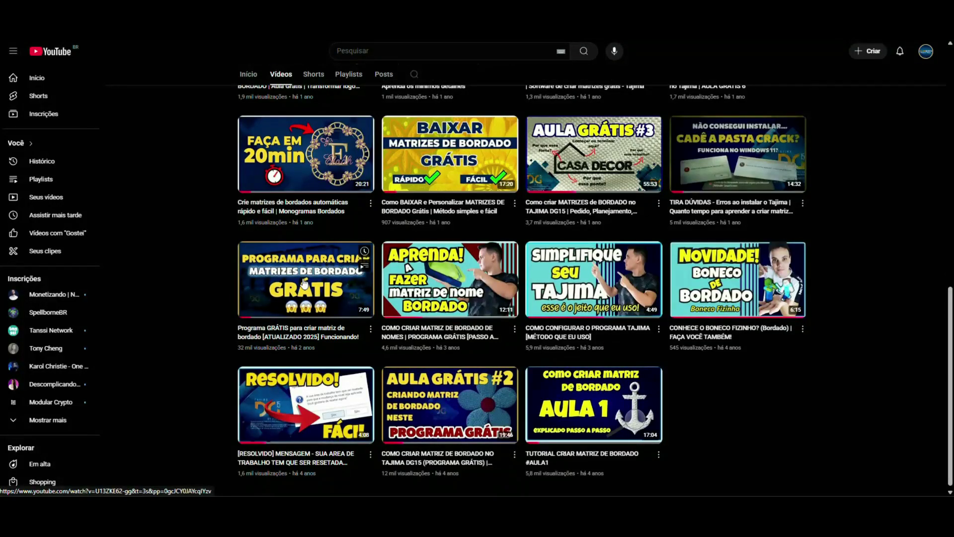
Open the video "Programa GRÁTIS para criar matriz de bordado", expand its description and follow the Google Drive link
{"action": "left_click", "coordinate": [304, 282]}
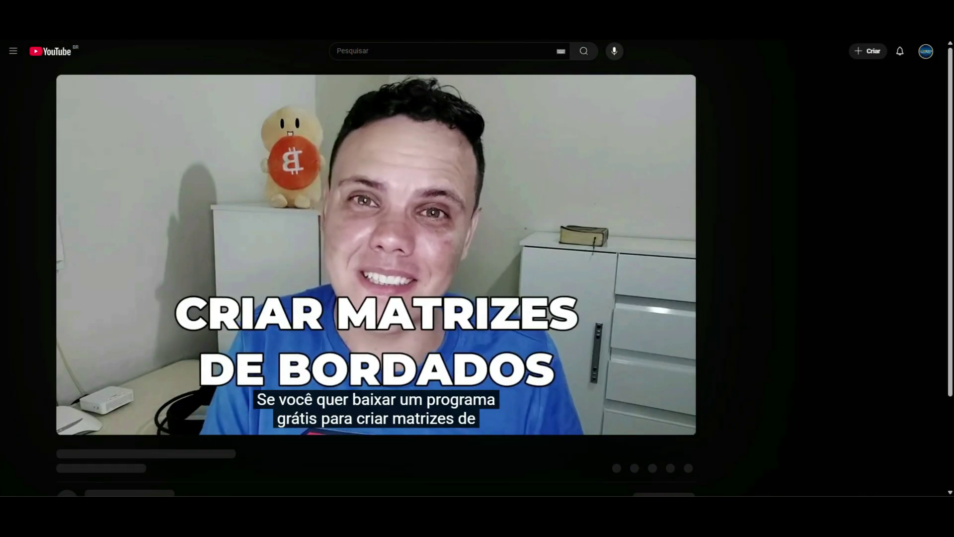
{"action": "scroll", "coordinate": [313, 332], "scroll_direction": "down", "scroll_amount": 3}
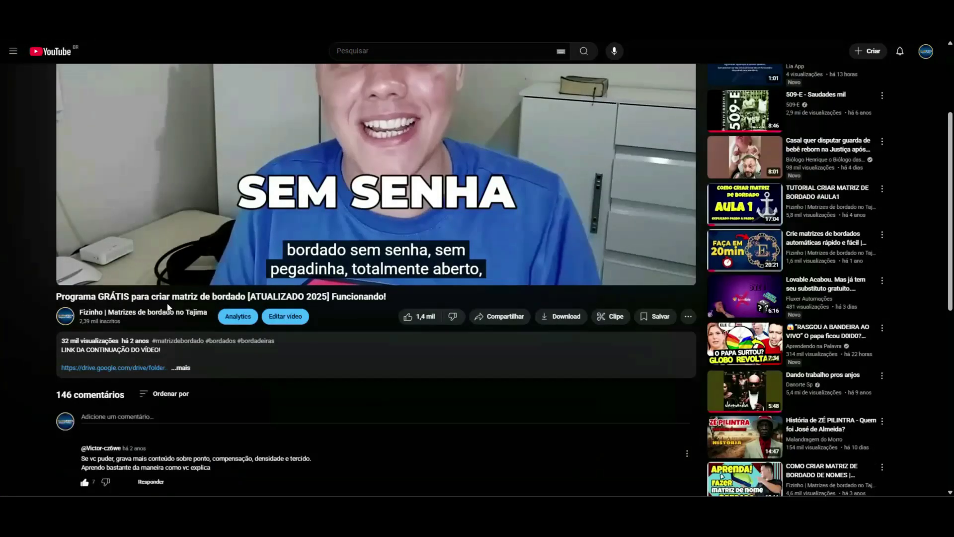
{"action": "left_click", "coordinate": [181, 368]}
{"action": "scroll", "coordinate": [209, 359], "scroll_direction": "down", "scroll_amount": 1}
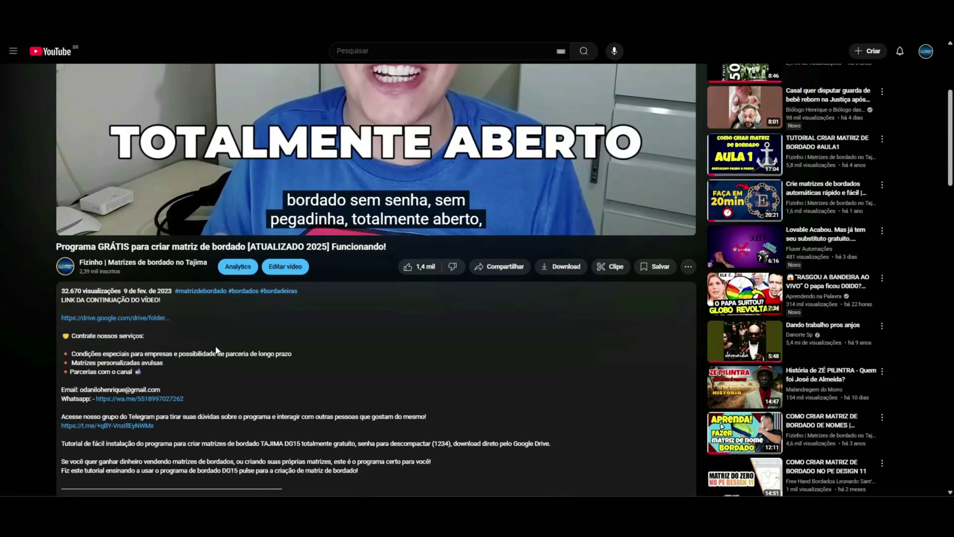
{"action": "left_click", "coordinate": [107, 318]}
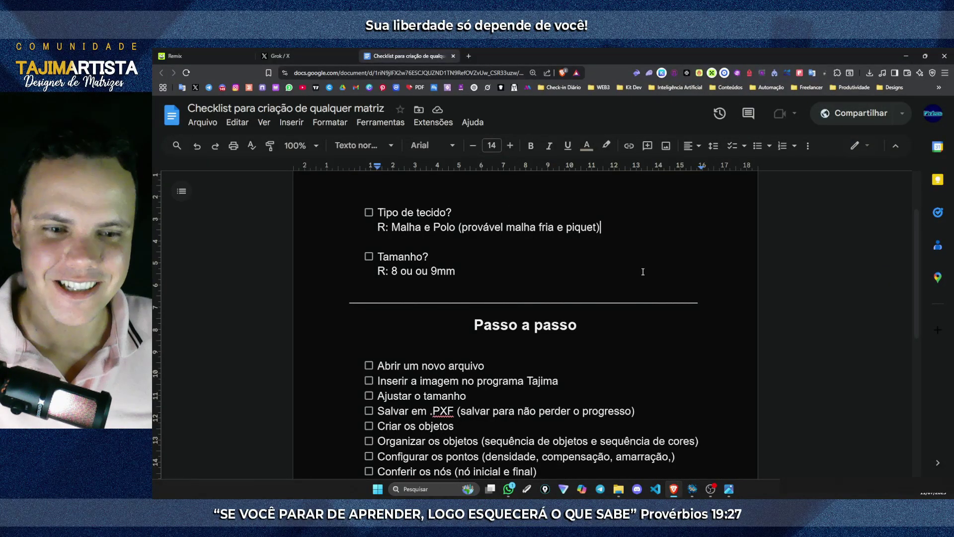
Review the embroidery checklist, examining the fabric type answer, the size answer and the "Passo a passo" list
{"action": "mouse_move", "coordinate": [768, 344]}
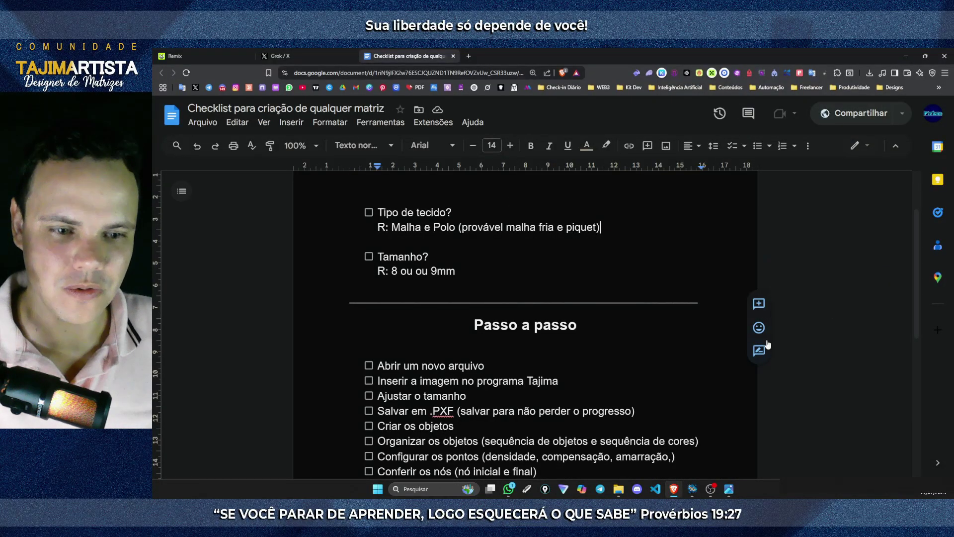
{"action": "scroll", "coordinate": [497, 278], "scroll_direction": "down", "scroll_amount": 3}
{"action": "scroll", "coordinate": [414, 225], "scroll_direction": "up", "scroll_amount": 3}
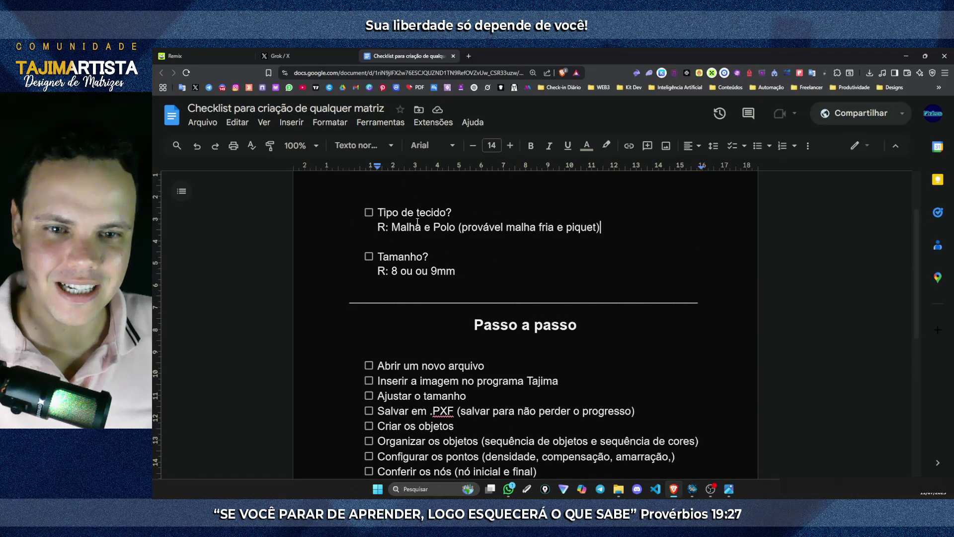
{"action": "scroll", "coordinate": [437, 260], "scroll_direction": "down", "scroll_amount": 2}
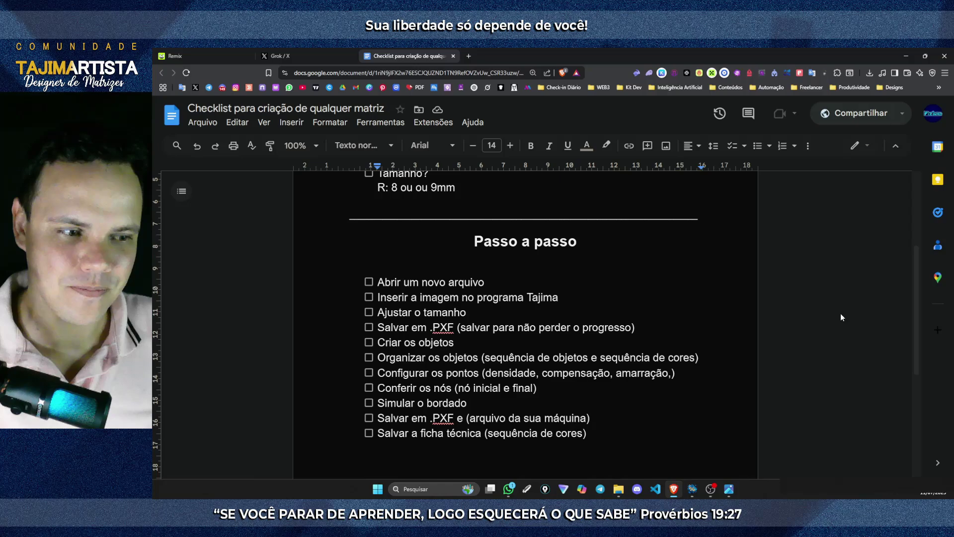
{"action": "scroll", "coordinate": [825, 300], "scroll_direction": "up", "scroll_amount": 2}
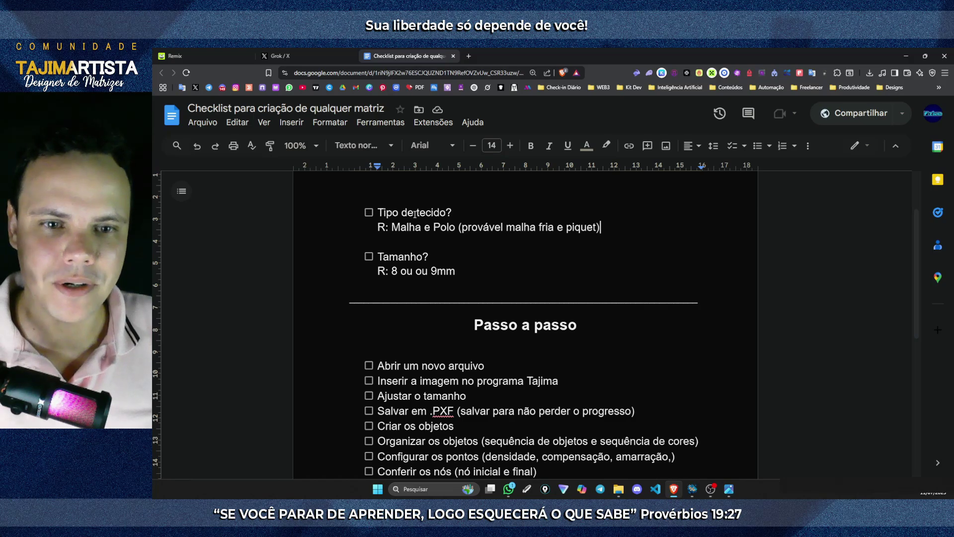
{"action": "left_click_drag", "start_coordinate": [379, 213], "coordinate": [436, 212]}
{"action": "left_click", "coordinate": [454, 213]}
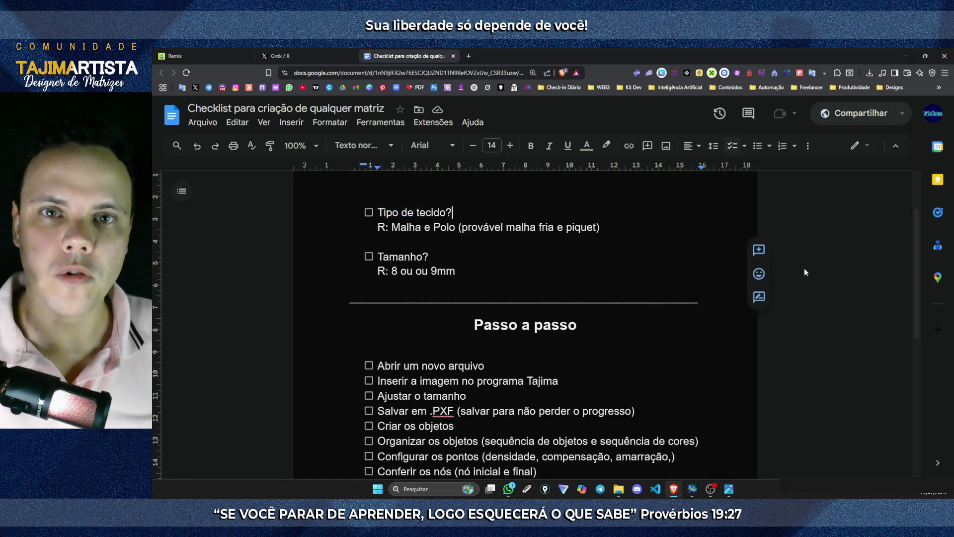
{"action": "left_click_drag", "start_coordinate": [401, 228], "coordinate": [512, 228]}
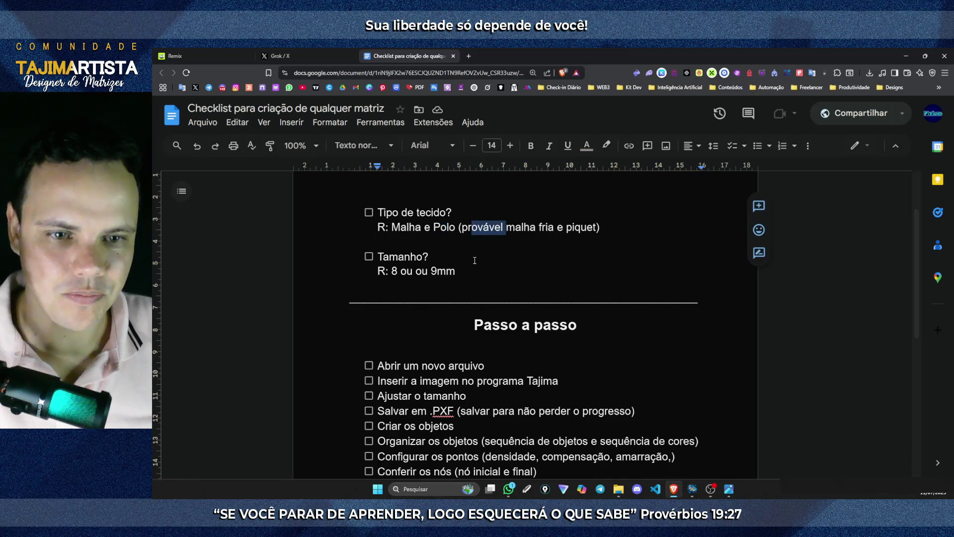
{"action": "left_click_drag", "start_coordinate": [441, 227], "coordinate": [456, 227]}
{"action": "left_click_drag", "start_coordinate": [571, 228], "coordinate": [594, 227]}
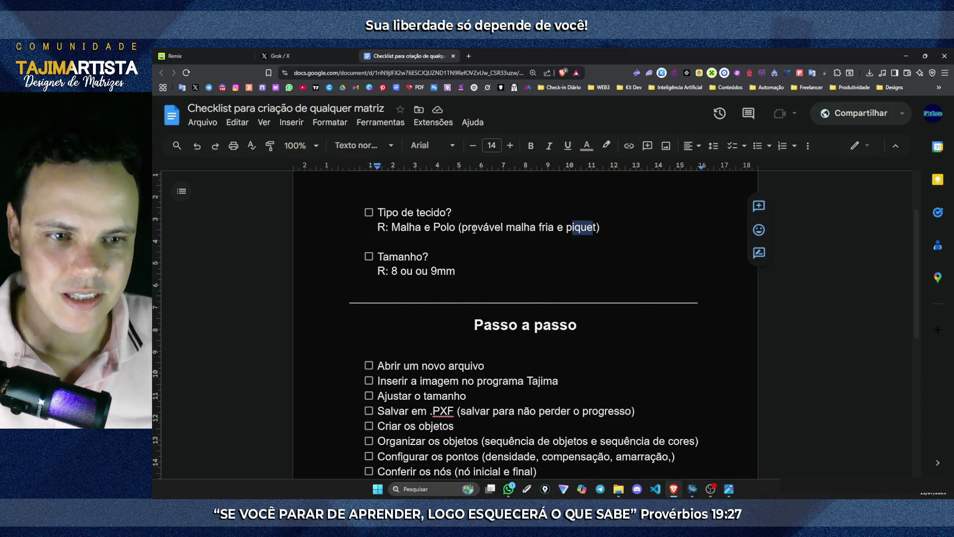
{"action": "left_click_drag", "start_coordinate": [525, 227], "coordinate": [581, 227]}
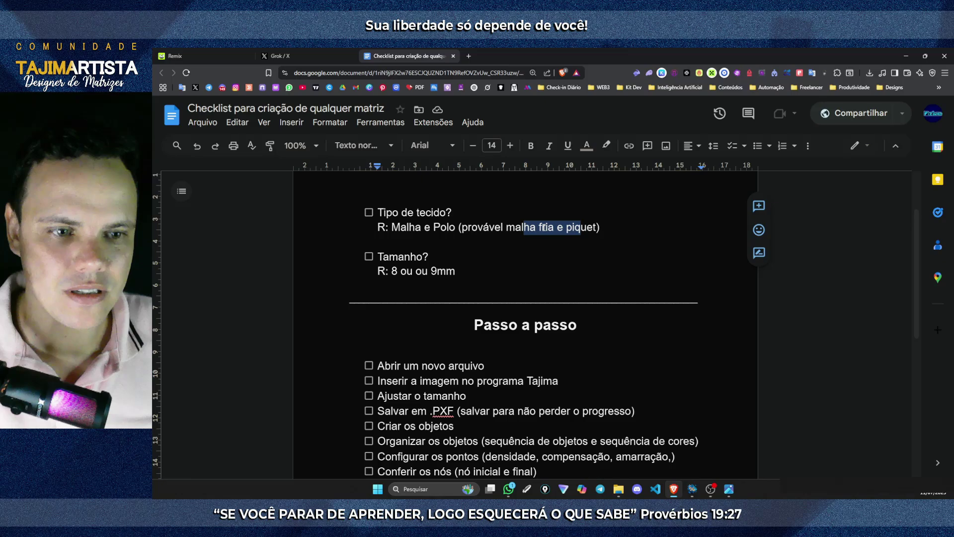
{"action": "key", "text": "Right"}
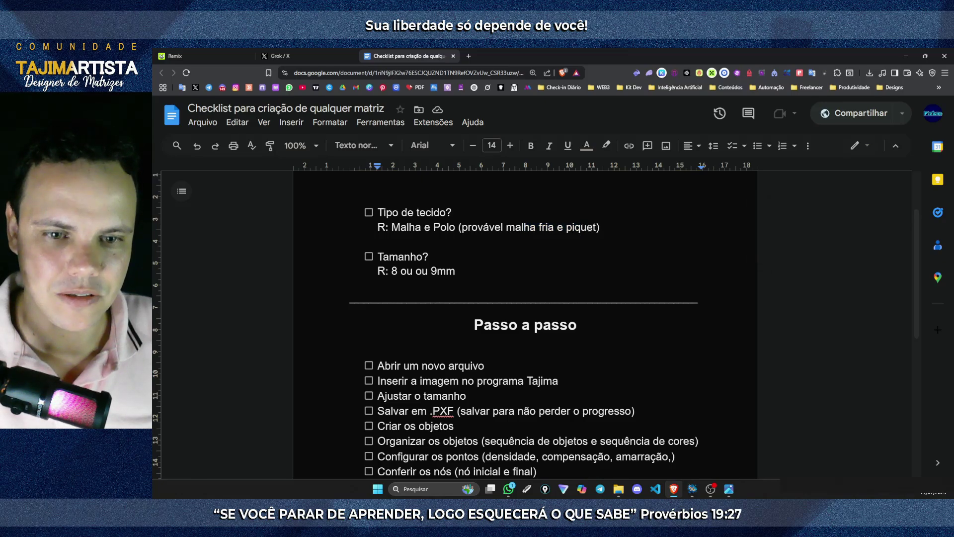
{"action": "scroll", "coordinate": [590, 228], "scroll_direction": "down", "scroll_amount": 2}
{"action": "scroll", "coordinate": [431, 262], "scroll_direction": "up", "scroll_amount": 2}
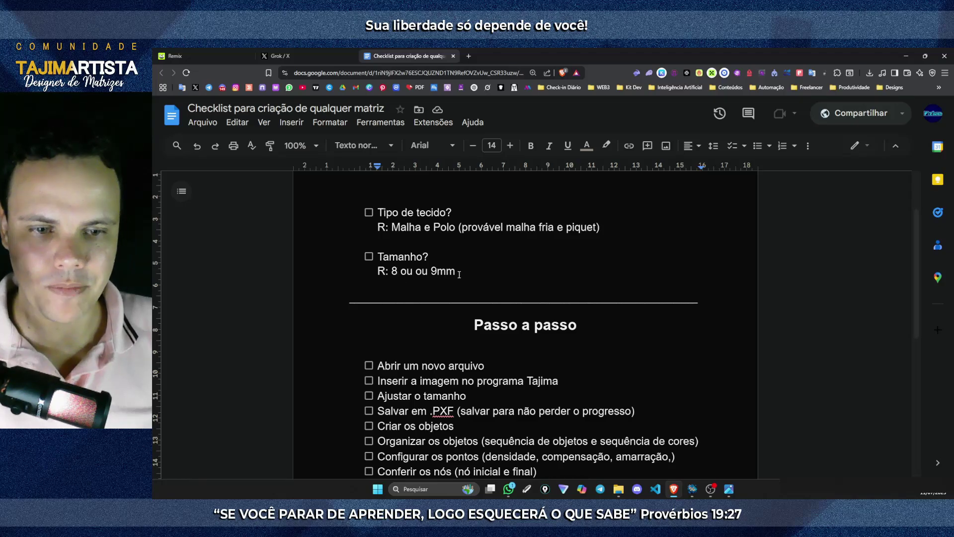
Correct the answer under "Tamanho?" in the checklist to read "8cm ou 9cm"
{"action": "left_click_drag", "start_coordinate": [457, 273], "coordinate": [442, 272]}
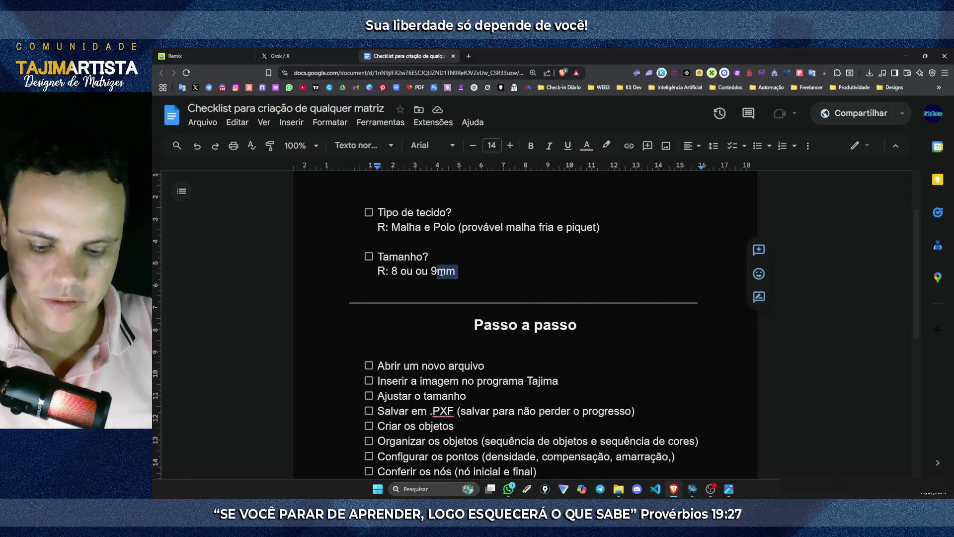
{"action": "type", "text": "cm"}
{"action": "type", "text": "cm"}
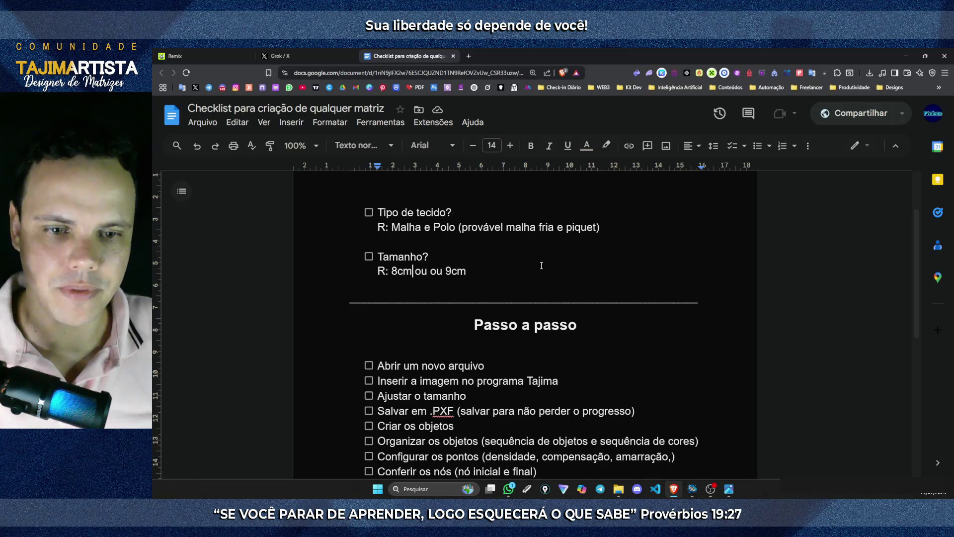
{"action": "left_click", "coordinate": [446, 273]}
{"action": "key", "text": "BackSpace"}
{"action": "key", "text": "BackSpace"}
{"action": "key", "text": "BackSpace"}
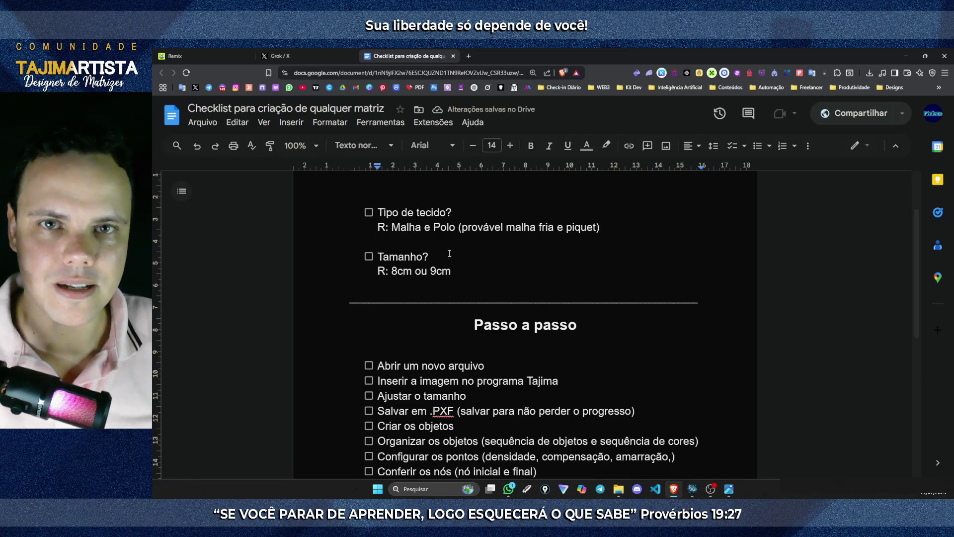
Tick off the "Tipo de tecido?" and "Tamanho?" items in the checklist
{"action": "scroll", "coordinate": [449, 254], "scroll_direction": "down", "scroll_amount": 1}
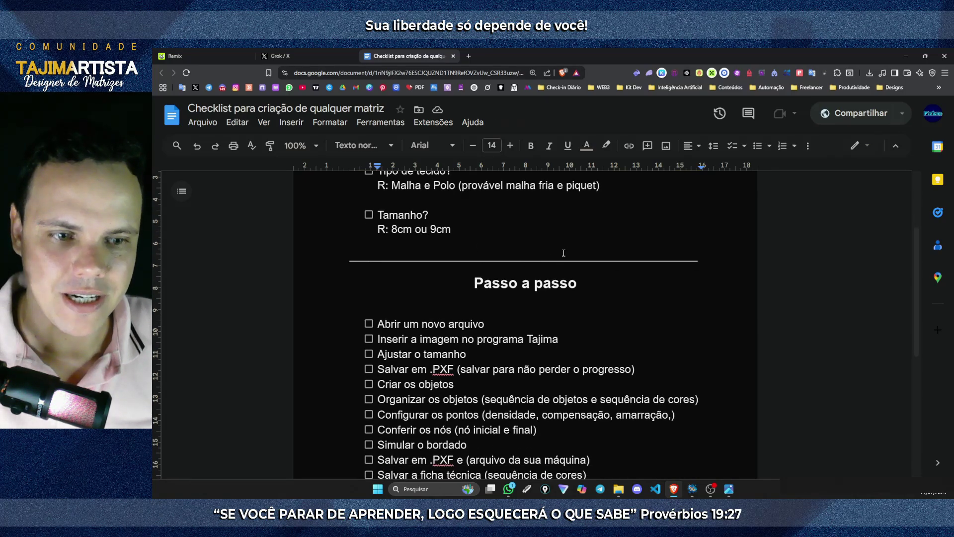
{"action": "scroll", "coordinate": [545, 251], "scroll_direction": "up", "scroll_amount": 1}
{"action": "left_click", "coordinate": [369, 213]}
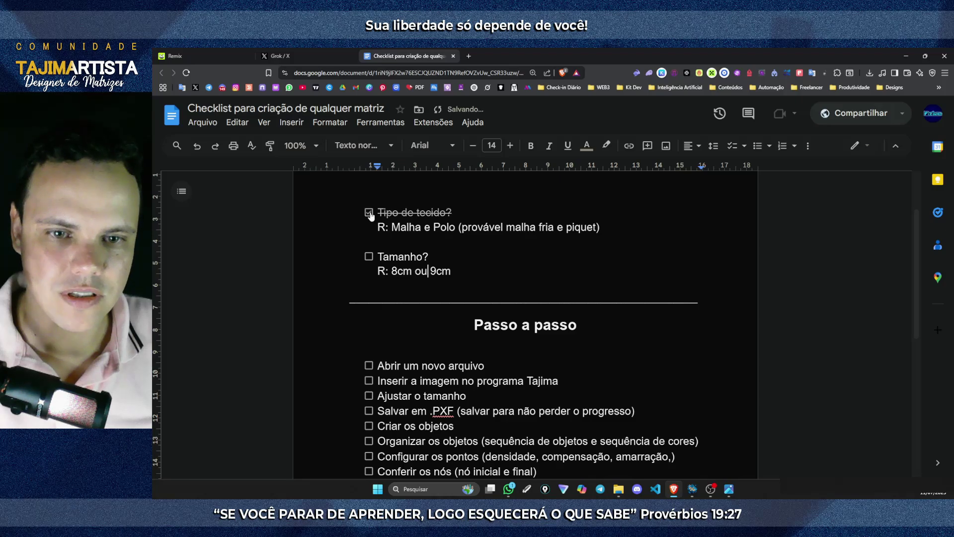
{"action": "left_click", "coordinate": [369, 258]}
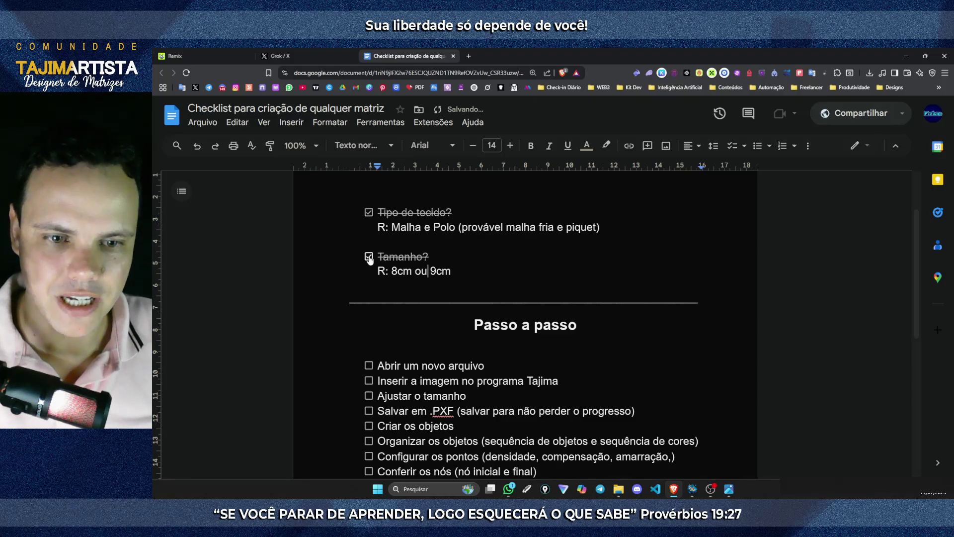
Following the "Passo a passo" list, switch to Tajima DG15 and create a blank embroidery design, dismissing the laser bridge selection
{"action": "scroll", "coordinate": [370, 258], "scroll_direction": "down", "scroll_amount": 1}
{"action": "left_click_drag", "start_coordinate": [492, 283], "coordinate": [562, 283]}
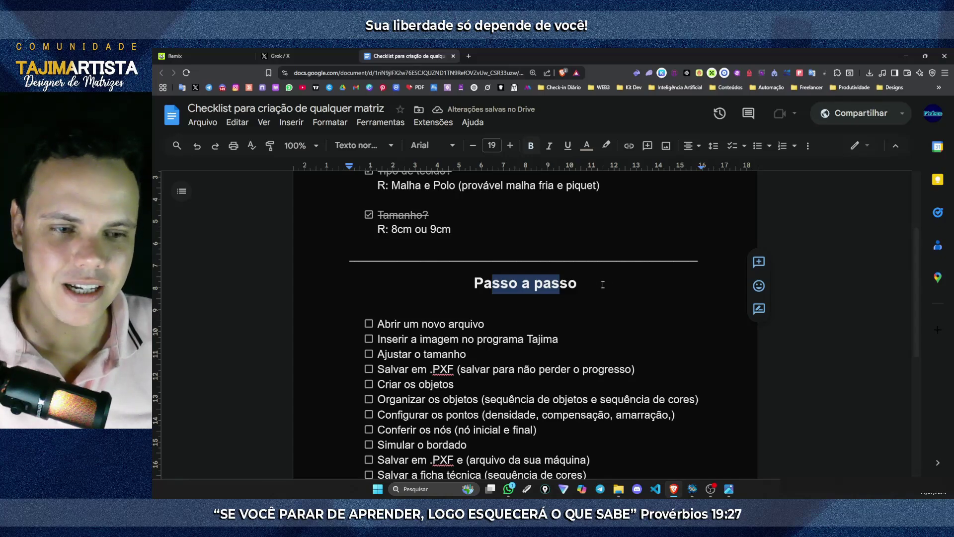
{"action": "scroll", "coordinate": [602, 282], "scroll_direction": "down", "scroll_amount": 1}
{"action": "scroll", "coordinate": [602, 282], "scroll_direction": "down", "scroll_amount": 1}
{"action": "left_click", "coordinate": [434, 283]}
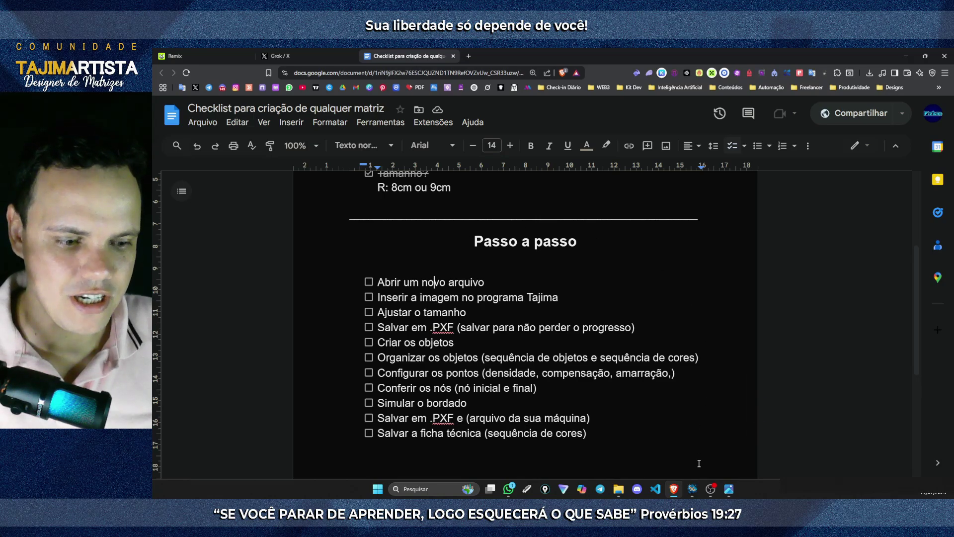
{"action": "left_click", "coordinate": [693, 490]}
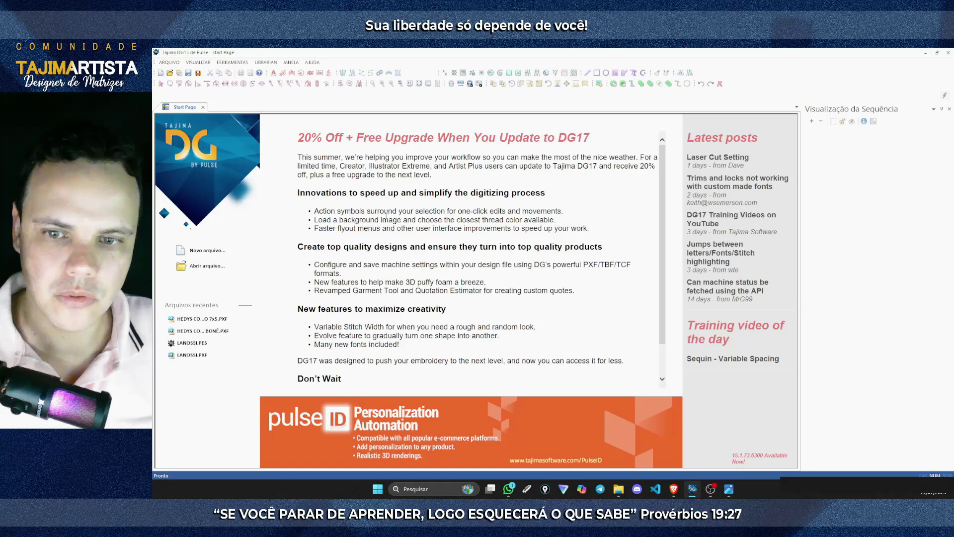
{"action": "left_click", "coordinate": [205, 252]}
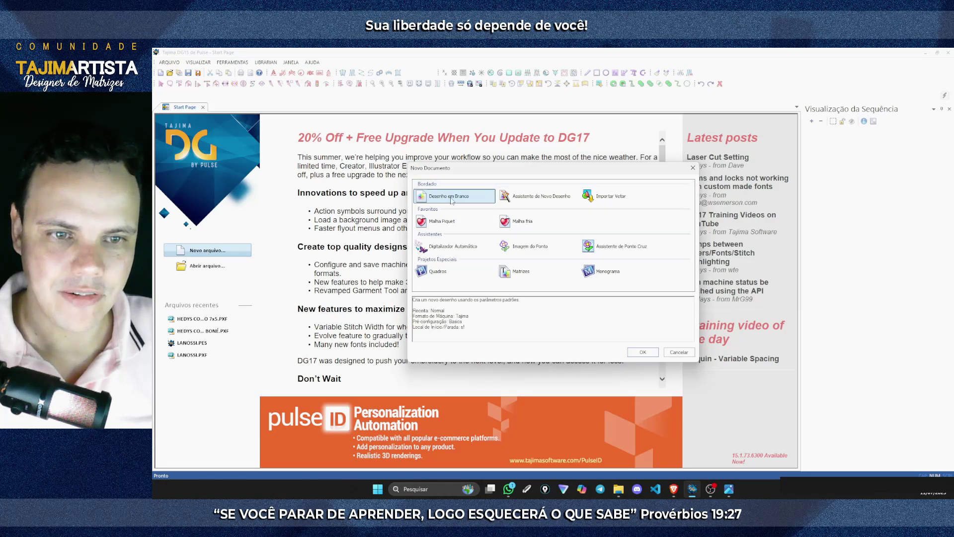
{"action": "left_click", "coordinate": [642, 353]}
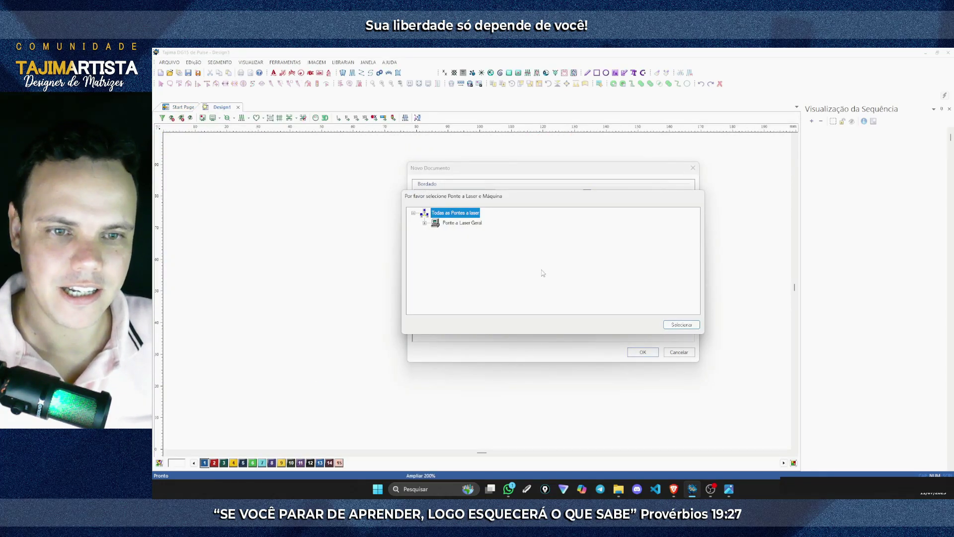
{"action": "key", "text": "Escape"}
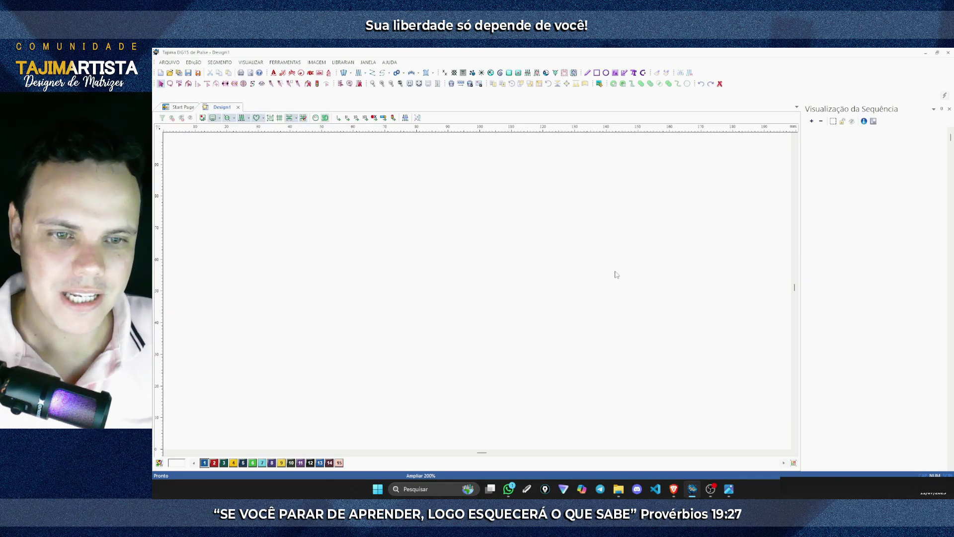
Tick off "Abrir um novo arquivo" in the checklist, and view the SPENGLER SOLAR logo image before returning to Tajima DG15
{"action": "left_click", "coordinate": [674, 488]}
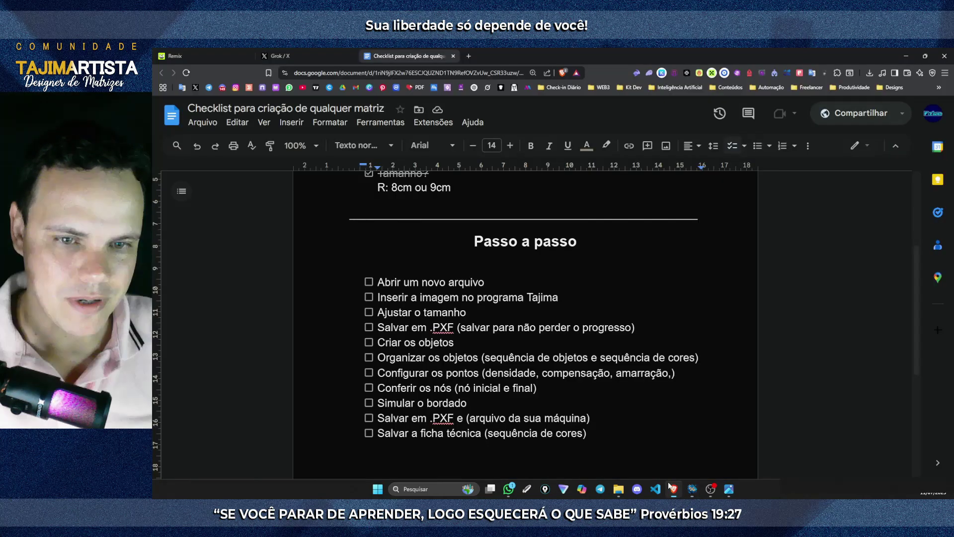
{"action": "left_click", "coordinate": [369, 282]}
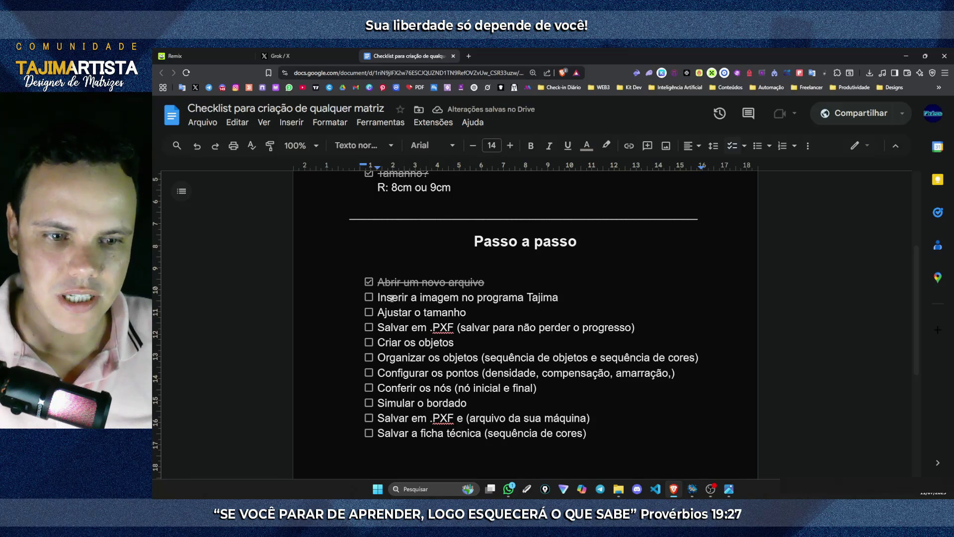
{"action": "left_click", "coordinate": [692, 489]}
{"action": "left_click", "coordinate": [734, 494]}
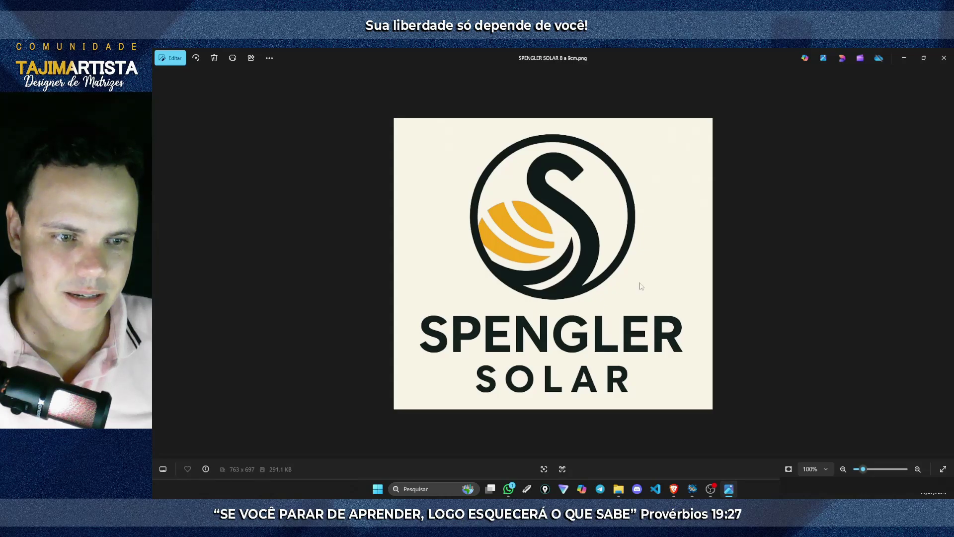
{"action": "left_click", "coordinate": [731, 492]}
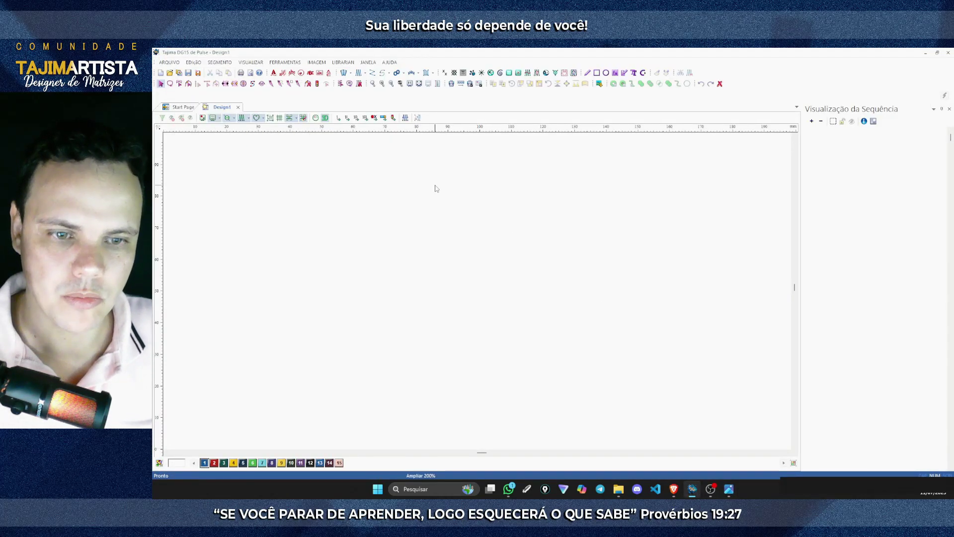
Insert the image "SPENGLER SOLAR 8 a 9cm" from the SPENGLER SOLAR folder on the desktop into the blank design
{"action": "left_click", "coordinate": [317, 63]}
{"action": "left_click", "coordinate": [322, 73]}
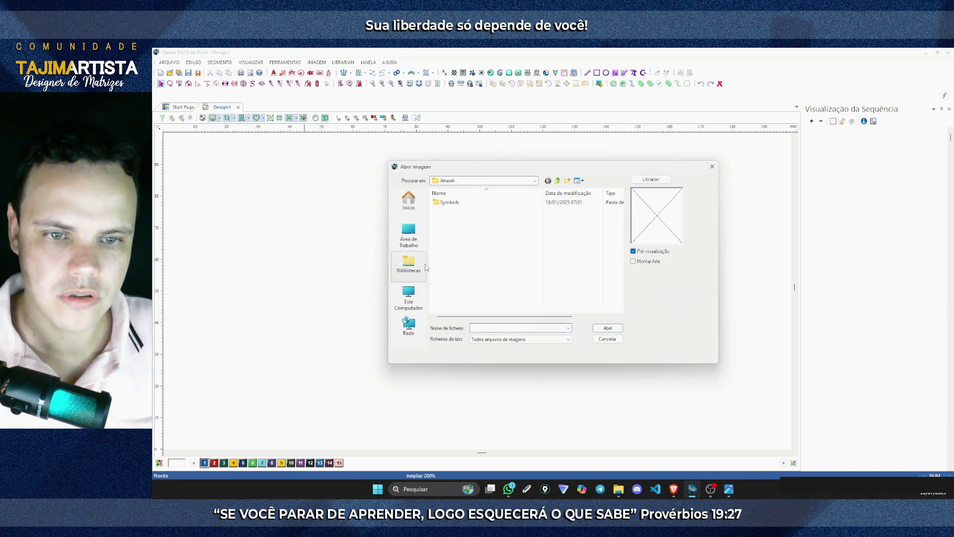
{"action": "left_click", "coordinate": [408, 233]}
{"action": "scroll", "coordinate": [477, 269], "scroll_direction": "down", "scroll_amount": 3}
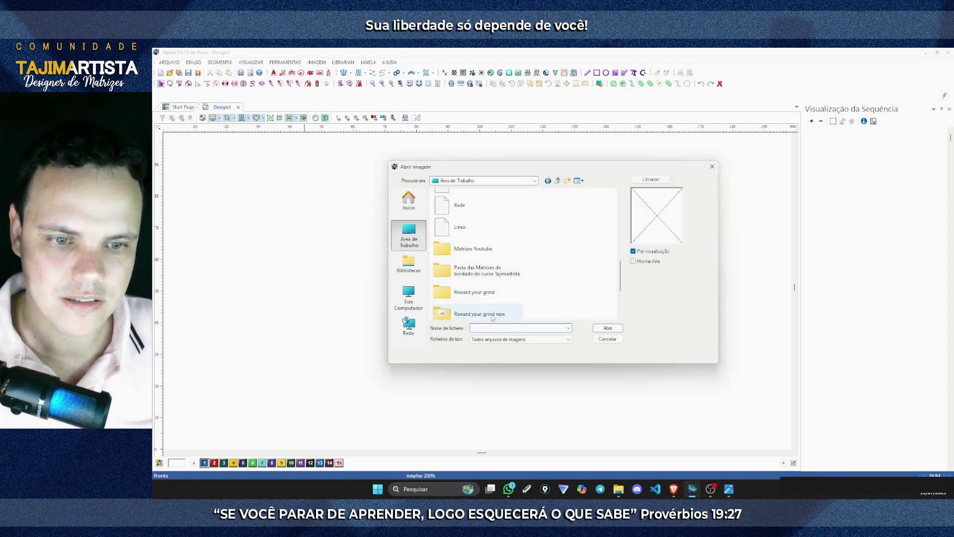
{"action": "double_click", "coordinate": [467, 253]}
{"action": "double_click", "coordinate": [502, 291]}
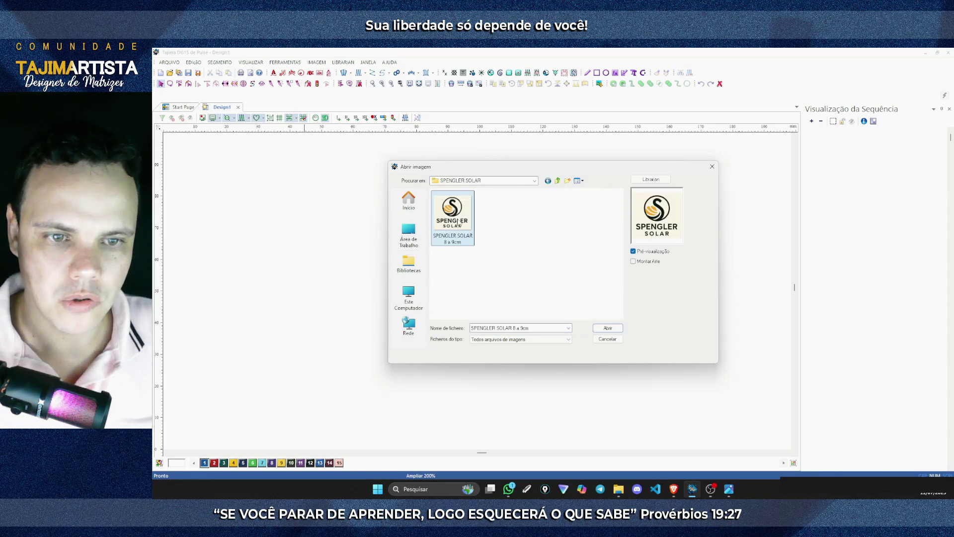
{"action": "left_click", "coordinate": [607, 329]}
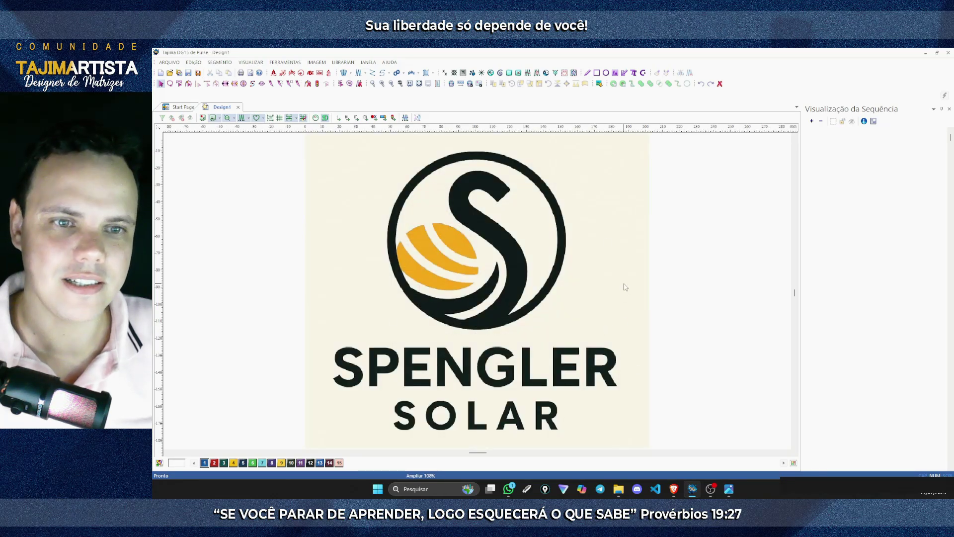
Tick off "Inserir a imagem no programa Tajima" in the Google Docs checklist and return to Tajima DG15
{"action": "left_click", "coordinate": [674, 488]}
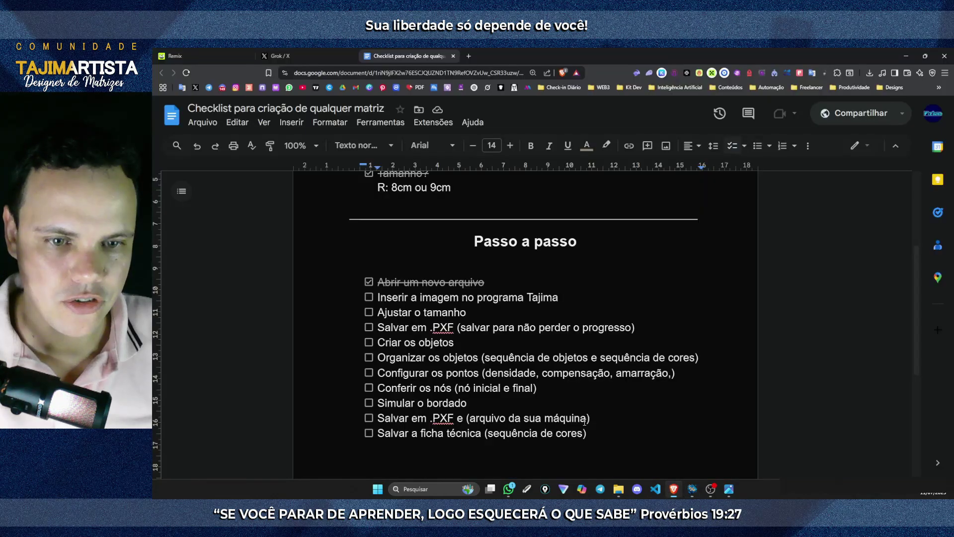
{"action": "left_click", "coordinate": [369, 298]}
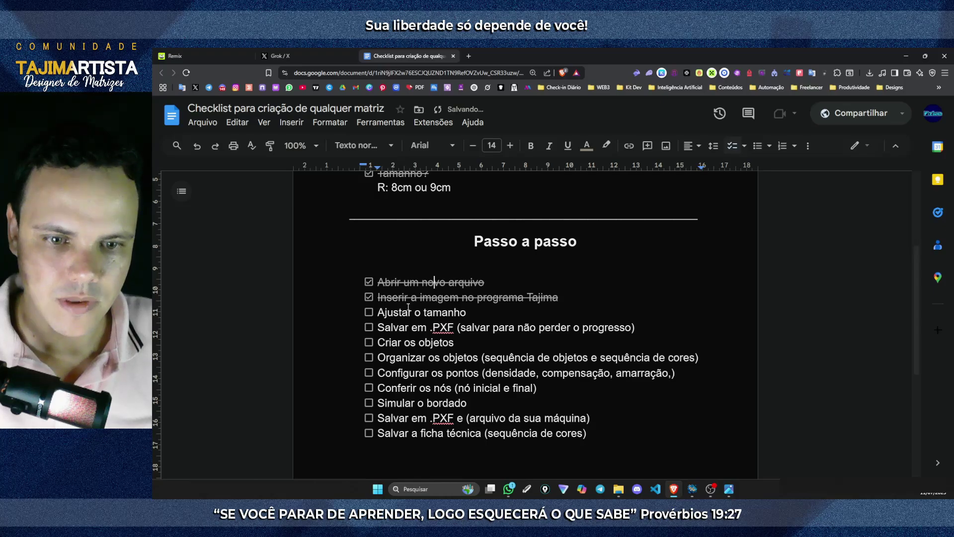
{"action": "key", "text": "alt+Tab"}
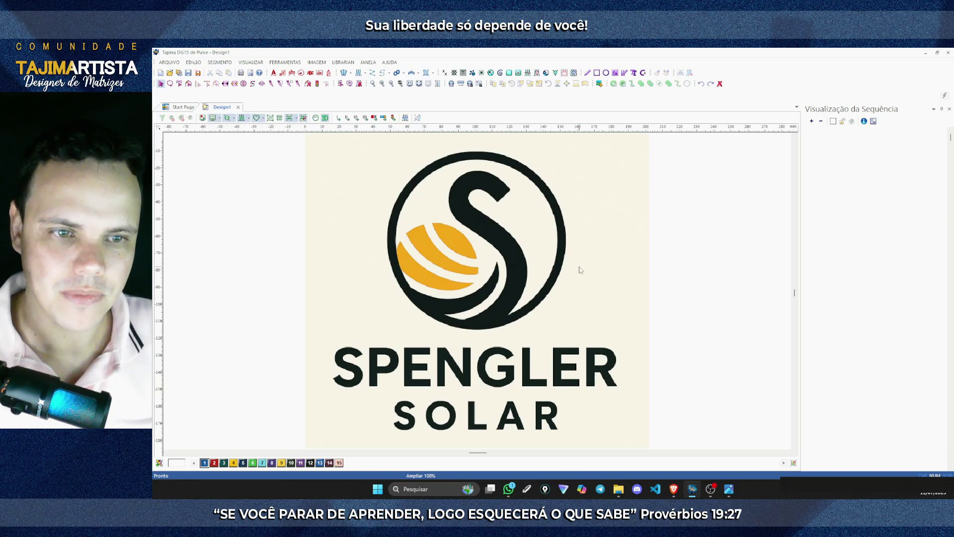
Draw an artwork rectangle about 170 × 167 mm tightly around the whole SPENGLER SOLAR logo and deselect it
{"action": "left_click", "coordinate": [596, 74]}
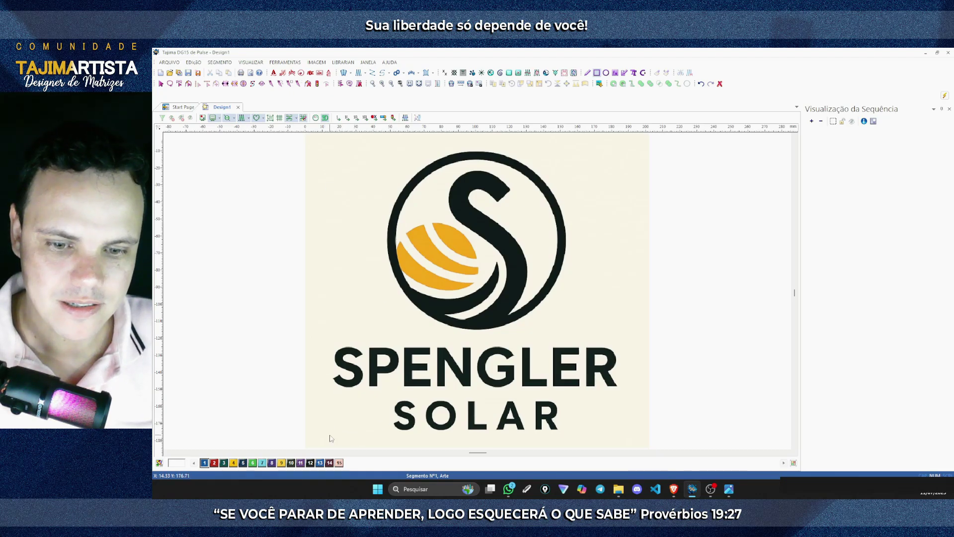
{"action": "left_click_drag", "start_coordinate": [330, 437], "coordinate": [619, 148]}
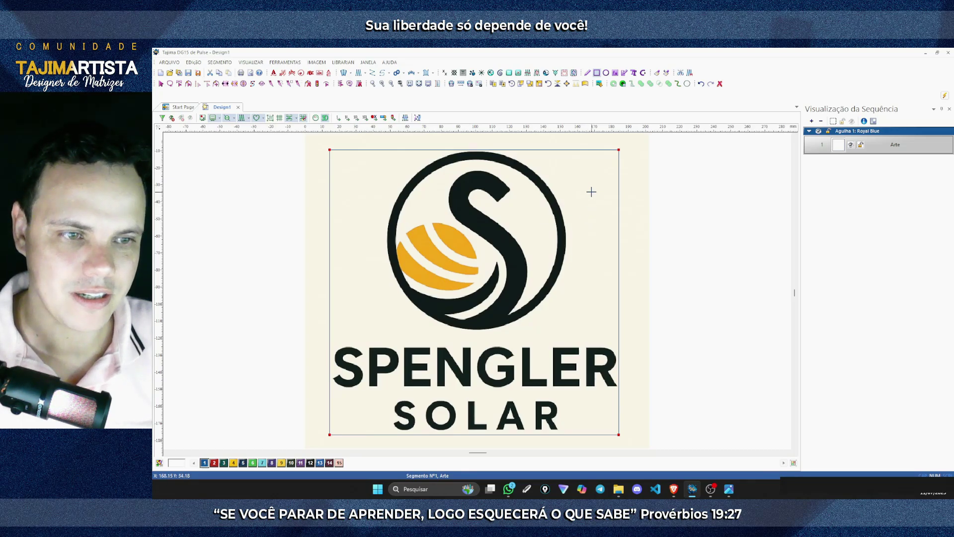
{"action": "key", "text": "Escape"}
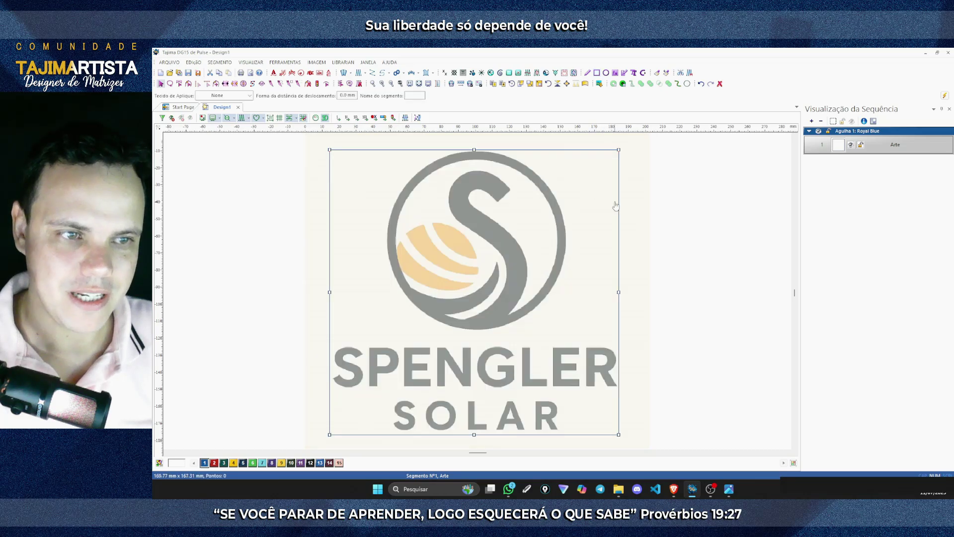
{"action": "left_click", "coordinate": [642, 204]}
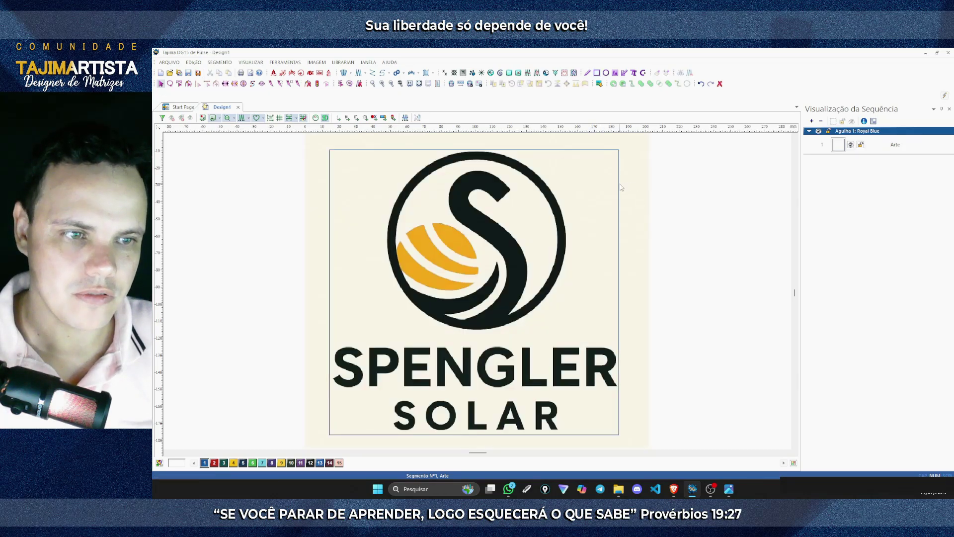
Resize the rectangle around the logo proportionally to a width of 80 mm
{"action": "left_click", "coordinate": [621, 196]}
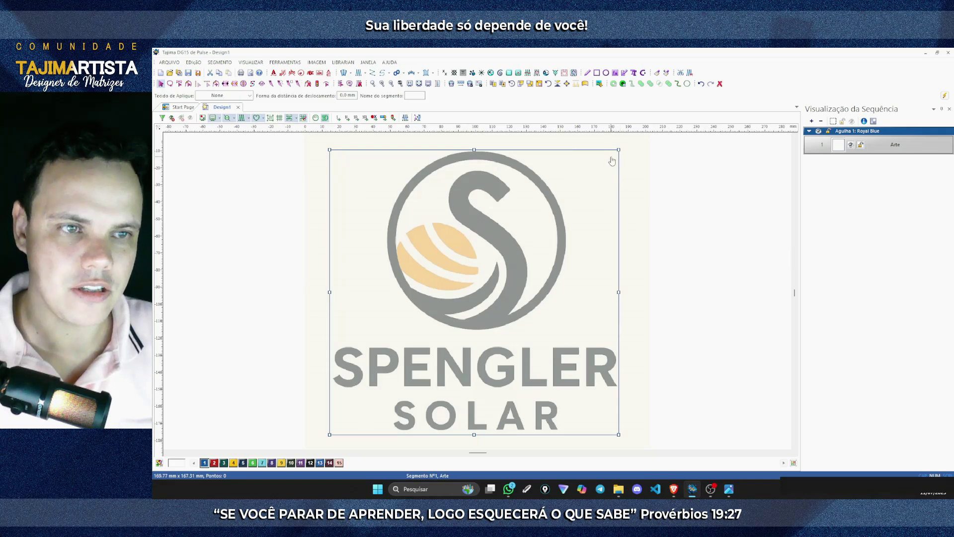
{"action": "left_click", "coordinate": [539, 83]}
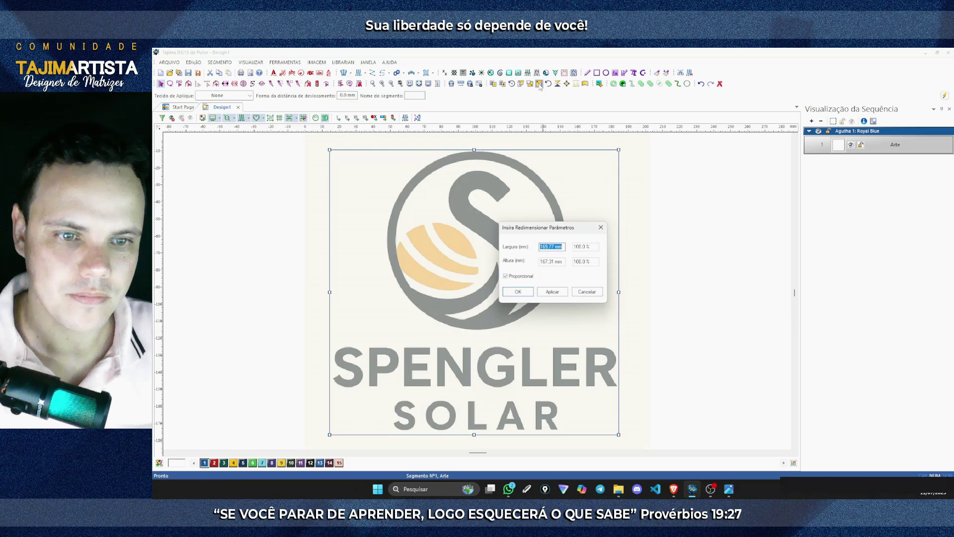
{"action": "left_click", "coordinate": [563, 246]}
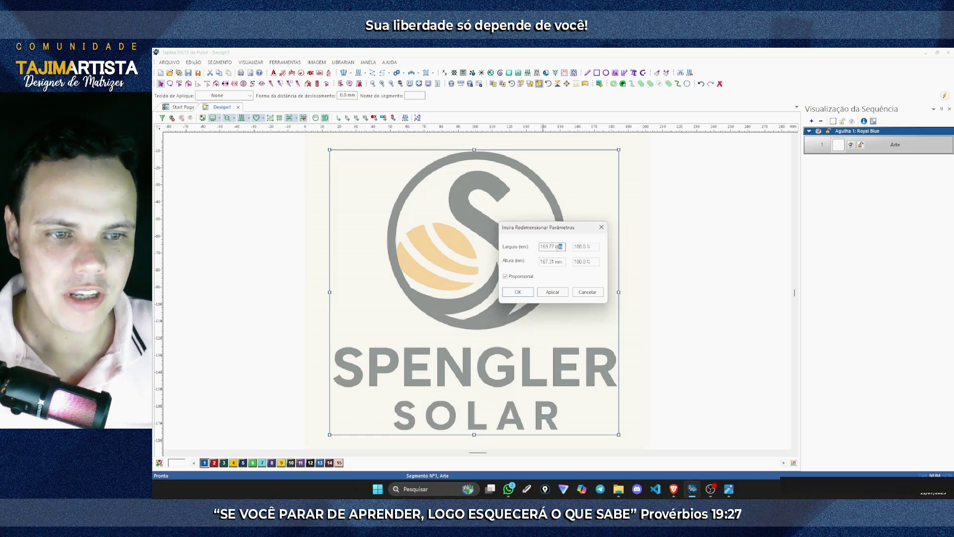
{"action": "left_click_drag", "start_coordinate": [559, 246], "coordinate": [541, 247]}
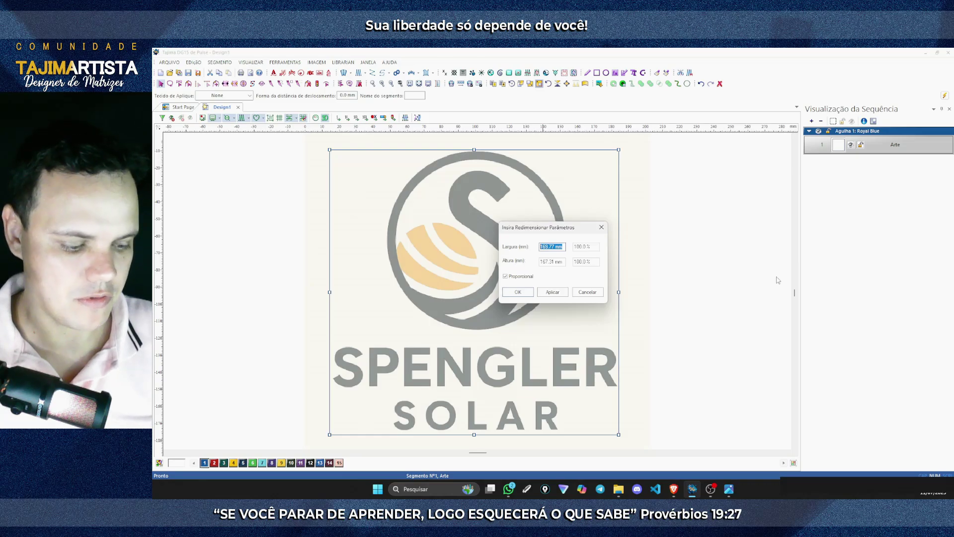
{"action": "type", "text": "80"}
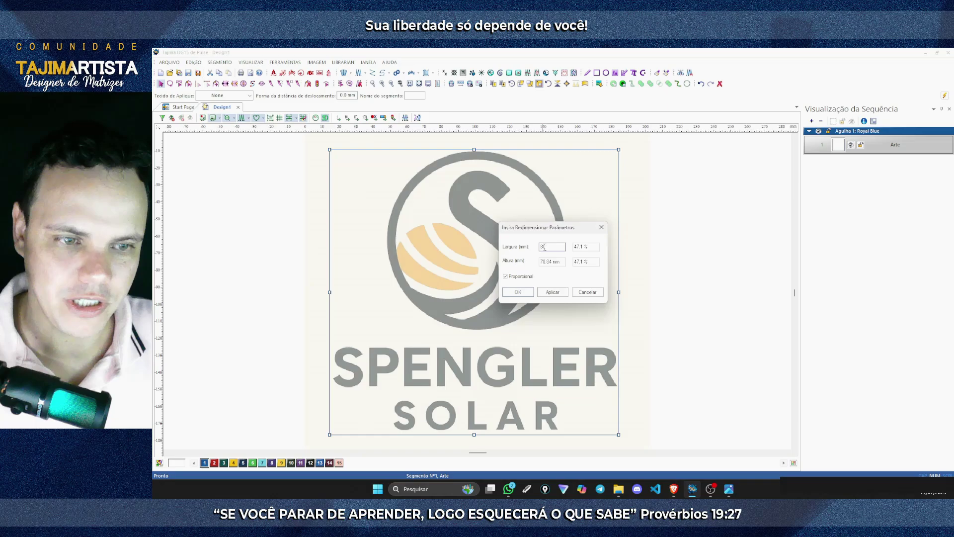
{"action": "left_click", "coordinate": [553, 294]}
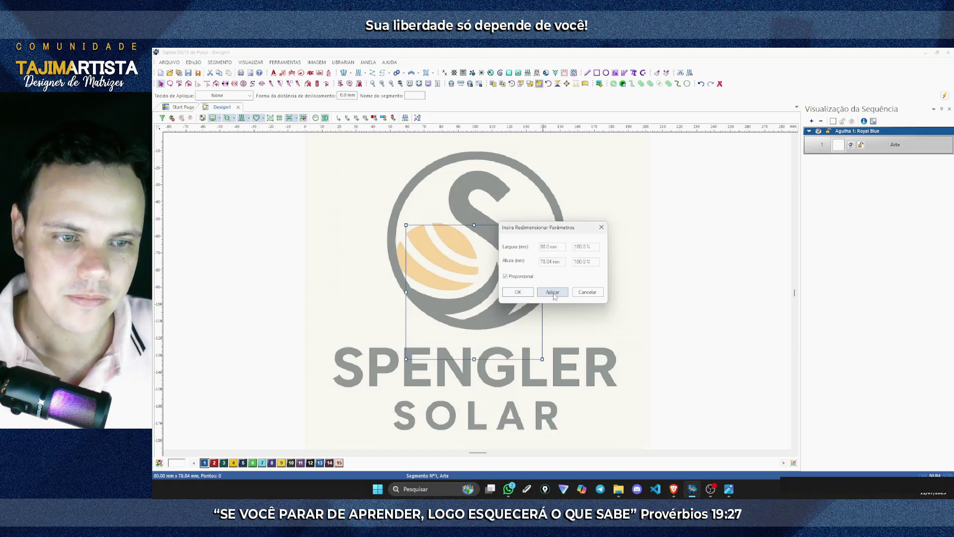
{"action": "left_click", "coordinate": [518, 292]}
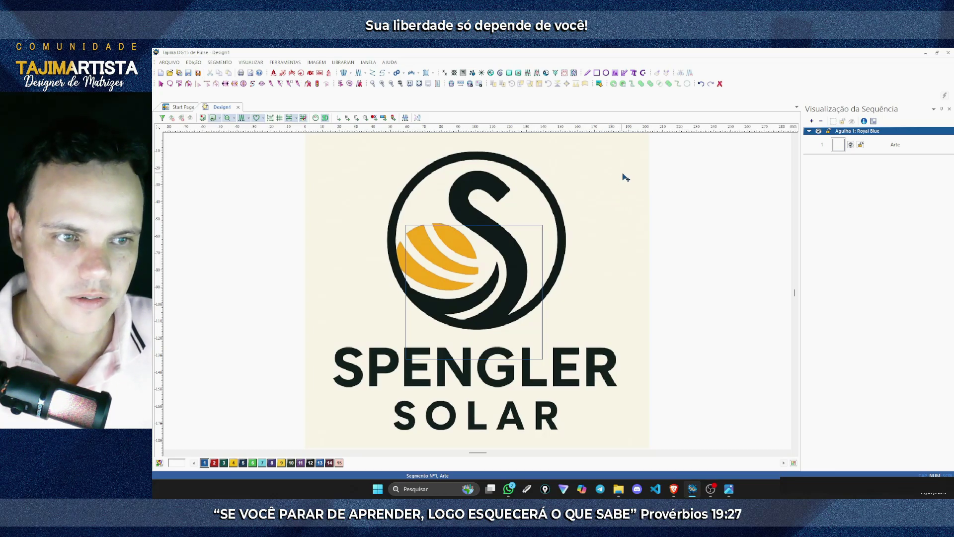
Scale the background logo image down so the SPENGLER SOLAR artwork fits inside the 80 mm wide rectangle
{"action": "right_click", "coordinate": [626, 177]}
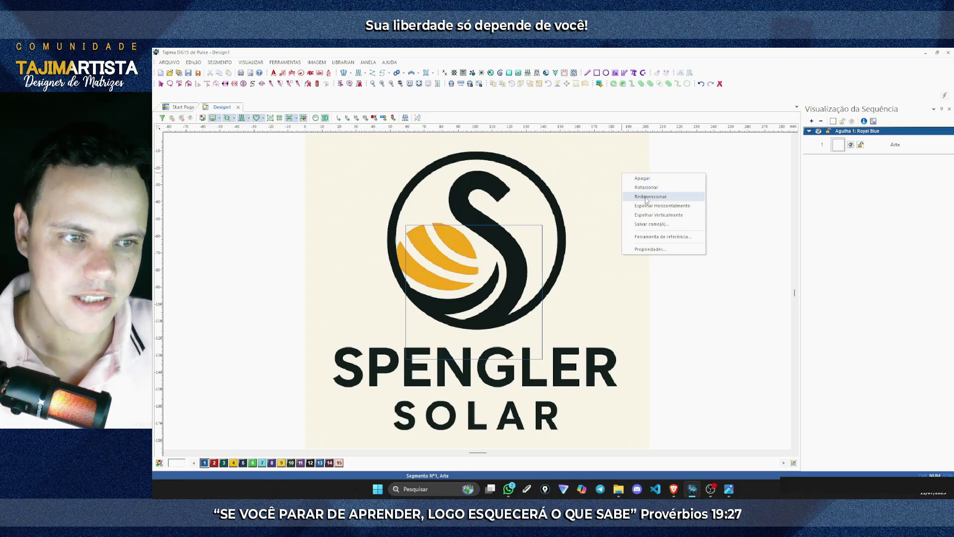
{"action": "left_click", "coordinate": [646, 197]}
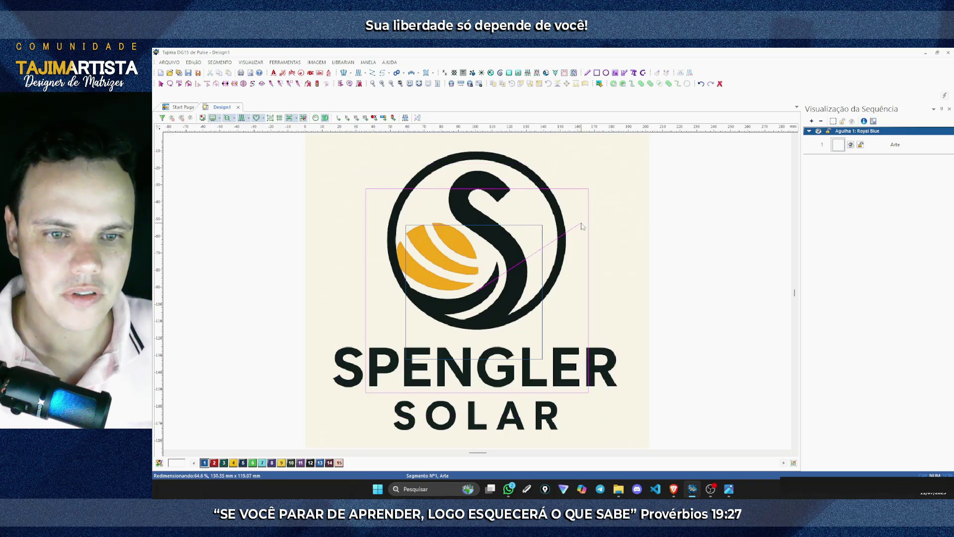
{"action": "left_click", "coordinate": [549, 243]}
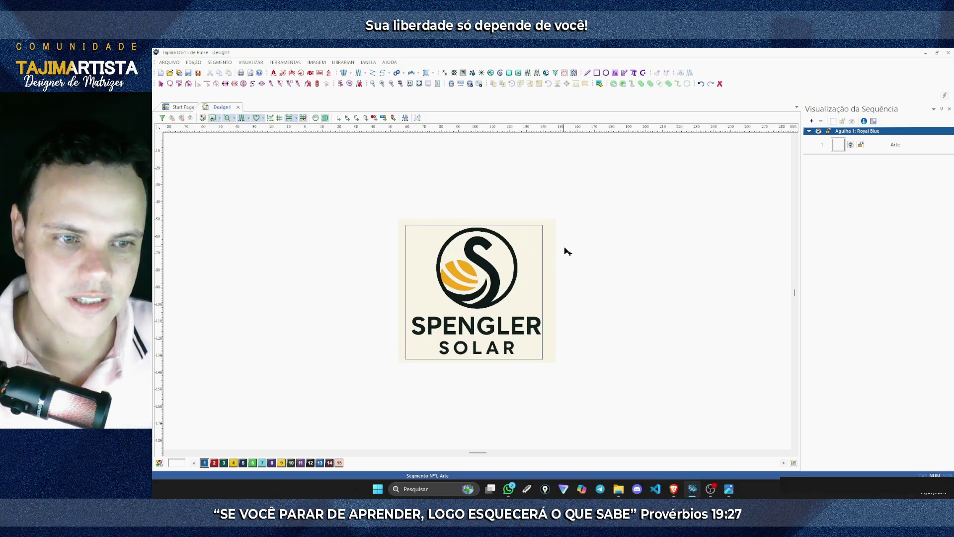
{"action": "key", "text": "Escape"}
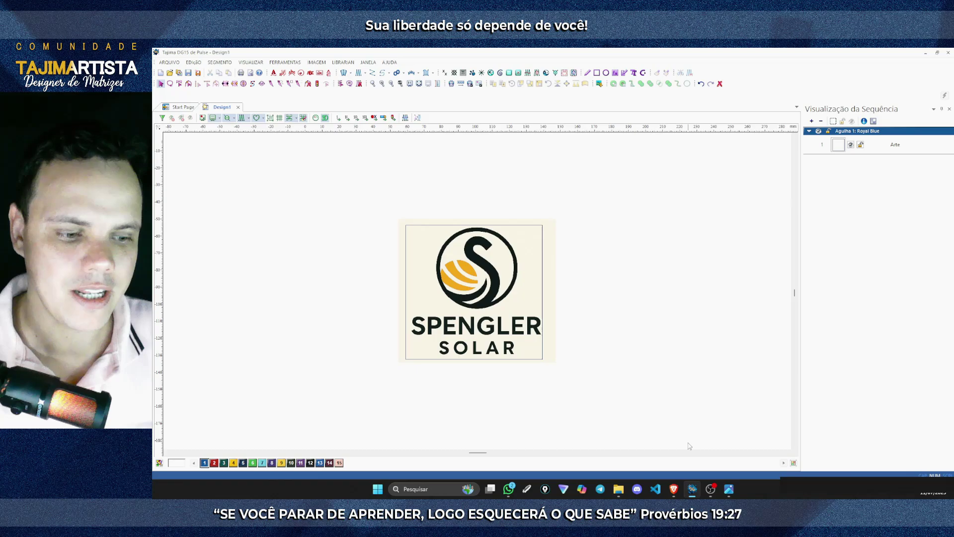
Tick off "Ajustar o tamanho" in the Google Docs checklist and return to Tajima DG15
{"action": "left_click", "coordinate": [672, 496]}
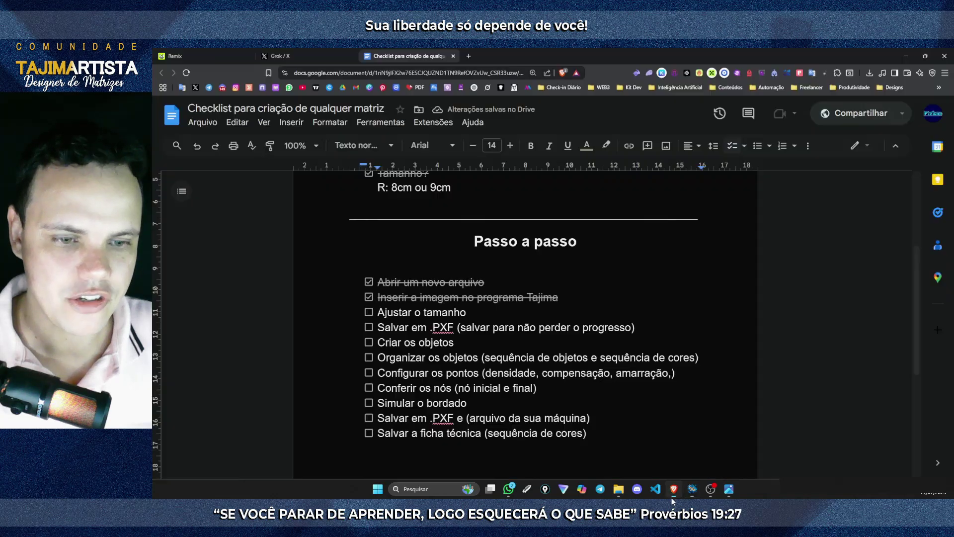
{"action": "left_click", "coordinate": [369, 313]}
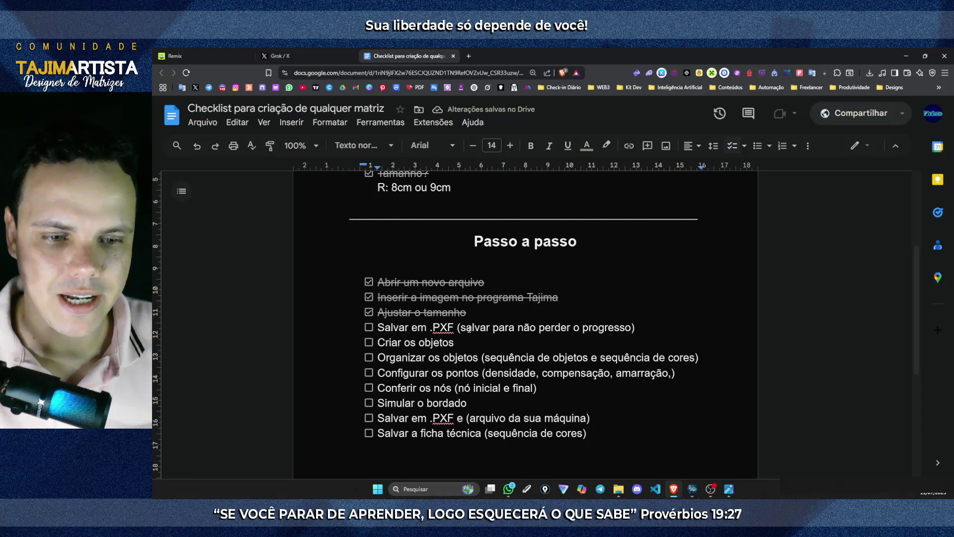
{"action": "key", "text": "alt+Tab"}
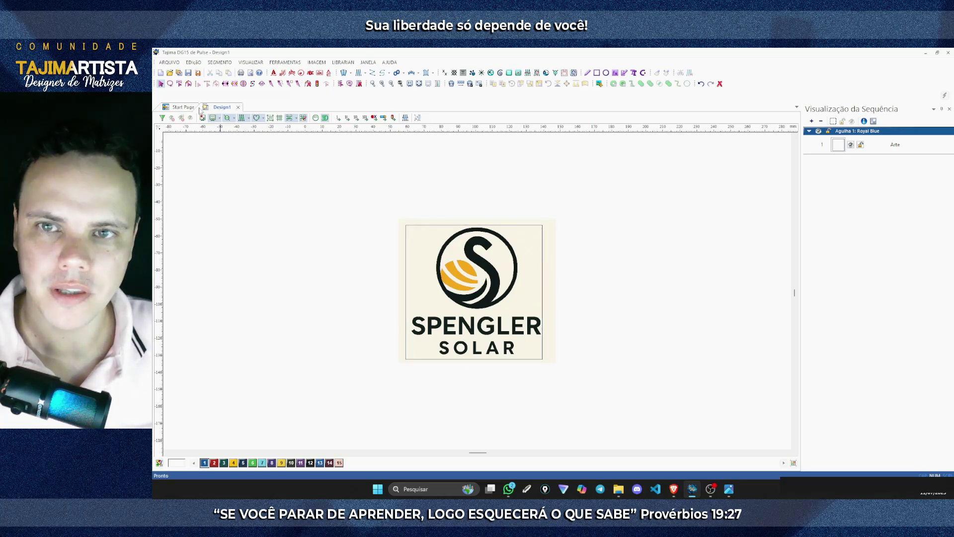
Save the design as the PXF file "SPENGLER 8CM EDITÁVEL" in the SPENGLER SOLAR folder inside "Matrizes Youtube" on the desktop
{"action": "left_click", "coordinate": [171, 62]}
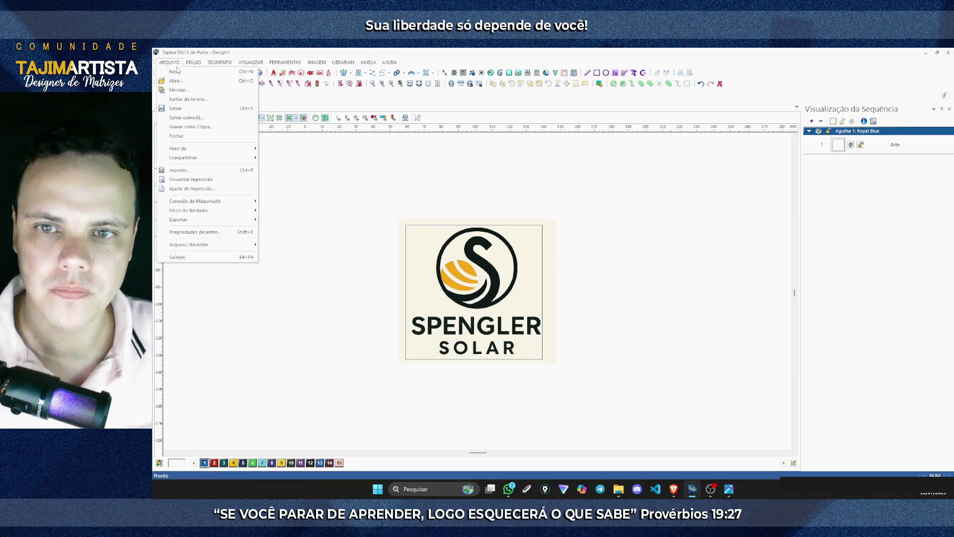
{"action": "left_click", "coordinate": [180, 119]}
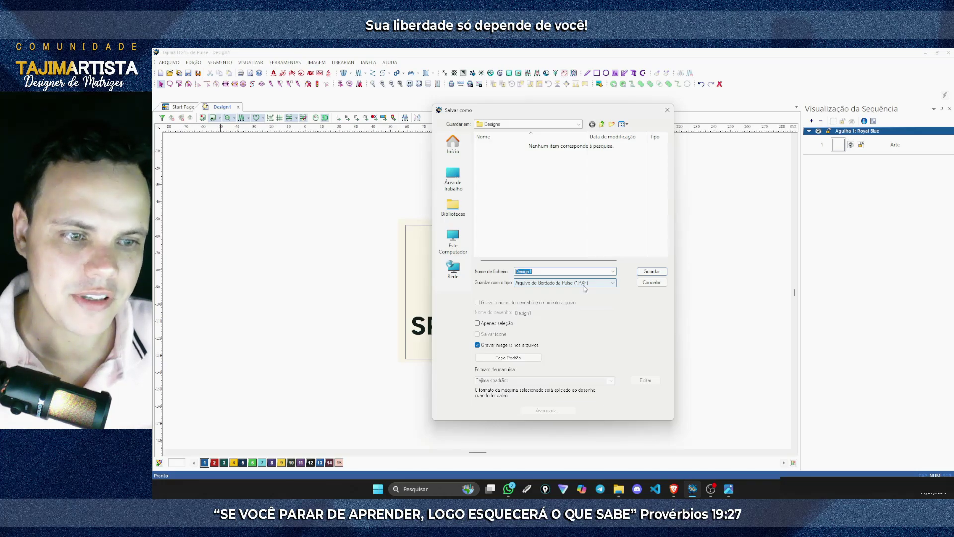
{"action": "left_click", "coordinate": [466, 183]}
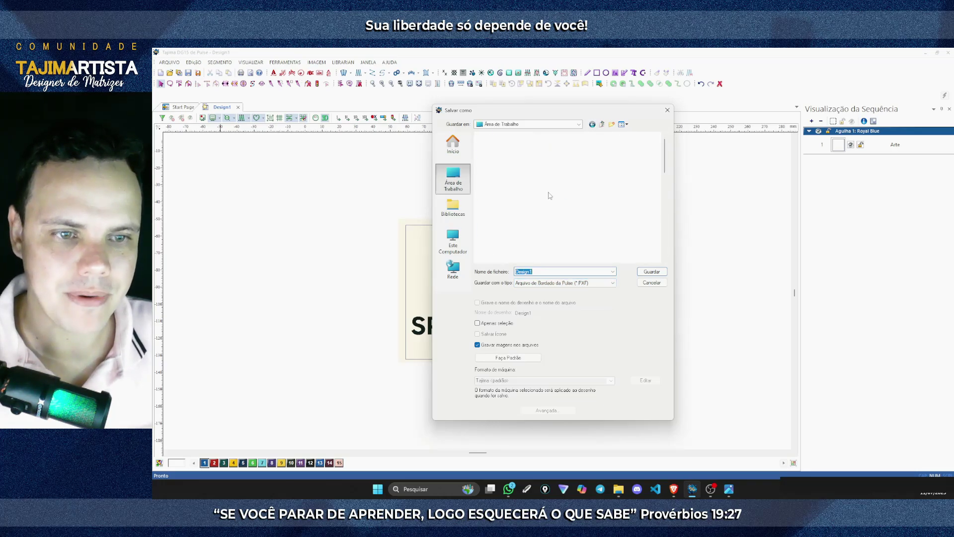
{"action": "double_click", "coordinate": [542, 167]}
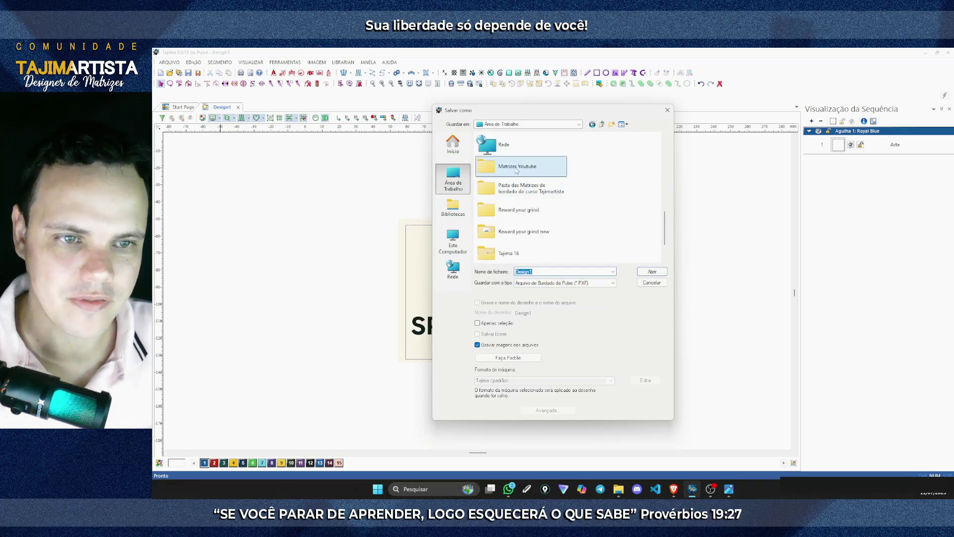
{"action": "double_click", "coordinate": [544, 201]}
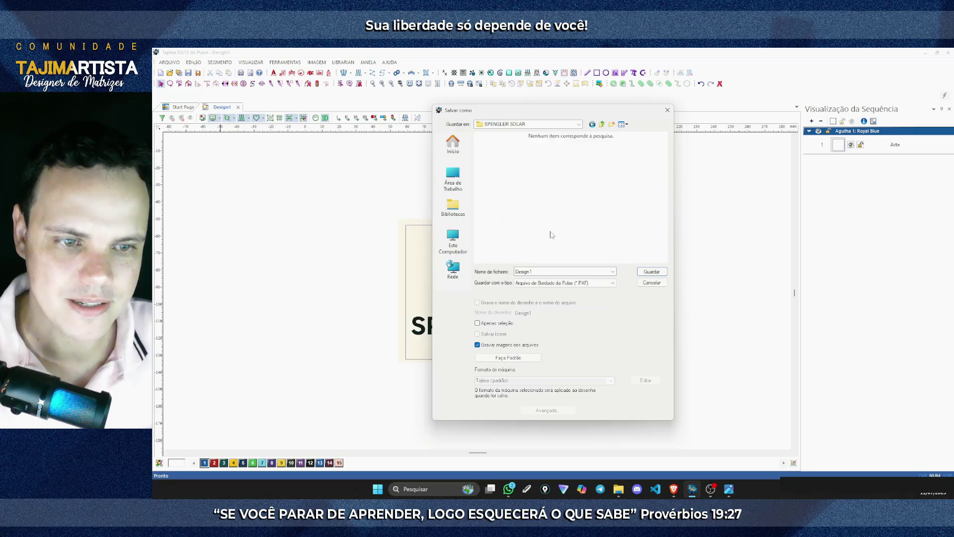
{"action": "double_click", "coordinate": [537, 271]}
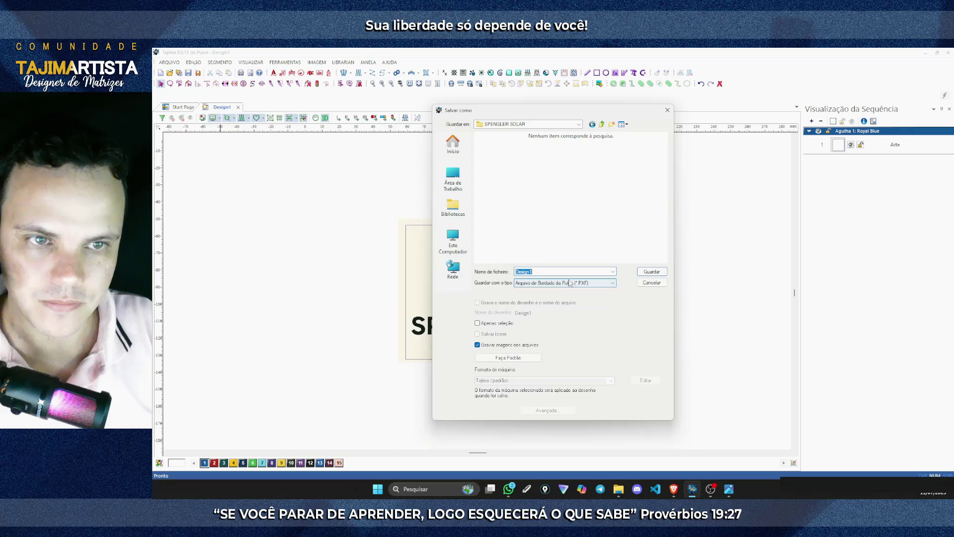
{"action": "type", "text": "SPENGLER"}
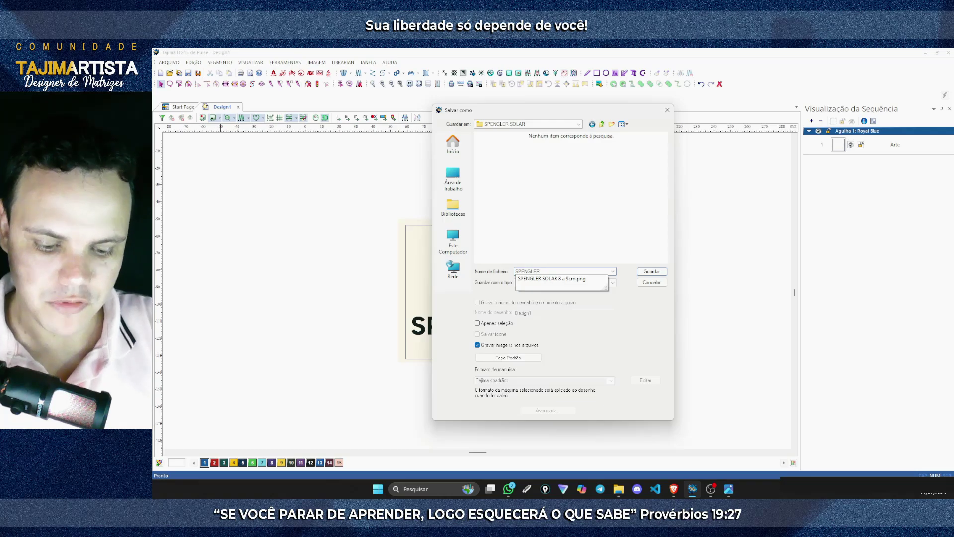
{"action": "type", "text": "8CM EDITÁVEL"}
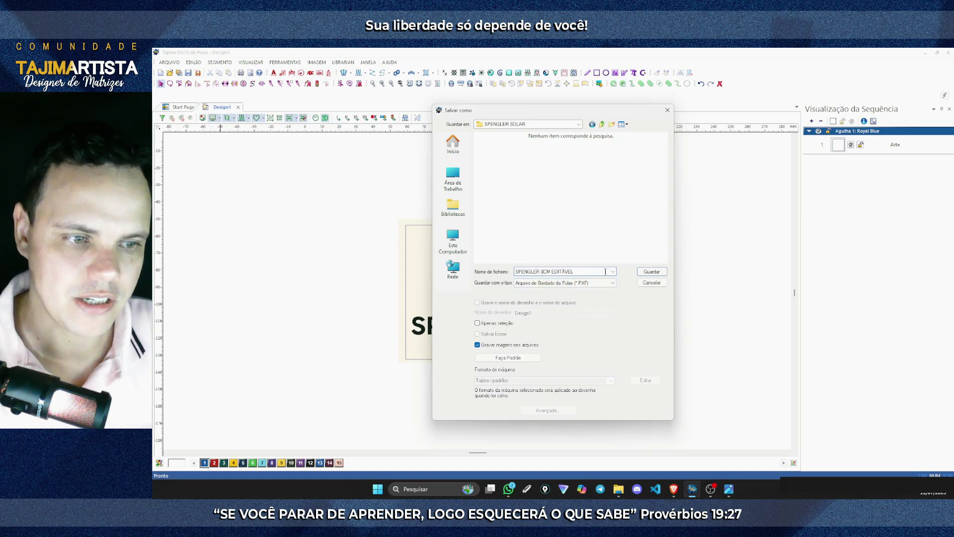
{"action": "left_click", "coordinate": [652, 272]}
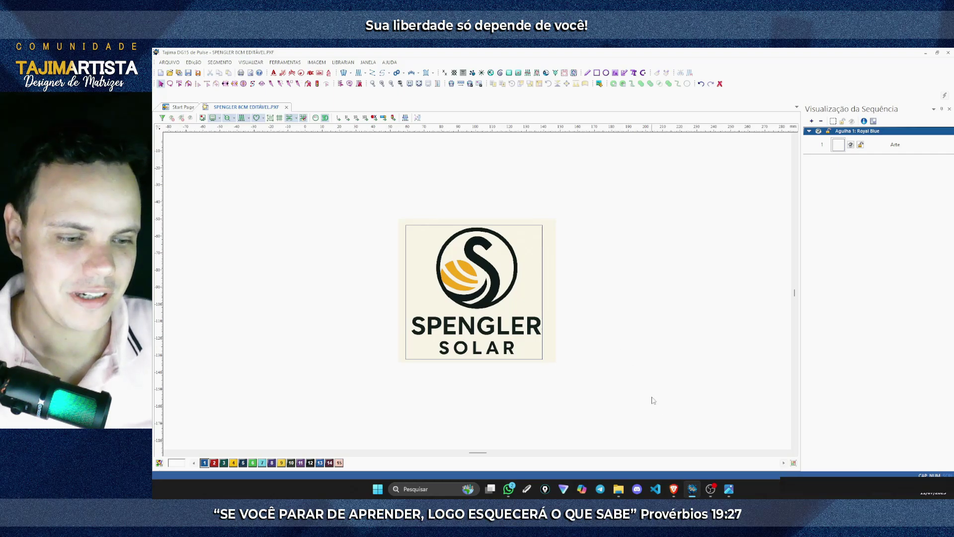
Tick off "Salvar em .PXF (salvar para não perder o progresso)" in the checklist, review the remaining items and return to Tajima DG15
{"action": "left_click", "coordinate": [674, 489]}
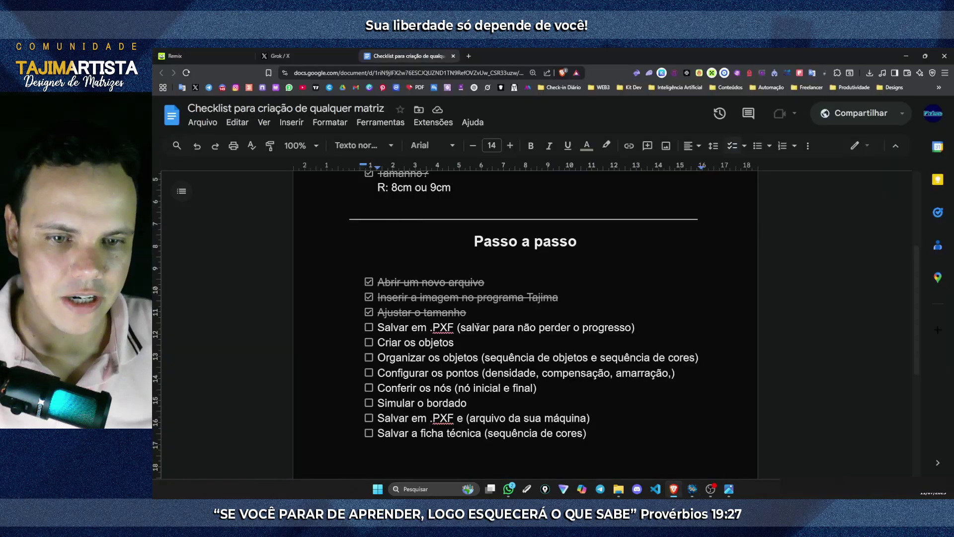
{"action": "left_click", "coordinate": [368, 327]}
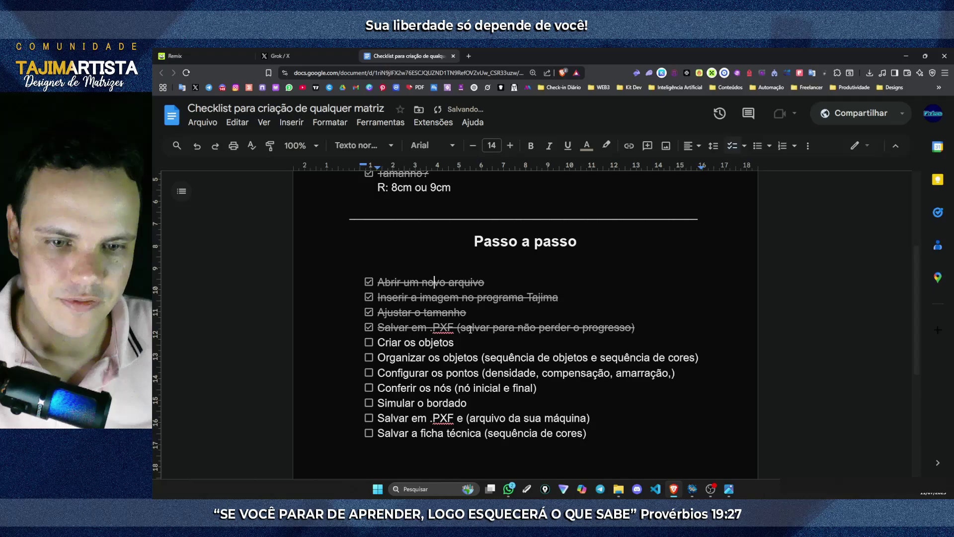
{"action": "scroll", "coordinate": [440, 297], "scroll_direction": "down", "scroll_amount": 2}
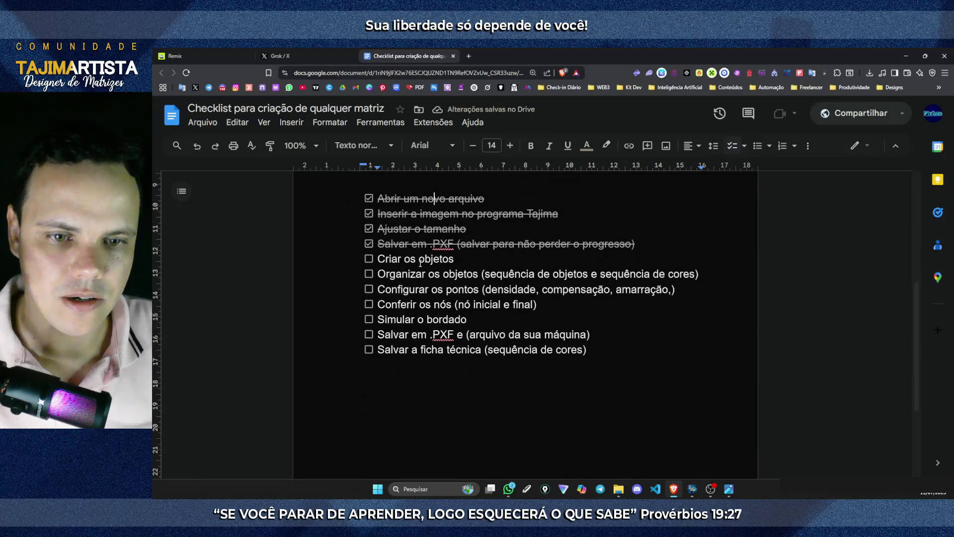
{"action": "scroll", "coordinate": [420, 263], "scroll_direction": "up", "scroll_amount": 1}
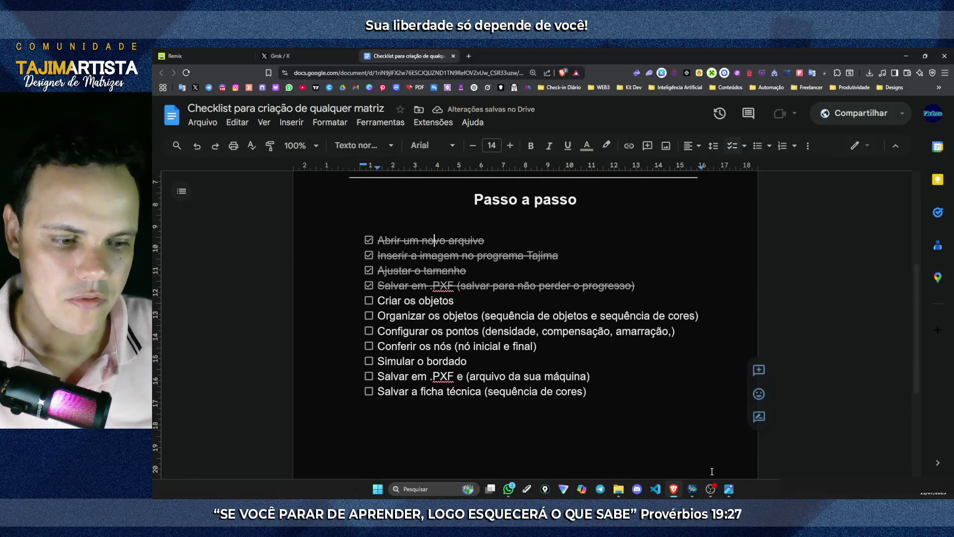
{"action": "left_click", "coordinate": [693, 490]}
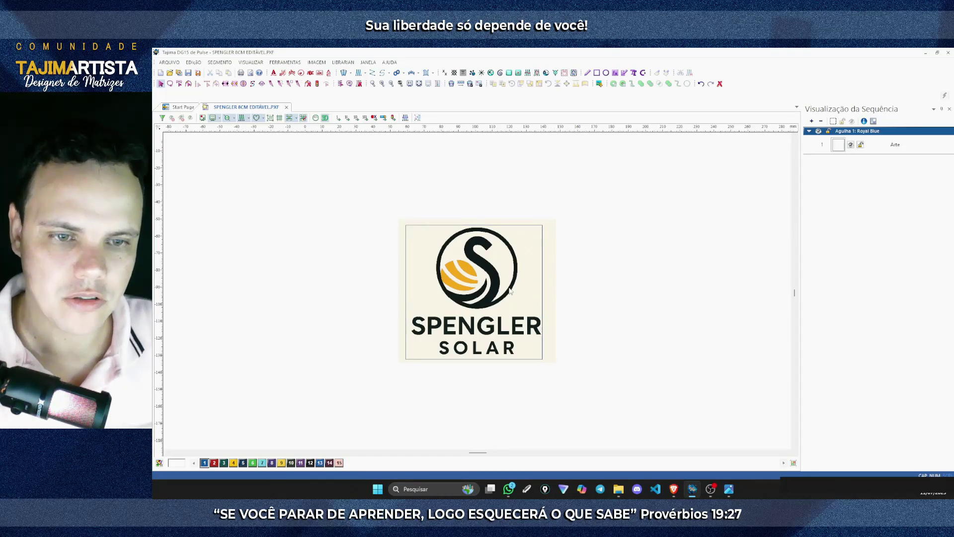
Check the next checklist item "Criar os objetos", return to Tajima DG15 and delete the 80 mm wide rectangle around the logo
{"action": "key", "text": "alt+Tab"}
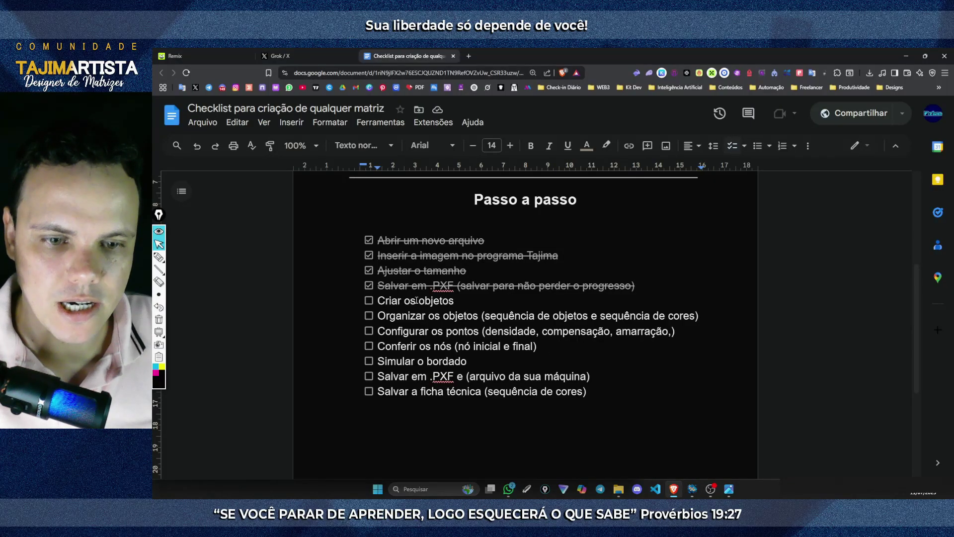
{"action": "key", "text": "alt+Tab"}
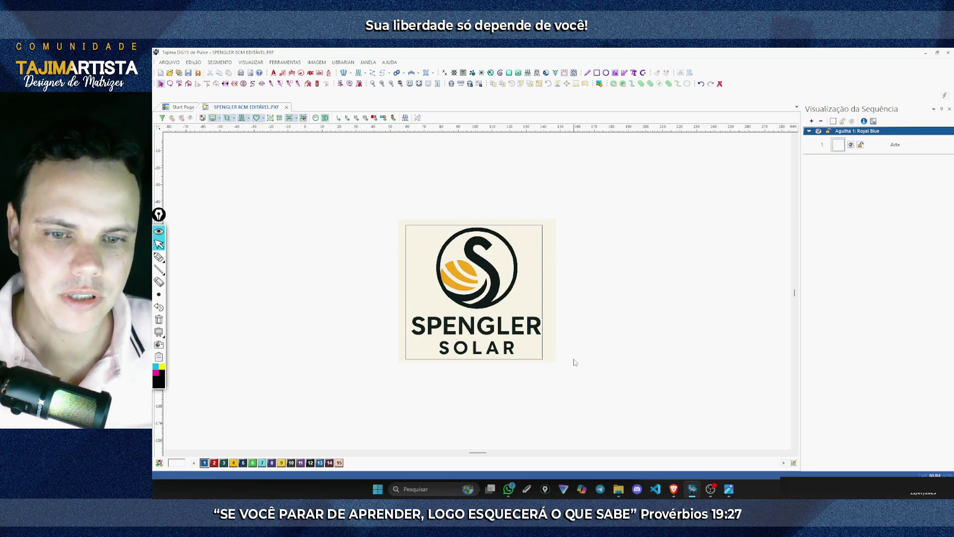
{"action": "left_click", "coordinate": [544, 270]}
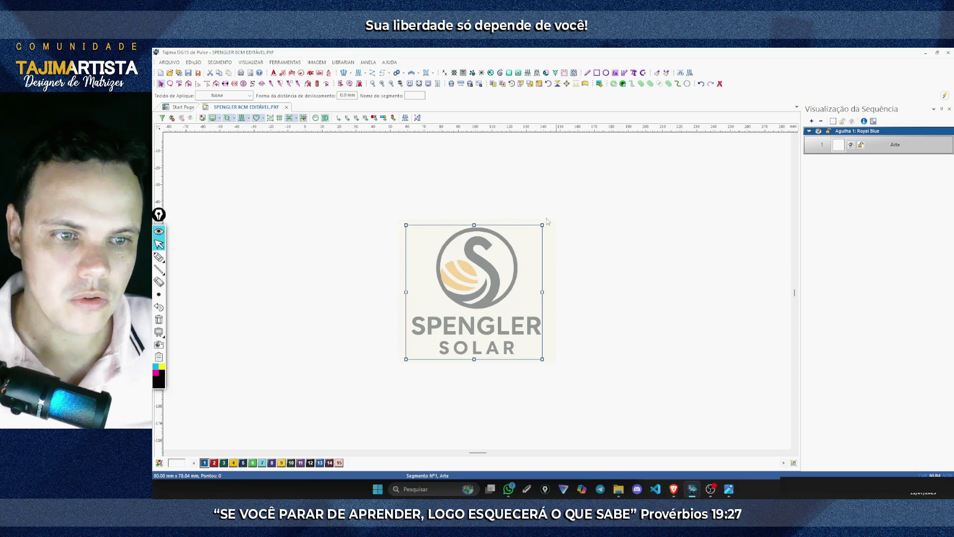
{"action": "left_click", "coordinate": [563, 292]}
{"action": "left_click", "coordinate": [543, 275]}
{"action": "key", "text": "Delete"}
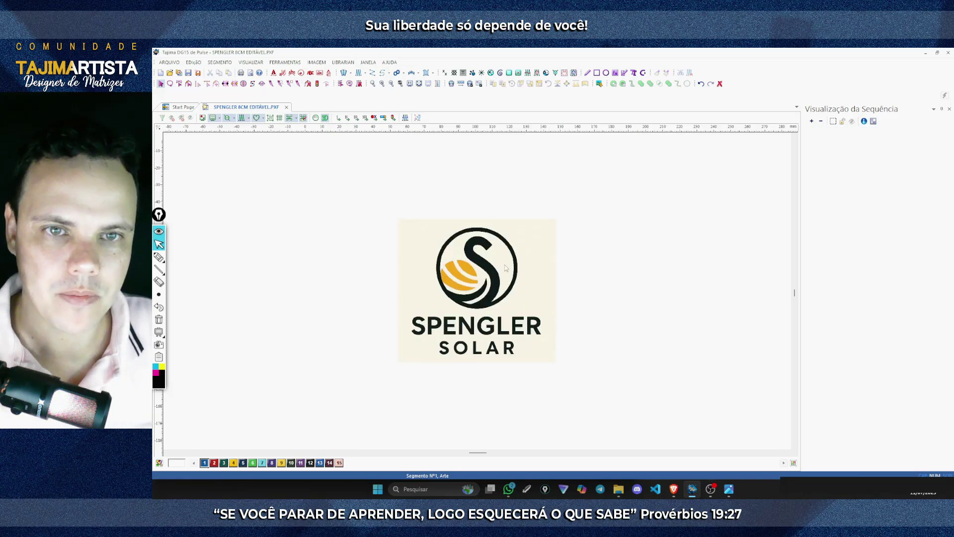
Magnify the view around the whole SPENGLER SOLAR artwork with a zoom window and leave the zoom tool
{"action": "left_click", "coordinate": [382, 84]}
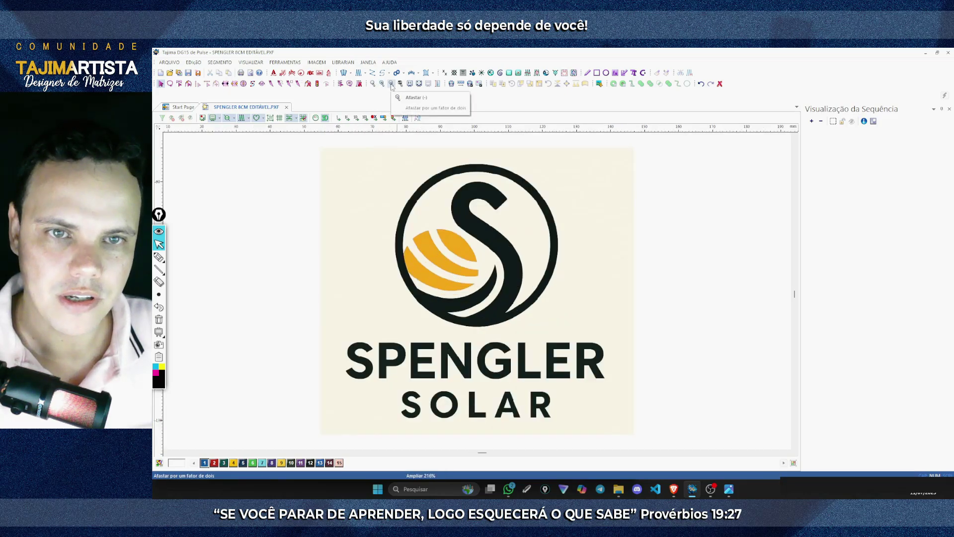
{"action": "left_click", "coordinate": [392, 84]}
{"action": "left_click", "coordinate": [382, 84]}
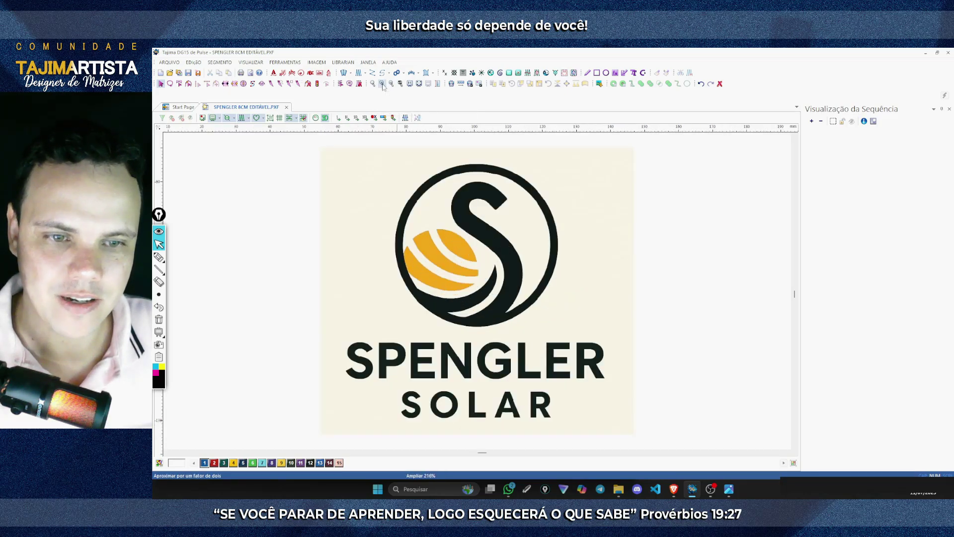
{"action": "left_click", "coordinate": [391, 85]}
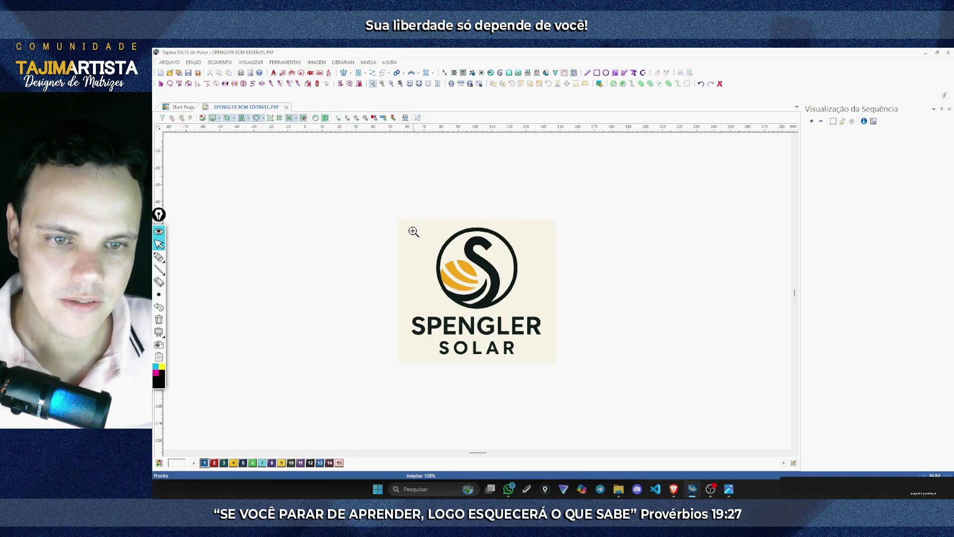
{"action": "left_click_drag", "start_coordinate": [397, 222], "coordinate": [550, 362]}
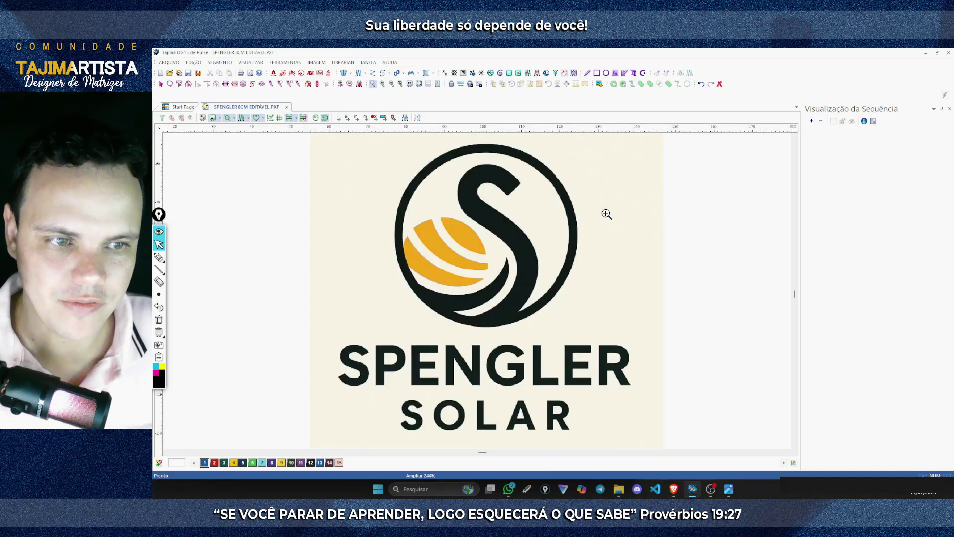
{"action": "key", "text": "Escape"}
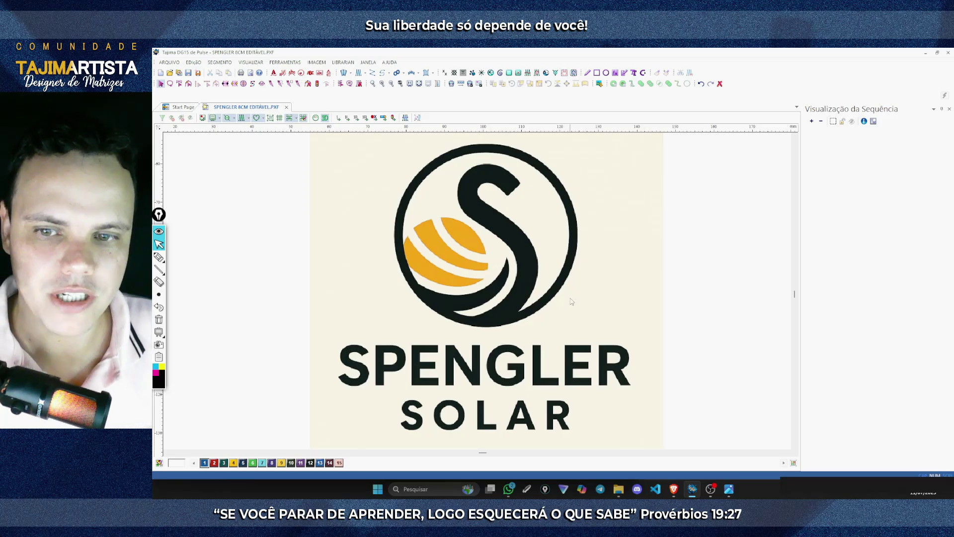
Mark the SOLAR and SPENGLER text, sun, S and circle with magenta screen-pen strokes, and clear the annotations
{"action": "left_click", "coordinate": [163, 379]}
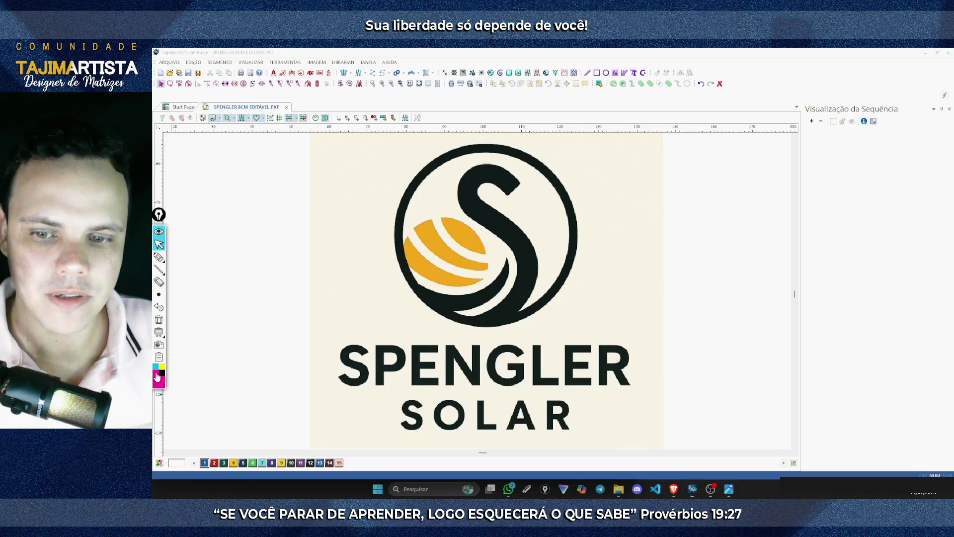
{"action": "left_click", "coordinate": [159, 257]}
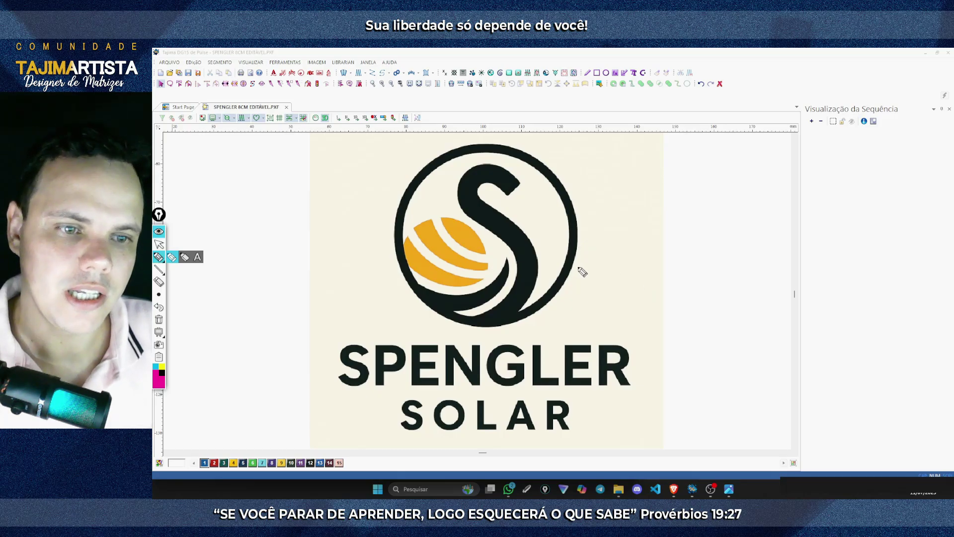
{"action": "mouse_move", "coordinate": [438, 259]}
{"action": "left_mouse_down"}
{"action": "mouse_move", "coordinate": [476, 213]}
{"action": "mouse_move", "coordinate": [517, 186]}
{"action": "mouse_move", "coordinate": [548, 229]}
{"action": "mouse_move", "coordinate": [536, 289]}
{"action": "mouse_move", "coordinate": [446, 266]}
{"action": "mouse_move", "coordinate": [375, 292]}
{"action": "mouse_move", "coordinate": [369, 358]}
{"action": "mouse_move", "coordinate": [522, 371]}
{"action": "mouse_move", "coordinate": [576, 353]}
{"action": "mouse_move", "coordinate": [624, 367]}
{"action": "mouse_move", "coordinate": [603, 419]}
{"action": "mouse_move", "coordinate": [422, 417]}
{"action": "left_mouse_up"}
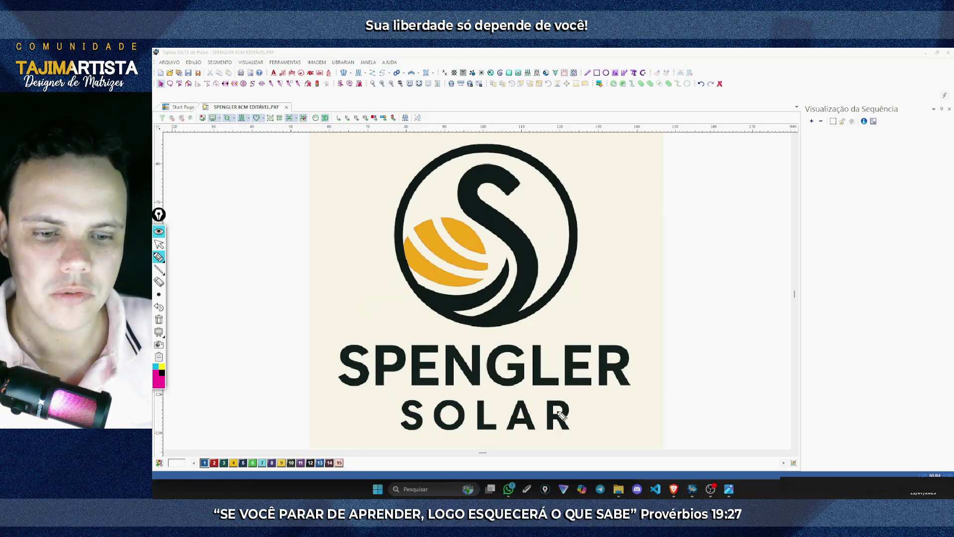
{"action": "left_click_drag", "start_coordinate": [401, 414], "coordinate": [563, 414]}
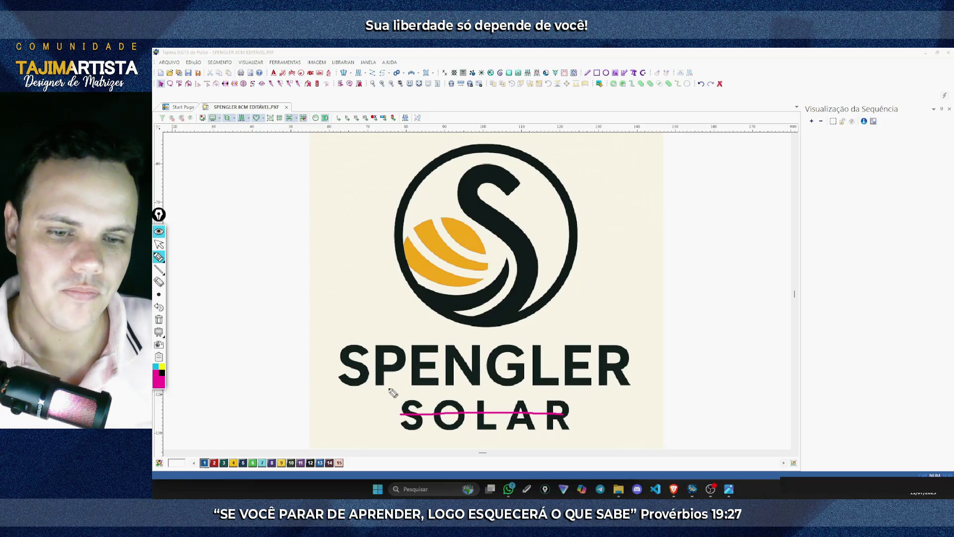
{"action": "left_click_drag", "start_coordinate": [349, 365], "coordinate": [651, 365]}
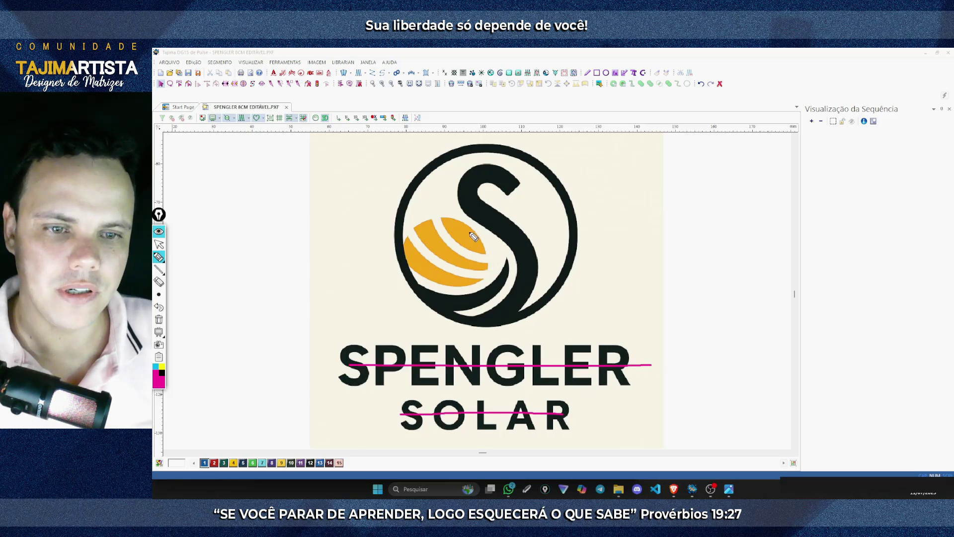
{"action": "left_click_drag", "start_coordinate": [439, 274], "coordinate": [469, 232]}
{"action": "mouse_move", "coordinate": [507, 272]}
{"action": "left_mouse_down"}
{"action": "mouse_move", "coordinate": [488, 298]}
{"action": "mouse_move", "coordinate": [413, 296]}
{"action": "mouse_move", "coordinate": [574, 271]}
{"action": "mouse_move", "coordinate": [419, 158]}
{"action": "mouse_move", "coordinate": [430, 287]}
{"action": "mouse_move", "coordinate": [525, 287]}
{"action": "mouse_move", "coordinate": [494, 174]}
{"action": "left_mouse_up"}
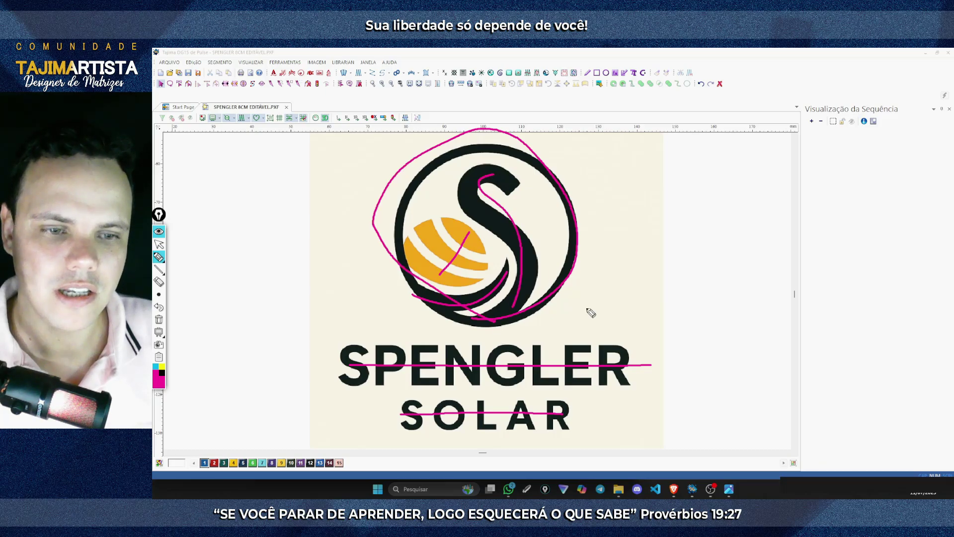
{"action": "mouse_move", "coordinate": [167, 269]}
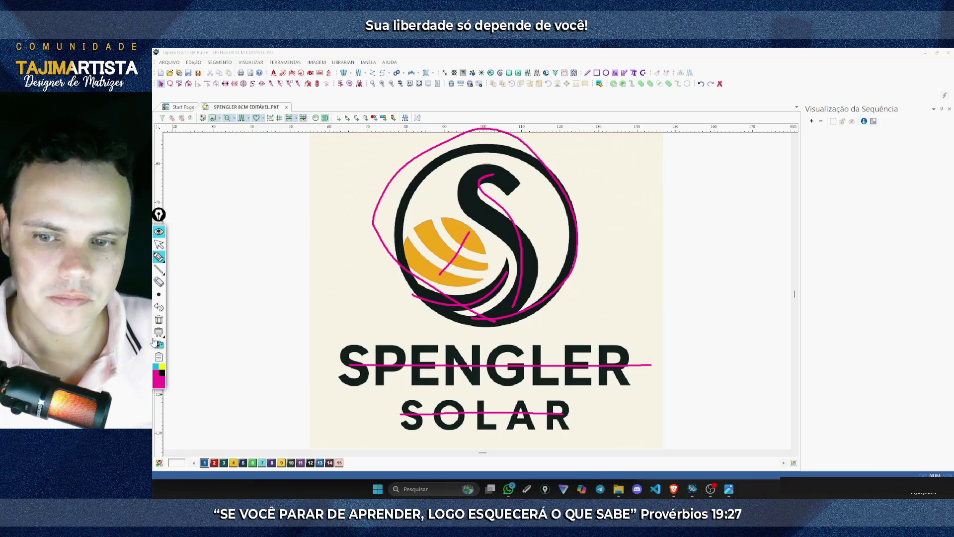
{"action": "left_click", "coordinate": [159, 319]}
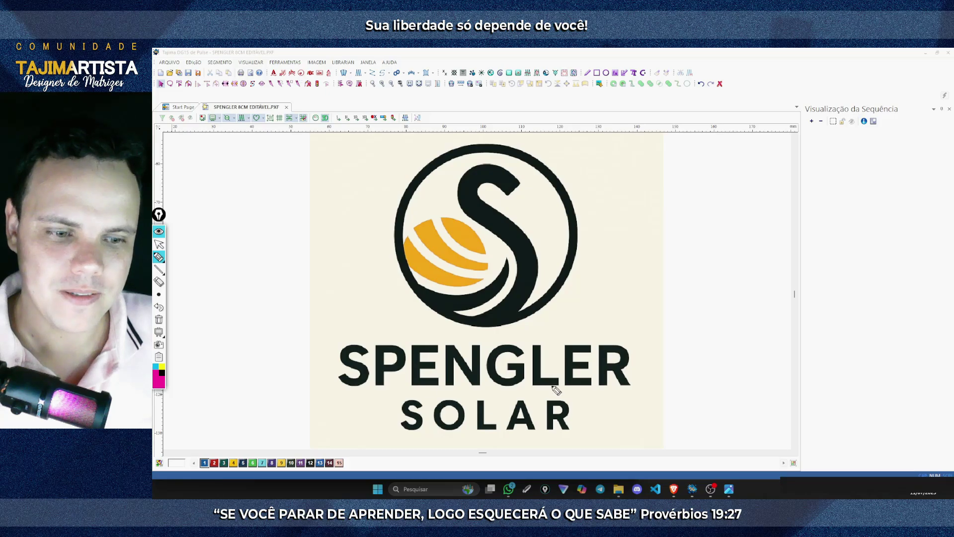
Circle the yellow sun with the number 1, trace the S, lower curves and ring in magenta, and clear the annotations
{"action": "mouse_move", "coordinate": [458, 230]}
{"action": "left_mouse_down"}
{"action": "mouse_move", "coordinate": [423, 249]}
{"action": "mouse_move", "coordinate": [420, 267]}
{"action": "mouse_move", "coordinate": [435, 279]}
{"action": "mouse_move", "coordinate": [457, 281]}
{"action": "mouse_move", "coordinate": [467, 267]}
{"action": "mouse_move", "coordinate": [471, 245]}
{"action": "mouse_move", "coordinate": [442, 233]}
{"action": "left_mouse_up"}
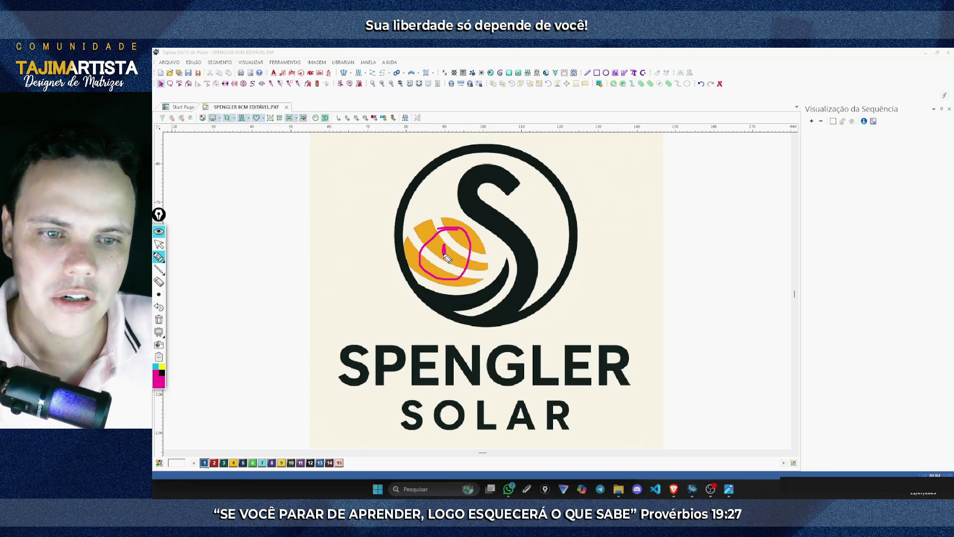
{"action": "left_click_drag", "start_coordinate": [445, 257], "coordinate": [438, 267]}
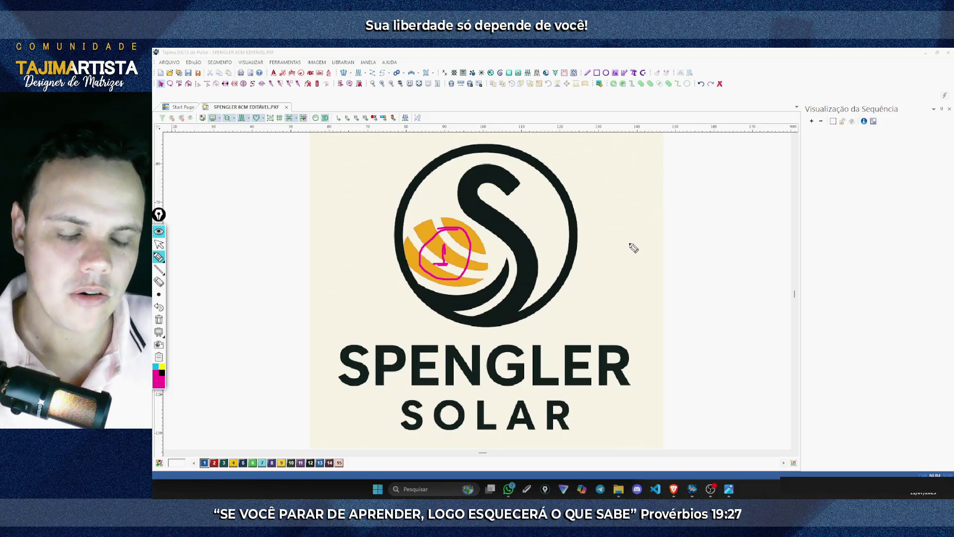
{"action": "mouse_move", "coordinate": [466, 301]}
{"action": "left_mouse_down"}
{"action": "mouse_move", "coordinate": [523, 292]}
{"action": "mouse_move", "coordinate": [525, 249]}
{"action": "mouse_move", "coordinate": [490, 215]}
{"action": "left_mouse_up"}
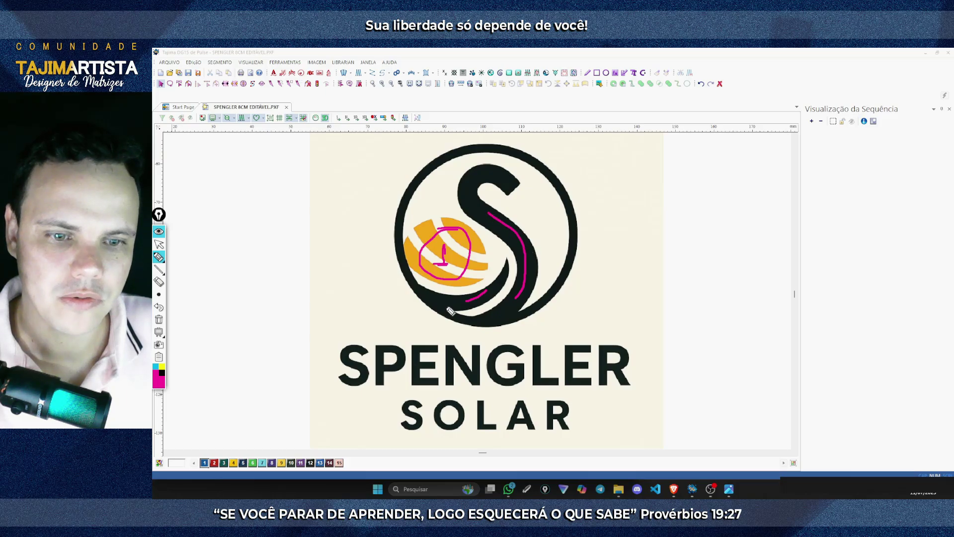
{"action": "mouse_move", "coordinate": [449, 311]}
{"action": "left_mouse_down"}
{"action": "mouse_move", "coordinate": [475, 322]}
{"action": "mouse_move", "coordinate": [511, 323]}
{"action": "mouse_move", "coordinate": [554, 293]}
{"action": "left_mouse_up"}
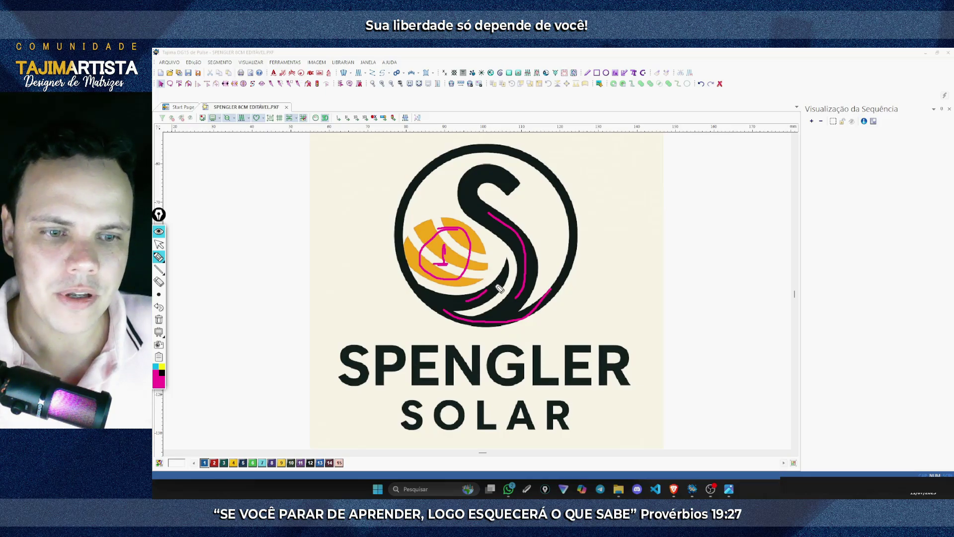
{"action": "left_click_drag", "start_coordinate": [496, 286], "coordinate": [435, 299]}
{"action": "mouse_move", "coordinate": [529, 274]}
{"action": "left_mouse_down"}
{"action": "mouse_move", "coordinate": [501, 316]}
{"action": "mouse_move", "coordinate": [455, 318]}
{"action": "mouse_move", "coordinate": [505, 322]}
{"action": "mouse_move", "coordinate": [545, 307]}
{"action": "mouse_move", "coordinate": [576, 252]}
{"action": "mouse_move", "coordinate": [570, 193]}
{"action": "left_mouse_up"}
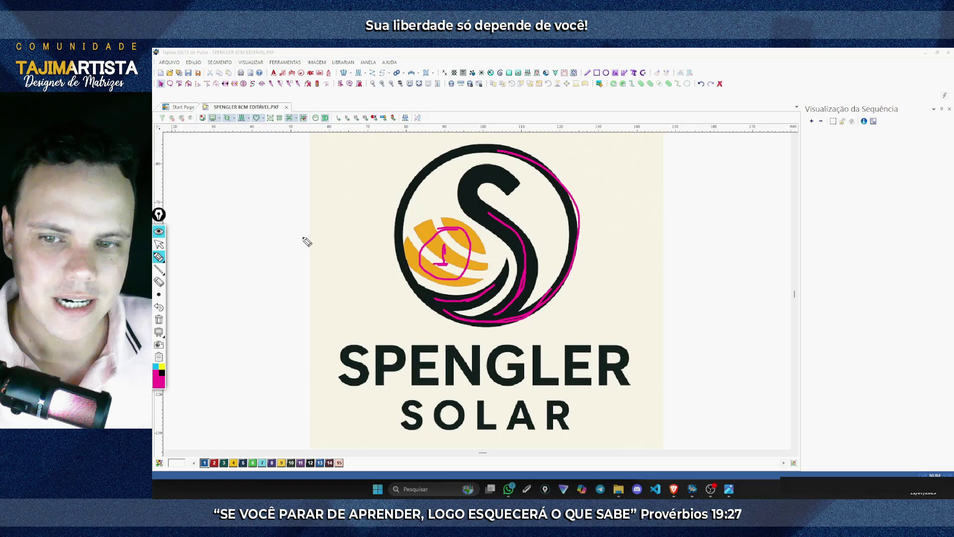
{"action": "left_click", "coordinate": [159, 319]}
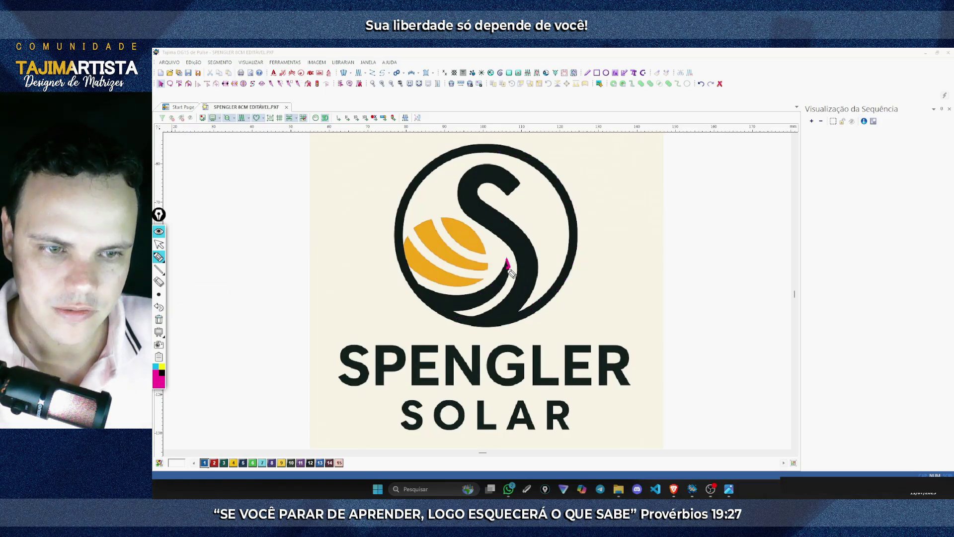
Scribble zigzag stitch paths over the lower curve, the base of the S and the ring's bottom arc, and clear them
{"action": "mouse_move", "coordinate": [511, 272]}
{"action": "left_mouse_down"}
{"action": "mouse_move", "coordinate": [490, 303]}
{"action": "mouse_move", "coordinate": [472, 309]}
{"action": "mouse_move", "coordinate": [422, 295]}
{"action": "left_mouse_up"}
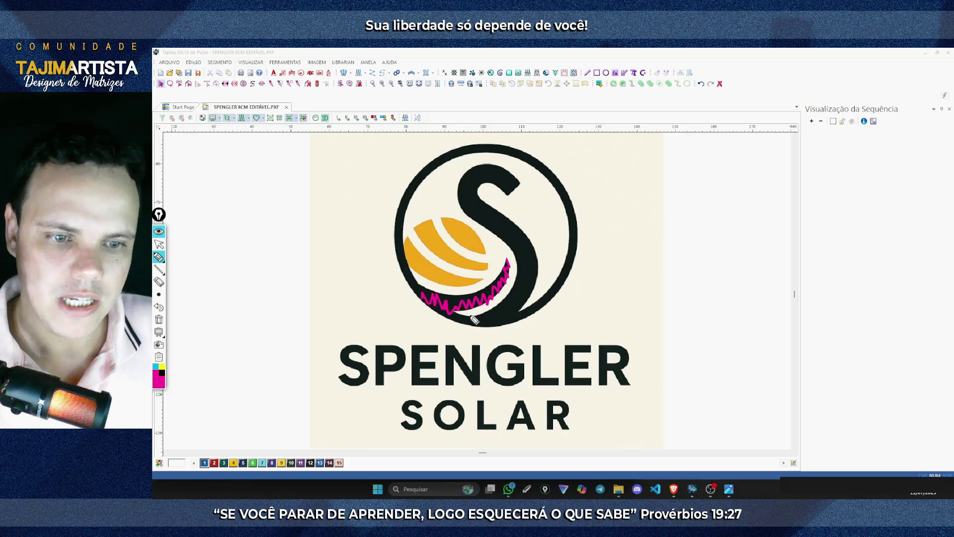
{"action": "mouse_move", "coordinate": [486, 322]}
{"action": "left_mouse_down"}
{"action": "mouse_move", "coordinate": [503, 313]}
{"action": "mouse_move", "coordinate": [524, 308]}
{"action": "mouse_move", "coordinate": [517, 299]}
{"action": "mouse_move", "coordinate": [537, 273]}
{"action": "left_mouse_up"}
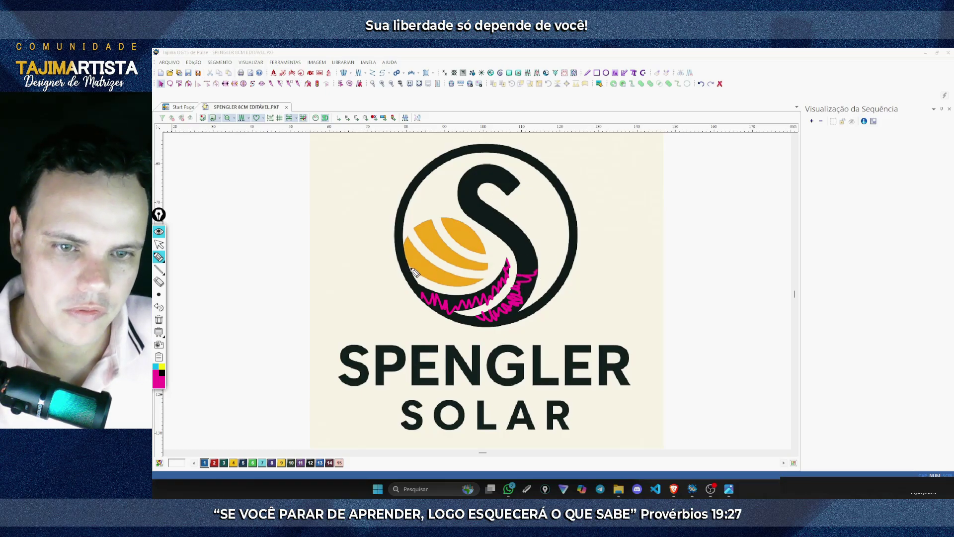
{"action": "mouse_move", "coordinate": [406, 273]}
{"action": "left_mouse_down"}
{"action": "mouse_move", "coordinate": [470, 322]}
{"action": "mouse_move", "coordinate": [529, 319]}
{"action": "mouse_move", "coordinate": [542, 307]}
{"action": "mouse_move", "coordinate": [525, 309]}
{"action": "left_mouse_up"}
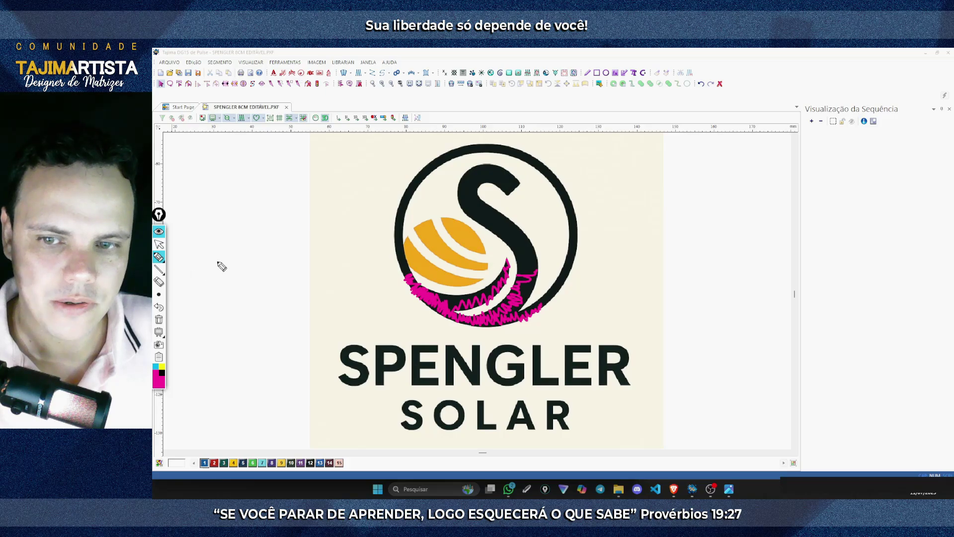
{"action": "left_click", "coordinate": [158, 319]}
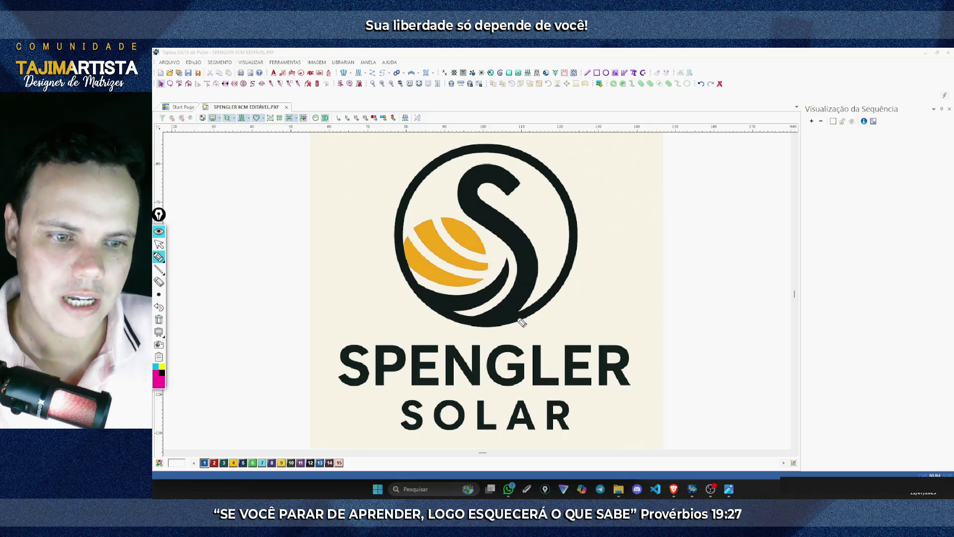
Trace the ring's right side, scribble zigzags along its bottom arc and the adjoining curves, and clear the strokes
{"action": "mouse_move", "coordinate": [522, 322]}
{"action": "left_mouse_down"}
{"action": "mouse_move", "coordinate": [552, 295]}
{"action": "mouse_move", "coordinate": [578, 230]}
{"action": "mouse_move", "coordinate": [569, 189]}
{"action": "left_mouse_up"}
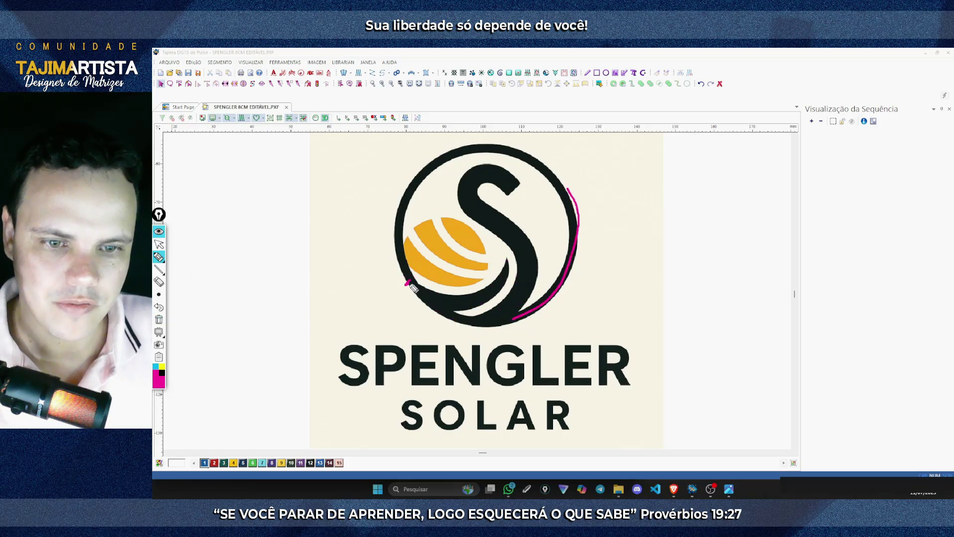
{"action": "mouse_move", "coordinate": [410, 284]}
{"action": "left_mouse_down"}
{"action": "mouse_move", "coordinate": [476, 327]}
{"action": "mouse_move", "coordinate": [520, 322]}
{"action": "mouse_move", "coordinate": [552, 300]}
{"action": "left_mouse_up"}
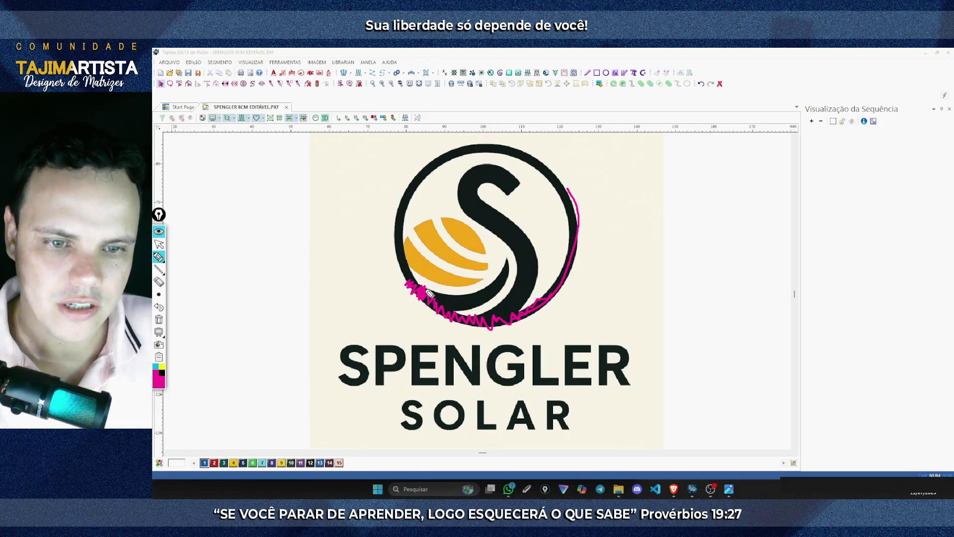
{"action": "mouse_move", "coordinate": [433, 307]}
{"action": "left_mouse_down"}
{"action": "mouse_move", "coordinate": [474, 296]}
{"action": "mouse_move", "coordinate": [426, 302]}
{"action": "mouse_move", "coordinate": [476, 320]}
{"action": "mouse_move", "coordinate": [497, 323]}
{"action": "mouse_move", "coordinate": [514, 308]}
{"action": "mouse_move", "coordinate": [514, 326]}
{"action": "left_mouse_up"}
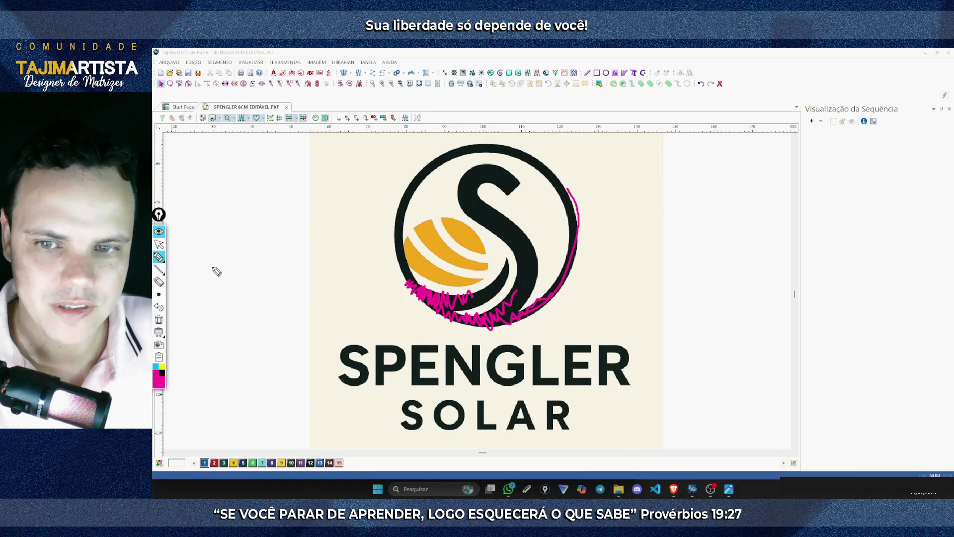
{"action": "left_click", "coordinate": [158, 319]}
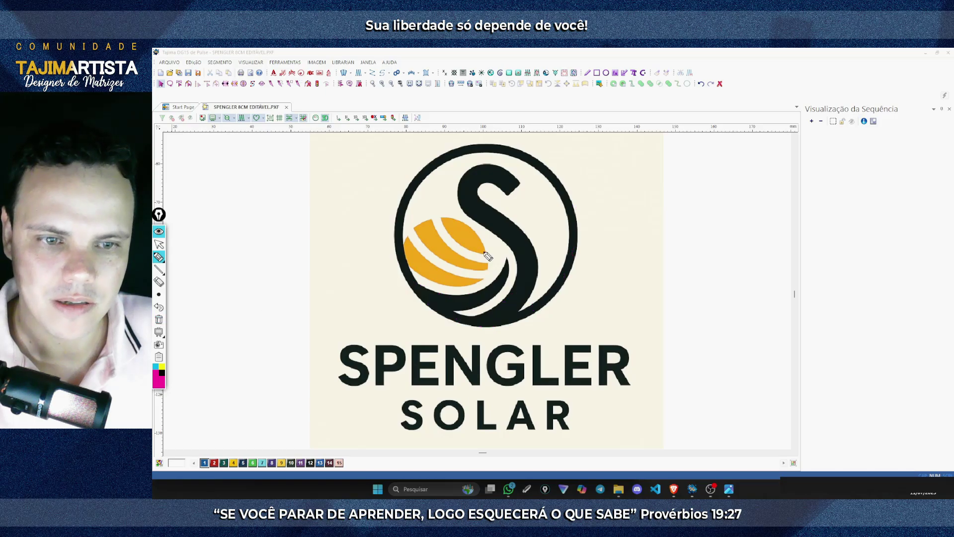
Annotate the embroidery order with 1 on the sun, 2 on the lower curve, 3 on the S, the ring and the text, and clear it
{"action": "mouse_move", "coordinate": [441, 254]}
{"action": "left_mouse_down"}
{"action": "mouse_move", "coordinate": [445, 246]}
{"action": "mouse_move", "coordinate": [450, 259]}
{"action": "mouse_move", "coordinate": [422, 254]}
{"action": "mouse_move", "coordinate": [434, 245]}
{"action": "left_mouse_up"}
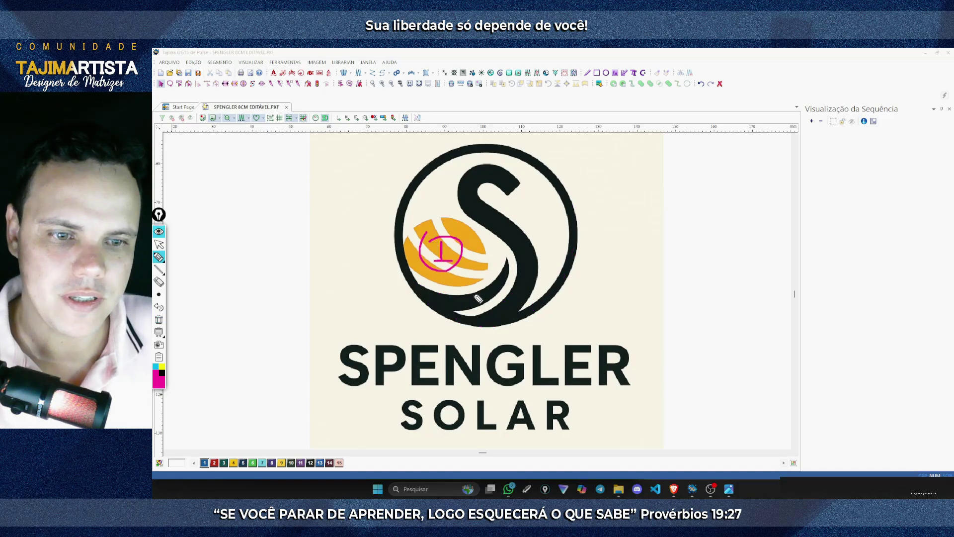
{"action": "left_click_drag", "start_coordinate": [472, 289], "coordinate": [489, 300]}
{"action": "left_click_drag", "start_coordinate": [517, 281], "coordinate": [526, 283]}
{"action": "mouse_move", "coordinate": [506, 323]}
{"action": "left_mouse_down"}
{"action": "mouse_move", "coordinate": [540, 290]}
{"action": "mouse_move", "coordinate": [527, 164]}
{"action": "mouse_move", "coordinate": [411, 206]}
{"action": "mouse_move", "coordinate": [484, 322]}
{"action": "mouse_move", "coordinate": [507, 316]}
{"action": "left_mouse_up"}
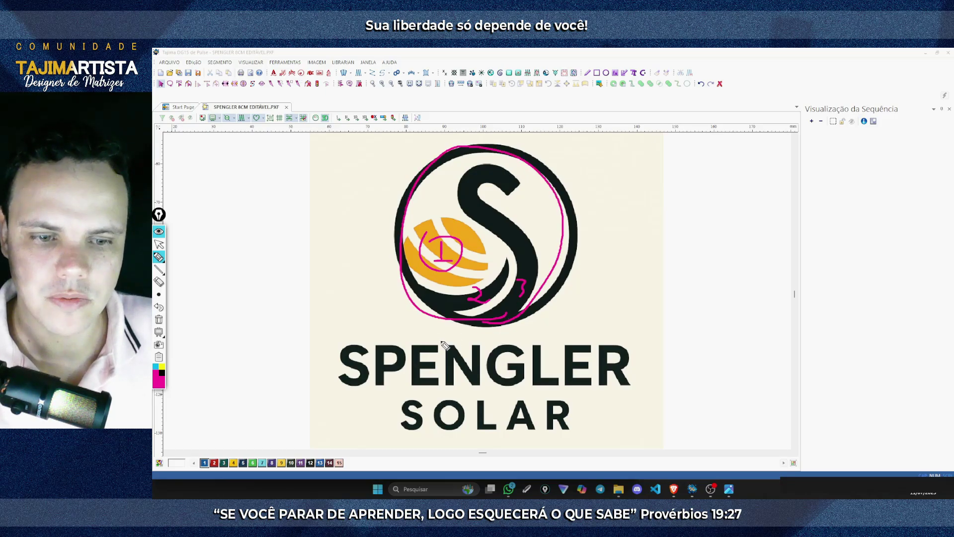
{"action": "mouse_move", "coordinate": [348, 387]}
{"action": "left_mouse_down"}
{"action": "mouse_move", "coordinate": [366, 365]}
{"action": "mouse_move", "coordinate": [435, 374]}
{"action": "mouse_move", "coordinate": [617, 355]}
{"action": "mouse_move", "coordinate": [625, 412]}
{"action": "mouse_move", "coordinate": [404, 418]}
{"action": "left_mouse_up"}
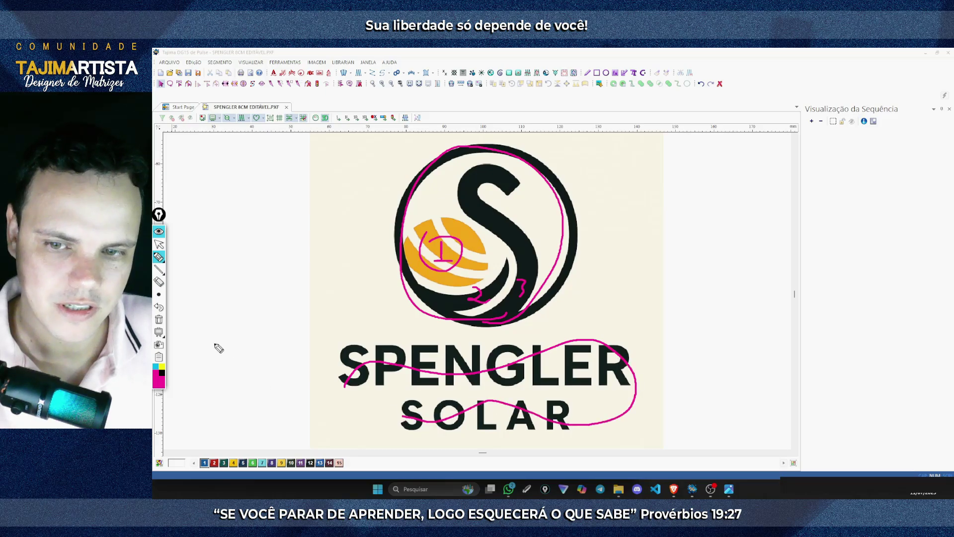
{"action": "left_click", "coordinate": [159, 321]}
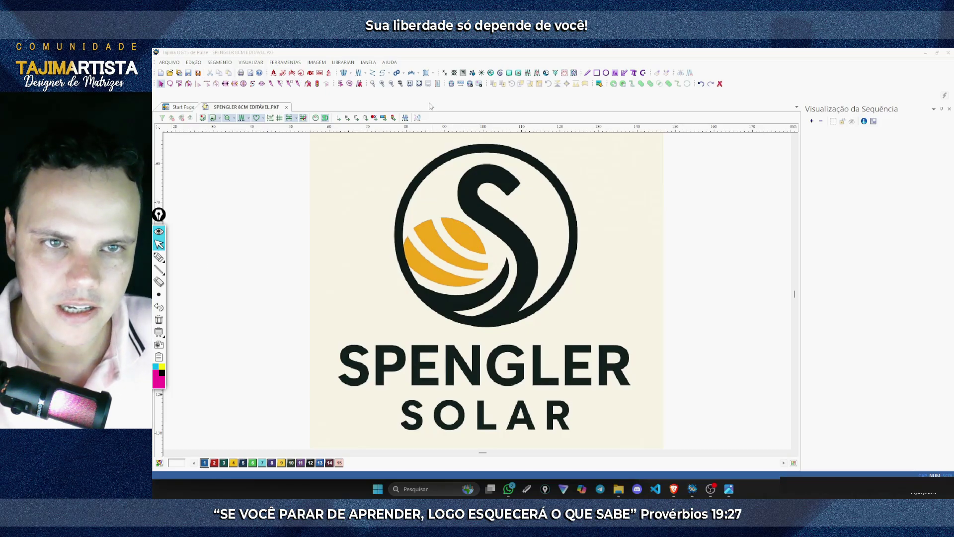
Scribble zigzag stitches over the sun's middle stripe, draw arrows toward the upper section, circle a stitch tool, and clear the annotations
{"action": "left_click", "coordinate": [427, 74]}
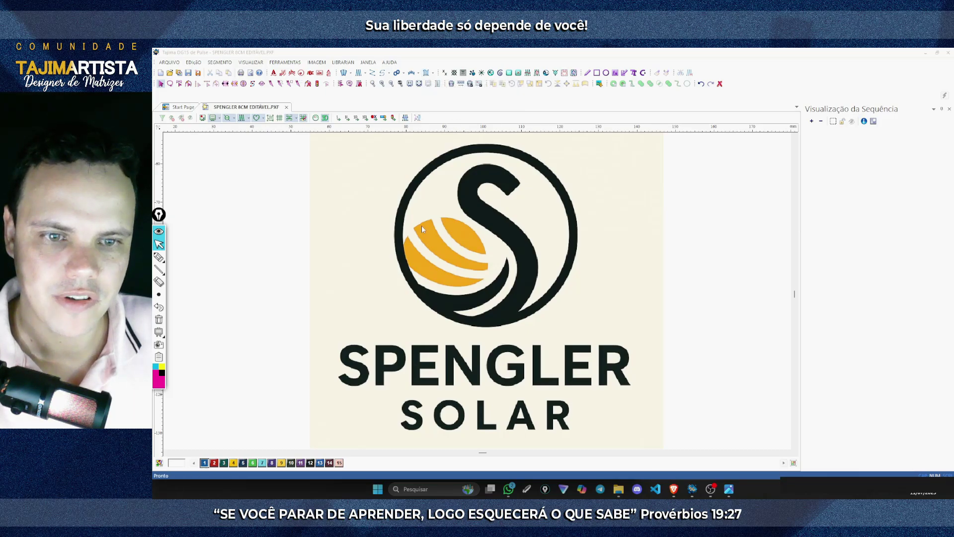
{"action": "left_click", "coordinate": [159, 257]}
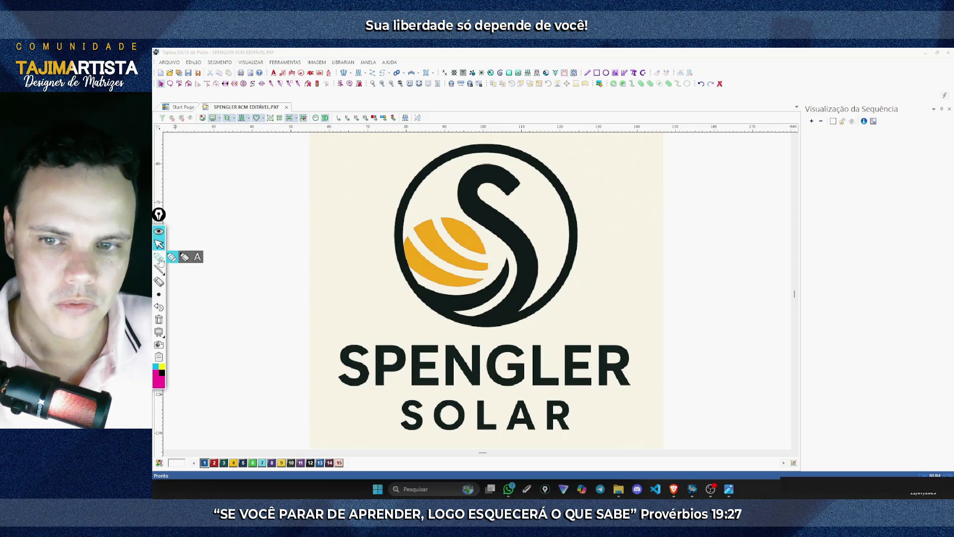
{"action": "mouse_move", "coordinate": [422, 231]}
{"action": "left_mouse_down"}
{"action": "mouse_move", "coordinate": [467, 269]}
{"action": "mouse_move", "coordinate": [488, 266]}
{"action": "left_mouse_up"}
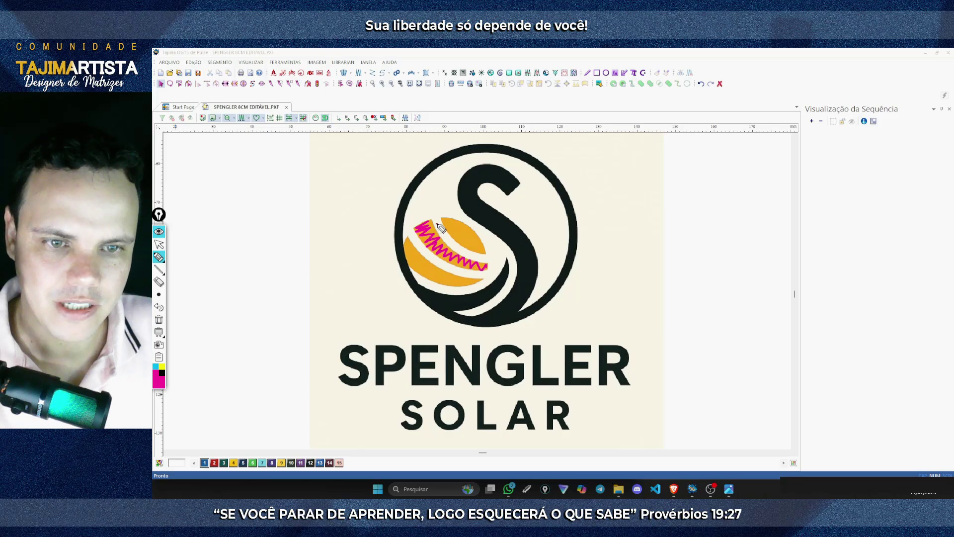
{"action": "mouse_move", "coordinate": [437, 225]}
{"action": "left_mouse_down"}
{"action": "mouse_move", "coordinate": [461, 244]}
{"action": "mouse_move", "coordinate": [491, 255]}
{"action": "left_mouse_up"}
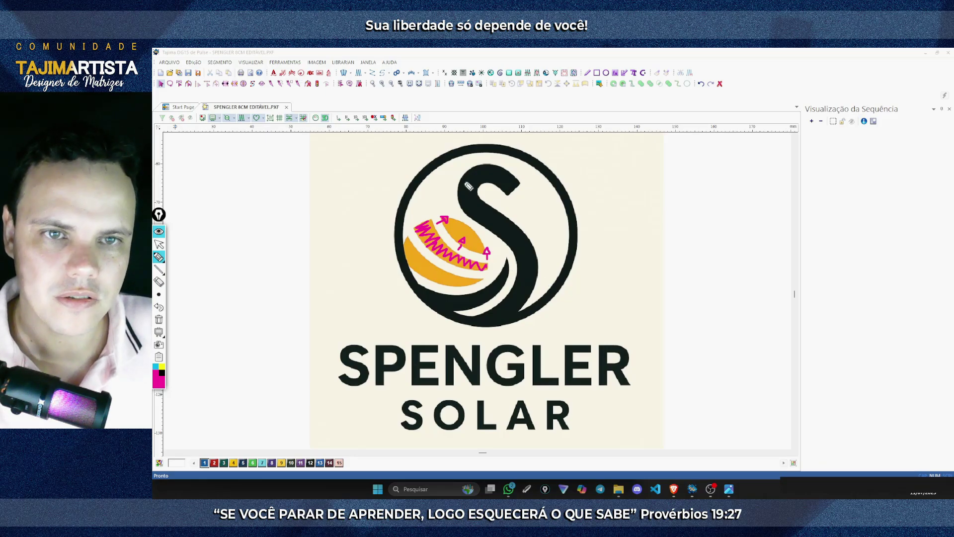
{"action": "mouse_move", "coordinate": [392, 68]}
{"action": "left_mouse_down"}
{"action": "mouse_move", "coordinate": [399, 80]}
{"action": "mouse_move", "coordinate": [393, 66]}
{"action": "left_mouse_up"}
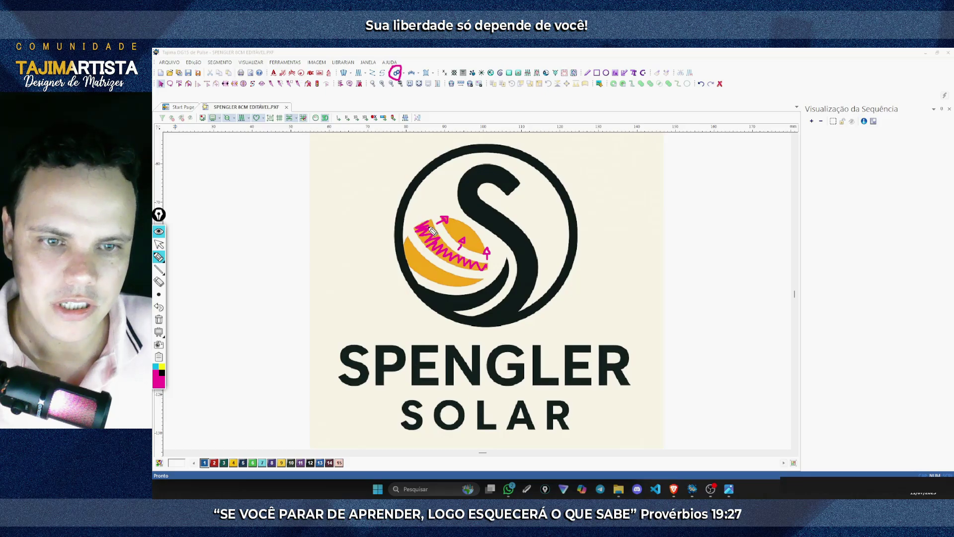
{"action": "left_click", "coordinate": [159, 320]}
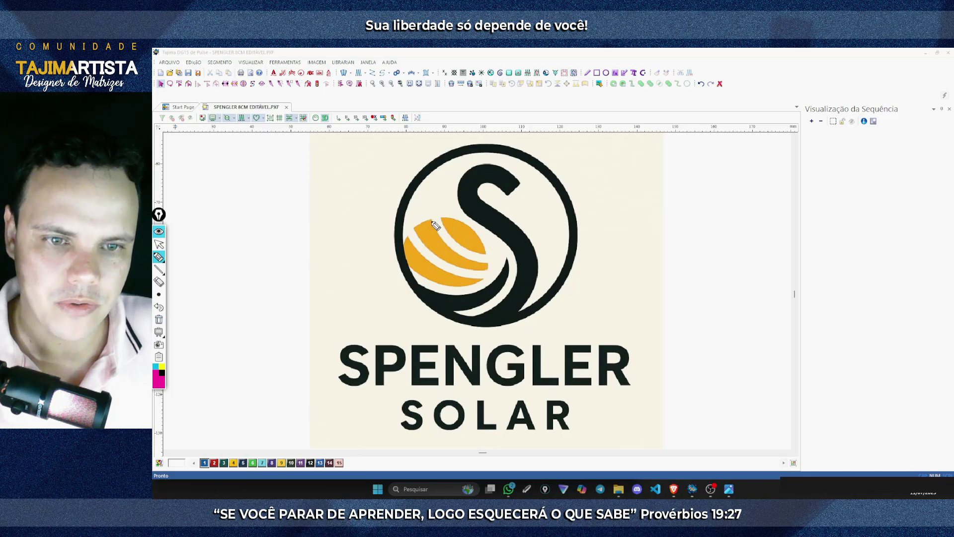
Scribble denser zigzag stitches along the sun's middle stripe and clear the strokes
{"action": "mouse_move", "coordinate": [416, 229]}
{"action": "left_mouse_down"}
{"action": "mouse_move", "coordinate": [432, 222]}
{"action": "mouse_move", "coordinate": [472, 272]}
{"action": "left_mouse_up"}
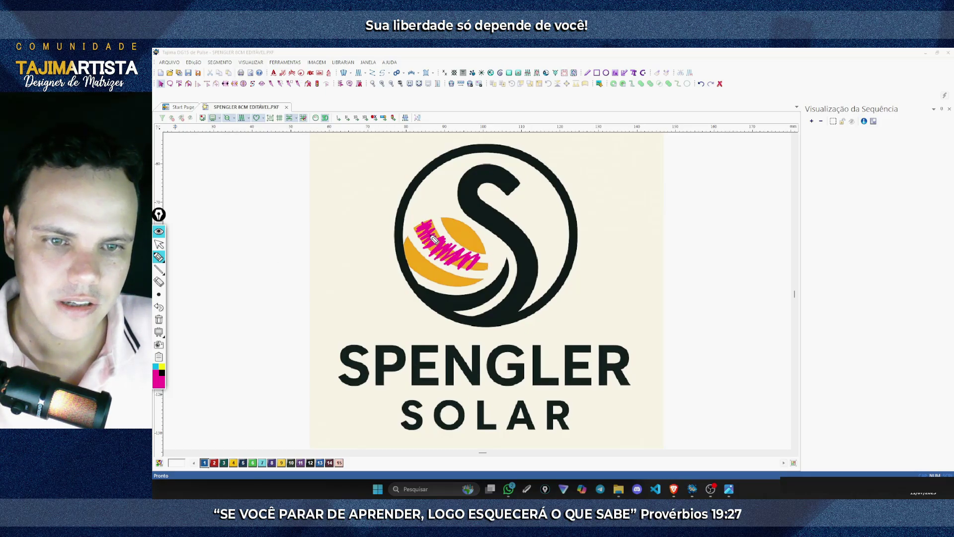
{"action": "mouse_move", "coordinate": [434, 240]}
{"action": "left_mouse_down"}
{"action": "mouse_move", "coordinate": [447, 254]}
{"action": "mouse_move", "coordinate": [425, 227]}
{"action": "mouse_move", "coordinate": [430, 247]}
{"action": "mouse_move", "coordinate": [453, 264]}
{"action": "mouse_move", "coordinate": [491, 269]}
{"action": "left_mouse_up"}
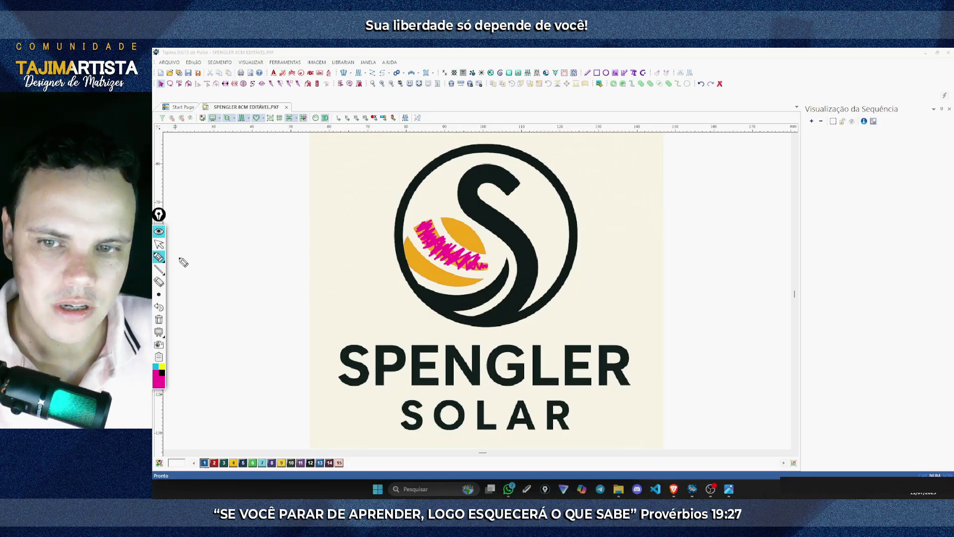
{"action": "left_click", "coordinate": [159, 319]}
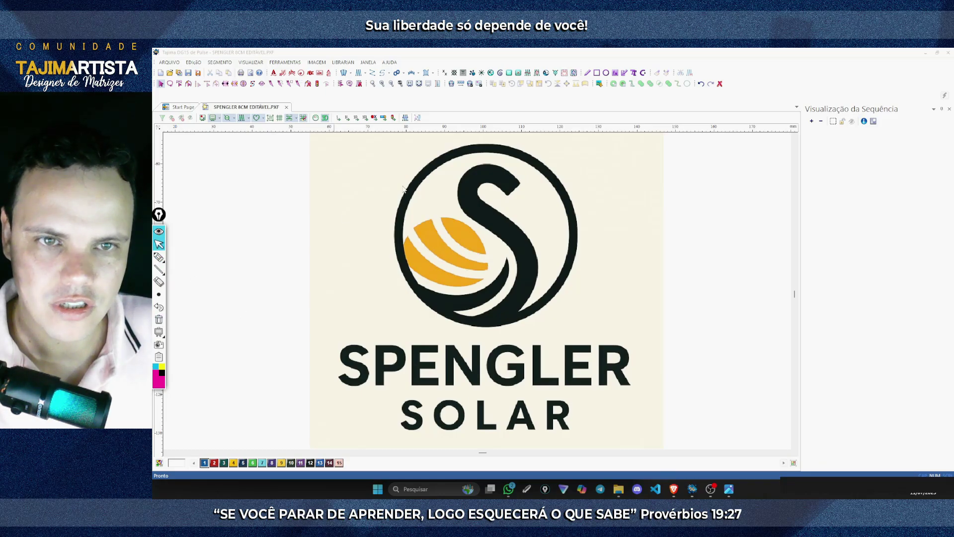
Start the satin path tool and enlarge the view around the yellow sun and ring
{"action": "left_click", "coordinate": [427, 74]}
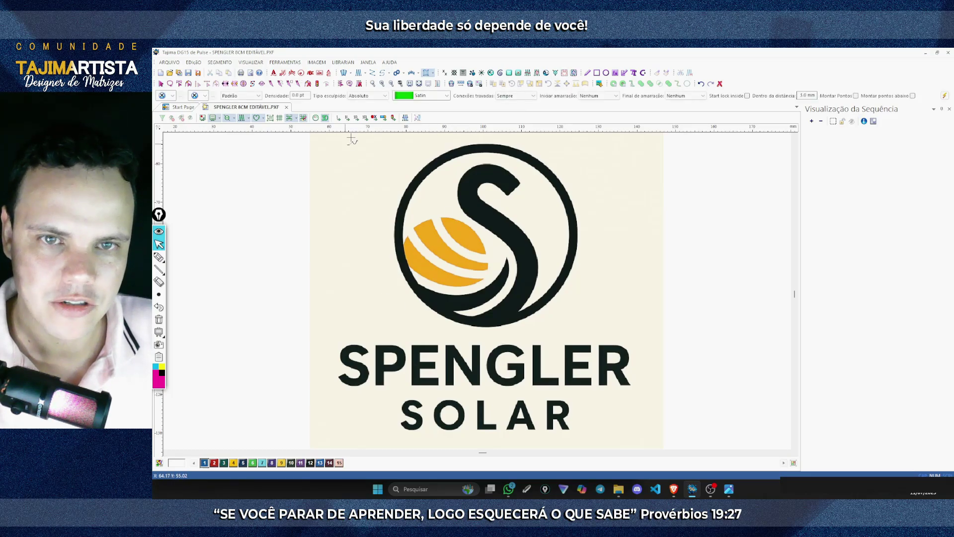
{"action": "left_click", "coordinate": [382, 83]}
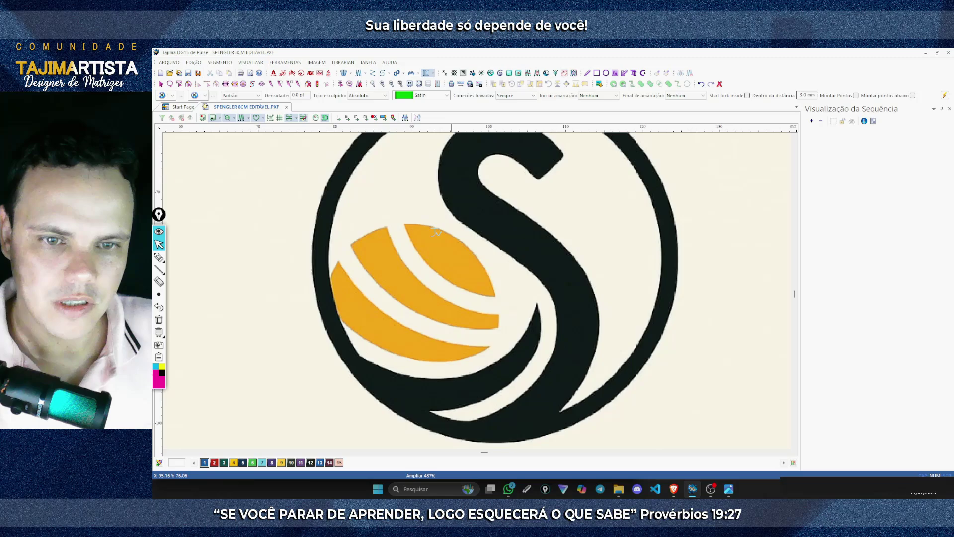
Plot a practice satin outline of straight points followed by curved points in the empty area beside the logo
{"action": "scroll", "coordinate": [412, 247], "scroll_direction": "left", "scroll_amount": 3}
{"action": "left_click", "coordinate": [245, 199]}
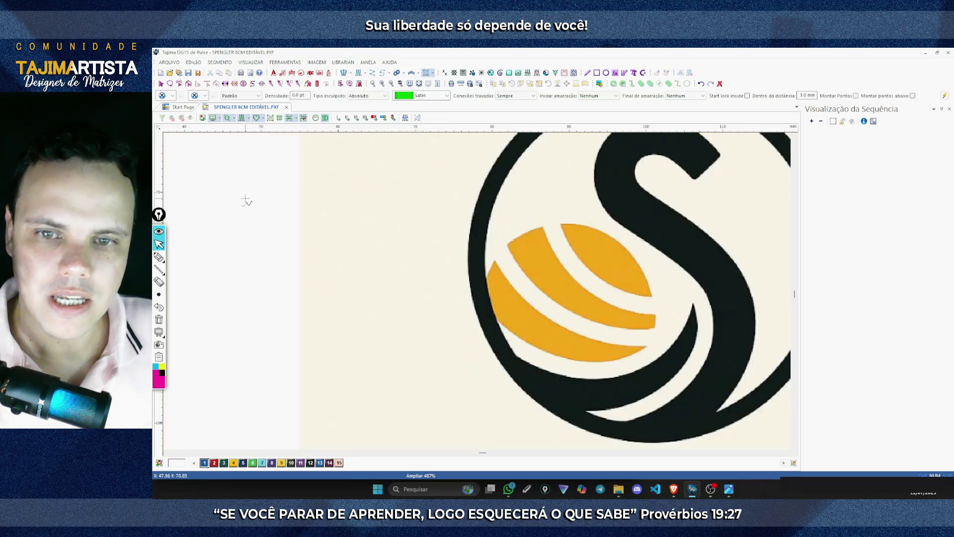
{"action": "left_click", "coordinate": [247, 216]}
{"action": "left_click", "coordinate": [245, 259]}
{"action": "left_click", "coordinate": [291, 276]}
{"action": "left_click", "coordinate": [332, 241]}
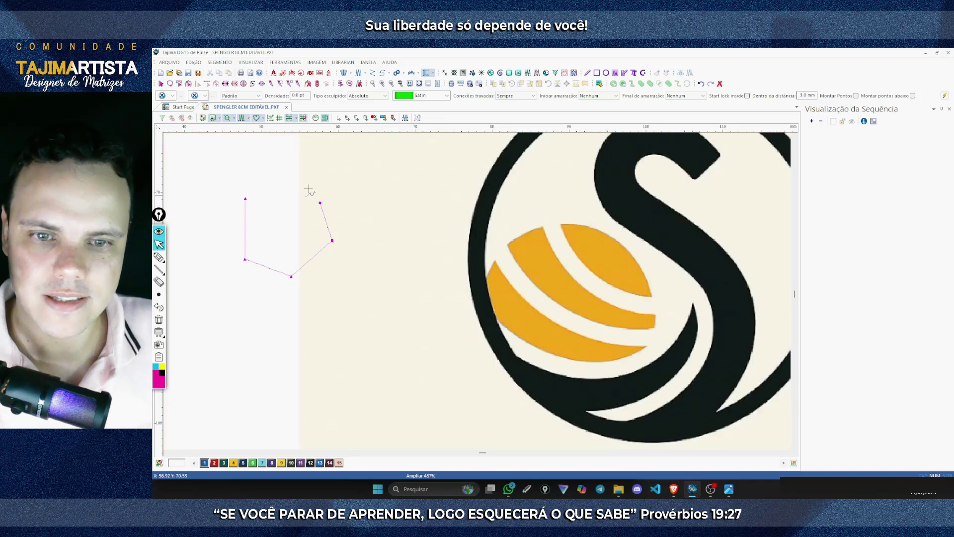
{"action": "left_click", "coordinate": [299, 176]}
{"action": "left_click", "coordinate": [407, 164]}
{"action": "left_click", "coordinate": [440, 244]}
{"action": "left_click", "coordinate": [351, 320]}
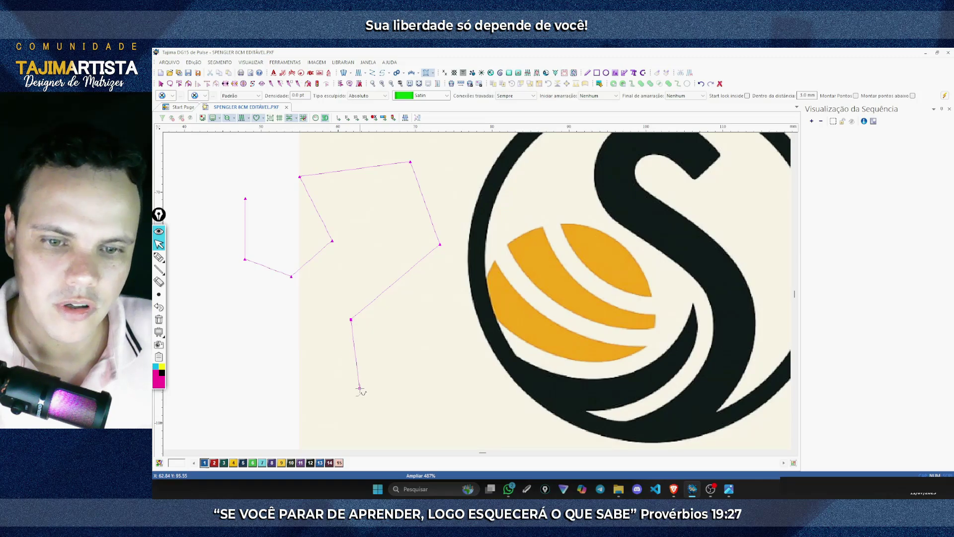
{"action": "left_click", "coordinate": [360, 388]}
{"action": "left_click", "coordinate": [472, 343]}
{"action": "left_click", "coordinate": [475, 255]}
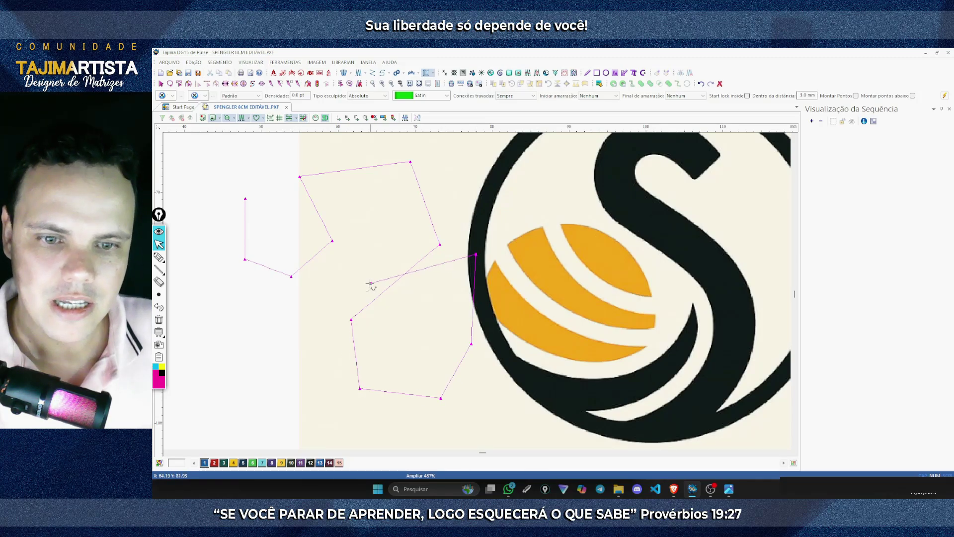
{"action": "left_click", "coordinate": [370, 296]}
{"action": "left_click", "coordinate": [334, 331]}
{"action": "left_click", "coordinate": [315, 351]}
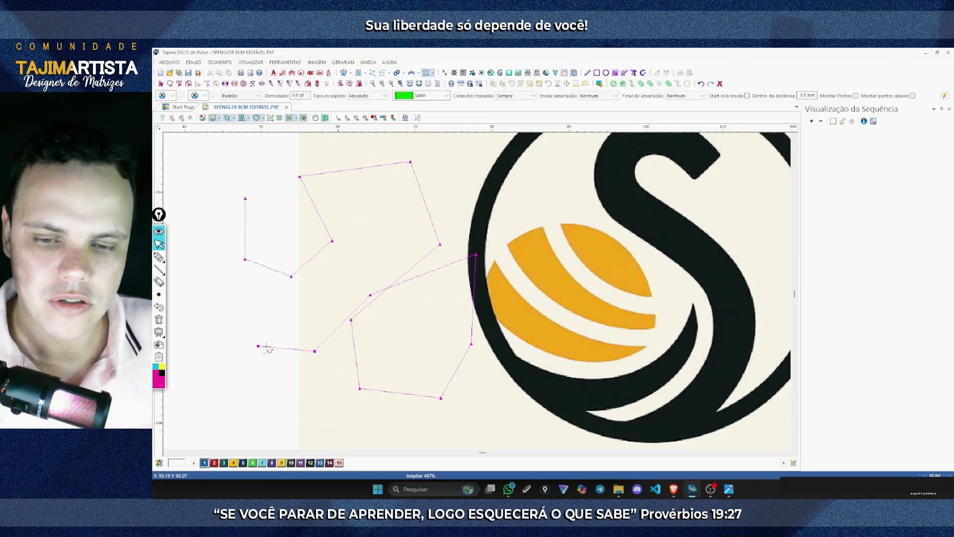
{"action": "left_click", "coordinate": [229, 333]}
{"action": "left_click", "coordinate": [211, 256]}
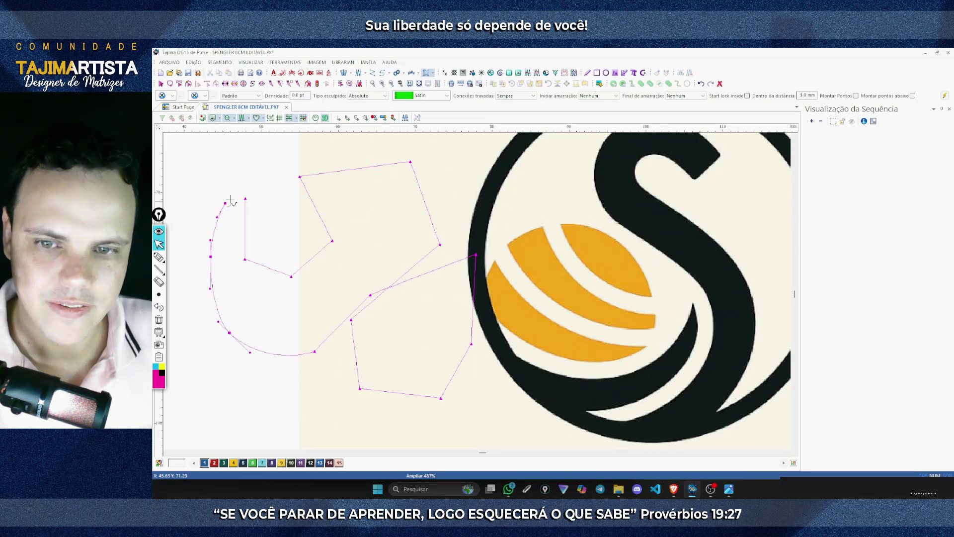
{"action": "left_click", "coordinate": [239, 185]}
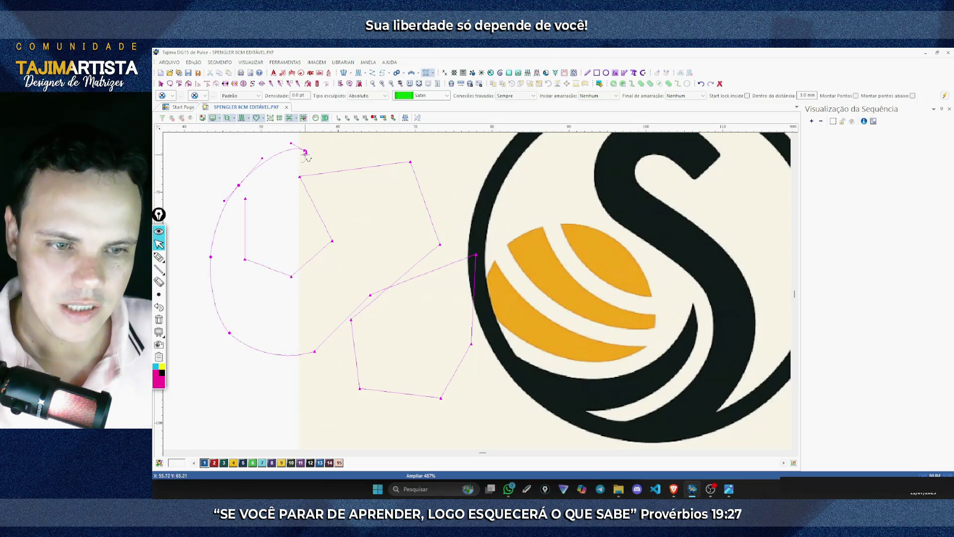
Delete all points of the practice outline and return to the sun artwork
{"action": "key", "text": "BackSpace"}
{"action": "key", "text": "BackSpace"}
{"action": "key", "text": "BackSpace"}
{"action": "key", "text": "BackSpace"}
{"action": "key", "text": "BackSpace"}
{"action": "key", "text": "BackSpace"}
{"action": "key", "text": "BackSpace"}
{"action": "key", "text": "BackSpace"}
{"action": "key", "text": "BackSpace"}
{"action": "key", "text": "BackSpace"}
{"action": "key", "text": "BackSpace"}
{"action": "key", "text": "BackSpace"}
{"action": "key", "text": "BackSpace"}
{"action": "key", "text": "BackSpace"}
{"action": "key", "text": "BackSpace"}
{"action": "key", "text": "BackSpace"}
{"action": "key", "text": "BackSpace"}
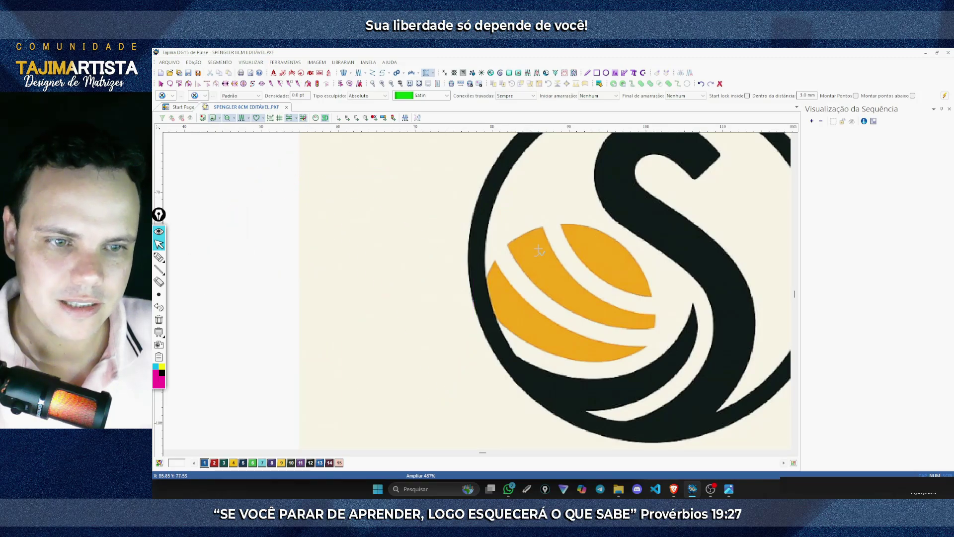
{"action": "scroll", "coordinate": [539, 251], "scroll_direction": "right", "scroll_amount": 3}
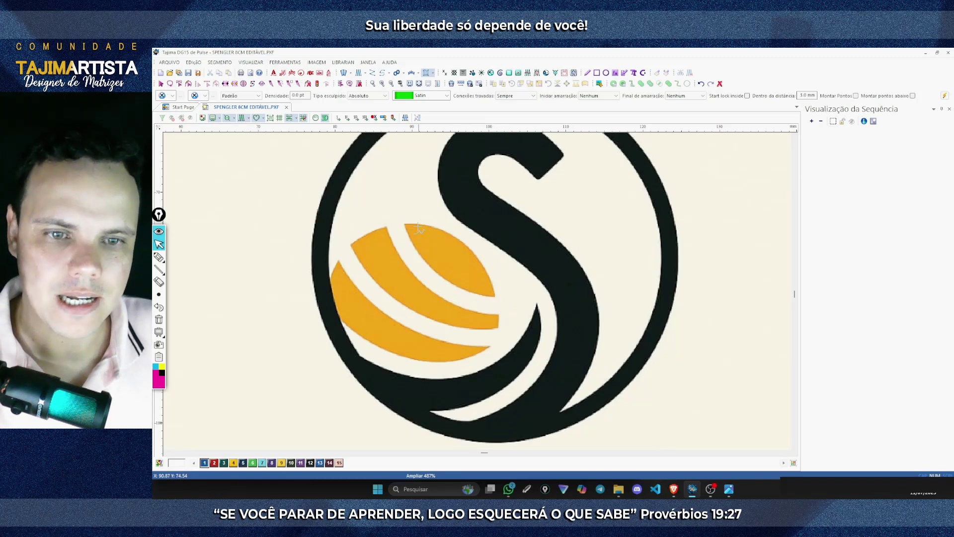
Circle the corner points of the sun's upper section and middle stripe in magenta, and clear the annotations
{"action": "left_click", "coordinate": [159, 257]}
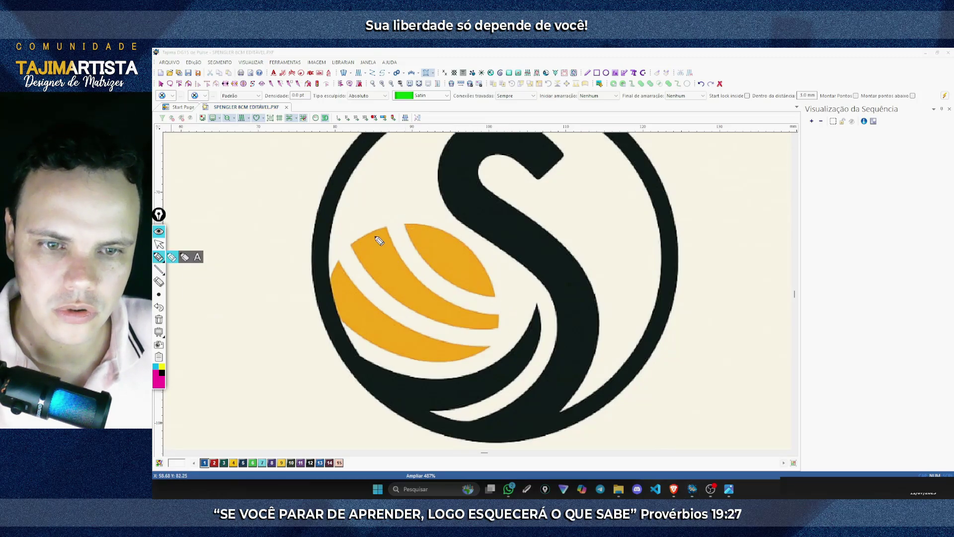
{"action": "left_click", "coordinate": [497, 295]}
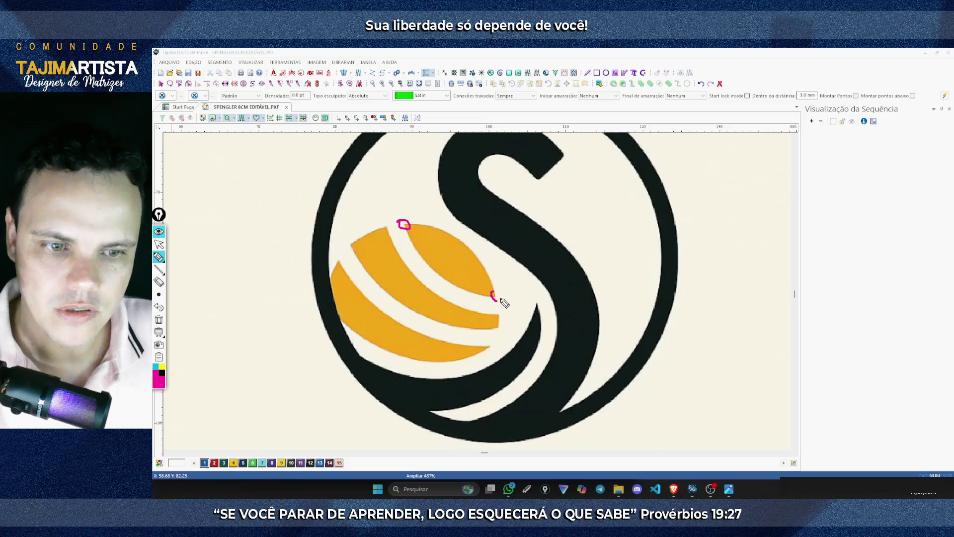
{"action": "left_click", "coordinate": [498, 314]}
{"action": "left_click", "coordinate": [498, 327]}
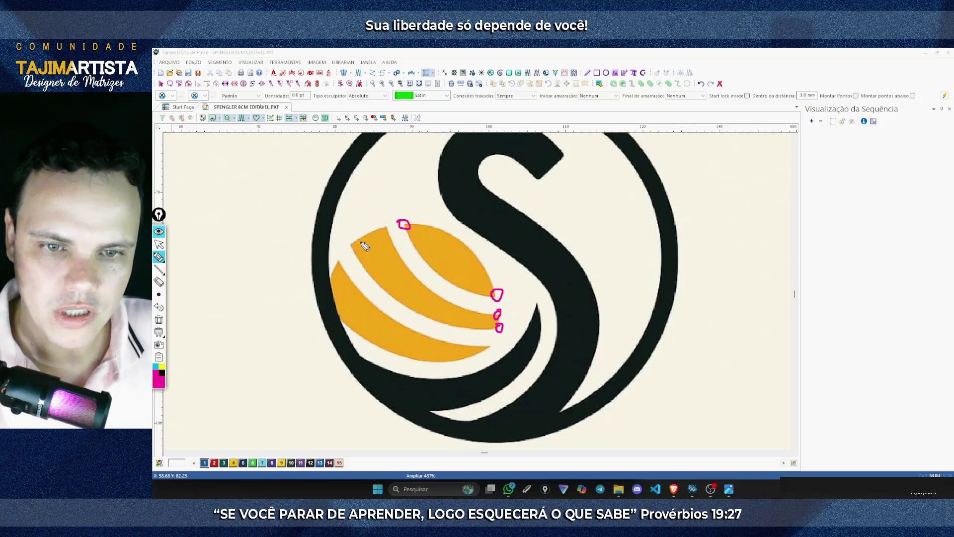
{"action": "left_click", "coordinate": [351, 245]}
{"action": "left_click", "coordinate": [387, 227]}
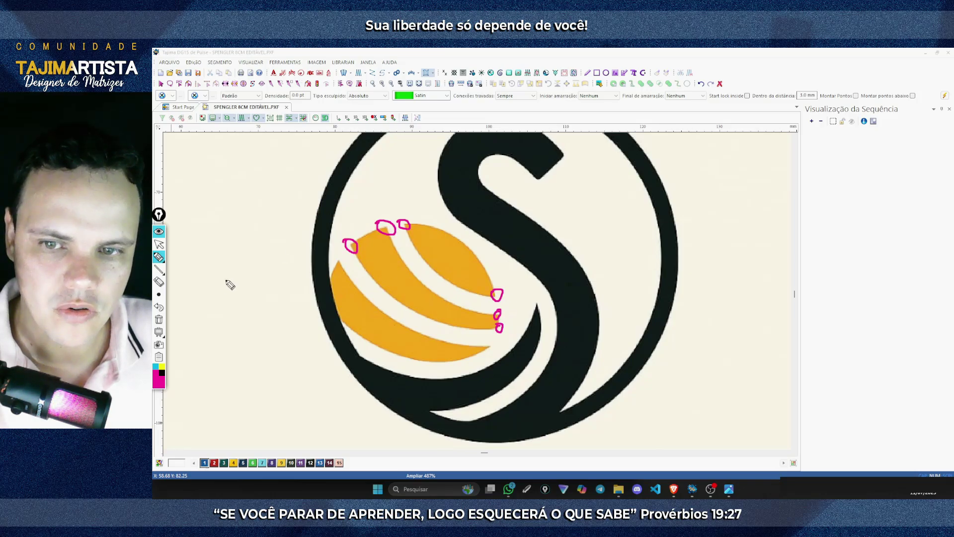
{"action": "left_click", "coordinate": [159, 256]}
{"action": "left_click", "coordinate": [171, 256]}
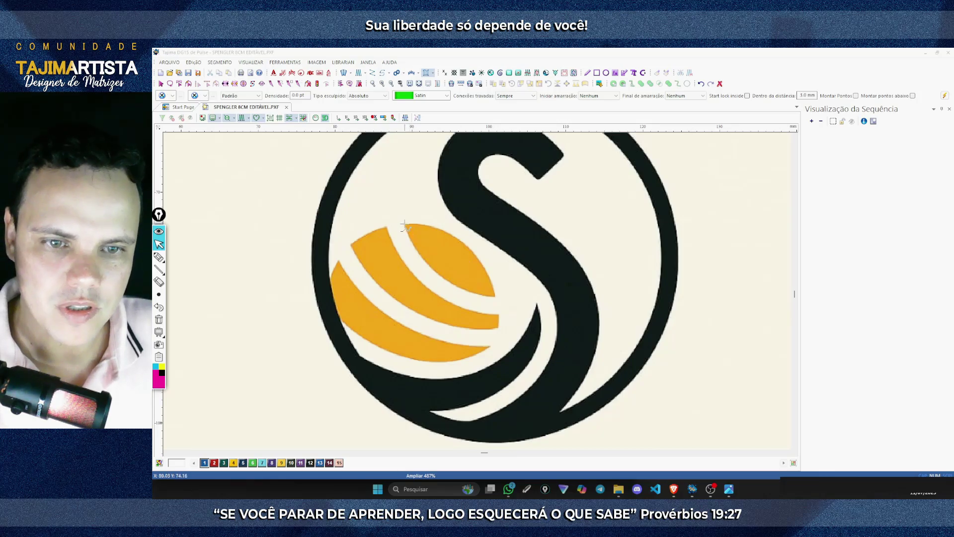
Trace the outer curved edge of the sun's upper section with satin outline points, from its upper tip to its lower tip
{"action": "left_click", "coordinate": [404, 225]}
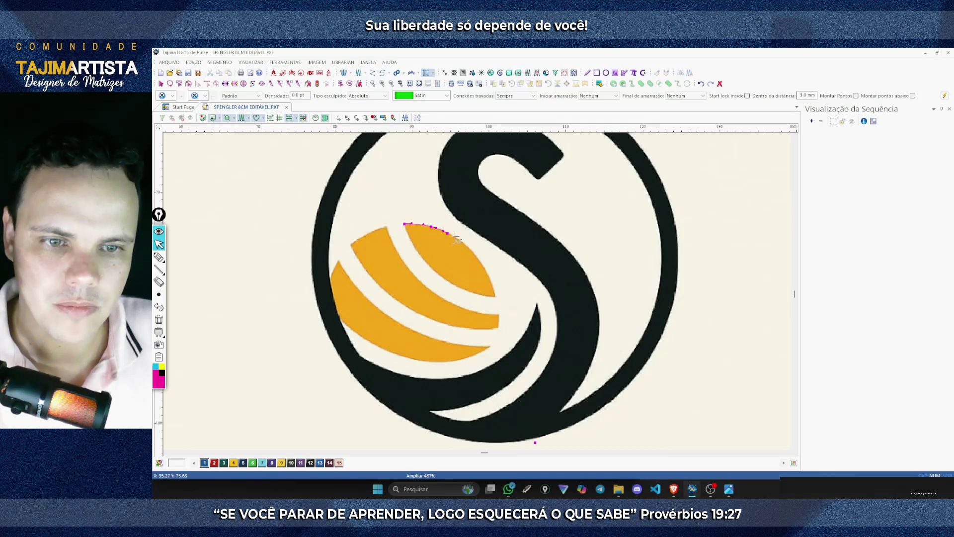
{"action": "left_click", "coordinate": [458, 239]}
{"action": "left_click", "coordinate": [465, 244]}
{"action": "left_click", "coordinate": [477, 256]}
{"action": "left_click", "coordinate": [485, 268]}
{"action": "left_click", "coordinate": [490, 274]}
{"action": "left_click", "coordinate": [497, 287]}
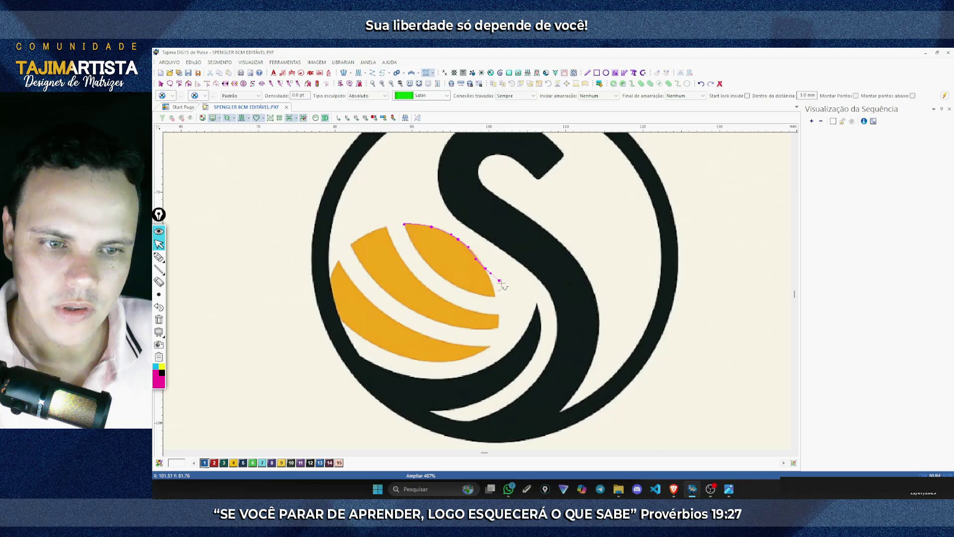
{"action": "key", "text": "BackSpace"}
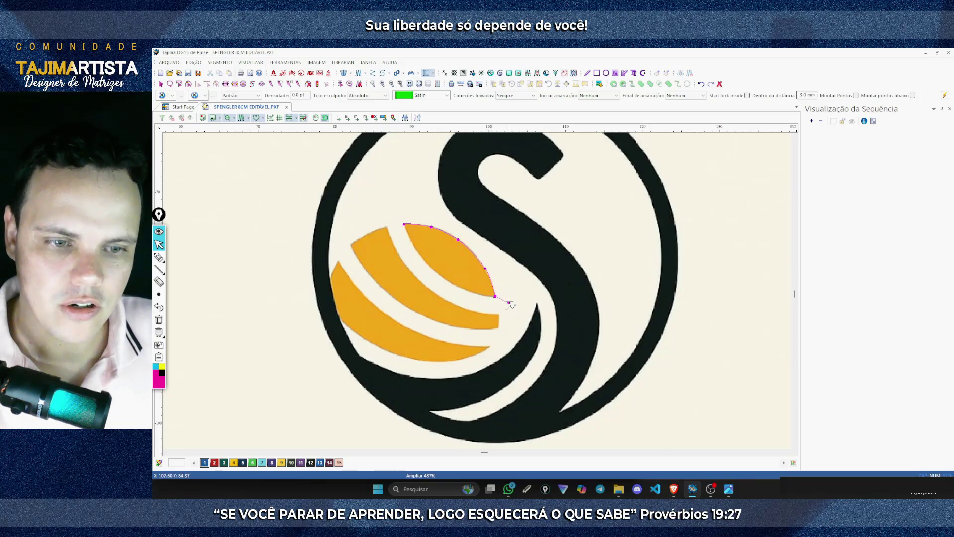
{"action": "left_click", "coordinate": [492, 288]}
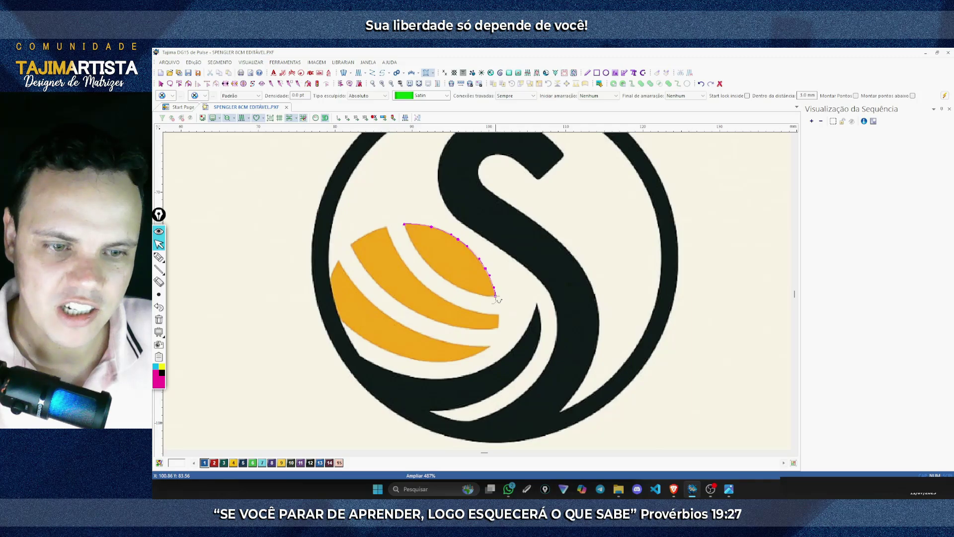
{"action": "left_click", "coordinate": [495, 295]}
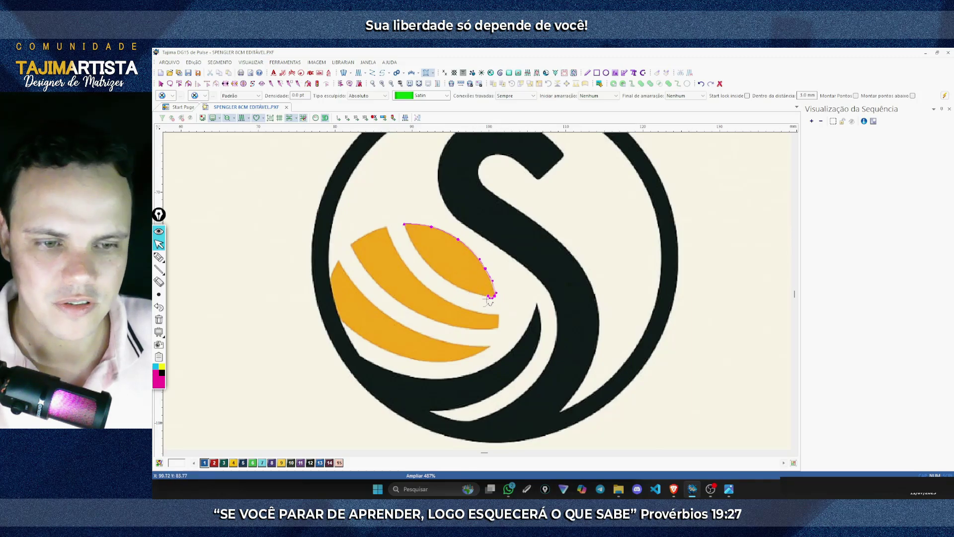
{"action": "left_click", "coordinate": [492, 295]}
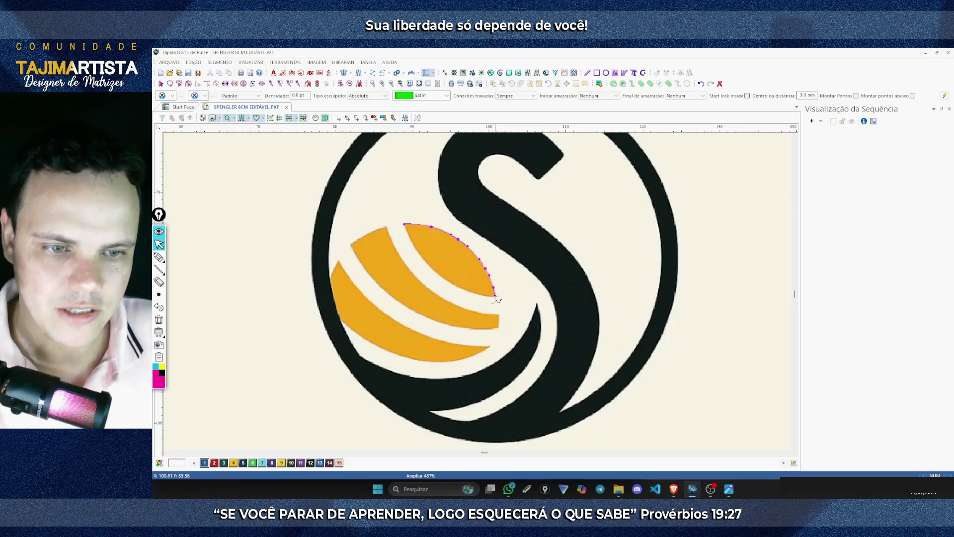
Trace the upper section's inner edge back to the starting tip and close the satin outline, about 11.8 by 9.5 mm
{"action": "left_click", "coordinate": [465, 289]}
{"action": "left_click", "coordinate": [454, 285]}
{"action": "left_click", "coordinate": [440, 275]}
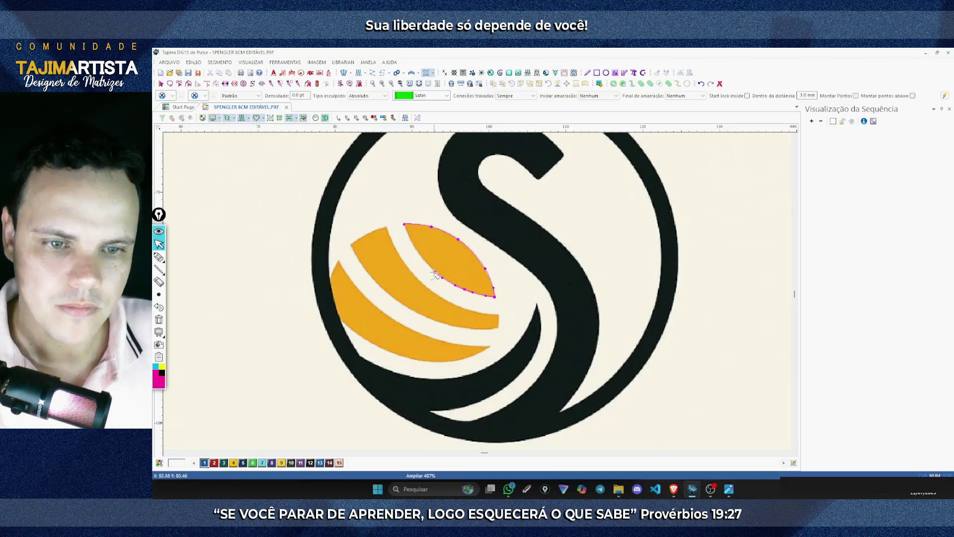
{"action": "left_click", "coordinate": [432, 268]}
{"action": "left_click", "coordinate": [427, 264]}
{"action": "left_click", "coordinate": [420, 255]}
{"action": "left_click", "coordinate": [416, 250]}
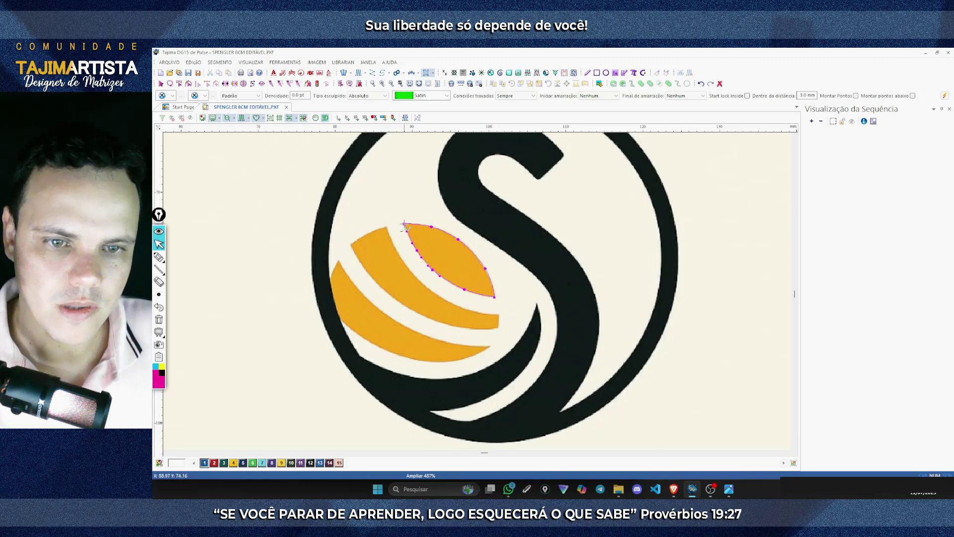
{"action": "left_click", "coordinate": [404, 225]}
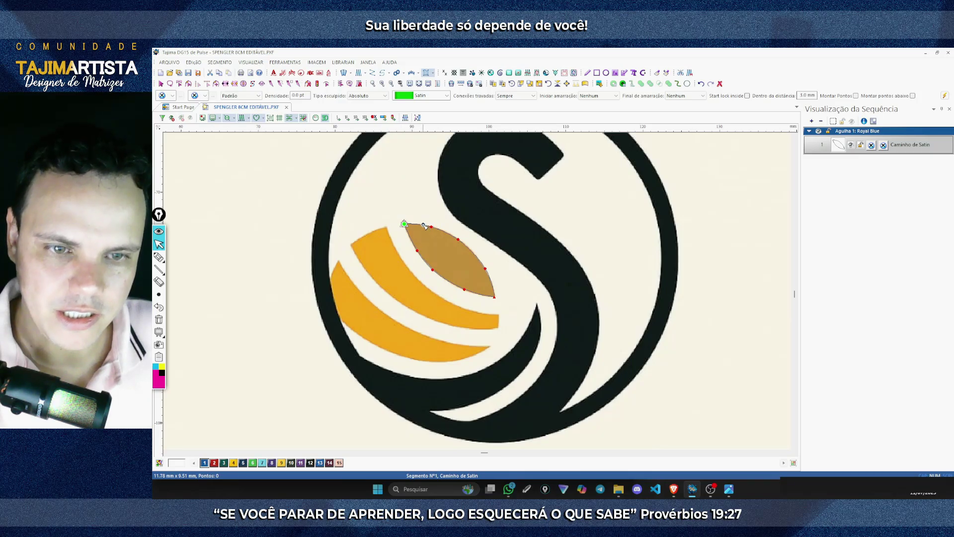
Place three stitch direction lines across the sun's upper section: near its upper tip, at the middle and near its lower tip
{"action": "left_click", "coordinate": [423, 226]}
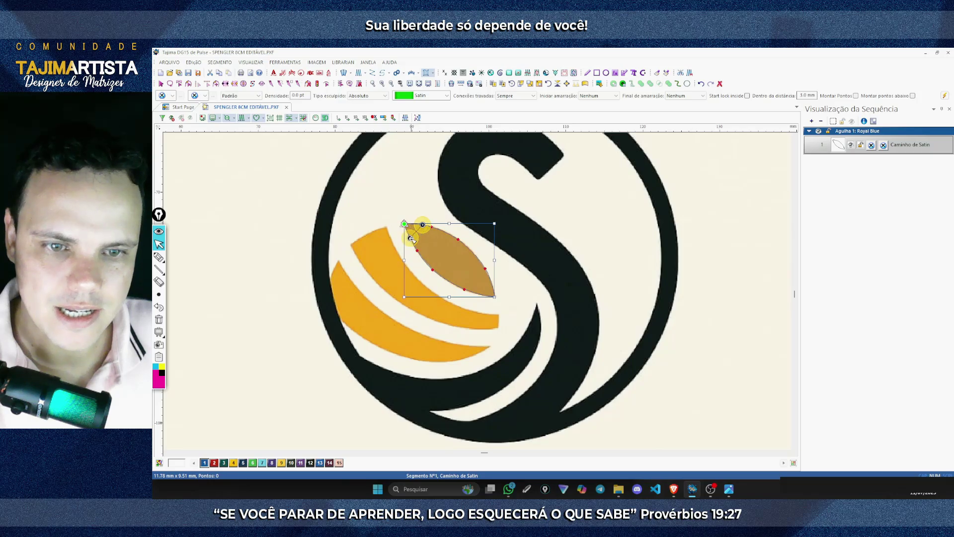
{"action": "left_click", "coordinate": [411, 241]}
{"action": "left_click", "coordinate": [458, 239]}
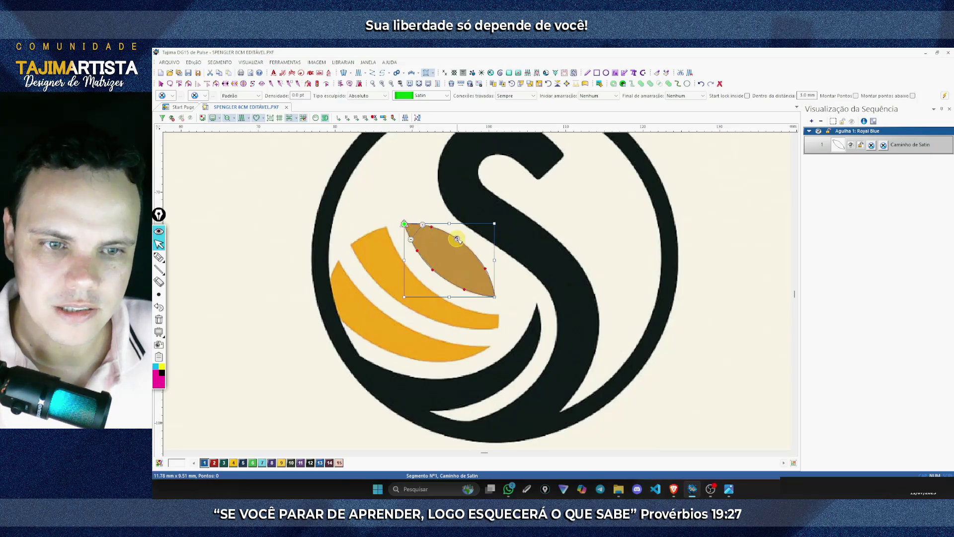
{"action": "left_click", "coordinate": [432, 270]}
{"action": "left_click", "coordinate": [488, 273]}
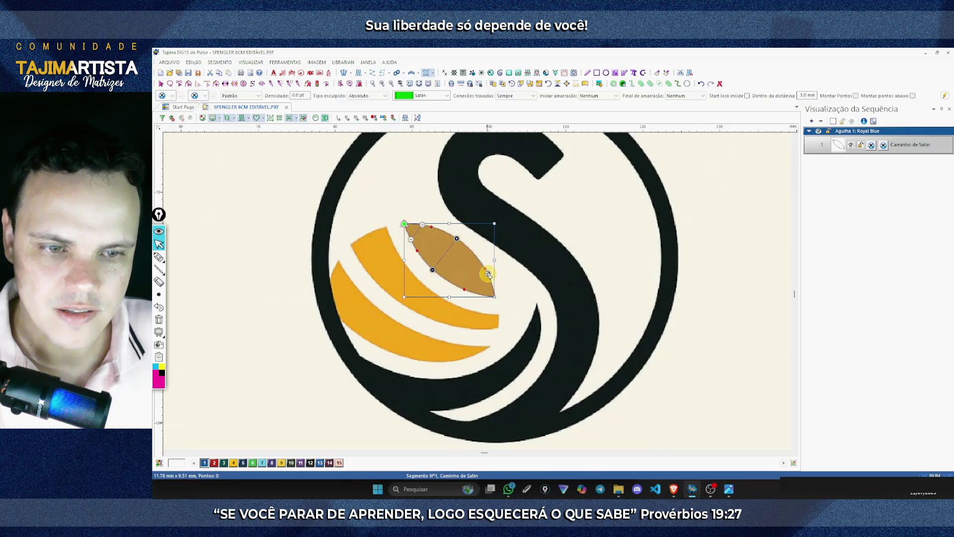
{"action": "left_click", "coordinate": [470, 292]}
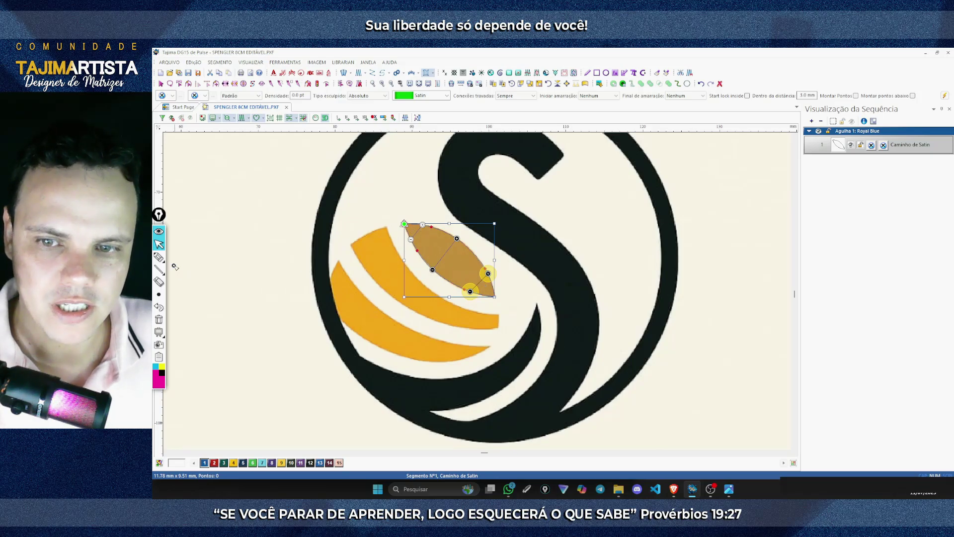
Sketch the stitch directions over the sun's upper section in magenta and black, and clear the annotations
{"action": "left_click", "coordinate": [159, 257]}
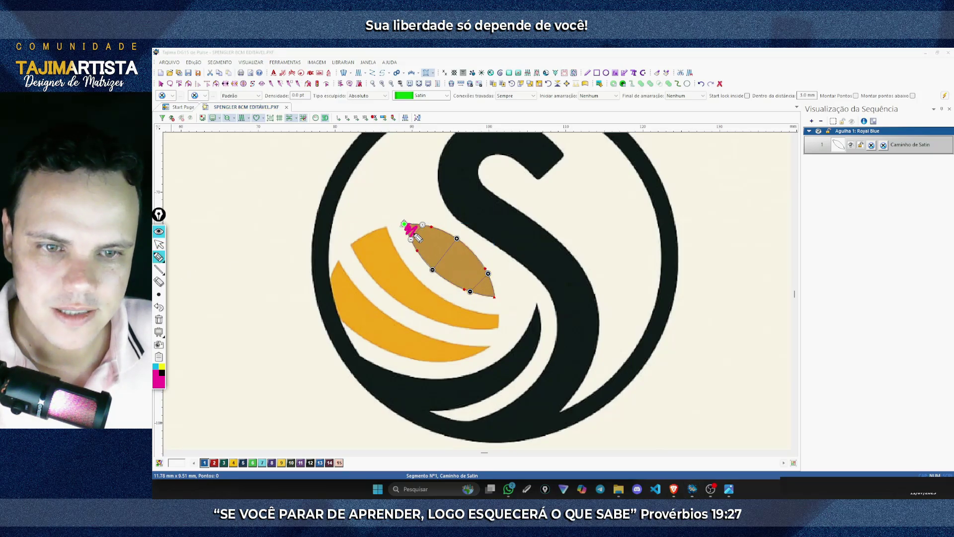
{"action": "mouse_move", "coordinate": [417, 238]}
{"action": "left_mouse_down"}
{"action": "mouse_move", "coordinate": [440, 241]}
{"action": "mouse_move", "coordinate": [436, 277]}
{"action": "mouse_move", "coordinate": [474, 276]}
{"action": "mouse_move", "coordinate": [490, 296]}
{"action": "left_mouse_up"}
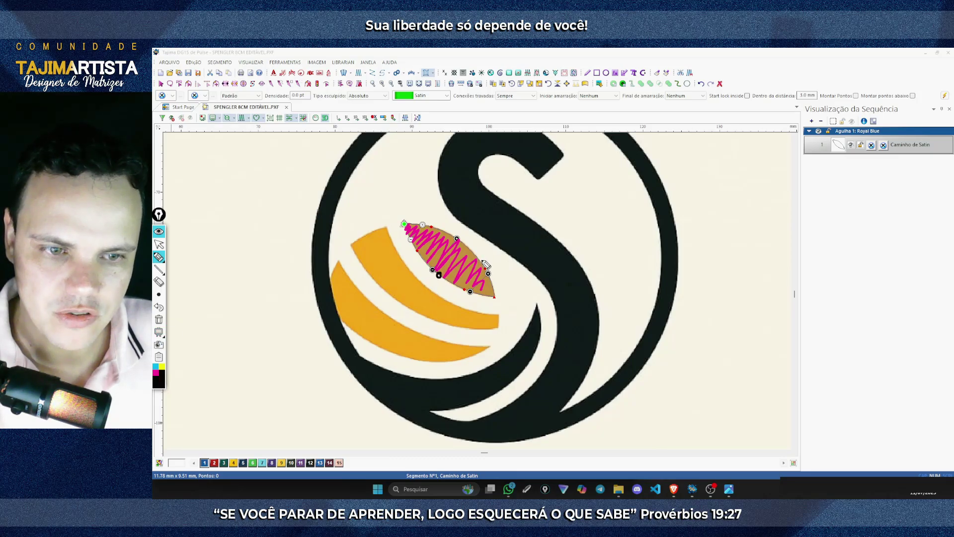
{"action": "left_click", "coordinate": [440, 275]}
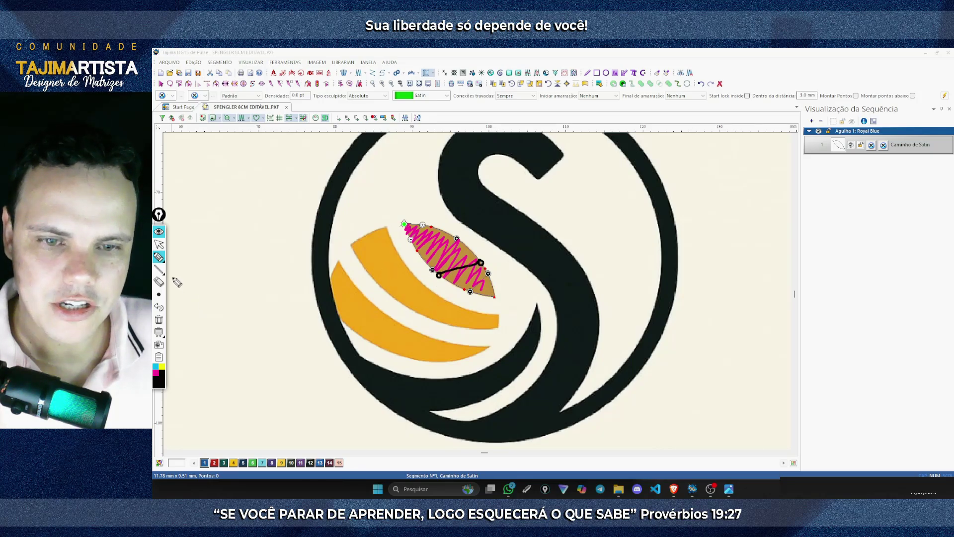
{"action": "left_click", "coordinate": [412, 240]}
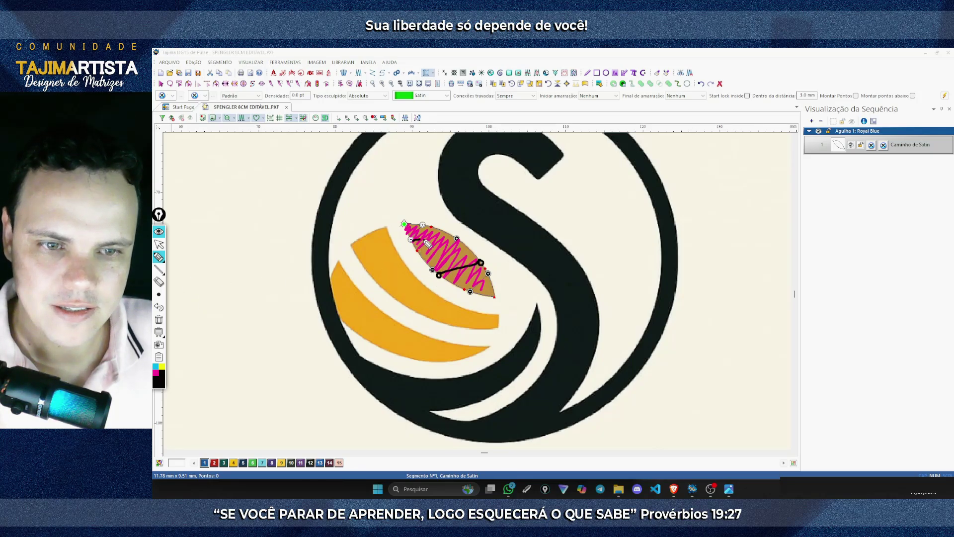
{"action": "mouse_move", "coordinate": [427, 244]}
{"action": "left_mouse_down"}
{"action": "mouse_move", "coordinate": [468, 249]}
{"action": "mouse_move", "coordinate": [429, 266]}
{"action": "mouse_move", "coordinate": [443, 274]}
{"action": "mouse_move", "coordinate": [489, 280]}
{"action": "left_mouse_up"}
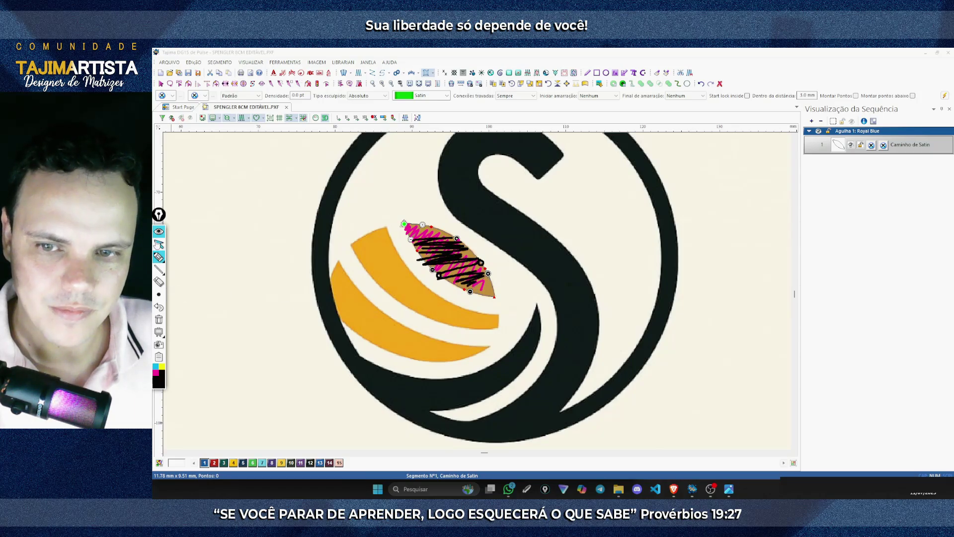
{"action": "left_click", "coordinate": [159, 244]}
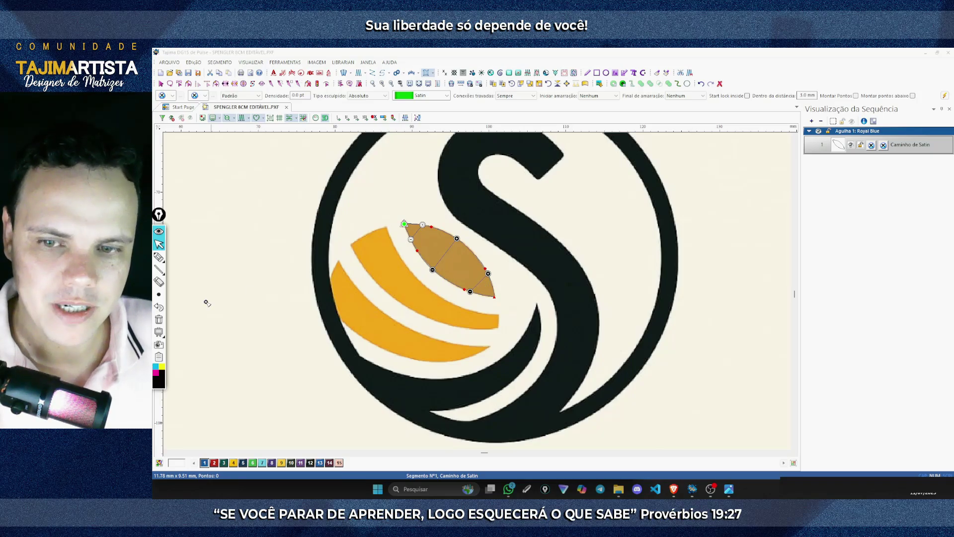
Move the lowest direction line closer to the upper section's lower tip and generate the satin stitches
{"action": "left_click_drag", "start_coordinate": [479, 282], "coordinate": [486, 288]}
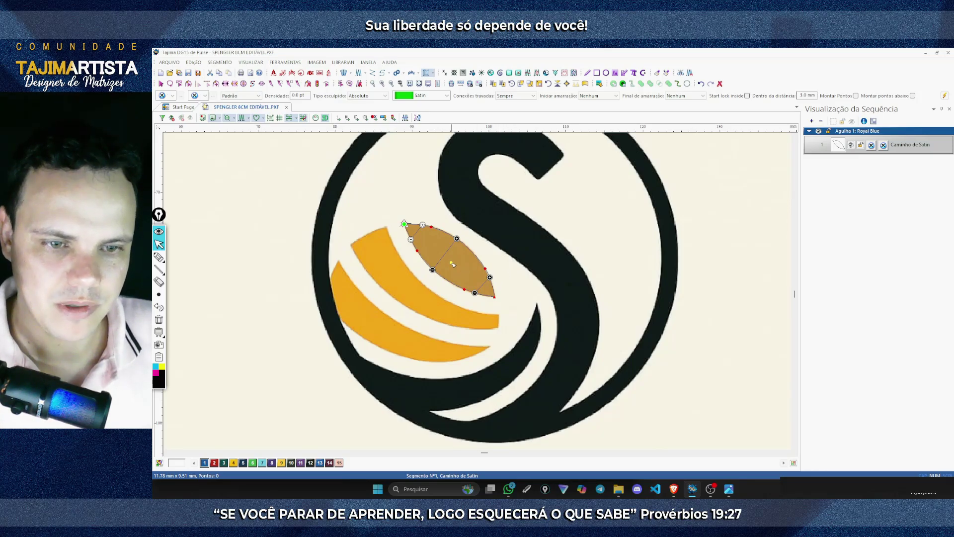
{"action": "key", "text": "Return"}
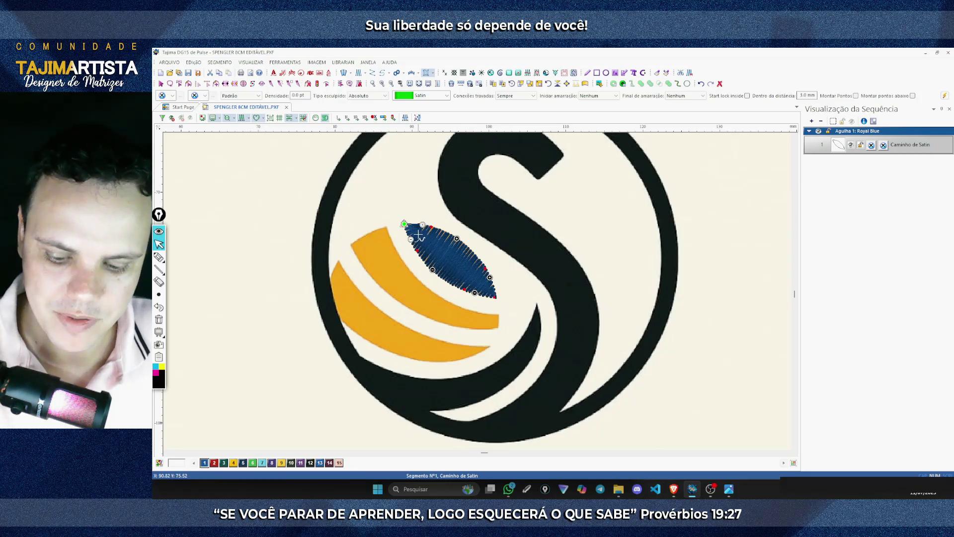
Move both ends of the uppermost direction line away from the upper section's tip
{"action": "left_click", "coordinate": [422, 230]}
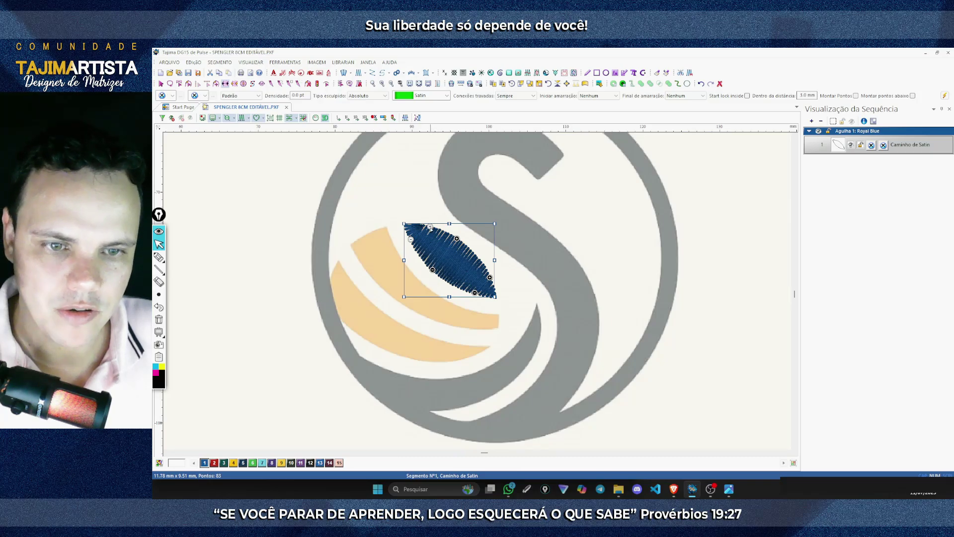
{"action": "left_click", "coordinate": [432, 226]}
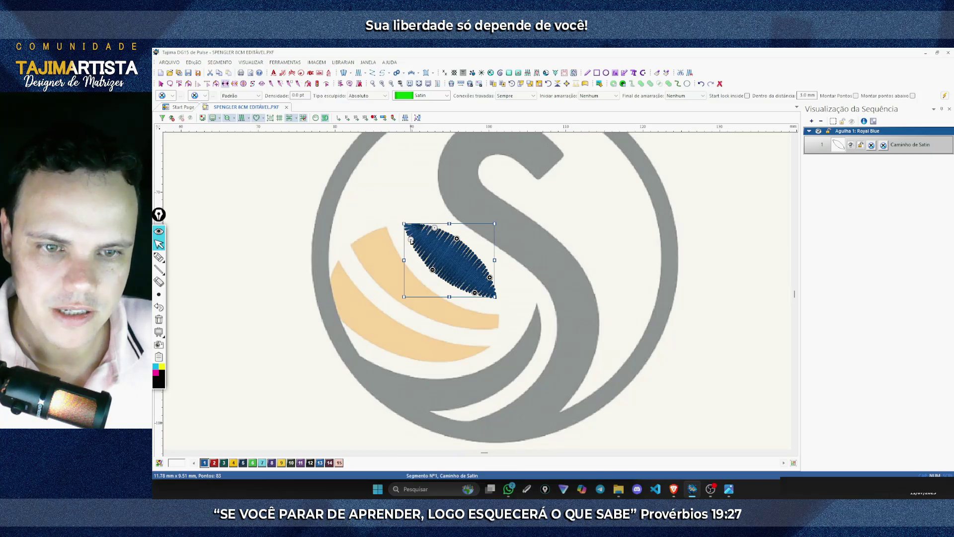
{"action": "left_click", "coordinate": [434, 228]}
{"action": "left_click", "coordinate": [416, 249]}
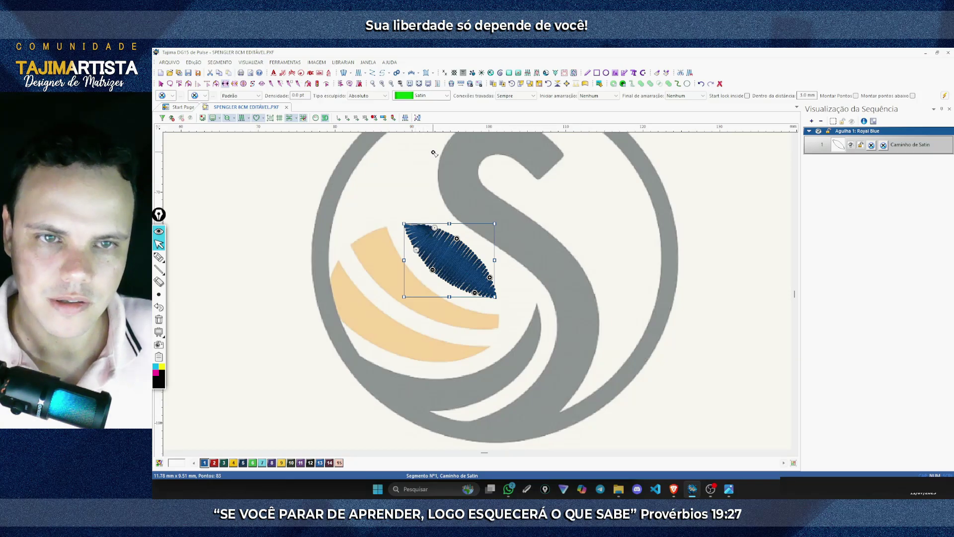
Move both ends of the uppermost direction line close to the upper section's upper tip, regenerate the stitches and deselect the segment
{"action": "left_click", "coordinate": [391, 83]}
{"action": "left_click", "coordinate": [383, 84]}
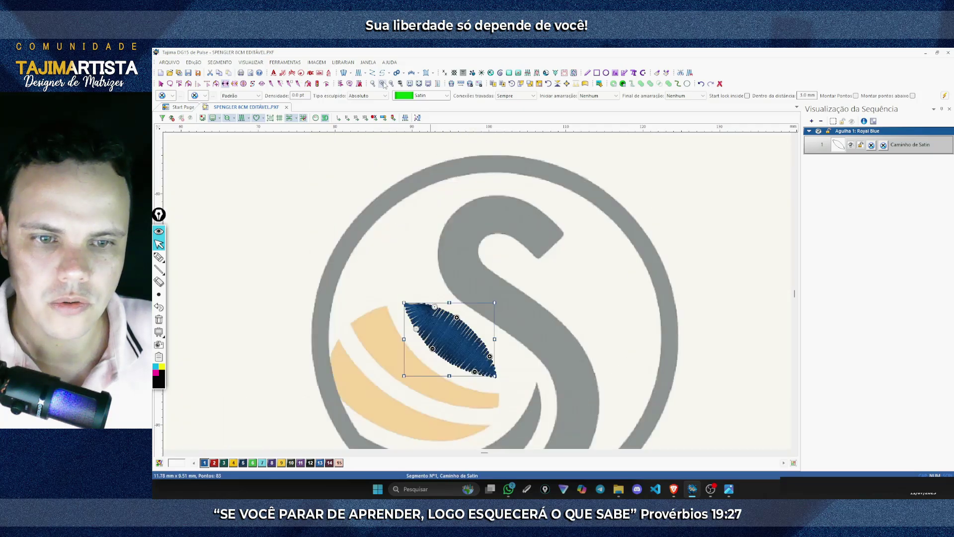
{"action": "left_click", "coordinate": [383, 84]}
{"action": "key", "text": "Left"}
{"action": "left_click", "coordinate": [383, 84]}
{"action": "key", "text": "Down"}
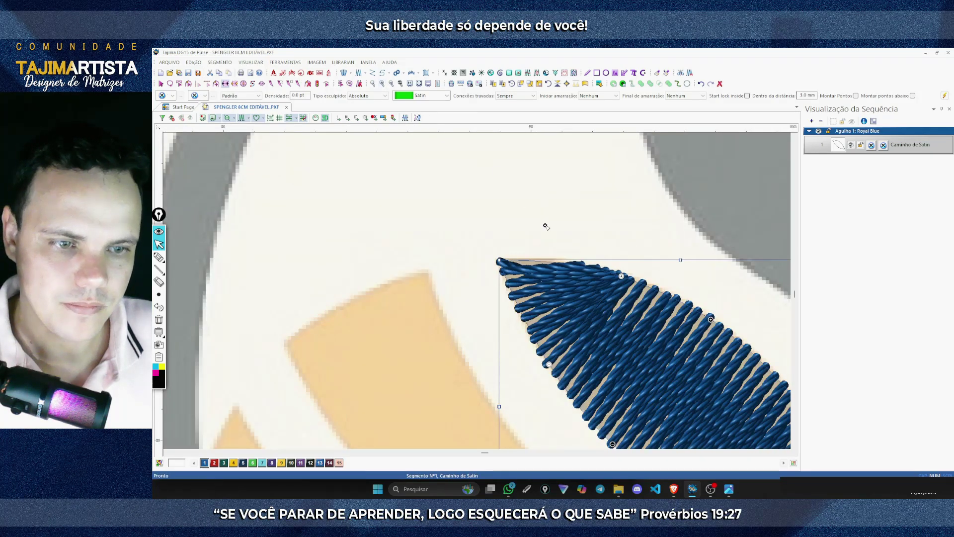
{"action": "left_click_drag", "start_coordinate": [621, 275], "coordinate": [534, 260]}
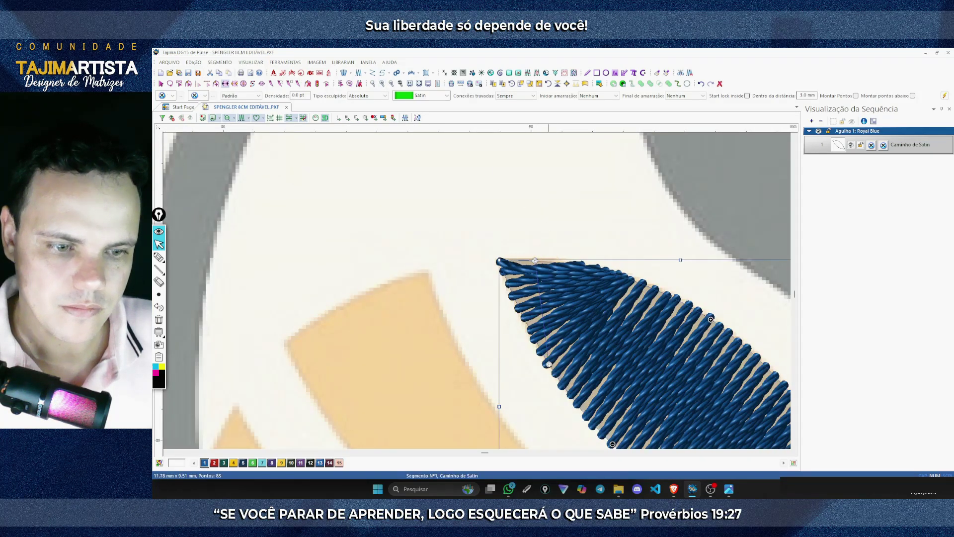
{"action": "left_click_drag", "start_coordinate": [548, 365], "coordinate": [509, 288]}
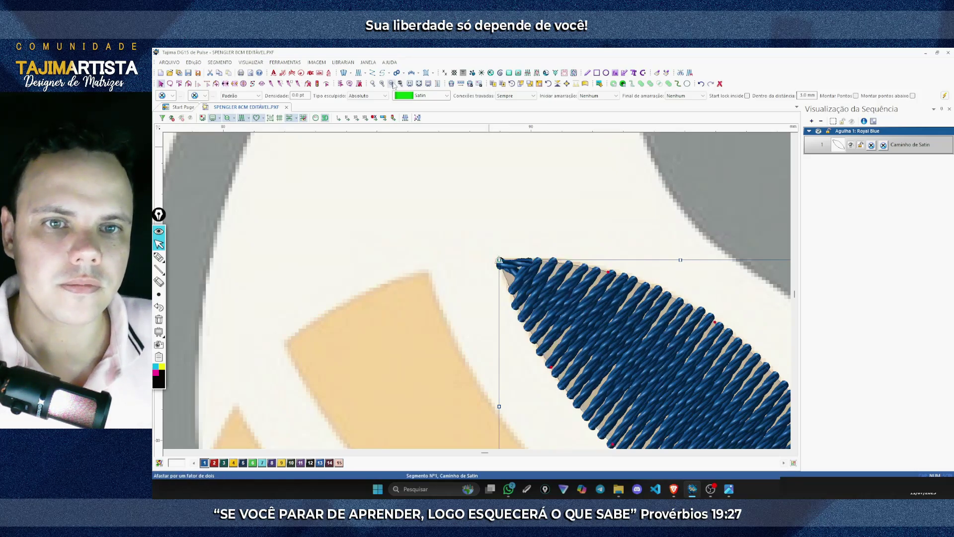
{"action": "left_click", "coordinate": [392, 84]}
{"action": "left_click", "coordinate": [520, 219]}
{"action": "scroll", "coordinate": [526, 229], "scroll_direction": "down", "scroll_amount": 2}
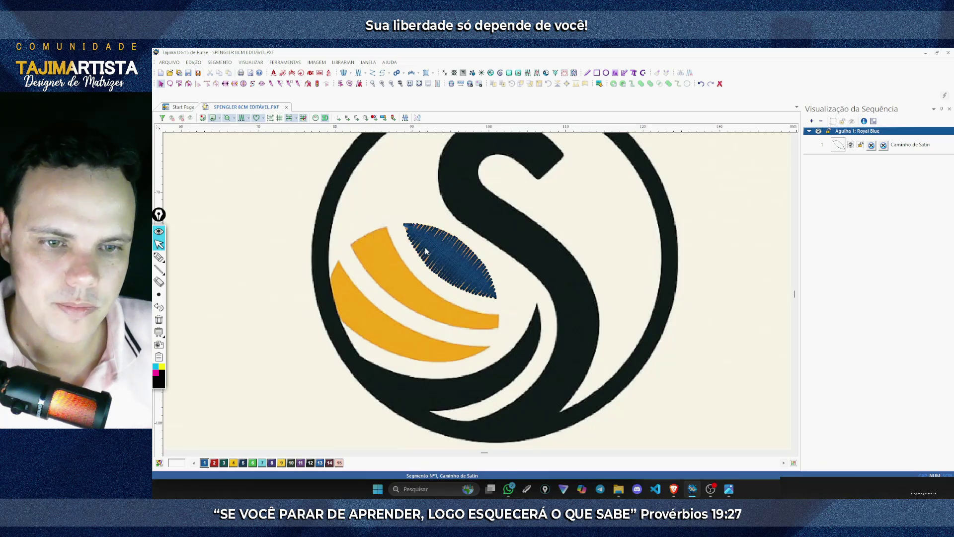
Trace the inner curved edge of the sun's middle stripe with satin outline points, from its upper corner to its lower end
{"action": "left_click", "coordinate": [427, 74]}
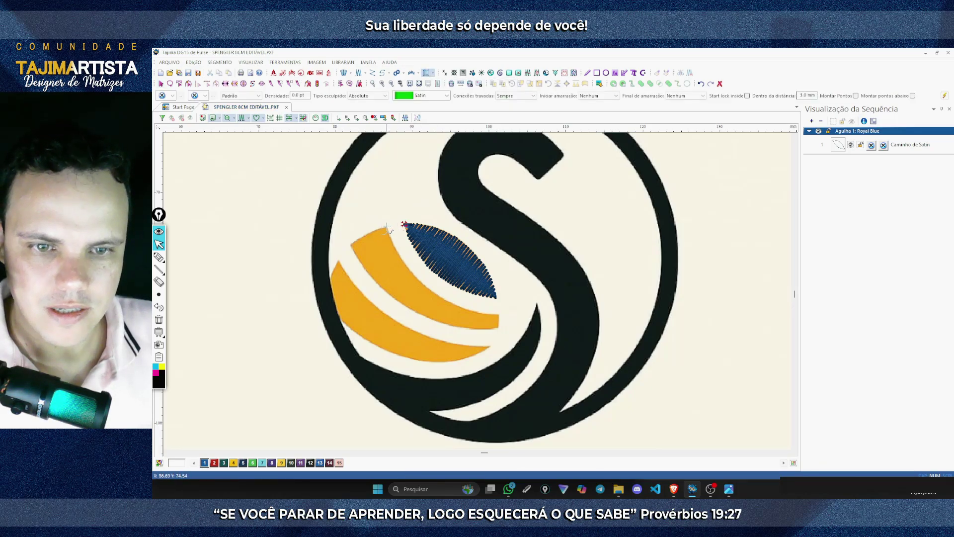
{"action": "left_click", "coordinate": [387, 228]}
{"action": "left_click", "coordinate": [399, 255]}
{"action": "left_click", "coordinate": [407, 264]}
{"action": "left_click", "coordinate": [413, 273]}
{"action": "left_click", "coordinate": [425, 287]}
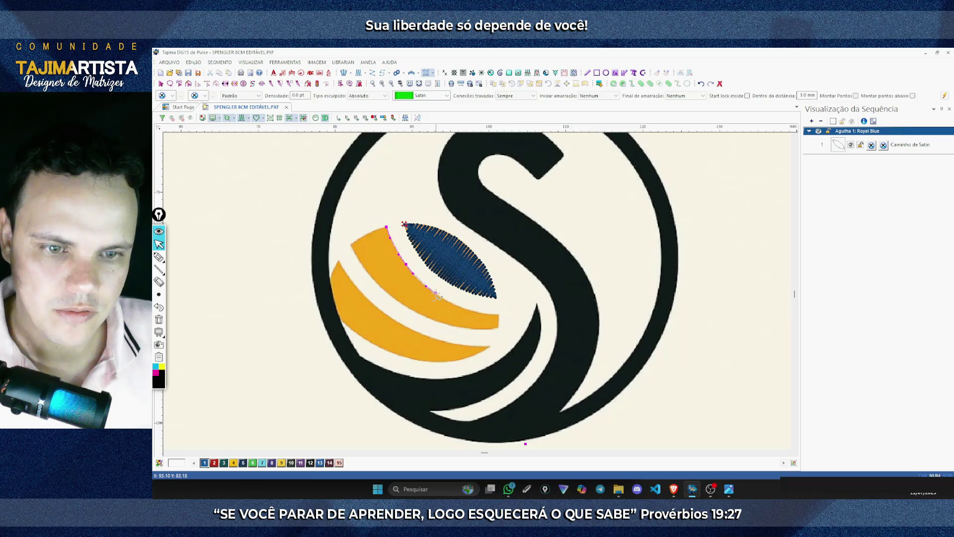
{"action": "left_click", "coordinate": [436, 293]}
{"action": "left_click", "coordinate": [443, 298]}
{"action": "left_click", "coordinate": [457, 305]}
{"action": "left_click", "coordinate": [466, 309]}
{"action": "left_click", "coordinate": [474, 311]}
{"action": "left_click", "coordinate": [488, 315]}
{"action": "left_click", "coordinate": [498, 314]}
{"action": "left_click", "coordinate": [499, 315]}
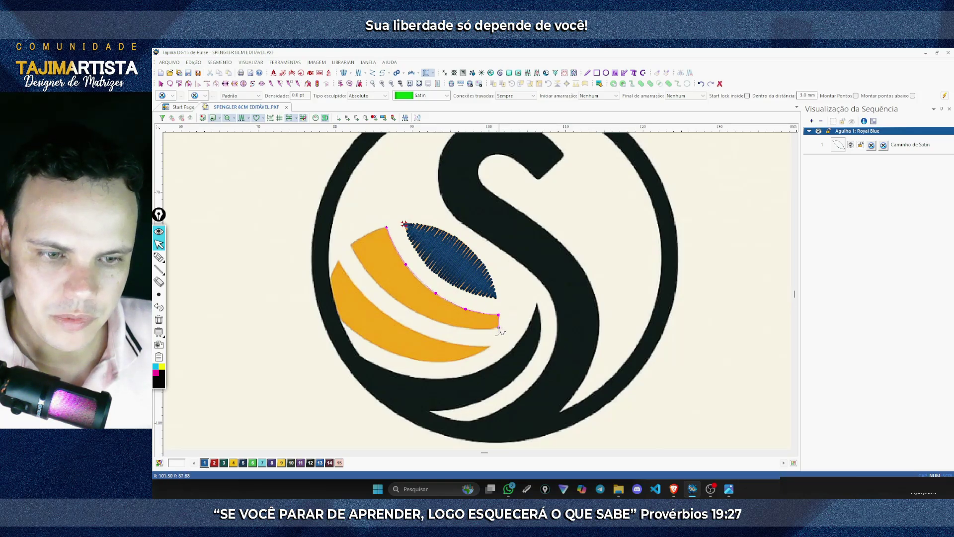
Trace the middle stripe's lower end and outer curved edge with outline points back up to its outer upper corner
{"action": "left_click", "coordinate": [474, 328]}
{"action": "left_click", "coordinate": [461, 328]}
{"action": "left_click", "coordinate": [446, 324]}
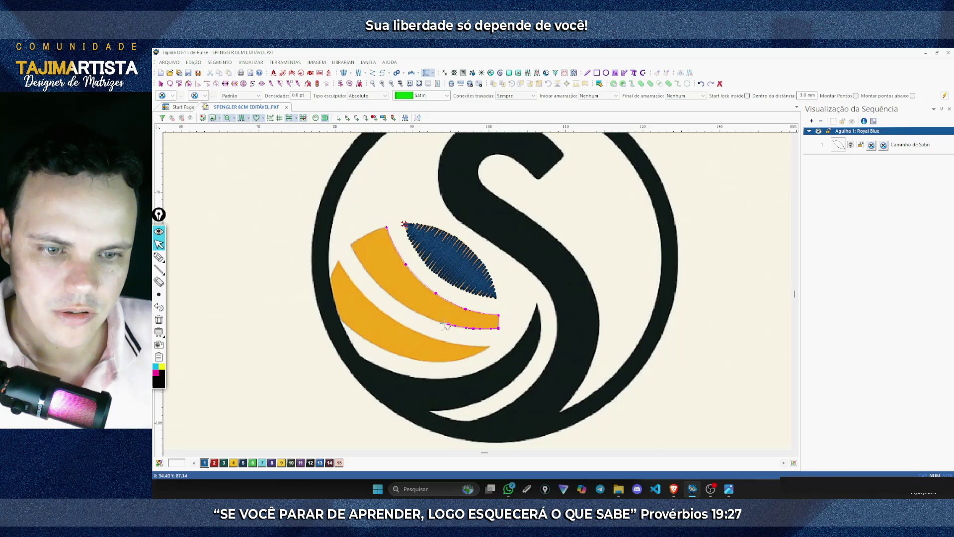
{"action": "left_click", "coordinate": [439, 322]}
{"action": "left_click", "coordinate": [426, 317]}
{"action": "left_click", "coordinate": [407, 307]}
{"action": "left_click", "coordinate": [396, 300]}
{"action": "left_click", "coordinate": [387, 293]}
{"action": "left_click", "coordinate": [376, 282]}
{"action": "left_click", "coordinate": [369, 272]}
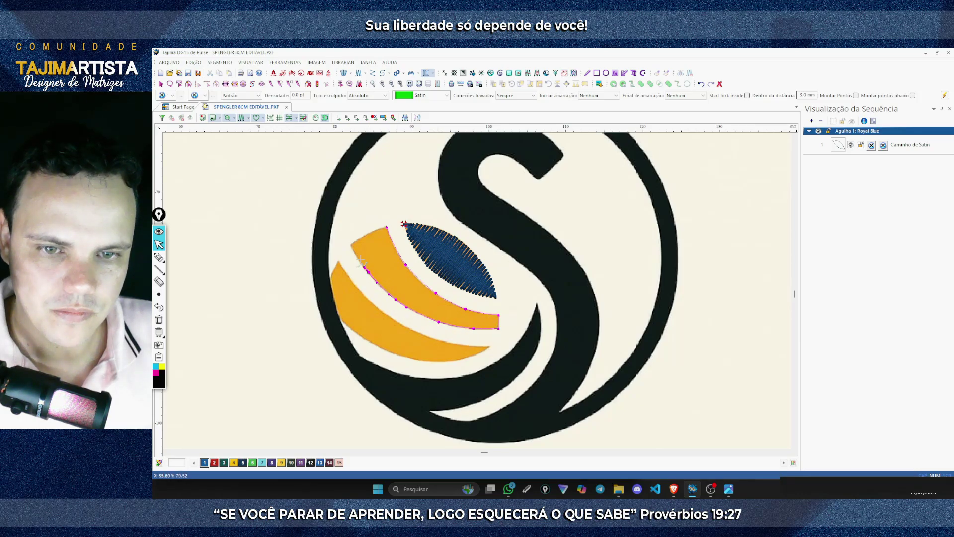
{"action": "left_click", "coordinate": [355, 250]}
{"action": "left_click", "coordinate": [351, 245]}
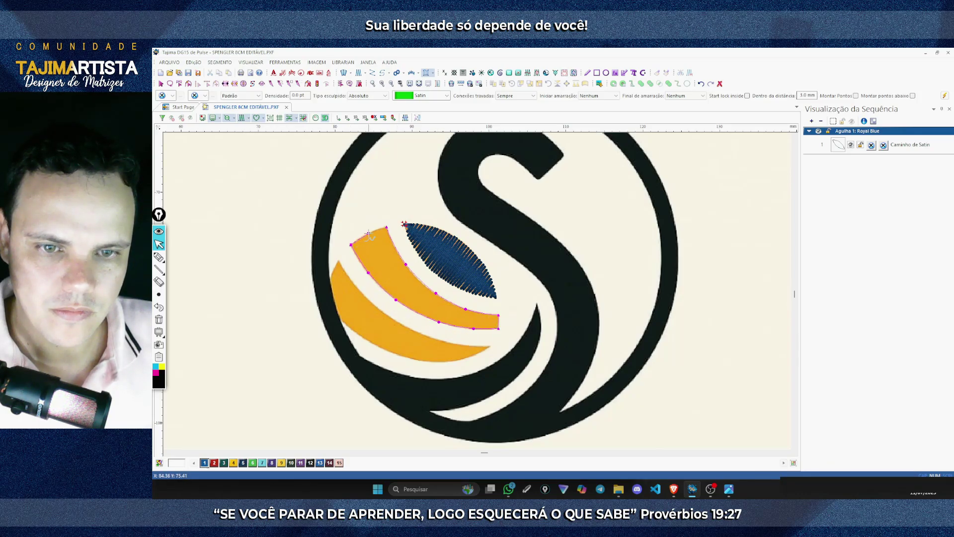
Trace the middle stripe's curved upper end back to the starting corner and close the satin outline, about 19.2 by 13.3 mm
{"action": "left_click", "coordinate": [368, 233]}
{"action": "left_click", "coordinate": [375, 230]}
{"action": "left_click", "coordinate": [383, 227]}
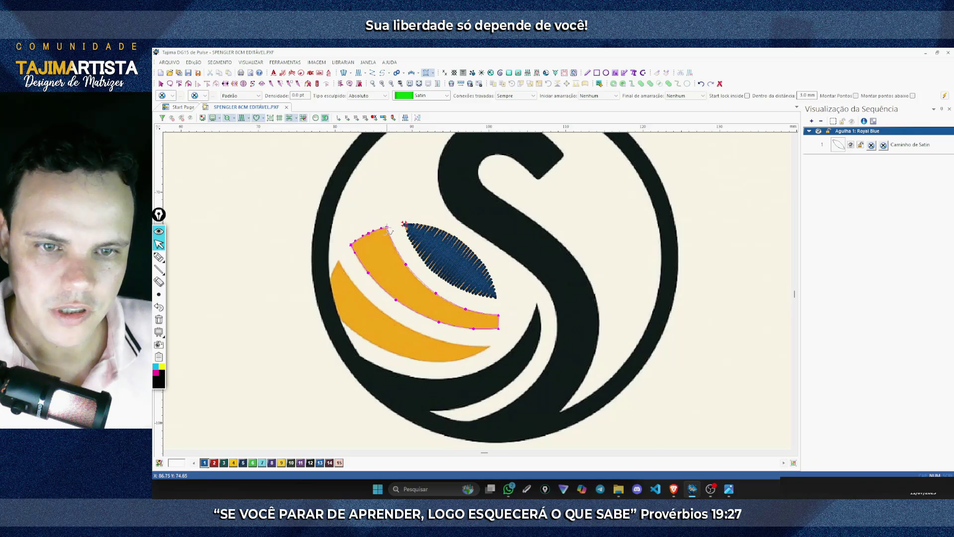
{"action": "left_click", "coordinate": [387, 227]}
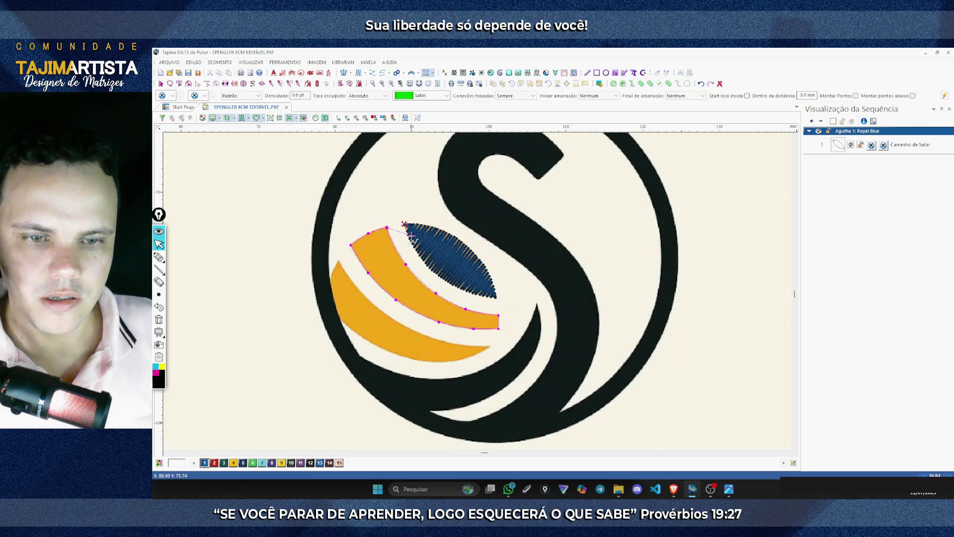
{"action": "key", "text": "Return"}
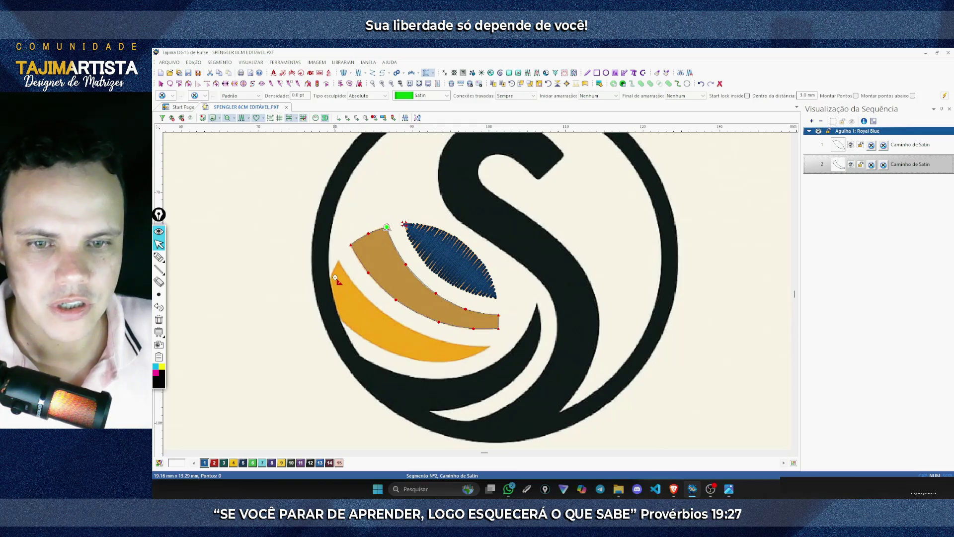
Place six stitch direction lines across the middle stripe, from its upper end to its lower end, and generate the satin stitches
{"action": "left_click", "coordinate": [391, 237]}
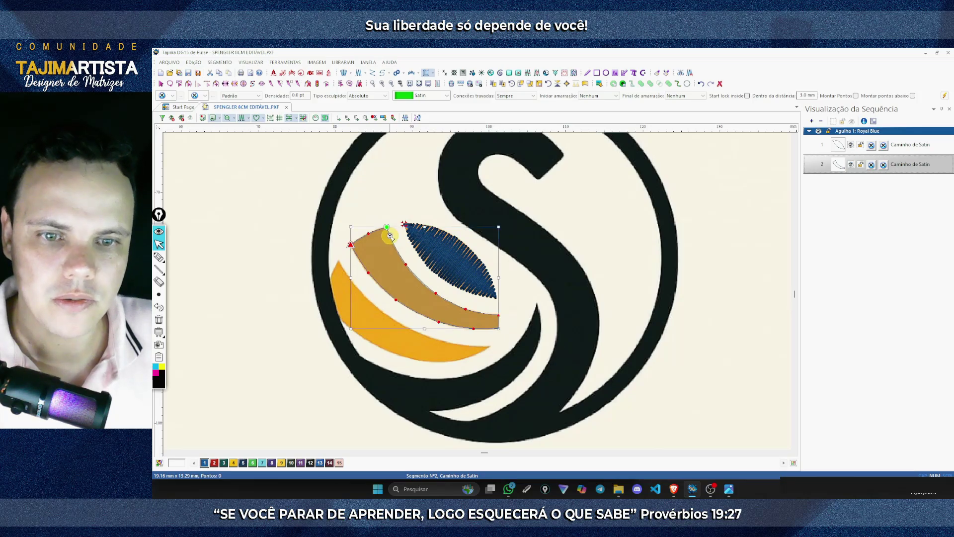
{"action": "mouse_move", "coordinate": [390, 236]}
{"action": "left_mouse_down"}
{"action": "mouse_move", "coordinate": [369, 234]}
{"action": "mouse_move", "coordinate": [356, 254]}
{"action": "mouse_move", "coordinate": [398, 266]}
{"action": "mouse_move", "coordinate": [377, 284]}
{"action": "mouse_move", "coordinate": [409, 309]}
{"action": "mouse_move", "coordinate": [450, 316]}
{"action": "mouse_move", "coordinate": [447, 324]}
{"action": "mouse_move", "coordinate": [498, 328]}
{"action": "left_mouse_up"}
{"action": "left_click", "coordinate": [426, 285]}
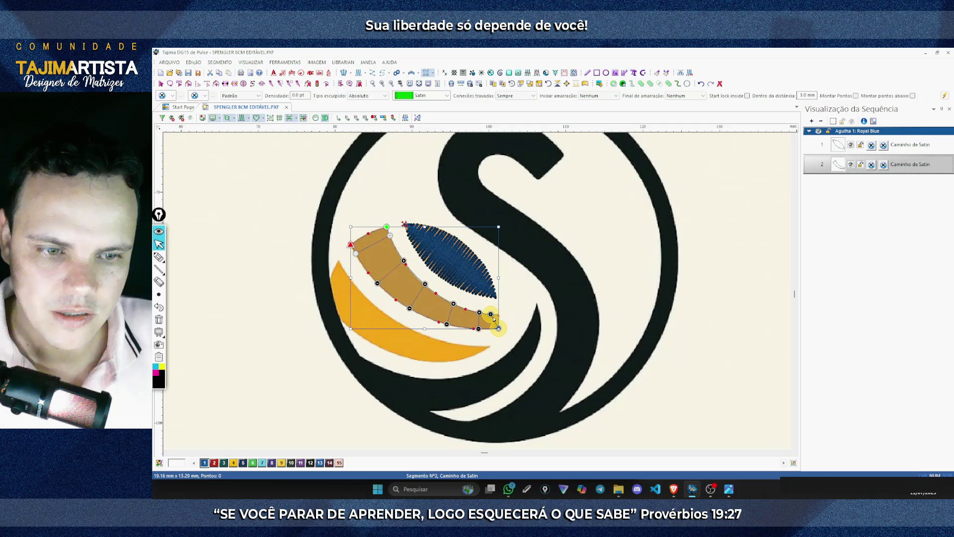
{"action": "key", "text": "Return"}
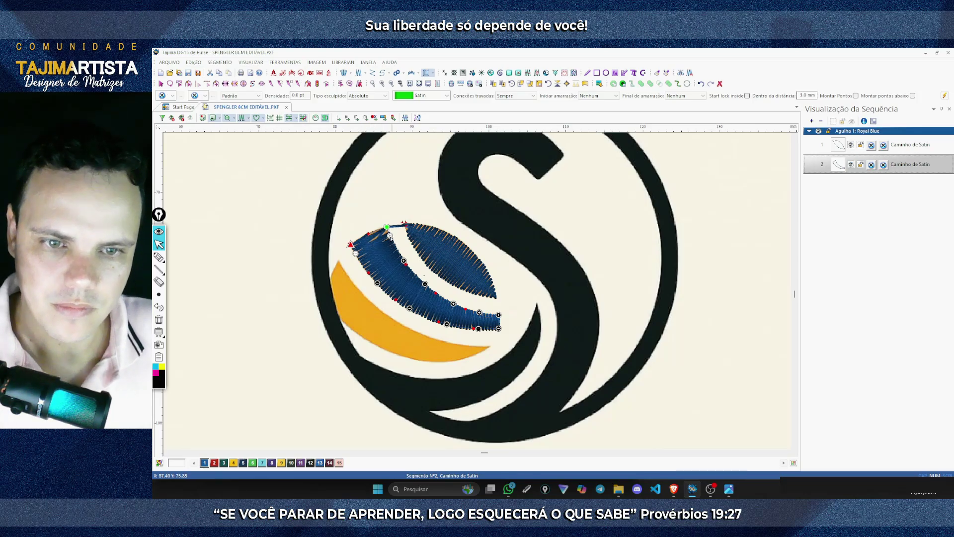
Move the first direction line onto the corners of the middle stripe's upper end, finish editing and deselect the segment
{"action": "left_click", "coordinate": [392, 238]}
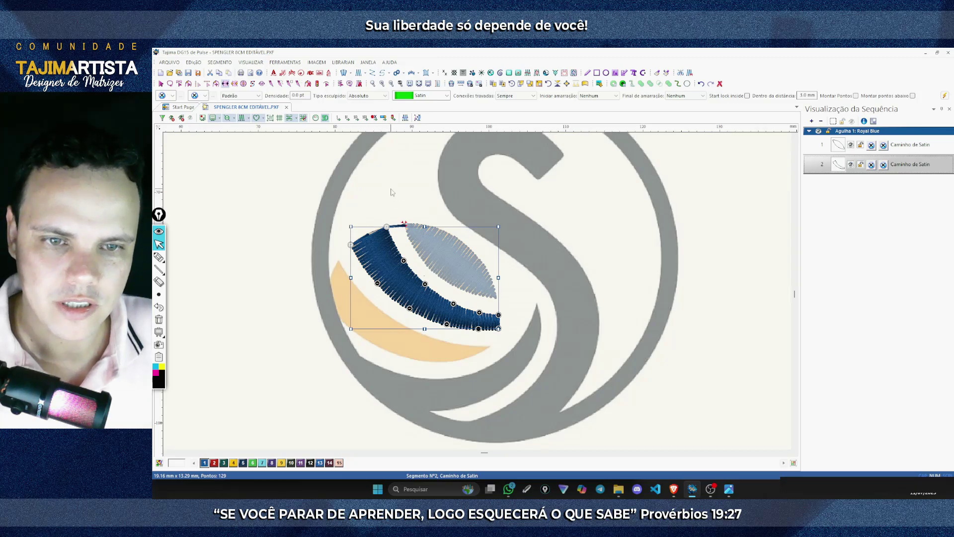
{"action": "key", "text": "Escape"}
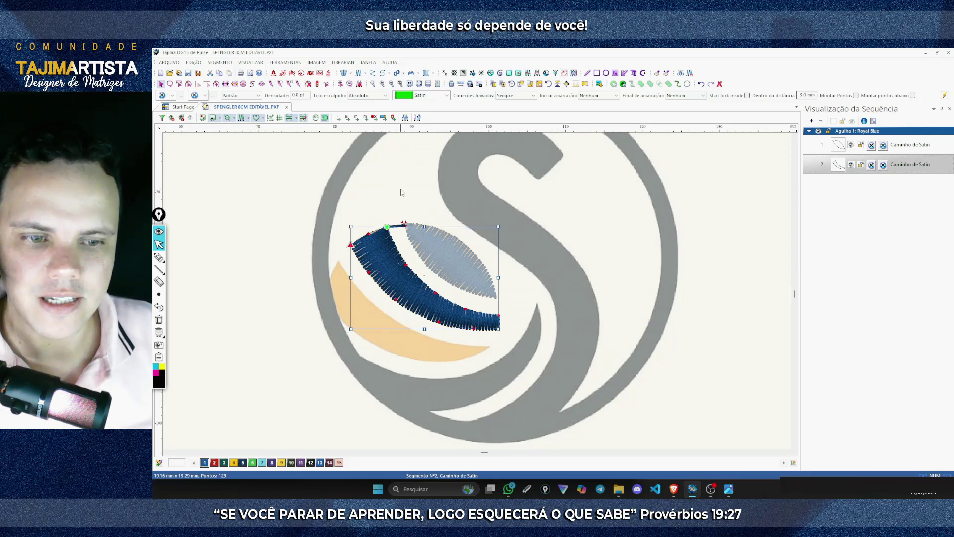
{"action": "key", "text": "Escape"}
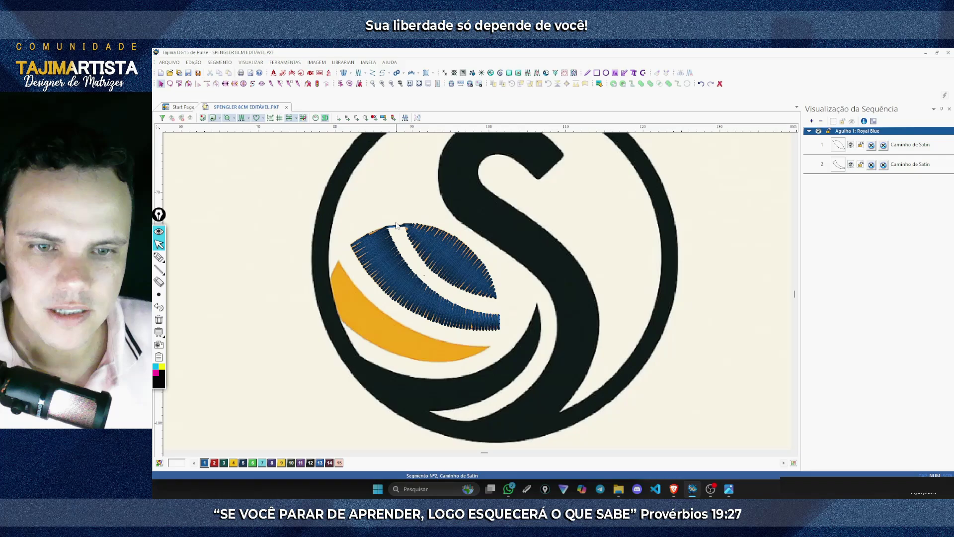
Start a satin path on the lowest sun stripe and trace its inner curved edge from the upper corner to its pointed lower end
{"action": "scroll", "coordinate": [396, 225], "scroll_direction": "down", "scroll_amount": 2}
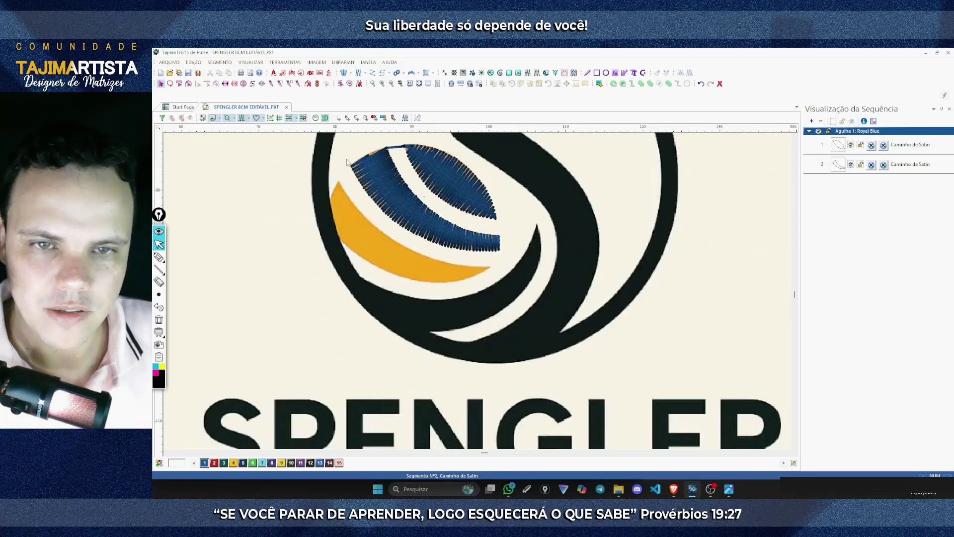
{"action": "left_click", "coordinate": [427, 73]}
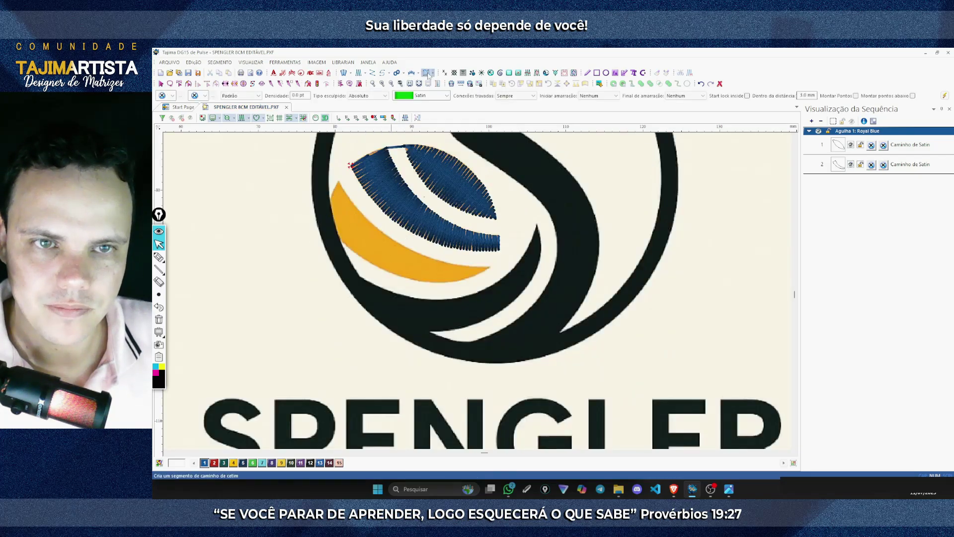
{"action": "left_click", "coordinate": [338, 181]}
{"action": "left_click", "coordinate": [361, 212]}
{"action": "left_click", "coordinate": [372, 223]}
{"action": "left_click", "coordinate": [384, 233]}
{"action": "left_click", "coordinate": [406, 247]}
{"action": "left_click", "coordinate": [423, 255]}
{"action": "left_click", "coordinate": [436, 261]}
{"action": "left_click", "coordinate": [458, 267]}
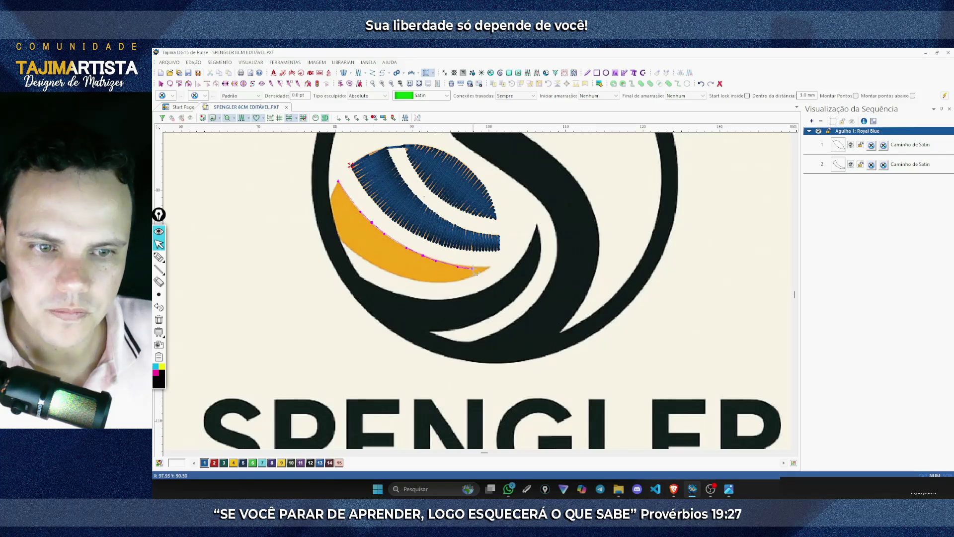
{"action": "left_click", "coordinate": [465, 265]}
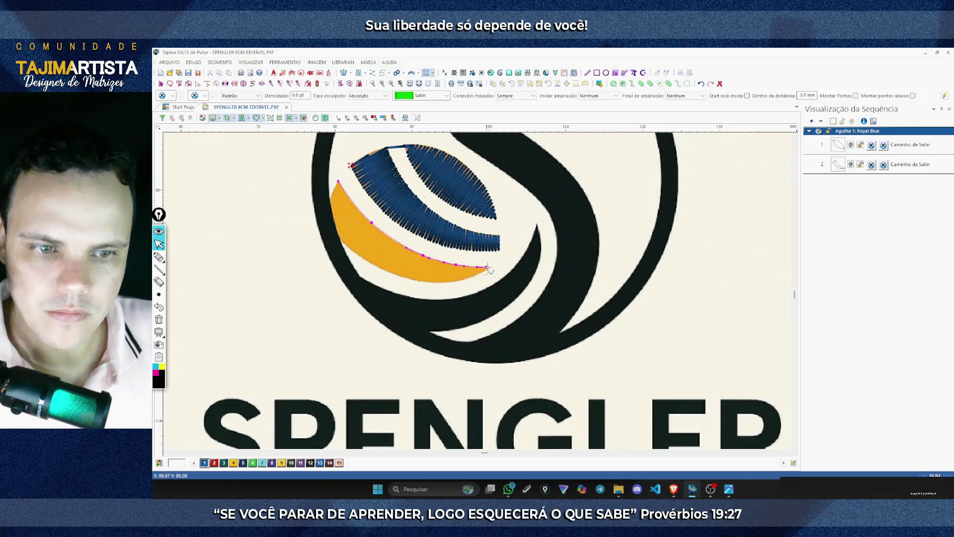
{"action": "left_click", "coordinate": [475, 266]}
{"action": "left_click", "coordinate": [485, 267]}
Trace the lowest stripe's outer curved edge back to the starting corner and close the satin outline, about 21.1 by 13.2 mm
{"action": "left_click", "coordinate": [459, 280]}
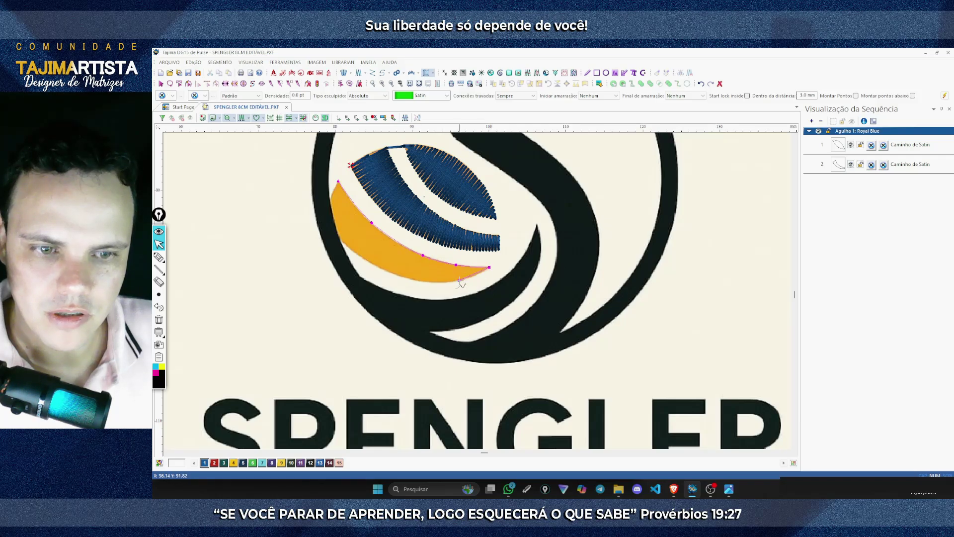
{"action": "left_click", "coordinate": [449, 281]}
{"action": "left_click", "coordinate": [432, 282]}
{"action": "left_click", "coordinate": [421, 282]}
{"action": "left_click", "coordinate": [405, 278]}
{"action": "left_click", "coordinate": [383, 270]}
{"action": "left_click", "coordinate": [371, 263]}
{"action": "left_click", "coordinate": [341, 242]}
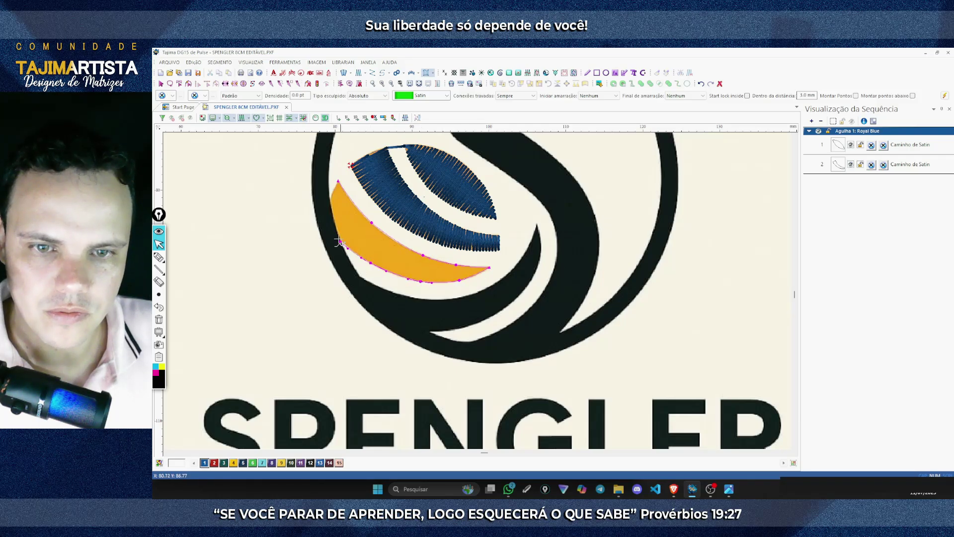
{"action": "left_click", "coordinate": [326, 217]}
{"action": "left_click", "coordinate": [329, 199]}
{"action": "left_click", "coordinate": [339, 183]}
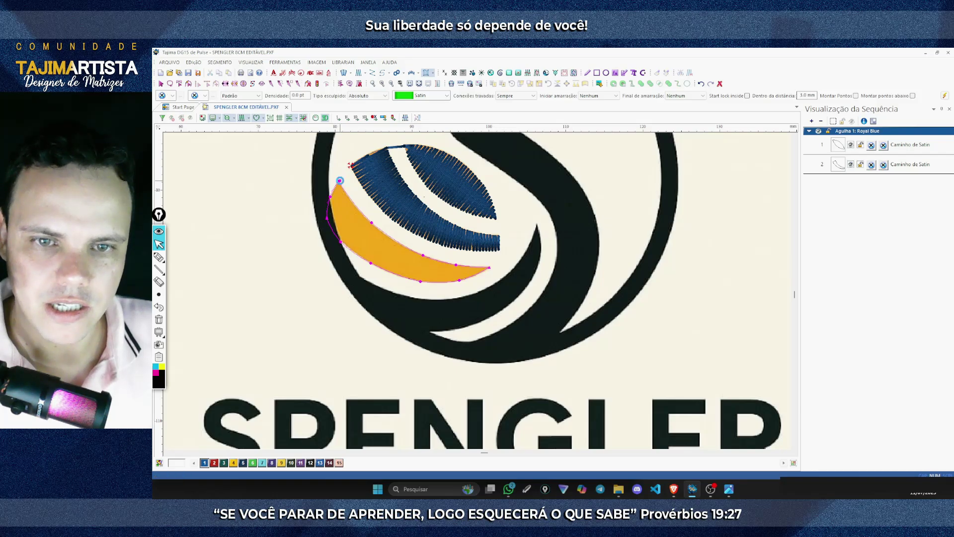
{"action": "key", "text": "Return"}
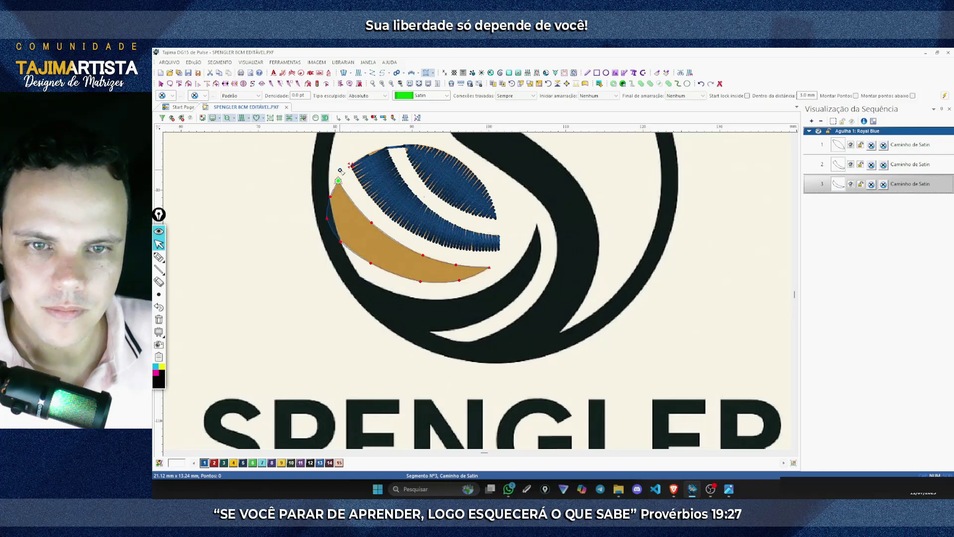
Place six stitch direction lines across the lowest stripe from its upper end to its tip, generate the satin stitches and deselect the segment
{"action": "left_click", "coordinate": [332, 198]}
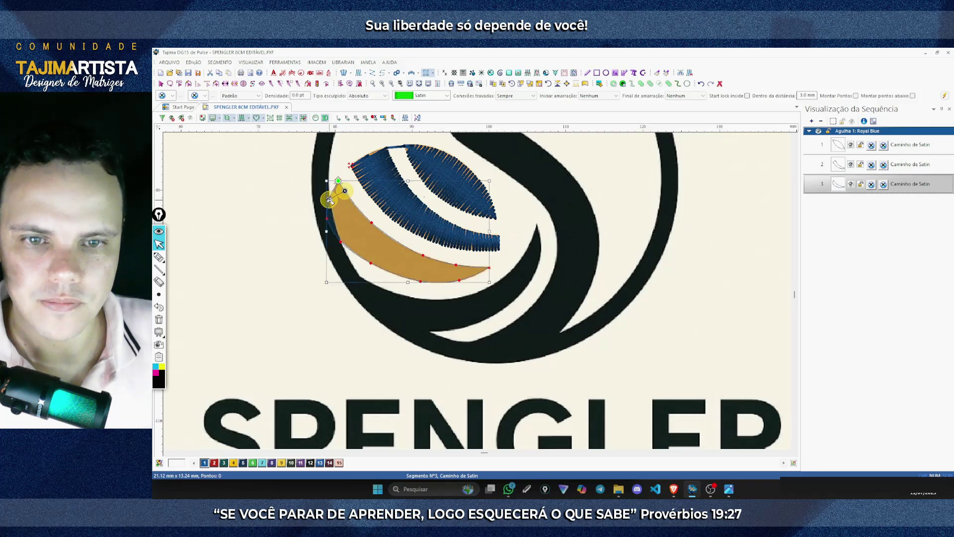
{"action": "left_click", "coordinate": [358, 208]}
{"action": "left_click", "coordinate": [332, 229]}
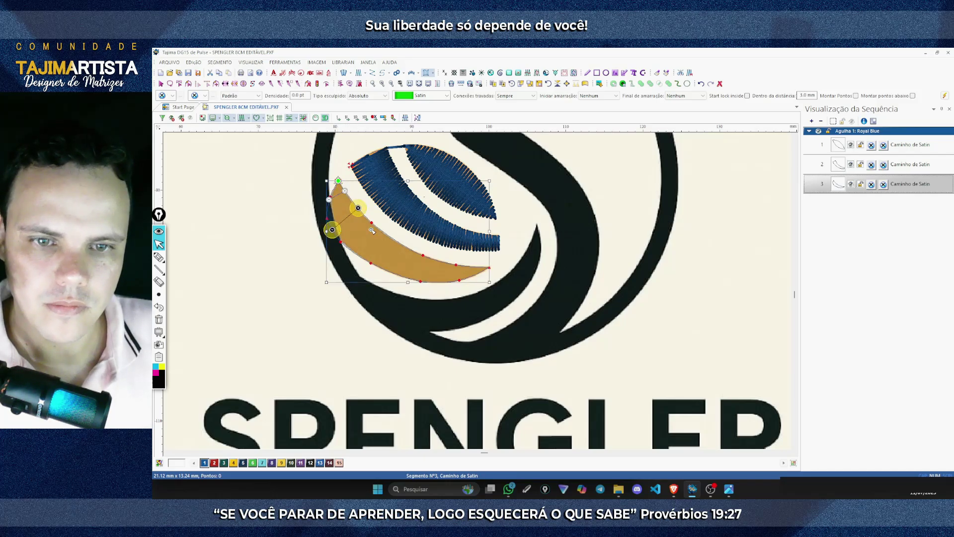
{"action": "left_click", "coordinate": [380, 229]}
{"action": "left_click", "coordinate": [361, 257]}
{"action": "left_click", "coordinate": [414, 251]}
{"action": "left_click", "coordinate": [403, 277]}
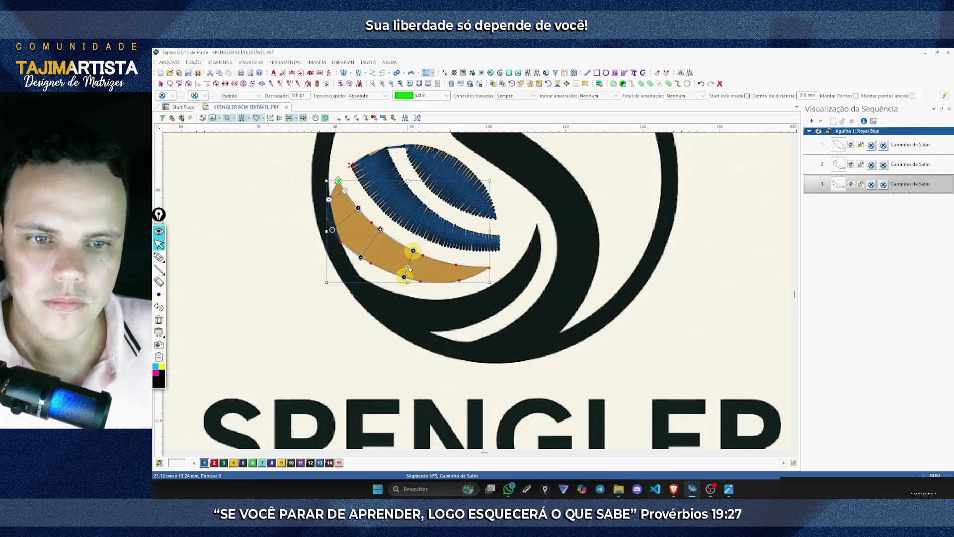
{"action": "left_click", "coordinate": [442, 261]}
{"action": "left_click", "coordinate": [439, 282]}
{"action": "left_click", "coordinate": [468, 266]}
{"action": "left_click", "coordinate": [466, 278]}
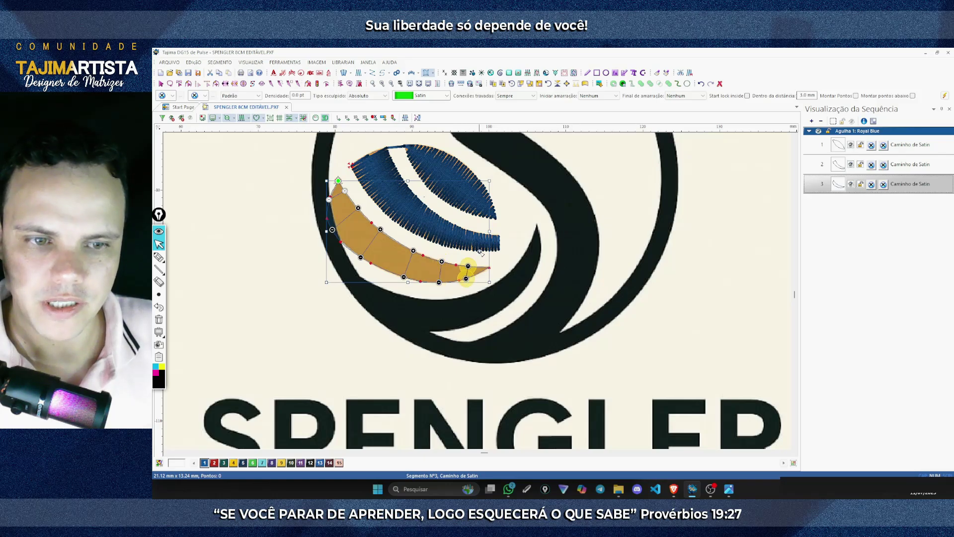
{"action": "key", "text": "Return"}
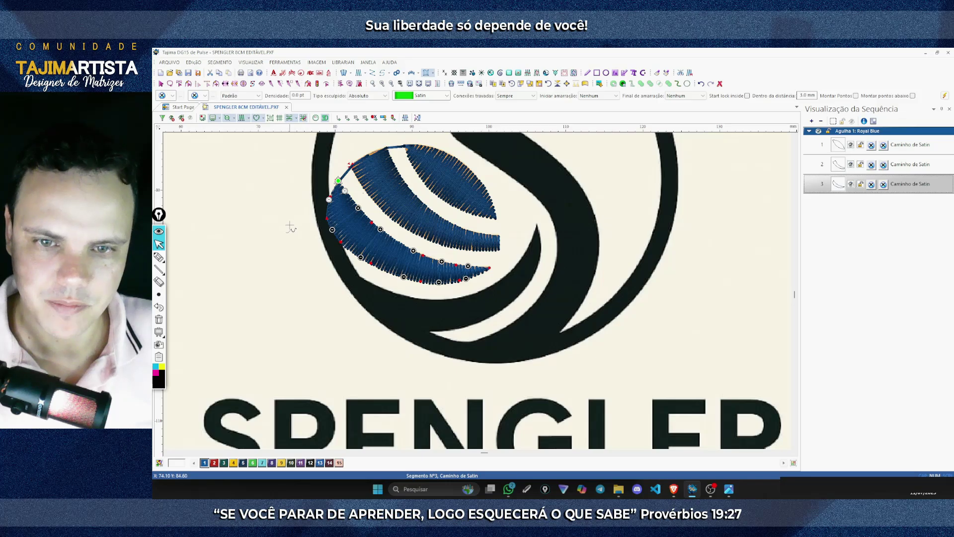
{"action": "key", "text": "Escape"}
{"action": "left_click", "coordinate": [284, 243]}
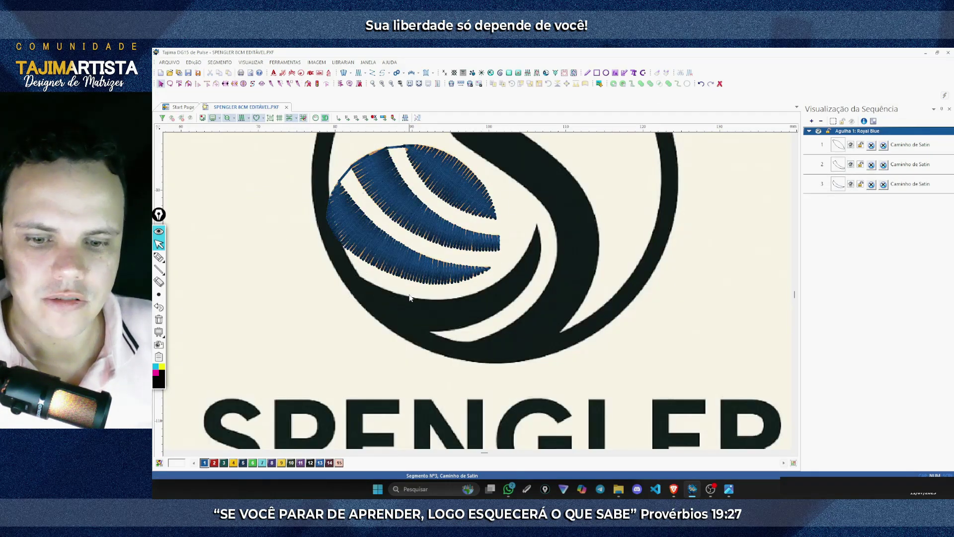
Recolor all three sun stripes with needle 4, Ochre, and deselect them
{"action": "left_click_drag", "start_coordinate": [548, 142], "coordinate": [306, 284]}
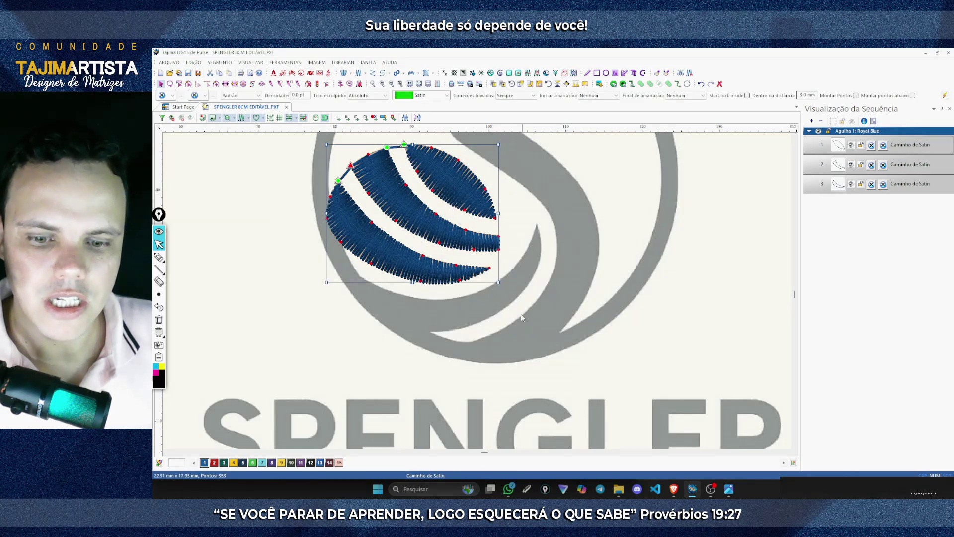
{"action": "left_click", "coordinate": [233, 462]}
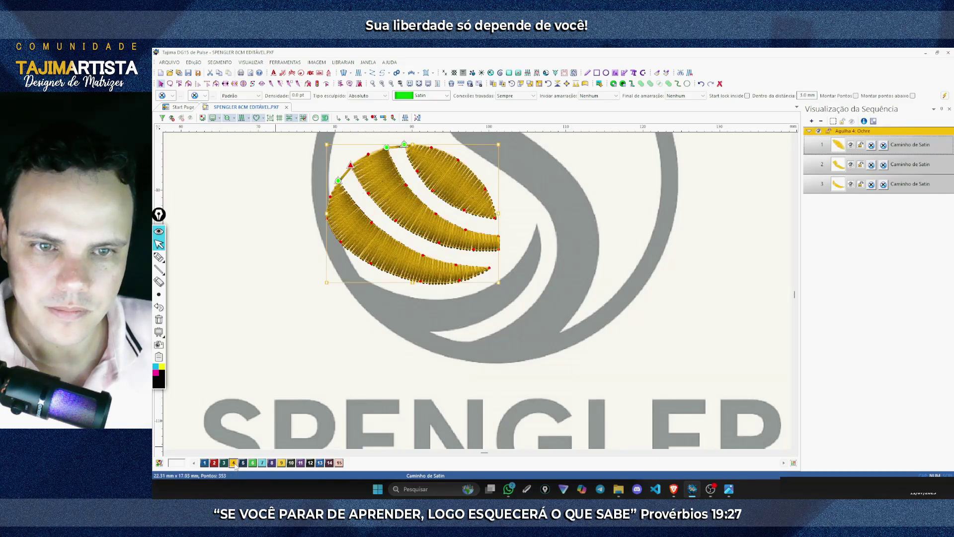
{"action": "left_click", "coordinate": [340, 364]}
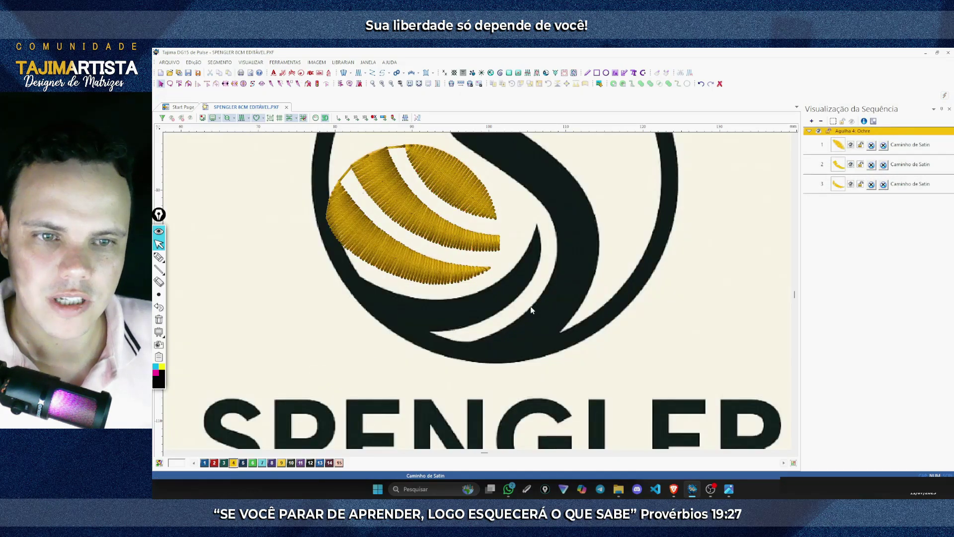
Fit the whole logo in view and save the design
{"action": "left_click", "coordinate": [392, 84]}
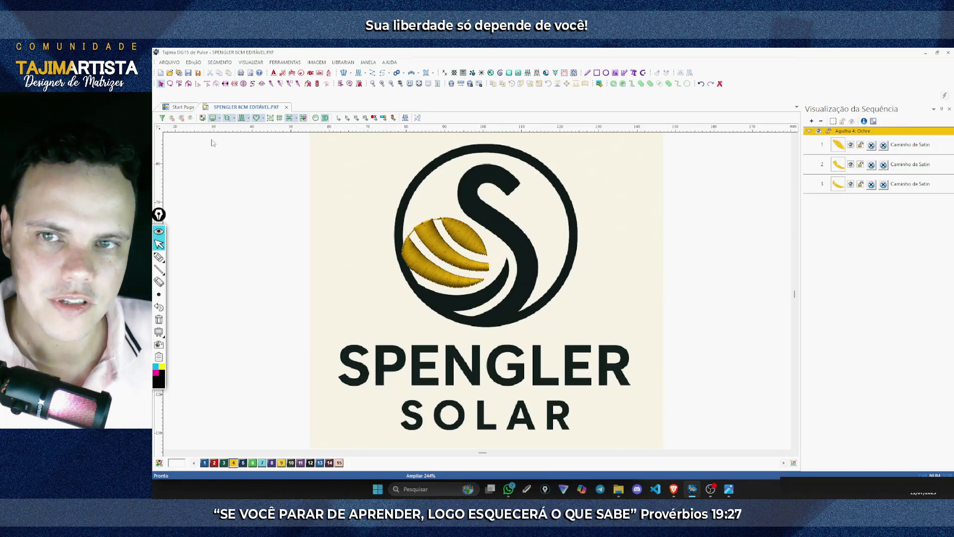
{"action": "left_click", "coordinate": [169, 62]}
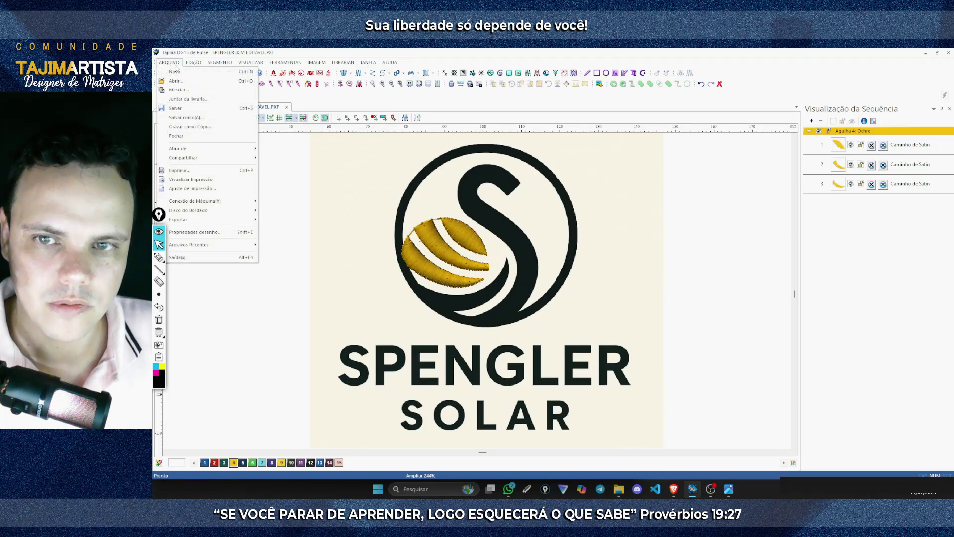
{"action": "left_click", "coordinate": [187, 110]}
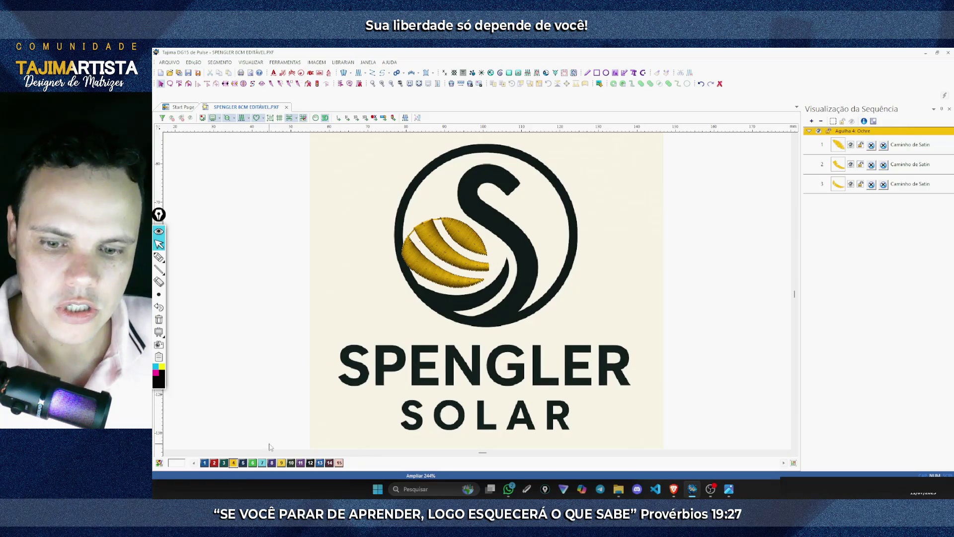
With needle 2, Tomato Red, start a satin path on the dark crescent below the sun, tracing its inner edge up to the pointed tip
{"action": "left_click", "coordinate": [311, 463]}
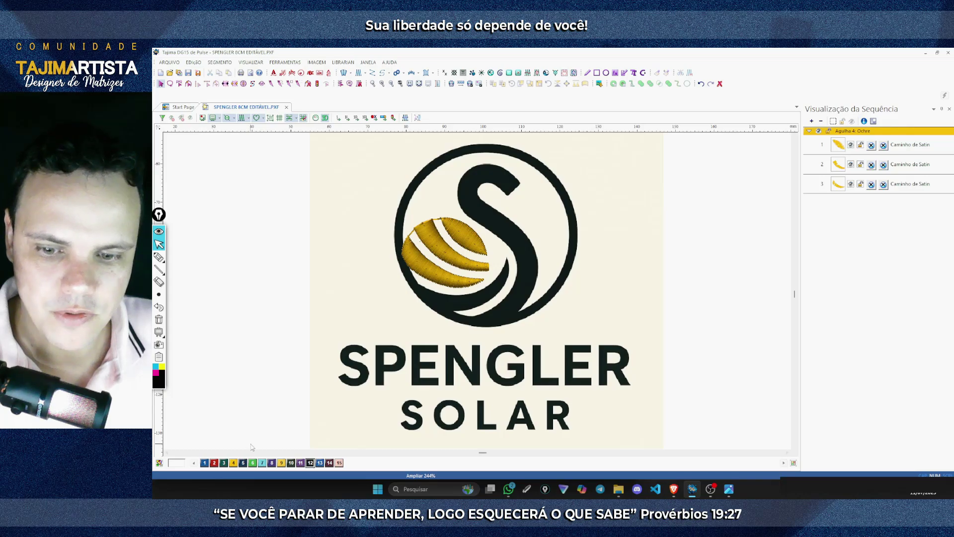
{"action": "left_click", "coordinate": [214, 464]}
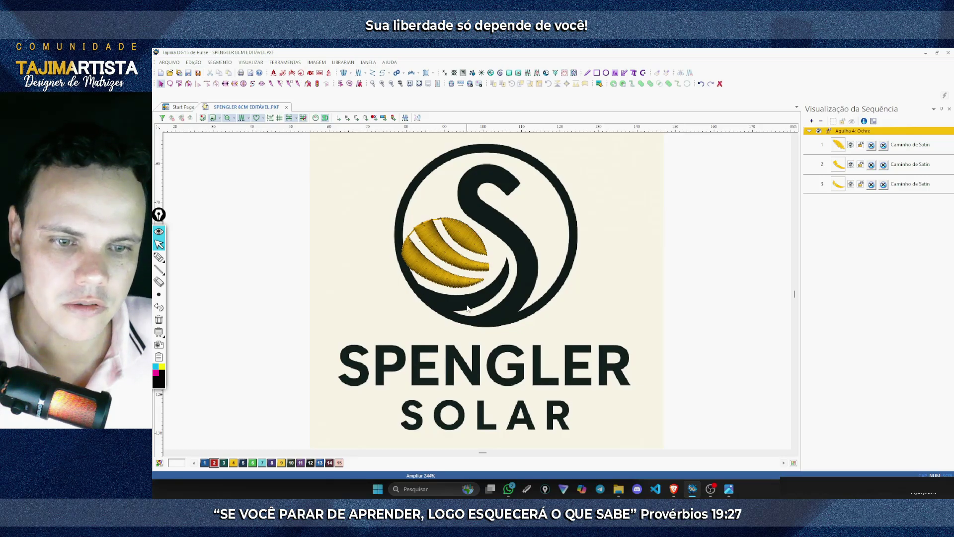
{"action": "left_click", "coordinate": [382, 84]}
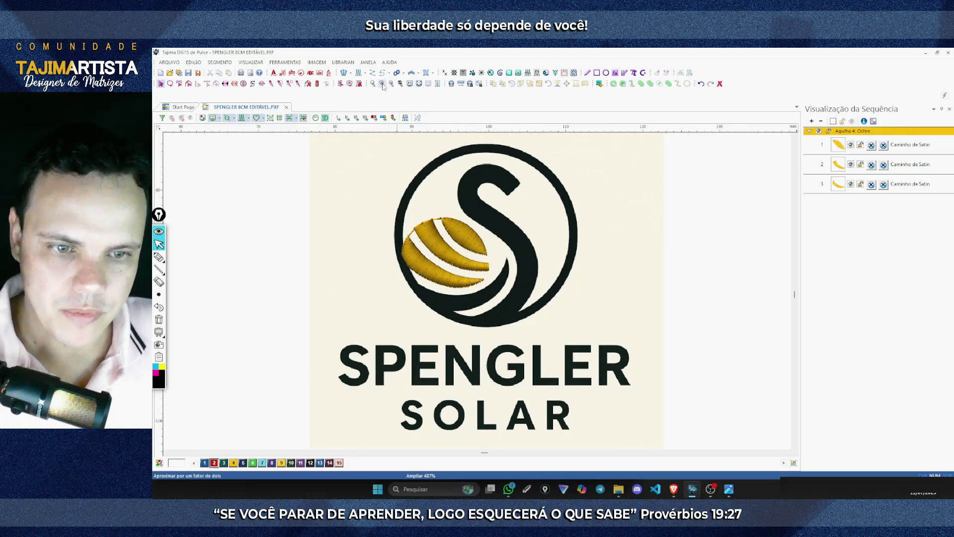
{"action": "left_click", "coordinate": [382, 84]}
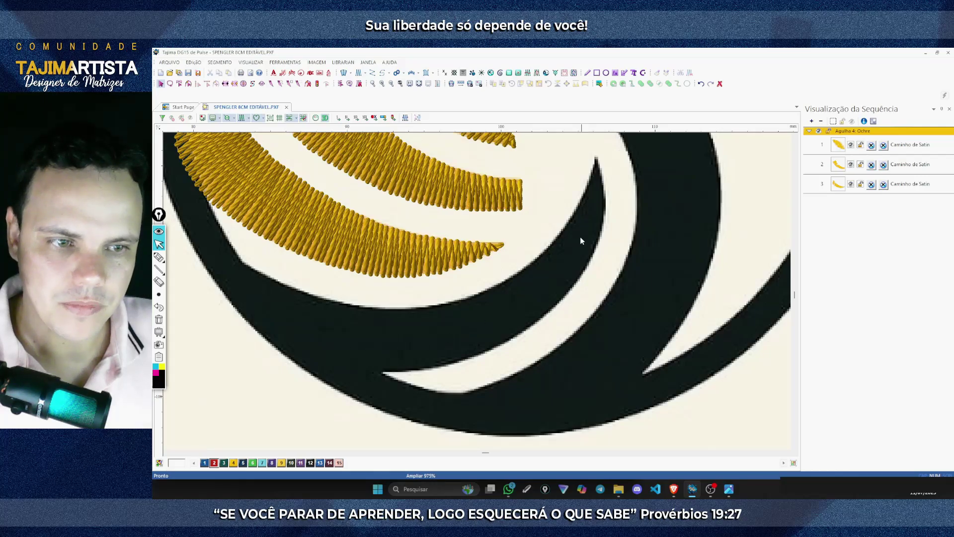
{"action": "left_click", "coordinate": [426, 73]}
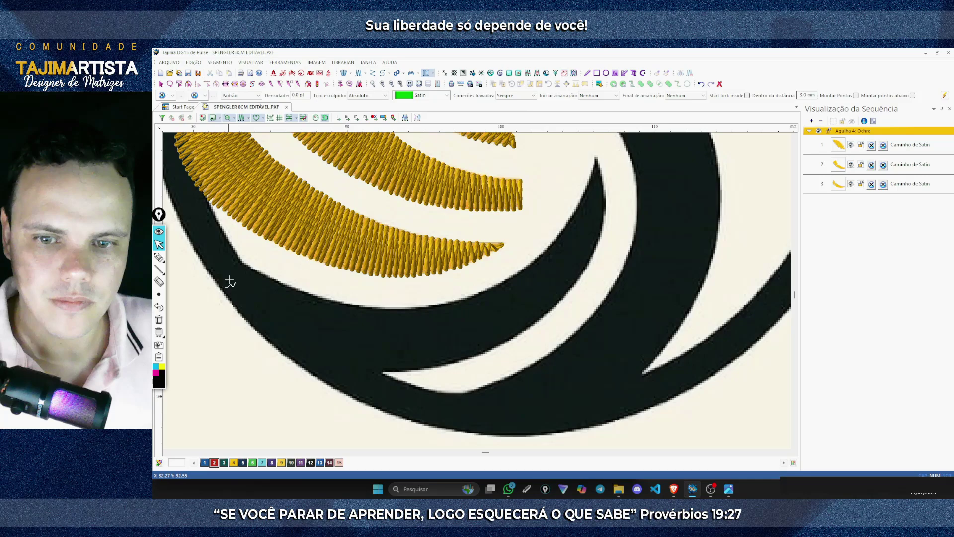
{"action": "left_click", "coordinate": [230, 257]}
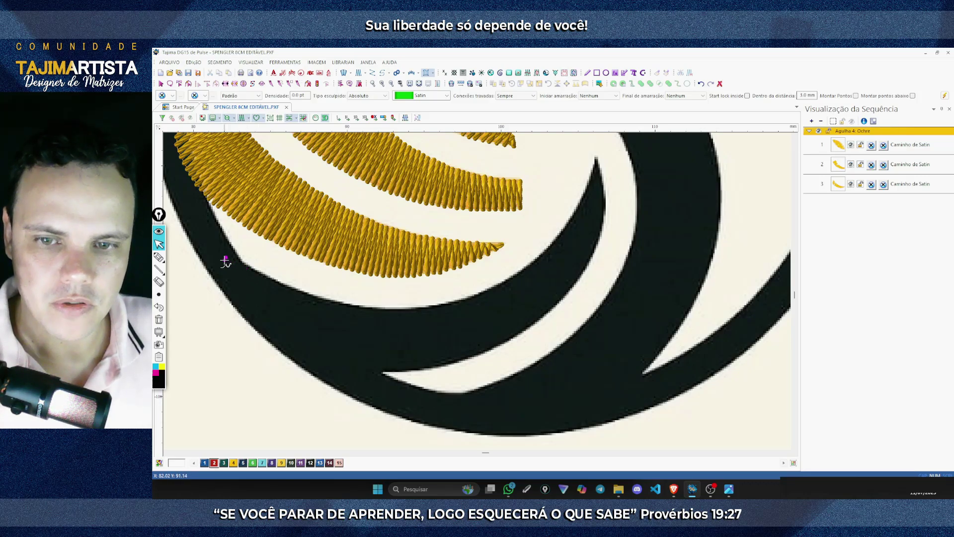
{"action": "left_click", "coordinate": [274, 281]}
{"action": "left_click", "coordinate": [339, 303]}
{"action": "left_click", "coordinate": [405, 309]}
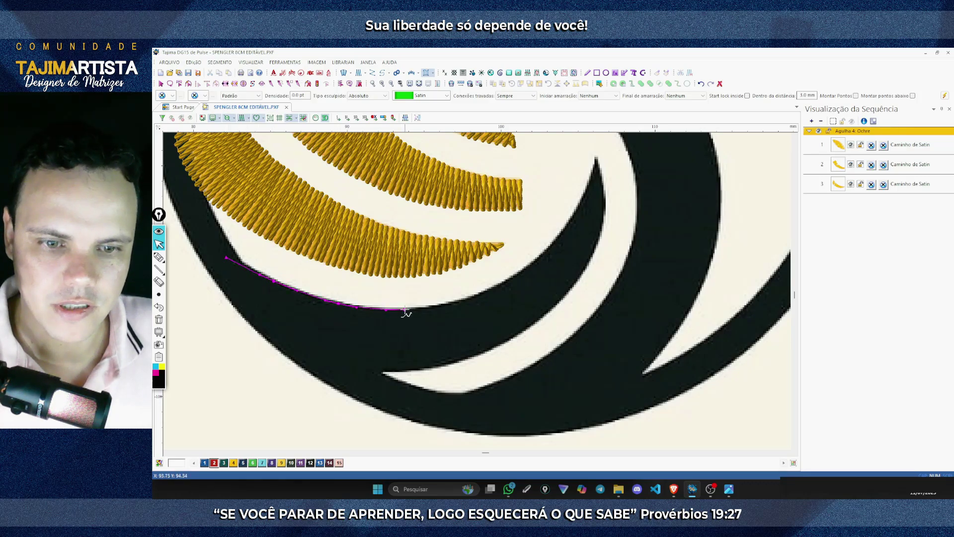
{"action": "left_click", "coordinate": [482, 292]}
{"action": "left_click", "coordinate": [548, 247]}
{"action": "left_click", "coordinate": [579, 204]}
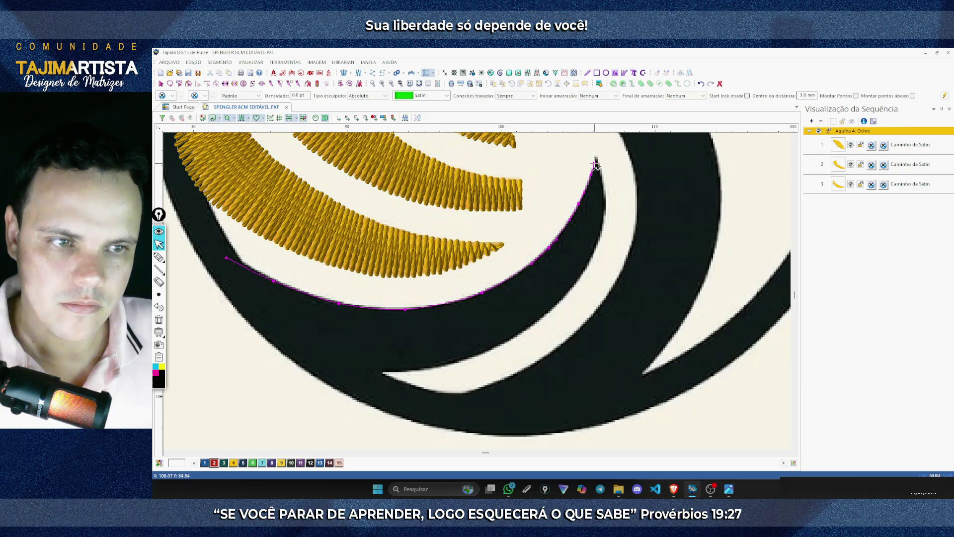
{"action": "left_click", "coordinate": [596, 162]}
Trace the dark crescent's outer edge with outline points from the pointed tip down to its underside
{"action": "left_click", "coordinate": [604, 190]}
{"action": "left_click", "coordinate": [603, 230]}
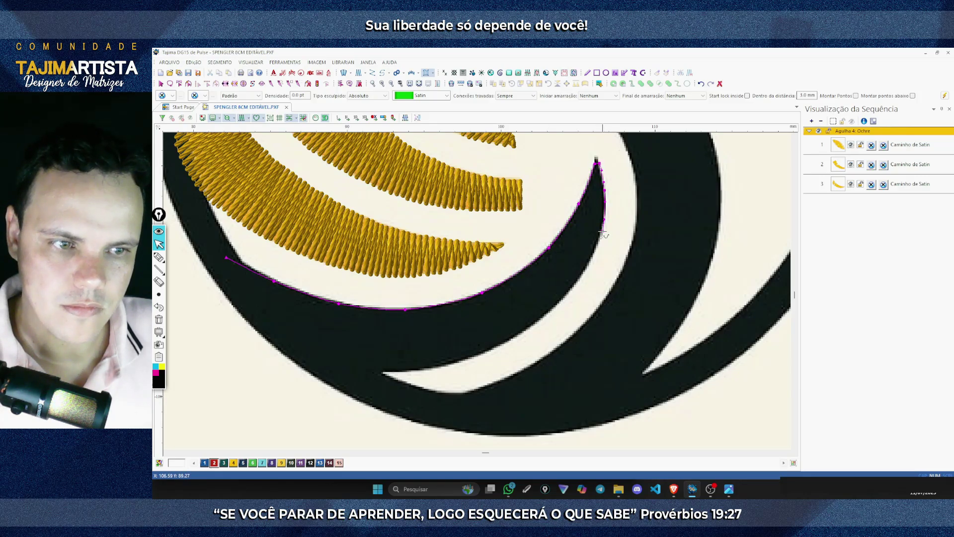
{"action": "left_click", "coordinate": [596, 250]}
{"action": "left_click", "coordinate": [582, 275]}
{"action": "left_click", "coordinate": [569, 291]}
{"action": "left_click", "coordinate": [512, 338]}
{"action": "left_click", "coordinate": [490, 350]}
{"action": "left_click", "coordinate": [460, 362]}
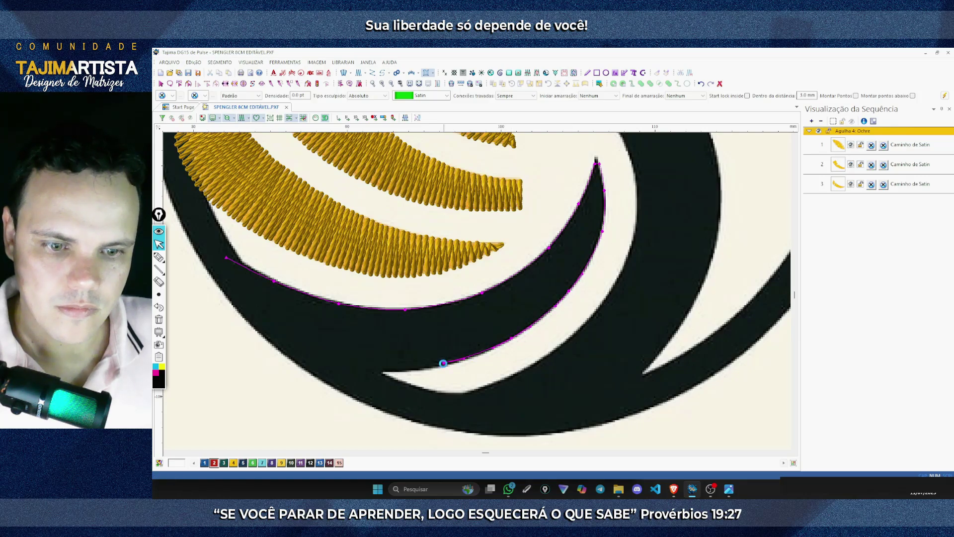
{"action": "left_click", "coordinate": [440, 367]}
{"action": "left_click", "coordinate": [415, 371]}
Continue the crescent outline through the circle's dark band back to the starting point and close it, about 24.6 by 13.5 mm
{"action": "left_click", "coordinate": [373, 372]}
{"action": "left_click", "coordinate": [339, 368]}
{"action": "left_click", "coordinate": [320, 359]}
{"action": "left_click", "coordinate": [295, 342]}
{"action": "left_click", "coordinate": [280, 328]}
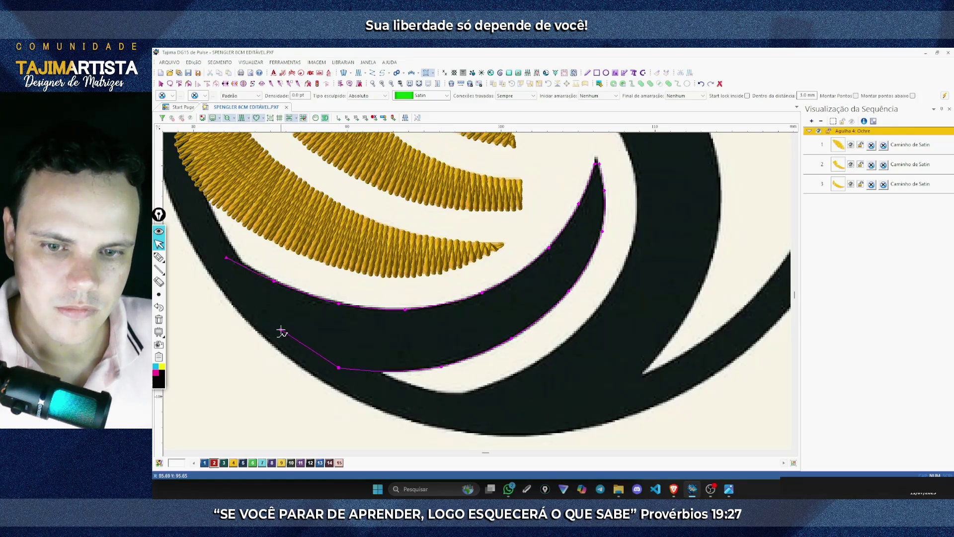
{"action": "left_click", "coordinate": [260, 311]}
{"action": "left_click", "coordinate": [238, 280]}
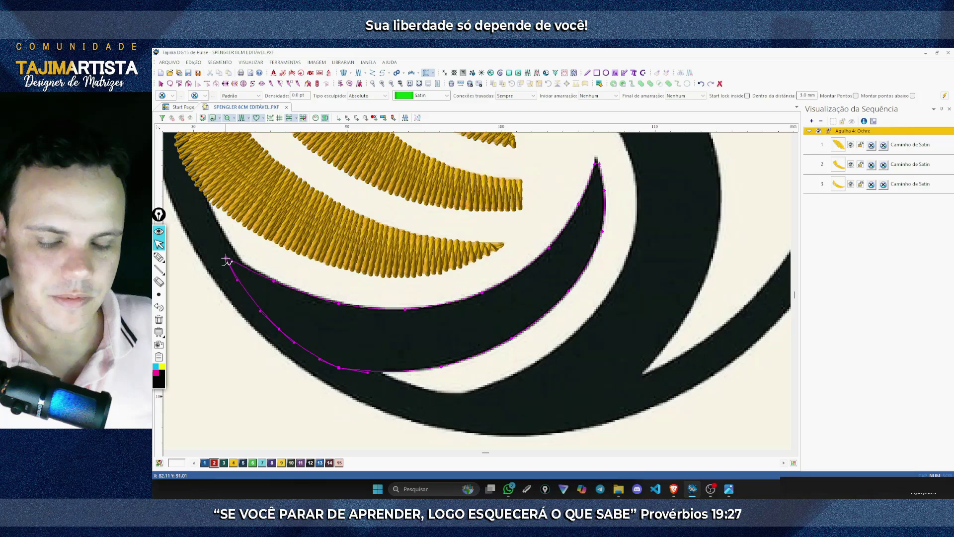
{"action": "left_click", "coordinate": [226, 259]}
{"action": "key", "text": "Return"}
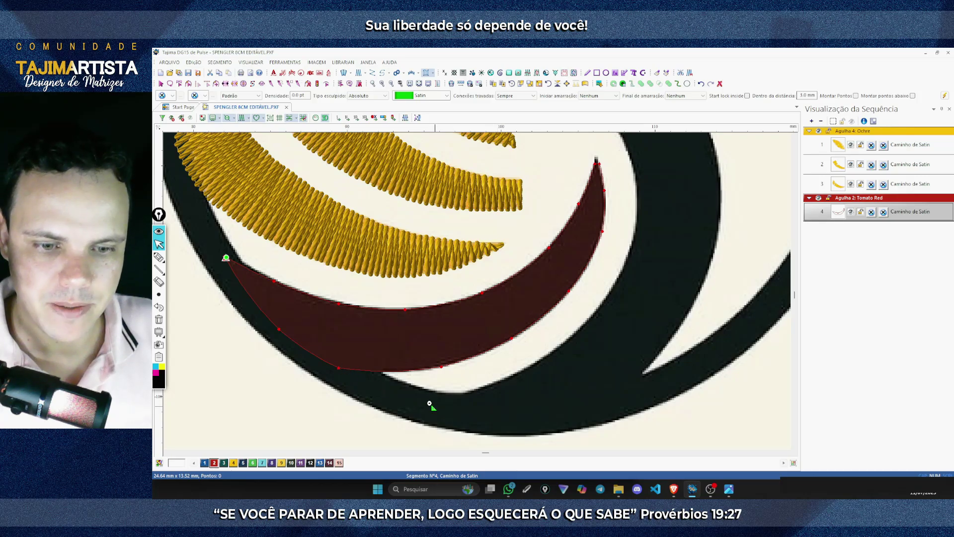
Set the crescent's start point on its underside and place stitch direction lines from the blunt end past the middle
{"action": "left_click", "coordinate": [338, 368]}
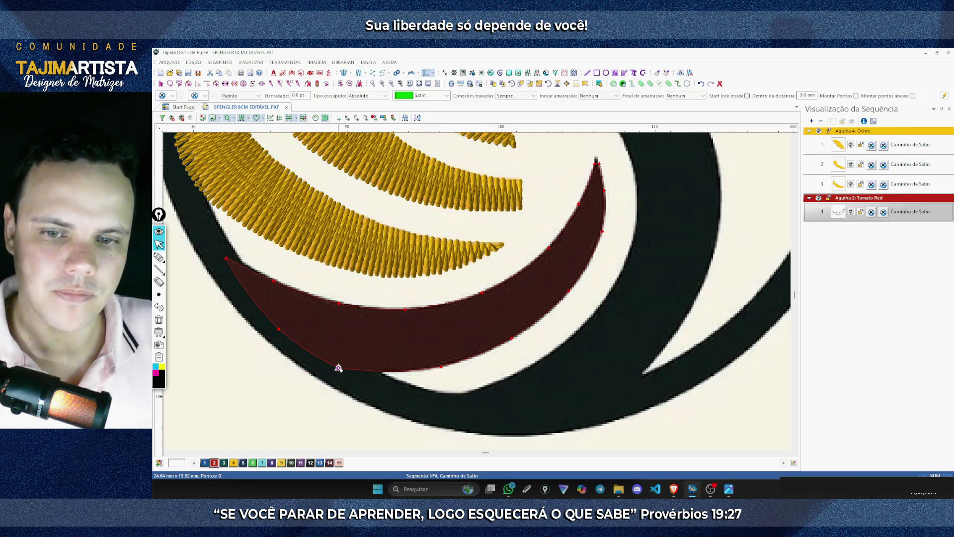
{"action": "left_click", "coordinate": [256, 273]}
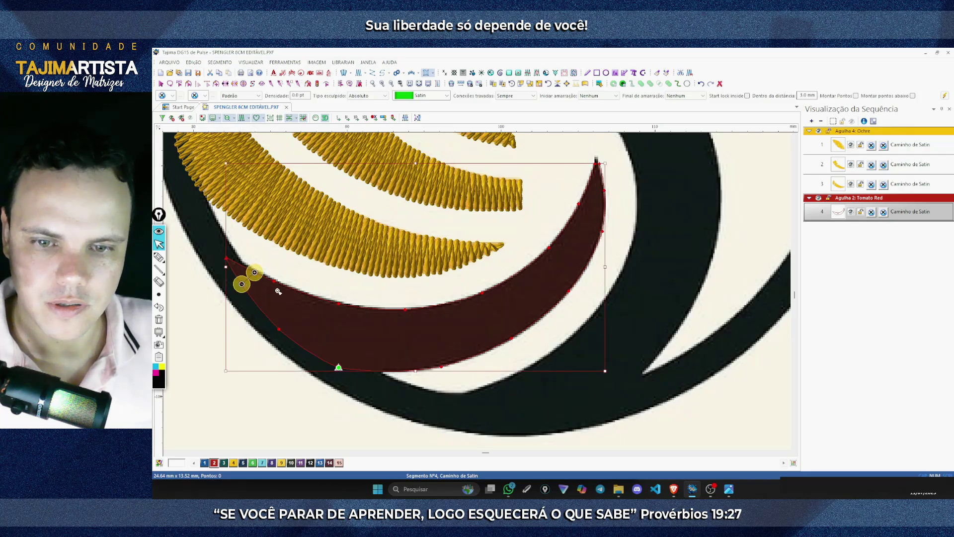
{"action": "left_click", "coordinate": [351, 308]}
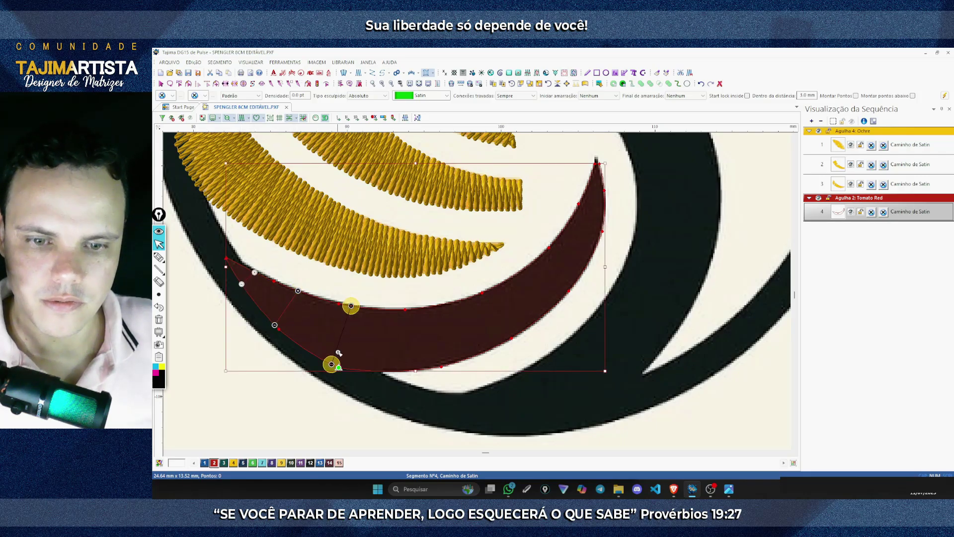
{"action": "left_click", "coordinate": [407, 309]}
{"action": "left_click", "coordinate": [415, 368]}
{"action": "left_click", "coordinate": [481, 293]}
{"action": "left_click", "coordinate": [505, 339]}
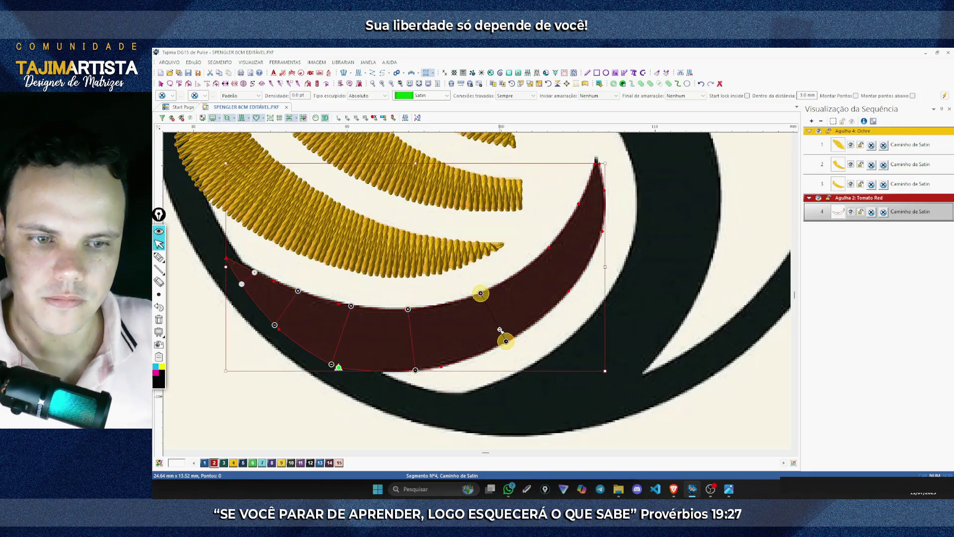
Add the remaining stitch direction lines up to the crescent's pointed tip and generate its satin stitches
{"action": "left_click", "coordinate": [537, 258]}
{"action": "left_click", "coordinate": [569, 291]}
{"action": "left_click", "coordinate": [566, 224]}
{"action": "left_click", "coordinate": [600, 236]}
{"action": "left_click", "coordinate": [585, 189]}
{"action": "left_click", "coordinate": [604, 197]}
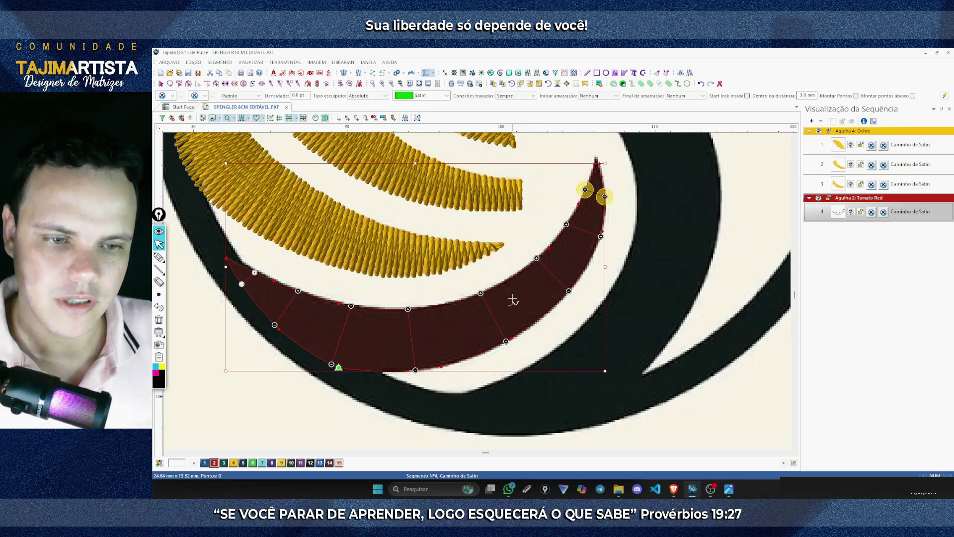
{"action": "key", "text": "Return"}
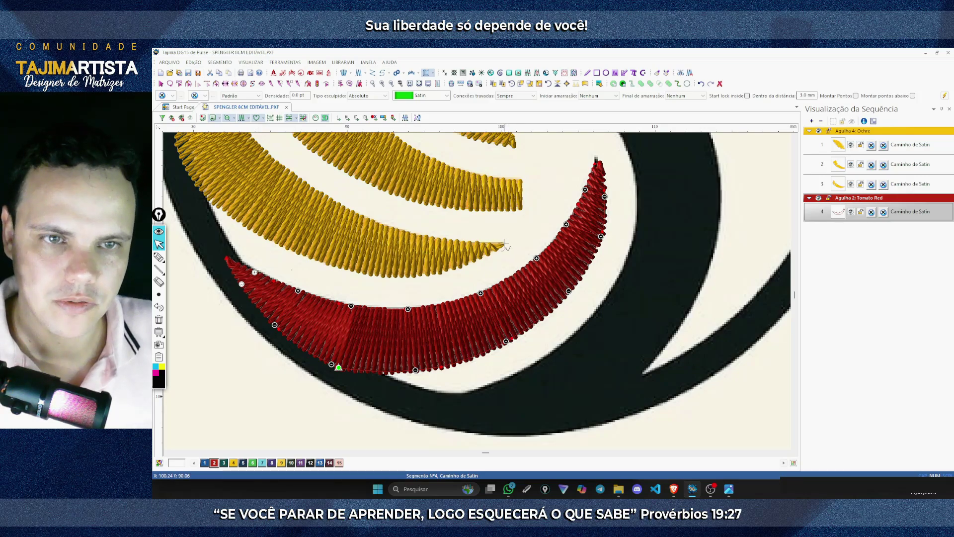
Start a satin path on the dark S, tracing its inner edge from the circle's lower band up along the diagonal
{"action": "left_click", "coordinate": [426, 72]}
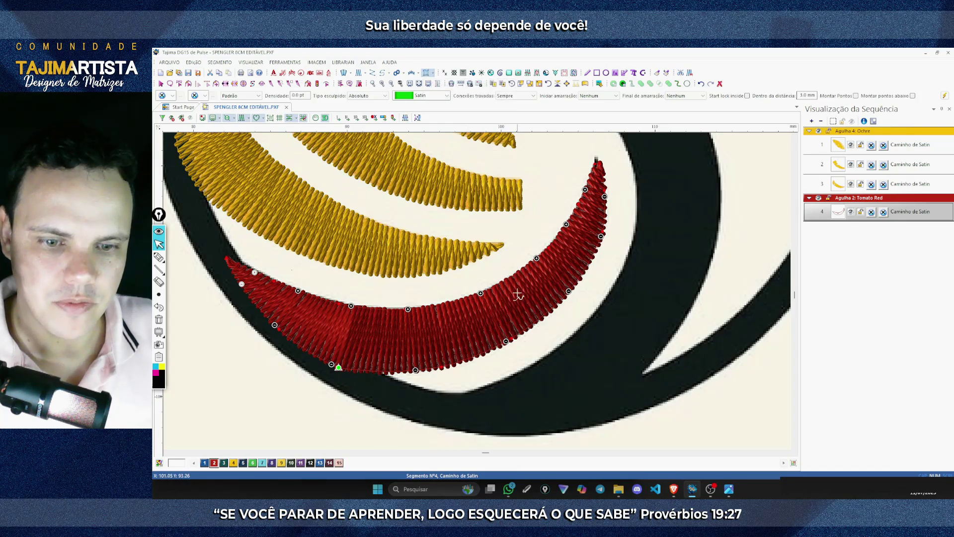
{"action": "left_click", "coordinate": [437, 401]}
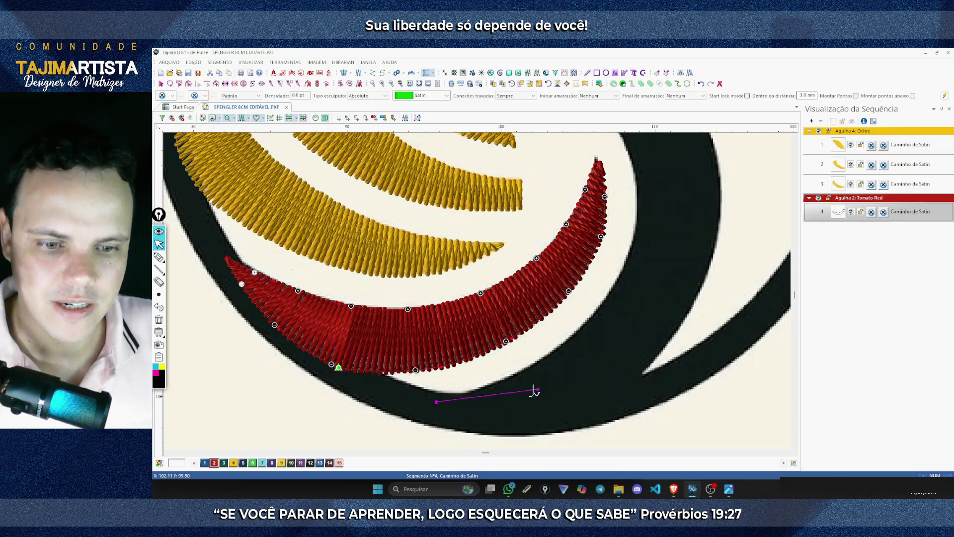
{"action": "right_click", "coordinate": [487, 386]}
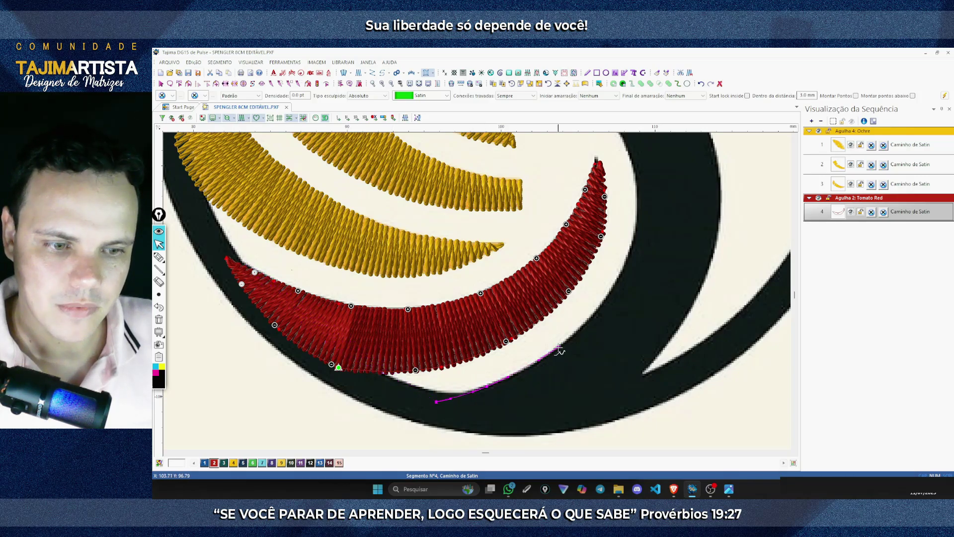
{"action": "scroll", "coordinate": [636, 286], "scroll_direction": "up", "scroll_amount": 2}
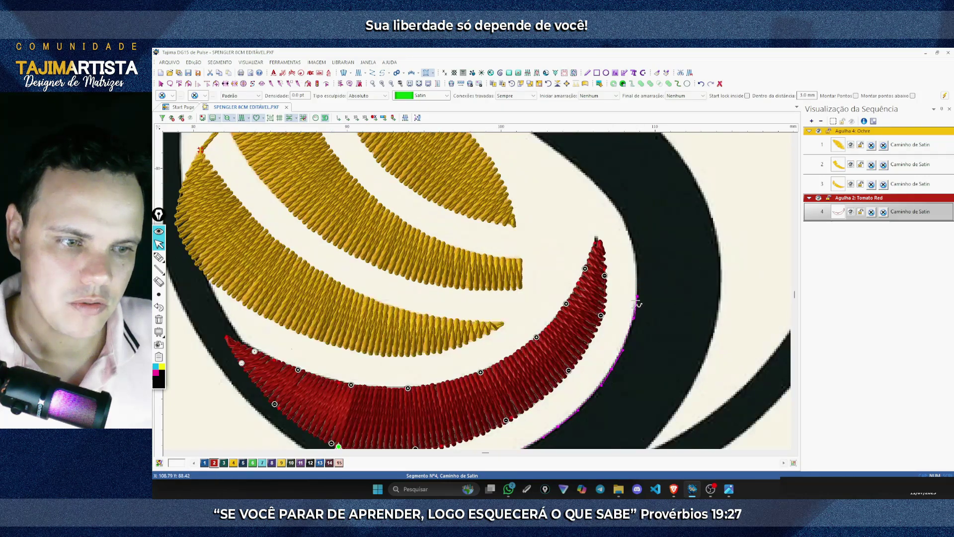
{"action": "scroll", "coordinate": [635, 317], "scroll_direction": "up", "scroll_amount": 2}
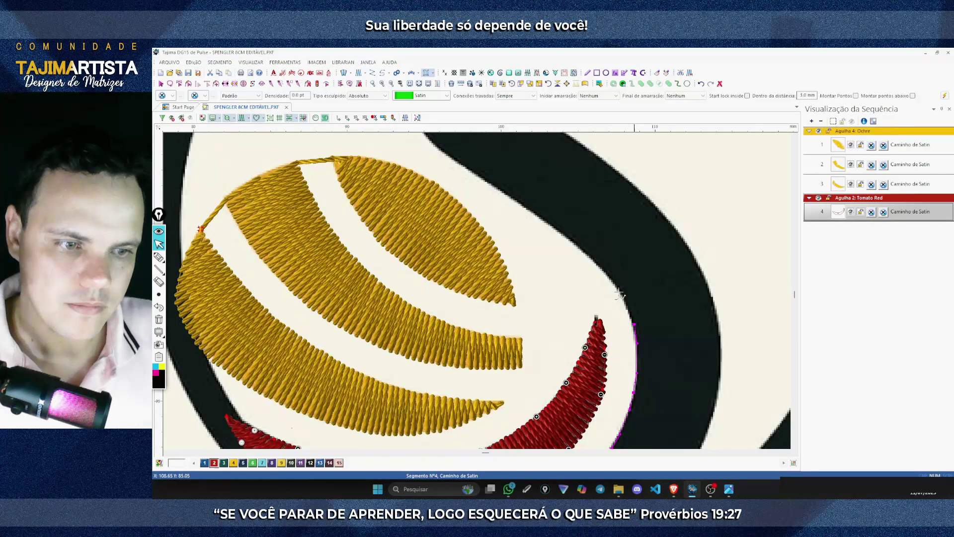
{"action": "scroll", "coordinate": [607, 279], "scroll_direction": "up", "scroll_amount": 2}
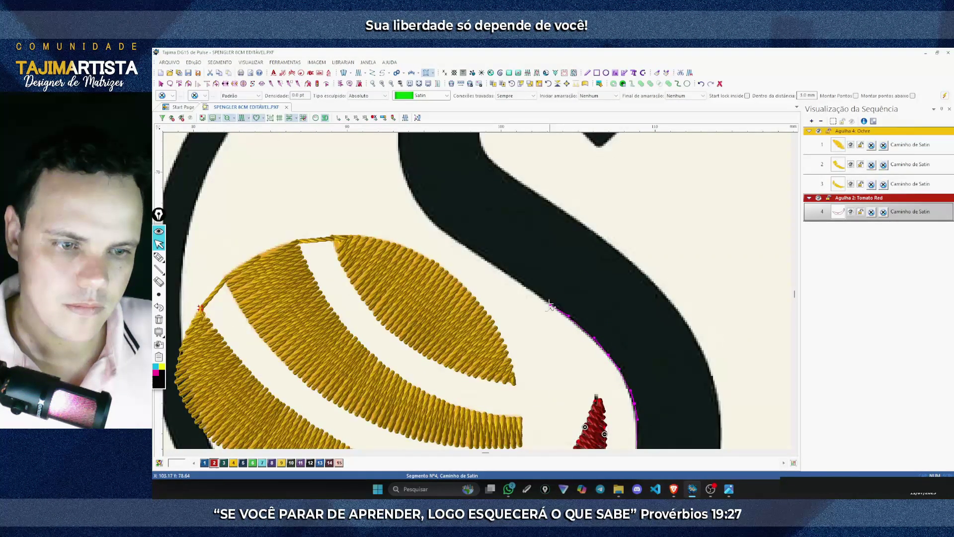
{"action": "scroll", "coordinate": [476, 253], "scroll_direction": "up", "scroll_amount": 2}
{"action": "left_click", "coordinate": [428, 293]}
{"action": "left_click", "coordinate": [414, 277]}
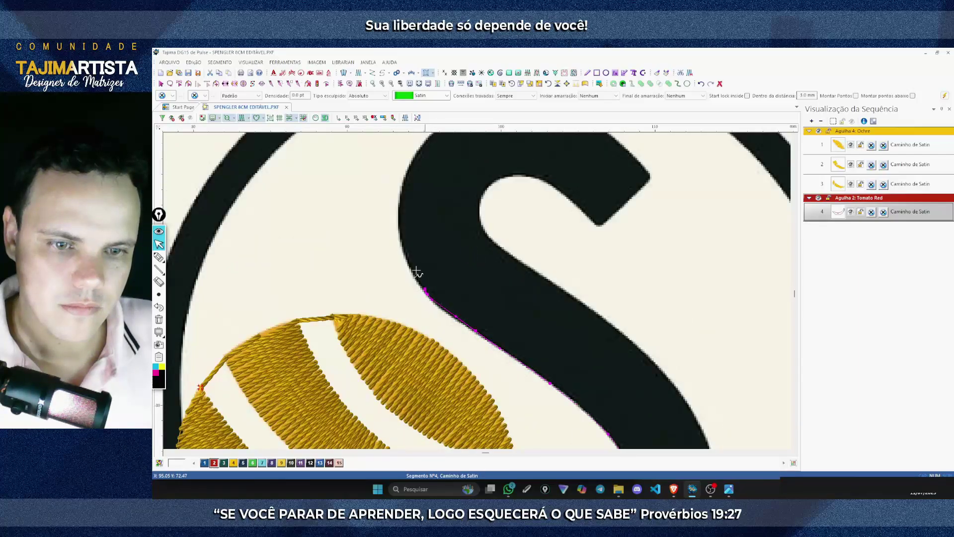
{"action": "left_click", "coordinate": [402, 257]}
{"action": "left_click", "coordinate": [399, 244]}
Continue the S outline around the outside of its upper bowl to the crown
{"action": "scroll", "coordinate": [405, 249], "scroll_direction": "up", "scroll_amount": 2}
{"action": "left_click", "coordinate": [395, 305]}
{"action": "left_click", "coordinate": [397, 275]}
{"action": "left_click", "coordinate": [405, 254]}
{"action": "left_click", "coordinate": [411, 237]}
{"action": "left_click", "coordinate": [427, 214]}
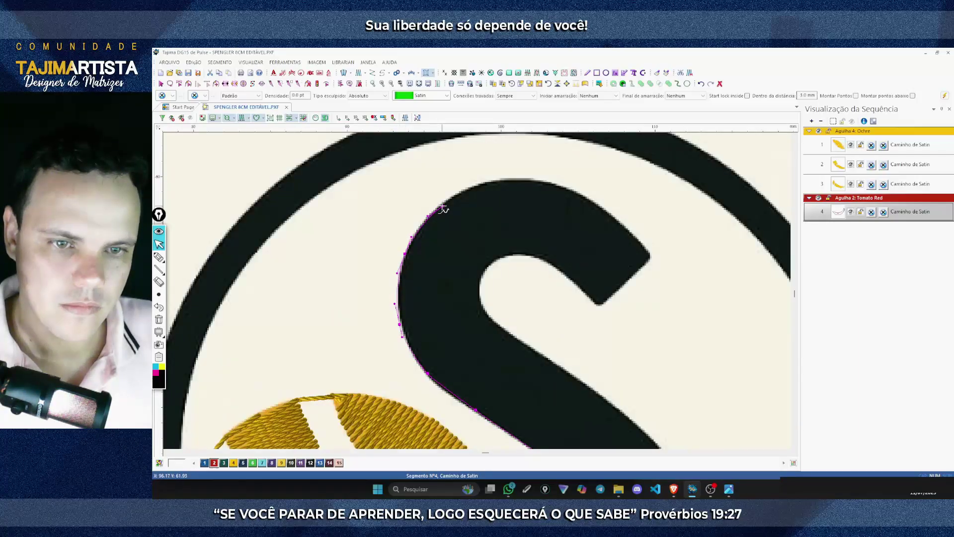
{"action": "left_click", "coordinate": [441, 204]}
{"action": "left_click", "coordinate": [454, 193]}
{"action": "left_click", "coordinate": [479, 183]}
{"action": "left_click", "coordinate": [498, 180]}
{"action": "left_click", "coordinate": [553, 183]}
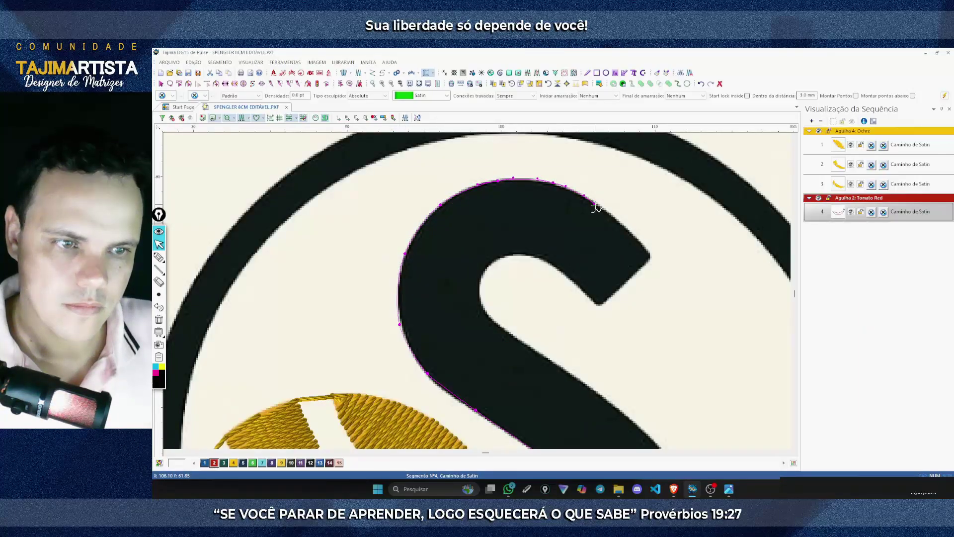
Trace the S outline down its upper arm and around the squared end to the inner side
{"action": "left_click", "coordinate": [602, 208]}
{"action": "left_click", "coordinate": [651, 256]}
{"action": "left_click", "coordinate": [638, 275]}
{"action": "left_click", "coordinate": [598, 305]}
{"action": "left_click", "coordinate": [562, 272]}
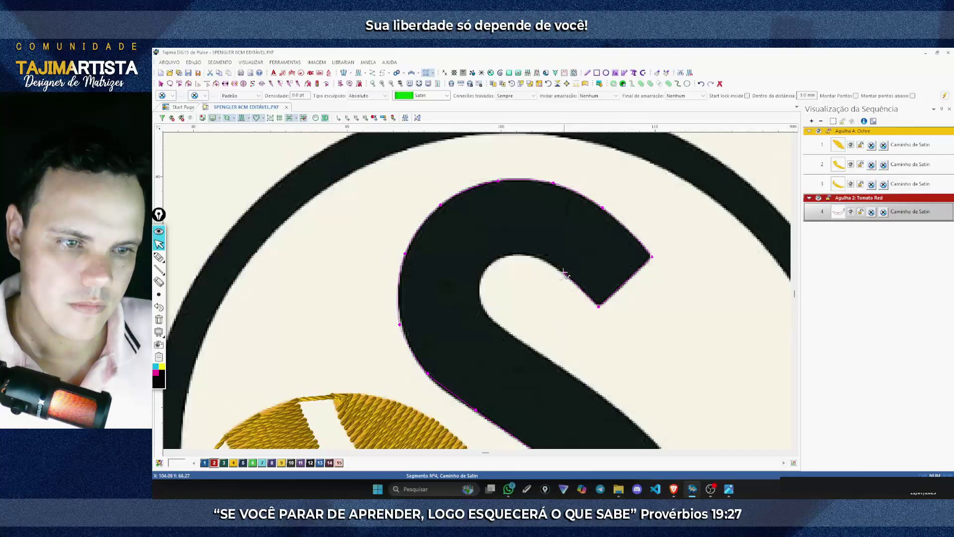
Trace the inner curve of the S's upper bowl to where the diagonal begins
{"action": "left_click", "coordinate": [547, 259]}
{"action": "left_click", "coordinate": [532, 255]}
{"action": "left_click", "coordinate": [520, 254]}
{"action": "left_click", "coordinate": [511, 255]}
{"action": "left_click", "coordinate": [492, 262]}
{"action": "left_click", "coordinate": [489, 267]}
{"action": "left_click", "coordinate": [481, 282]}
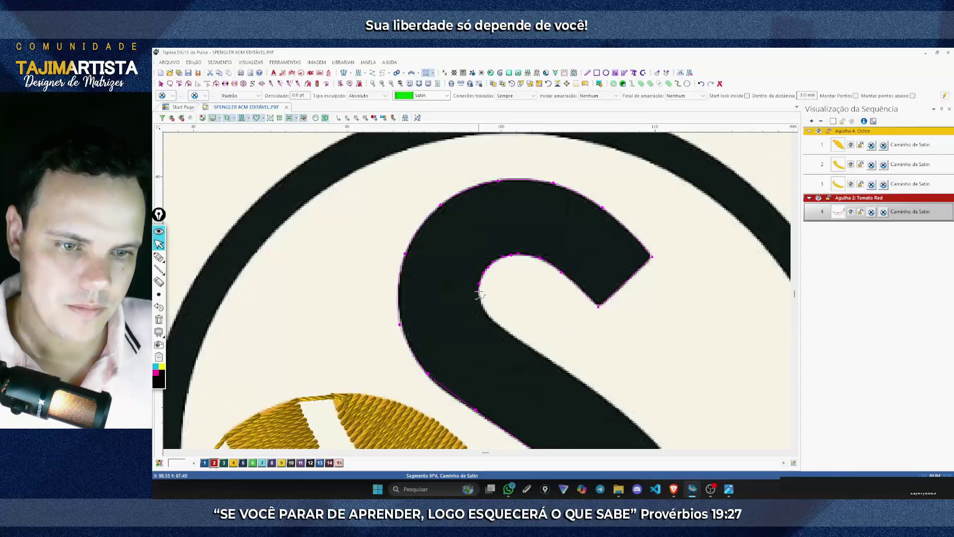
{"action": "left_click", "coordinate": [479, 291]}
{"action": "left_click", "coordinate": [481, 303]}
{"action": "left_click", "coordinate": [486, 310]}
{"action": "left_click", "coordinate": [508, 333]}
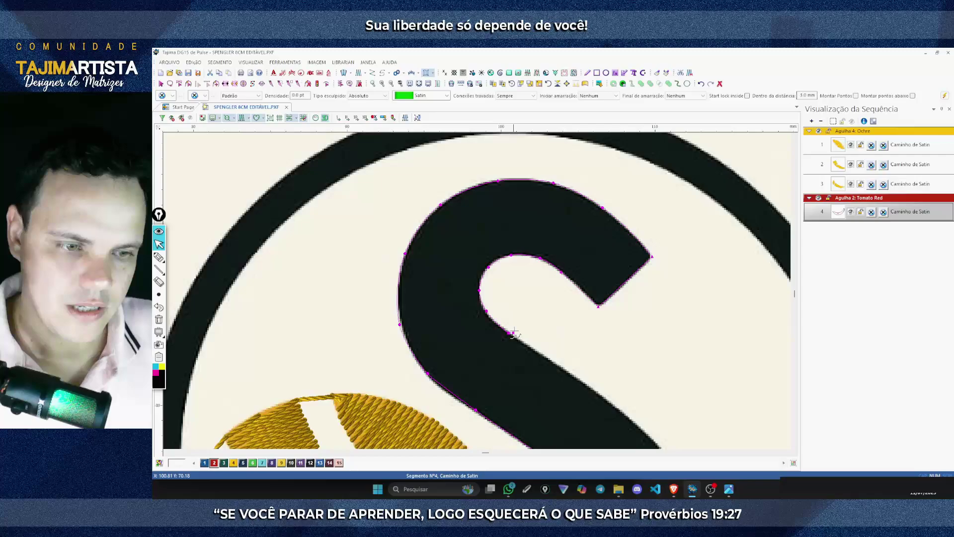
Continue the S outline down the outer edge of the diagonal to the start of the lower curve
{"action": "scroll", "coordinate": [511, 335], "scroll_direction": "down", "scroll_amount": 2}
{"action": "left_click", "coordinate": [591, 309]}
{"action": "left_click", "coordinate": [621, 332]}
{"action": "left_click", "coordinate": [628, 338]}
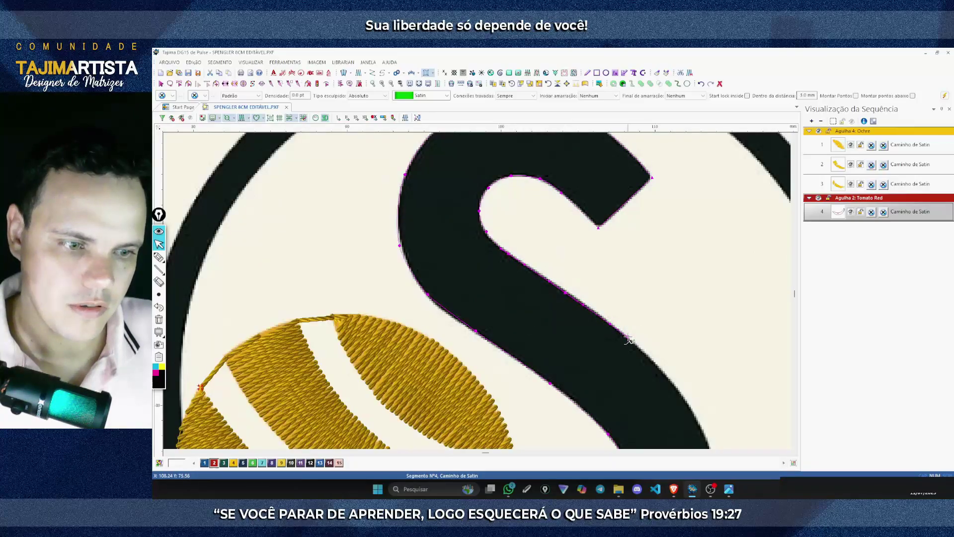
{"action": "left_click", "coordinate": [646, 355]}
{"action": "scroll", "coordinate": [646, 354], "scroll_direction": "down", "scroll_amount": 2}
{"action": "left_click", "coordinate": [671, 304]}
{"action": "left_click", "coordinate": [688, 322]}
Trace the outer edge of the S's lower curve to its widest point
{"action": "scroll", "coordinate": [702, 320], "scroll_direction": "down", "scroll_amount": 2}
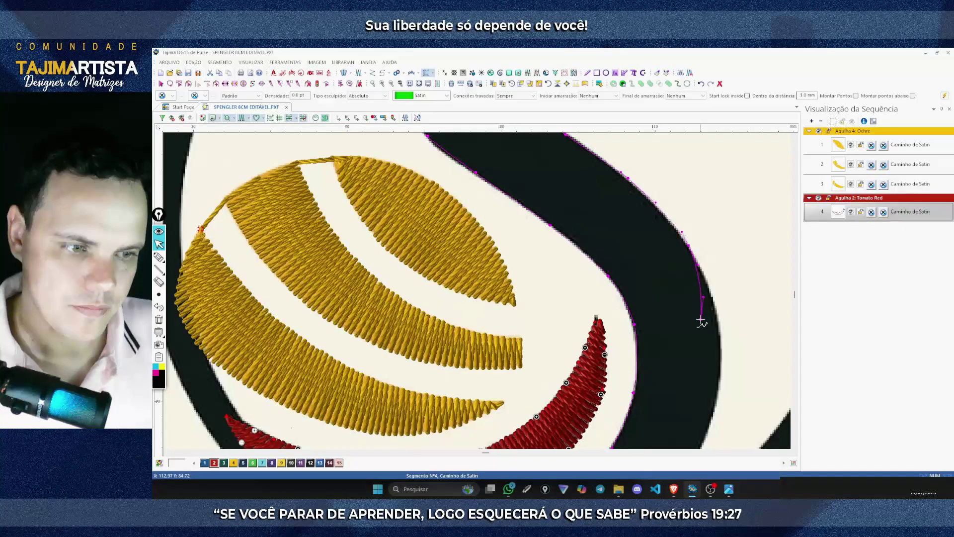
{"action": "scroll", "coordinate": [701, 321], "scroll_direction": "right", "scroll_amount": 2}
{"action": "scroll", "coordinate": [702, 320], "scroll_direction": "down", "scroll_amount": 2}
{"action": "left_click", "coordinate": [551, 192]}
{"action": "left_click", "coordinate": [578, 235]}
{"action": "scroll", "coordinate": [601, 303], "scroll_direction": "up", "scroll_amount": 8}
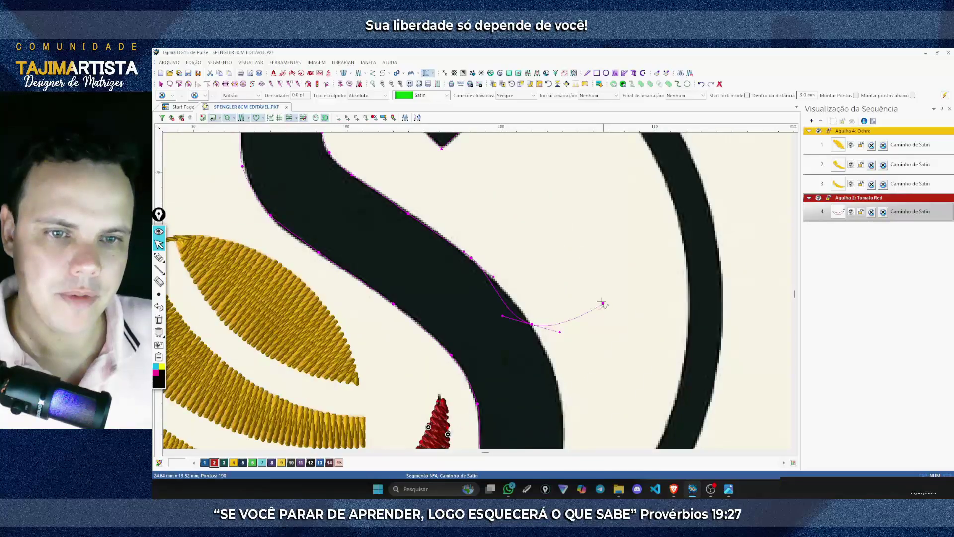
{"action": "scroll", "coordinate": [585, 297], "scroll_direction": "down", "scroll_amount": 6}
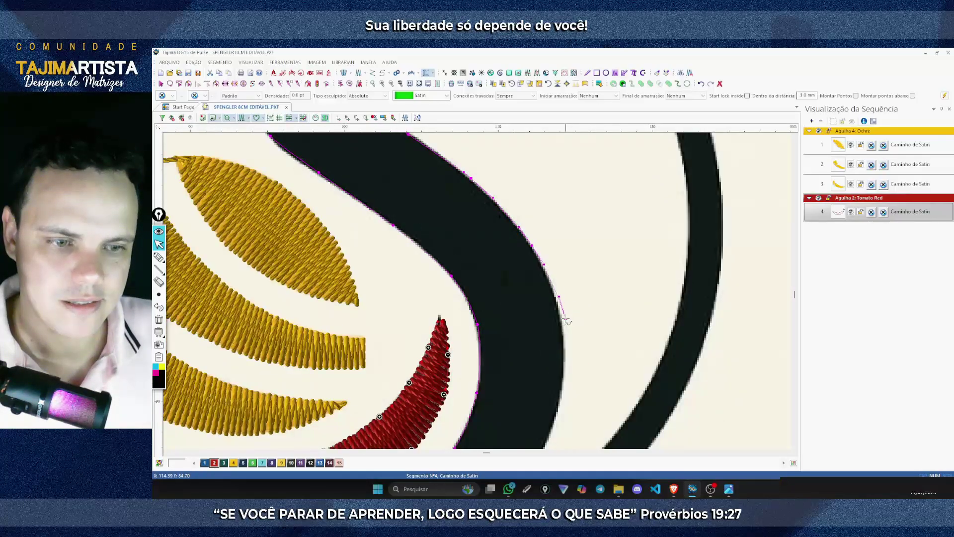
{"action": "scroll", "coordinate": [565, 318], "scroll_direction": "down", "scroll_amount": 2}
{"action": "left_click", "coordinate": [564, 282]}
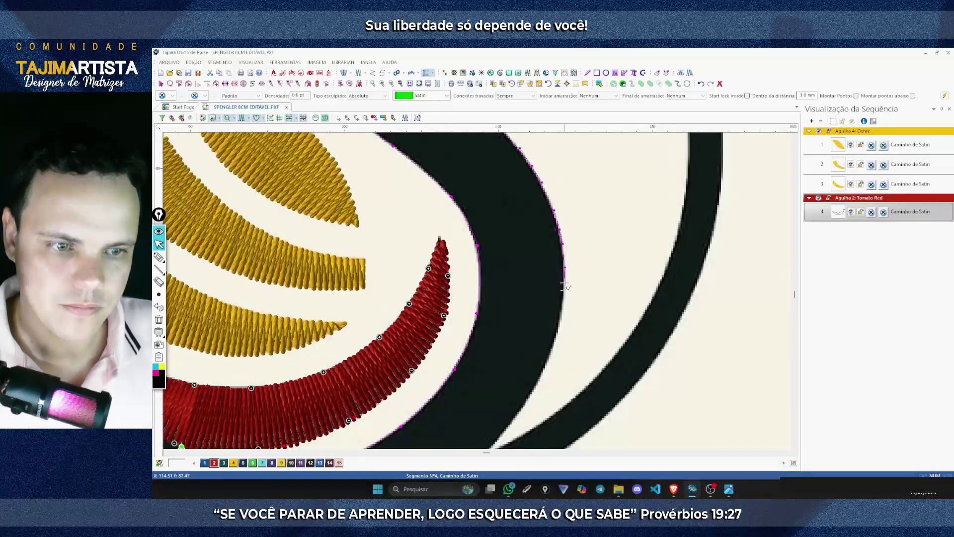
Trace the S down to its junction with the circle, run through the dark band and close the outline, about 21.1 by 41.0 mm
{"action": "scroll", "coordinate": [558, 282], "scroll_direction": "down", "scroll_amount": 1}
{"action": "left_click", "coordinate": [549, 279]}
{"action": "left_click", "coordinate": [522, 329]}
{"action": "left_click", "coordinate": [487, 372]}
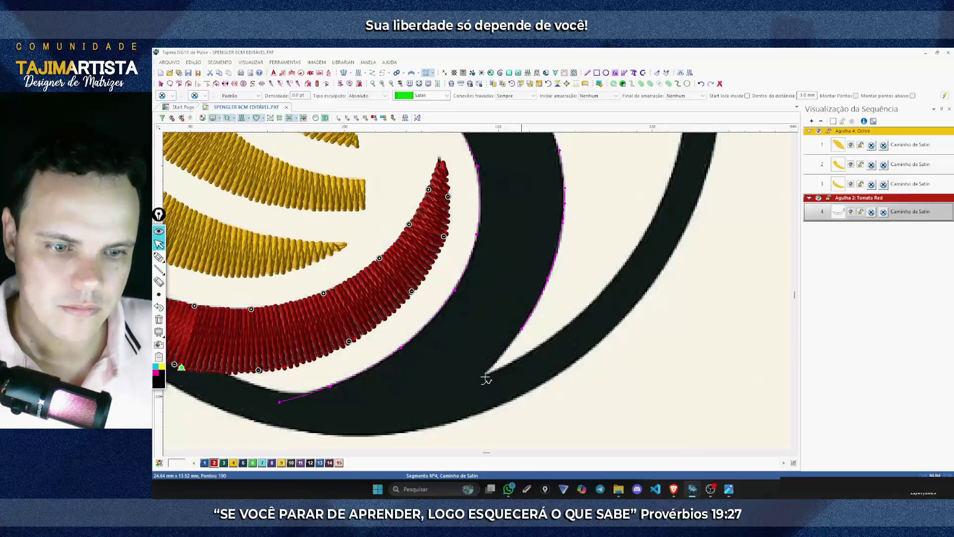
{"action": "left_click", "coordinate": [469, 392]}
{"action": "left_click", "coordinate": [429, 411]}
{"action": "left_click", "coordinate": [364, 414]}
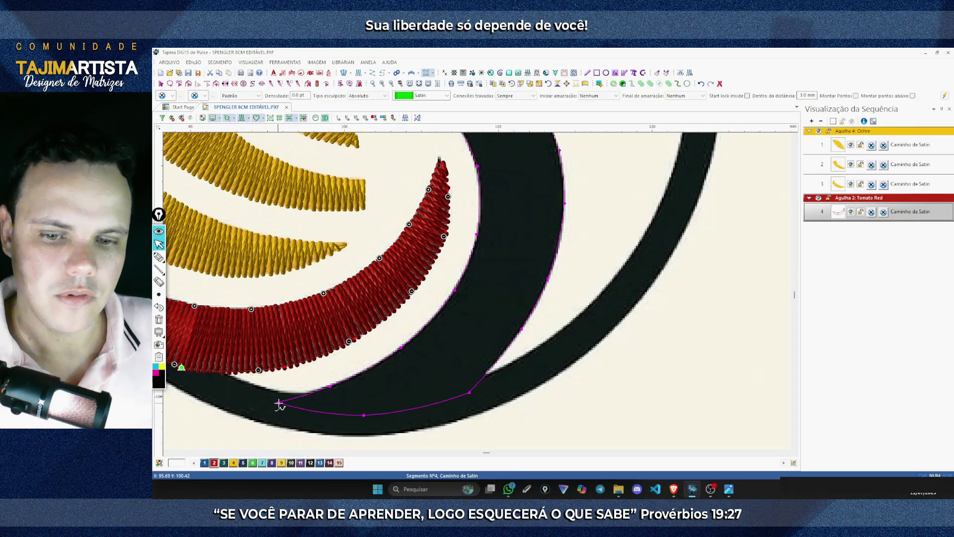
{"action": "left_click", "coordinate": [279, 401]}
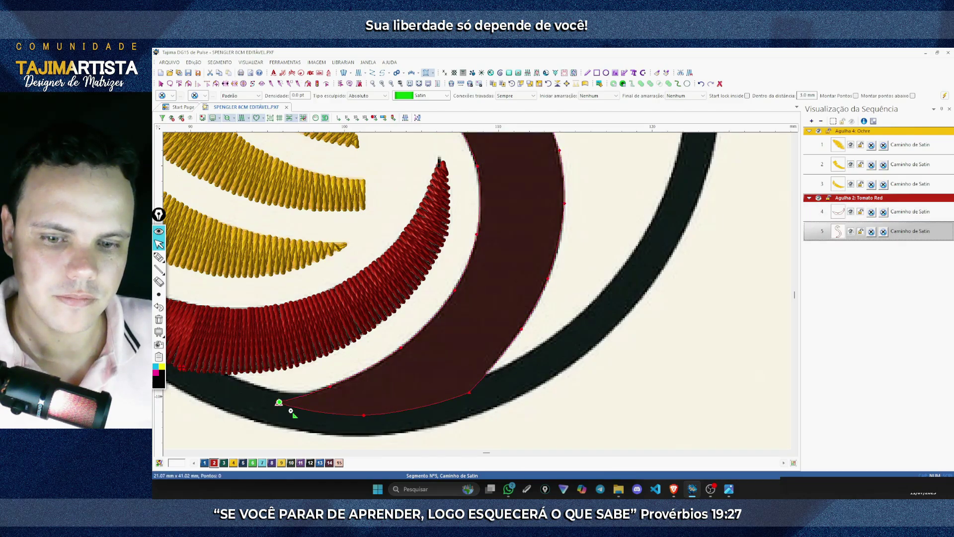
Keep the S's start point at its lower tip and place stitch direction lines along the lower curve and diagonal
{"action": "scroll", "coordinate": [308, 422], "scroll_direction": "left", "scroll_amount": 3}
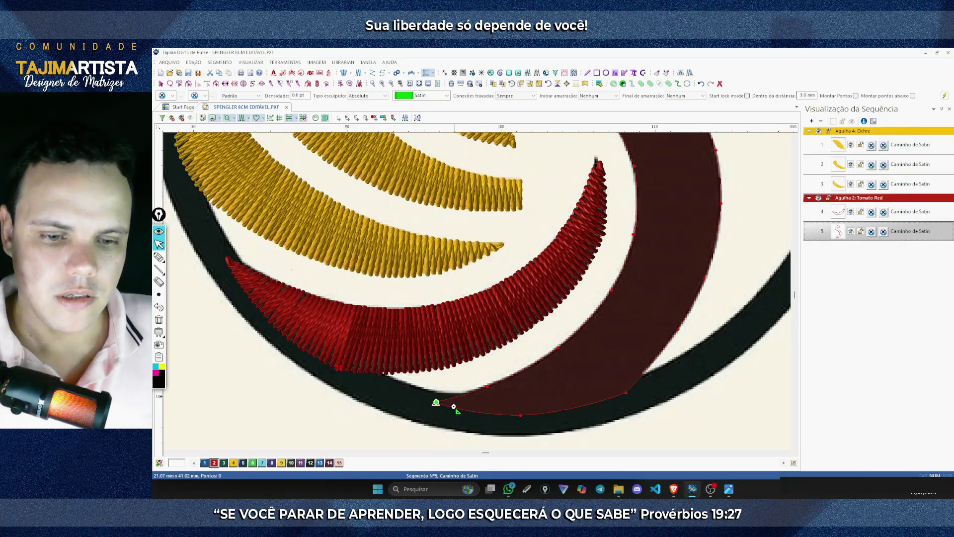
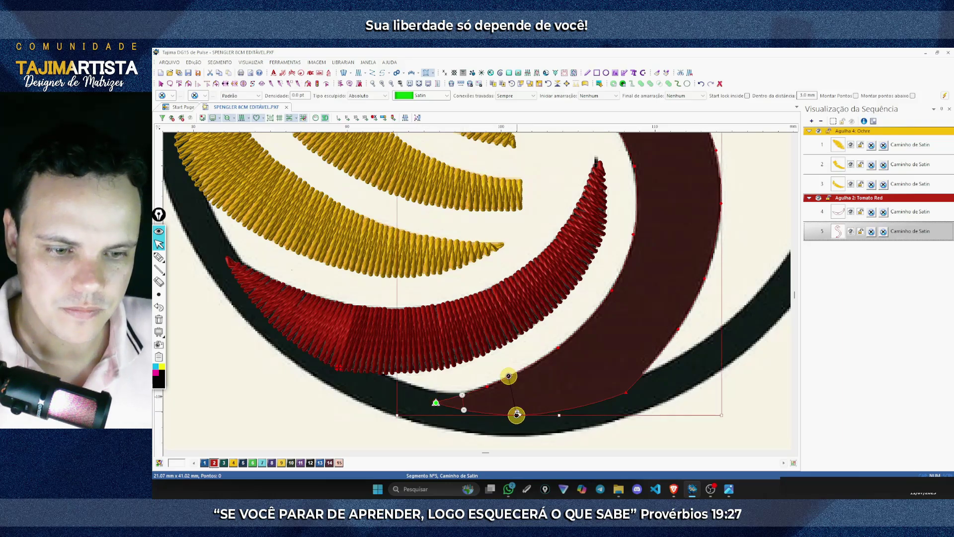
{"action": "scroll", "coordinate": [634, 344], "scroll_direction": "up", "scroll_amount": 1}
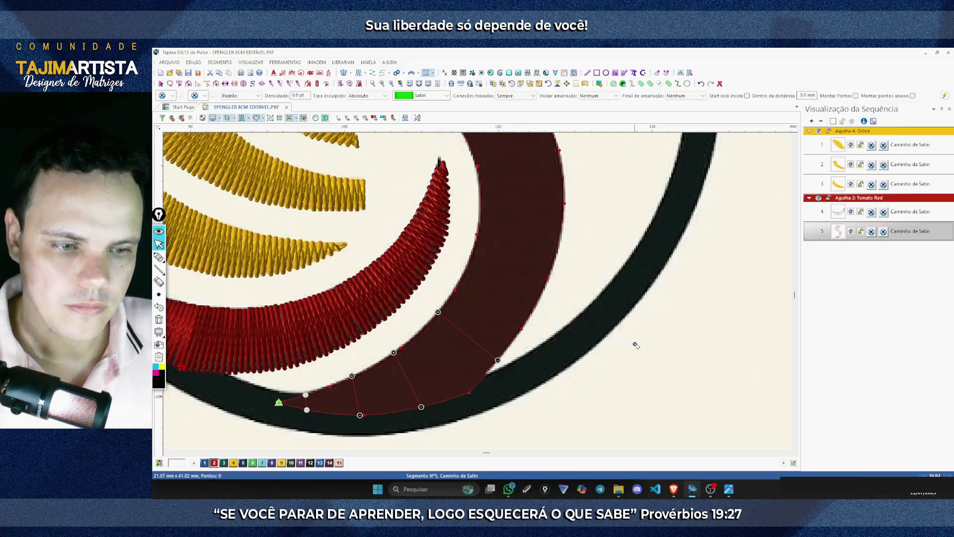
{"action": "scroll", "coordinate": [514, 335], "scroll_direction": "up", "scroll_amount": 1}
{"action": "scroll", "coordinate": [553, 329], "scroll_direction": "up", "scroll_amount": 1}
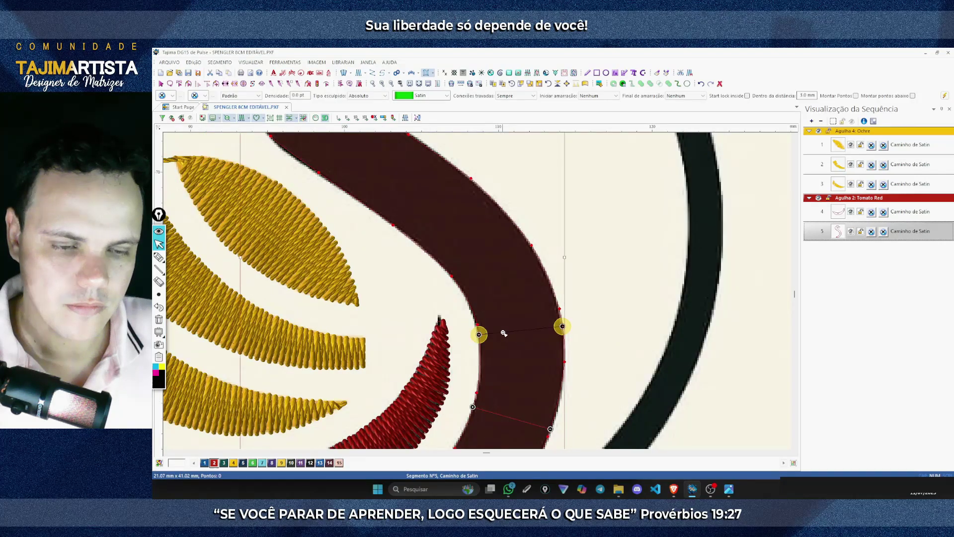
{"action": "scroll", "coordinate": [517, 322], "scroll_direction": "up", "scroll_amount": 1}
{"action": "scroll", "coordinate": [388, 305], "scroll_direction": "up", "scroll_amount": 1}
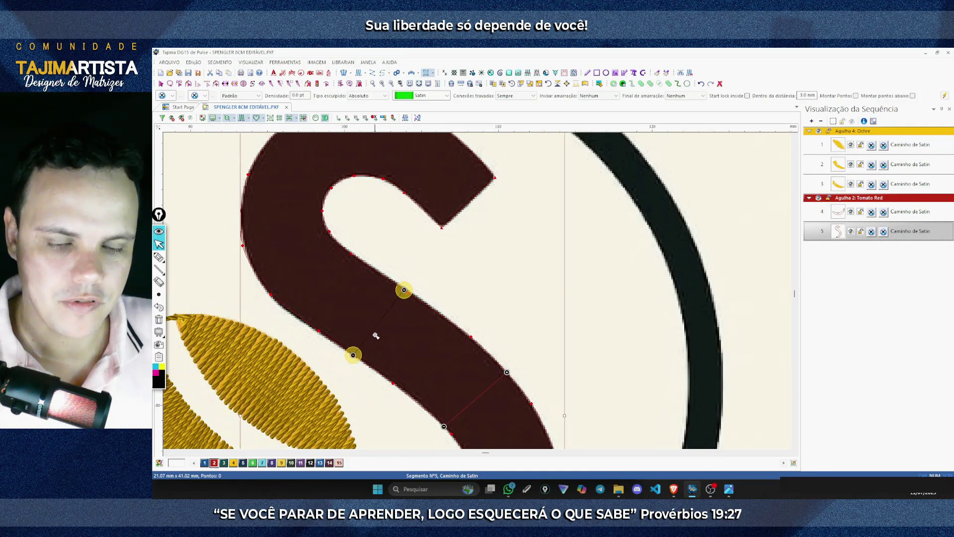
{"action": "scroll", "coordinate": [375, 334], "scroll_direction": "up", "scroll_amount": 1}
{"action": "scroll", "coordinate": [443, 305], "scroll_direction": "up", "scroll_amount": 1}
Add four stitch direction lines around the S's upper bowl, from its outer side to the crown
{"action": "left_click", "coordinate": [397, 308]}
{"action": "left_click", "coordinate": [481, 301]}
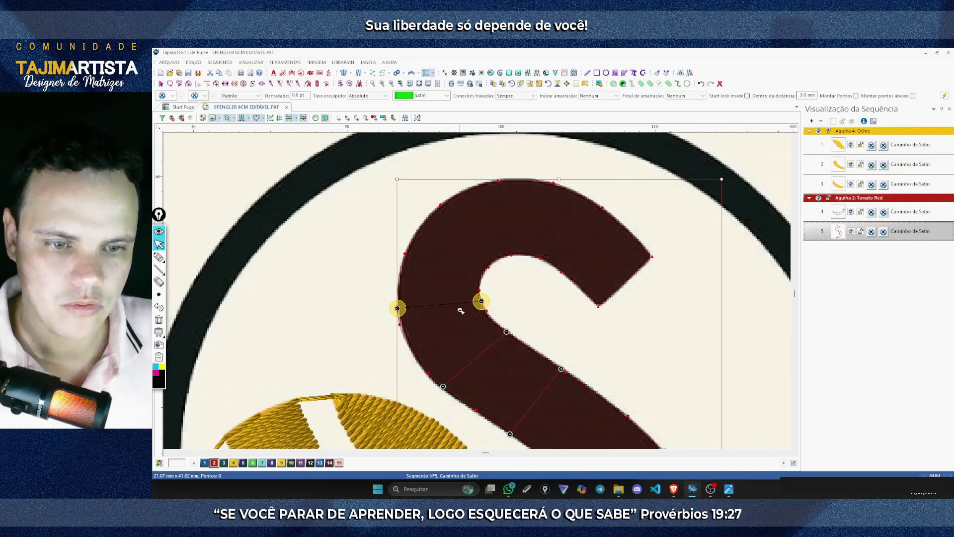
{"action": "left_click", "coordinate": [418, 230]}
{"action": "left_click", "coordinate": [483, 273]}
{"action": "left_click", "coordinate": [479, 185]}
{"action": "left_click", "coordinate": [500, 258]}
{"action": "left_click", "coordinate": [547, 181]}
{"action": "left_click", "coordinate": [533, 255]}
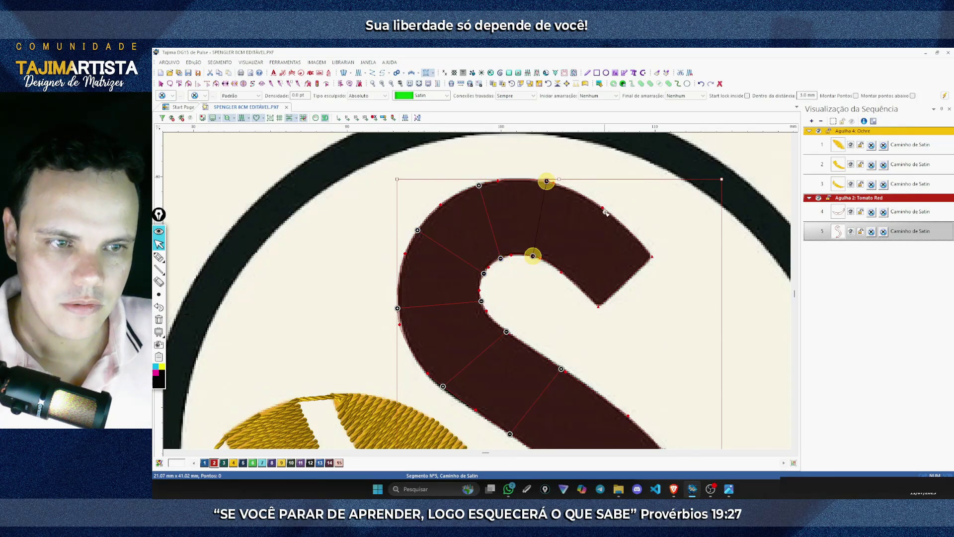
Add the last stitch direction lines across the S's upper arm, finishing along its squared end
{"action": "left_click", "coordinate": [606, 209]}
{"action": "left_click", "coordinate": [561, 272]}
{"action": "left_click", "coordinate": [628, 229]}
{"action": "left_click", "coordinate": [599, 307]}
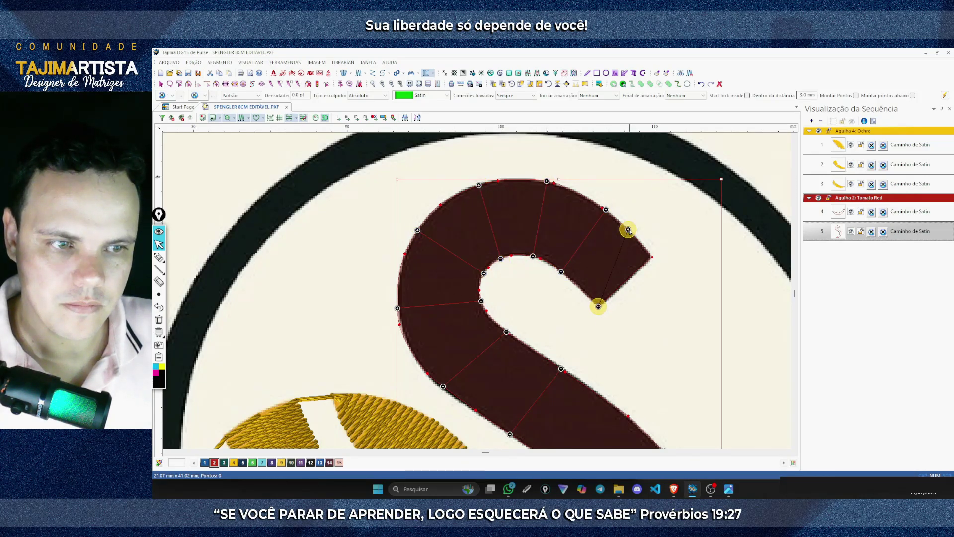
{"action": "left_click", "coordinate": [651, 256]}
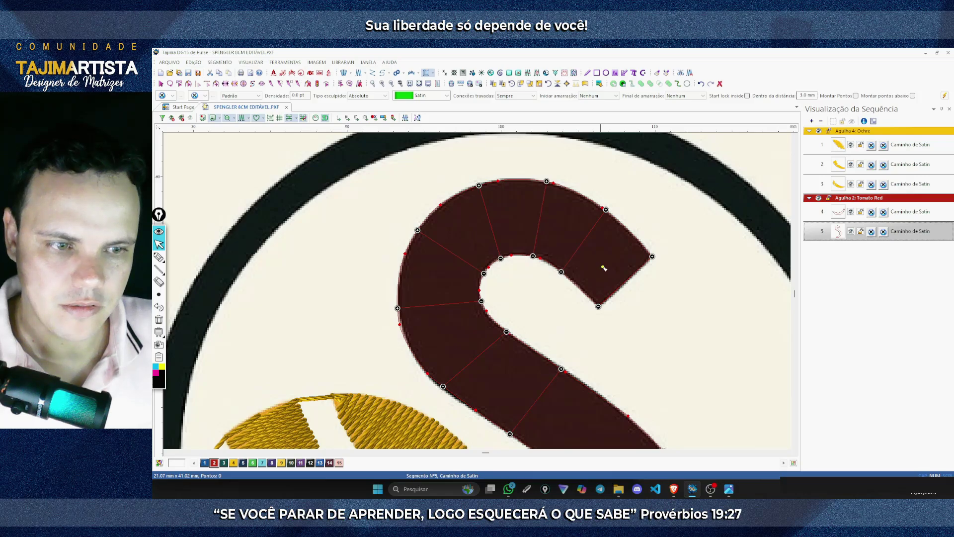
Generate the S emblem's satin stitches and leave the segment deselected in a view of the whole logo
{"action": "key", "text": "Return"}
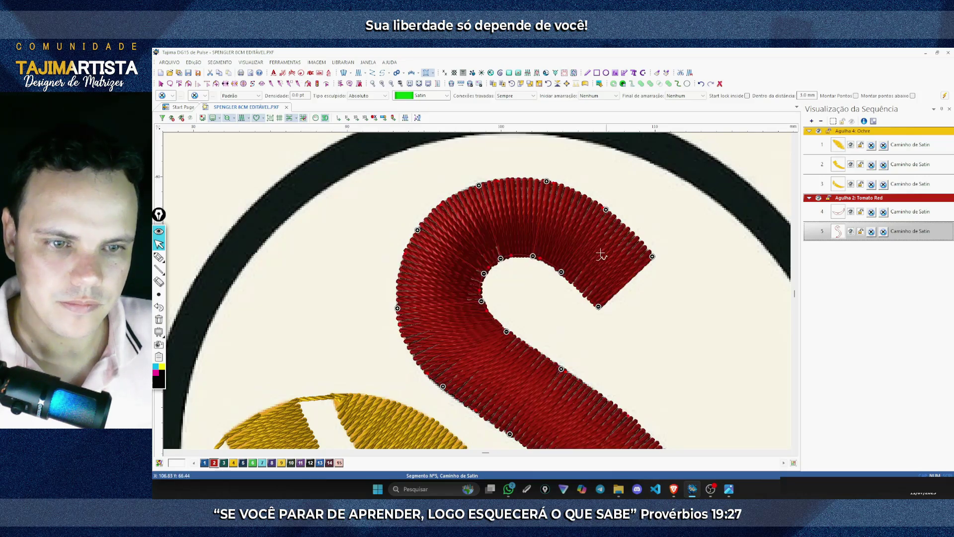
{"action": "left_click", "coordinate": [392, 84]}
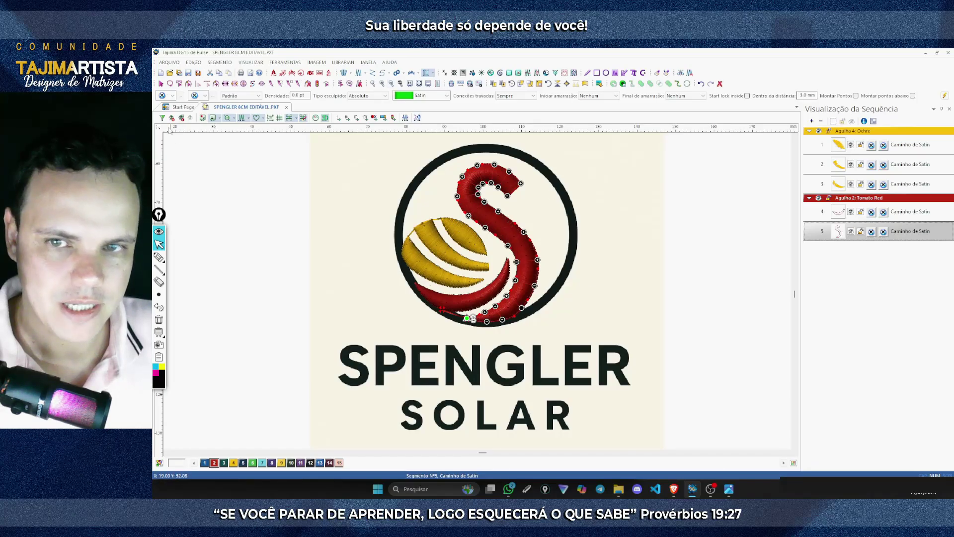
{"action": "key", "text": "Escape"}
{"action": "left_click", "coordinate": [585, 214]}
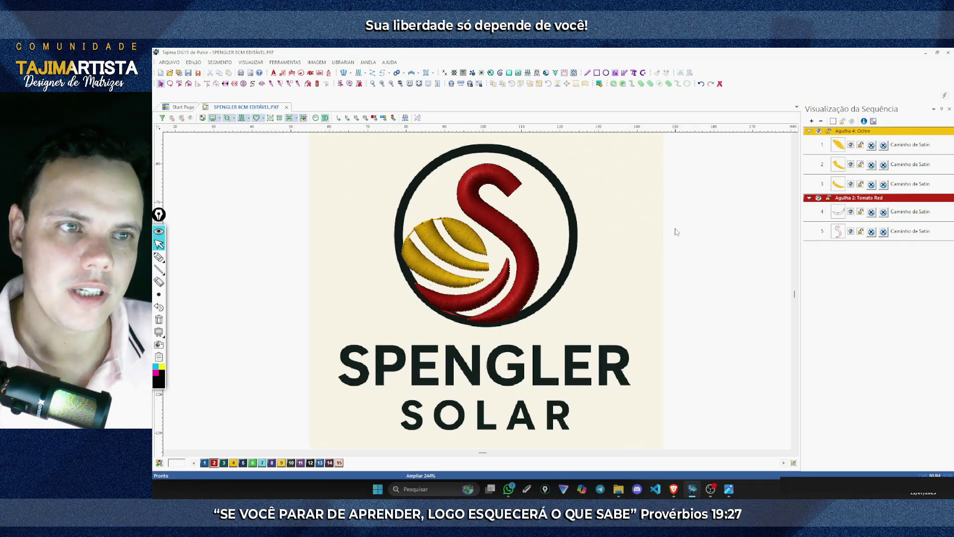
Draw an ellipse art shape over the dark ring around the emblem, about 48.5 by 45.0 mm
{"action": "left_click", "coordinate": [607, 73]}
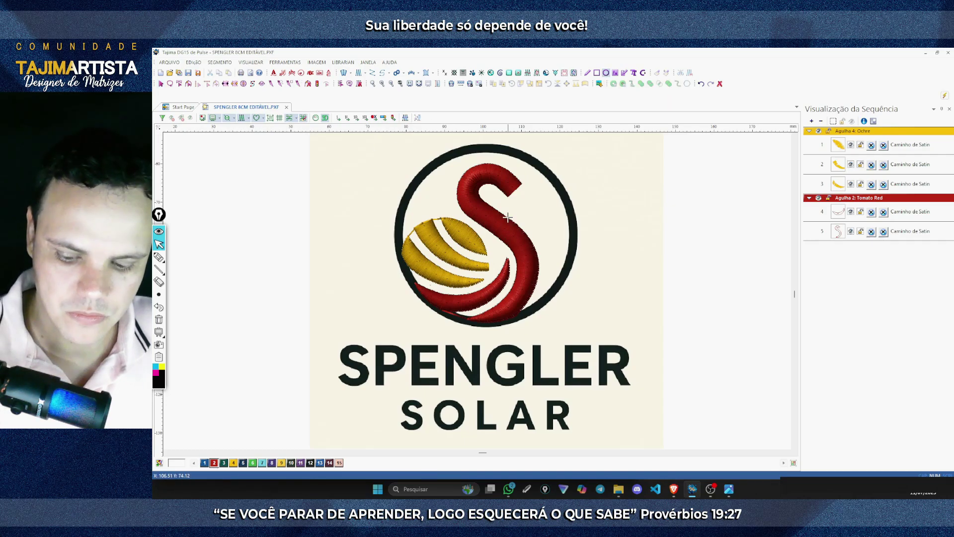
{"action": "key", "text": "z"}
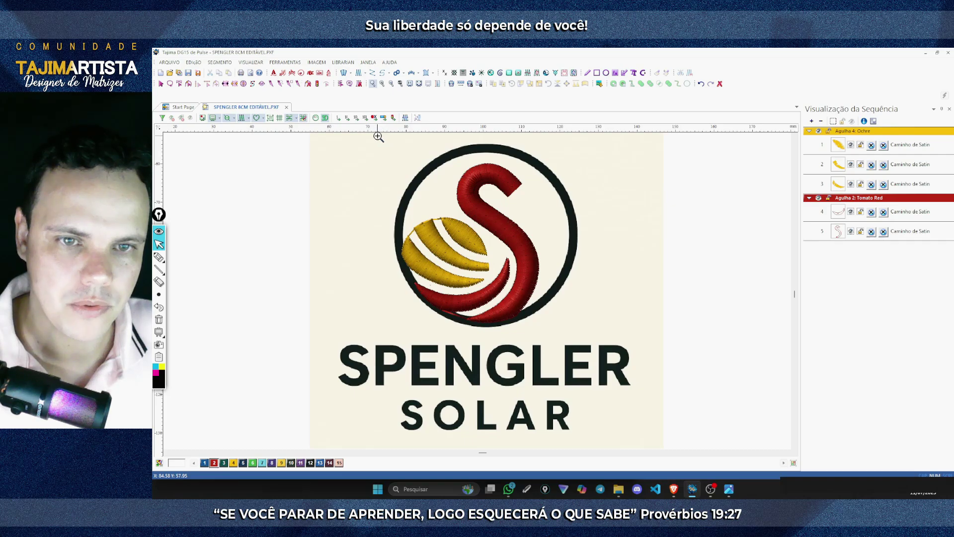
{"action": "left_click_drag", "start_coordinate": [377, 136], "coordinate": [589, 337]}
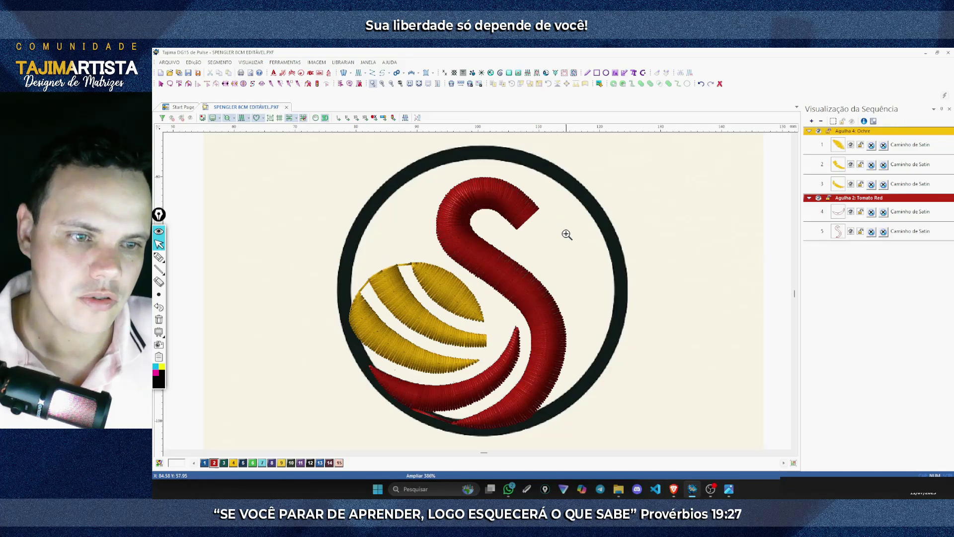
{"action": "key", "text": "Escape"}
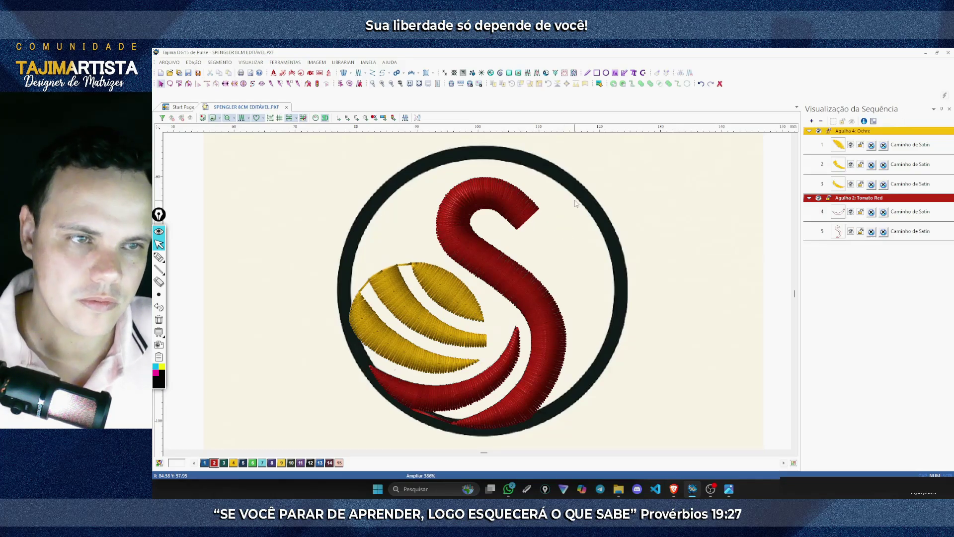
{"action": "left_click", "coordinate": [606, 73]}
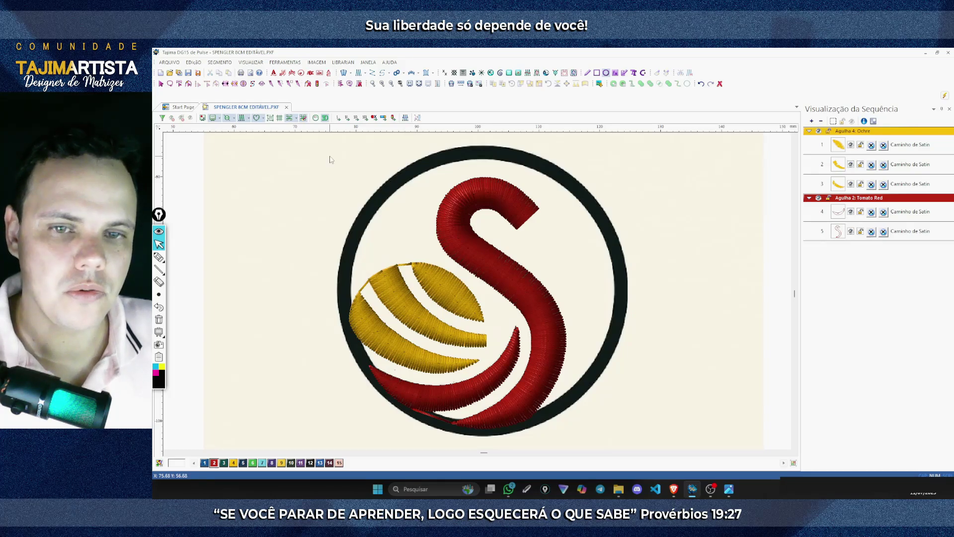
{"action": "left_click_drag", "start_coordinate": [330, 159], "coordinate": [625, 431]}
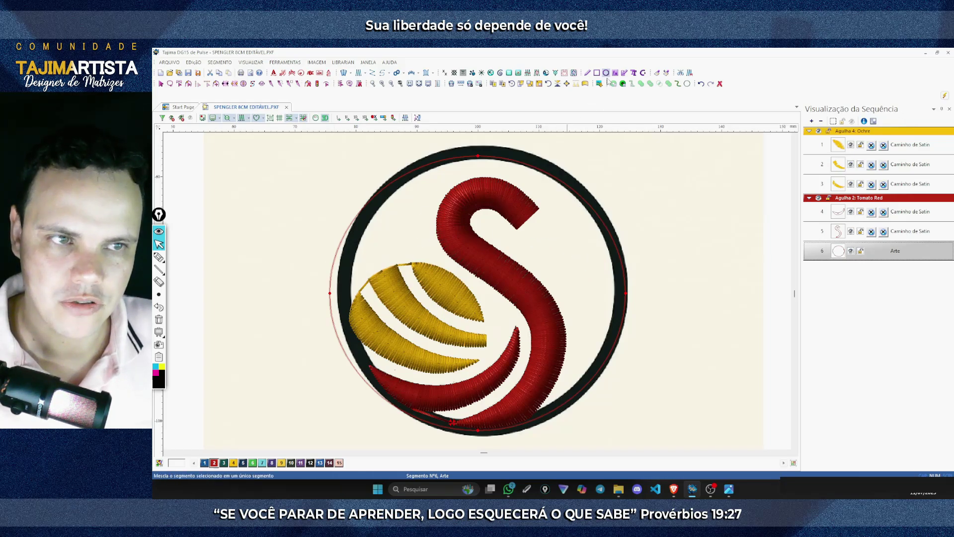
{"action": "key", "text": "Escape"}
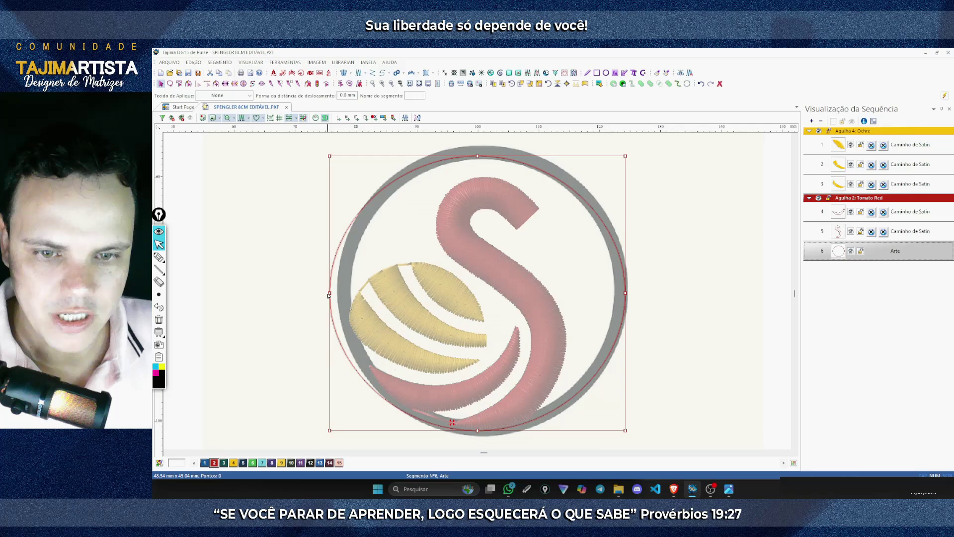
Resize the ellipse to follow the middle of the dark ring, about 45.6 by 45.7 mm
{"action": "left_click_drag", "start_coordinate": [326, 295], "coordinate": [339, 293]}
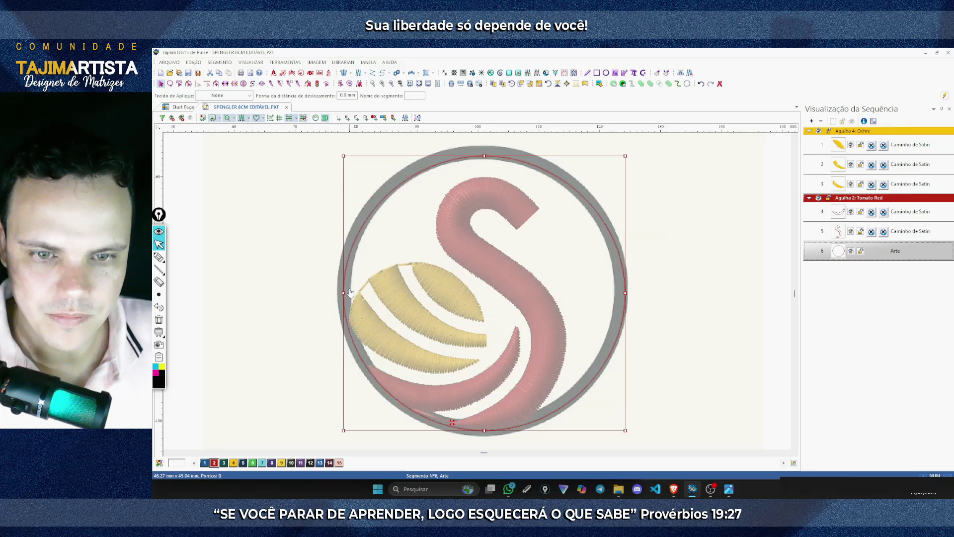
{"action": "scroll", "coordinate": [394, 286], "scroll_direction": "up", "scroll_amount": 2}
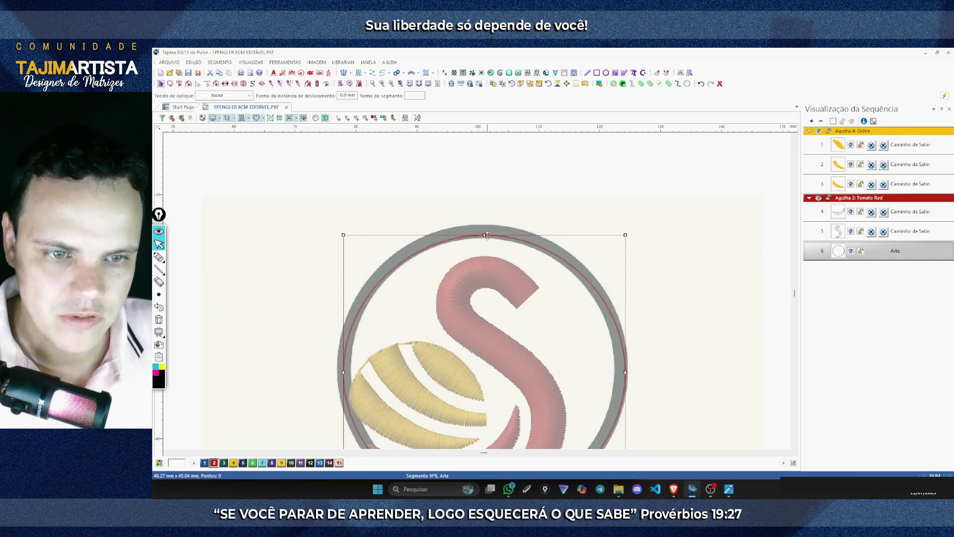
{"action": "left_click_drag", "start_coordinate": [486, 235], "coordinate": [487, 233]}
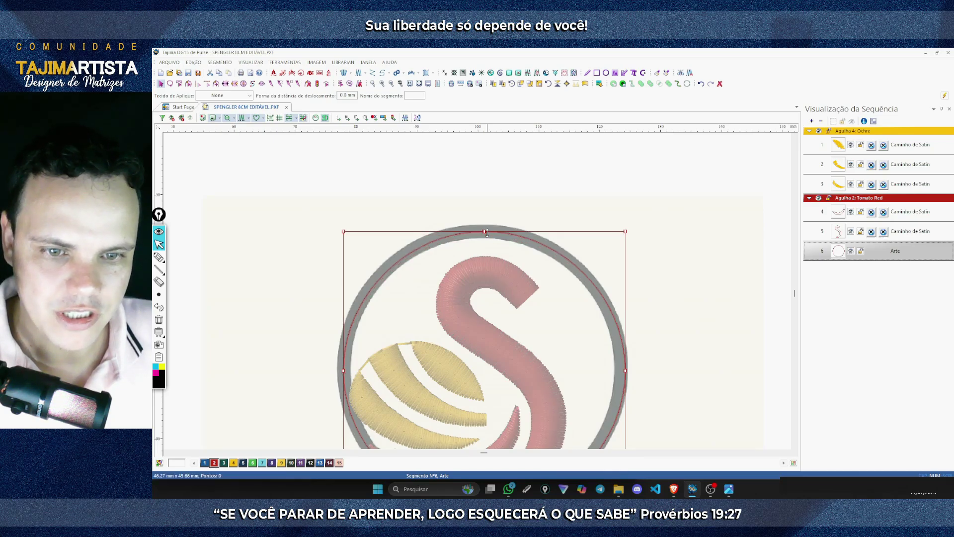
{"action": "scroll", "coordinate": [486, 232], "scroll_direction": "down", "scroll_amount": 2}
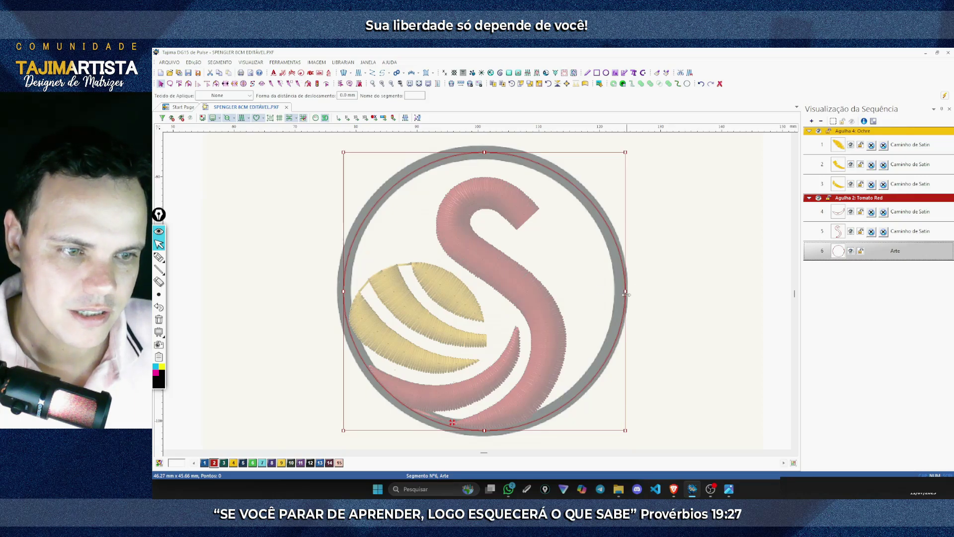
{"action": "left_click_drag", "start_coordinate": [626, 294], "coordinate": [624, 296]}
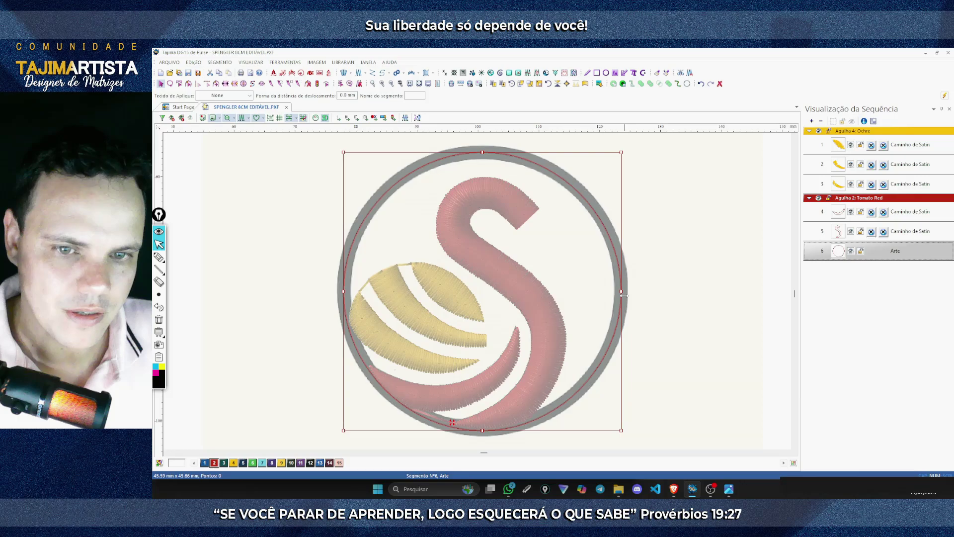
{"action": "scroll", "coordinate": [621, 308], "scroll_direction": "down", "scroll_amount": 2}
{"action": "scroll", "coordinate": [567, 338], "scroll_direction": "up", "scroll_amount": 2}
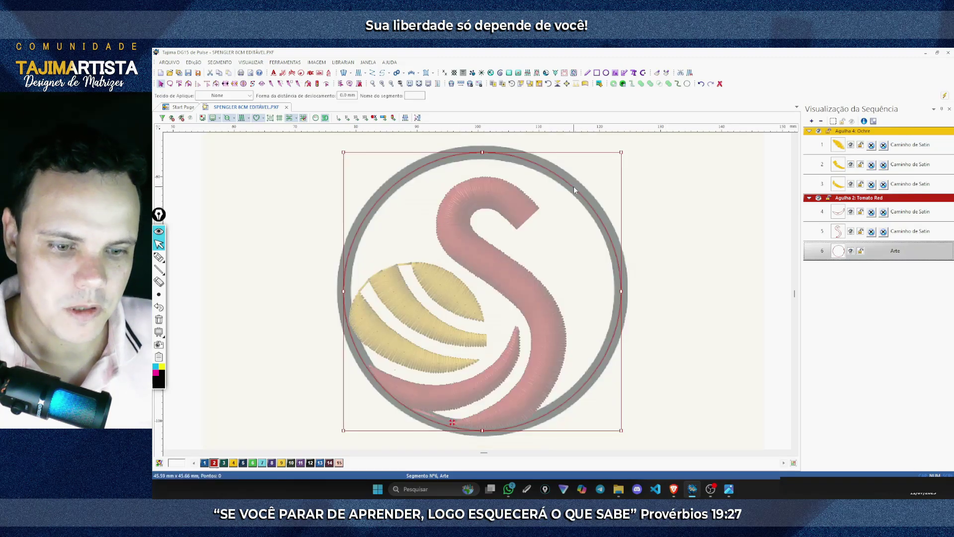
Convert the circle to a Steil segment and place its end point at the ring's lower-left side, beside the crescent's tip
{"action": "right_click", "coordinate": [553, 256]}
{"action": "mouse_move", "coordinate": [626, 372]}
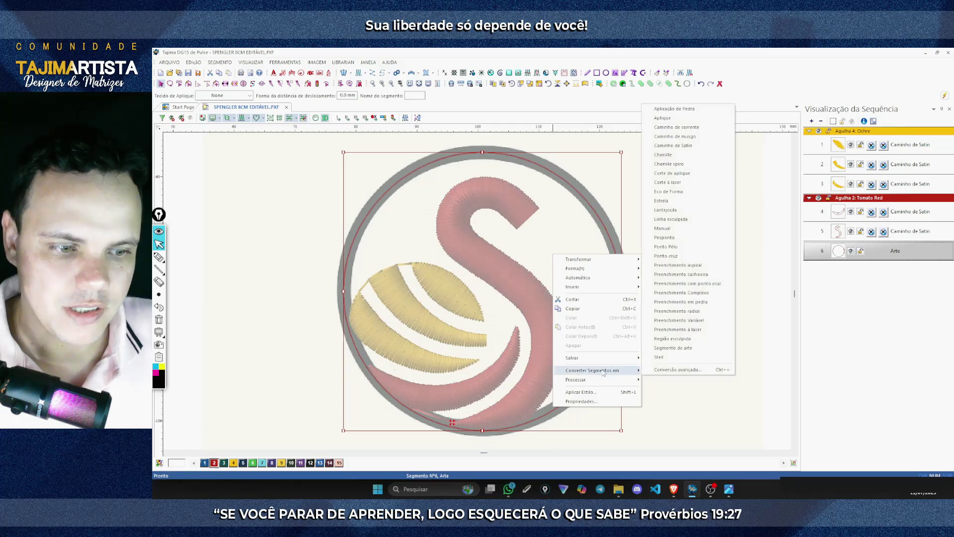
{"action": "left_click", "coordinate": [659, 357]}
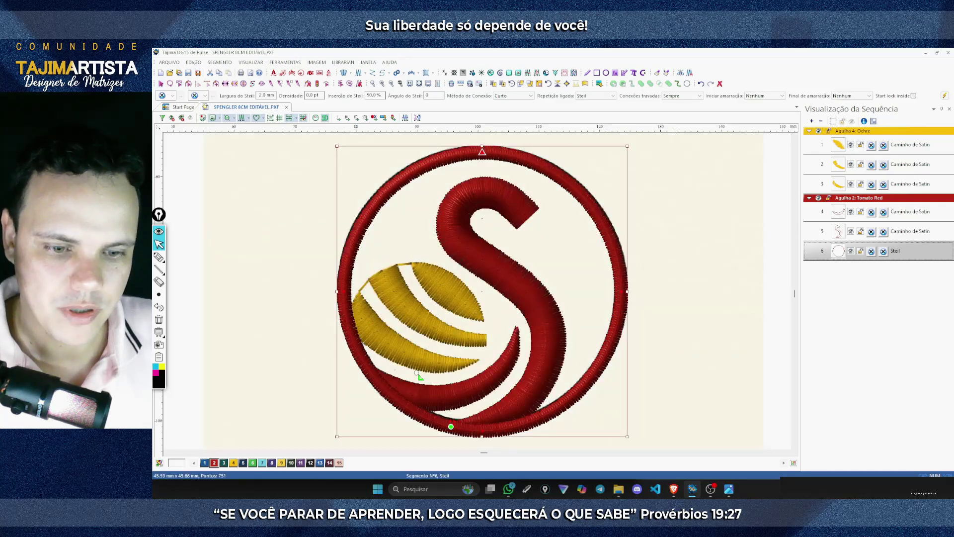
{"action": "scroll", "coordinate": [699, 351], "scroll_direction": "down", "scroll_amount": 2}
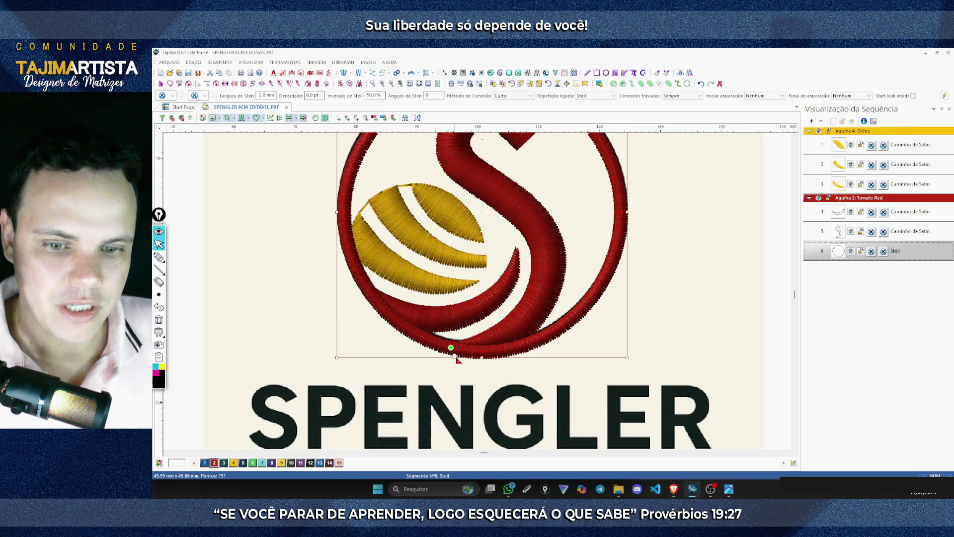
{"action": "left_click_drag", "start_coordinate": [360, 304], "coordinate": [371, 294]}
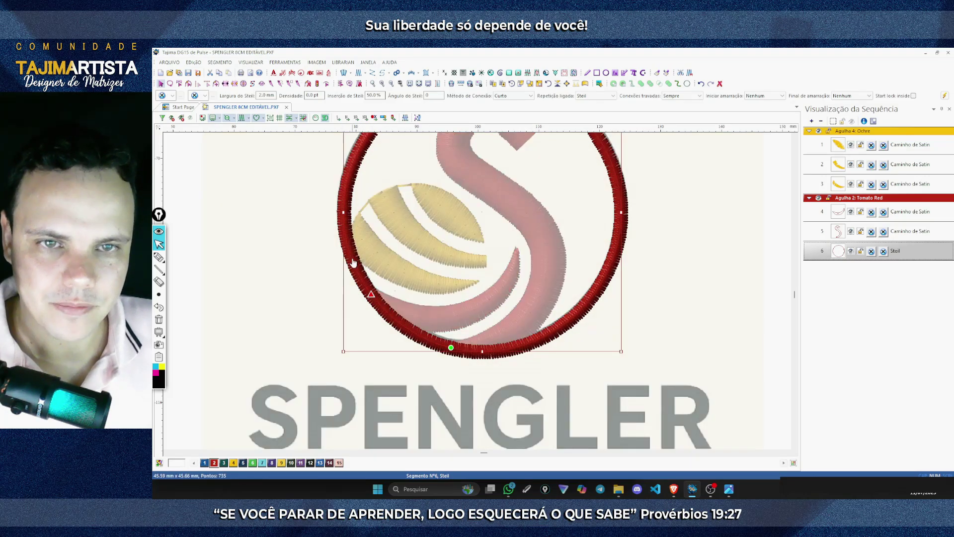
Sketch a freehand annotation from the ring's end point to the first letter of SPENGLER, and clear it
{"action": "left_click", "coordinate": [158, 257]}
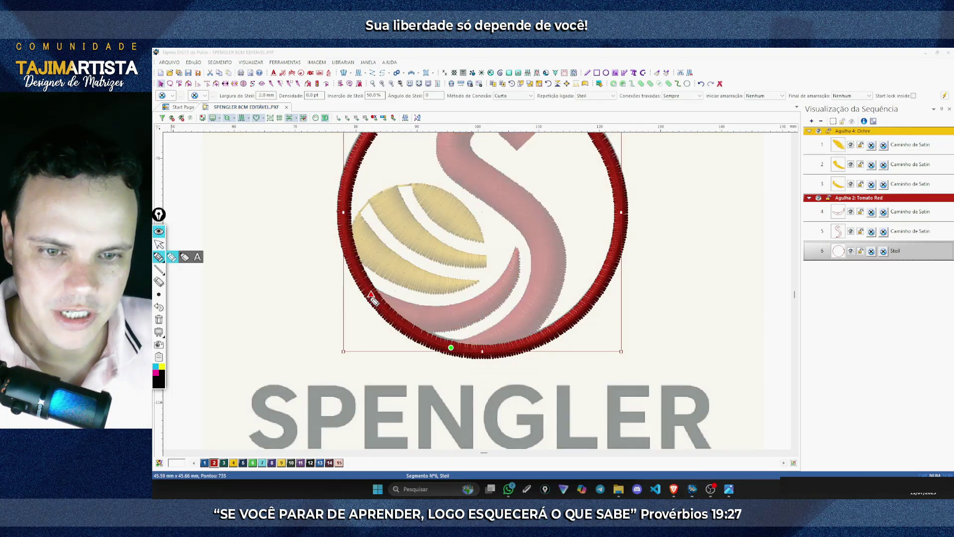
{"action": "mouse_move", "coordinate": [372, 296]}
{"action": "left_mouse_down"}
{"action": "mouse_move", "coordinate": [315, 363]}
{"action": "mouse_move", "coordinate": [280, 381]}
{"action": "left_mouse_up"}
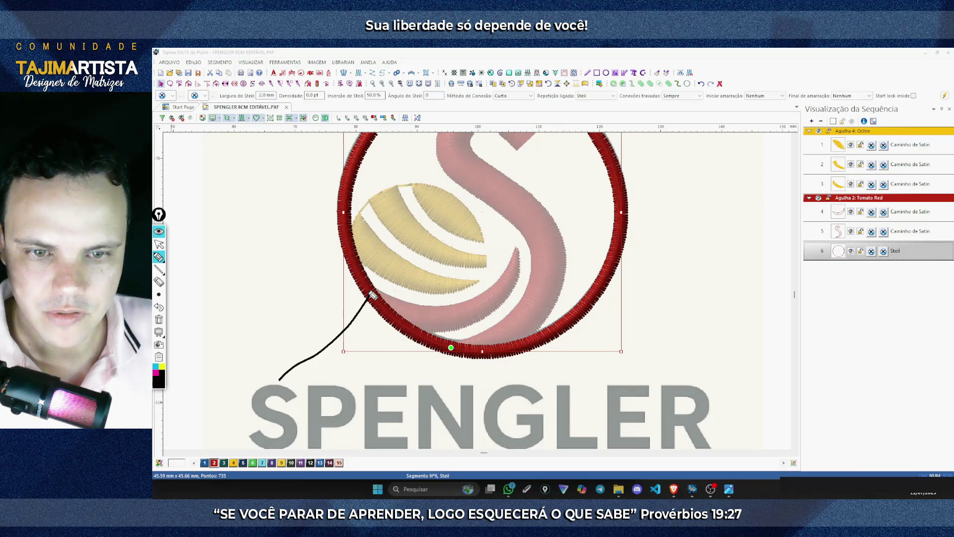
{"action": "left_click", "coordinate": [403, 345]}
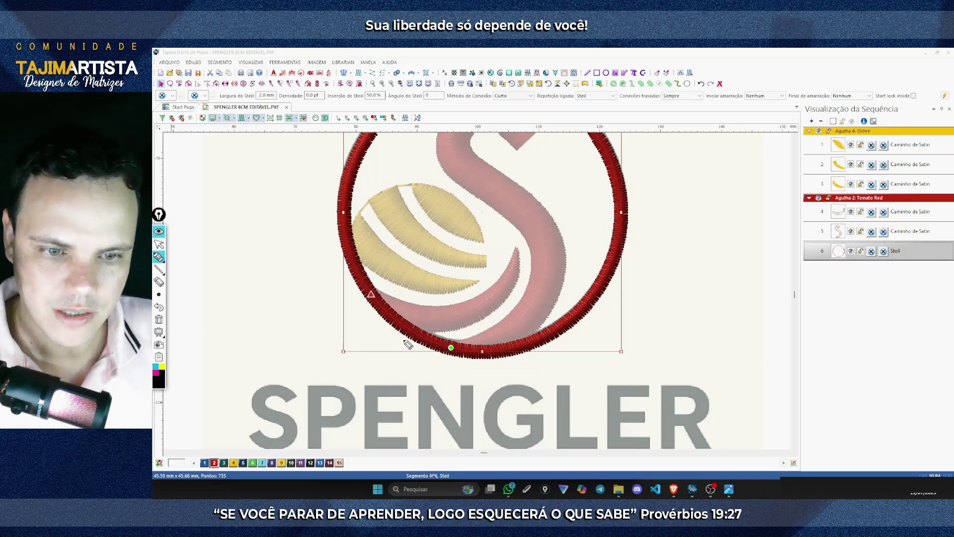
{"action": "left_click", "coordinate": [159, 244]}
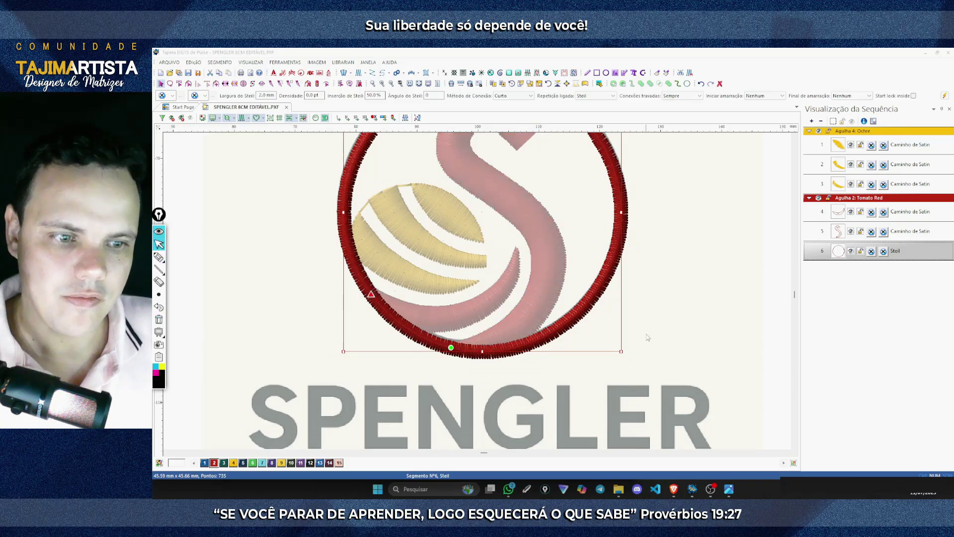
{"action": "left_click", "coordinate": [689, 291]}
{"action": "scroll", "coordinate": [687, 282], "scroll_direction": "up", "scroll_amount": 2}
{"action": "scroll", "coordinate": [700, 272], "scroll_direction": "down", "scroll_amount": 2}
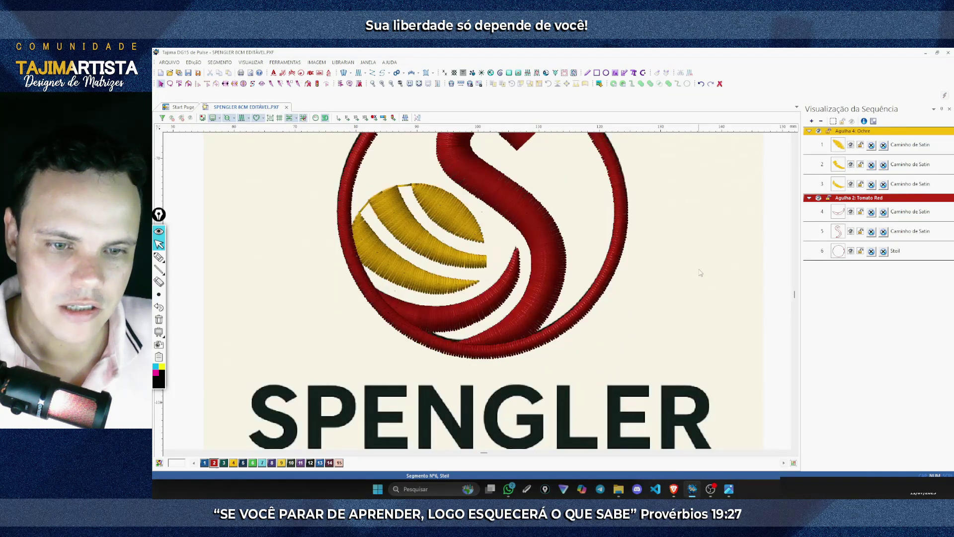
Set the ring's Steil width to 2.5 mm and deselect the ring
{"action": "left_click", "coordinate": [561, 328]}
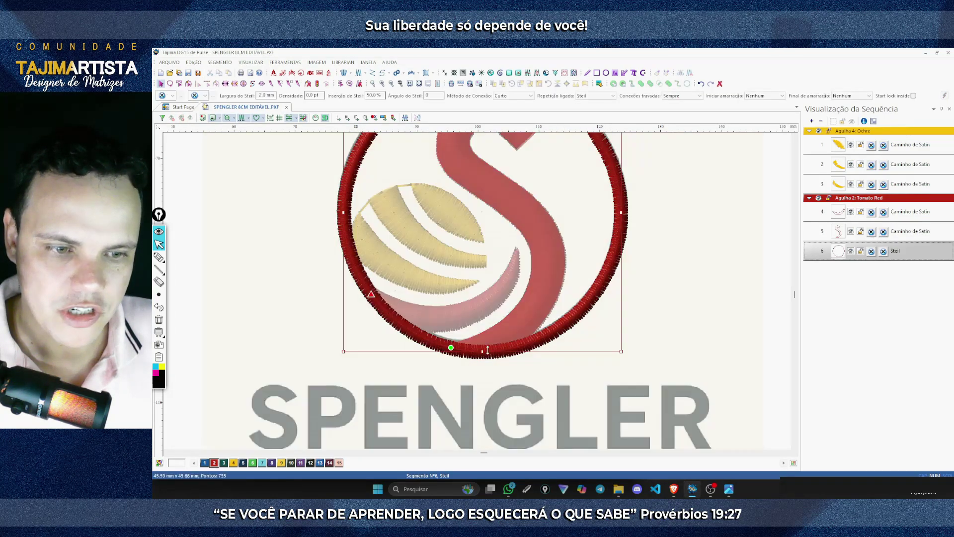
{"action": "scroll", "coordinate": [570, 335], "scroll_direction": "up", "scroll_amount": 2}
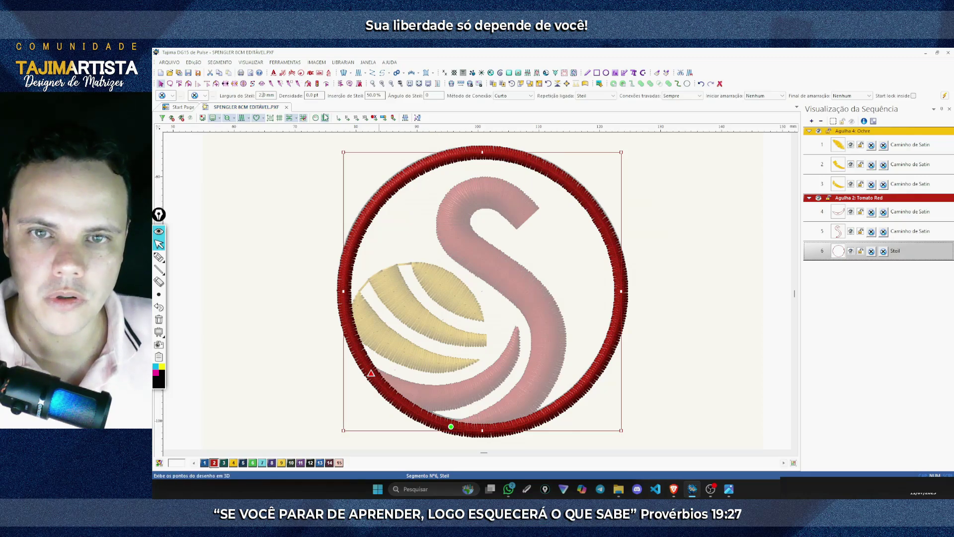
{"action": "key", "text": "BackSpace"}
{"action": "type", "text": "5"}
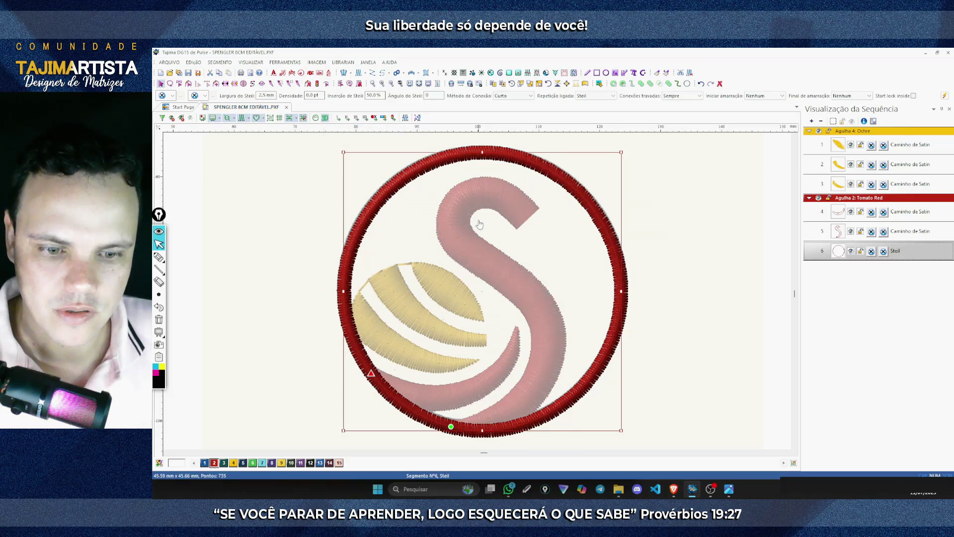
{"action": "key", "text": "Return"}
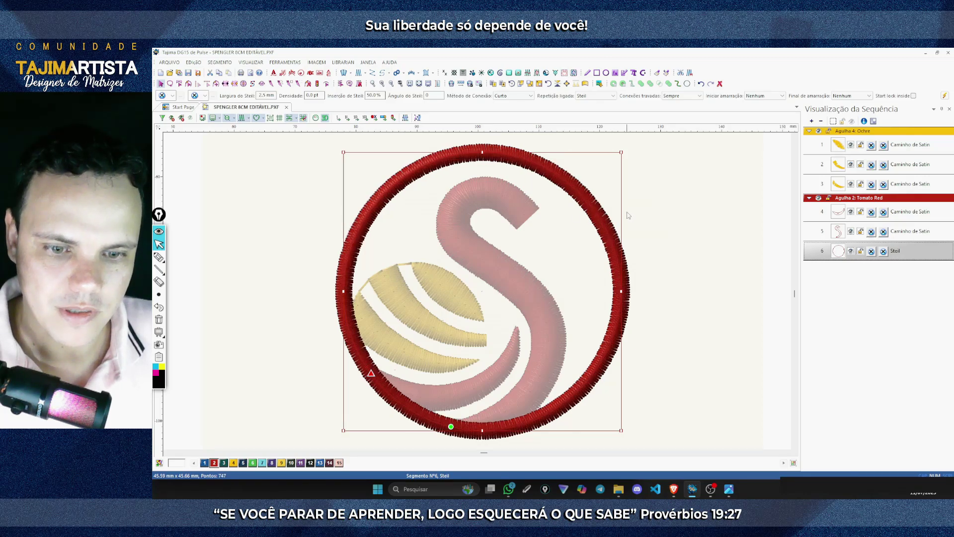
{"action": "left_click", "coordinate": [669, 220]}
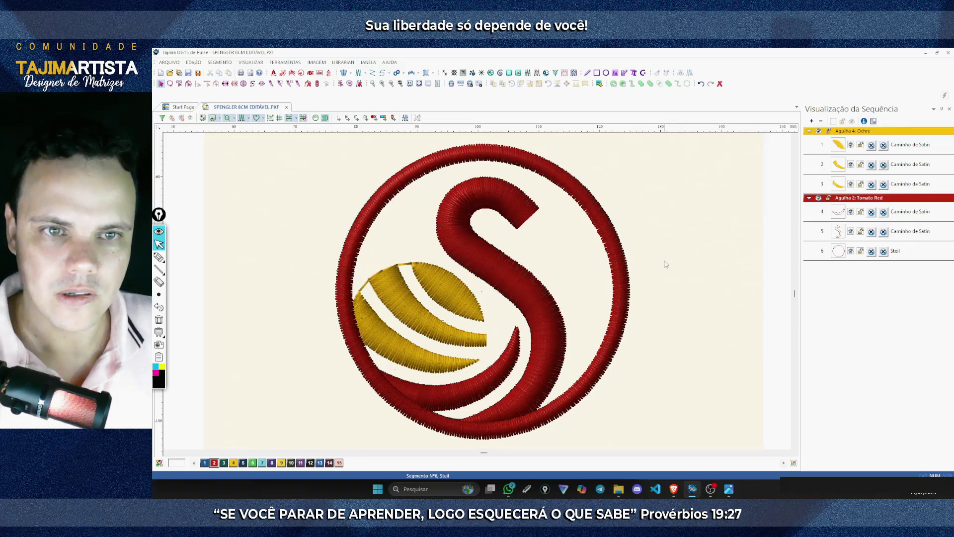
Compare the whole stitched emblem with the background artwork hidden and shown, and examine the SPENGLER lettering area
{"action": "left_click", "coordinate": [391, 84]}
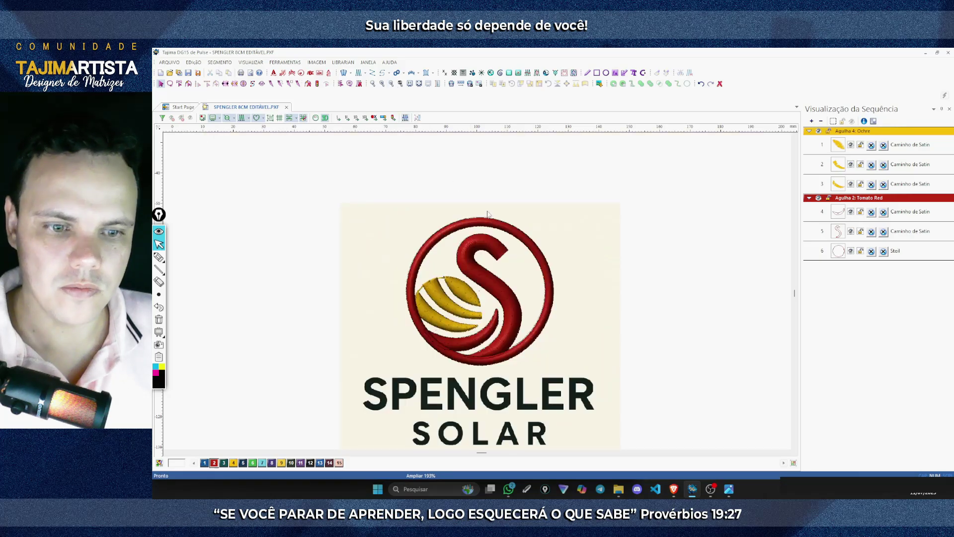
{"action": "scroll", "coordinate": [488, 214], "scroll_direction": "down", "scroll_amount": 3}
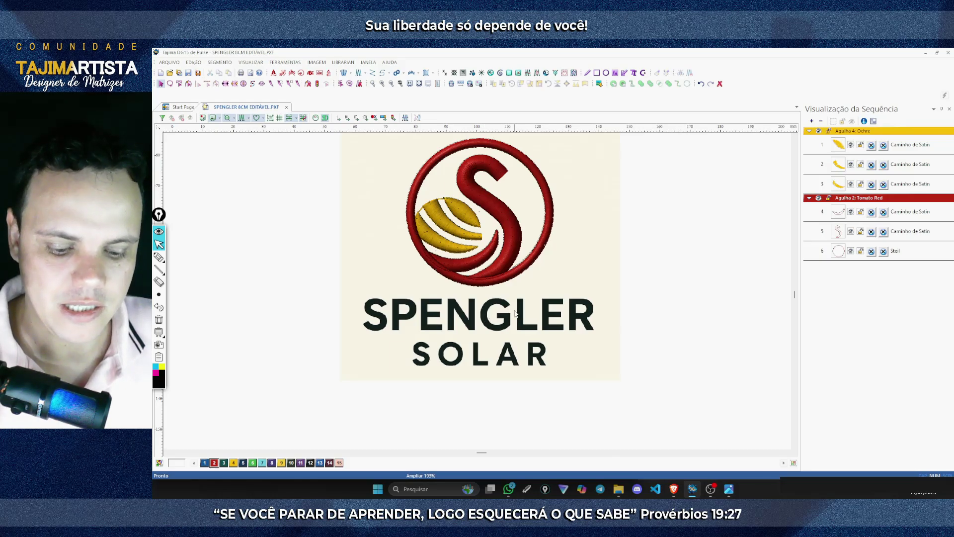
{"action": "key", "text": "i"}
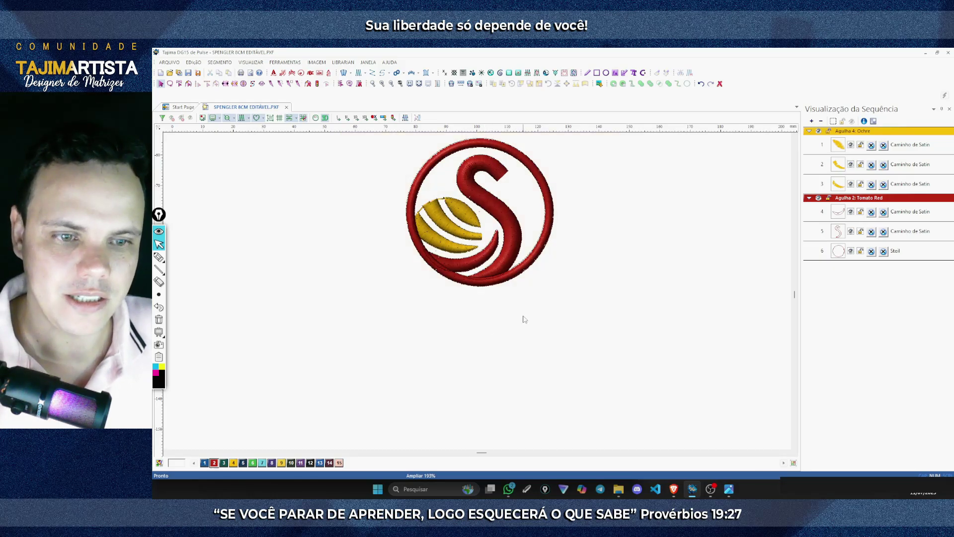
{"action": "key", "text": "i"}
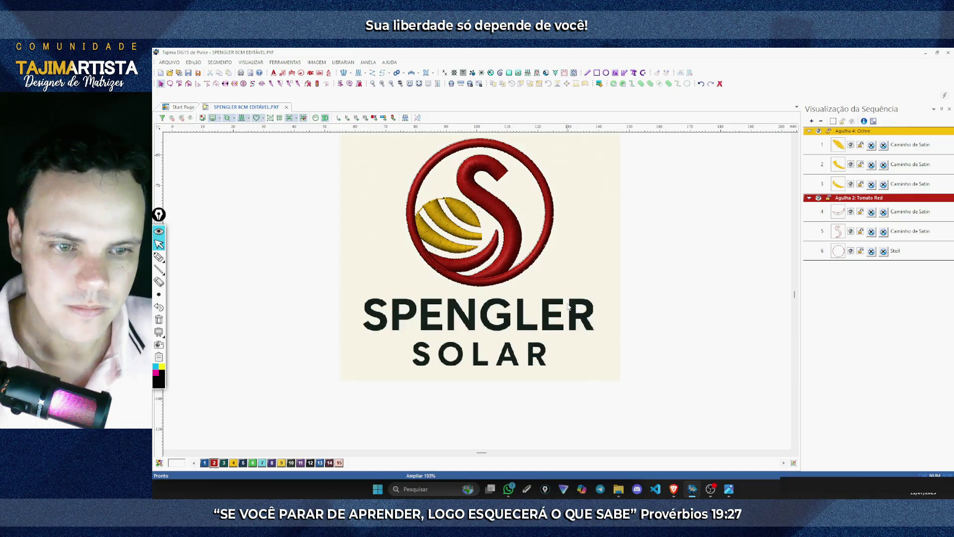
{"action": "left_click_drag", "start_coordinate": [608, 332], "coordinate": [387, 260]}
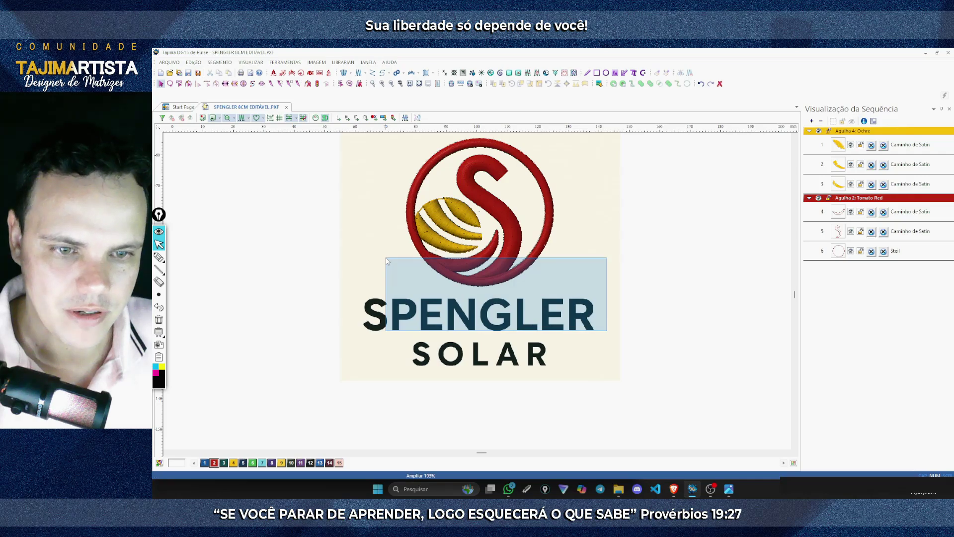
Recolour the crescent, S and ring to needle 12 Jet Black, compare the emblem without the artwork, and save the design
{"action": "left_click", "coordinate": [310, 463]}
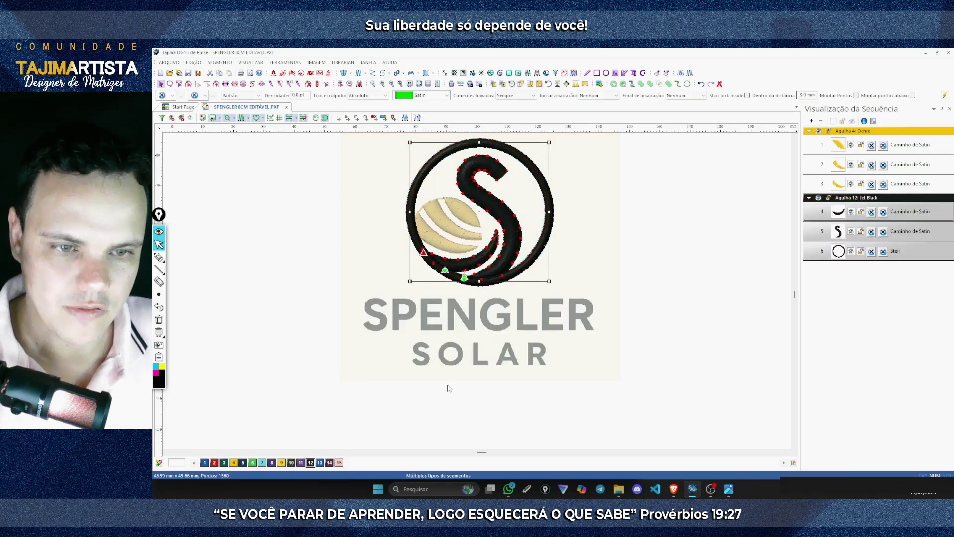
{"action": "key", "text": "F11"}
{"action": "left_click", "coordinate": [571, 343]}
{"action": "scroll", "coordinate": [623, 273], "scroll_direction": "up", "scroll_amount": 3}
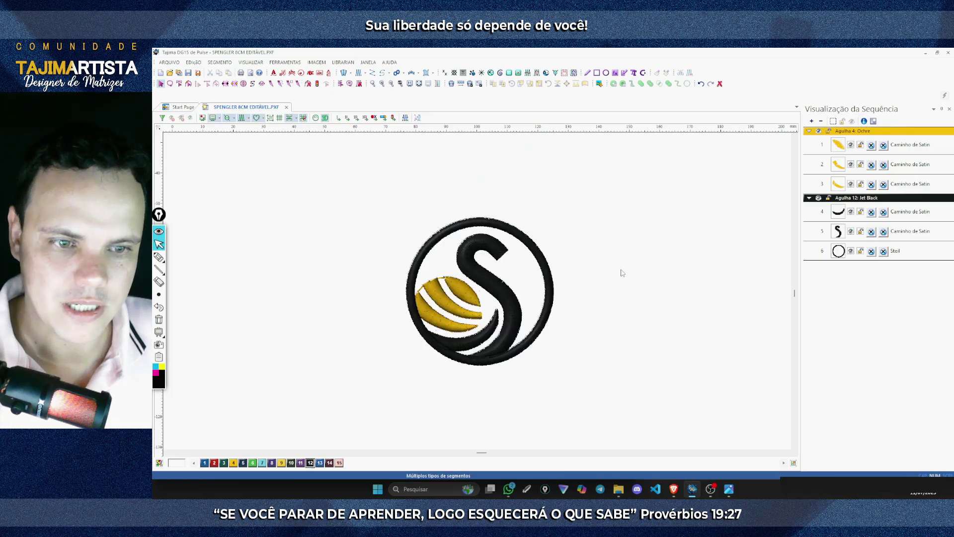
{"action": "key", "text": "F11"}
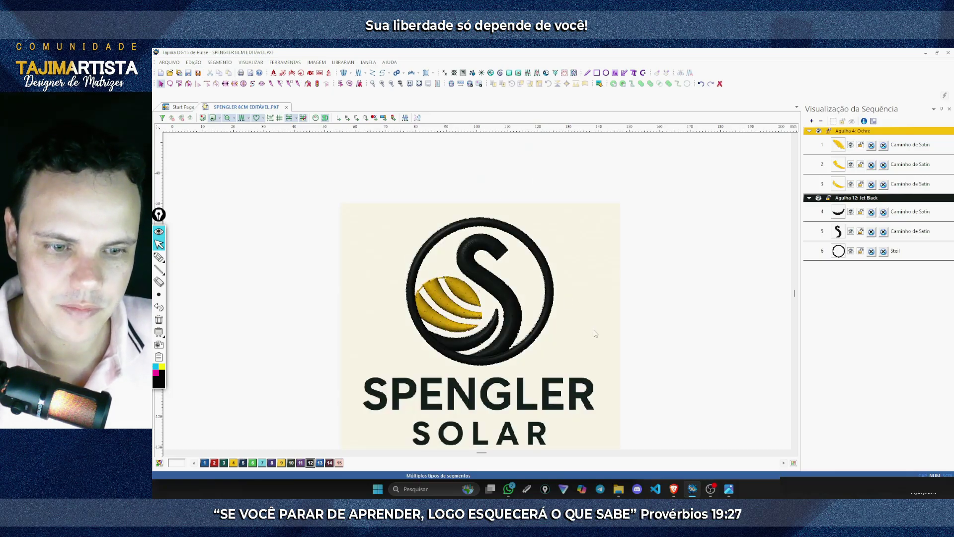
{"action": "scroll", "coordinate": [602, 303], "scroll_direction": "down", "scroll_amount": 3}
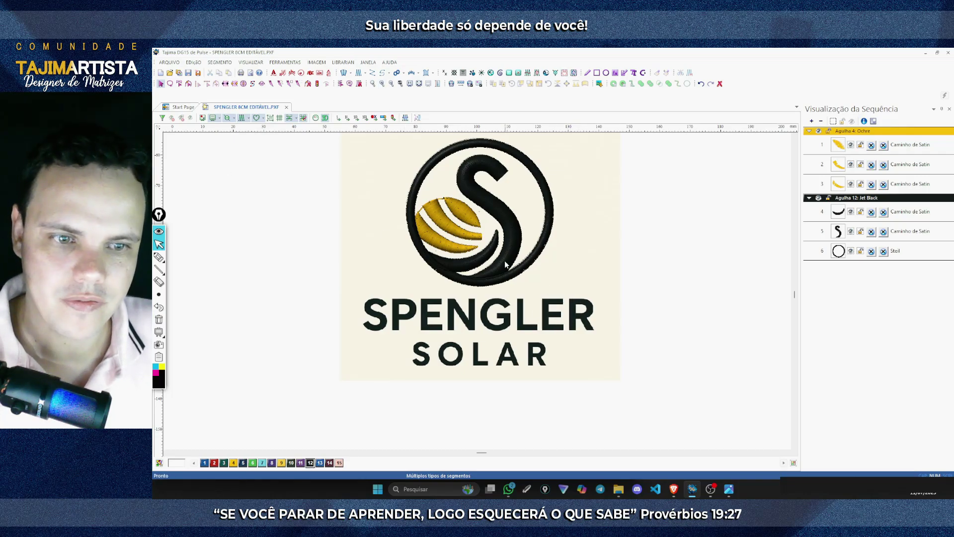
{"action": "left_click", "coordinate": [169, 62]}
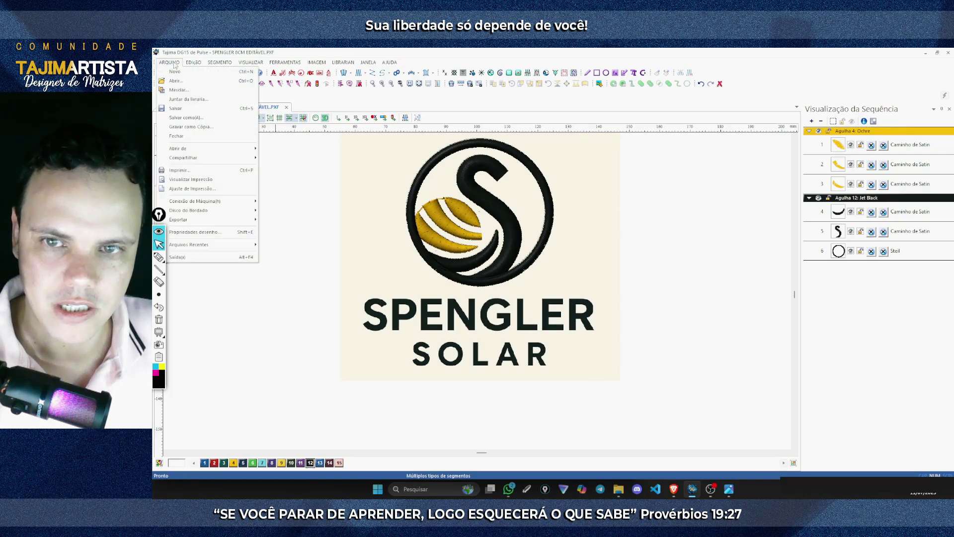
{"action": "left_click", "coordinate": [174, 108]}
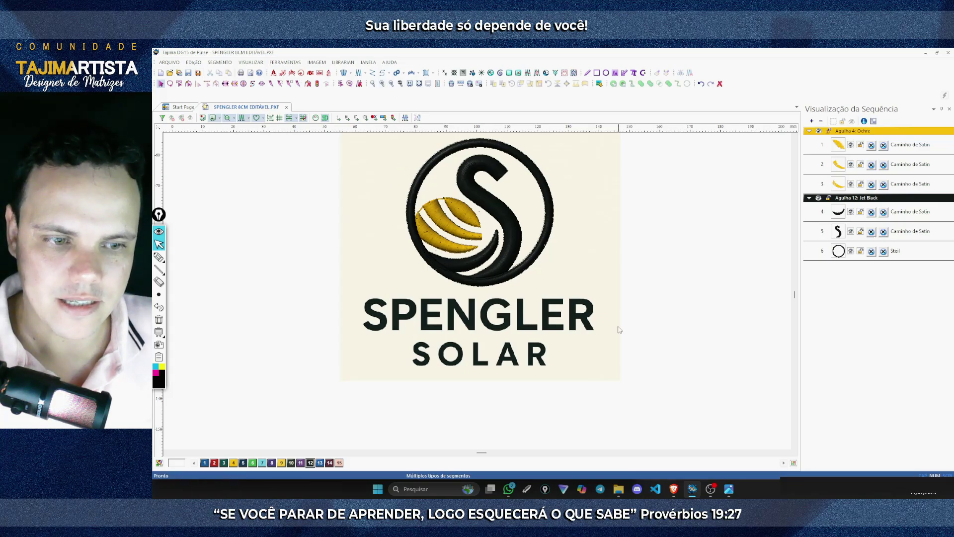
Insert the text SPENGLER in the Block New embroidery font, fitted over the artwork's SPENGLER word, and deselect it
{"action": "left_click", "coordinate": [319, 73]}
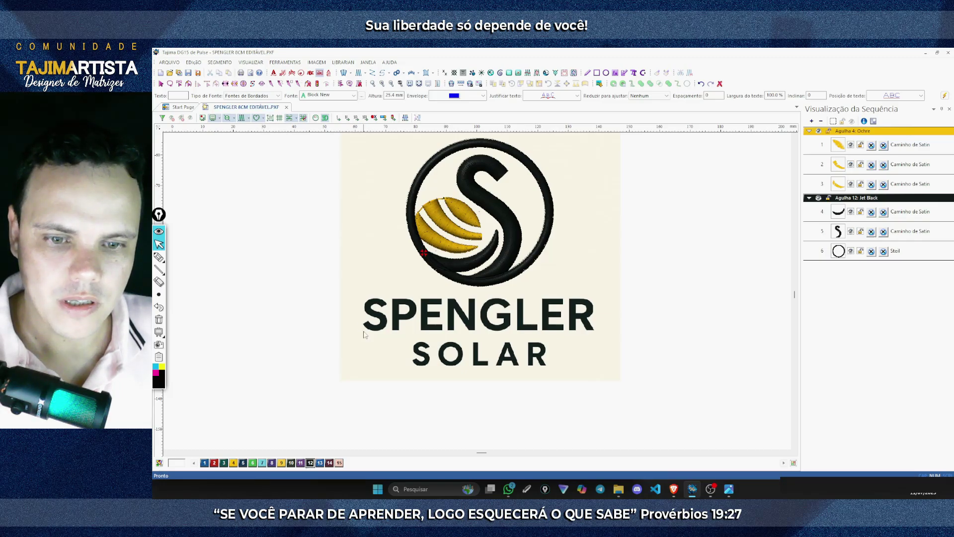
{"action": "left_click_drag", "start_coordinate": [363, 331], "coordinate": [593, 331]}
{"action": "left_click_drag", "start_coordinate": [593, 331], "coordinate": [592, 297]}
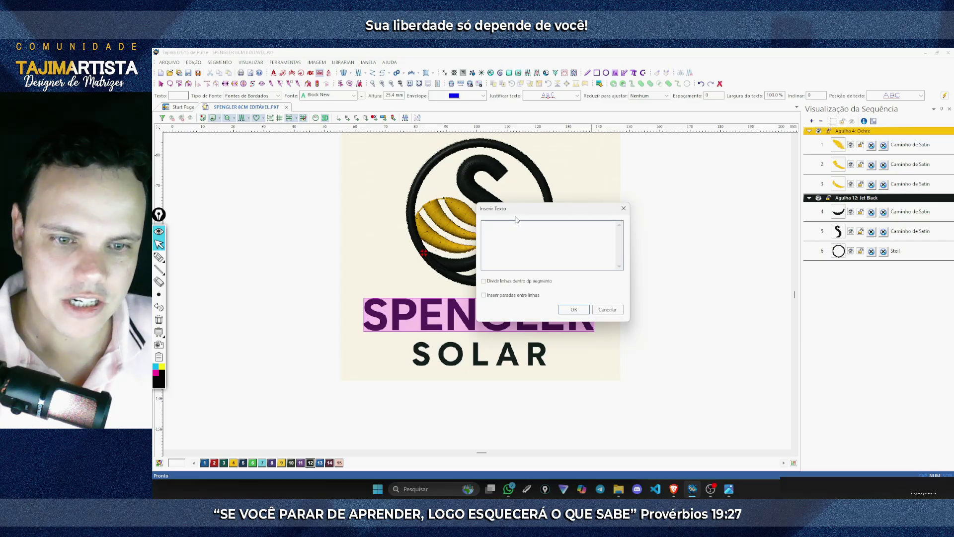
{"action": "left_click_drag", "start_coordinate": [559, 211], "coordinate": [631, 174]}
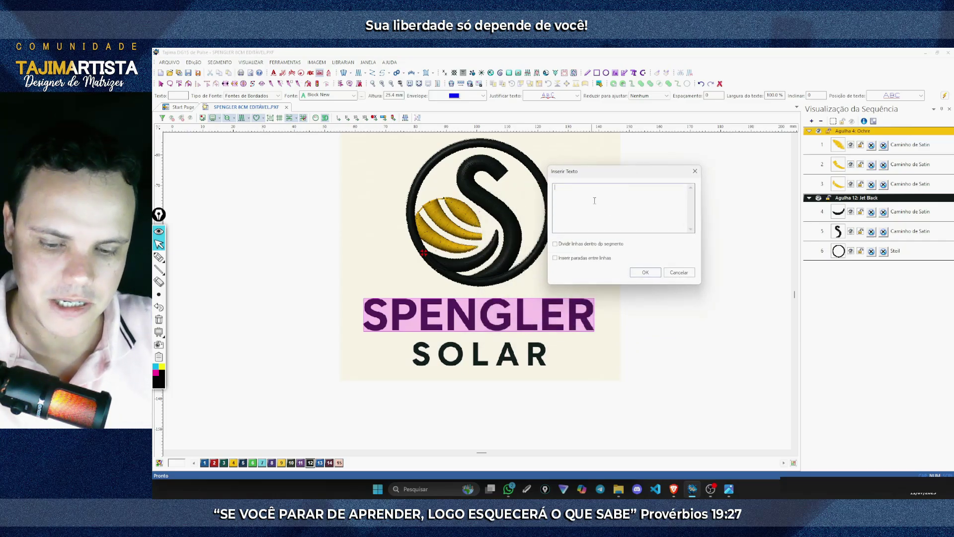
{"action": "type", "text": "SPENGLER"}
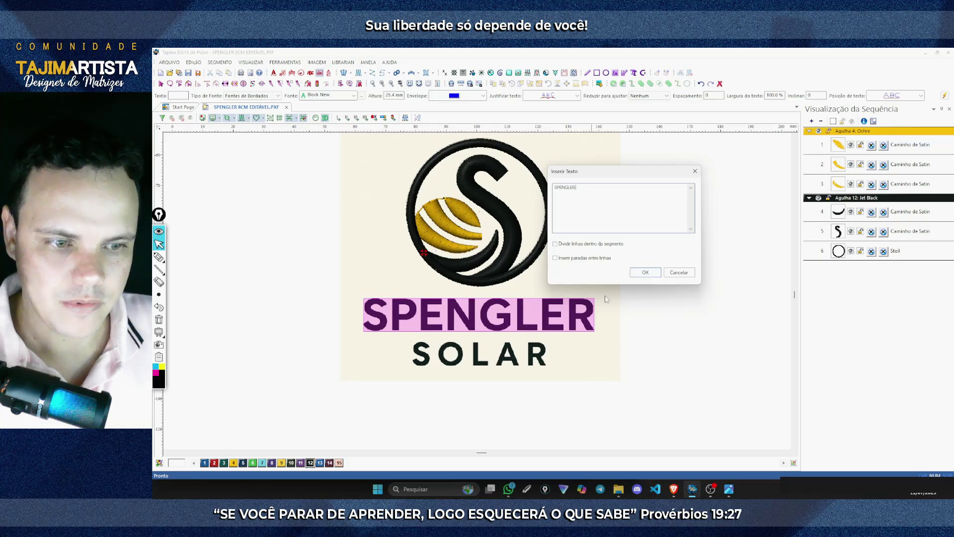
{"action": "left_click", "coordinate": [654, 275]}
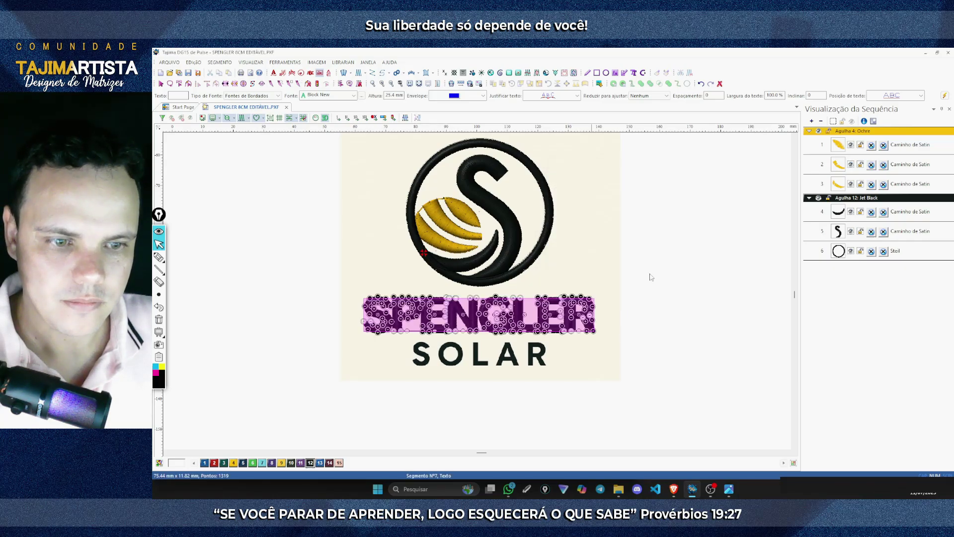
{"action": "left_click", "coordinate": [635, 309]}
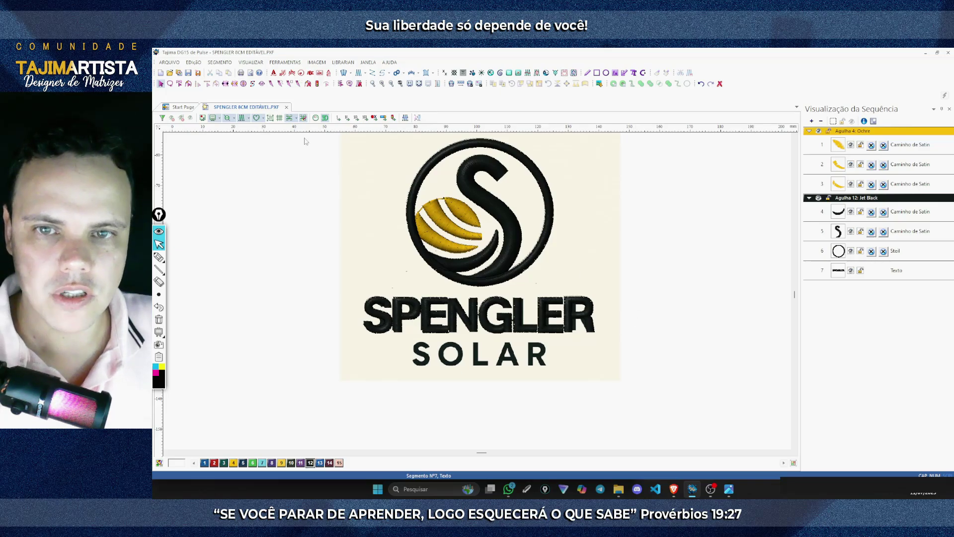
Compare the SPENGLER text's outlines with the artwork lettering up close, with the stitches hidden
{"action": "left_click", "coordinate": [242, 118]}
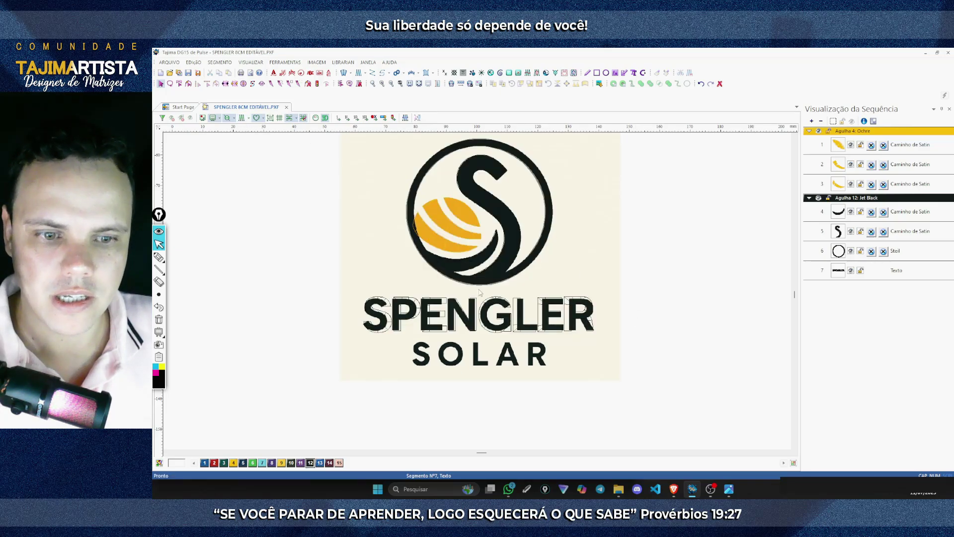
{"action": "scroll", "coordinate": [382, 99], "scroll_direction": "down", "scroll_amount": 1}
{"action": "left_click", "coordinate": [381, 84]}
{"action": "scroll", "coordinate": [382, 85], "scroll_direction": "up", "scroll_amount": 1}
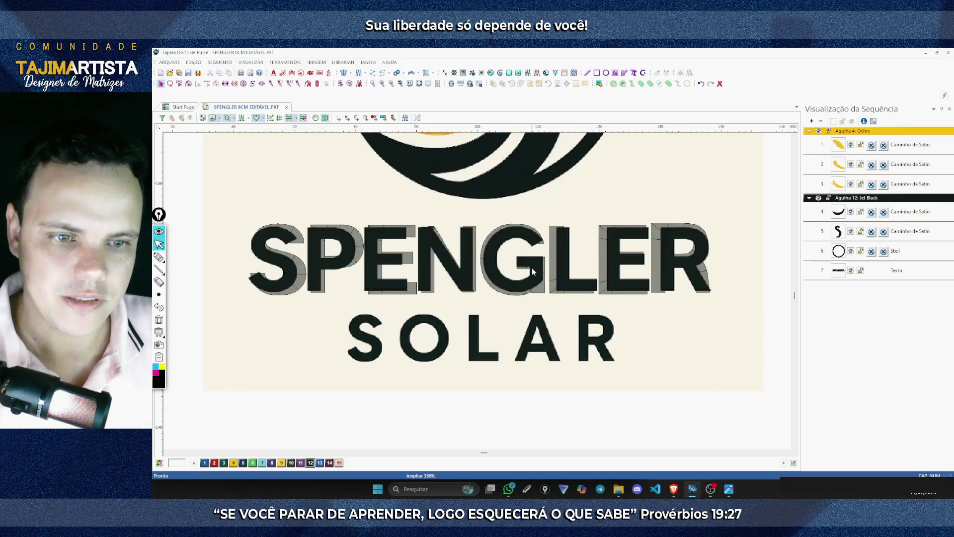
{"action": "left_click", "coordinate": [391, 287]}
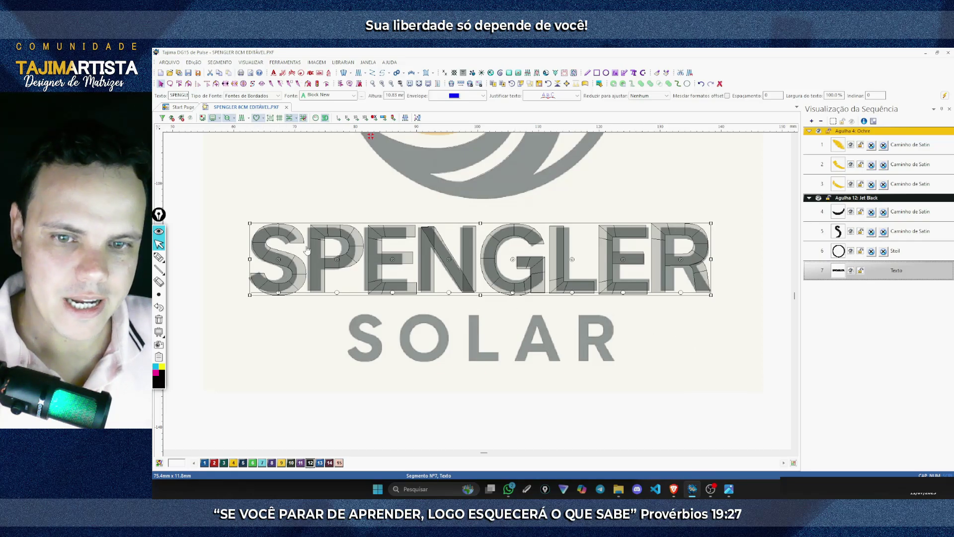
{"action": "left_click", "coordinate": [679, 351]}
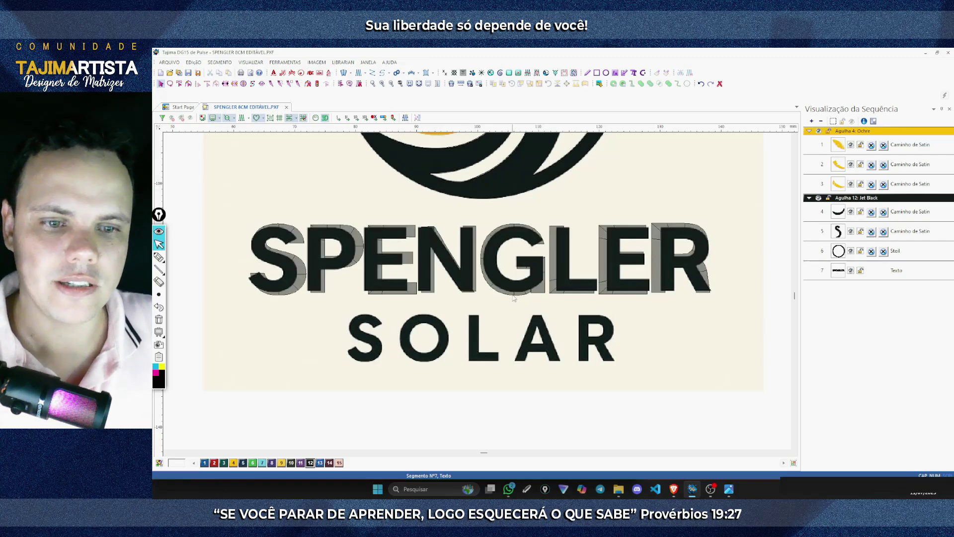
{"action": "scroll", "coordinate": [514, 298], "scroll_direction": "down", "scroll_amount": 2}
Switch the SPENGLER text to TrueType fonts and apply the Averta Demo PE Cutted Demo font
{"action": "left_click", "coordinate": [463, 371]}
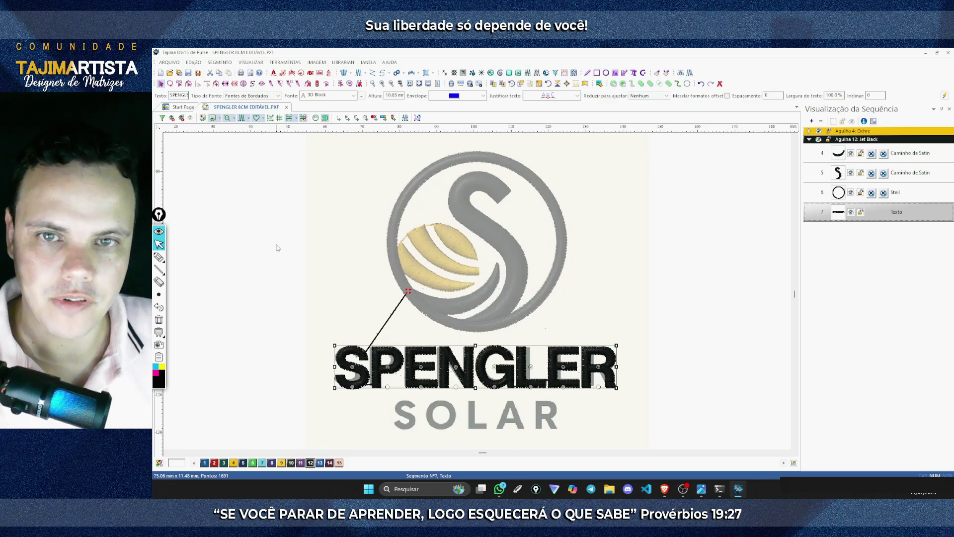
{"action": "left_click", "coordinate": [254, 95]}
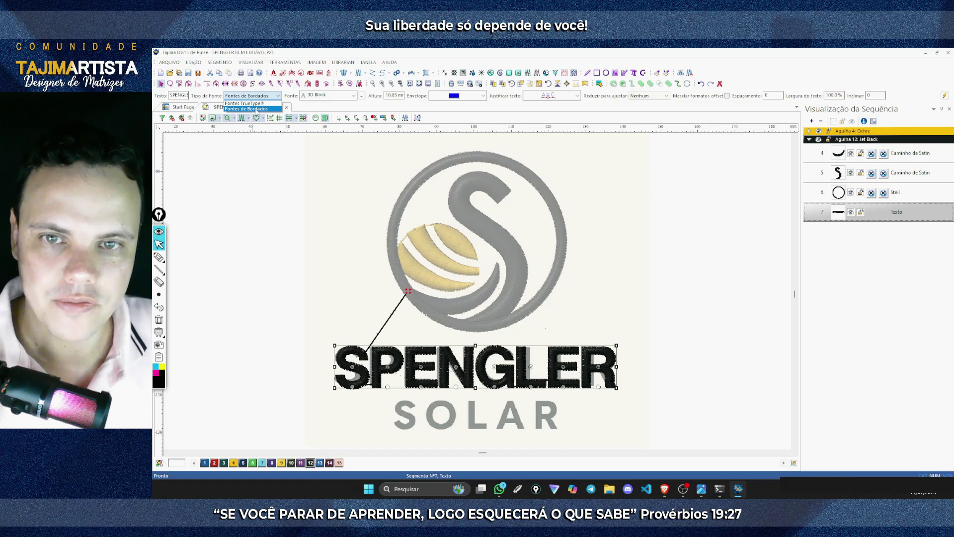
{"action": "left_click", "coordinate": [243, 103]}
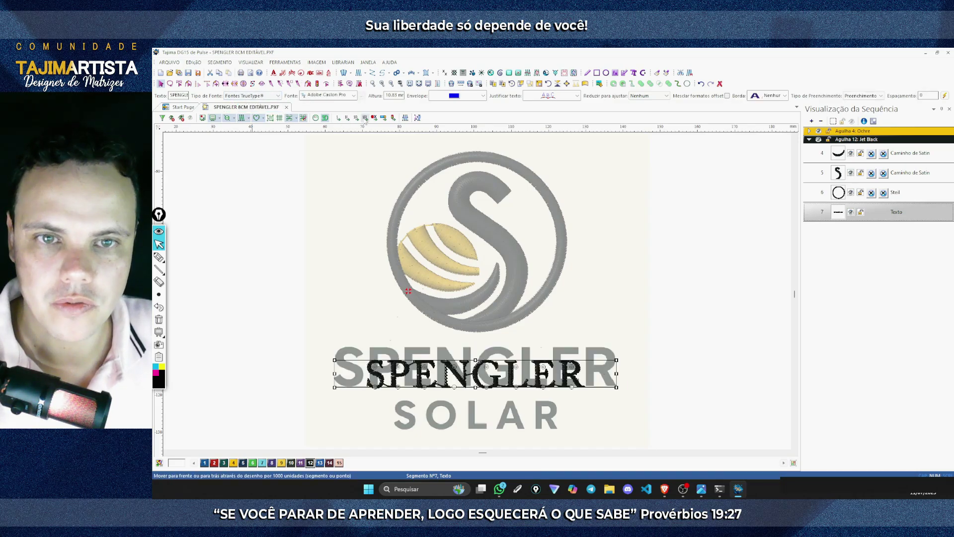
{"action": "left_click", "coordinate": [354, 96]}
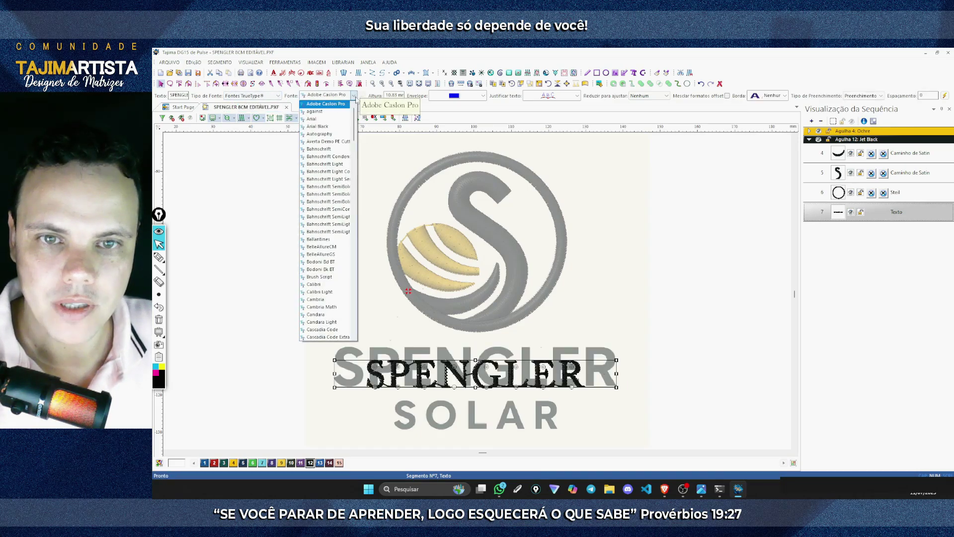
{"action": "left_click", "coordinate": [317, 143]}
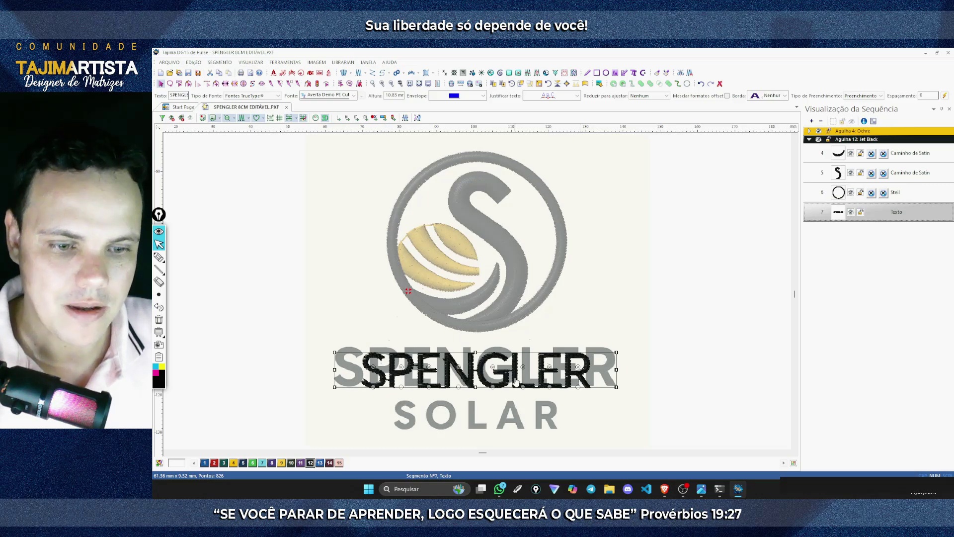
Examine the SPENGLER stitches without the artwork, and change the text's fill type to Caminho de Satin in its segment settings
{"action": "scroll", "coordinate": [482, 264], "scroll_direction": "up", "scroll_amount": 2}
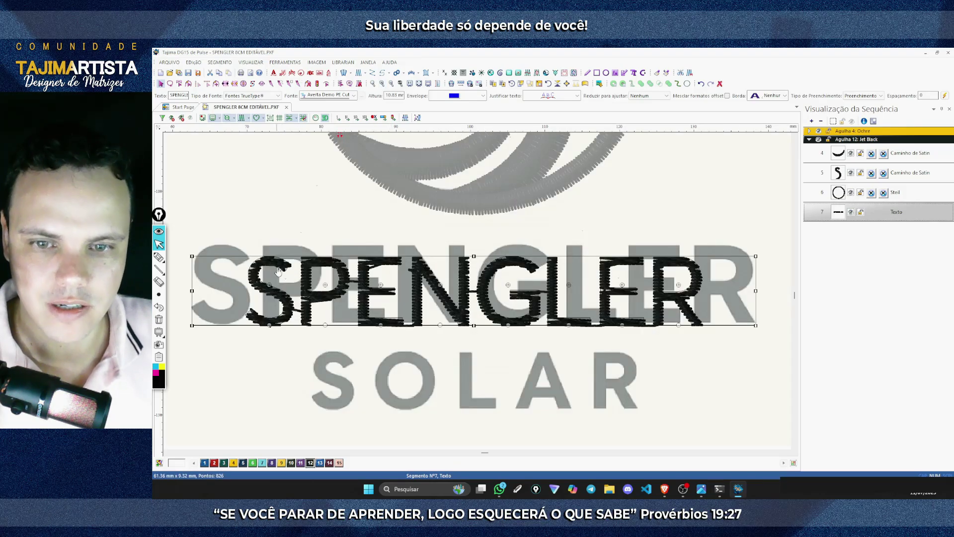
{"action": "key", "text": "i"}
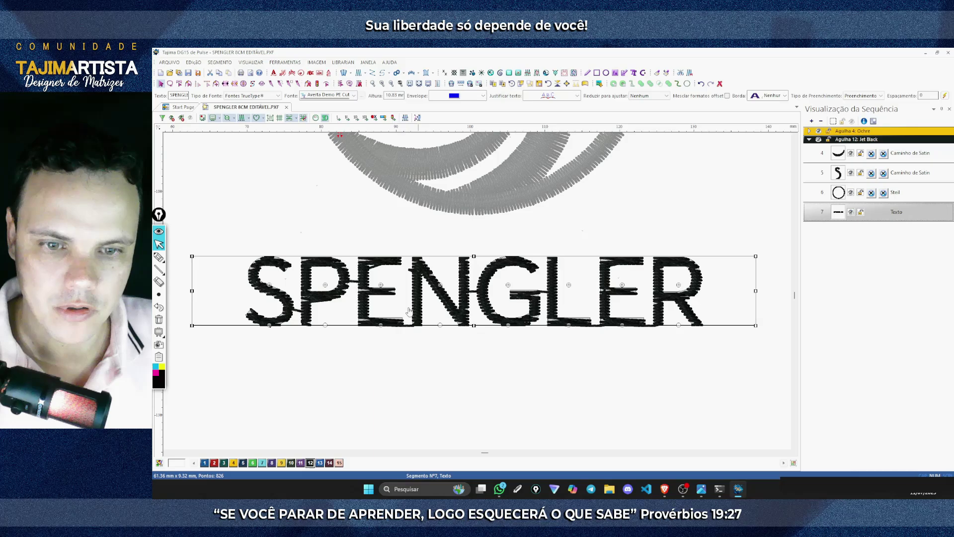
{"action": "key", "text": "i"}
{"action": "key", "text": "i"}
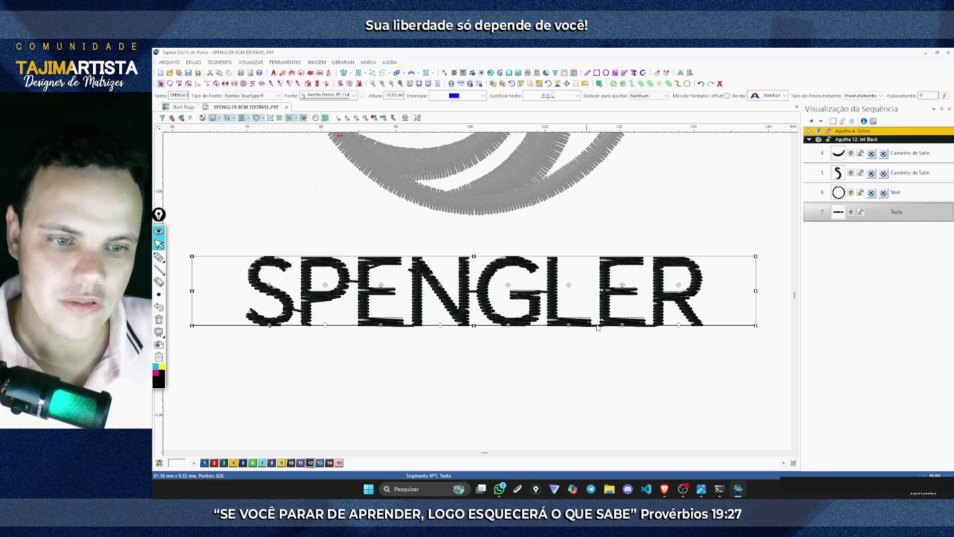
{"action": "key", "text": "minus"}
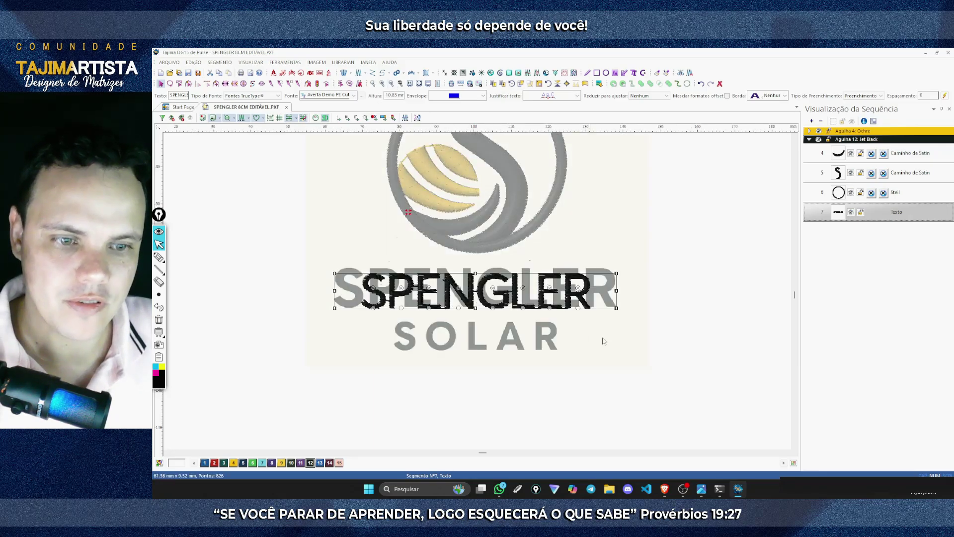
{"action": "double_click", "coordinate": [598, 290]}
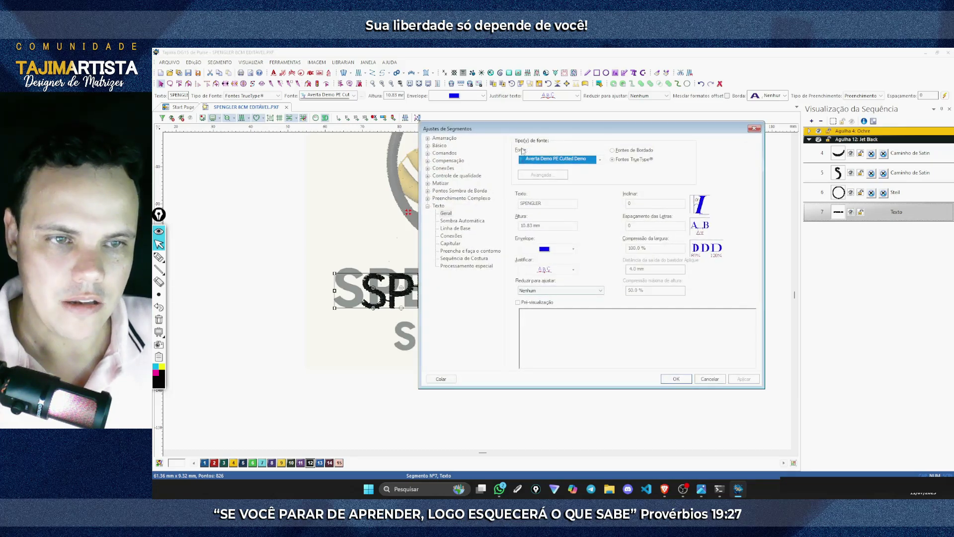
{"action": "left_click_drag", "start_coordinate": [516, 132], "coordinate": [631, 132]}
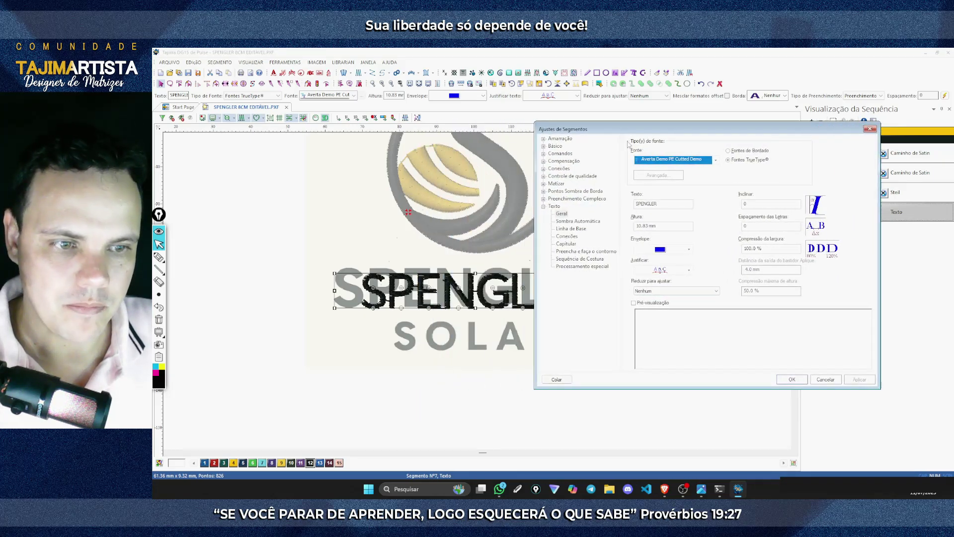
{"action": "left_click", "coordinate": [567, 252]}
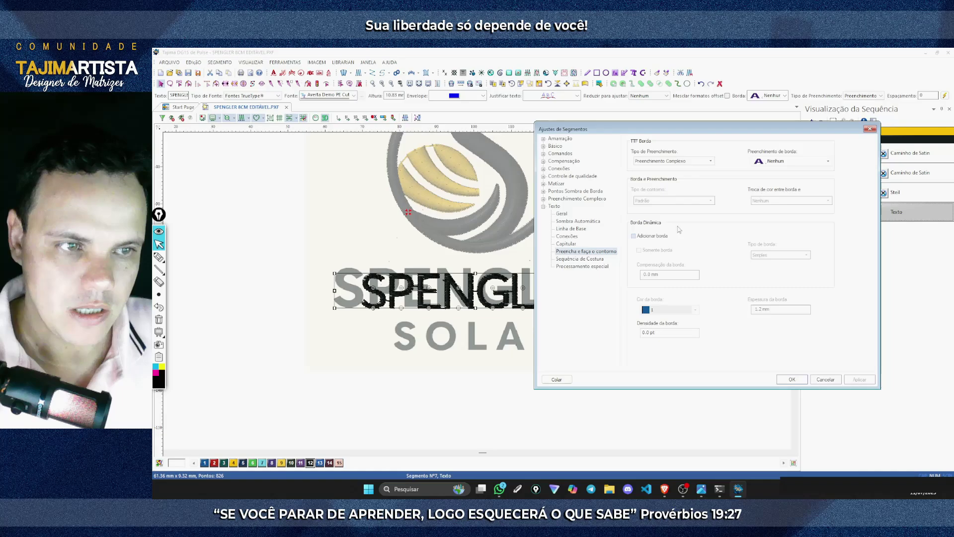
{"action": "left_click", "coordinate": [710, 161]}
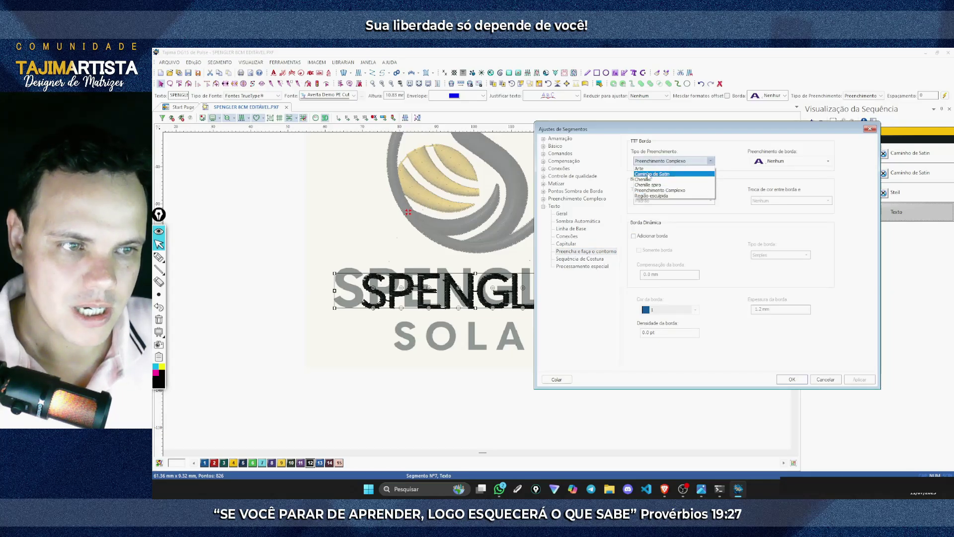
{"action": "left_click", "coordinate": [648, 174]}
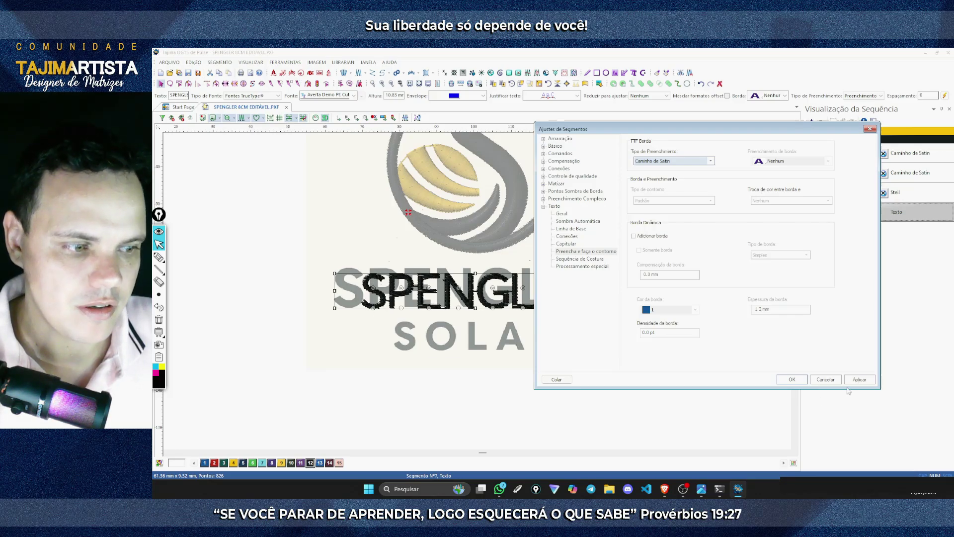
{"action": "left_click", "coordinate": [859, 379]}
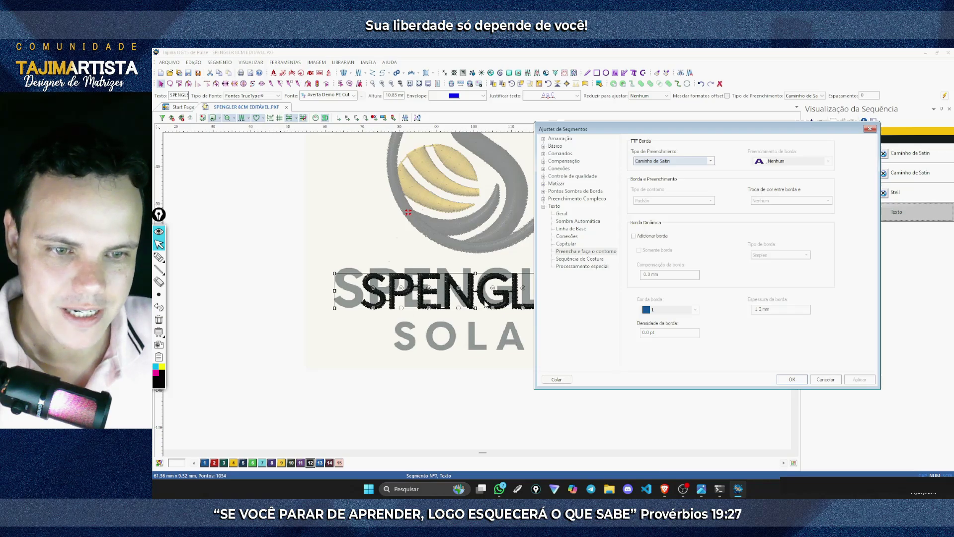
{"action": "left_click", "coordinate": [791, 379]}
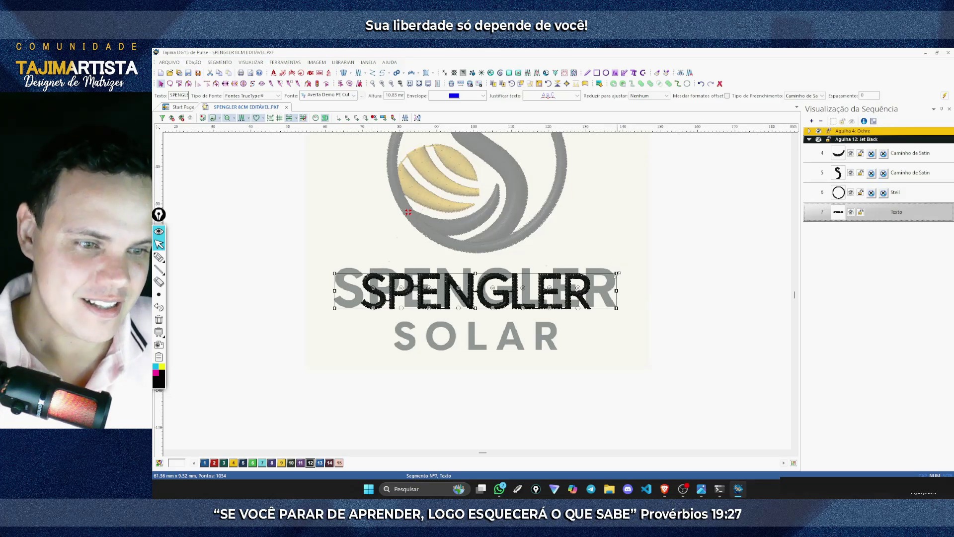
Enlarge the SPENGLER text to about 71.2 × 10.8 mm and align its first letter with the artwork's S
{"action": "left_click_drag", "start_coordinate": [616, 273], "coordinate": [663, 258]}
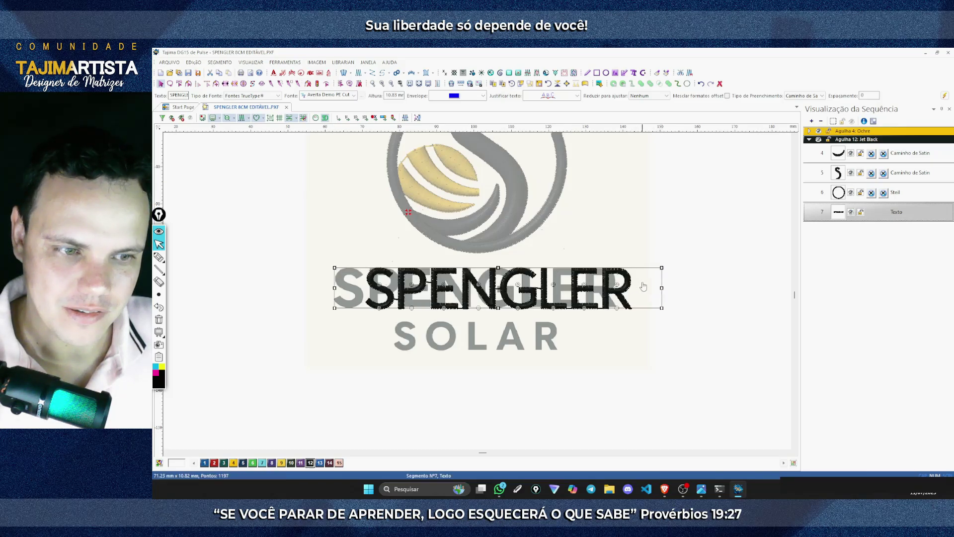
{"action": "left_click_drag", "start_coordinate": [643, 287], "coordinate": [613, 286]}
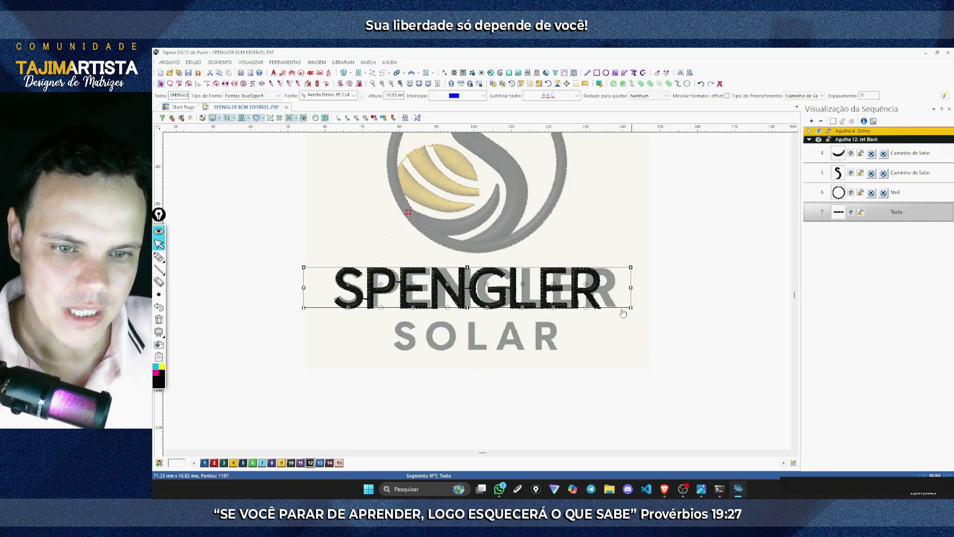
{"action": "left_click", "coordinate": [382, 83]}
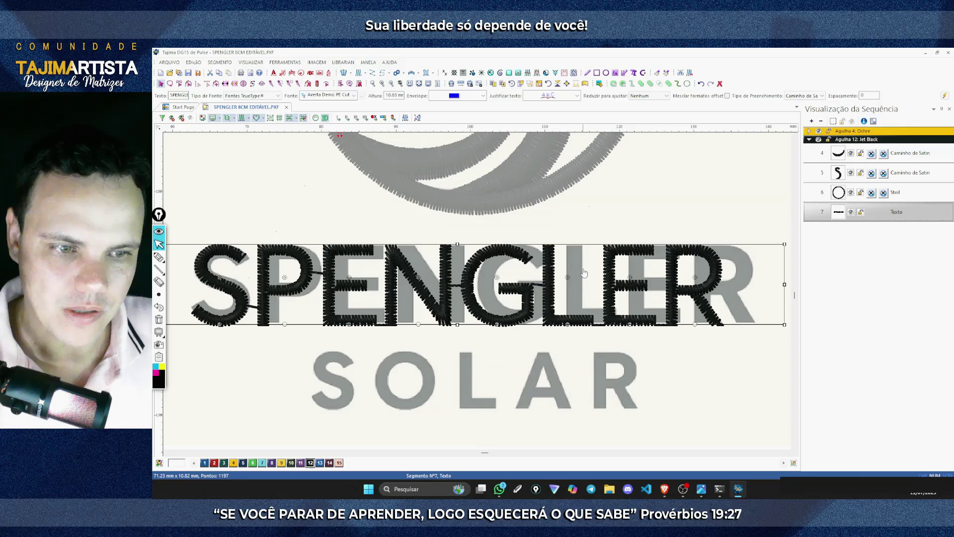
Shift the SPENGLER text sideways to centre it over the artwork lettering
{"action": "left_click_drag", "start_coordinate": [586, 272], "coordinate": [597, 272]}
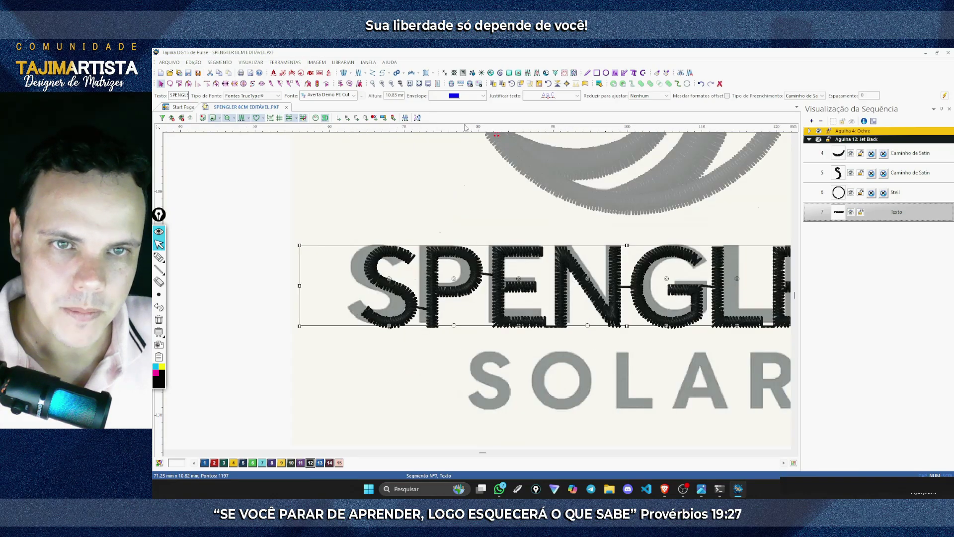
{"action": "left_click", "coordinate": [382, 83]}
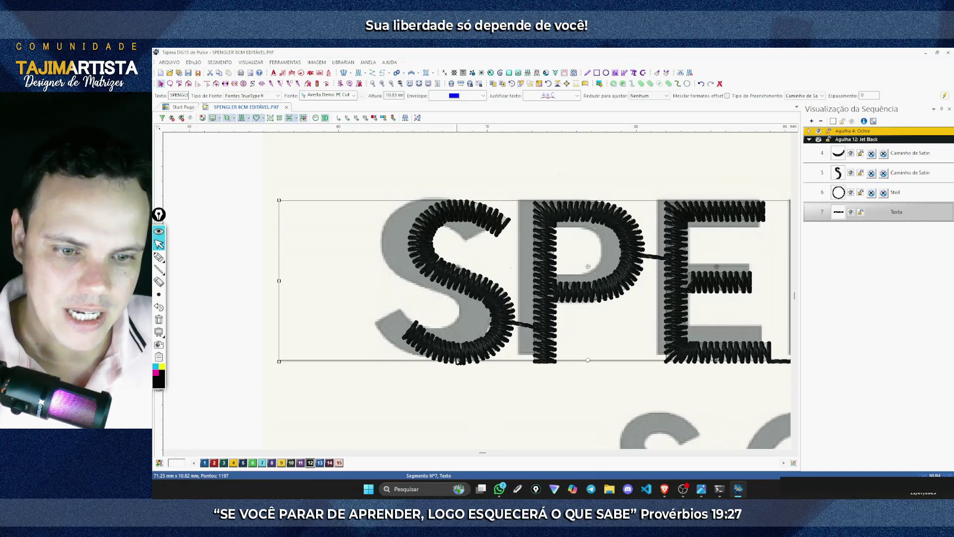
Circle the letter handle under the S with the magenta annotation pen, and clear the mark
{"action": "left_click", "coordinate": [158, 257]}
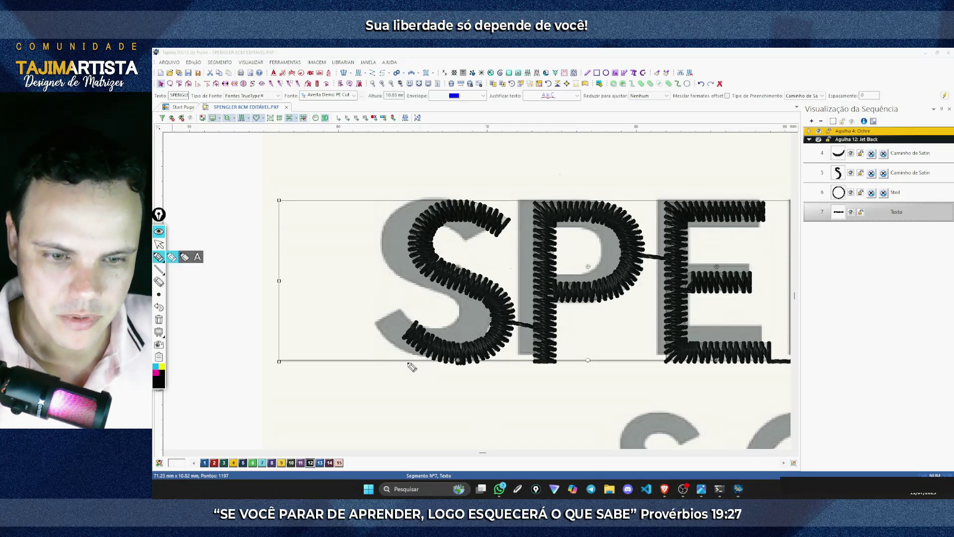
{"action": "mouse_move", "coordinate": [453, 350]}
{"action": "left_mouse_down"}
{"action": "mouse_move", "coordinate": [436, 368]}
{"action": "mouse_move", "coordinate": [477, 354]}
{"action": "mouse_move", "coordinate": [458, 364]}
{"action": "left_mouse_up"}
{"action": "left_click", "coordinate": [159, 307]}
{"action": "left_click", "coordinate": [156, 373]}
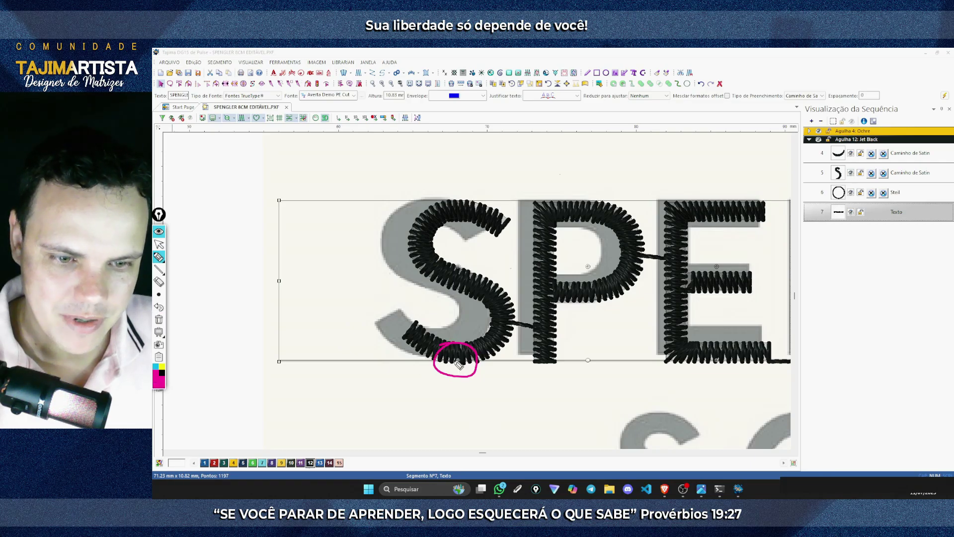
{"action": "left_click", "coordinate": [159, 245]}
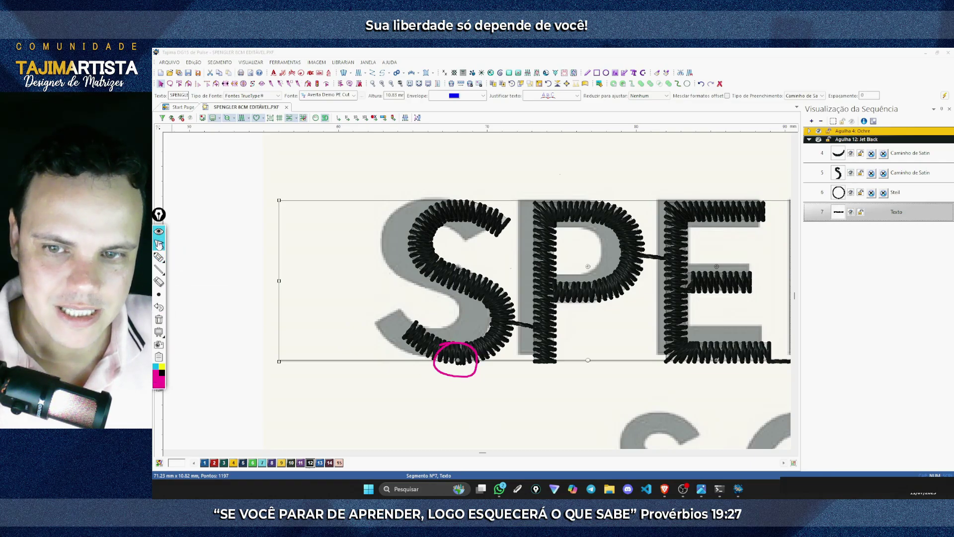
{"action": "left_click", "coordinate": [159, 307]}
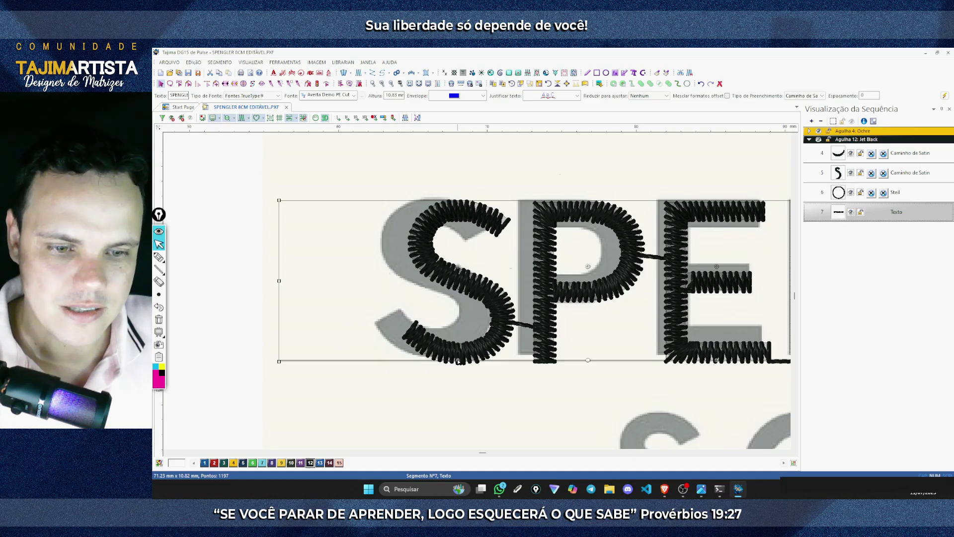
Move the S and the P of the SPENGLER text individually onto the matching artwork letters
{"action": "left_click", "coordinate": [457, 361]}
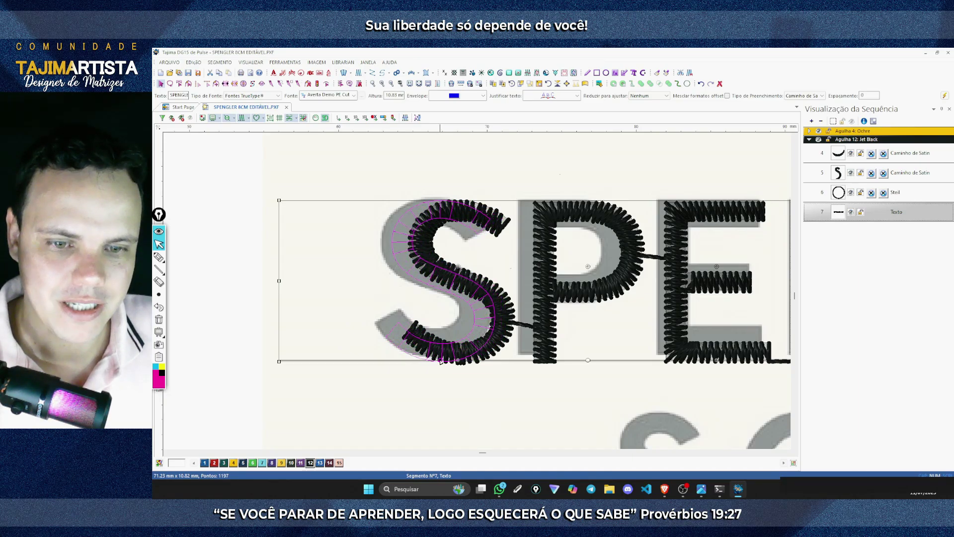
{"action": "left_click_drag", "start_coordinate": [435, 362], "coordinate": [432, 363]}
{"action": "left_click_drag", "start_coordinate": [435, 361], "coordinate": [431, 361]}
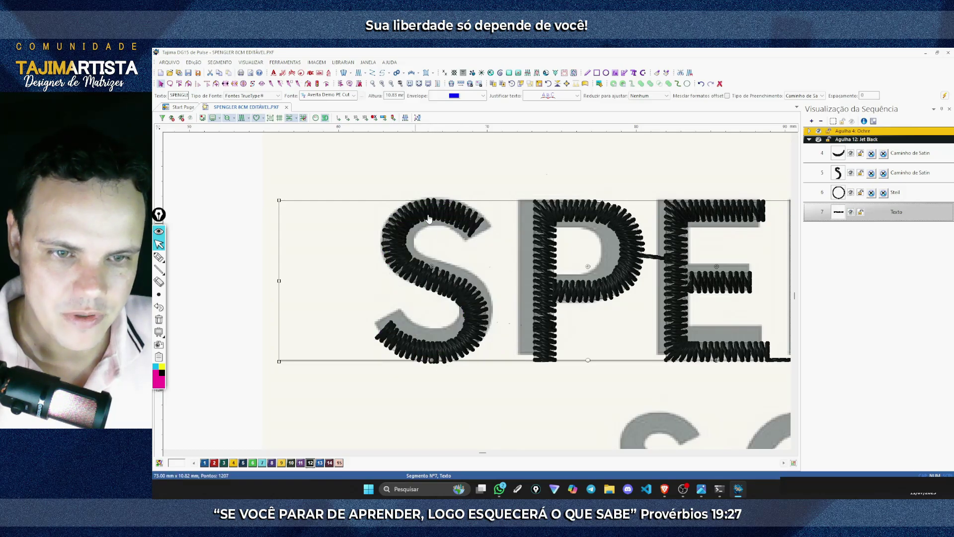
{"action": "scroll", "coordinate": [456, 216], "scroll_direction": "right", "scroll_amount": 3}
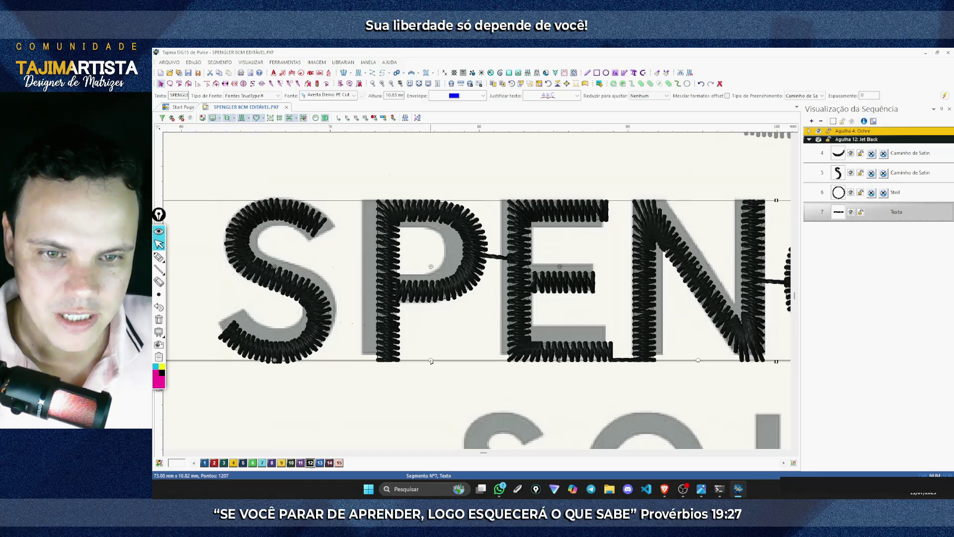
{"action": "left_click_drag", "start_coordinate": [431, 361], "coordinate": [414, 366]}
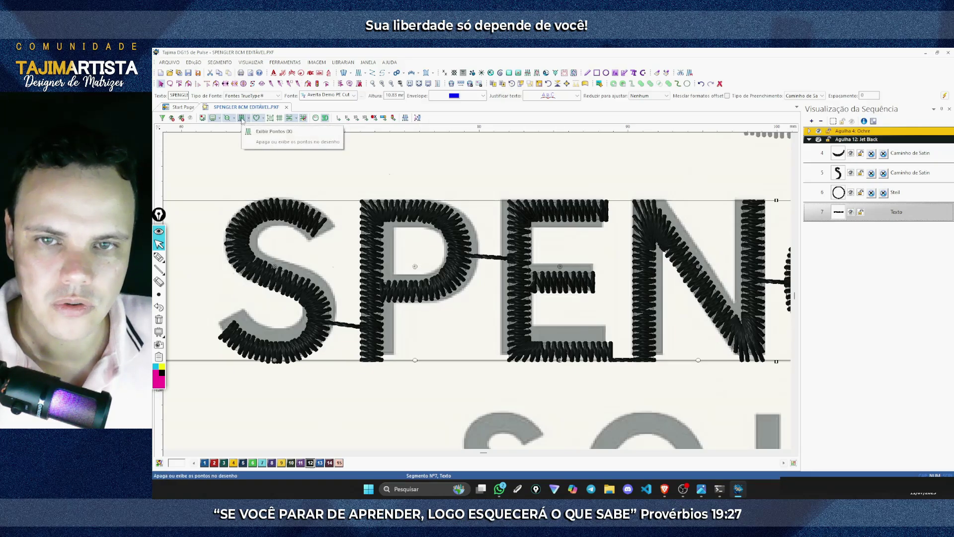
Hide the stitches and fine-tune the positions of the P, E and N against the artwork
{"action": "left_click", "coordinate": [242, 118]}
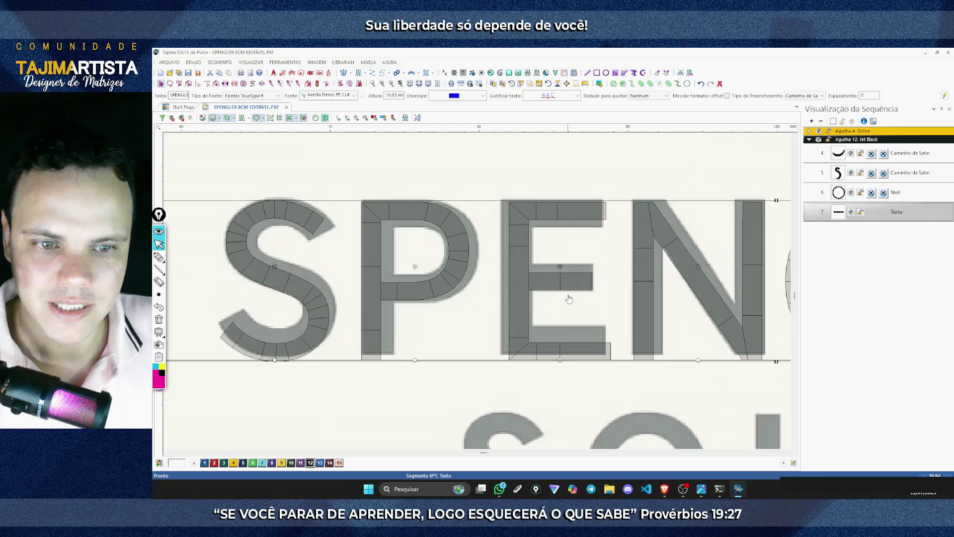
{"action": "left_click_drag", "start_coordinate": [415, 361], "coordinate": [421, 362]}
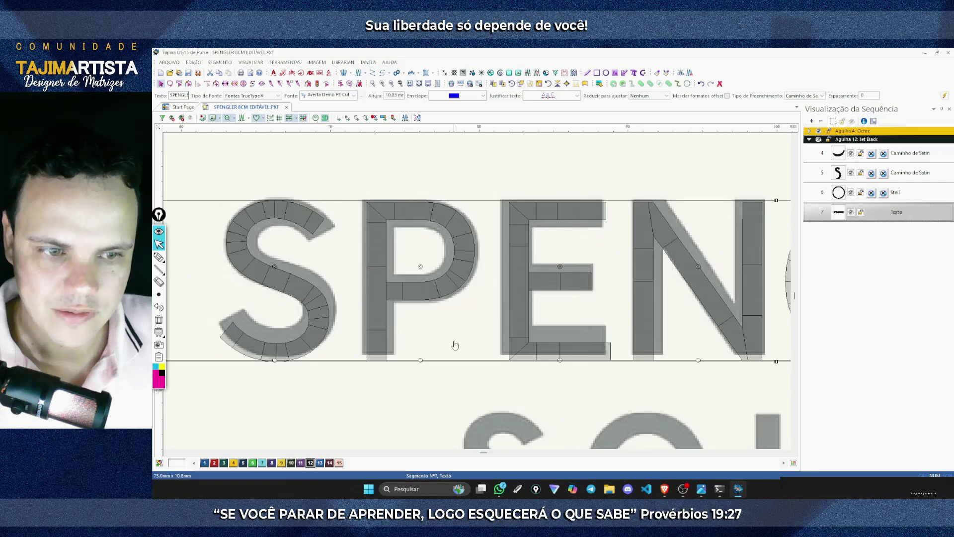
{"action": "left_click_drag", "start_coordinate": [559, 361], "coordinate": [557, 364]}
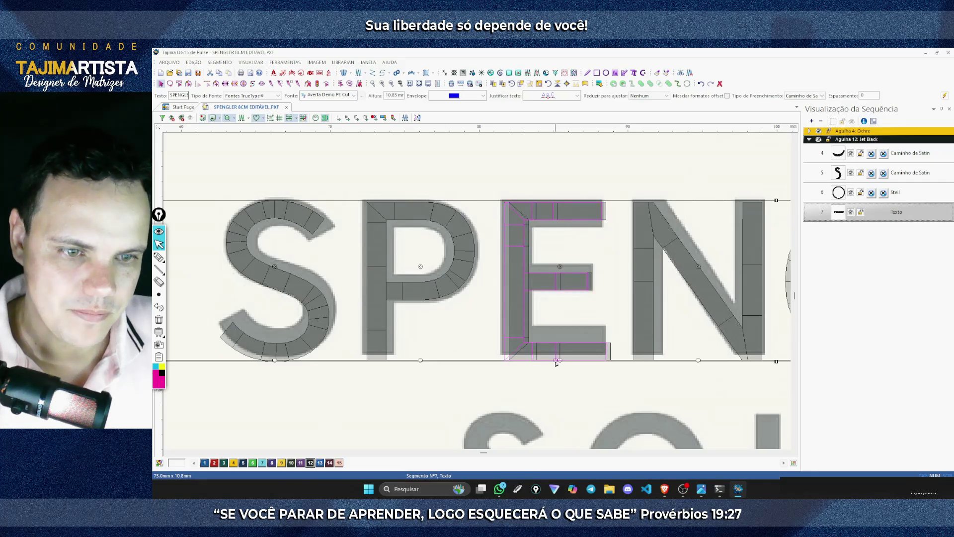
{"action": "scroll", "coordinate": [556, 365], "scroll_direction": "right", "scroll_amount": 3}
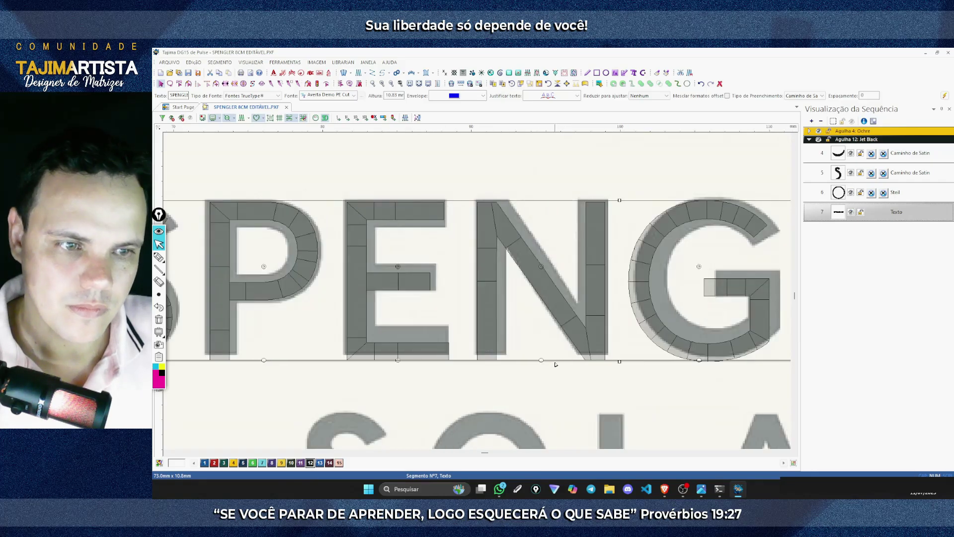
{"action": "left_click_drag", "start_coordinate": [542, 361], "coordinate": [545, 362]}
{"action": "scroll", "coordinate": [543, 362], "scroll_direction": "right", "scroll_amount": 3}
{"action": "scroll", "coordinate": [544, 362], "scroll_direction": "left", "scroll_amount": 3}
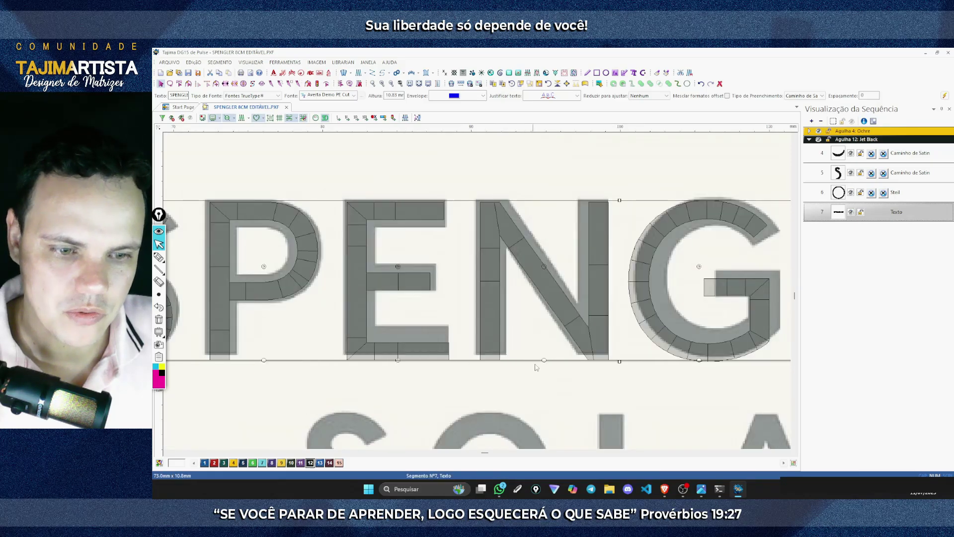
Align the G, L, E and R with the artwork letters, widening the text to about 75.4 mm, and show the stitches again
{"action": "scroll", "coordinate": [545, 363], "scroll_direction": "right", "scroll_amount": 3}
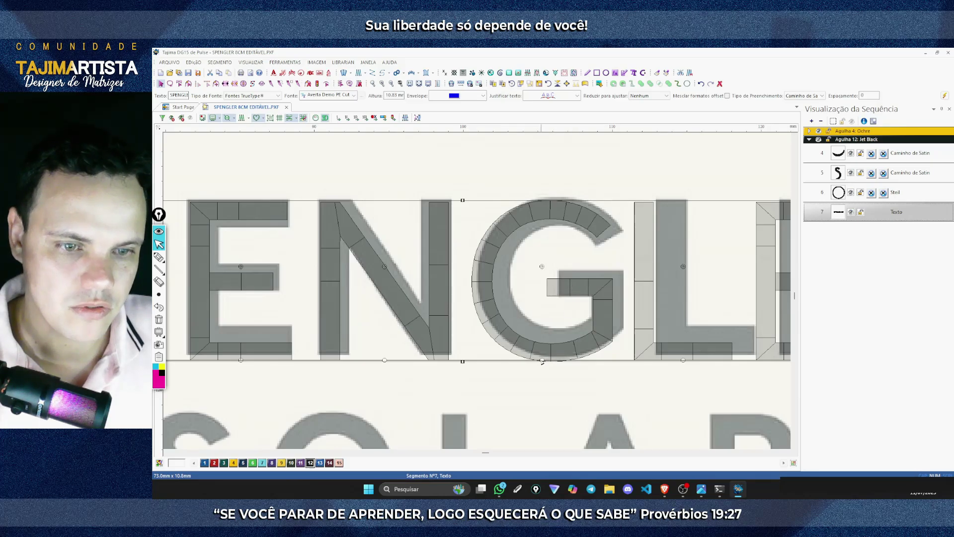
{"action": "left_click_drag", "start_coordinate": [542, 362], "coordinate": [552, 362]}
{"action": "scroll", "coordinate": [541, 368], "scroll_direction": "right", "scroll_amount": 3}
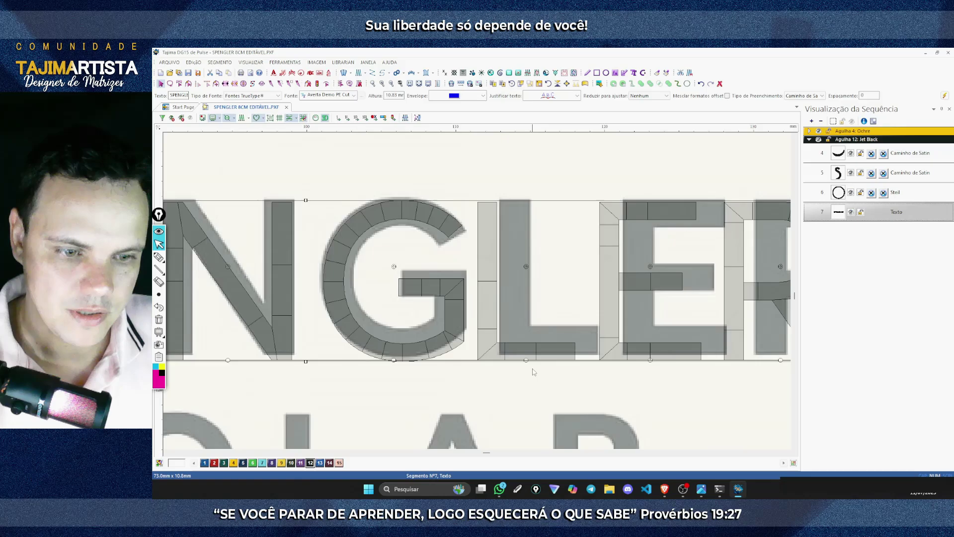
{"action": "left_click_drag", "start_coordinate": [526, 362], "coordinate": [504, 363]}
{"action": "scroll", "coordinate": [550, 361], "scroll_direction": "right", "scroll_amount": 3}
{"action": "scroll", "coordinate": [519, 362], "scroll_direction": "right", "scroll_amount": 3}
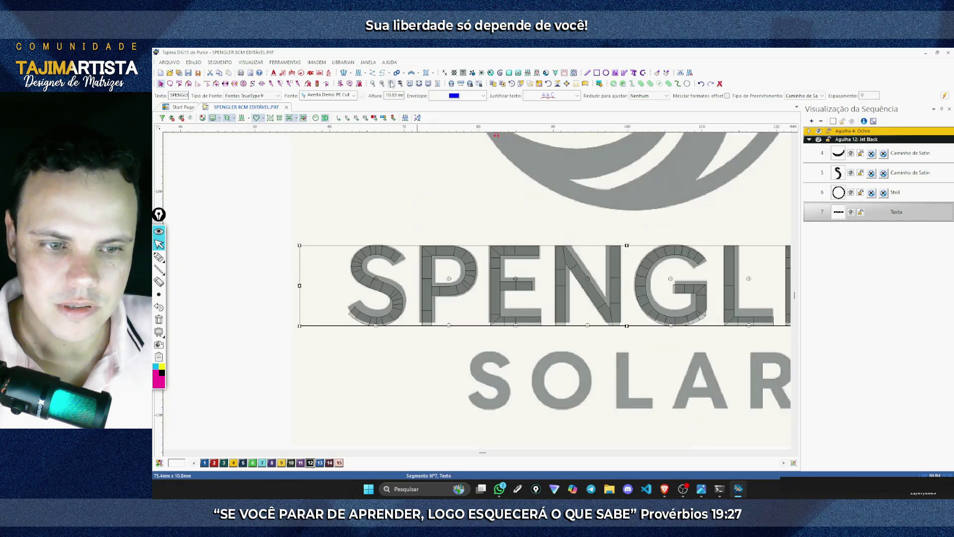
{"action": "scroll", "coordinate": [513, 287], "scroll_direction": "down", "scroll_amount": 2}
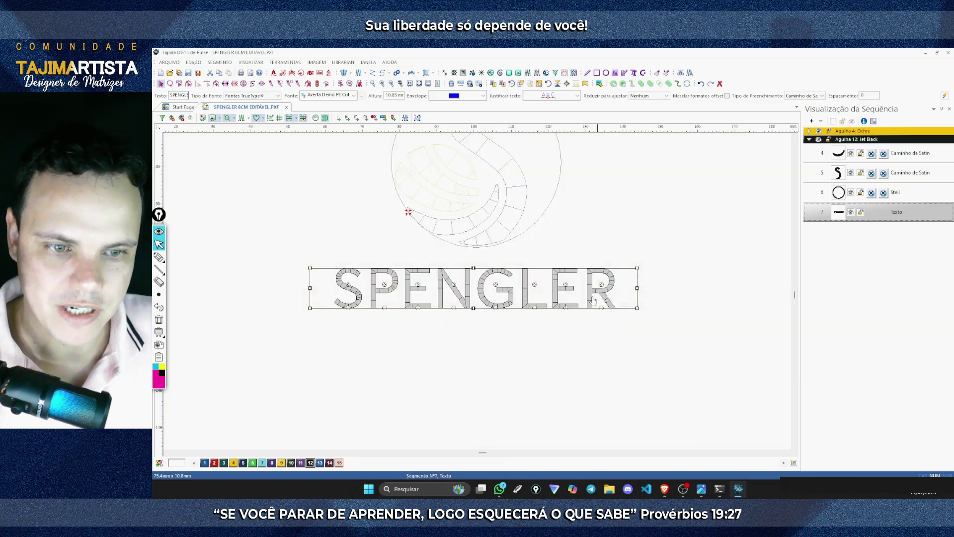
{"action": "left_click", "coordinate": [242, 118]}
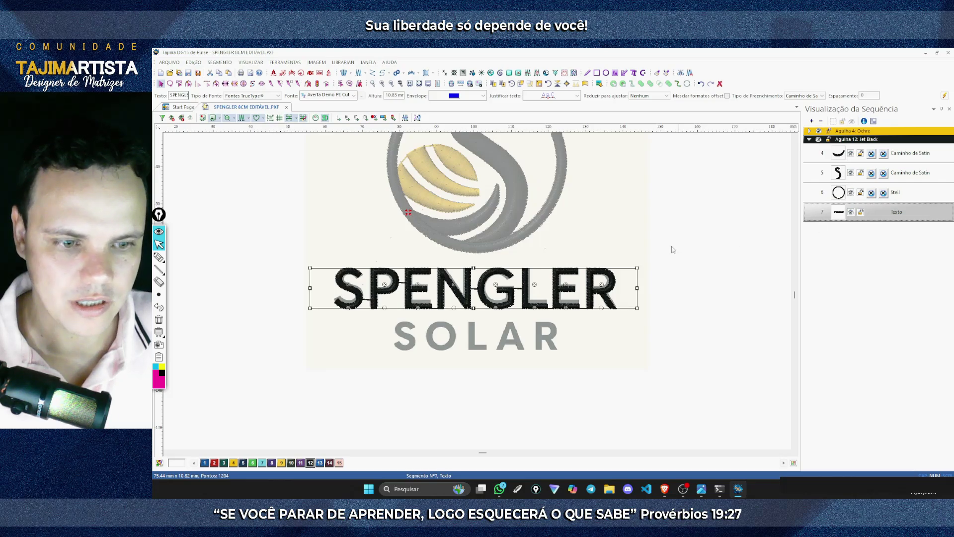
Duplicate the SPENGLER text, place the copy over the artwork's second line, and change its wording to SOLAR
{"action": "key", "text": "ctrl+v"}
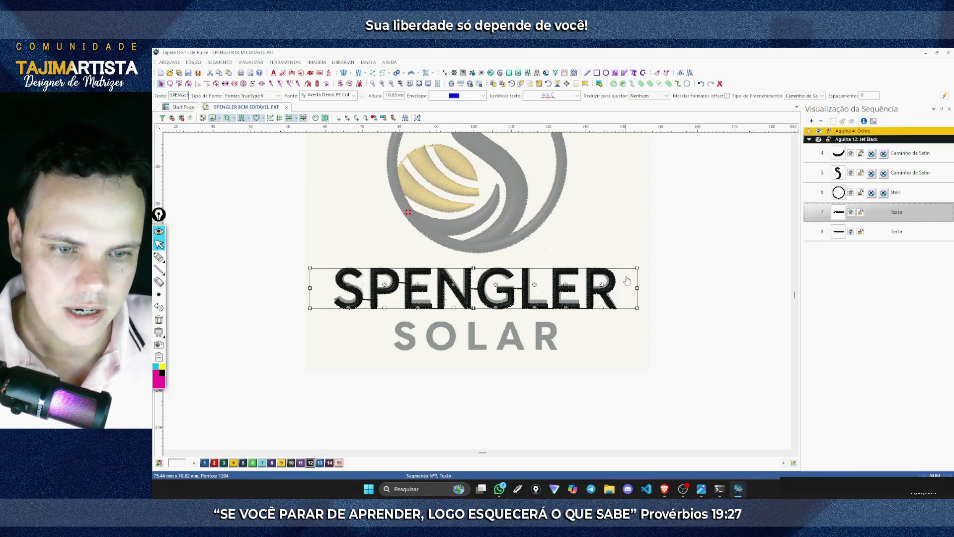
{"action": "left_click_drag", "start_coordinate": [627, 281], "coordinate": [622, 395]}
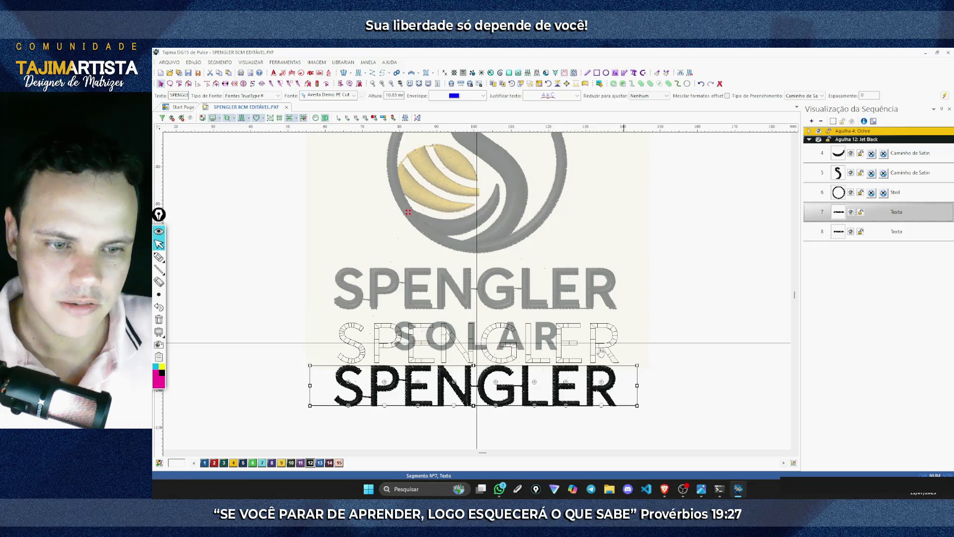
{"action": "key", "text": "ctrl+z"}
{"action": "double_click", "coordinate": [187, 96]}
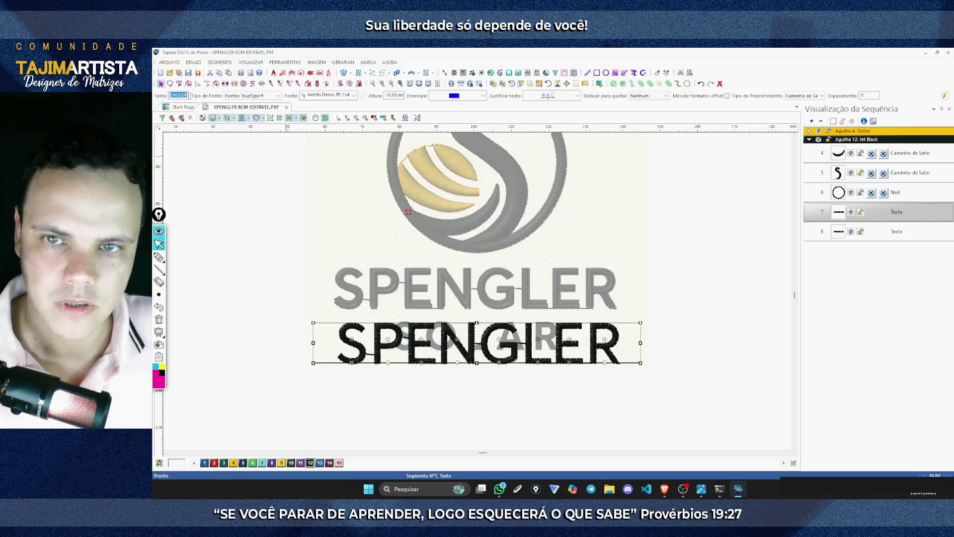
{"action": "type", "text": "SOLAR"}
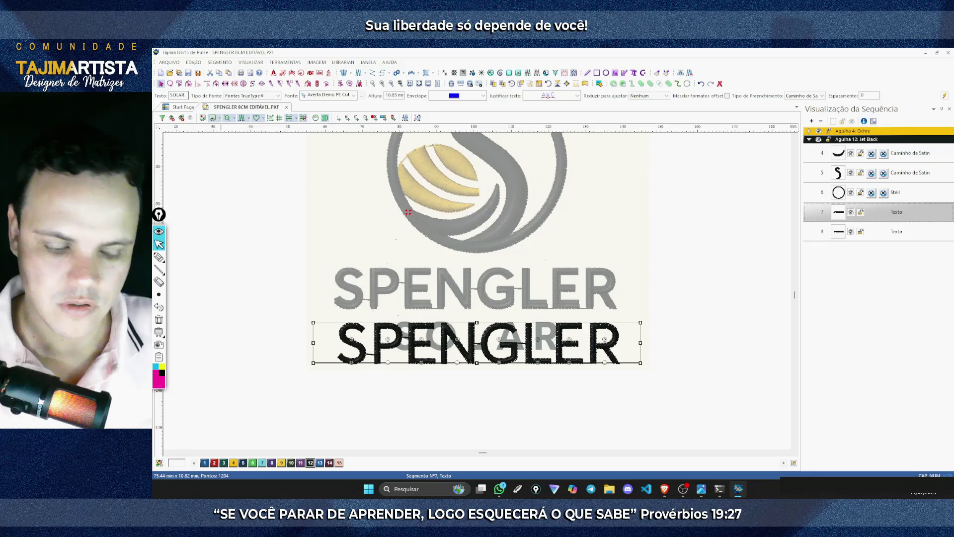
{"action": "key", "text": "Return"}
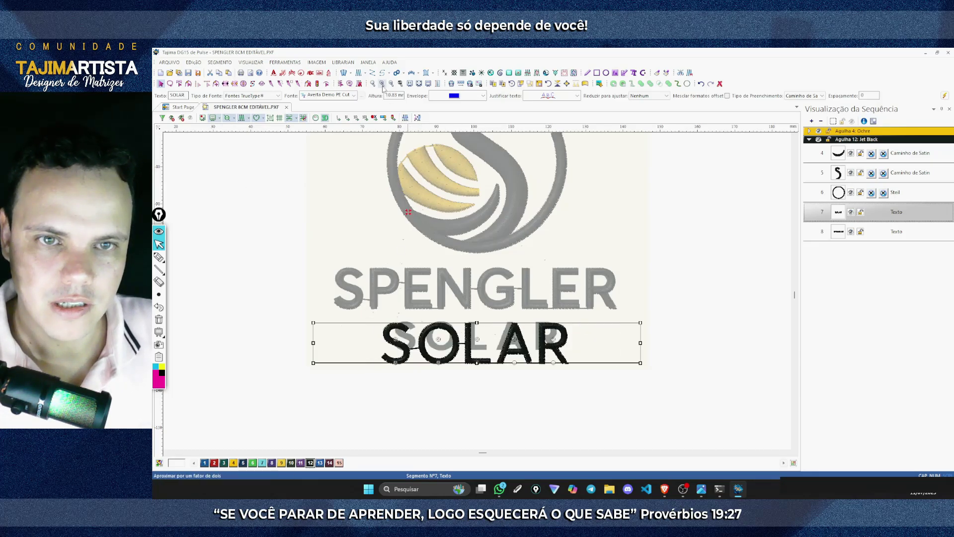
Shrink the SOLAR text to about 32.7 × 7.1 mm to match the height of the artwork's SOLAR lettering
{"action": "left_click", "coordinate": [382, 83]}
{"action": "scroll", "coordinate": [510, 210], "scroll_direction": "down", "scroll_amount": 2}
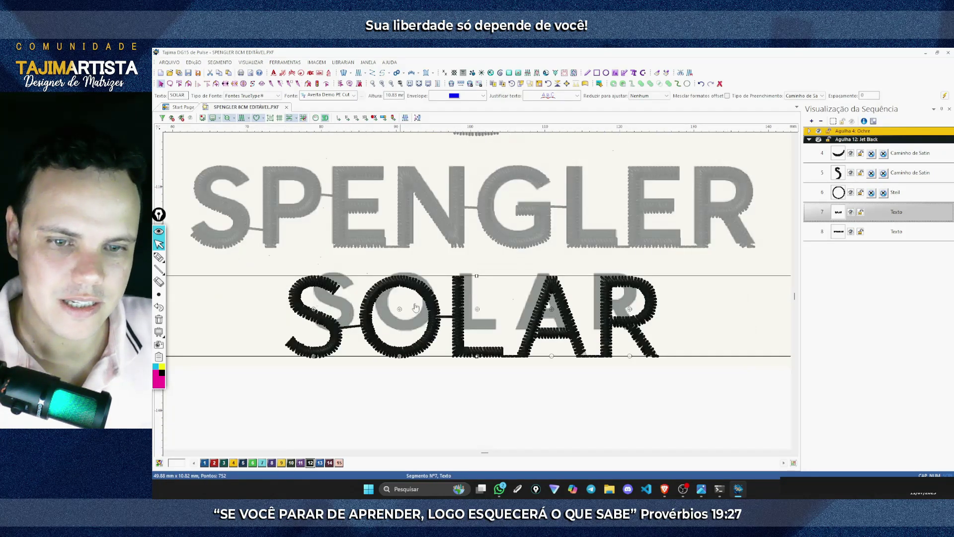
{"action": "scroll", "coordinate": [522, 324], "scroll_direction": "right", "scroll_amount": 4}
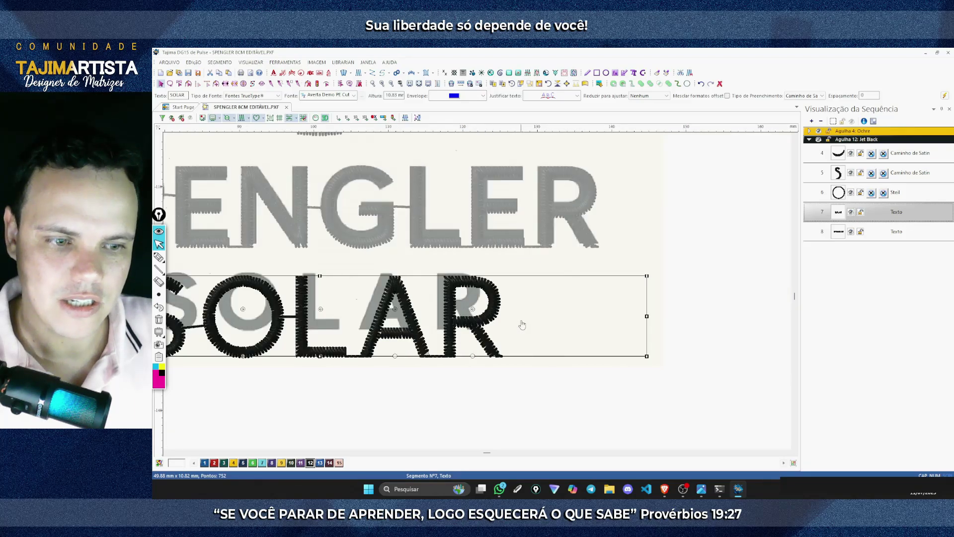
{"action": "left_click_drag", "start_coordinate": [646, 356], "coordinate": [522, 341]}
{"action": "scroll", "coordinate": [525, 341], "scroll_direction": "left", "scroll_amount": 4}
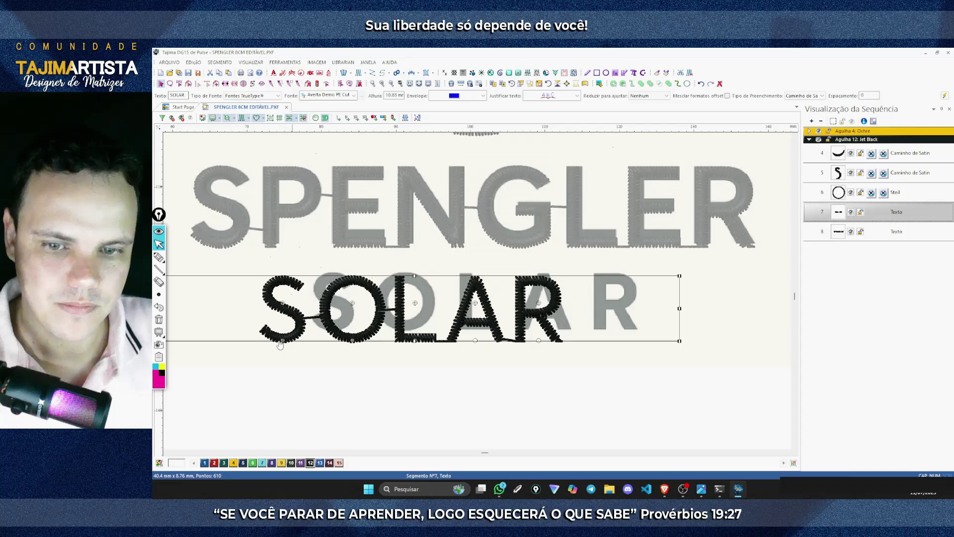
{"action": "scroll", "coordinate": [244, 346], "scroll_direction": "left", "scroll_amount": 4}
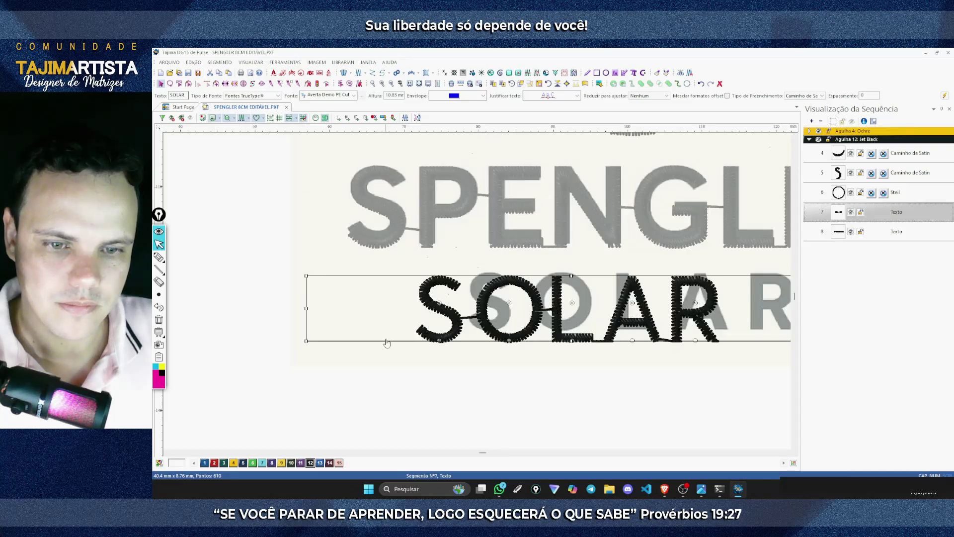
{"action": "left_click_drag", "start_coordinate": [301, 344], "coordinate": [407, 328]}
{"action": "scroll", "coordinate": [426, 334], "scroll_direction": "right", "scroll_amount": 4}
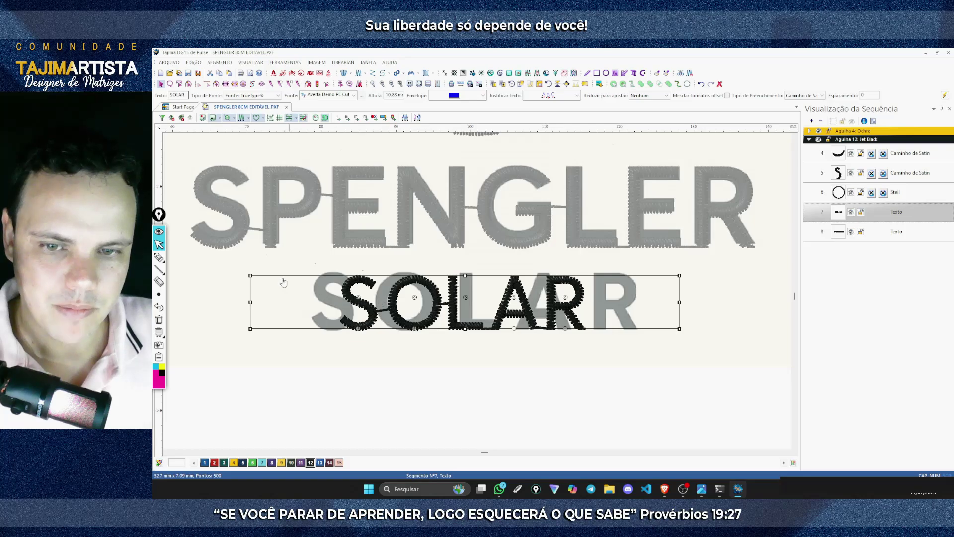
Enlarge the SOLAR text to about 34.9 × 7.6 mm and align its first letter with the background lettering
{"action": "left_click_drag", "start_coordinate": [250, 276], "coordinate": [232, 272]}
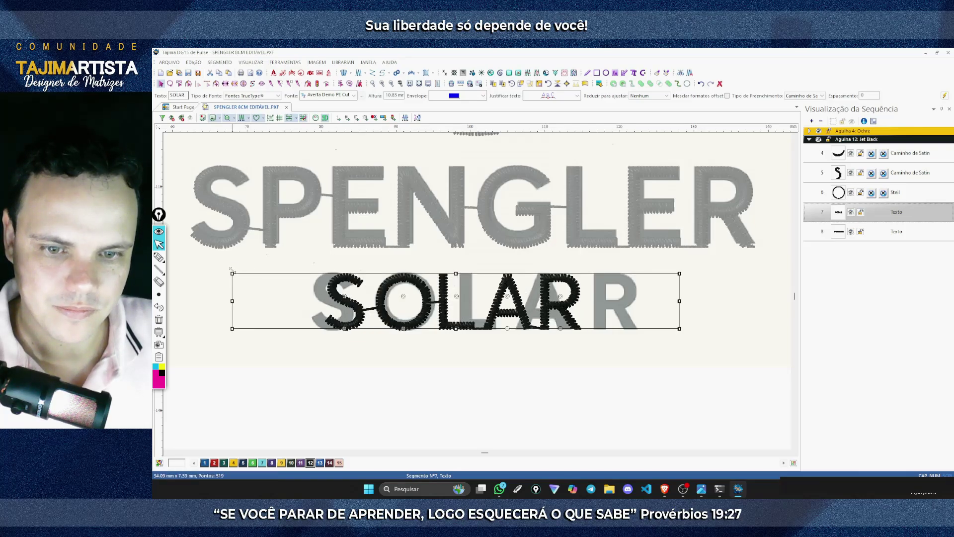
{"action": "left_click_drag", "start_coordinate": [677, 279], "coordinate": [685, 277]}
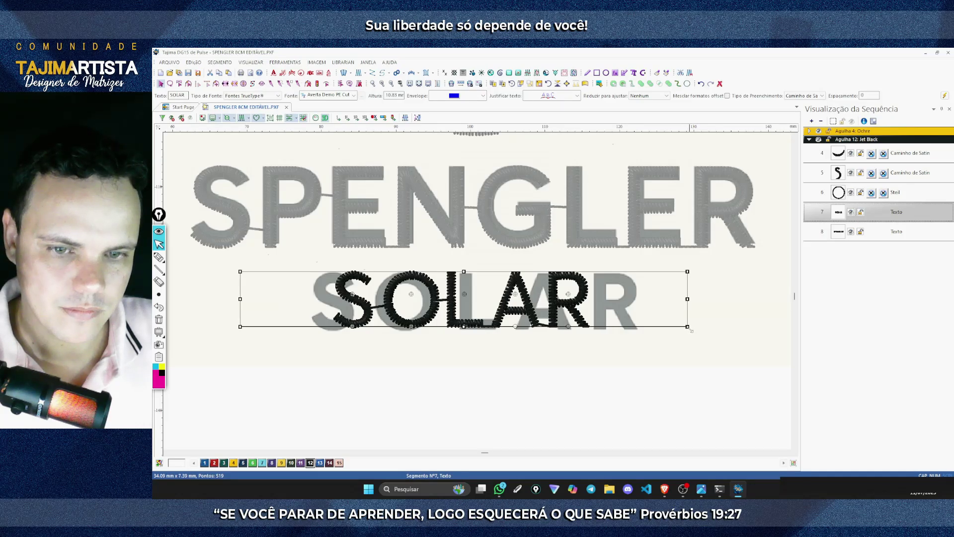
{"action": "left_click_drag", "start_coordinate": [691, 330], "coordinate": [699, 328]}
{"action": "left_click_drag", "start_coordinate": [662, 302], "coordinate": [645, 304]}
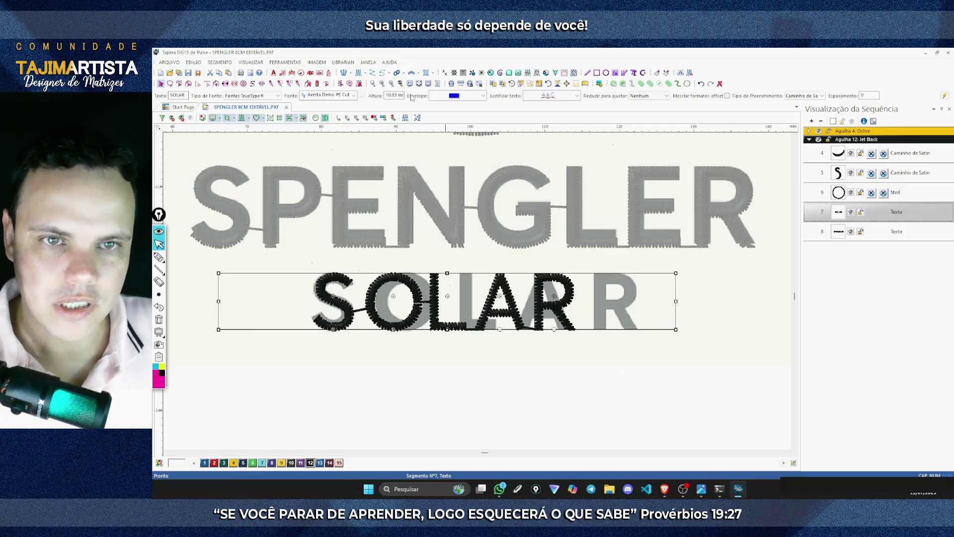
Reposition the letters of SOLAR individually along the baseline so each one covers its counterpart in the background image
{"action": "left_click", "coordinate": [382, 84]}
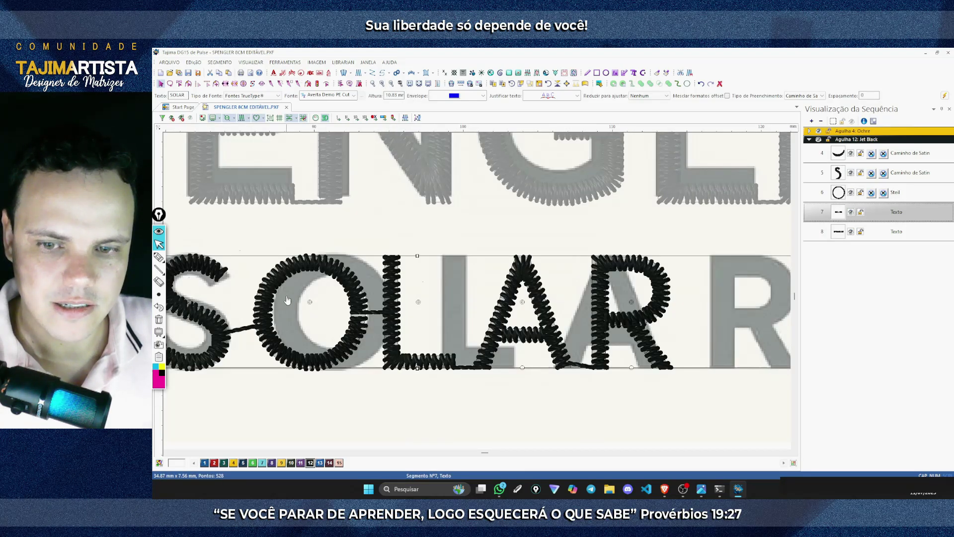
{"action": "scroll", "coordinate": [288, 298], "scroll_direction": "left", "scroll_amount": 3}
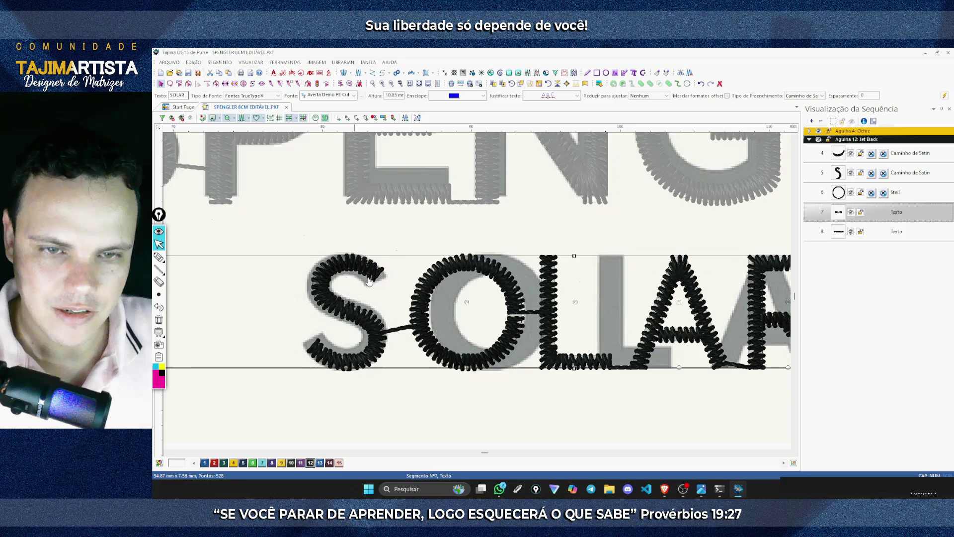
{"action": "left_click_drag", "start_coordinate": [347, 368], "coordinate": [344, 369]}
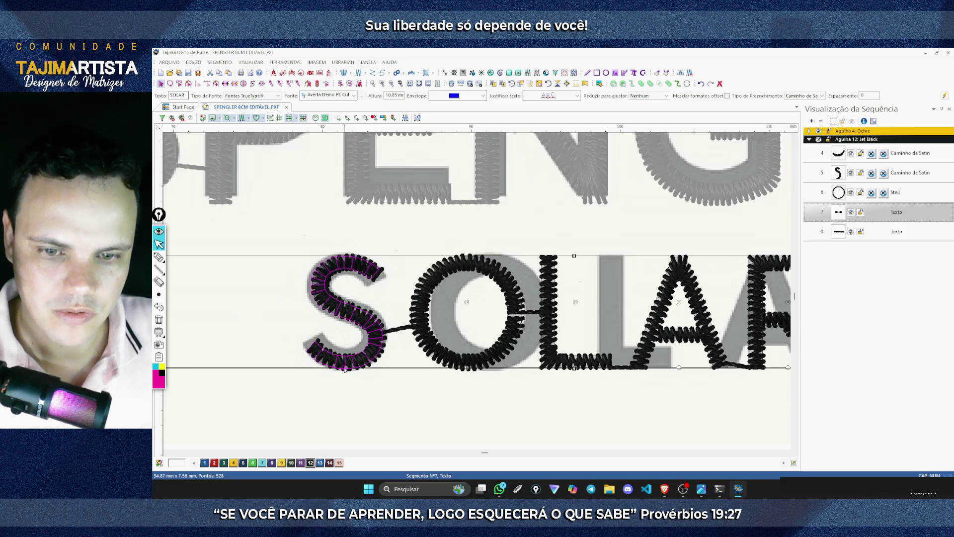
{"action": "left_click", "coordinate": [243, 118]}
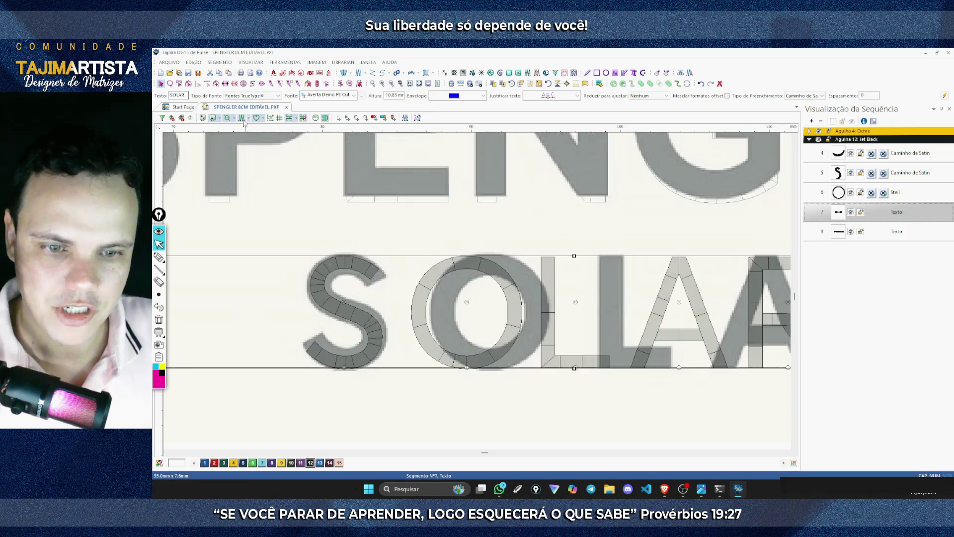
{"action": "left_click_drag", "start_coordinate": [467, 369], "coordinate": [491, 370]}
{"action": "scroll", "coordinate": [492, 370], "scroll_direction": "right", "scroll_amount": 3}
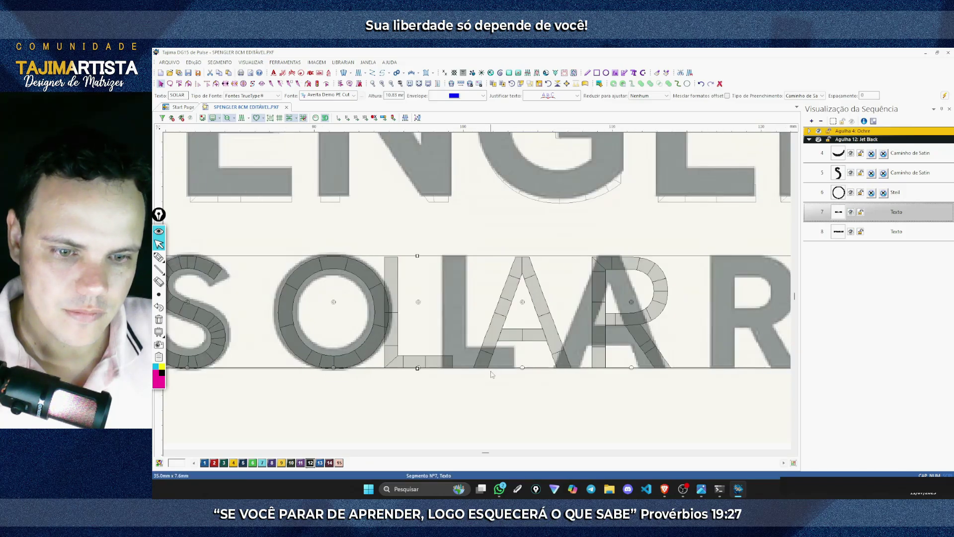
{"action": "left_click_drag", "start_coordinate": [419, 369], "coordinate": [599, 369]}
{"action": "scroll", "coordinate": [481, 368], "scroll_direction": "right", "scroll_amount": 3}
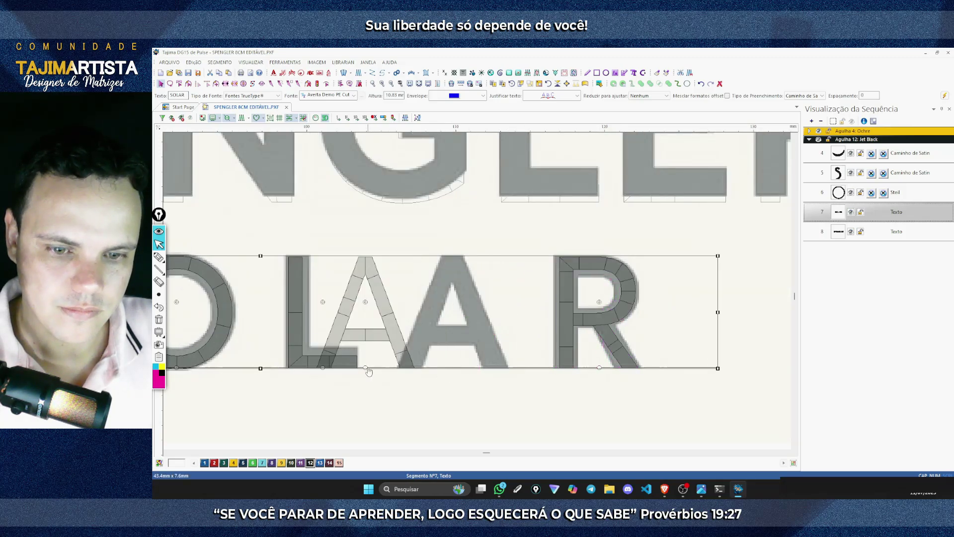
{"action": "left_click_drag", "start_coordinate": [369, 371], "coordinate": [452, 368]}
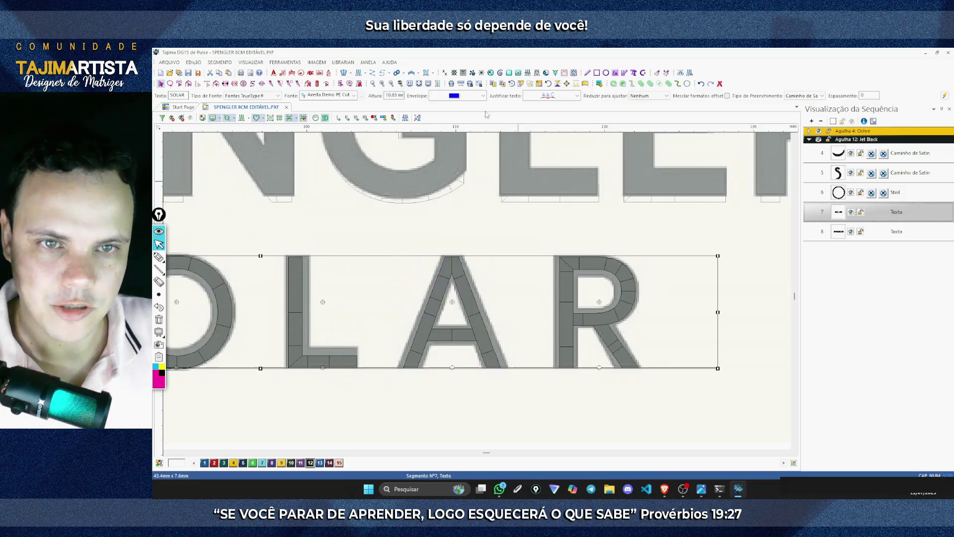
{"action": "left_click", "coordinate": [391, 83]}
{"action": "left_click", "coordinate": [242, 118]}
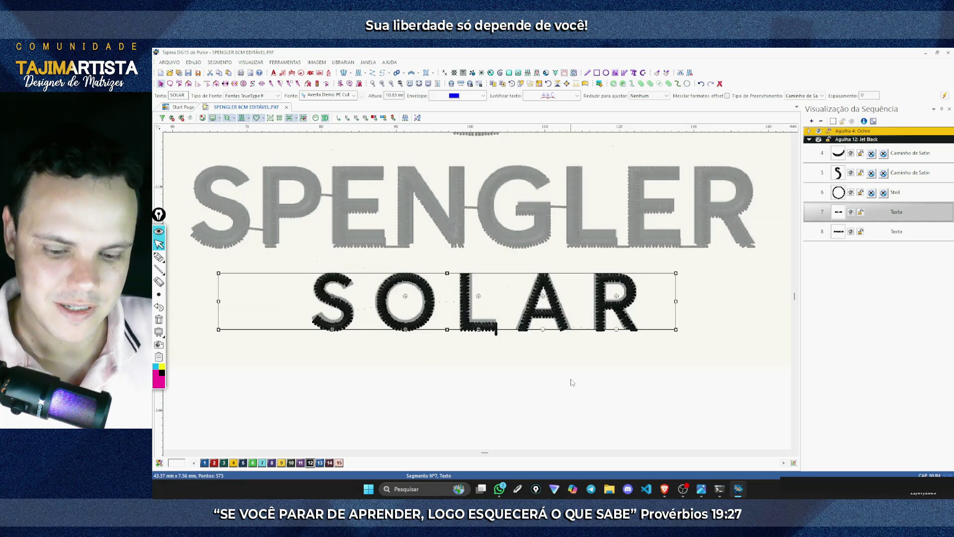
{"action": "left_click", "coordinate": [553, 370]}
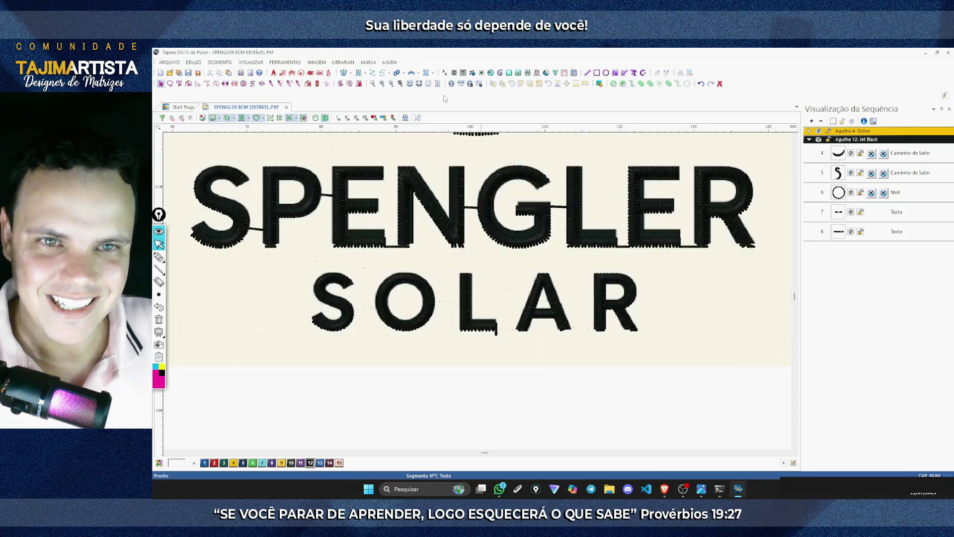
Sketch left-to-right stitching paths over SPENGLER and SOLAR with the annotation pen, and clear the marks
{"action": "left_click", "coordinate": [391, 84]}
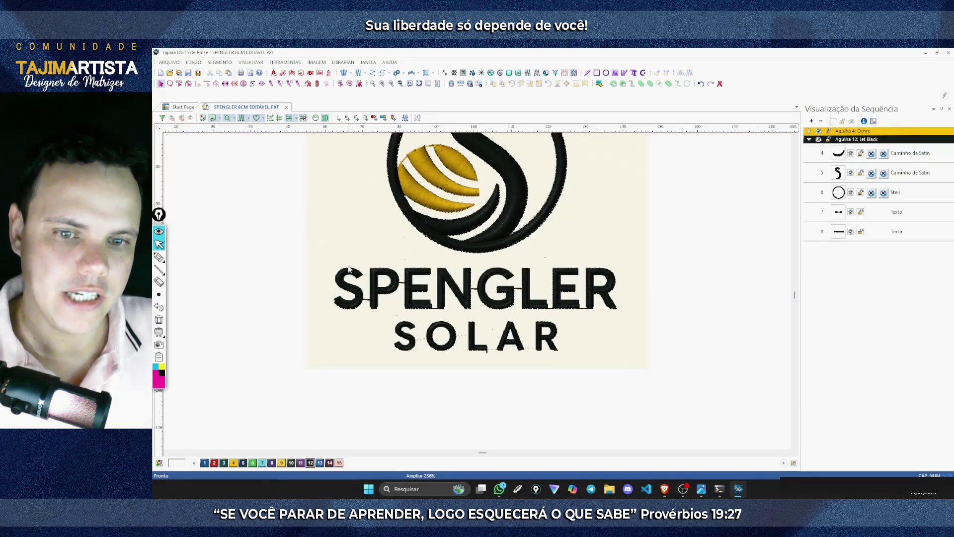
{"action": "left_click", "coordinate": [348, 271]}
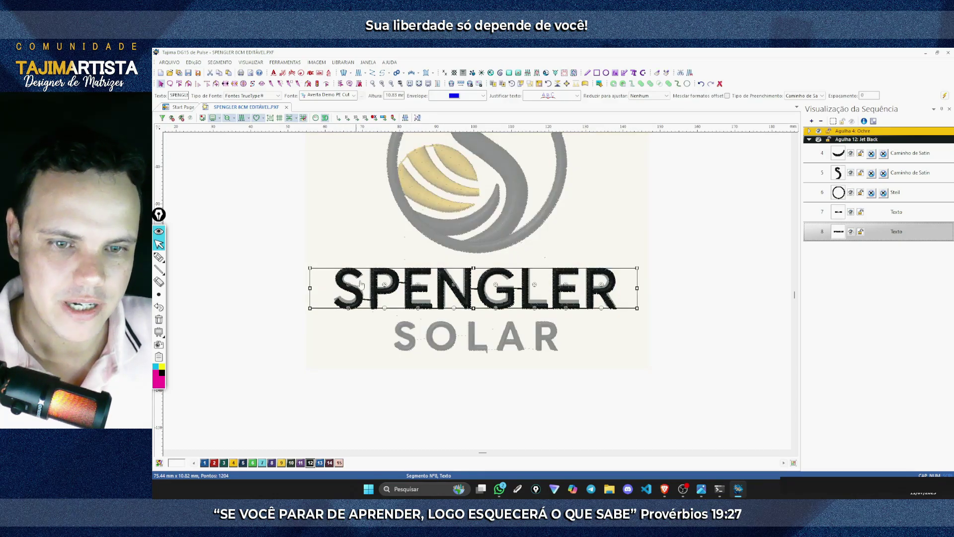
{"action": "left_click", "coordinate": [162, 256]}
{"action": "mouse_move", "coordinate": [347, 303]}
{"action": "left_mouse_down"}
{"action": "mouse_move", "coordinate": [385, 285]}
{"action": "mouse_move", "coordinate": [446, 280]}
{"action": "mouse_move", "coordinate": [524, 304]}
{"action": "mouse_move", "coordinate": [612, 295]}
{"action": "left_mouse_up"}
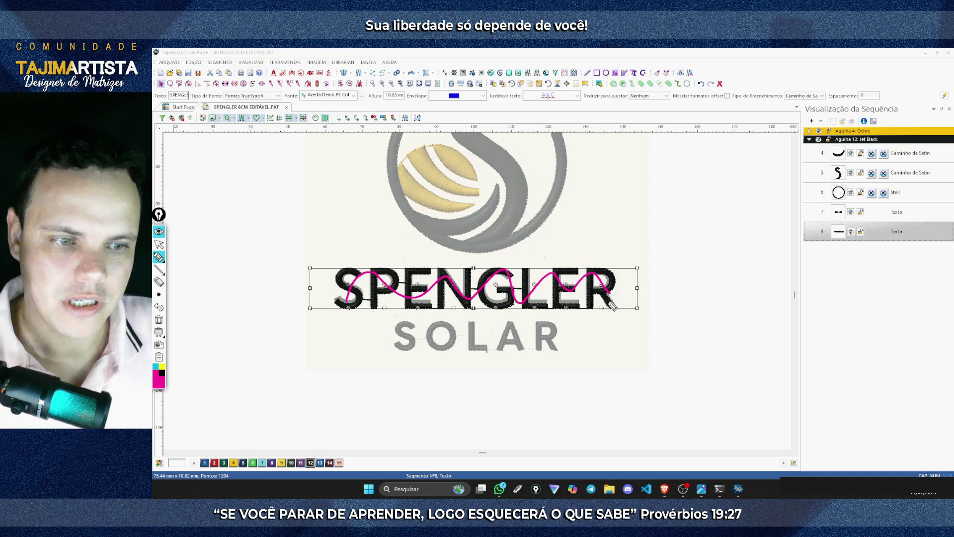
{"action": "left_click_drag", "start_coordinate": [613, 296], "coordinate": [618, 288]}
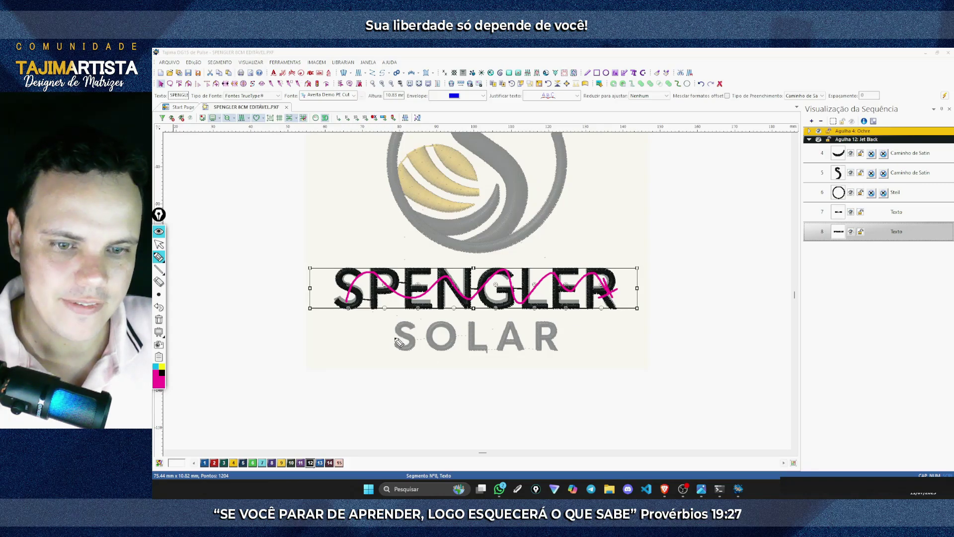
{"action": "left_click_drag", "start_coordinate": [395, 344], "coordinate": [545, 336]}
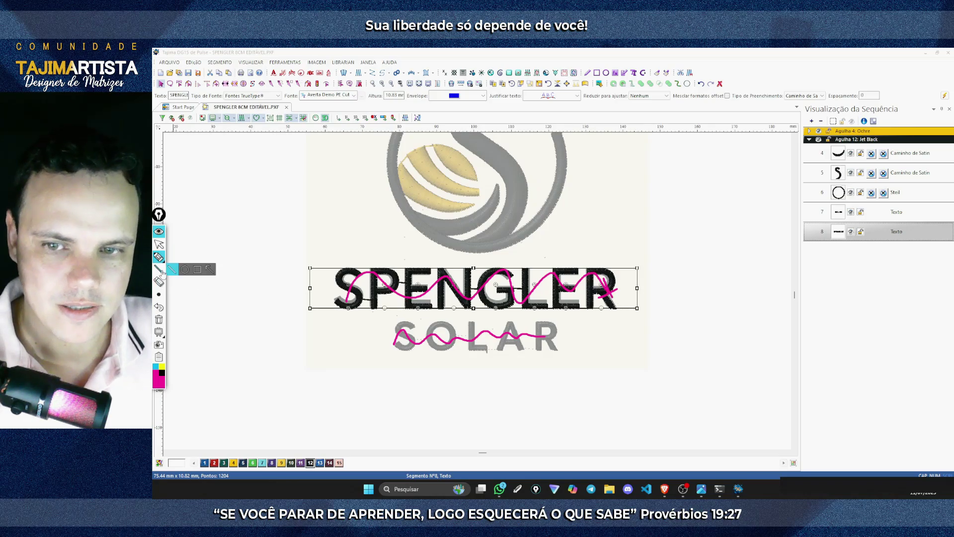
{"action": "left_click", "coordinate": [172, 257]}
{"action": "left_click", "coordinate": [158, 319]}
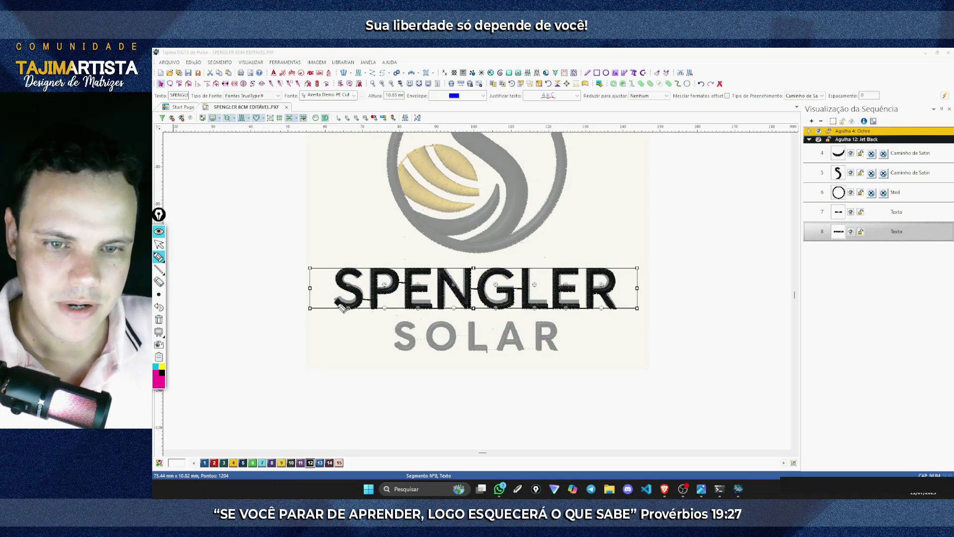
Sketch a stitching path running left to right through SPENGLER and back right to left through SOLAR, and clear it
{"action": "mouse_move", "coordinate": [337, 304]}
{"action": "left_mouse_down"}
{"action": "mouse_move", "coordinate": [345, 283]}
{"action": "mouse_move", "coordinate": [397, 298]}
{"action": "mouse_move", "coordinate": [426, 281]}
{"action": "mouse_move", "coordinate": [444, 303]}
{"action": "mouse_move", "coordinate": [479, 283]}
{"action": "mouse_move", "coordinate": [493, 305]}
{"action": "mouse_move", "coordinate": [535, 277]}
{"action": "mouse_move", "coordinate": [558, 303]}
{"action": "mouse_move", "coordinate": [590, 273]}
{"action": "mouse_move", "coordinate": [610, 283]}
{"action": "mouse_move", "coordinate": [616, 308]}
{"action": "left_mouse_up"}
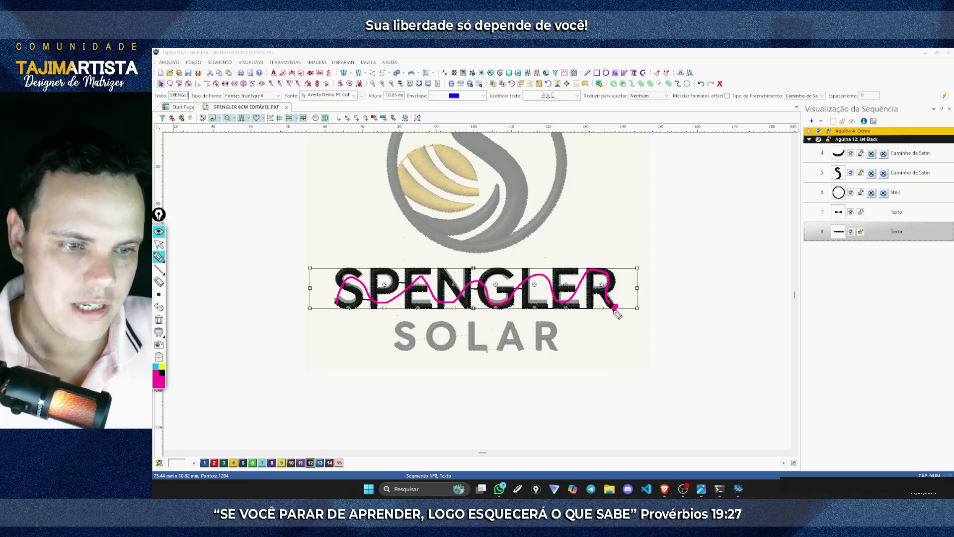
{"action": "mouse_move", "coordinate": [616, 311]}
{"action": "left_mouse_down"}
{"action": "mouse_move", "coordinate": [555, 330]}
{"action": "mouse_move", "coordinate": [553, 346]}
{"action": "mouse_move", "coordinate": [545, 332]}
{"action": "mouse_move", "coordinate": [518, 351]}
{"action": "mouse_move", "coordinate": [511, 325]}
{"action": "mouse_move", "coordinate": [492, 345]}
{"action": "mouse_move", "coordinate": [478, 326]}
{"action": "mouse_move", "coordinate": [465, 340]}
{"action": "mouse_move", "coordinate": [443, 324]}
{"action": "mouse_move", "coordinate": [396, 337]}
{"action": "left_mouse_up"}
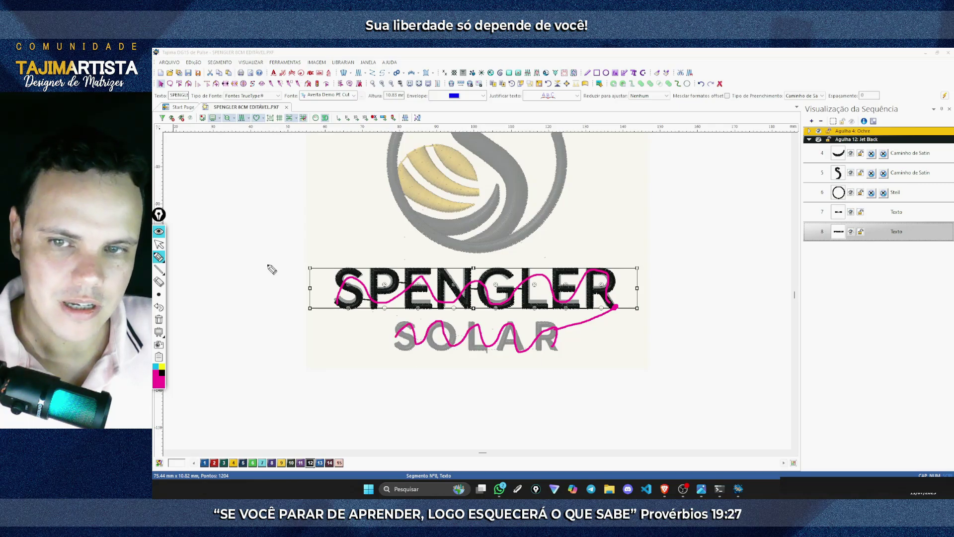
{"action": "left_click", "coordinate": [159, 244]}
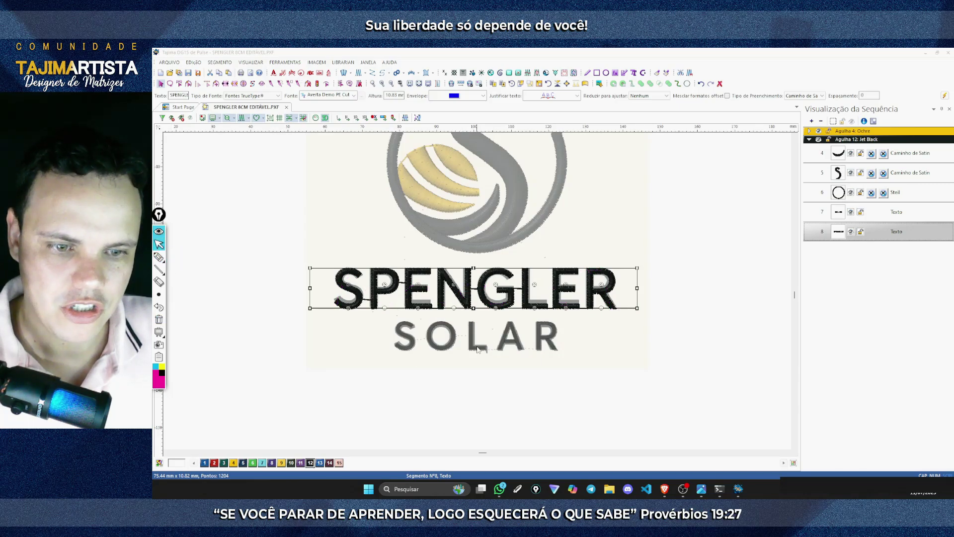
Set the sewing sequence (Sequência de costura) of the SOLAR text to Direita and apply the change
{"action": "left_click", "coordinate": [456, 347]}
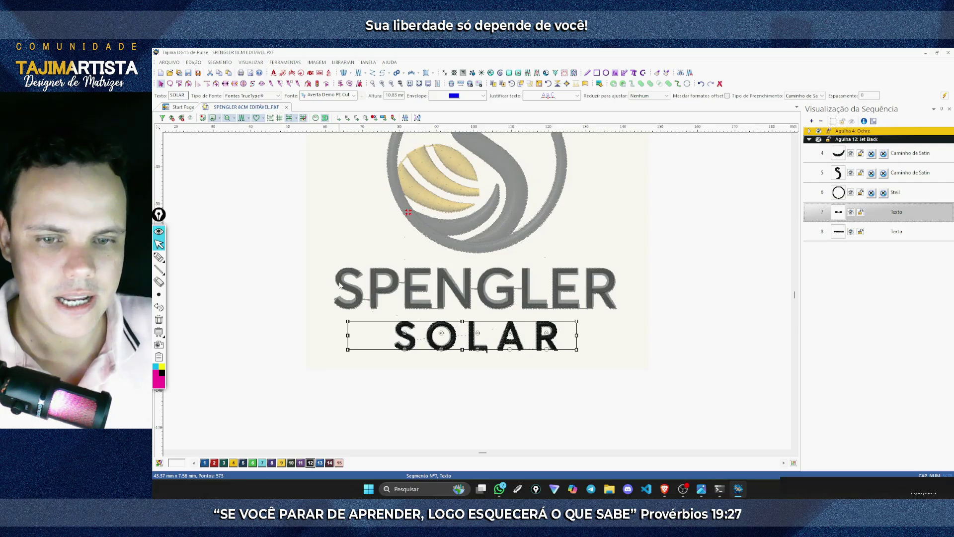
{"action": "double_click", "coordinate": [526, 335]}
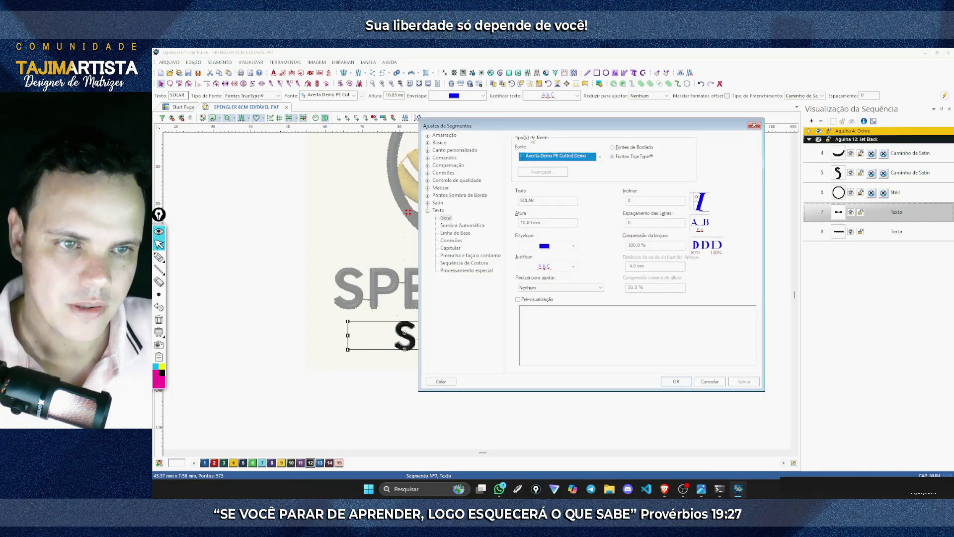
{"action": "left_click_drag", "start_coordinate": [509, 124], "coordinate": [667, 113]}
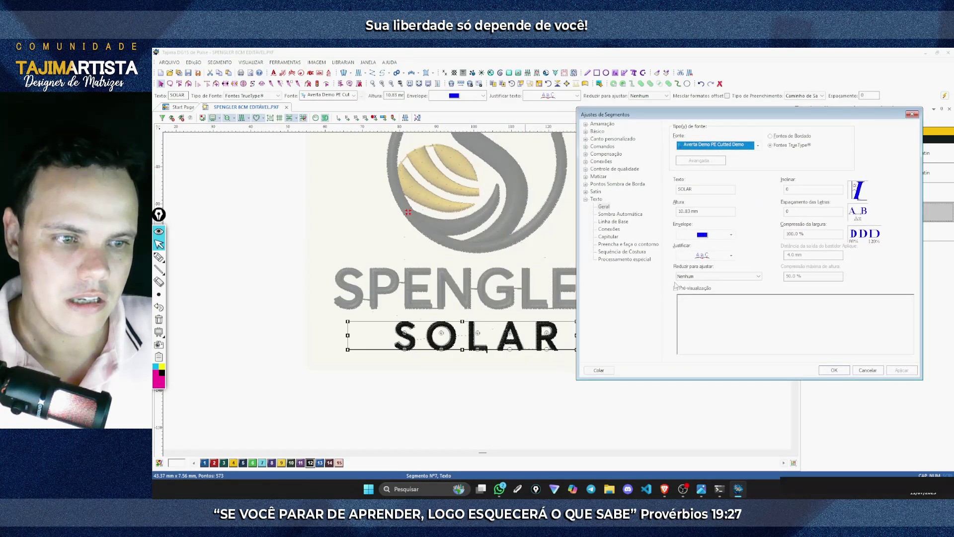
{"action": "left_click", "coordinate": [622, 252]}
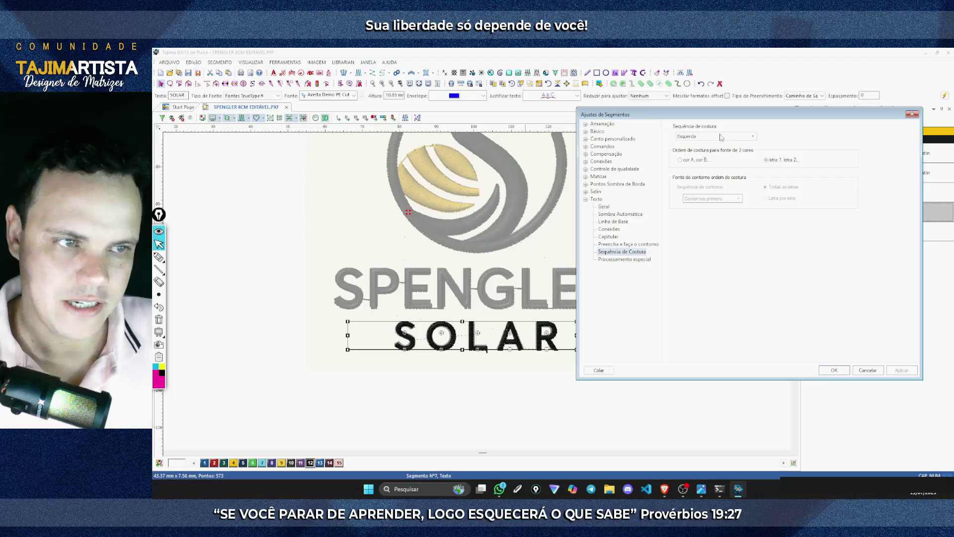
{"action": "left_click", "coordinate": [701, 136]}
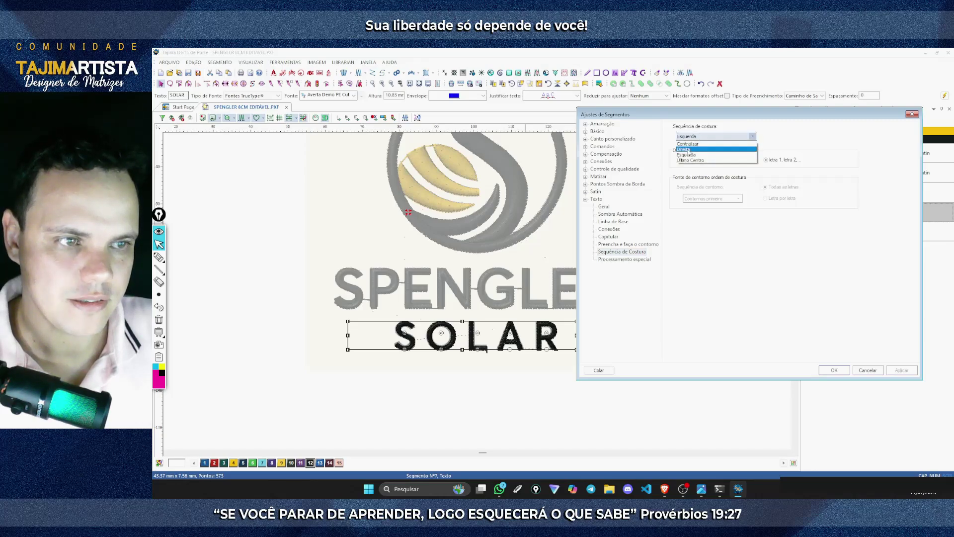
{"action": "left_click", "coordinate": [689, 149]}
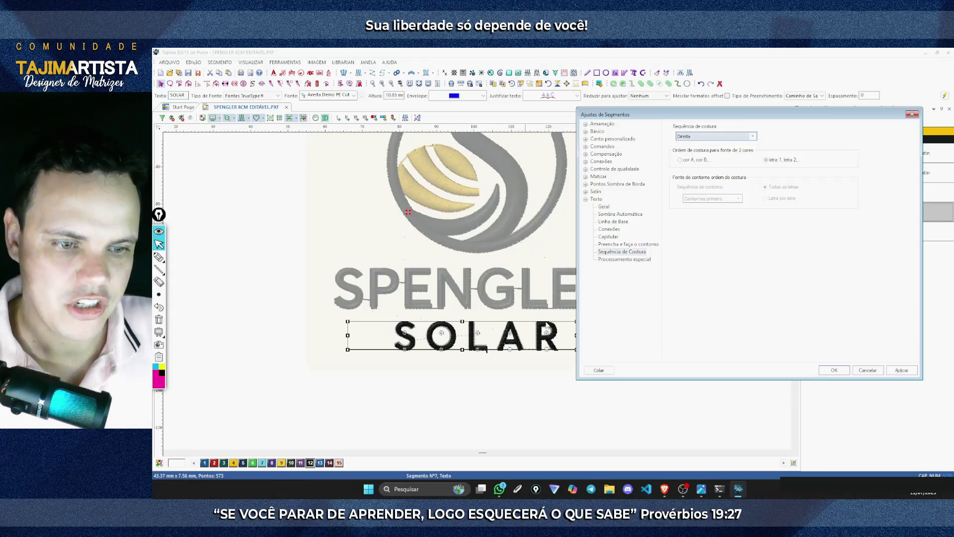
{"action": "left_click", "coordinate": [902, 370]}
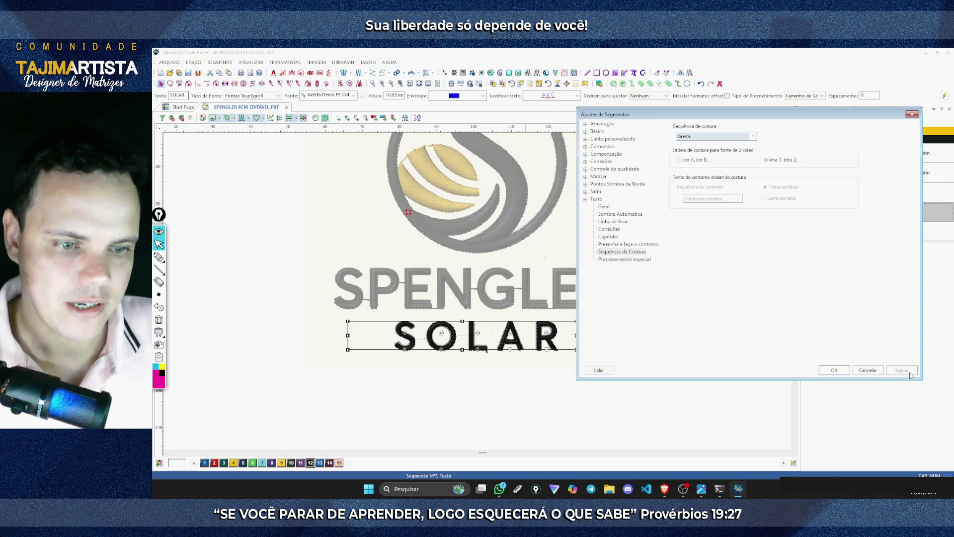
{"action": "left_click", "coordinate": [835, 371]}
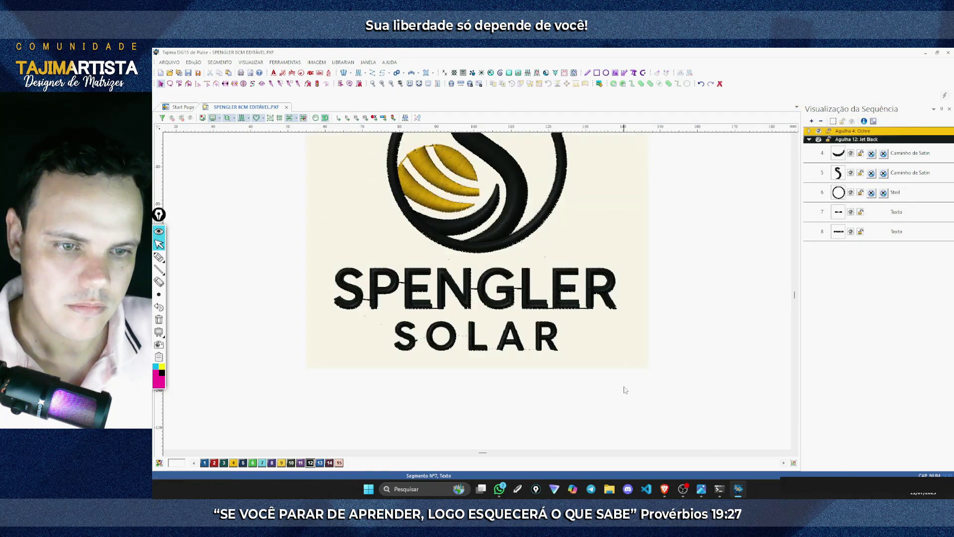
Hide the background image and save the embroidery design under its current file name
{"action": "scroll", "coordinate": [503, 366], "scroll_direction": "up", "scroll_amount": 2}
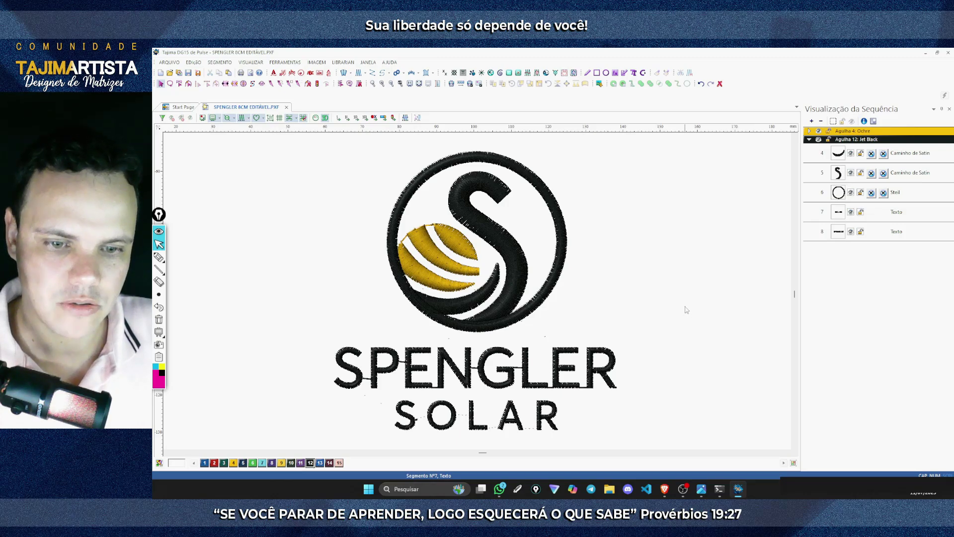
{"action": "left_click", "coordinate": [169, 63]}
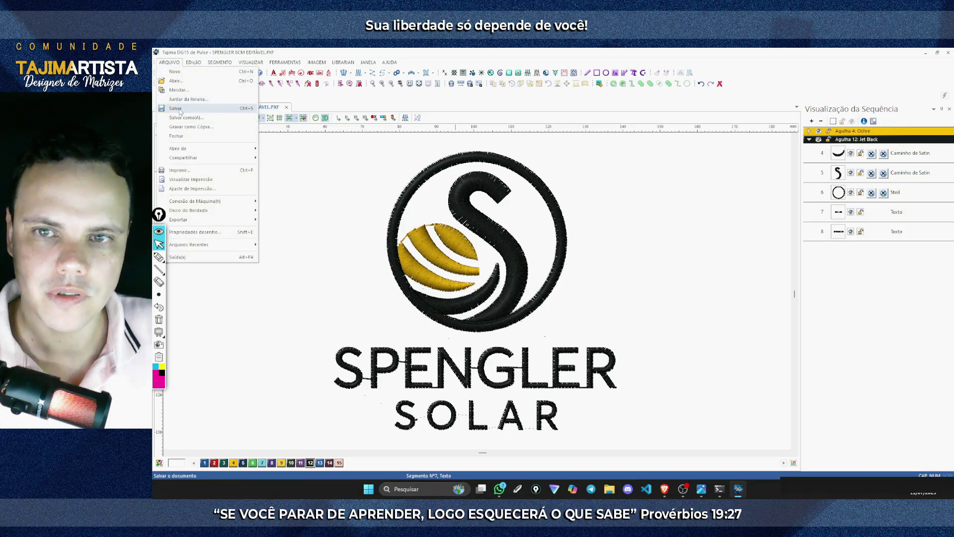
{"action": "left_click", "coordinate": [180, 113]}
Switch to the Google Docs checklist, mark "Criar os objetos" as done, and return to the embroidery design in Tajima
{"action": "key", "text": "alt+Tab"}
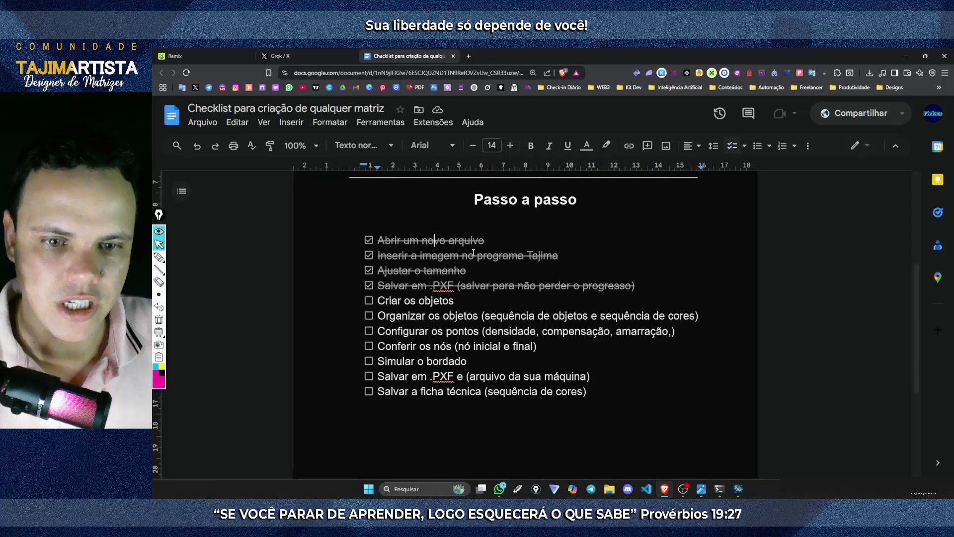
{"action": "left_click", "coordinate": [369, 300]}
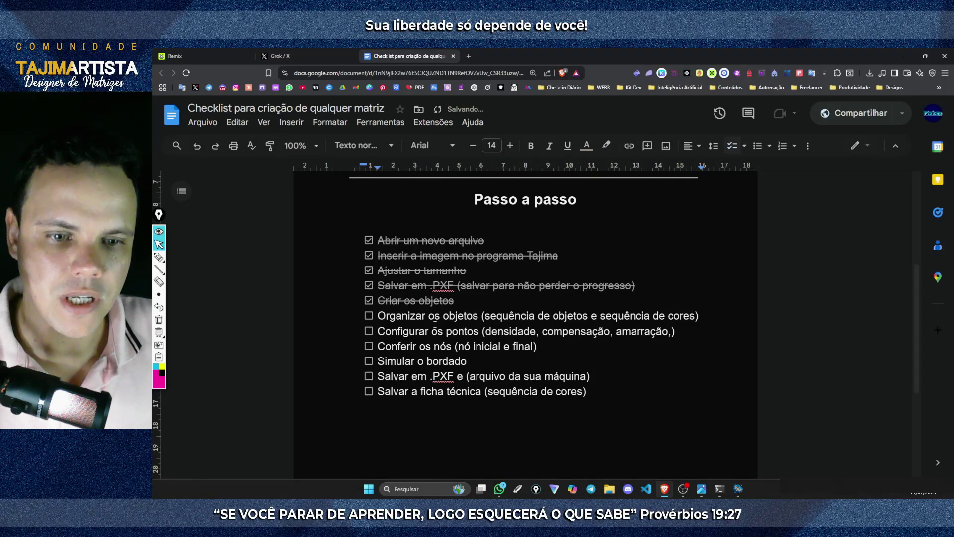
{"action": "left_click_drag", "start_coordinate": [381, 316], "coordinate": [464, 316]}
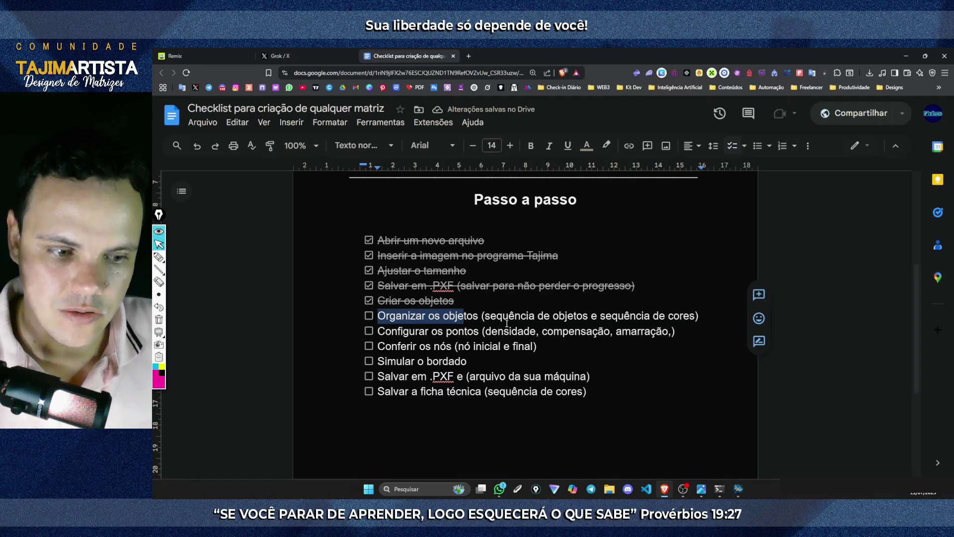
{"action": "left_click", "coordinate": [667, 491]}
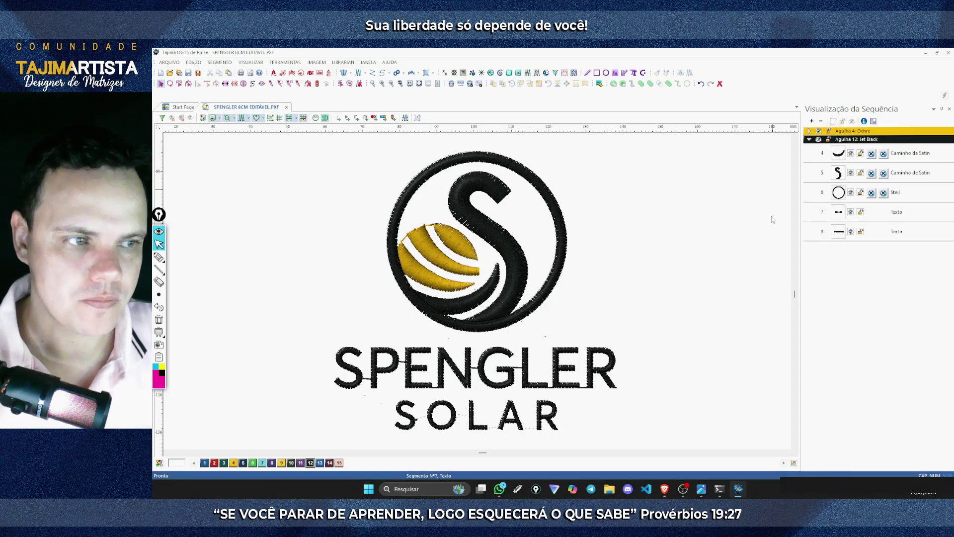
Expand the Ochre needle group, outline the sequence view and mark arrows at all eight objects with the annotation pen, and clear the marks
{"action": "left_click", "coordinate": [809, 132]}
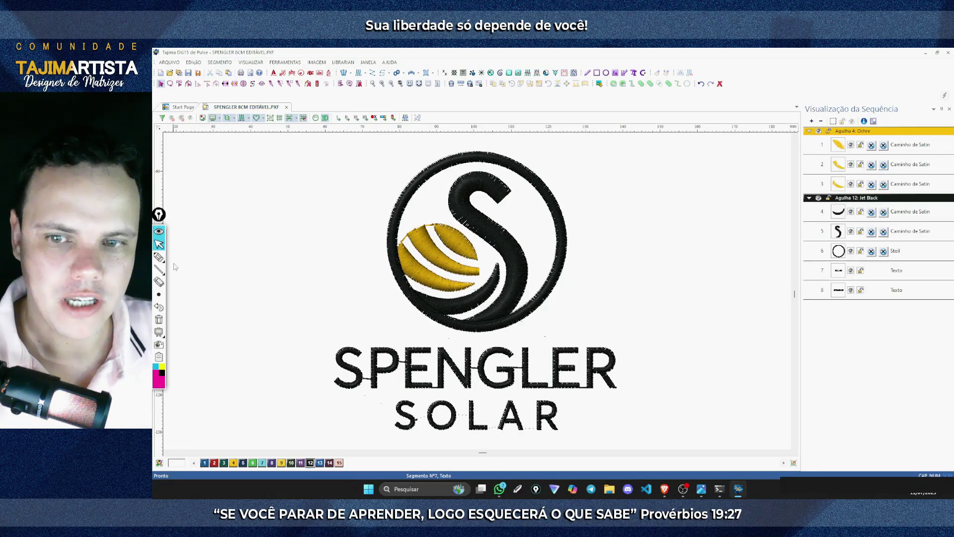
{"action": "left_click", "coordinate": [159, 257]}
{"action": "mouse_move", "coordinate": [787, 109]}
{"action": "left_mouse_down"}
{"action": "mouse_move", "coordinate": [796, 344]}
{"action": "mouse_move", "coordinate": [953, 342]}
{"action": "mouse_move", "coordinate": [952, 116]}
{"action": "mouse_move", "coordinate": [860, 104]}
{"action": "mouse_move", "coordinate": [790, 115]}
{"action": "mouse_move", "coordinate": [818, 144]}
{"action": "mouse_move", "coordinate": [806, 150]}
{"action": "mouse_move", "coordinate": [823, 164]}
{"action": "mouse_move", "coordinate": [808, 170]}
{"action": "left_mouse_up"}
{"action": "mouse_move", "coordinate": [775, 182]}
{"action": "left_mouse_down"}
{"action": "mouse_move", "coordinate": [808, 192]}
{"action": "mouse_move", "coordinate": [813, 183]}
{"action": "left_mouse_up"}
{"action": "mouse_move", "coordinate": [813, 183]}
{"action": "left_mouse_down"}
{"action": "mouse_move", "coordinate": [784, 209]}
{"action": "mouse_move", "coordinate": [815, 211]}
{"action": "left_mouse_up"}
{"action": "mouse_move", "coordinate": [815, 212]}
{"action": "left_mouse_down"}
{"action": "mouse_move", "coordinate": [779, 231]}
{"action": "mouse_move", "coordinate": [808, 230]}
{"action": "left_mouse_up"}
{"action": "mouse_move", "coordinate": [802, 226]}
{"action": "left_mouse_down"}
{"action": "mouse_move", "coordinate": [813, 231]}
{"action": "mouse_move", "coordinate": [802, 237]}
{"action": "left_mouse_up"}
{"action": "left_click_drag", "start_coordinate": [769, 251], "coordinate": [795, 250]}
{"action": "mouse_move", "coordinate": [796, 245]}
{"action": "left_mouse_down"}
{"action": "mouse_move", "coordinate": [796, 279]}
{"action": "mouse_move", "coordinate": [800, 272]}
{"action": "mouse_move", "coordinate": [780, 289]}
{"action": "mouse_move", "coordinate": [813, 291]}
{"action": "left_mouse_up"}
{"action": "left_click_drag", "start_coordinate": [814, 292], "coordinate": [804, 297]}
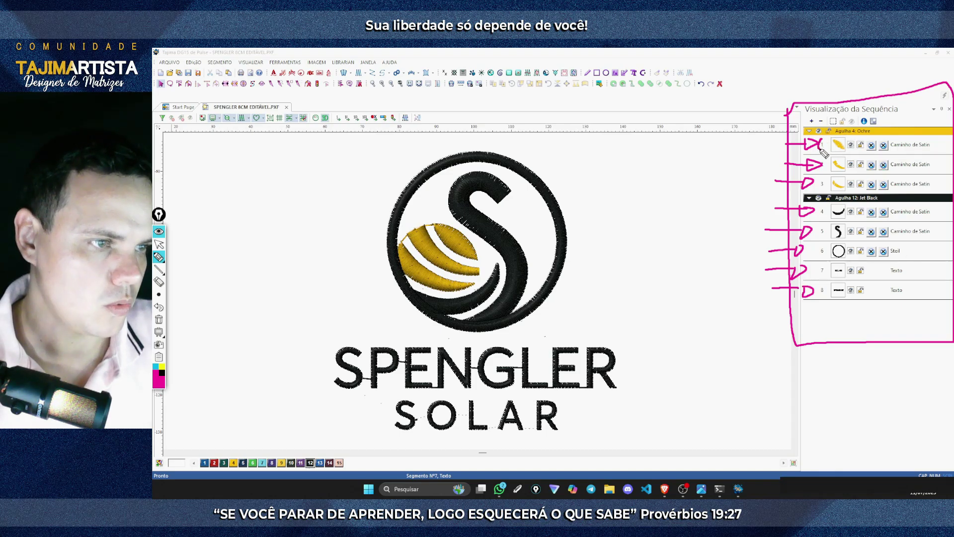
{"action": "mouse_move", "coordinate": [821, 148]}
{"action": "left_mouse_down"}
{"action": "mouse_move", "coordinate": [828, 141]}
{"action": "mouse_move", "coordinate": [819, 148]}
{"action": "left_mouse_up"}
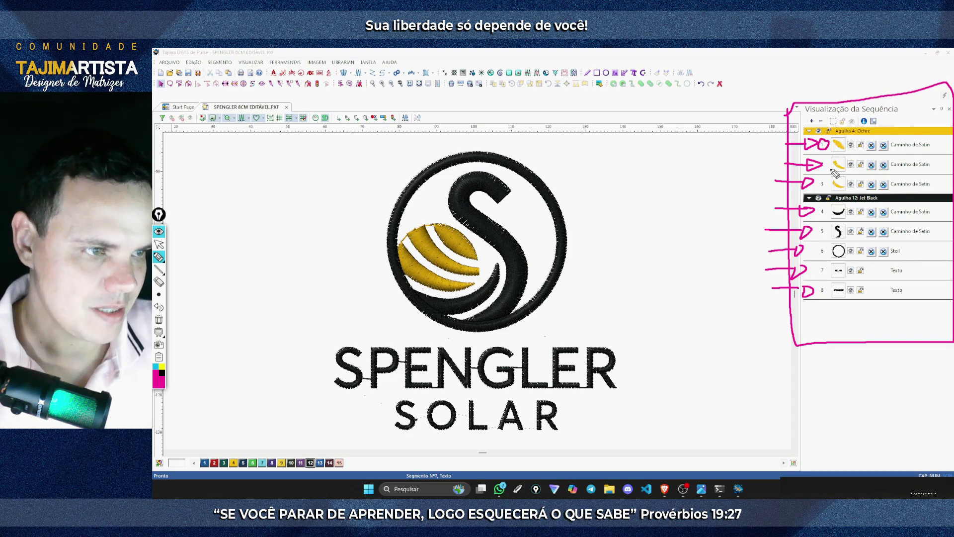
{"action": "left_click", "coordinate": [160, 320]}
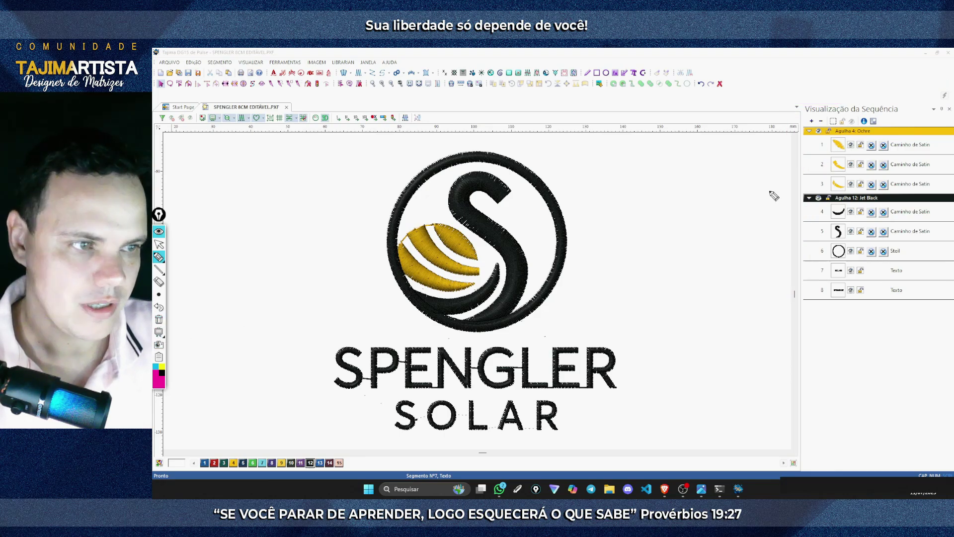
Circle sequence numbers 2 and 3, sketch a downward arrow beside the list labelled C at its start and T at its end, and clear it
{"action": "mouse_move", "coordinate": [815, 170]}
{"action": "left_mouse_down"}
{"action": "mouse_move", "coordinate": [826, 169]}
{"action": "mouse_move", "coordinate": [821, 160]}
{"action": "mouse_move", "coordinate": [815, 179]}
{"action": "mouse_move", "coordinate": [824, 182]}
{"action": "left_mouse_up"}
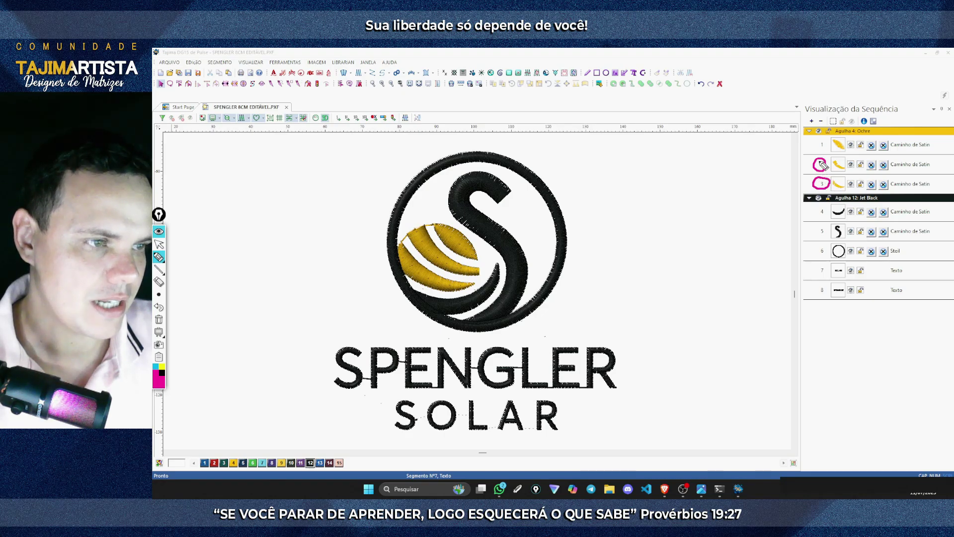
{"action": "mouse_move", "coordinate": [787, 128]}
{"action": "left_mouse_down"}
{"action": "mouse_move", "coordinate": [785, 271]}
{"action": "mouse_move", "coordinate": [803, 283]}
{"action": "mouse_move", "coordinate": [773, 283]}
{"action": "left_mouse_up"}
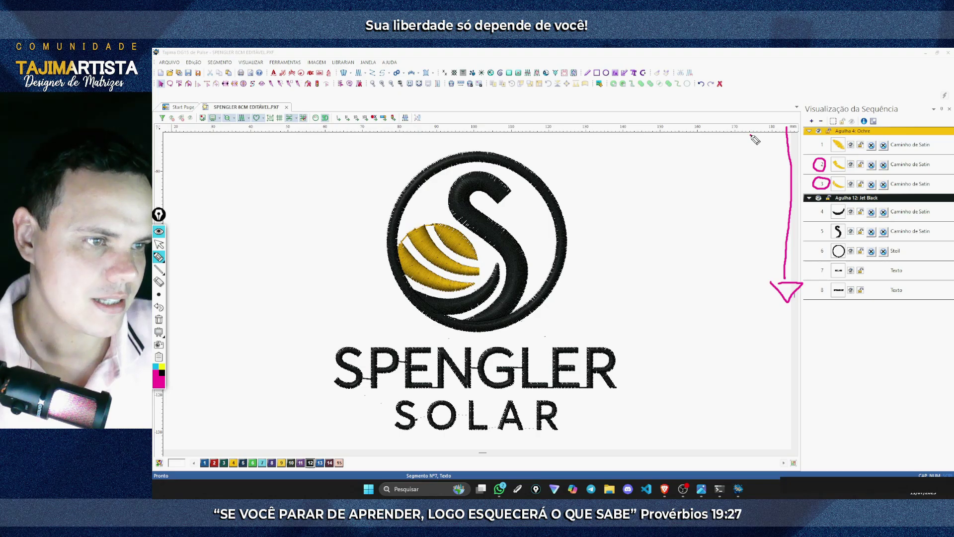
{"action": "left_click_drag", "start_coordinate": [753, 135], "coordinate": [753, 143]}
{"action": "mouse_move", "coordinate": [751, 263]}
{"action": "left_mouse_down"}
{"action": "mouse_move", "coordinate": [752, 282]}
{"action": "mouse_move", "coordinate": [756, 263]}
{"action": "left_mouse_up"}
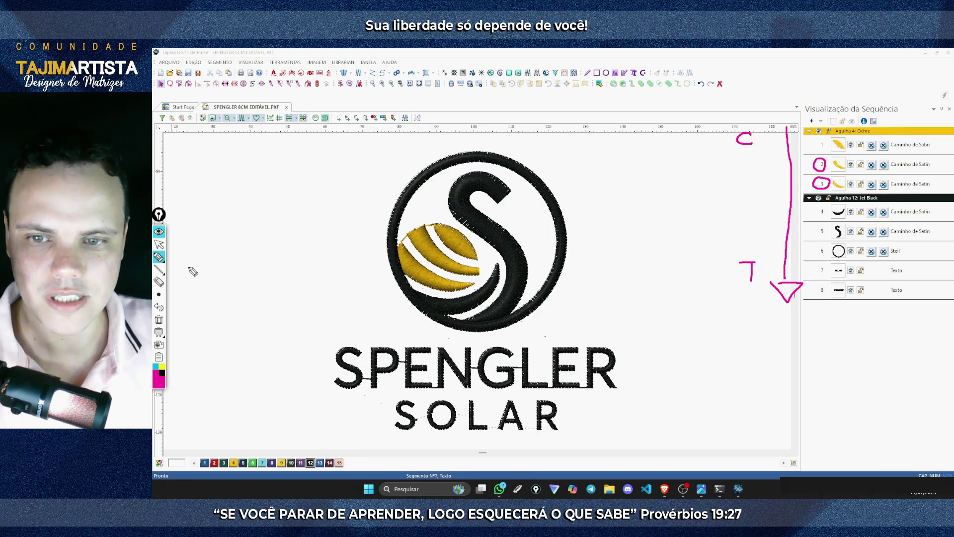
{"action": "left_click", "coordinate": [158, 319]}
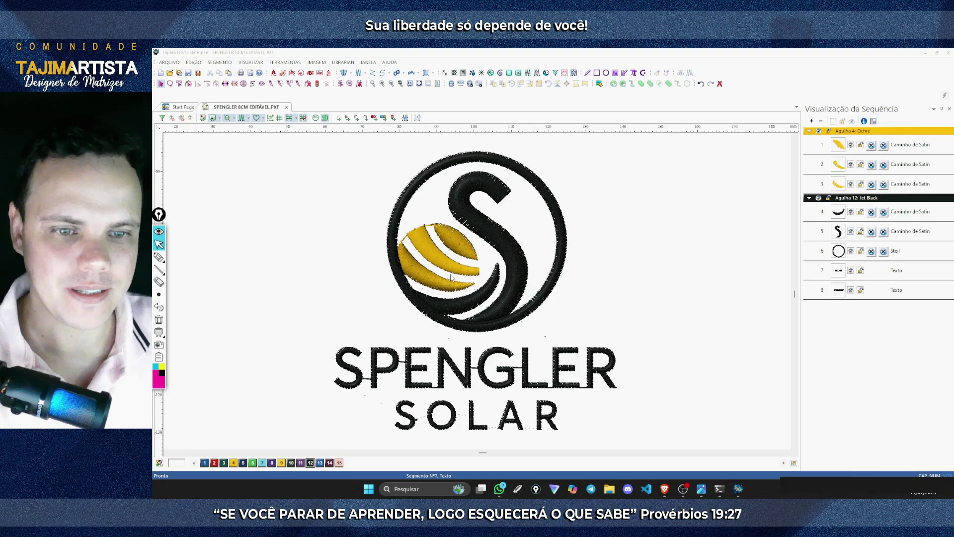
Check the three ochre satin objects one by one in sequence order, and collapse the Ochre needle group
{"action": "left_click", "coordinate": [839, 146]}
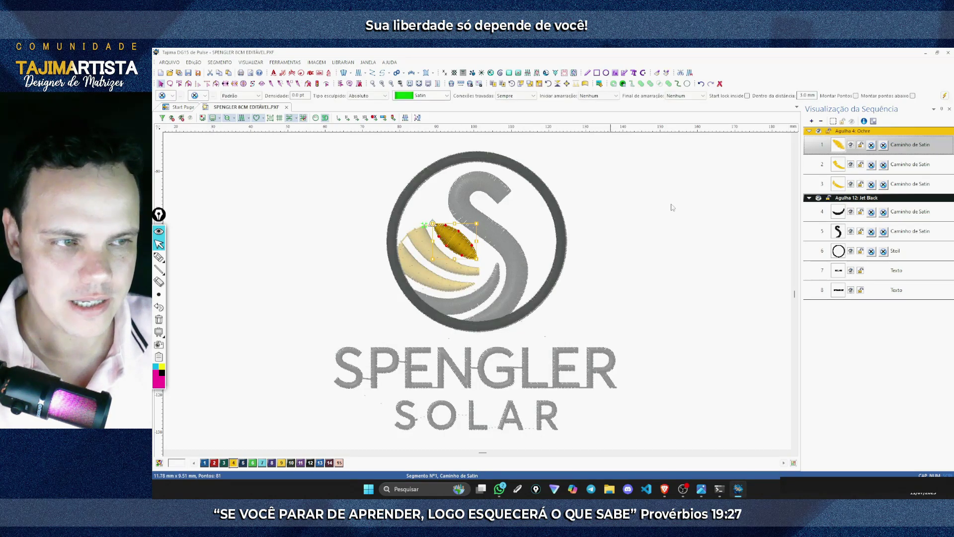
{"action": "left_click", "coordinate": [839, 165]}
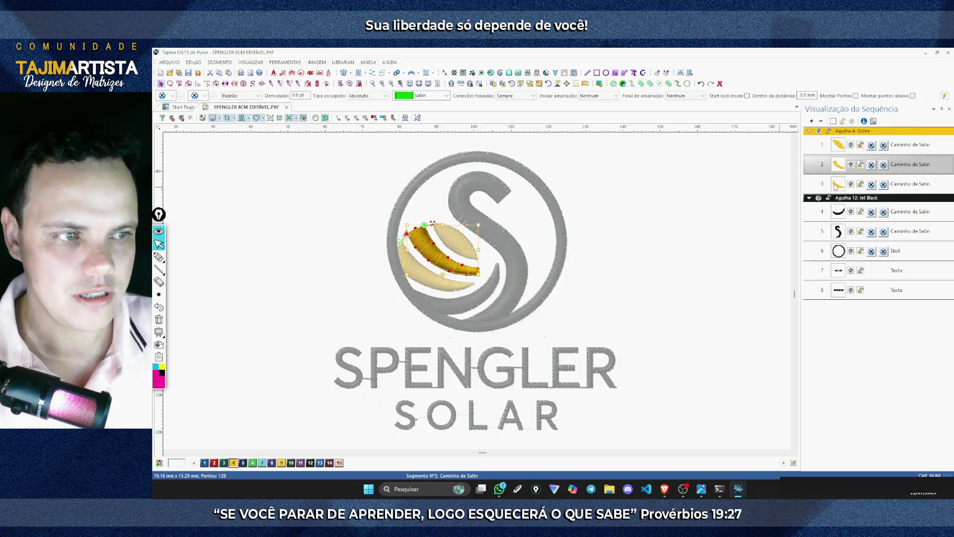
{"action": "left_click", "coordinate": [837, 186]}
{"action": "left_click", "coordinate": [602, 238]}
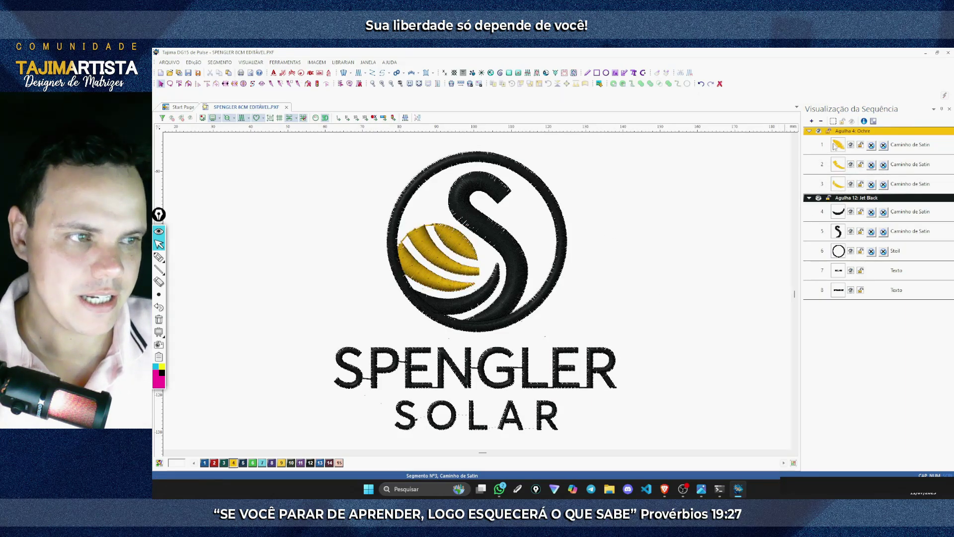
{"action": "left_click", "coordinate": [809, 130]}
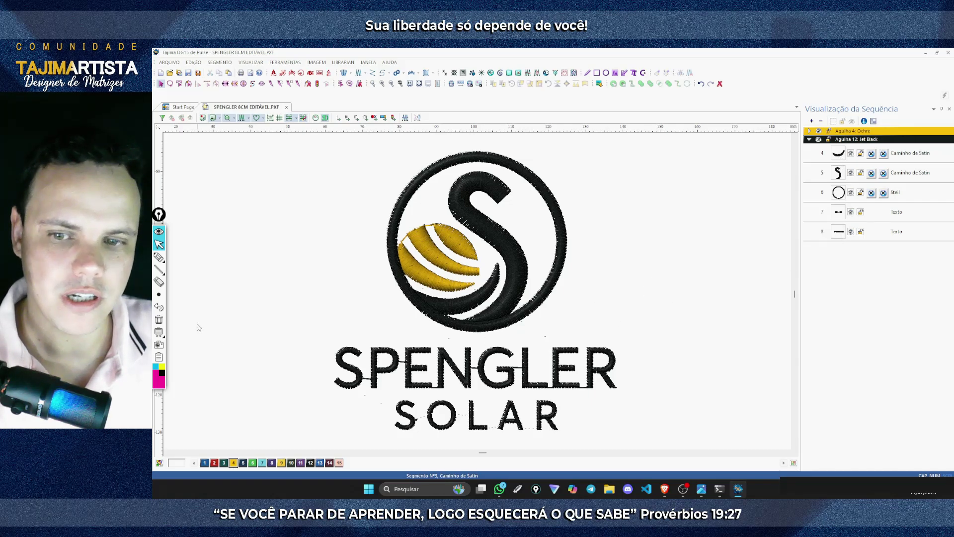
Number the black crescent 1 and the S 2, mark the ring's lower arc and strike lines through SPENGLER and SOLAR, and clear the annotations
{"action": "left_click", "coordinate": [163, 261]}
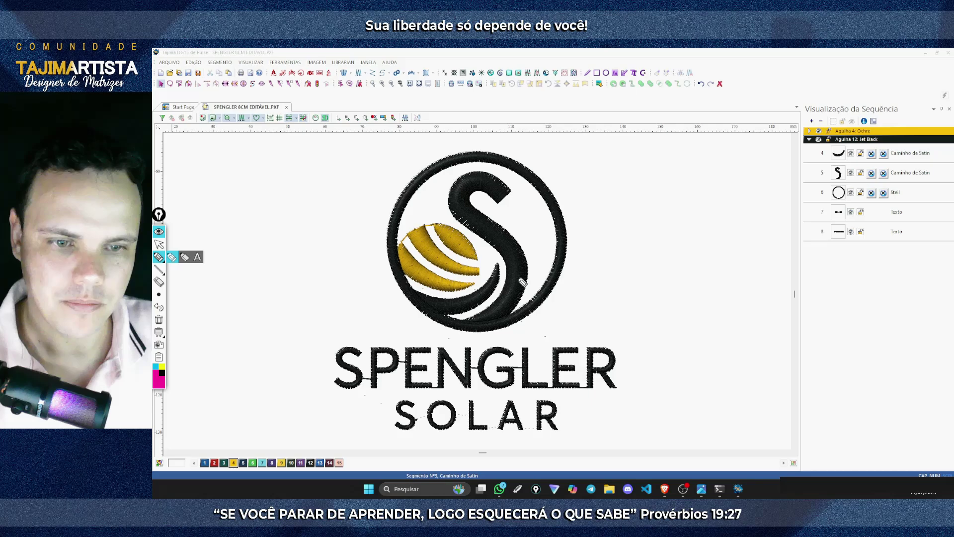
{"action": "left_click", "coordinate": [460, 301]}
{"action": "left_click", "coordinate": [511, 296]}
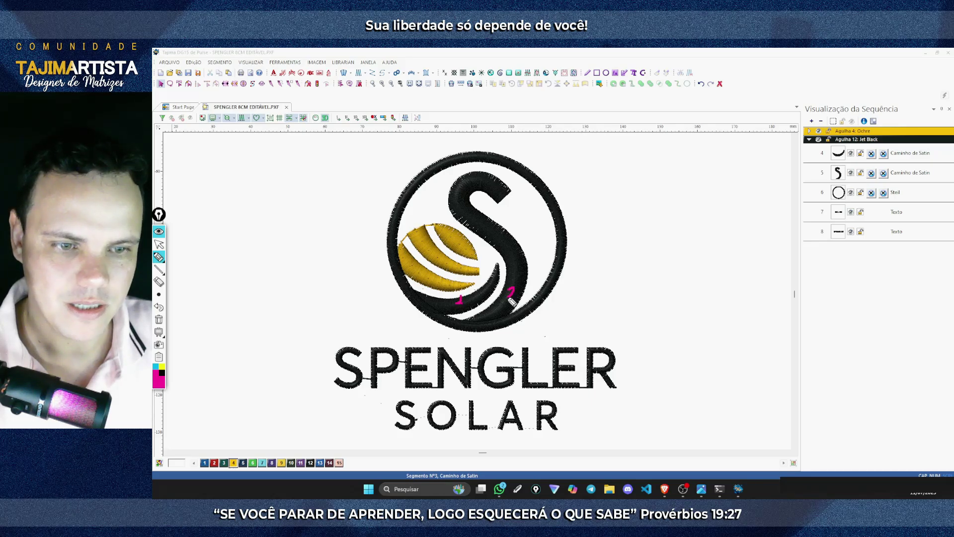
{"action": "left_click_drag", "start_coordinate": [509, 298], "coordinate": [513, 297]}
{"action": "mouse_move", "coordinate": [443, 321]}
{"action": "left_mouse_down"}
{"action": "mouse_move", "coordinate": [515, 317]}
{"action": "mouse_move", "coordinate": [530, 307]}
{"action": "left_mouse_up"}
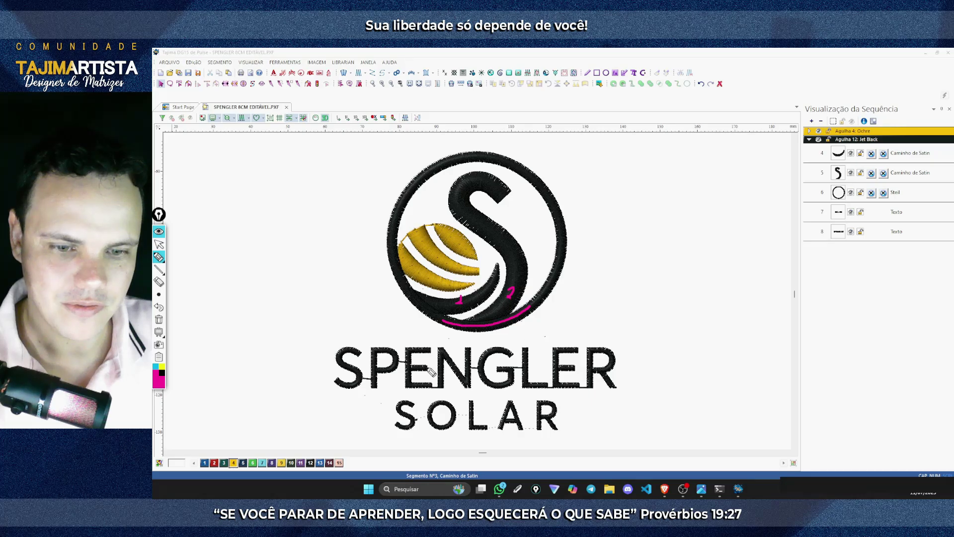
{"action": "left_click_drag", "start_coordinate": [348, 368], "coordinate": [648, 355]}
{"action": "left_click_drag", "start_coordinate": [551, 413], "coordinate": [424, 420]}
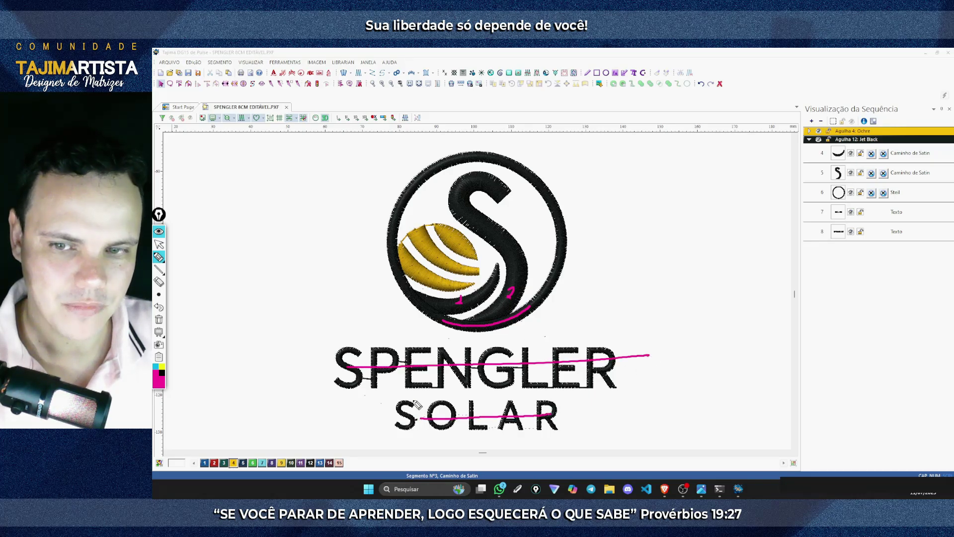
{"action": "left_click", "coordinate": [159, 319]}
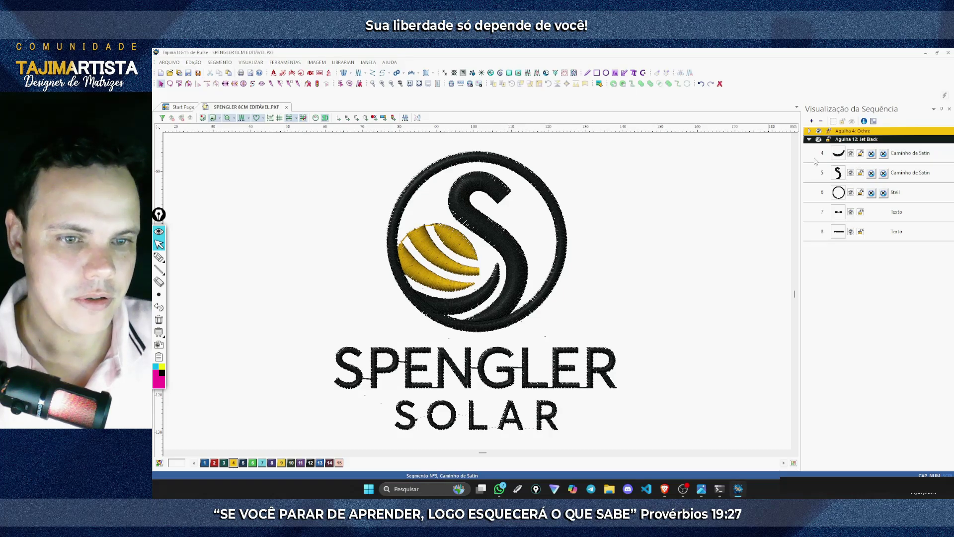
Check the black crescent, the large S and the Steil ring one by one in sequence order
{"action": "left_click", "coordinate": [479, 300]}
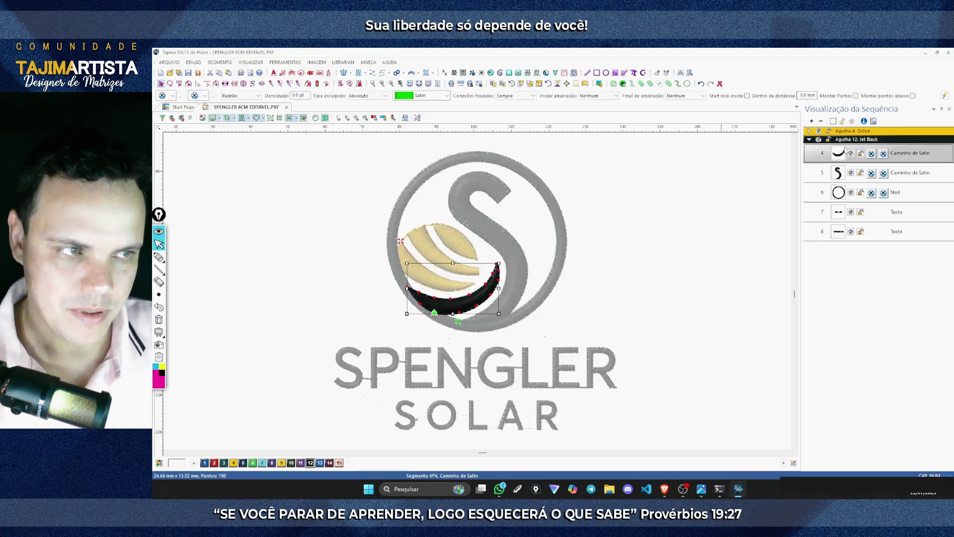
{"action": "left_click", "coordinate": [838, 177]}
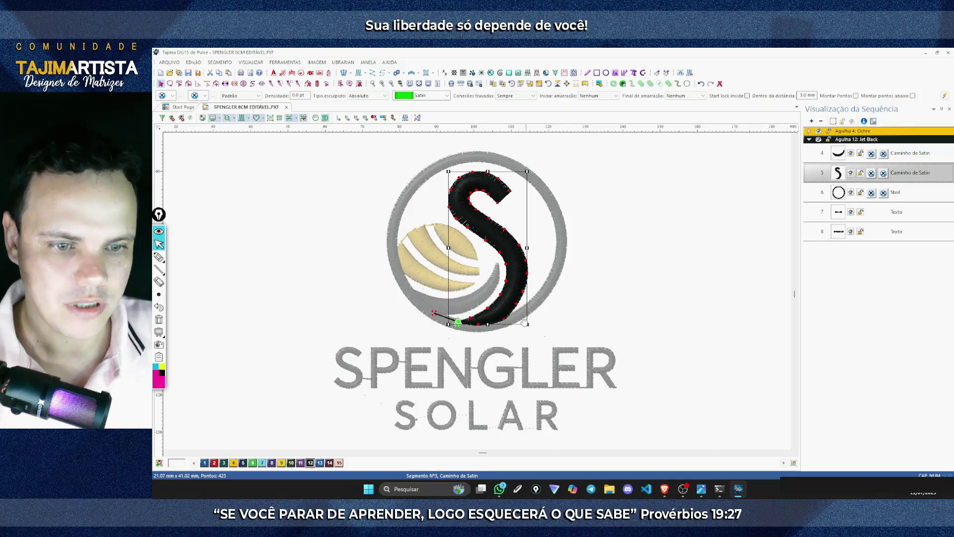
{"action": "left_click", "coordinate": [835, 195]}
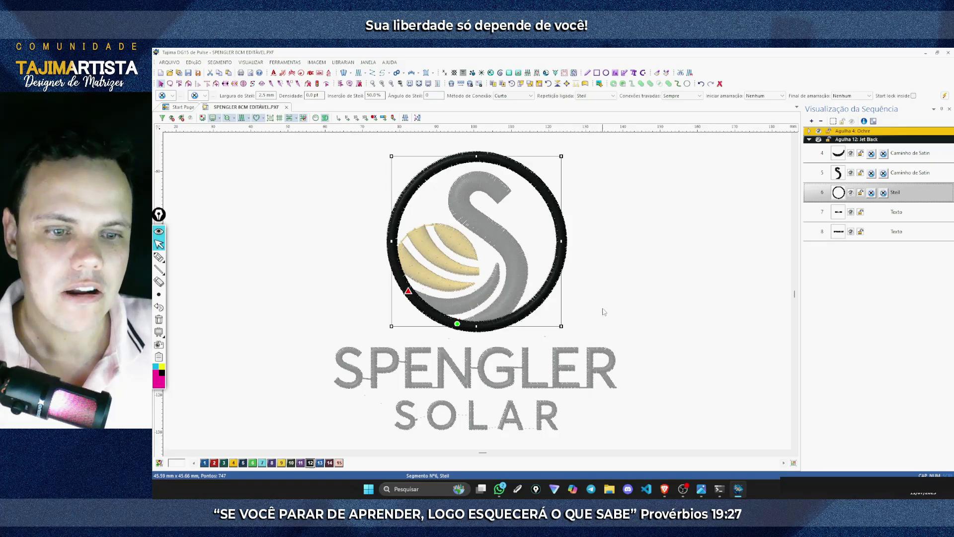
{"action": "left_click", "coordinate": [617, 336]}
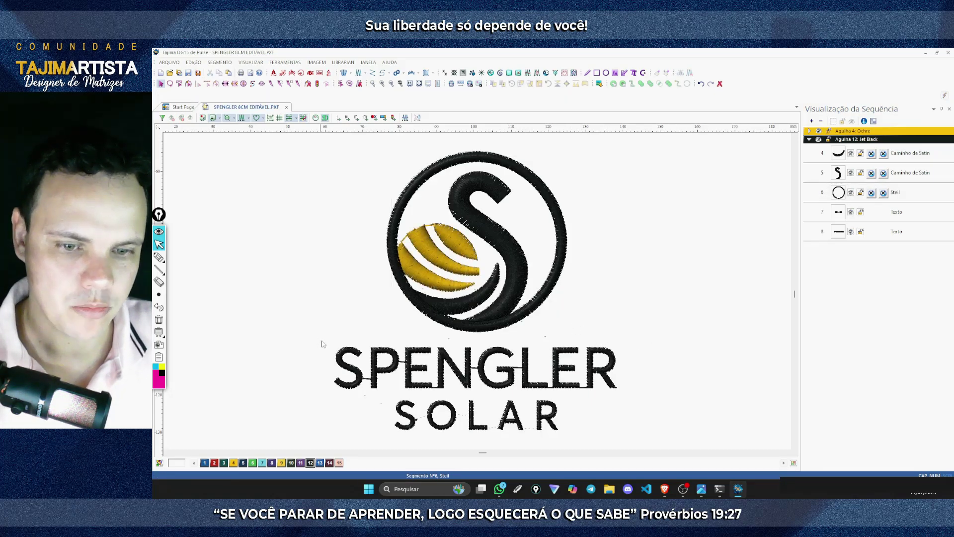
{"action": "left_click_drag", "start_coordinate": [319, 339], "coordinate": [324, 363]}
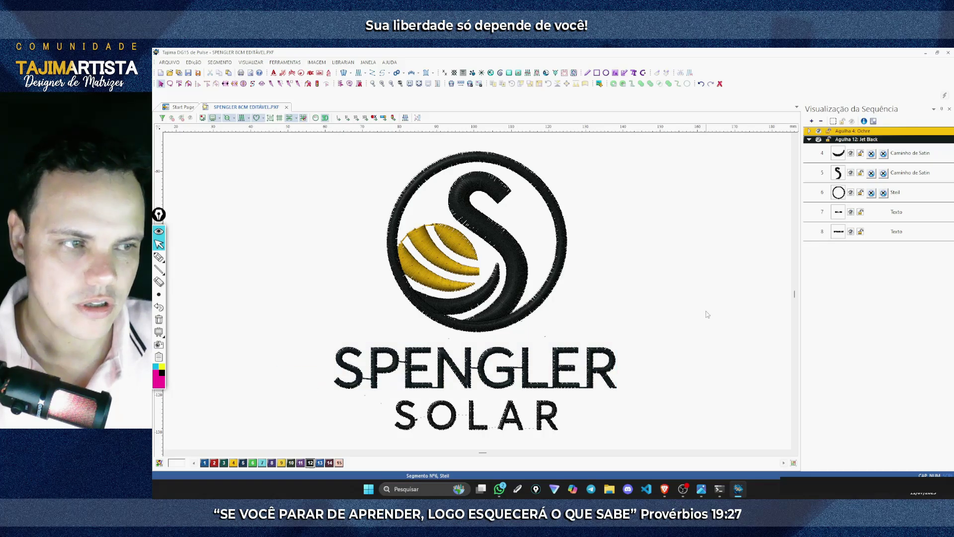
Move the SPENGLER text ahead of the SOLAR text in the Jet Black sequence, directly after the Steil ring
{"action": "left_click", "coordinate": [840, 214]}
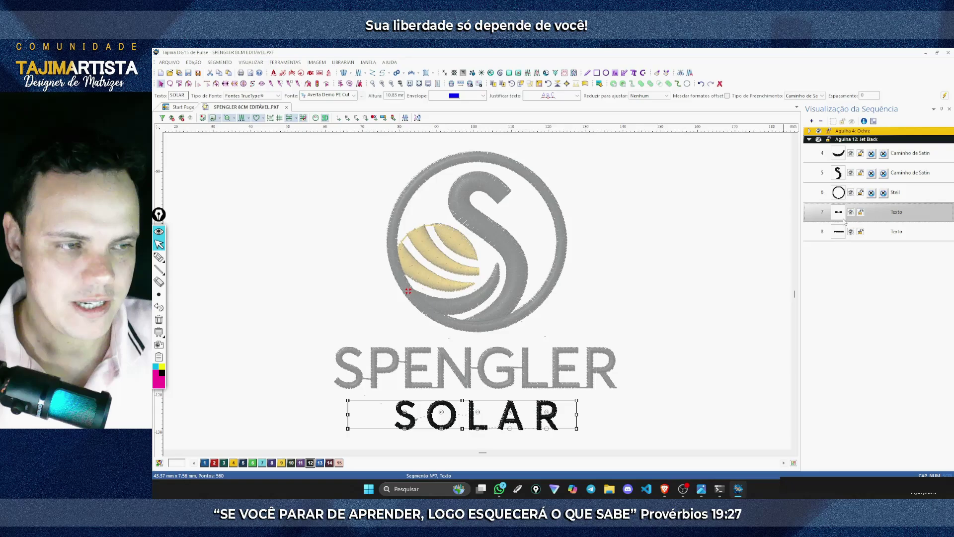
{"action": "key", "text": "Escape"}
{"action": "left_click", "coordinate": [838, 192]}
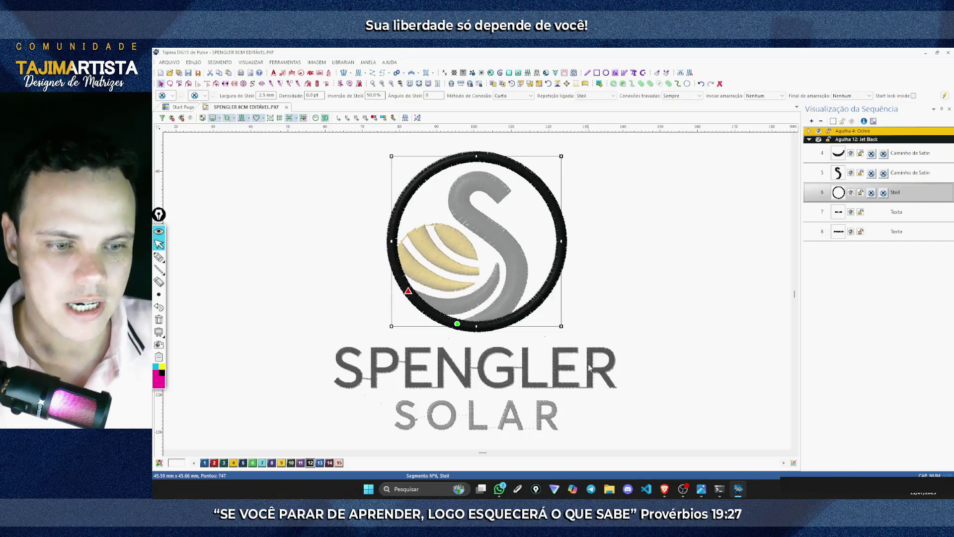
{"action": "left_click", "coordinate": [554, 372]}
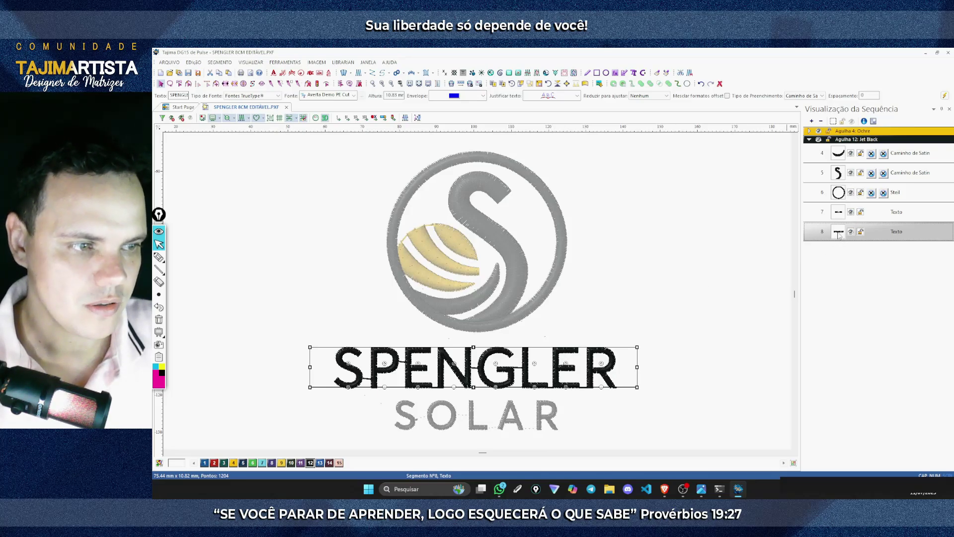
{"action": "left_click_drag", "start_coordinate": [839, 236], "coordinate": [844, 208]}
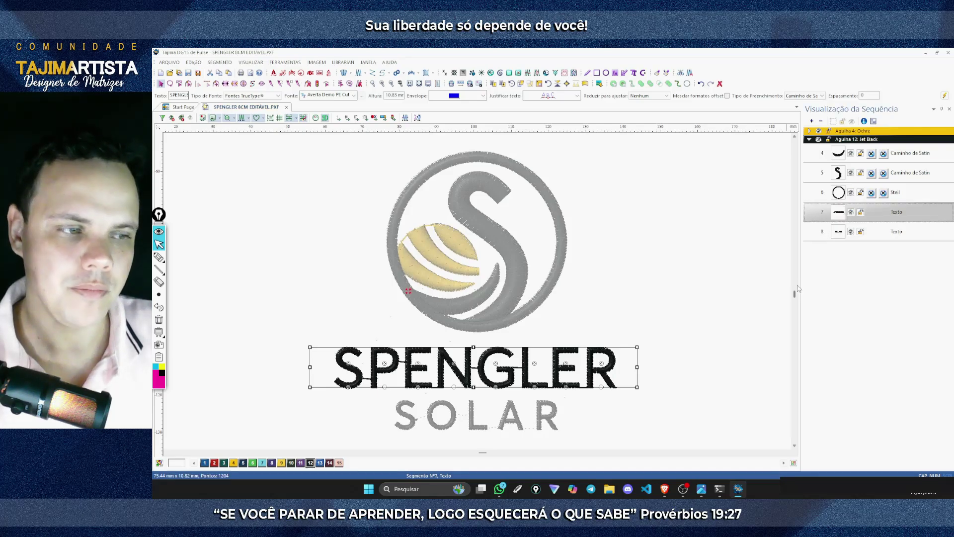
{"action": "left_click", "coordinate": [662, 292]}
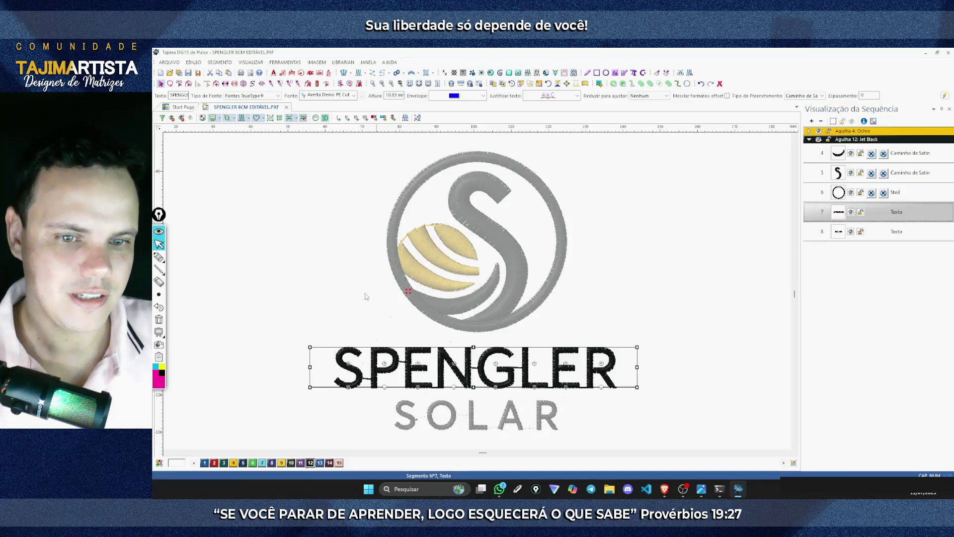
Sketch the stitching path around the ring, rightward through SPENGLER and back leftward through SOLAR, and clear it
{"action": "left_click", "coordinate": [159, 257]}
{"action": "mouse_move", "coordinate": [414, 297]}
{"action": "left_mouse_down"}
{"action": "mouse_move", "coordinate": [476, 325]}
{"action": "mouse_move", "coordinate": [582, 261]}
{"action": "mouse_move", "coordinate": [557, 179]}
{"action": "mouse_move", "coordinate": [462, 168]}
{"action": "mouse_move", "coordinate": [402, 215]}
{"action": "mouse_move", "coordinate": [399, 284]}
{"action": "mouse_move", "coordinate": [407, 297]}
{"action": "mouse_move", "coordinate": [347, 348]}
{"action": "mouse_move", "coordinate": [379, 371]}
{"action": "mouse_move", "coordinate": [458, 377]}
{"action": "mouse_move", "coordinate": [614, 367]}
{"action": "mouse_move", "coordinate": [606, 387]}
{"action": "mouse_move", "coordinate": [531, 417]}
{"action": "mouse_move", "coordinate": [379, 412]}
{"action": "left_mouse_up"}
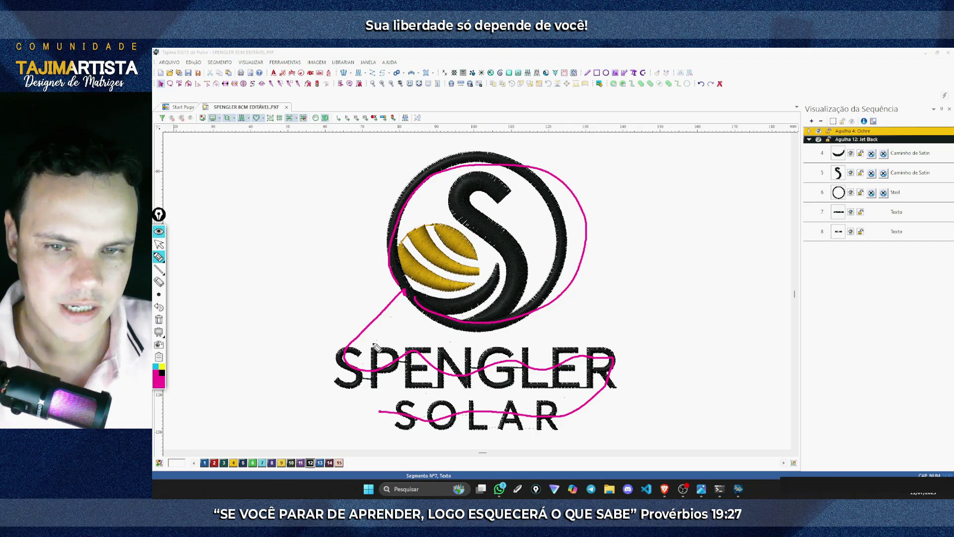
{"action": "left_click", "coordinate": [158, 244]}
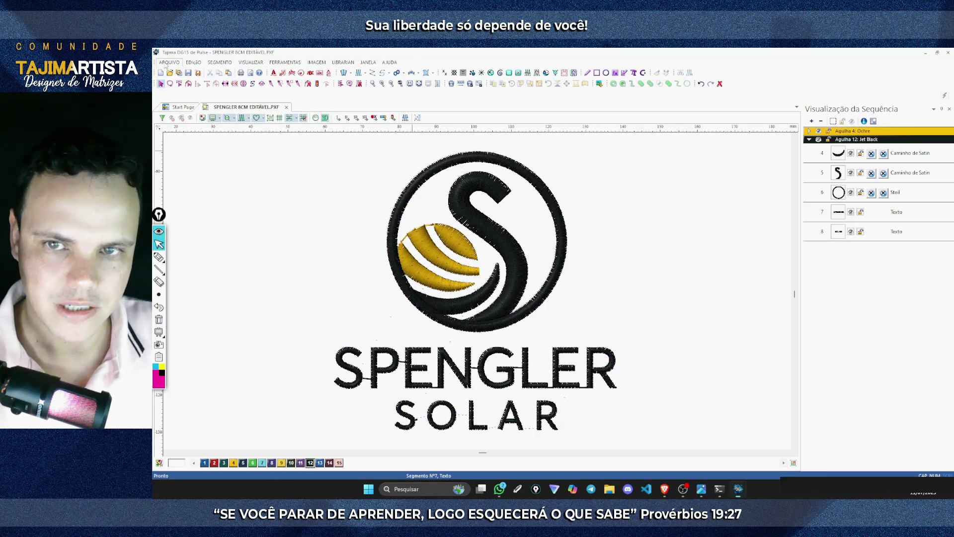
Save the embroidery design and collapse the Jet Black needle group in the sequence view
{"action": "left_click", "coordinate": [169, 62]}
{"action": "left_click", "coordinate": [195, 233]}
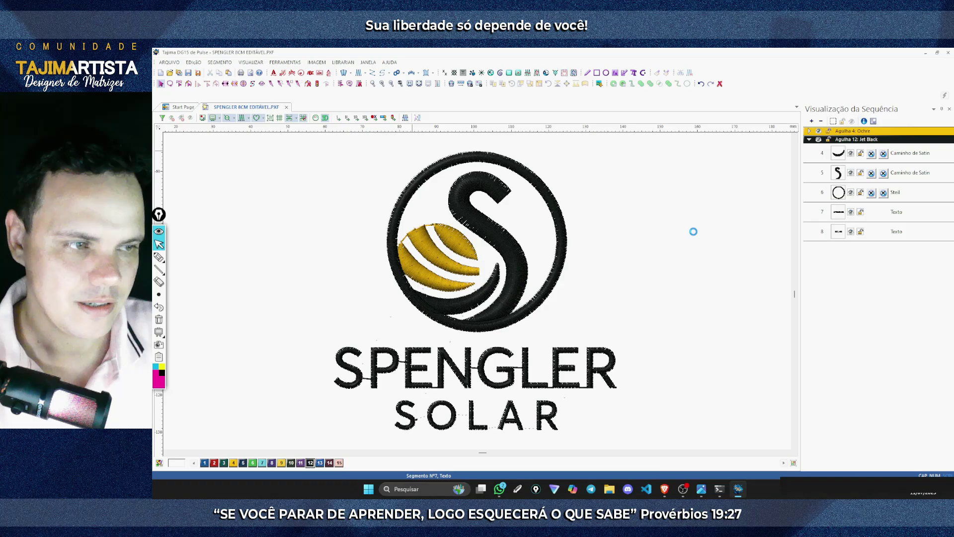
{"action": "left_click", "coordinate": [809, 139]}
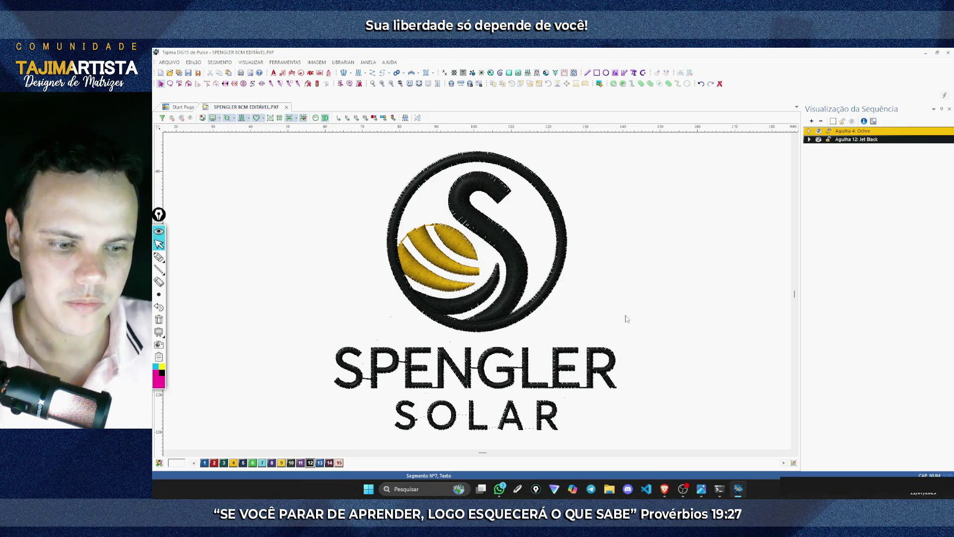
Switch to the Google Docs checklist, mark "Organizar os objetos" as done, review the "Configurar os pontos" item, and return to Tajima
{"action": "left_click", "coordinate": [664, 489]}
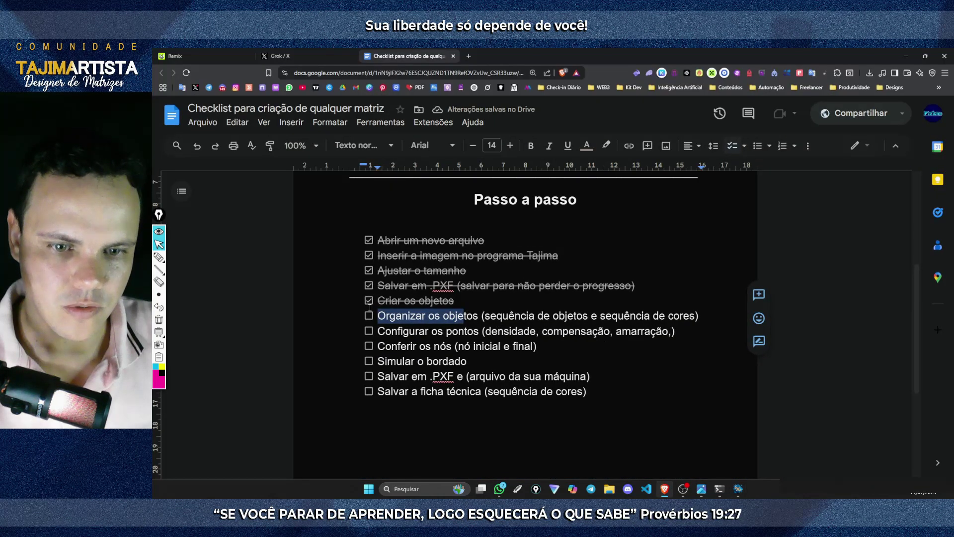
{"action": "left_click", "coordinate": [440, 316]}
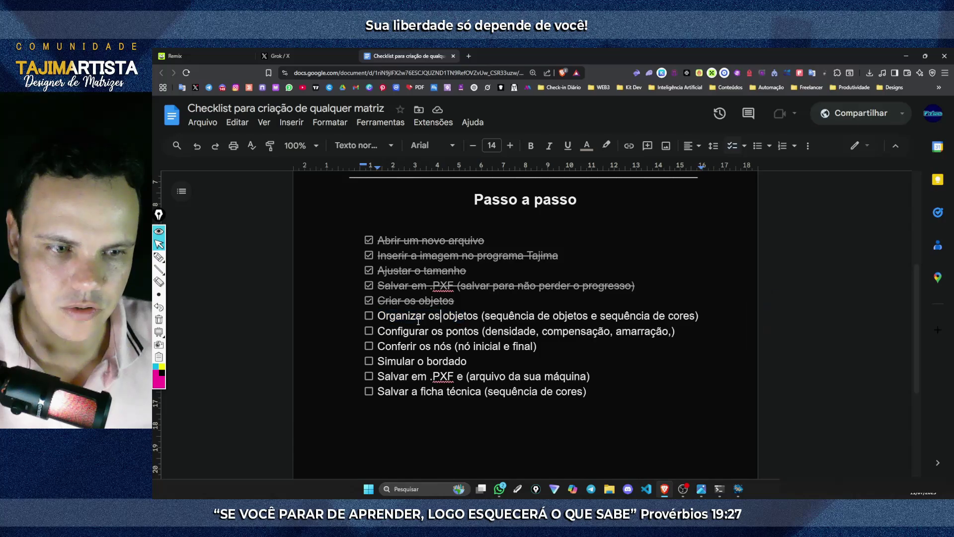
{"action": "left_click", "coordinate": [369, 316]}
{"action": "left_click_drag", "start_coordinate": [391, 332], "coordinate": [653, 332]}
{"action": "left_click", "coordinate": [506, 331]}
{"action": "left_click", "coordinate": [738, 489]}
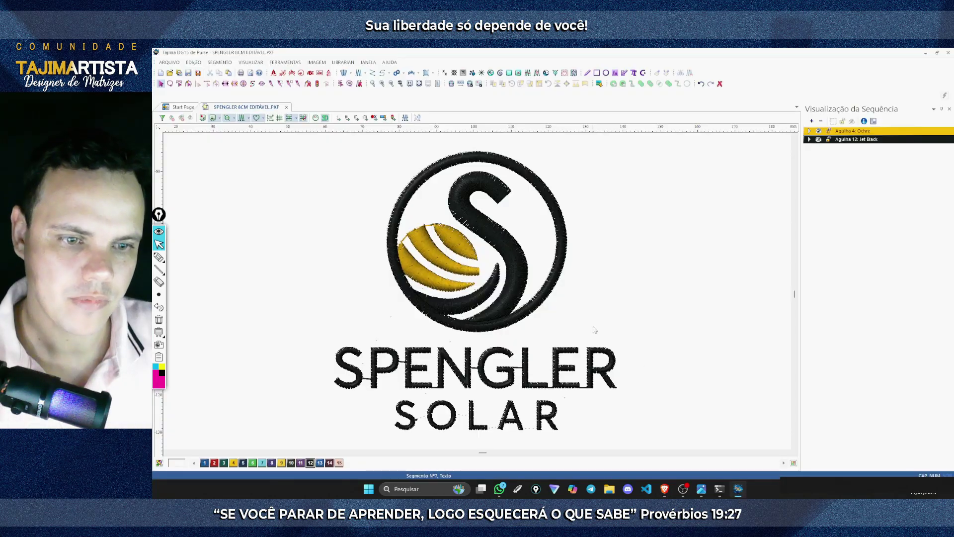
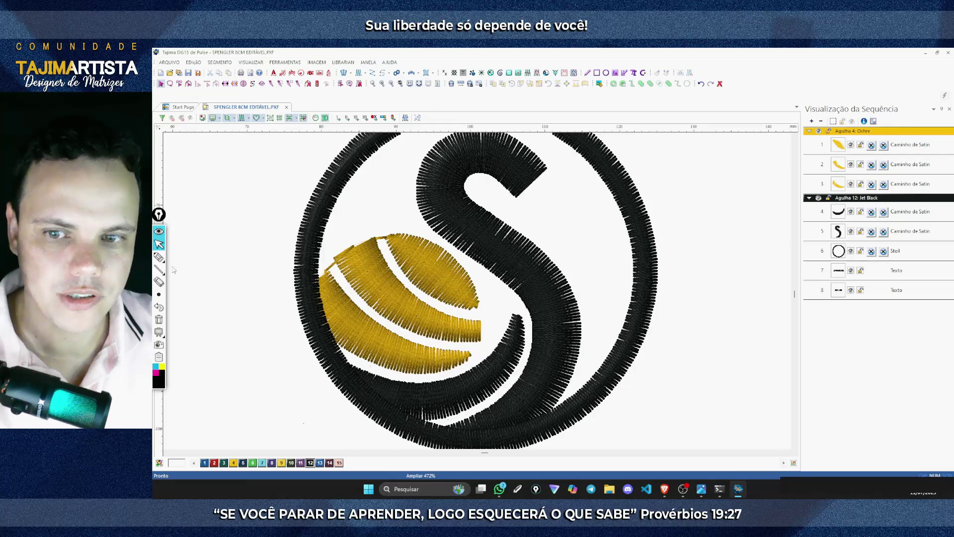
Sketch a zigzag stitch pattern along the upper part of the black S and clear the sketch
{"action": "left_click", "coordinate": [158, 257]}
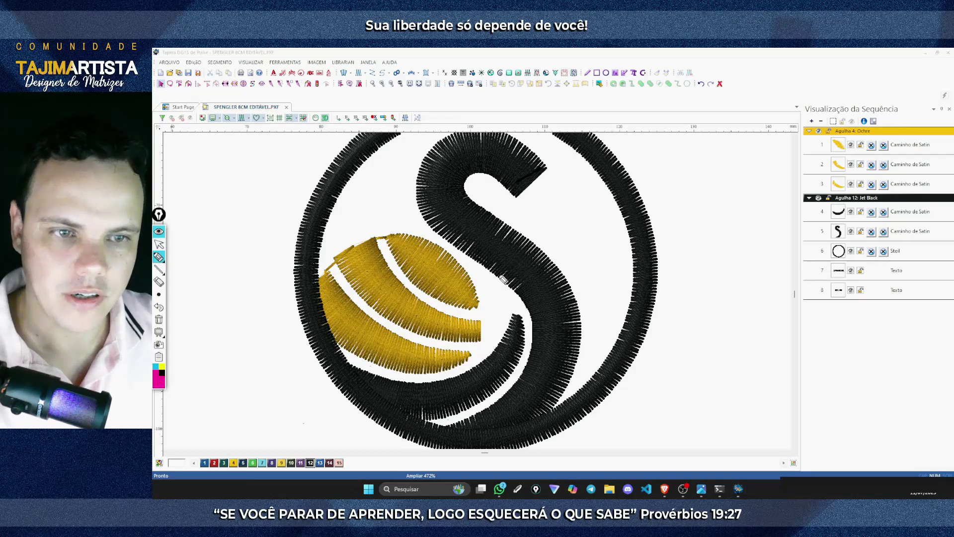
{"action": "mouse_move", "coordinate": [541, 169]}
{"action": "left_mouse_down"}
{"action": "mouse_move", "coordinate": [518, 192]}
{"action": "mouse_move", "coordinate": [531, 161]}
{"action": "mouse_move", "coordinate": [510, 182]}
{"action": "mouse_move", "coordinate": [515, 147]}
{"action": "mouse_move", "coordinate": [495, 171]}
{"action": "mouse_move", "coordinate": [496, 140]}
{"action": "mouse_move", "coordinate": [487, 165]}
{"action": "mouse_move", "coordinate": [474, 138]}
{"action": "mouse_move", "coordinate": [478, 161]}
{"action": "mouse_move", "coordinate": [460, 151]}
{"action": "mouse_move", "coordinate": [461, 168]}
{"action": "mouse_move", "coordinate": [433, 163]}
{"action": "mouse_move", "coordinate": [455, 171]}
{"action": "mouse_move", "coordinate": [427, 181]}
{"action": "mouse_move", "coordinate": [468, 194]}
{"action": "mouse_move", "coordinate": [460, 206]}
{"action": "mouse_move", "coordinate": [482, 209]}
{"action": "mouse_move", "coordinate": [474, 245]}
{"action": "mouse_move", "coordinate": [519, 254]}
{"action": "left_mouse_up"}
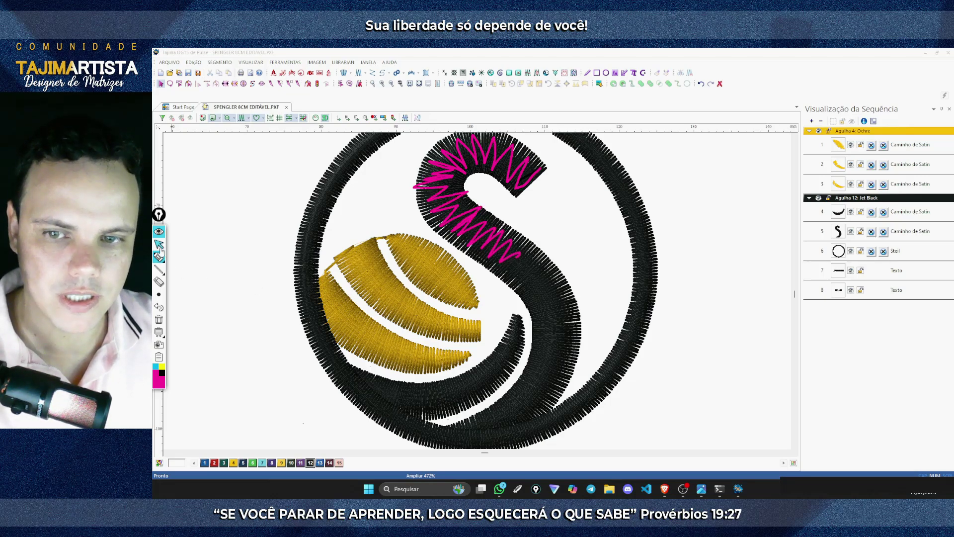
{"action": "left_click", "coordinate": [158, 319]}
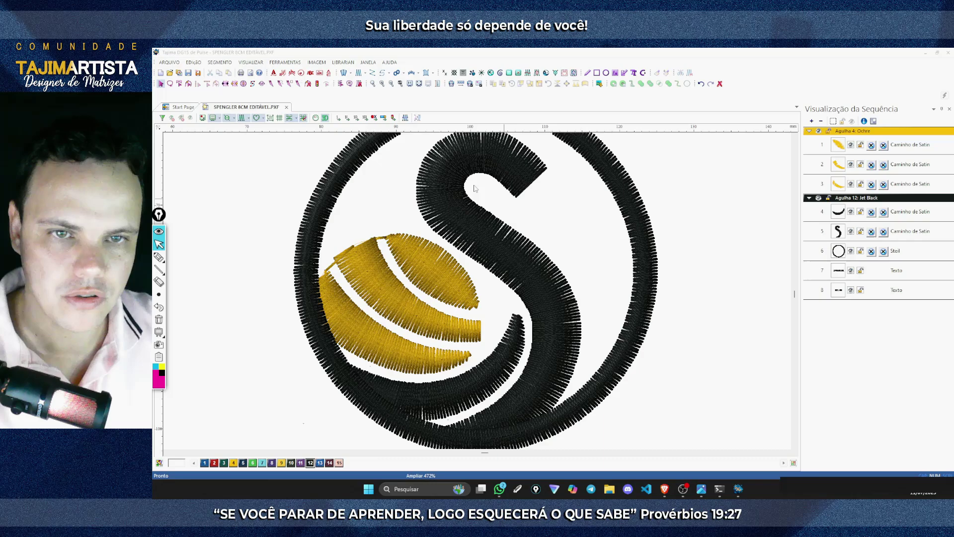
Enable Paralelo underlay with a 3 mm stitch length on the three Ochre shapes, the black curve and the S
{"action": "left_click", "coordinate": [392, 83]}
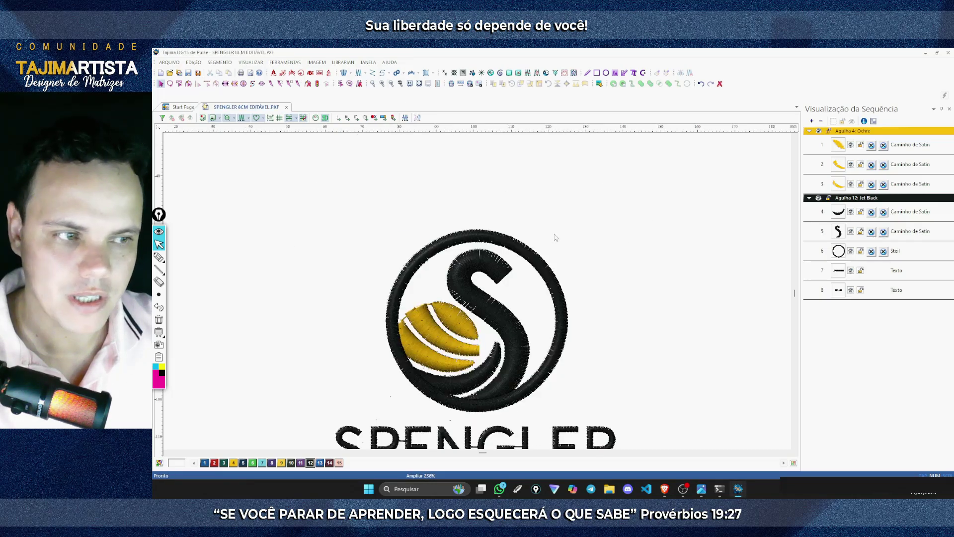
{"action": "left_click_drag", "start_coordinate": [536, 286], "coordinate": [431, 375]}
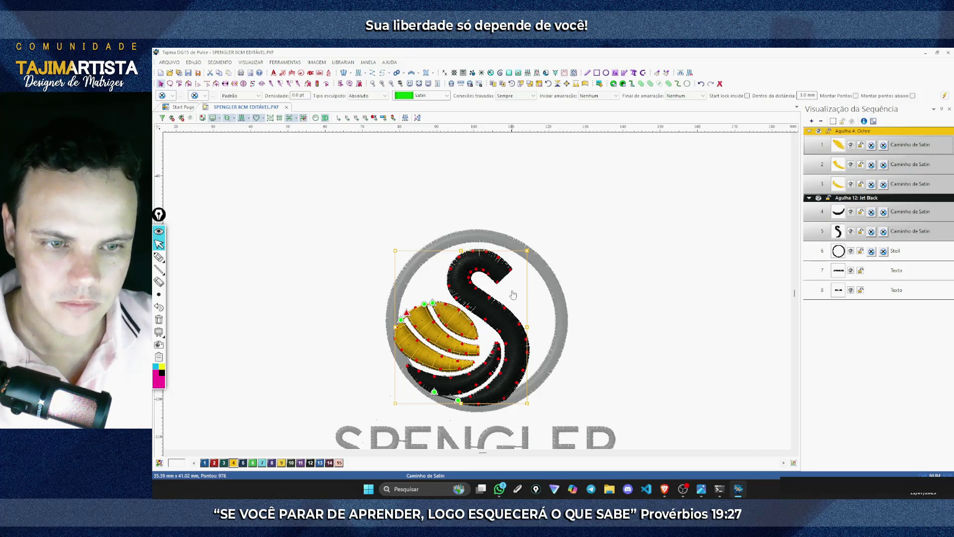
{"action": "double_click", "coordinate": [537, 279]}
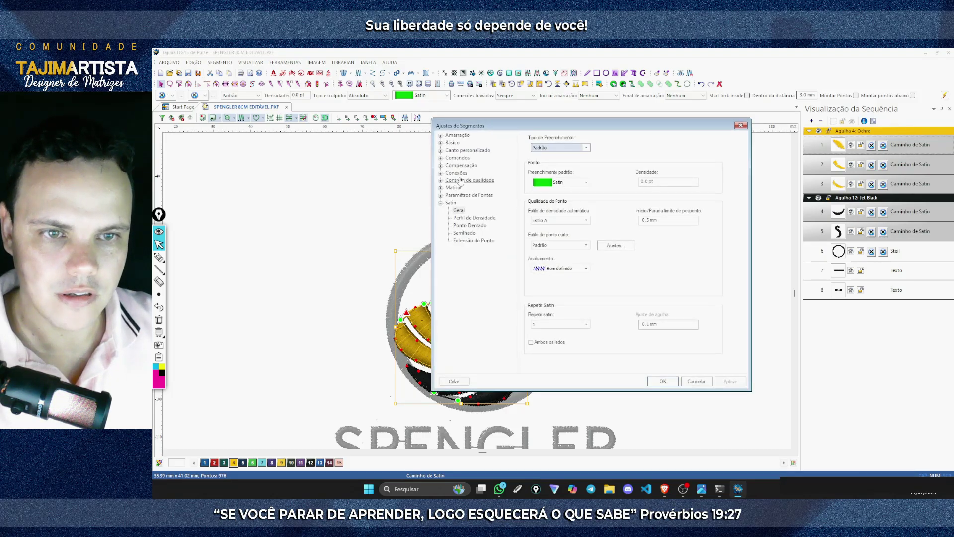
{"action": "left_click", "coordinate": [456, 136]}
{"action": "left_click_drag", "start_coordinate": [493, 125], "coordinate": [632, 120]}
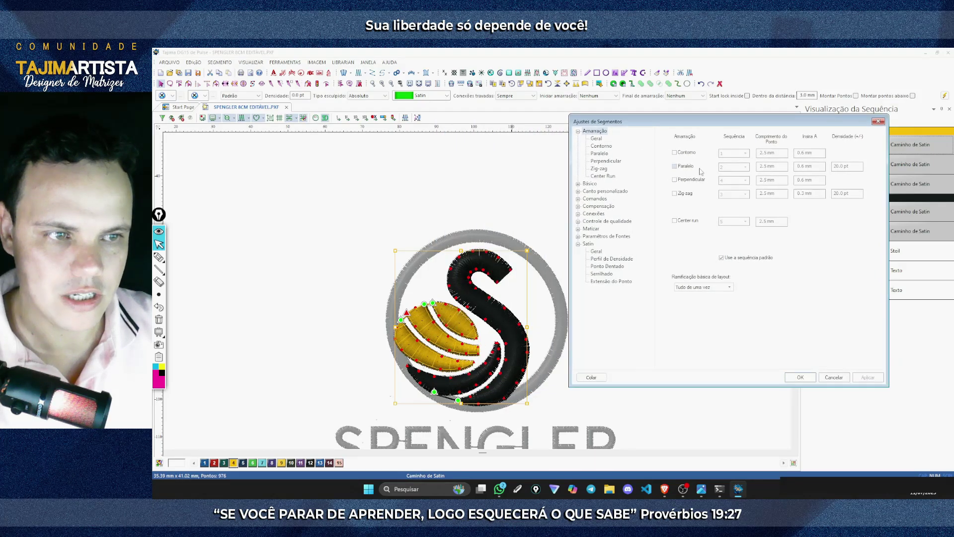
{"action": "left_click", "coordinate": [675, 167]}
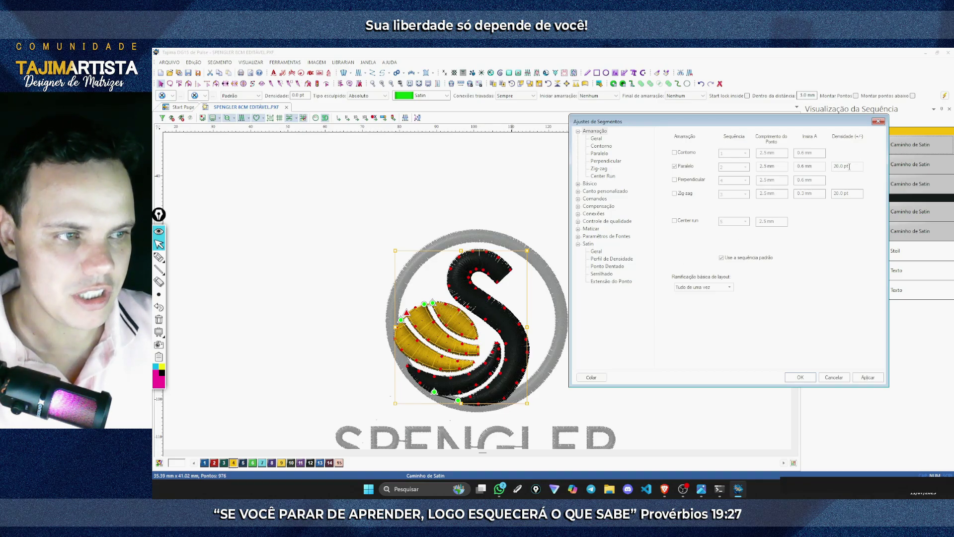
{"action": "left_click", "coordinate": [768, 165]}
{"action": "type", "text": "3"}
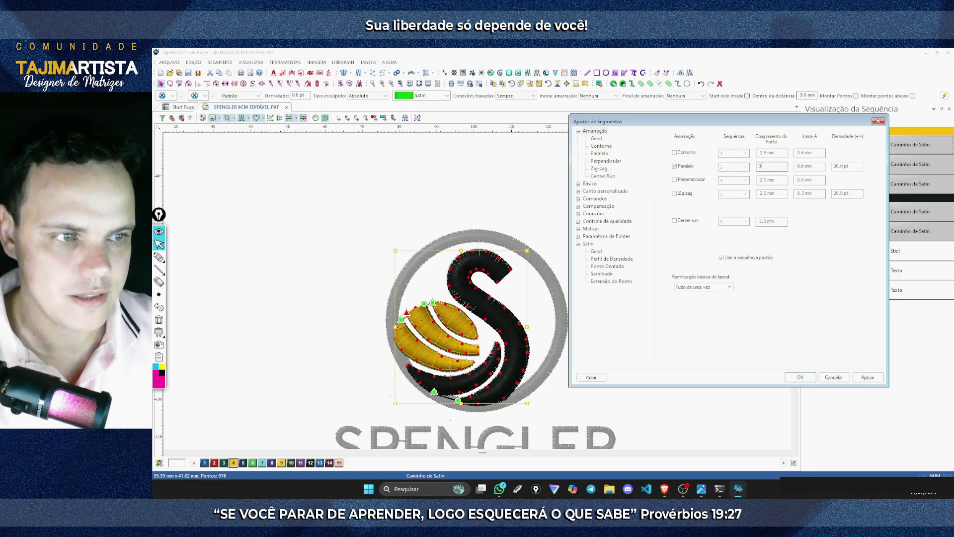
{"action": "left_click", "coordinate": [871, 382]}
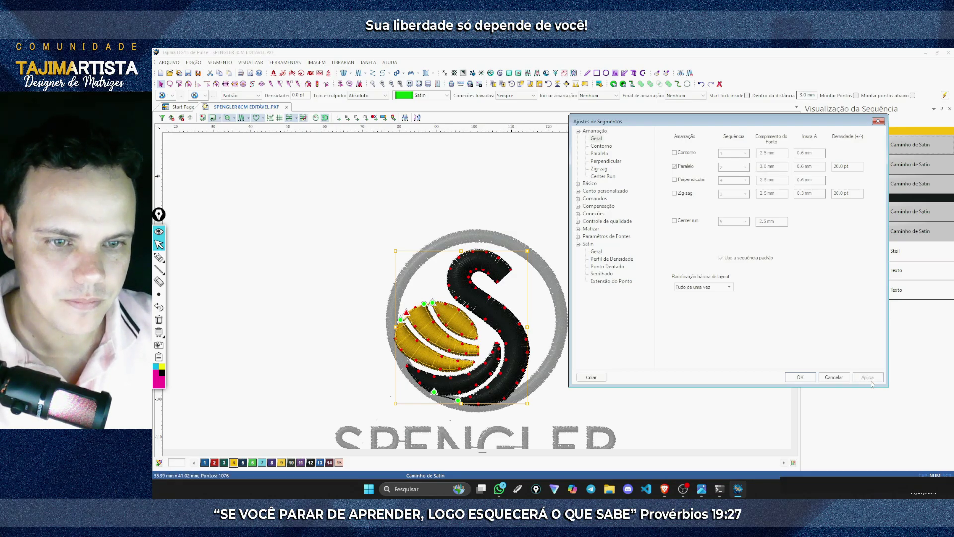
{"action": "left_click", "coordinate": [800, 377]}
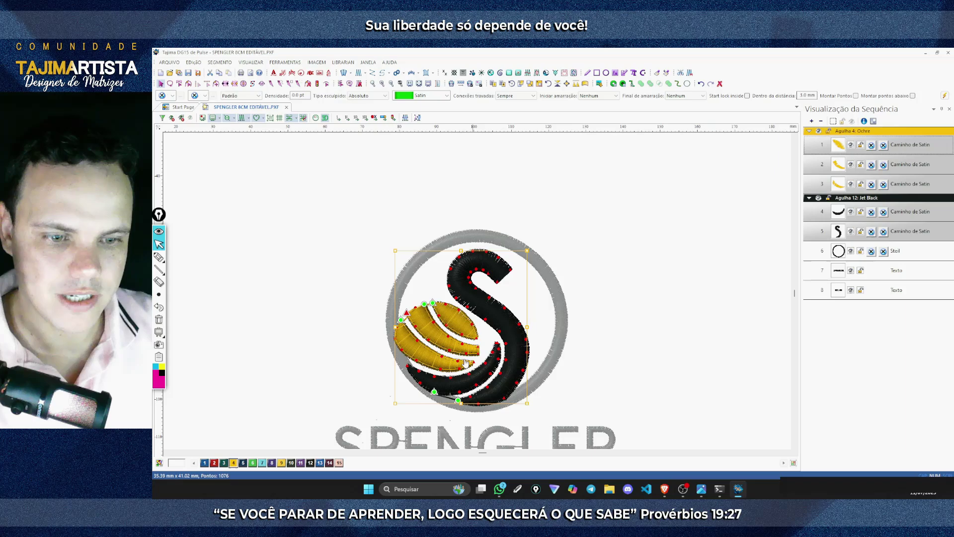
Enable Paralelo underlay with a 3 mm stitch length on the Steil ring around the emblem
{"action": "left_click", "coordinate": [606, 287]}
{"action": "left_click", "coordinate": [558, 305]}
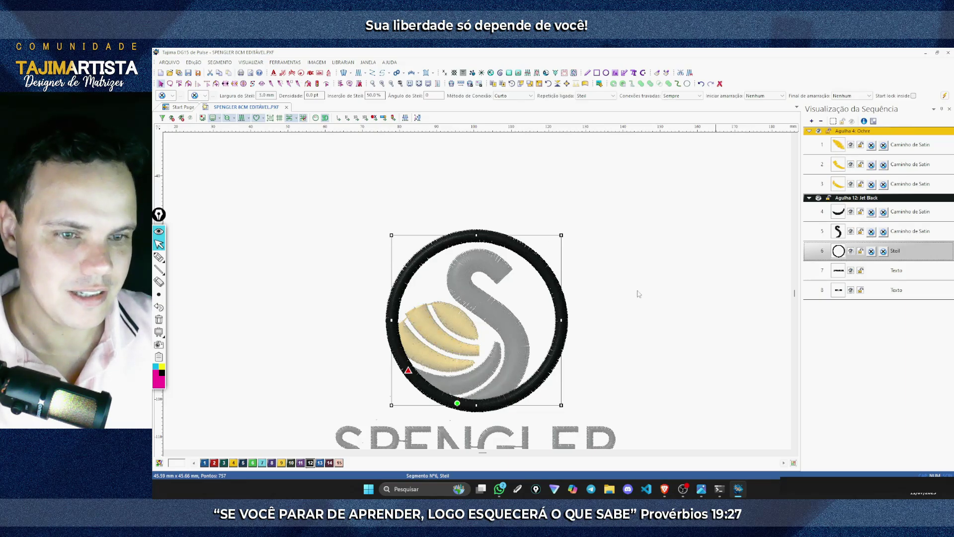
{"action": "double_click", "coordinate": [532, 302]}
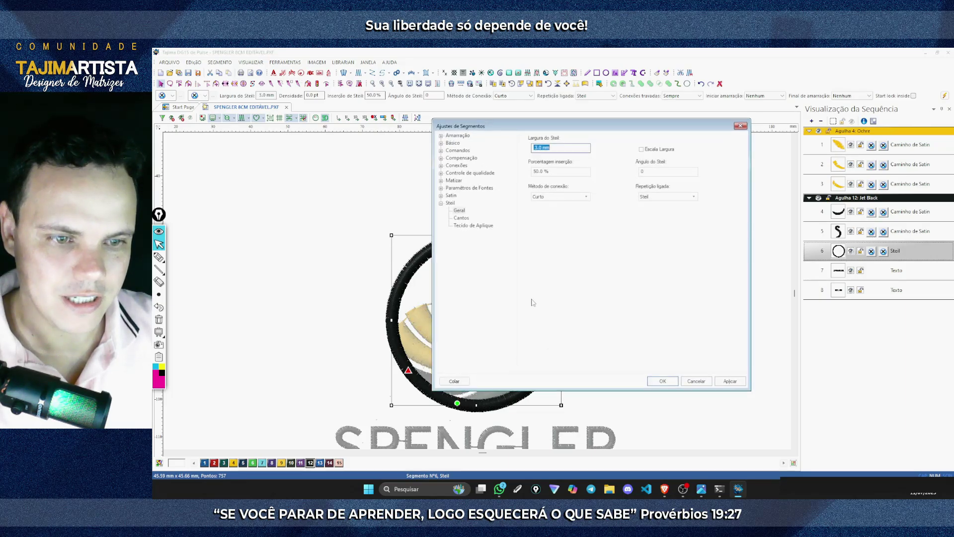
{"action": "left_click", "coordinate": [457, 136]}
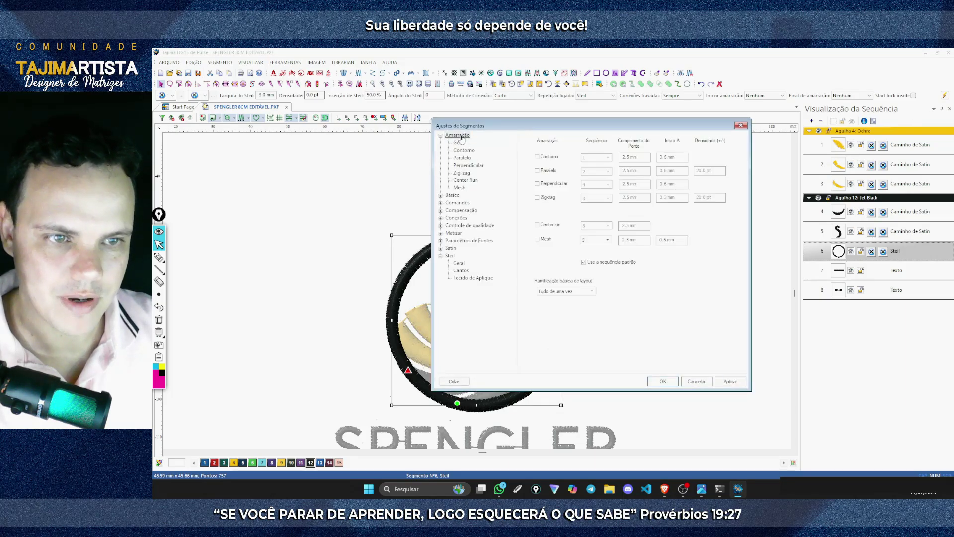
{"action": "double_click", "coordinate": [632, 171]}
{"action": "type", "text": "3"}
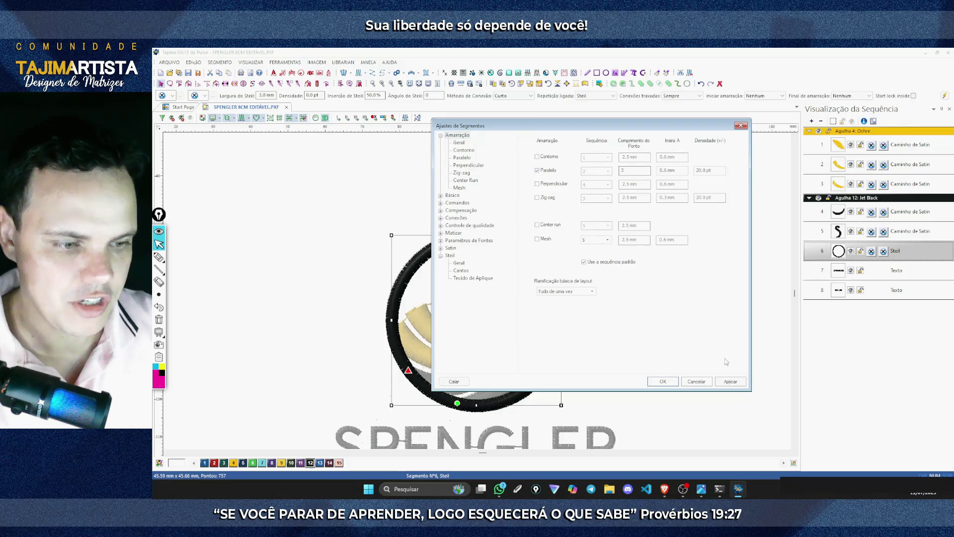
{"action": "left_click", "coordinate": [731, 381]}
{"action": "left_click", "coordinate": [663, 381]}
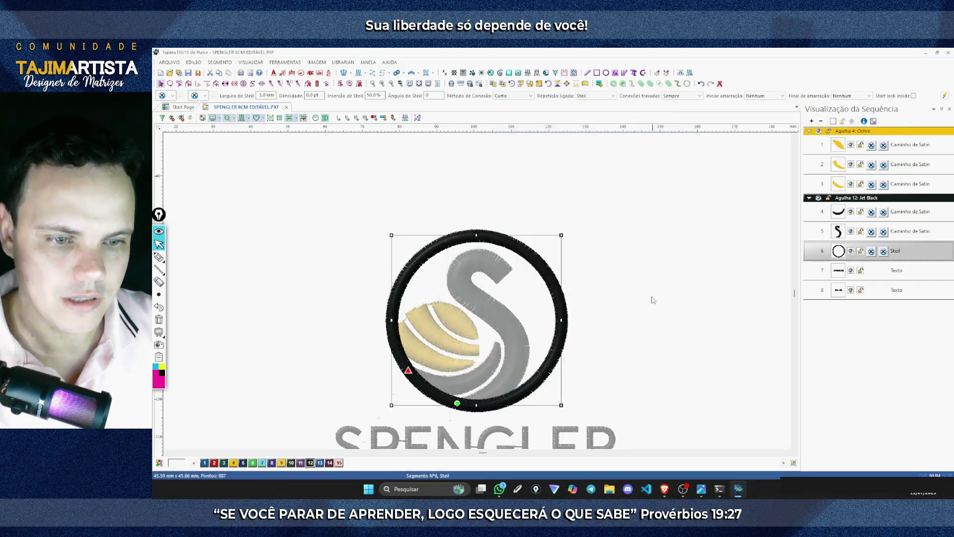
{"action": "left_click", "coordinate": [653, 299]}
Save the embroidery design with the underlay settings
{"action": "scroll", "coordinate": [626, 239], "scroll_direction": "down", "scroll_amount": 2}
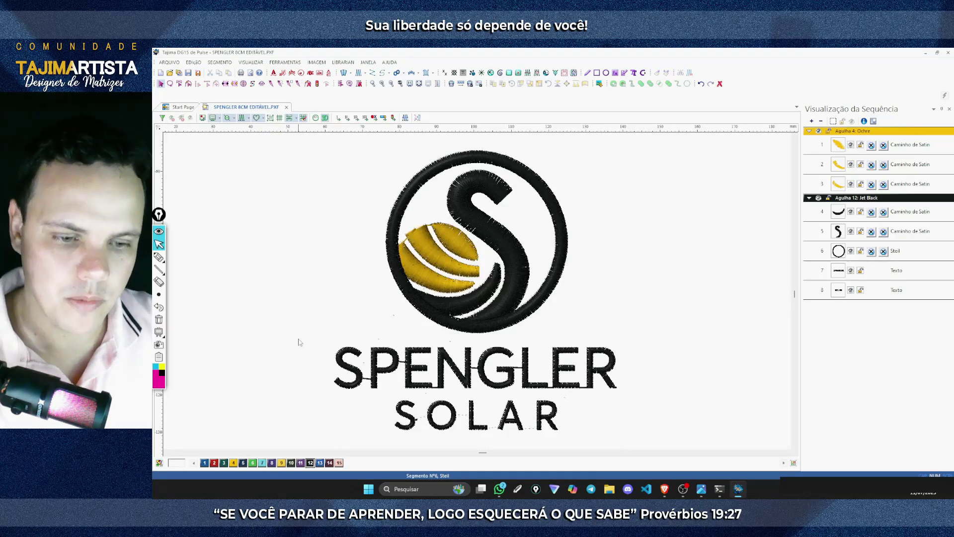
{"action": "left_click_drag", "start_coordinate": [312, 340], "coordinate": [288, 392]}
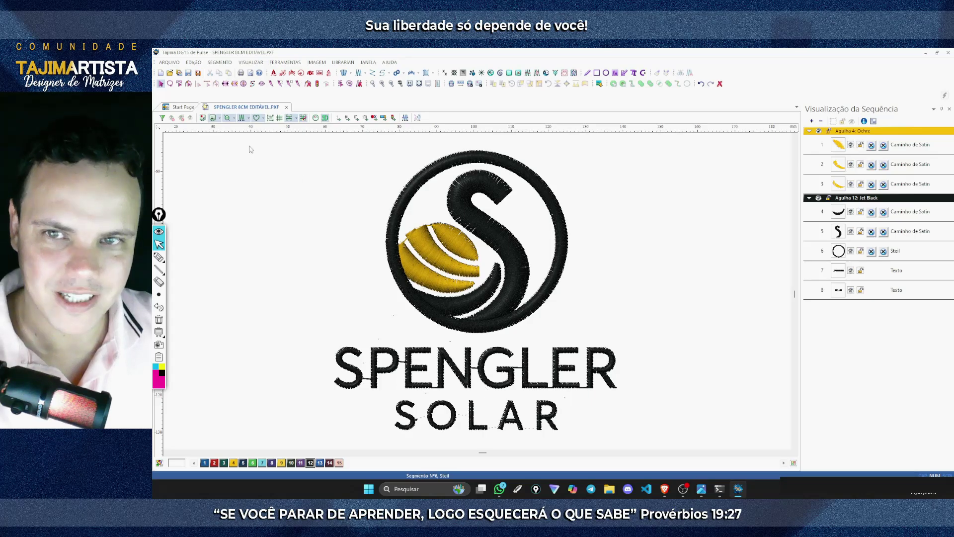
{"action": "left_click", "coordinate": [169, 62]}
{"action": "left_click", "coordinate": [179, 108]}
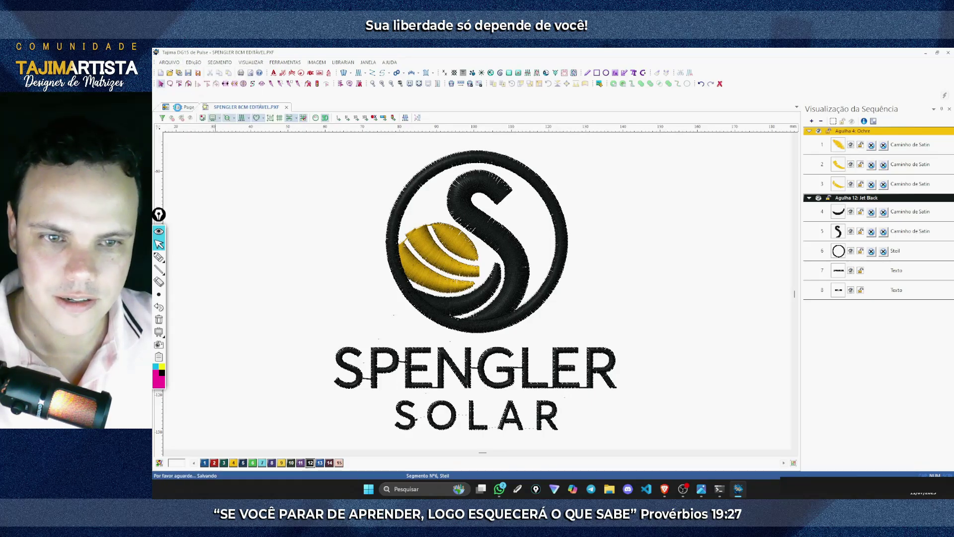
Set the compensation of the SPENGLER and SOLAR texts to Absoluto with a value of 0.5 mm
{"action": "left_click", "coordinate": [383, 84]}
{"action": "scroll", "coordinate": [487, 322], "scroll_direction": "down", "scroll_amount": 3}
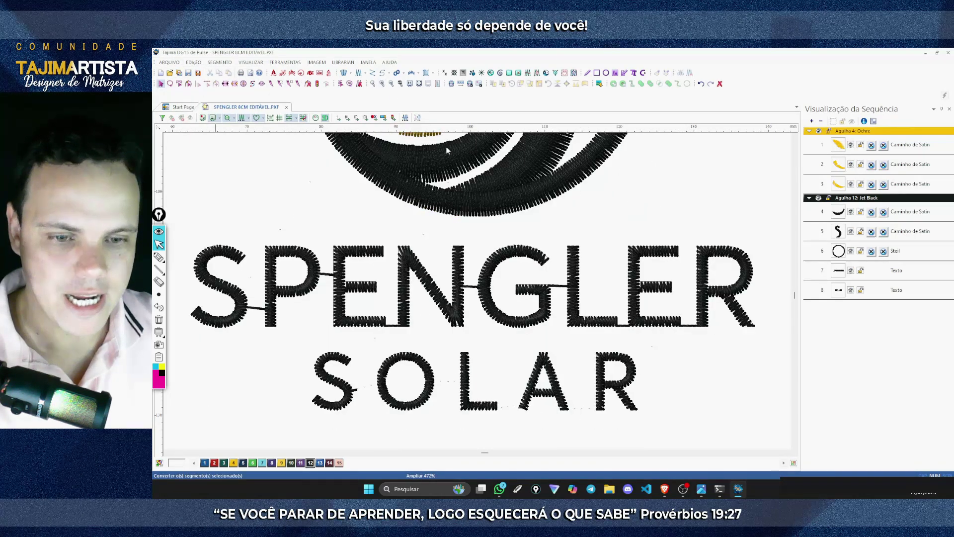
{"action": "left_click", "coordinate": [487, 322]}
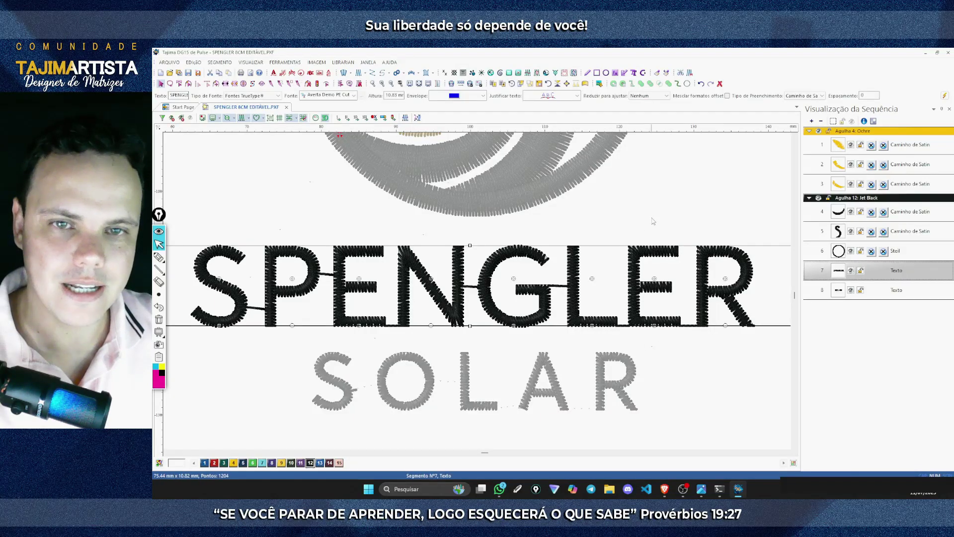
{"action": "left_click", "coordinate": [653, 221]}
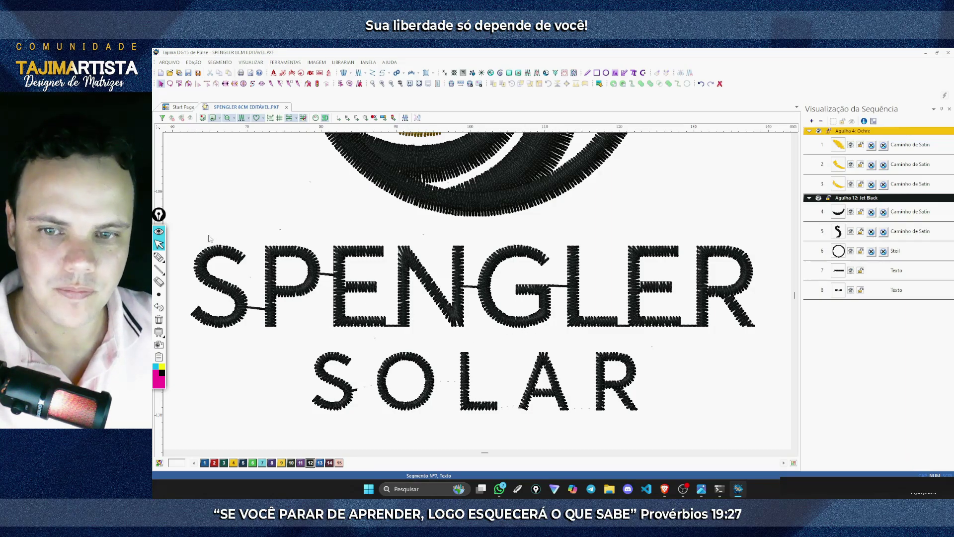
{"action": "left_click_drag", "start_coordinate": [191, 229], "coordinate": [768, 432]}
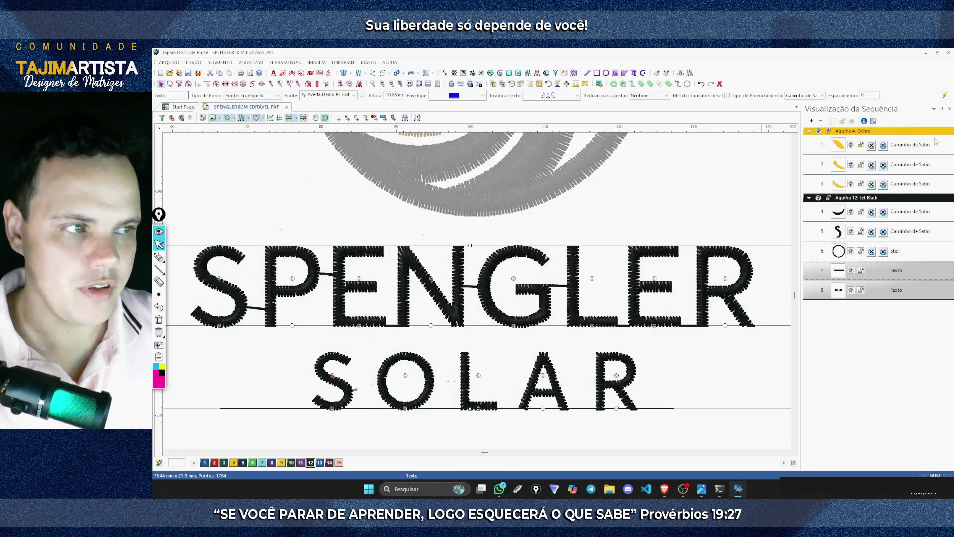
{"action": "double_click", "coordinate": [605, 263]}
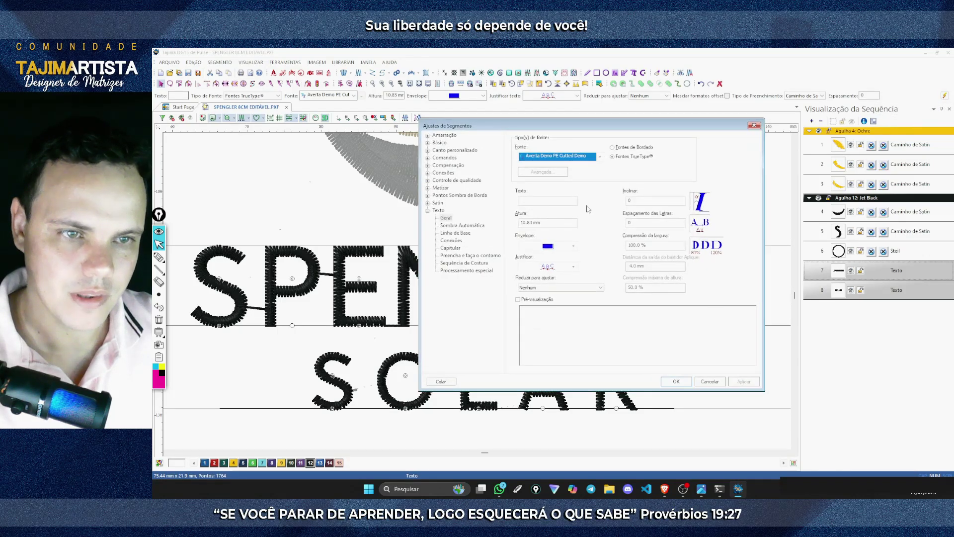
{"action": "left_click_drag", "start_coordinate": [520, 120], "coordinate": [674, 120]}
{"action": "double_click", "coordinate": [597, 158]}
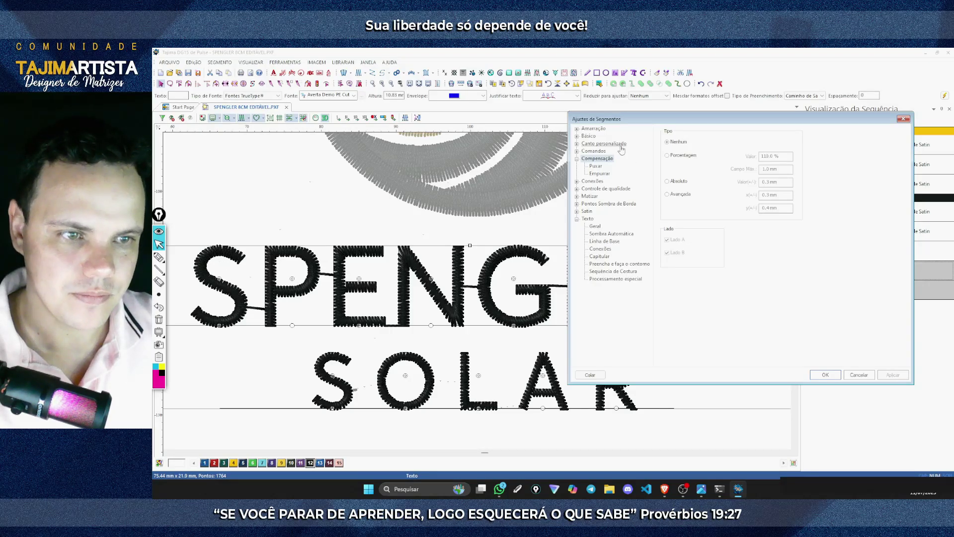
{"action": "left_click", "coordinate": [668, 182]}
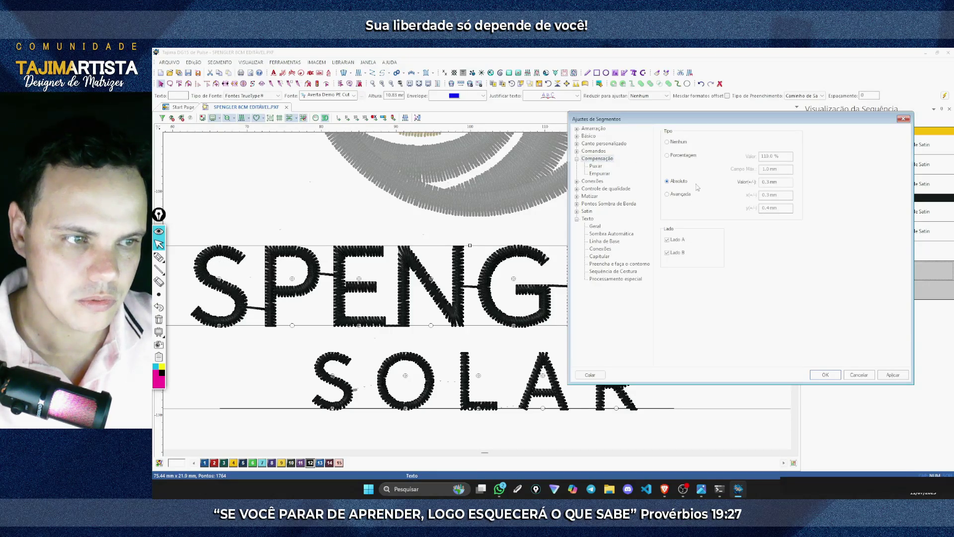
{"action": "double_click", "coordinate": [771, 184]}
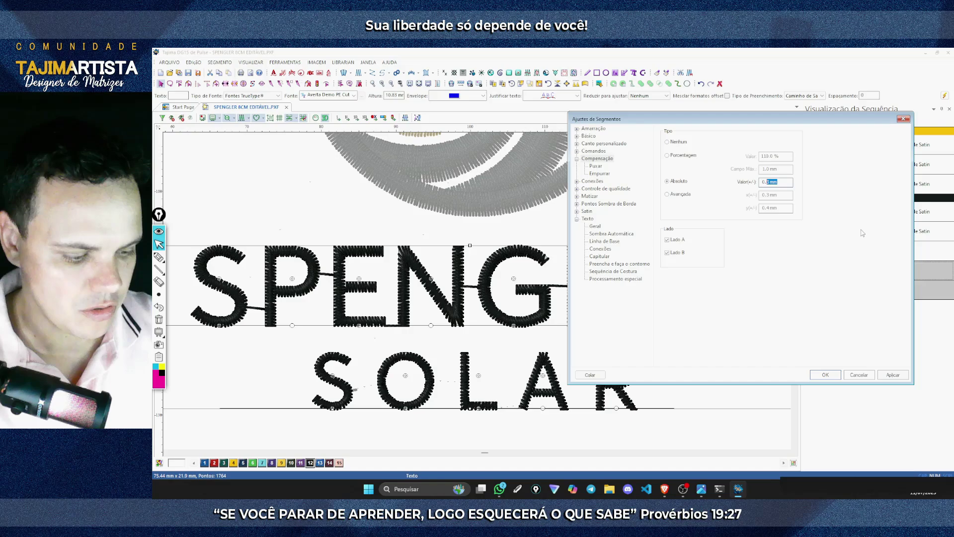
{"action": "type", "text": "5"}
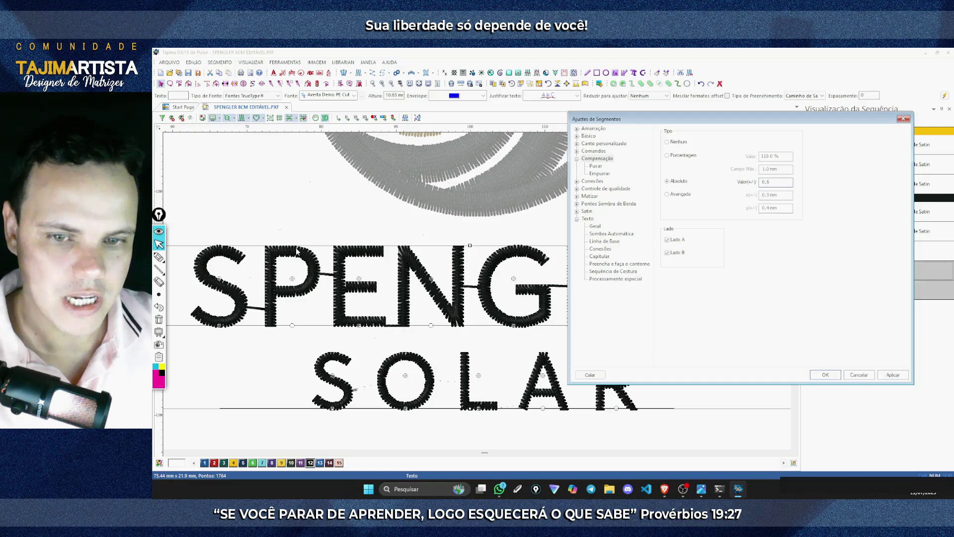
{"action": "left_click", "coordinate": [893, 376]}
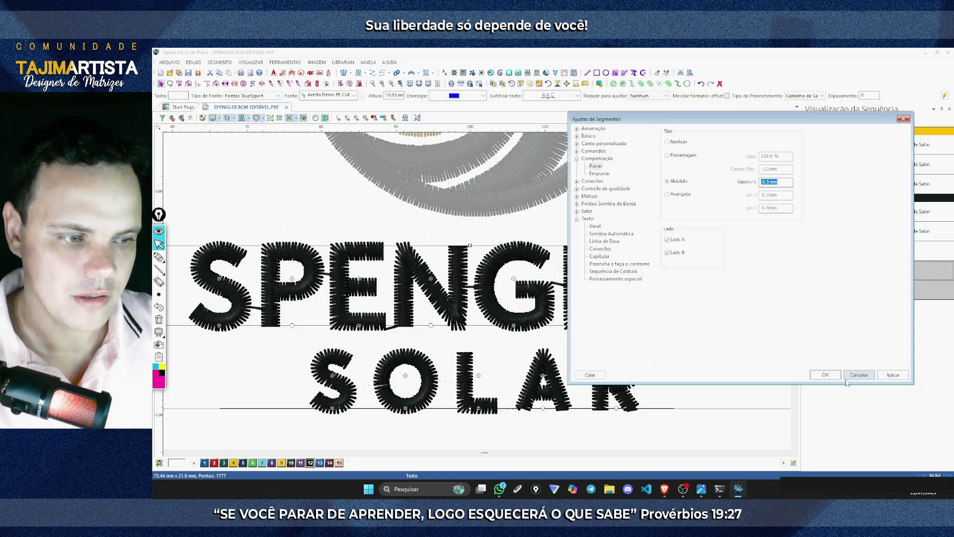
{"action": "left_click", "coordinate": [825, 374]}
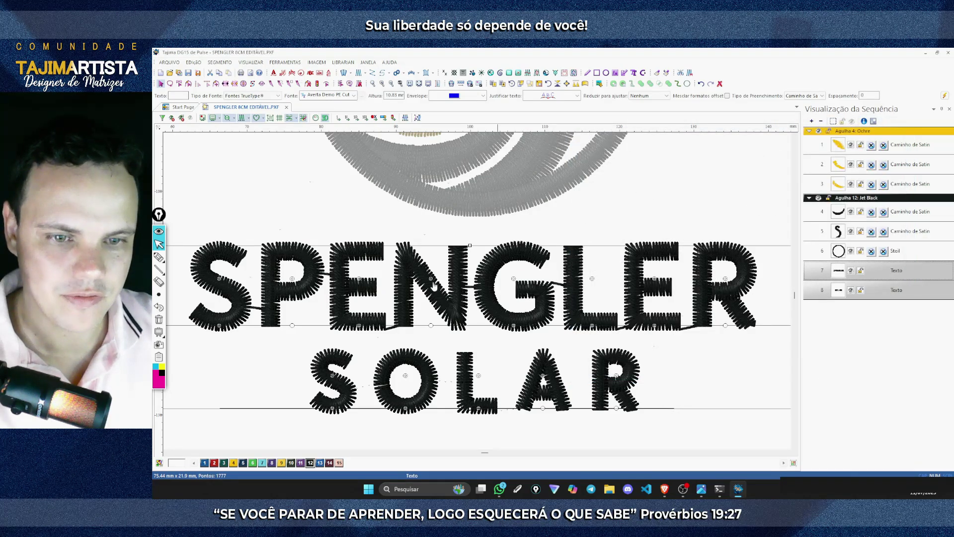
Set the Absoluto compensation value of the SPENGLER and SOLAR texts to 0.4 mm
{"action": "left_click", "coordinate": [390, 84]}
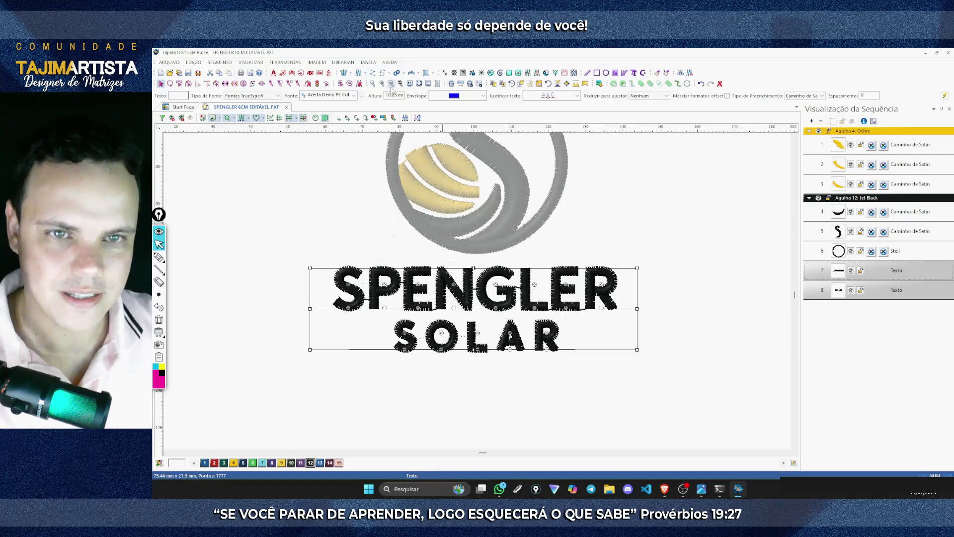
{"action": "left_click", "coordinate": [382, 84]}
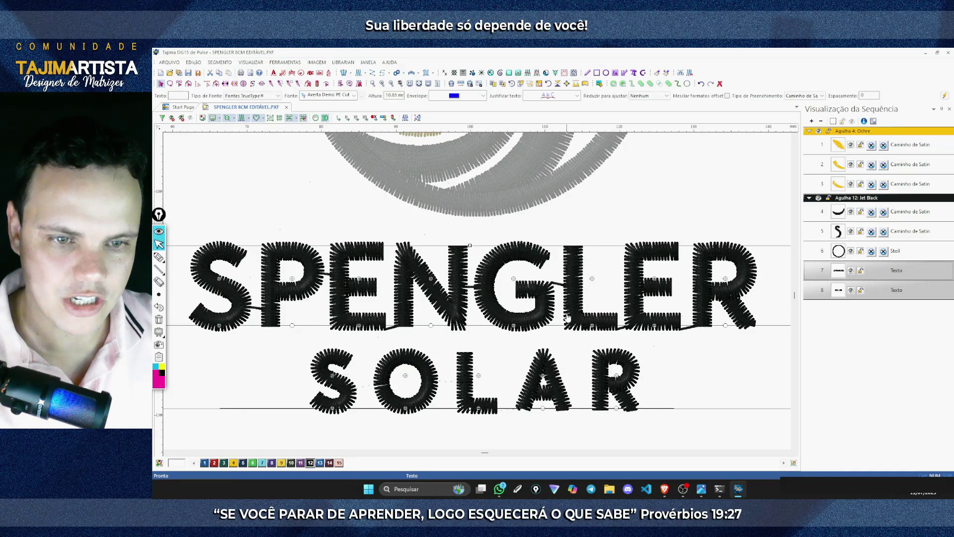
{"action": "left_click", "coordinate": [944, 96]}
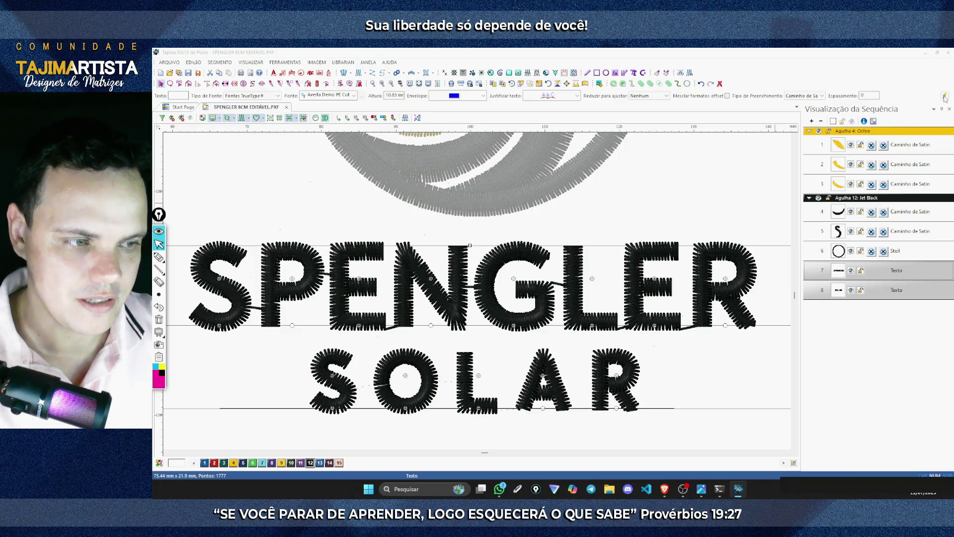
{"action": "left_click", "coordinate": [449, 165]}
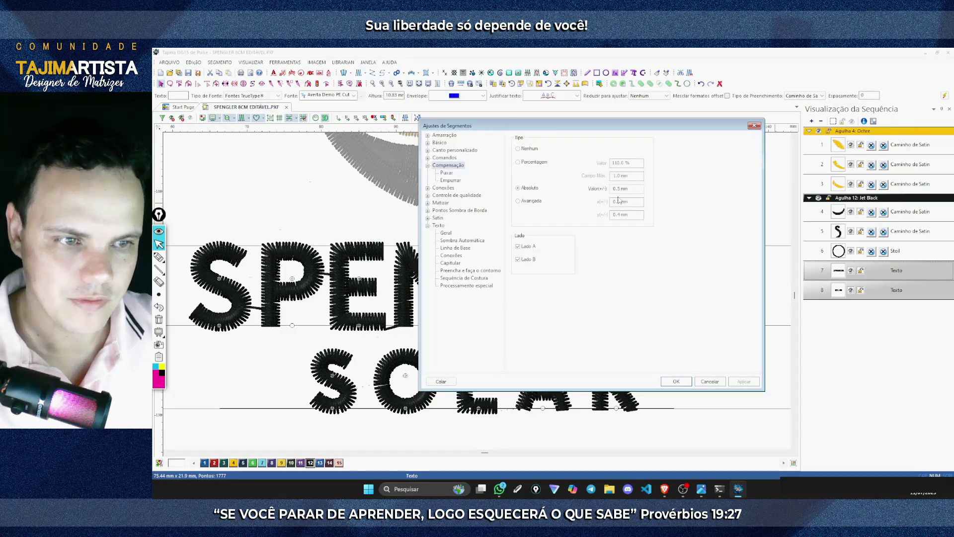
{"action": "left_click", "coordinate": [638, 189]}
{"action": "type", "text": "4"}
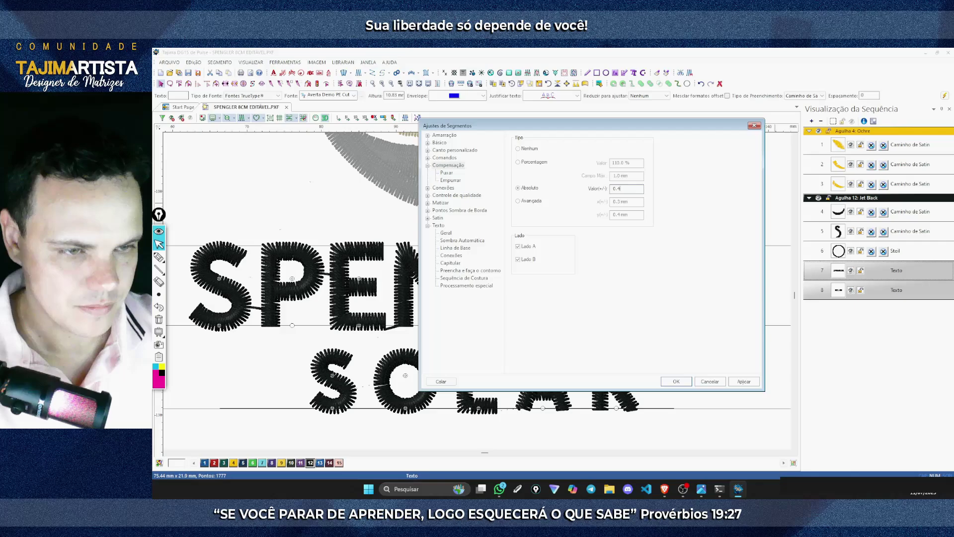
{"action": "left_click", "coordinate": [744, 381]}
{"action": "key", "text": "Return"}
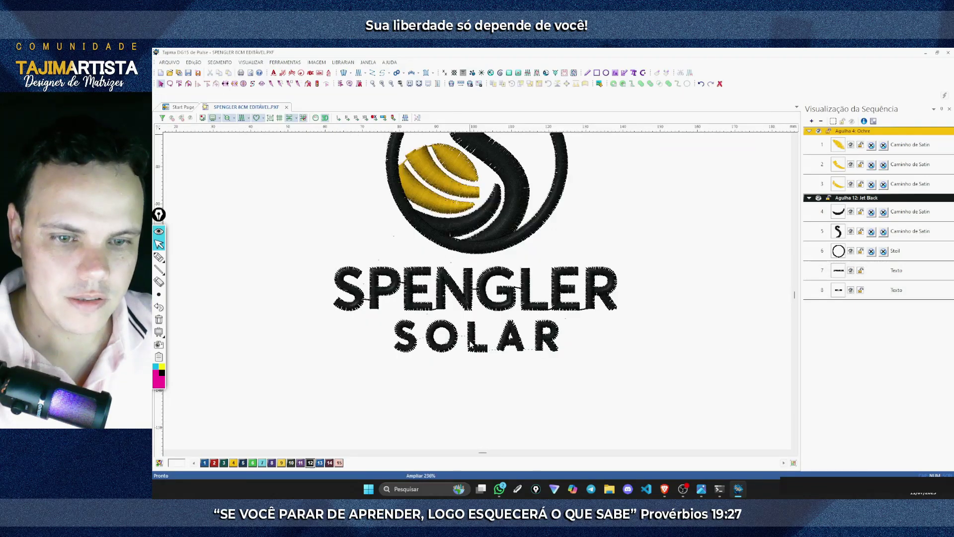
Examine the stitches of the SPENGLER lettering up close, checking the stroke ends from the S to the last R
{"action": "left_click", "coordinate": [383, 84]}
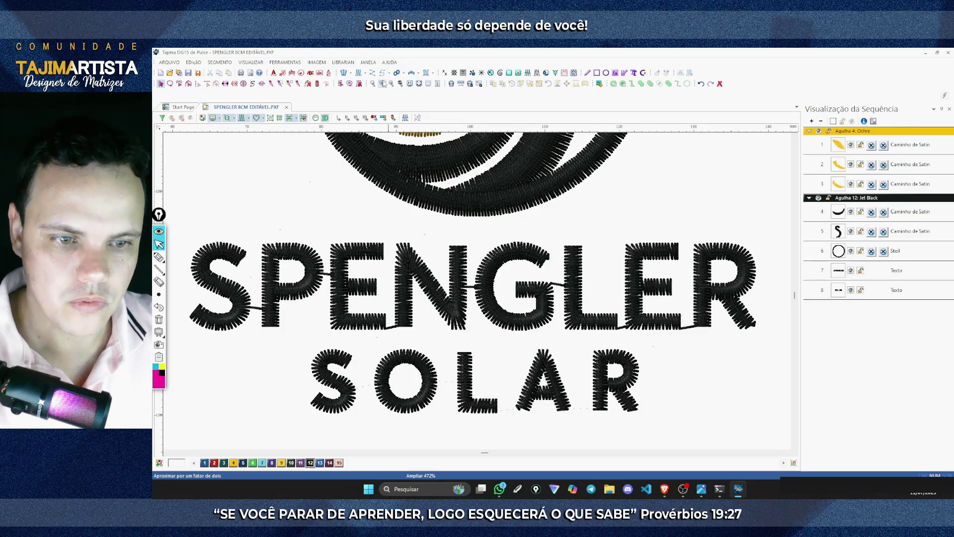
{"action": "left_click", "coordinate": [383, 84]}
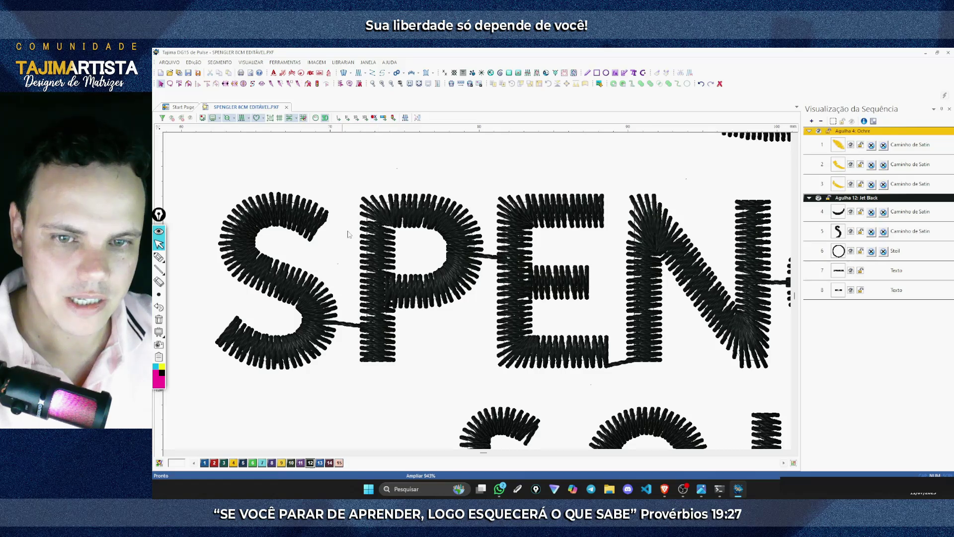
{"action": "scroll", "coordinate": [615, 338], "scroll_direction": "right", "scroll_amount": 2}
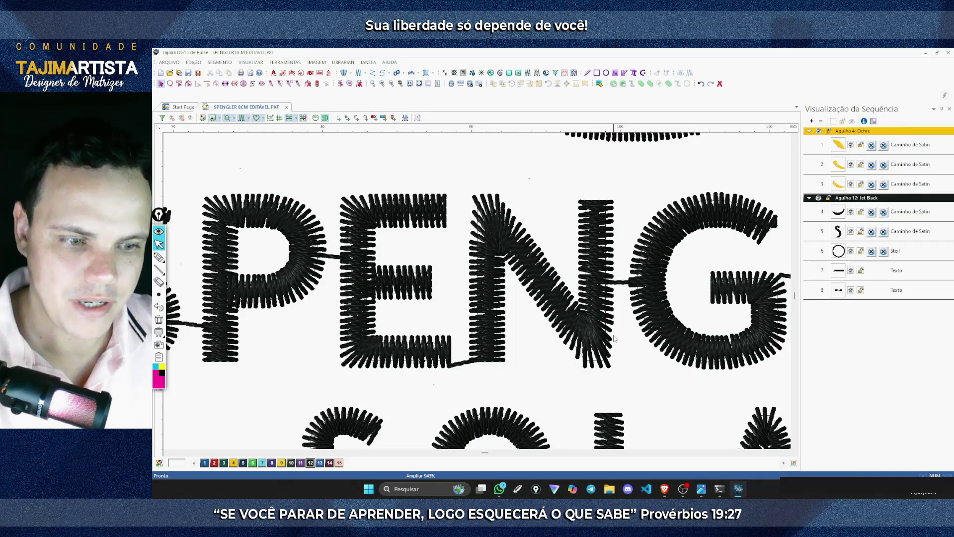
{"action": "scroll", "coordinate": [615, 338], "scroll_direction": "right", "scroll_amount": 2}
{"action": "scroll", "coordinate": [614, 295], "scroll_direction": "right", "scroll_amount": 2}
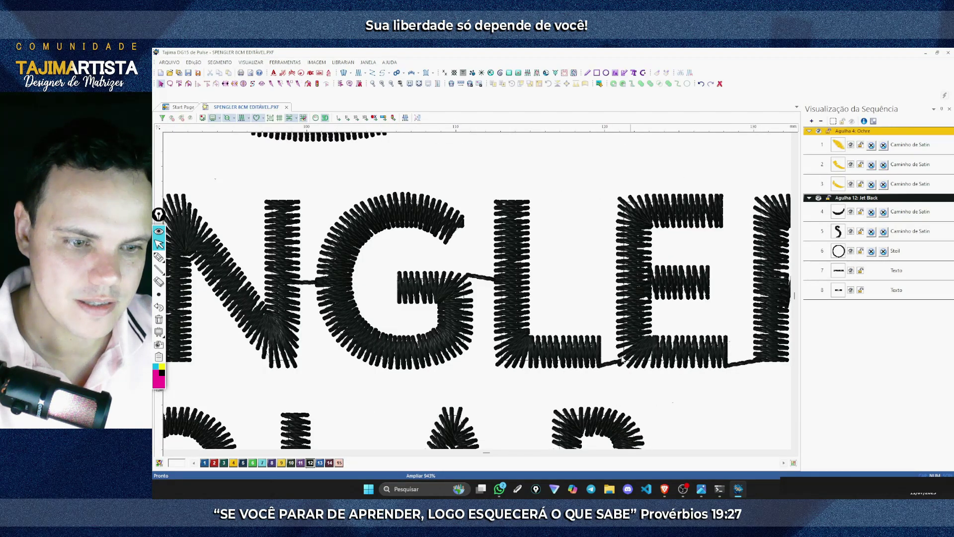
{"action": "scroll", "coordinate": [638, 355], "scroll_direction": "right", "scroll_amount": 2}
{"action": "scroll", "coordinate": [646, 352], "scroll_direction": "down", "scroll_amount": 1}
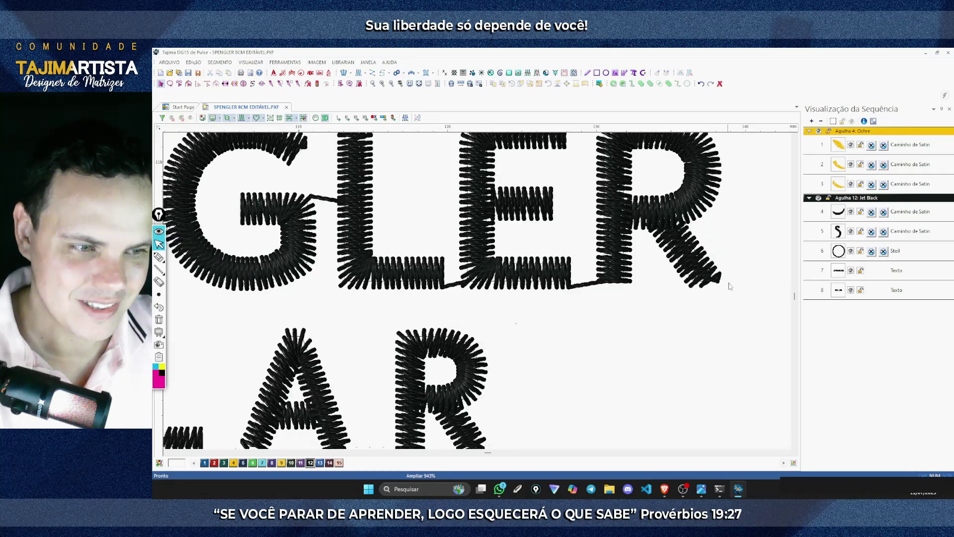
{"action": "scroll", "coordinate": [667, 301], "scroll_direction": "left", "scroll_amount": 10}
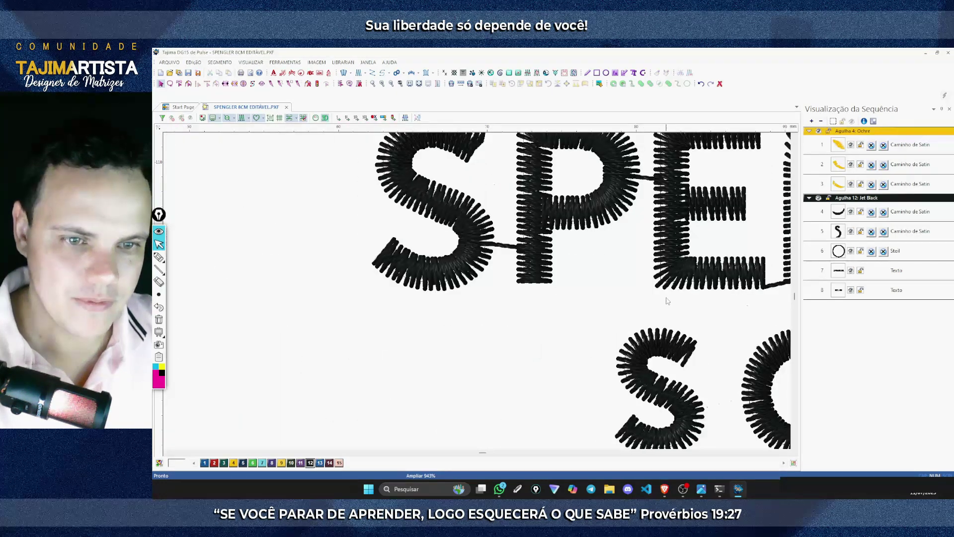
Move the stitch angle line at the upper end of SPENGLER's S to the stroke tip and regenerate the stitches
{"action": "scroll", "coordinate": [668, 301], "scroll_direction": "up", "scroll_amount": 1}
{"action": "left_click", "coordinate": [473, 232]}
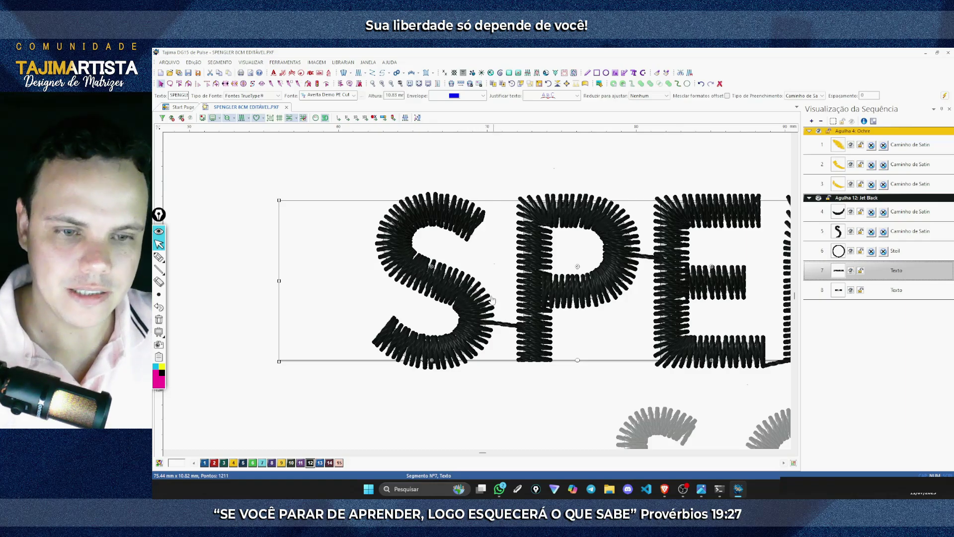
{"action": "double_click", "coordinate": [458, 288]}
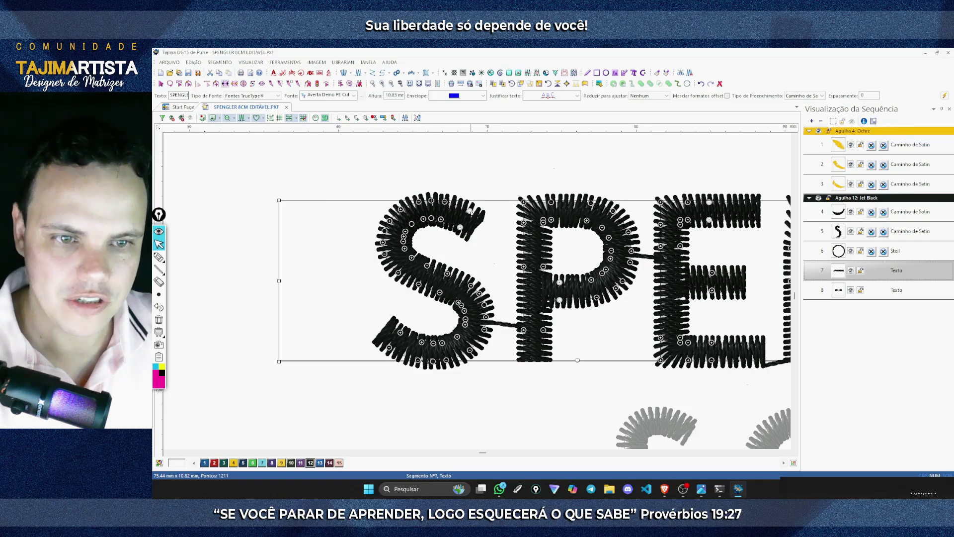
{"action": "left_click", "coordinate": [481, 219]}
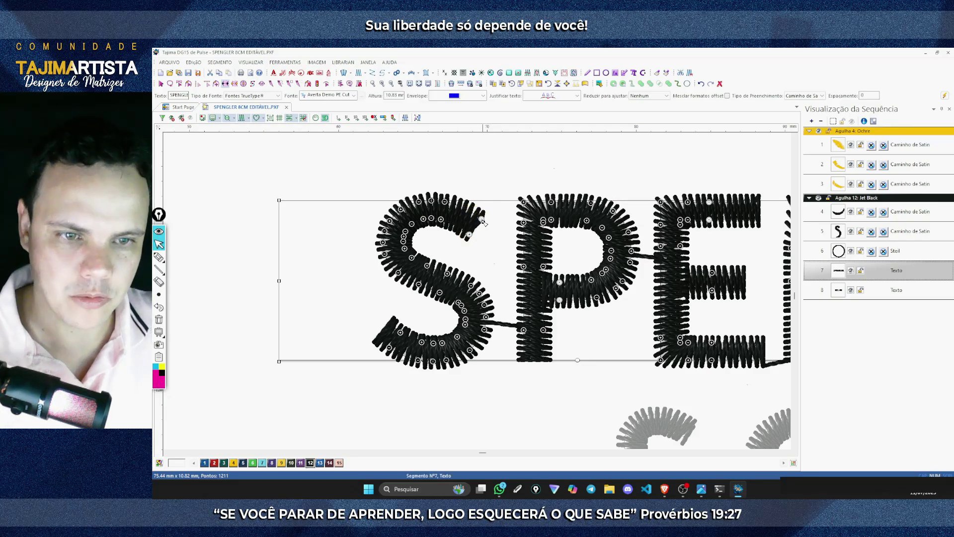
{"action": "key", "text": "Delete"}
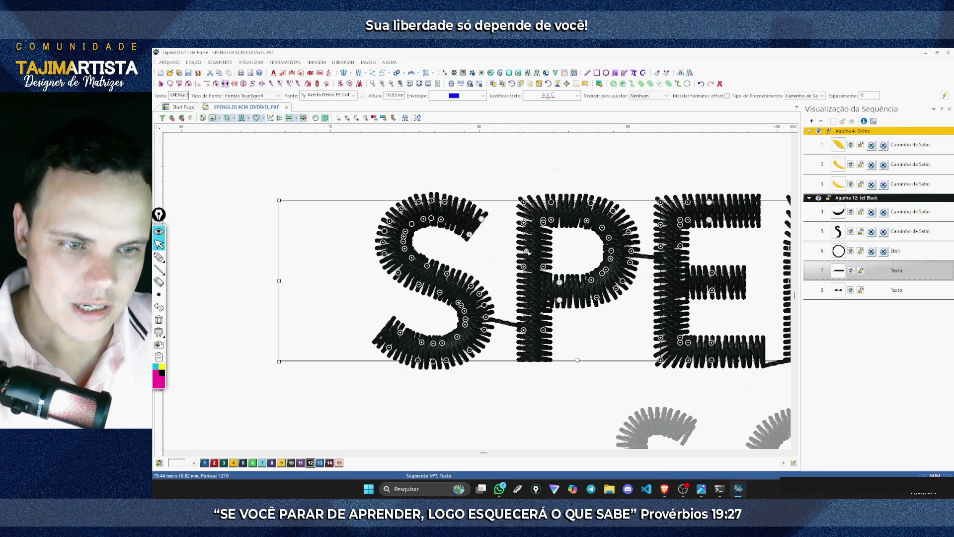
Move the stitch angle line at the upper end of SPENGLER's G to the stroke tip and regenerate the stitches
{"action": "scroll", "coordinate": [511, 252], "scroll_direction": "right", "scroll_amount": 1}
{"action": "scroll", "coordinate": [524, 252], "scroll_direction": "right", "scroll_amount": 1}
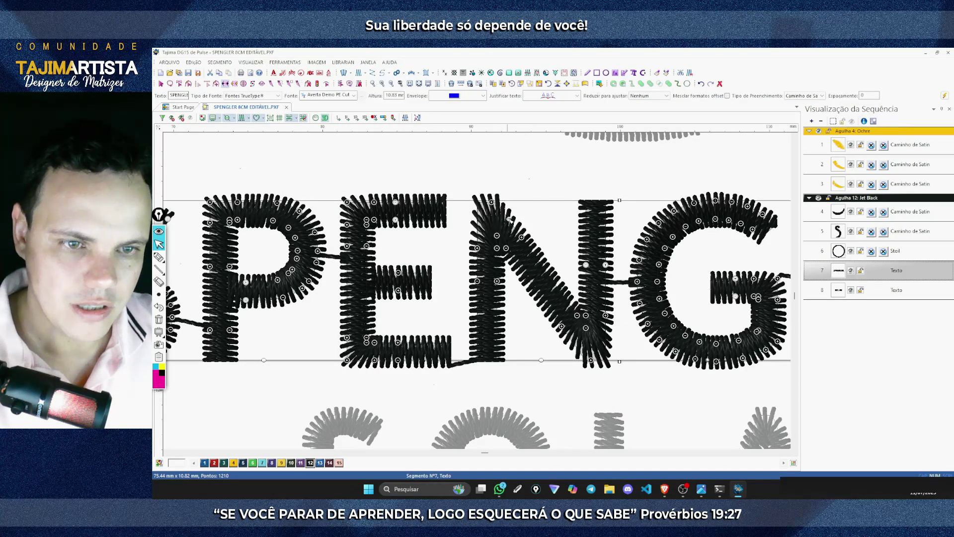
{"action": "scroll", "coordinate": [585, 308], "scroll_direction": "right", "scroll_amount": 1}
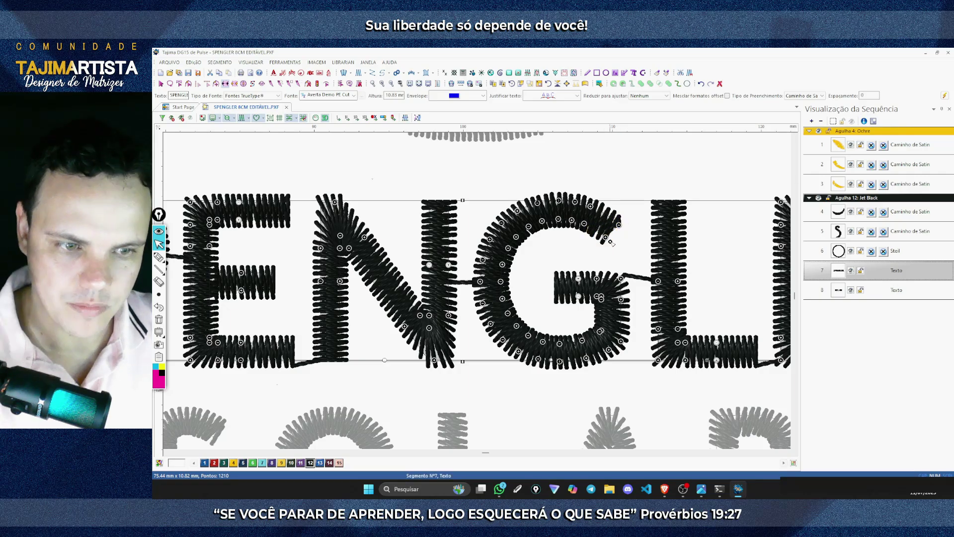
{"action": "left_click", "coordinate": [610, 242]}
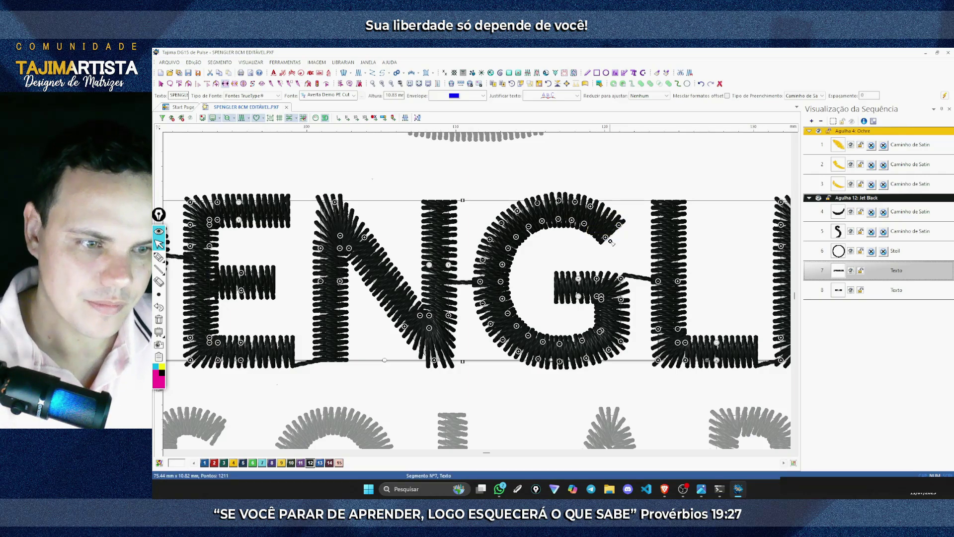
Adjust the stitch angle lines at the foot of SPENGLER's final R so its leg ends along the baseline, and regenerate the stitches
{"action": "scroll", "coordinate": [610, 242], "scroll_direction": "right", "scroll_amount": 3}
{"action": "scroll", "coordinate": [611, 242], "scroll_direction": "right", "scroll_amount": 3}
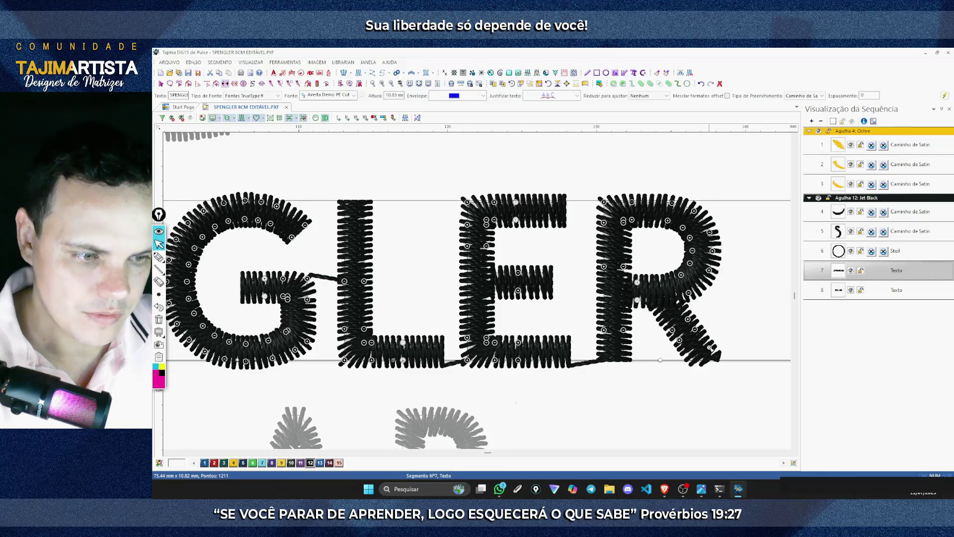
{"action": "left_click", "coordinate": [710, 348]}
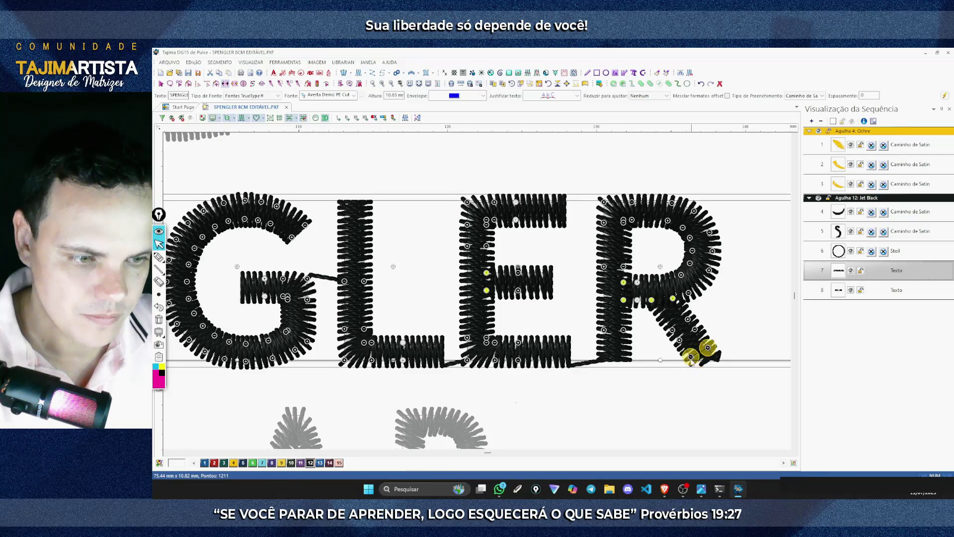
{"action": "left_click", "coordinate": [716, 360]}
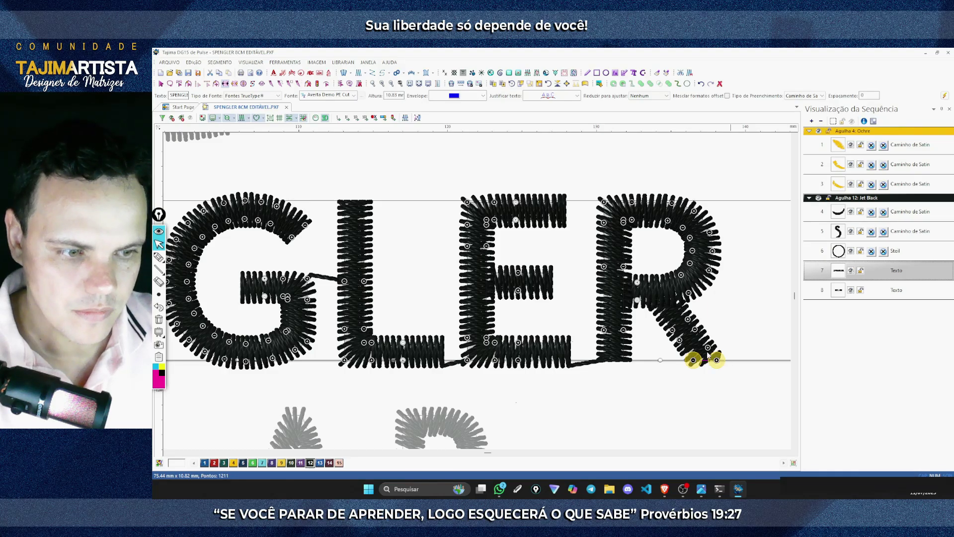
{"action": "left_click", "coordinate": [687, 349]}
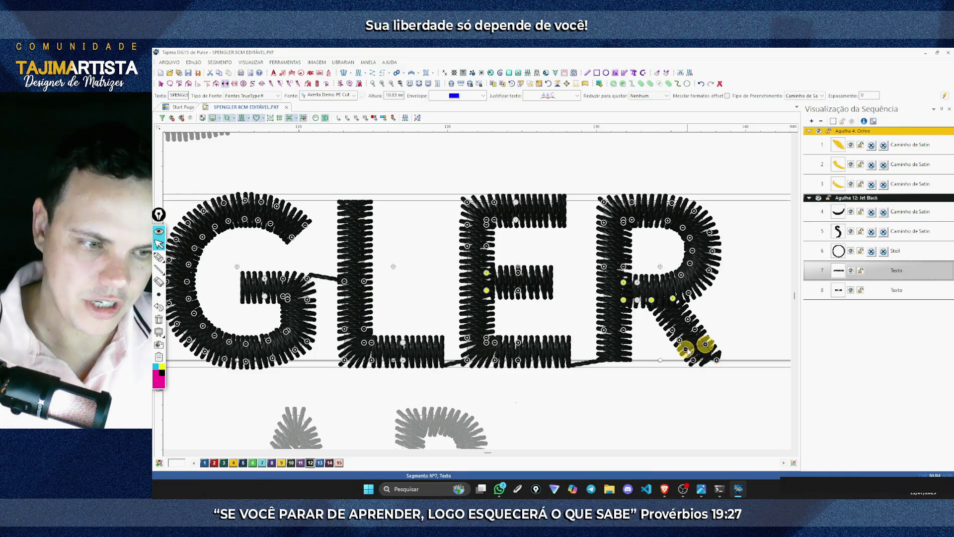
{"action": "key", "text": "Delete"}
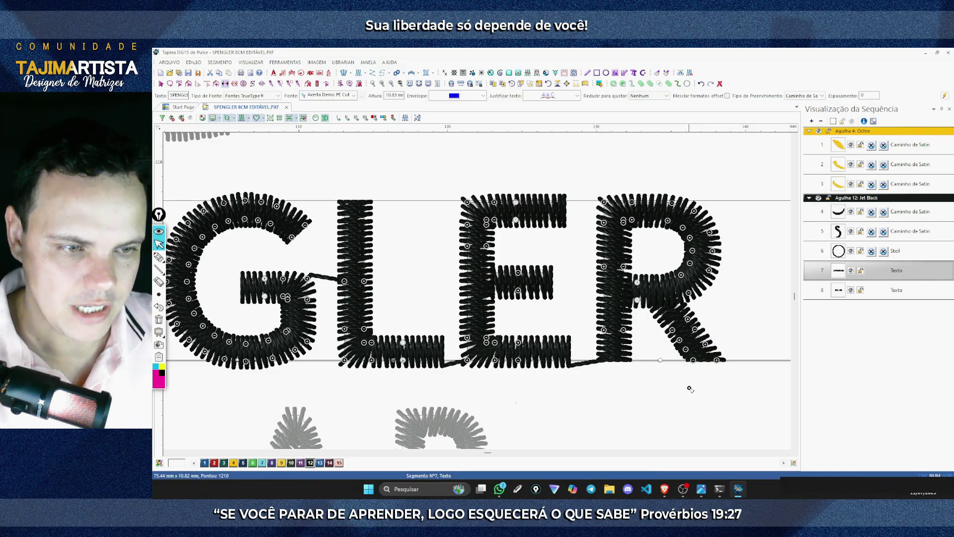
Move the stitch angle line at the upper end of SOLAR's S to the stroke tip and regenerate the stitches
{"action": "scroll", "coordinate": [690, 389], "scroll_direction": "down", "scroll_amount": 3}
{"action": "left_click", "coordinate": [653, 358]}
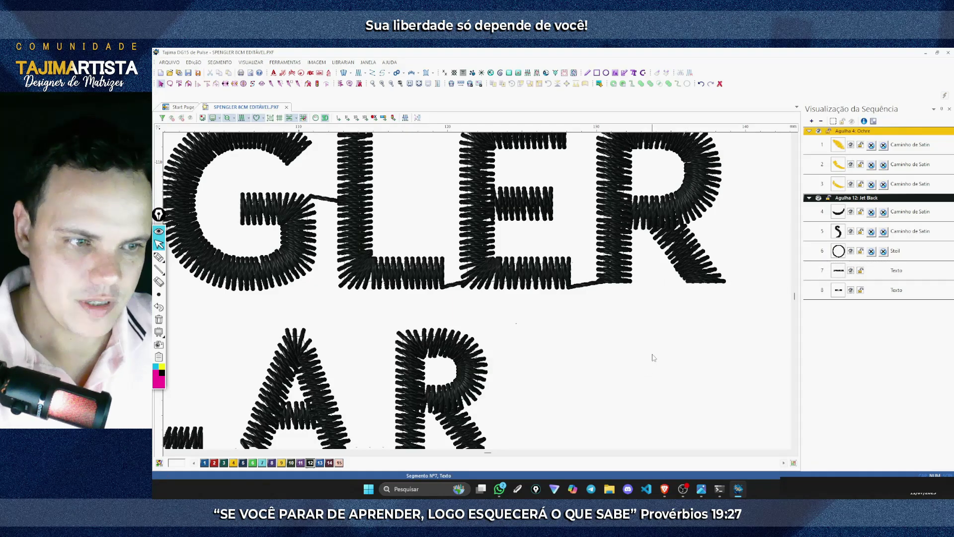
{"action": "scroll", "coordinate": [655, 357], "scroll_direction": "down", "scroll_amount": 3}
{"action": "scroll", "coordinate": [655, 357], "scroll_direction": "left", "scroll_amount": 10}
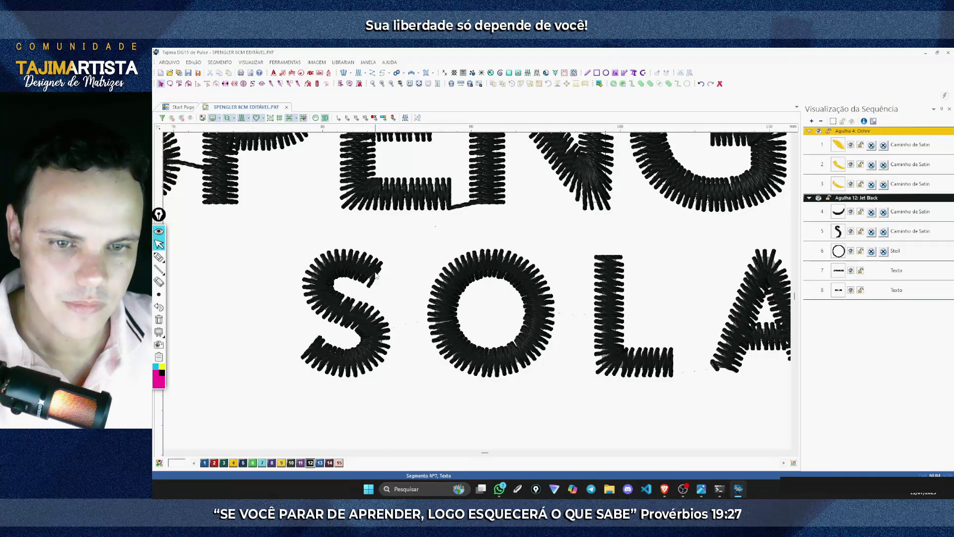
{"action": "left_click", "coordinate": [376, 276]}
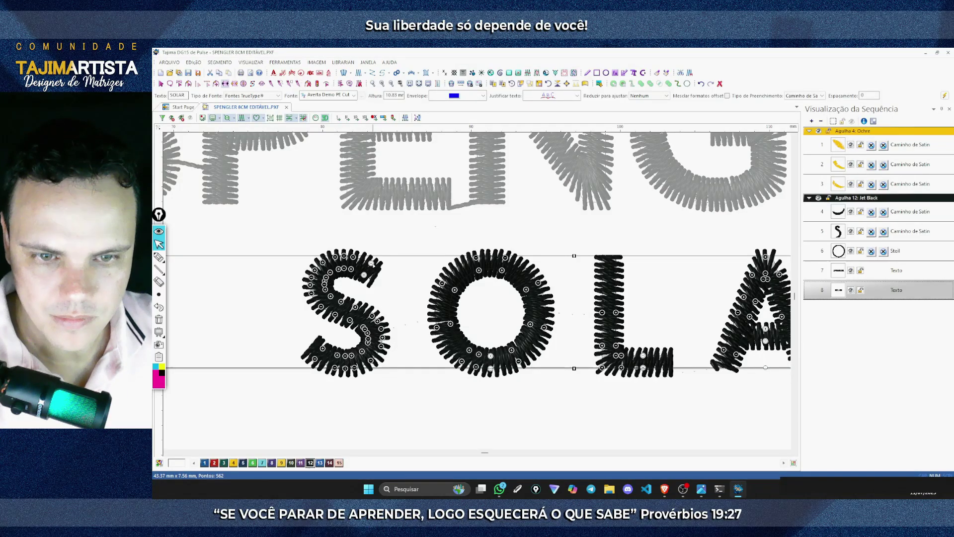
{"action": "left_click", "coordinate": [379, 269]}
{"action": "left_click", "coordinate": [370, 279]}
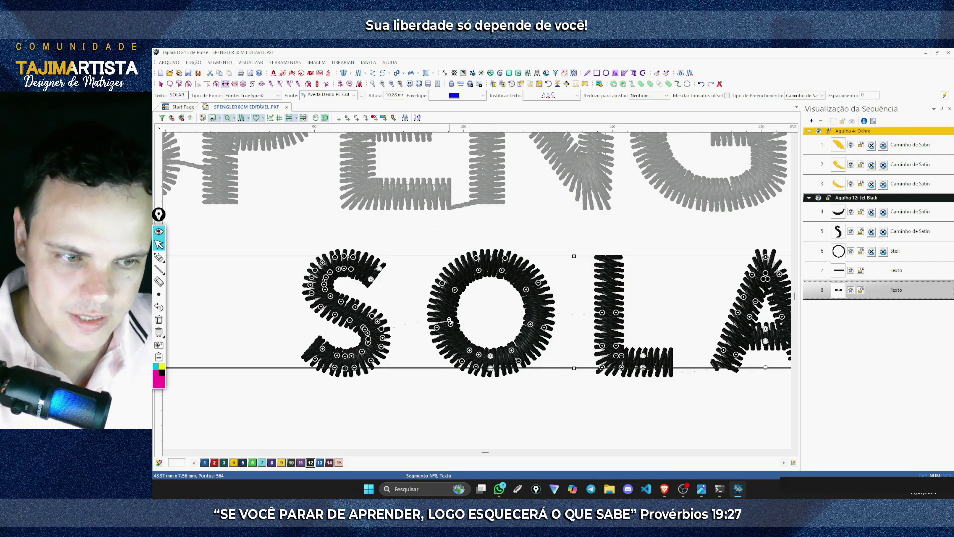
Align the stitch angle lines at both feet of SOLAR's A with the baseline and regenerate the stitches
{"action": "scroll", "coordinate": [542, 336], "scroll_direction": "right", "scroll_amount": 3}
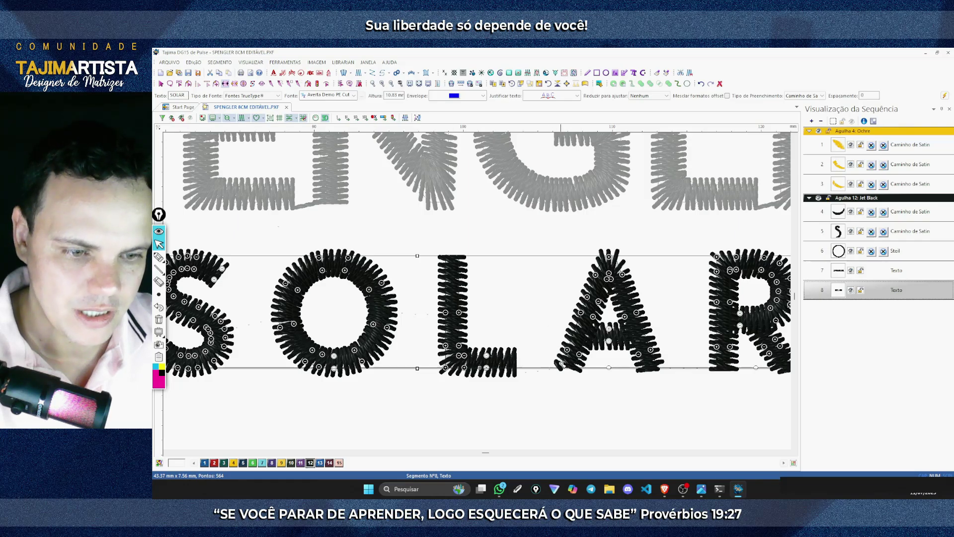
{"action": "left_click", "coordinate": [564, 362]}
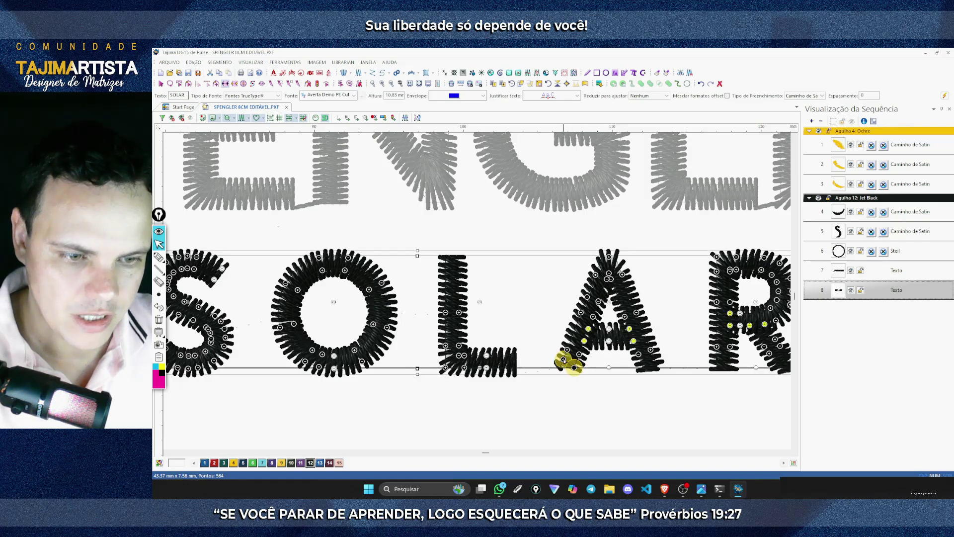
{"action": "left_click", "coordinate": [643, 368]}
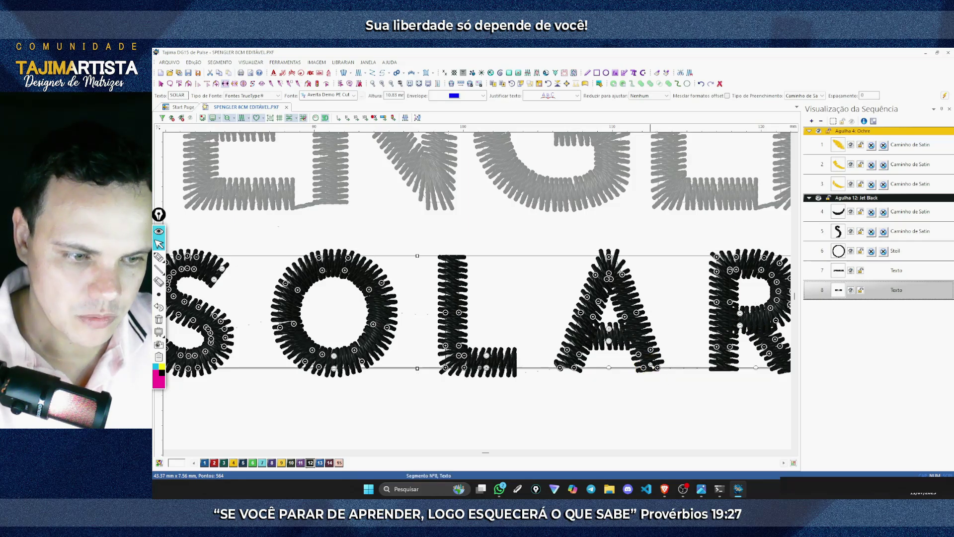
{"action": "key", "text": "g"}
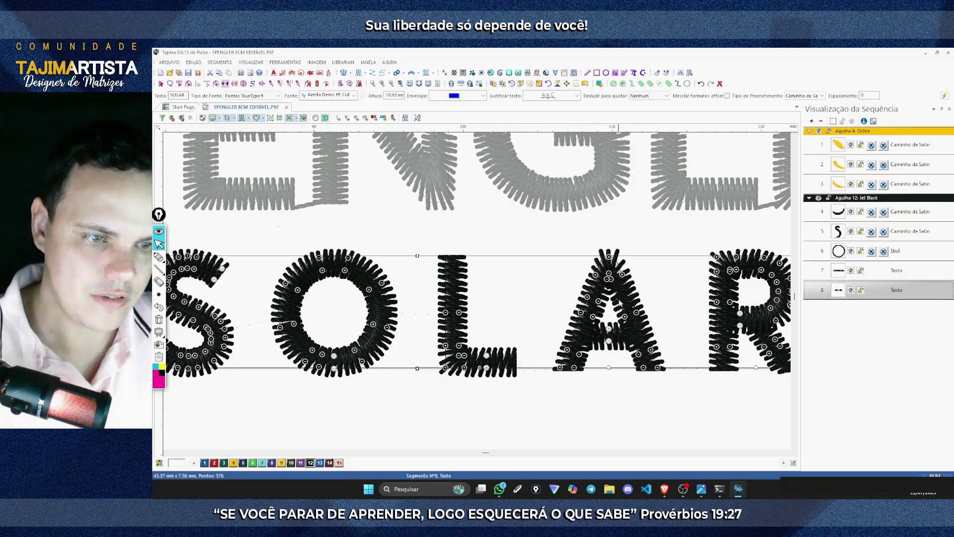
Adjust the stitch angle line at the foot of SOLAR's R leg and finish editing the text
{"action": "scroll", "coordinate": [660, 361], "scroll_direction": "right", "scroll_amount": 3}
{"action": "left_click", "coordinate": [623, 368]}
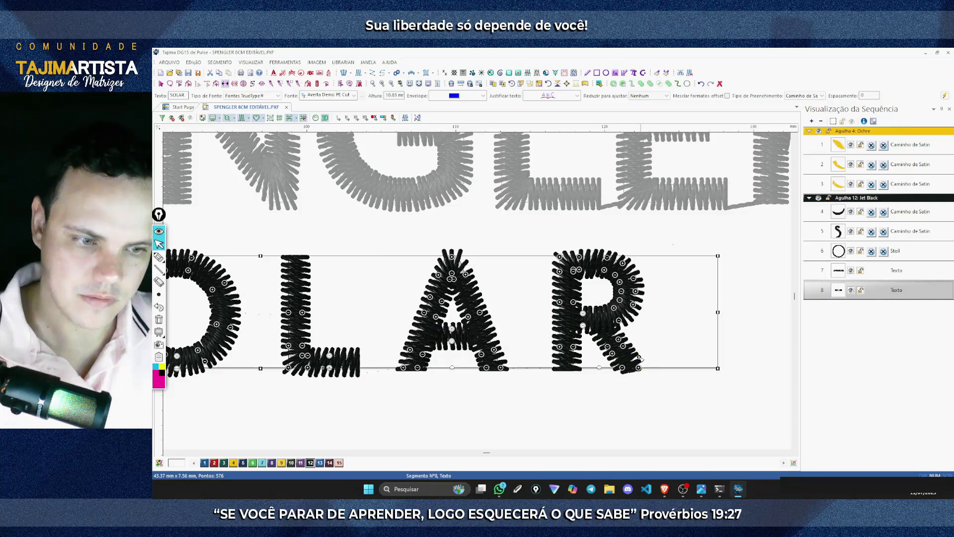
{"action": "key", "text": "Escape"}
{"action": "left_click", "coordinate": [400, 83]}
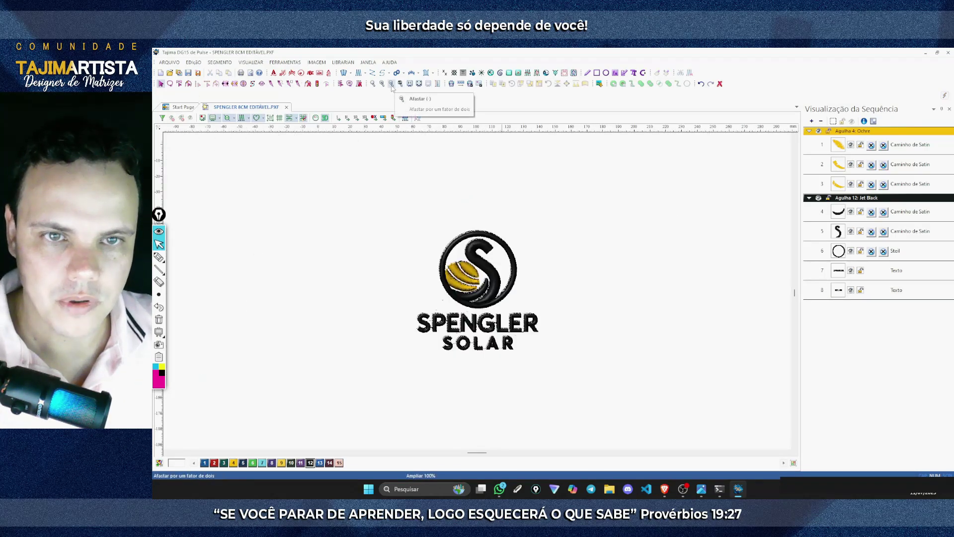
{"action": "left_click", "coordinate": [382, 83]}
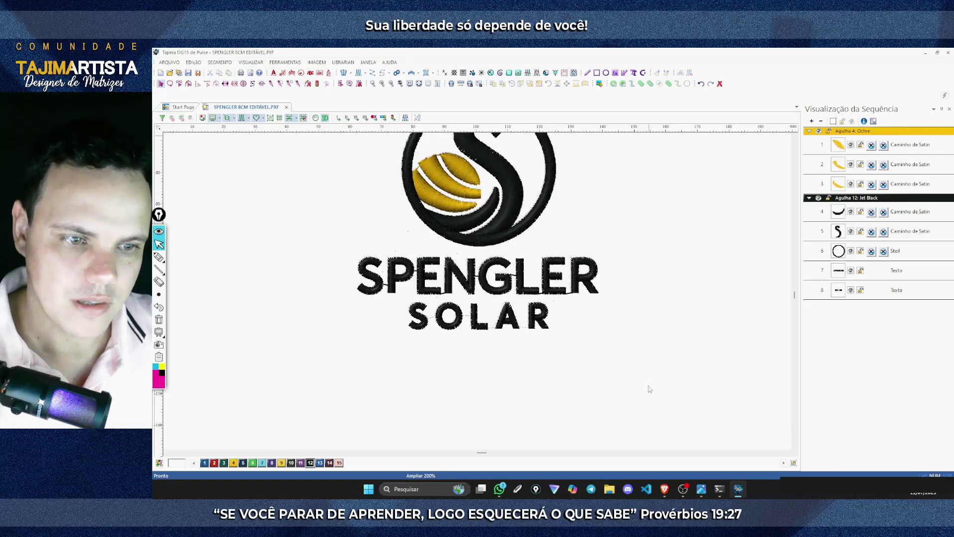
Set the satin density of both the SPENGLER and SOLAR text segments to -0.5 pt
{"action": "left_click_drag", "start_coordinate": [649, 385], "coordinate": [311, 252]}
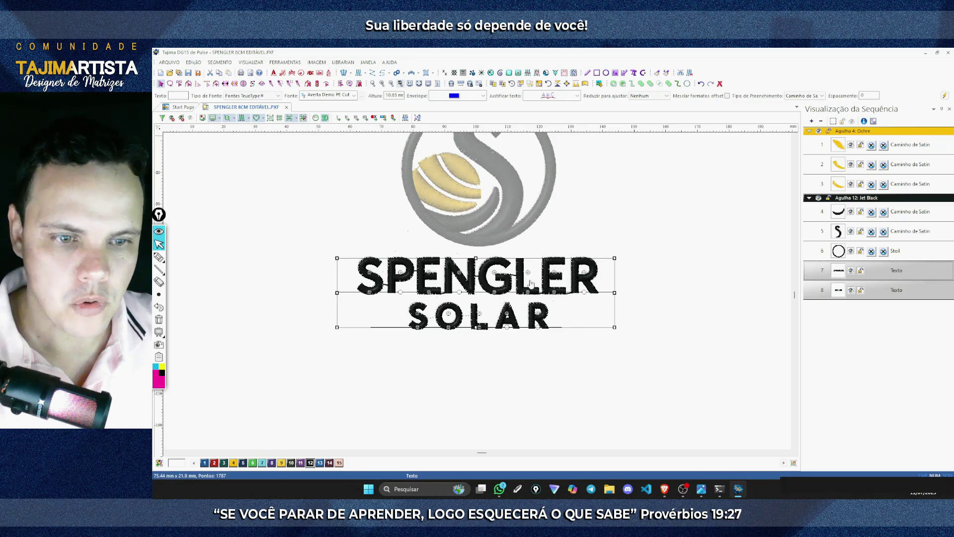
{"action": "scroll", "coordinate": [559, 244], "scroll_direction": "up", "scroll_amount": 3}
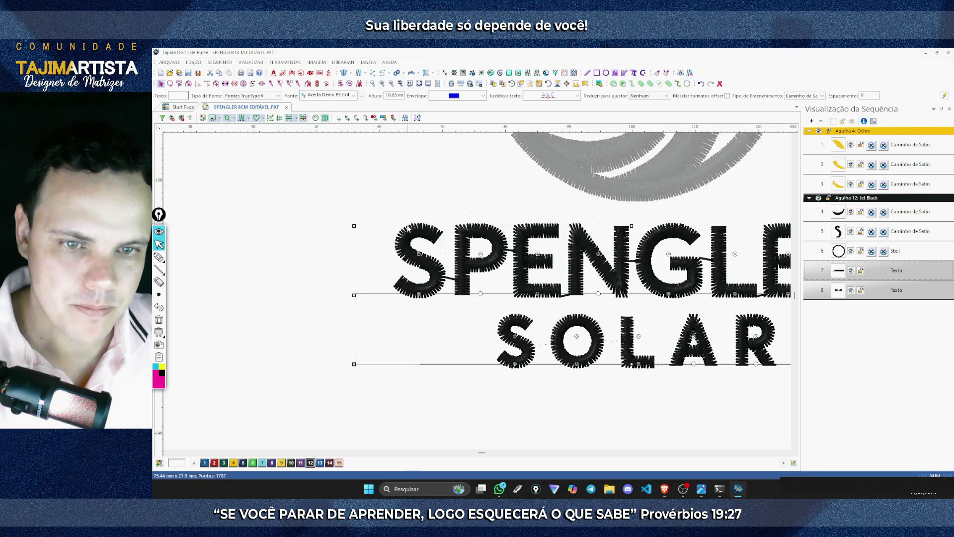
{"action": "scroll", "coordinate": [412, 265], "scroll_direction": "right", "scroll_amount": 1}
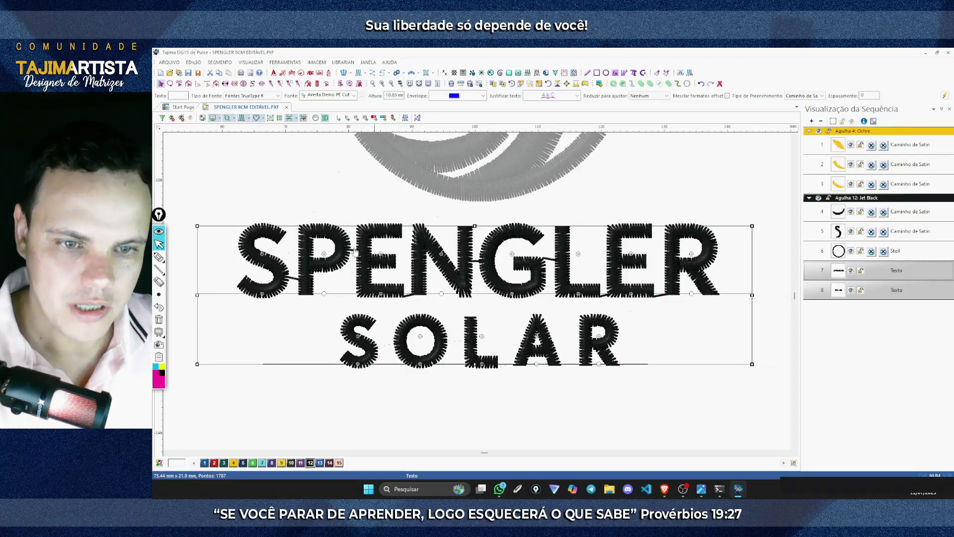
{"action": "double_click", "coordinate": [592, 241]}
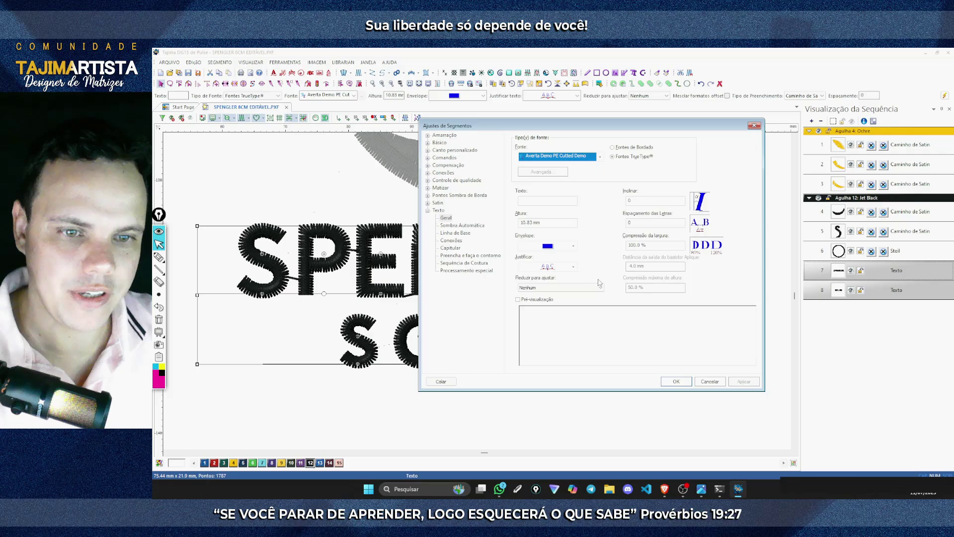
{"action": "left_click", "coordinate": [438, 203]}
{"action": "left_click_drag", "start_coordinate": [553, 130], "coordinate": [649, 123]}
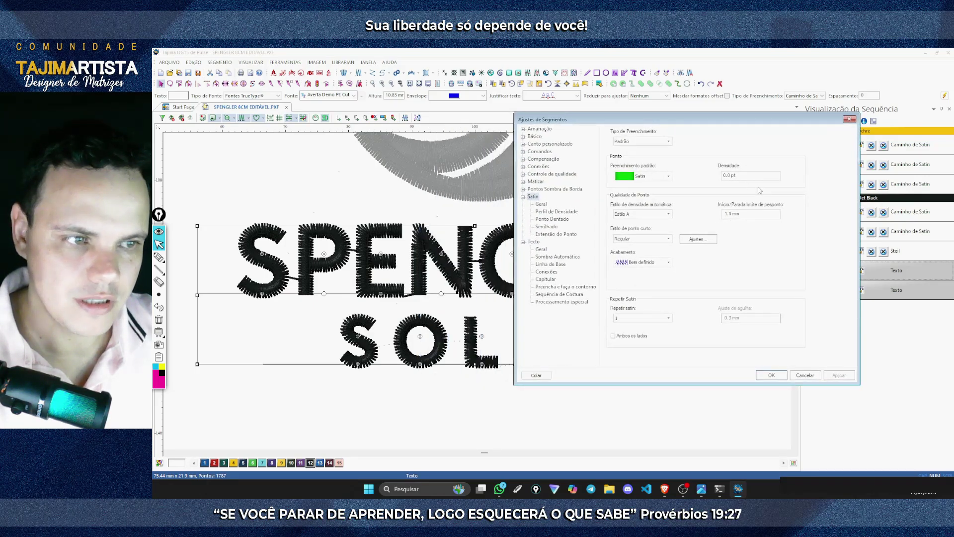
{"action": "left_click", "coordinate": [726, 175]}
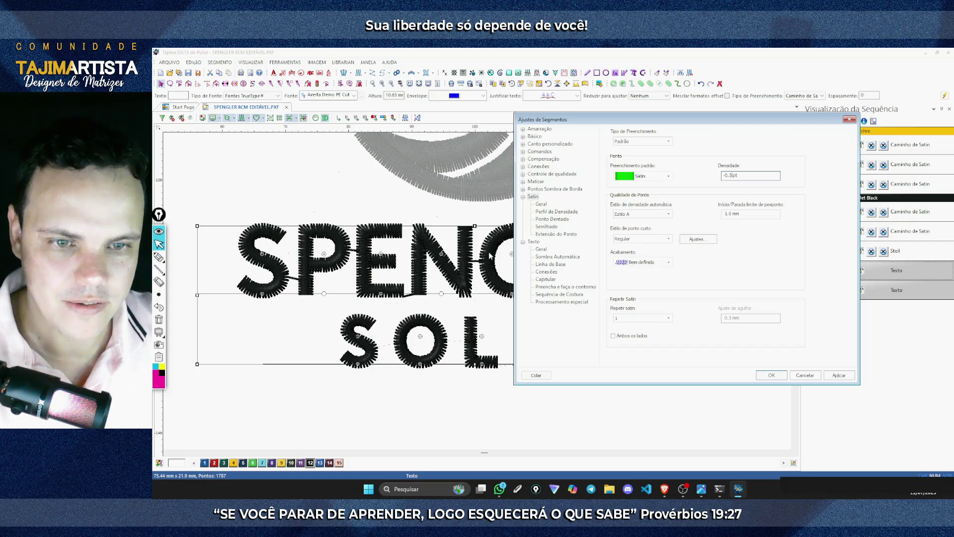
{"action": "key", "text": "Return"}
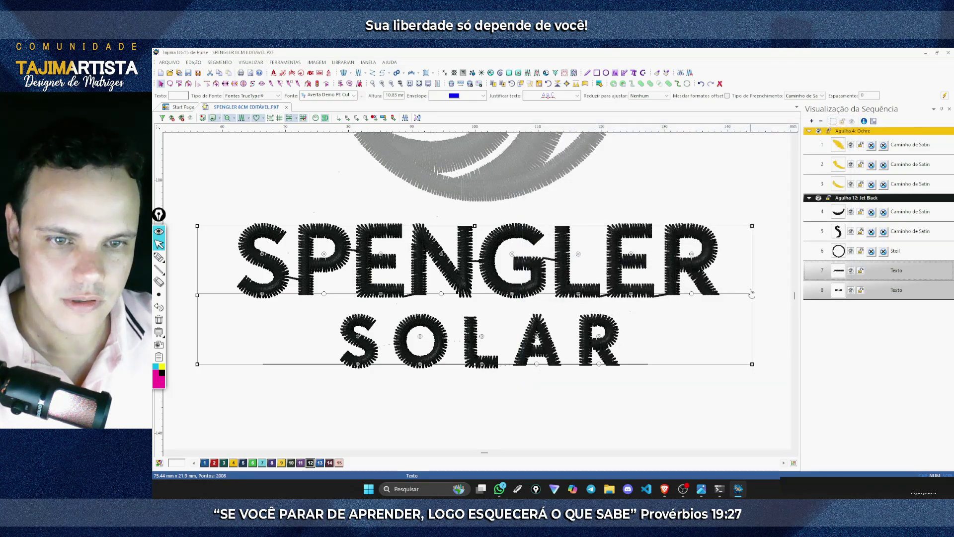
{"action": "left_click", "coordinate": [538, 409]}
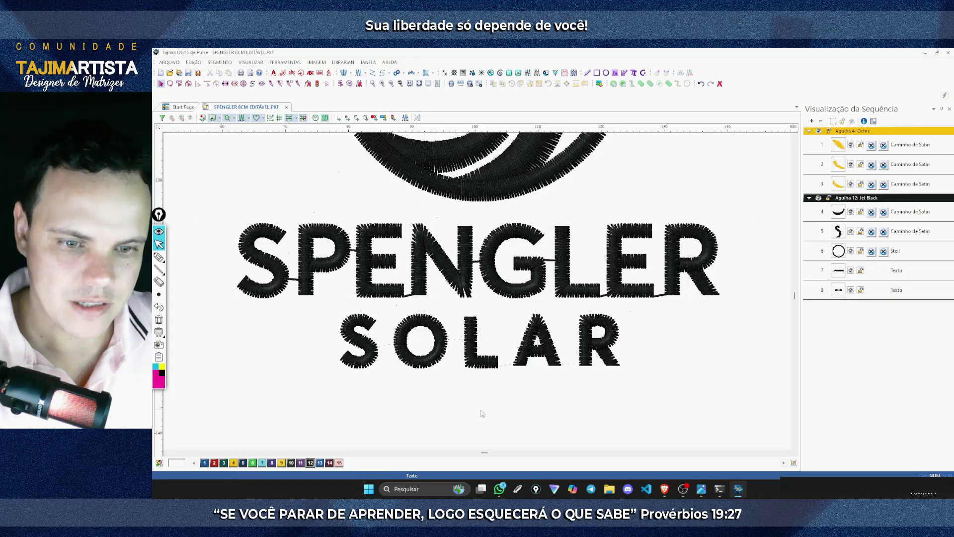
Examine the N's satin joints up close and hide the stitches to show only outlines and angle lines
{"action": "scroll", "coordinate": [500, 302], "scroll_direction": "left", "scroll_amount": 1}
{"action": "scroll", "coordinate": [500, 302], "scroll_direction": "right", "scroll_amount": 1}
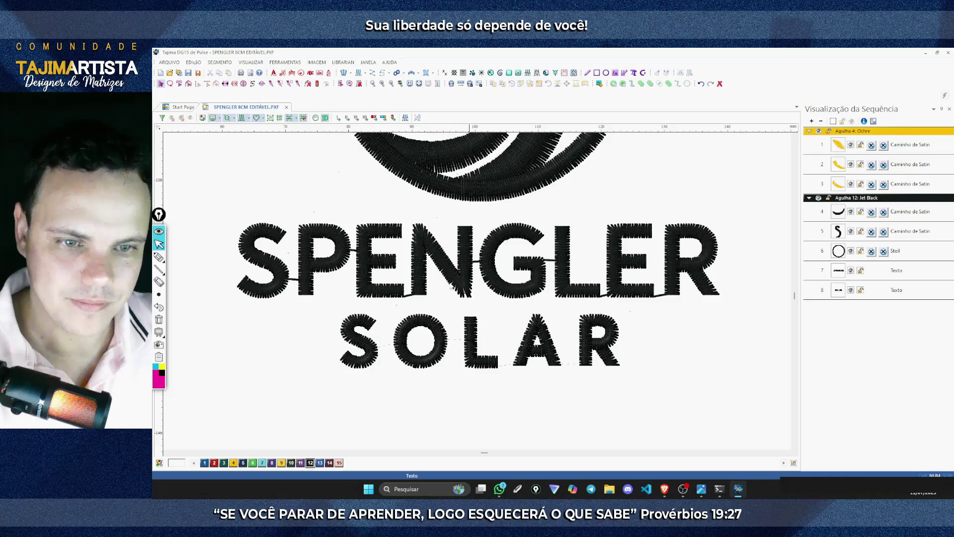
{"action": "left_click", "coordinate": [382, 84]}
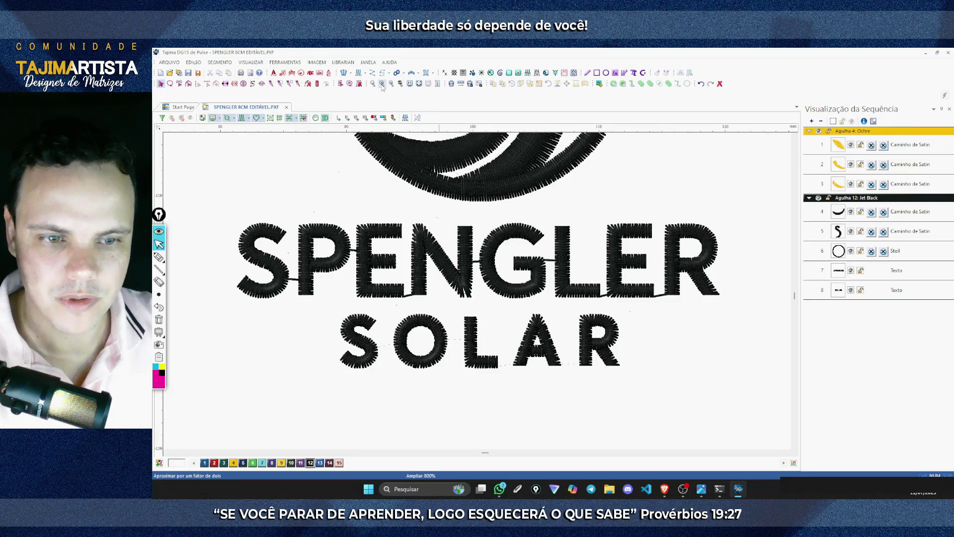
{"action": "left_click", "coordinate": [381, 84]}
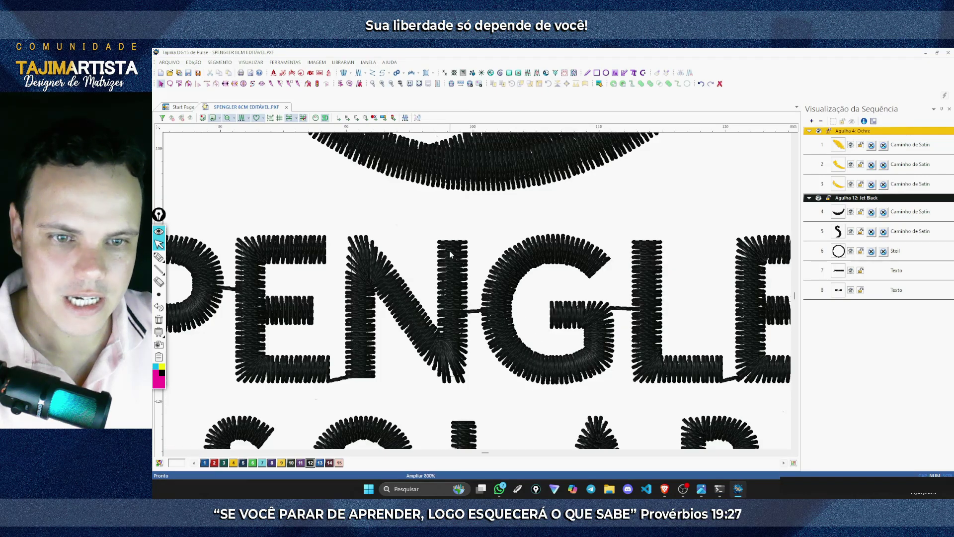
{"action": "scroll", "coordinate": [449, 250], "scroll_direction": "down", "scroll_amount": 1}
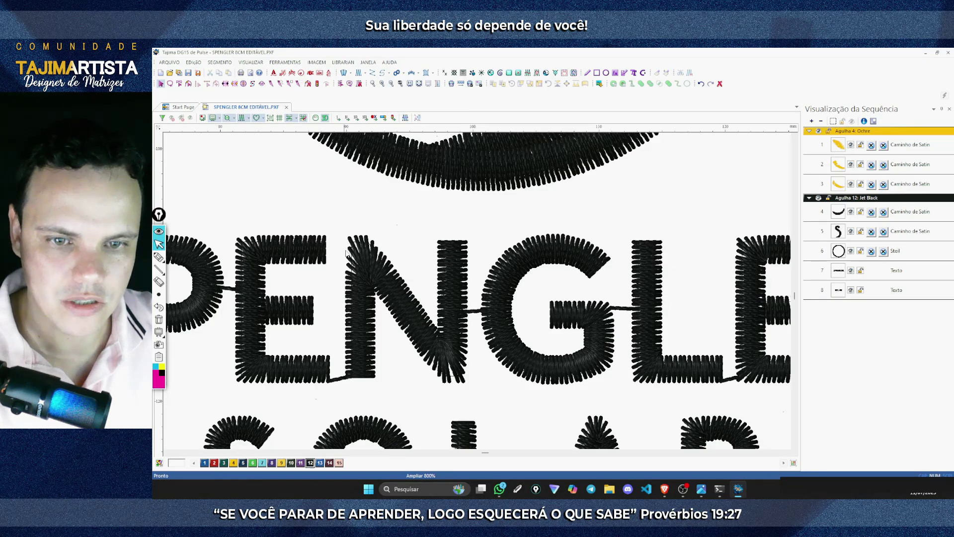
{"action": "left_click", "coordinate": [241, 118]}
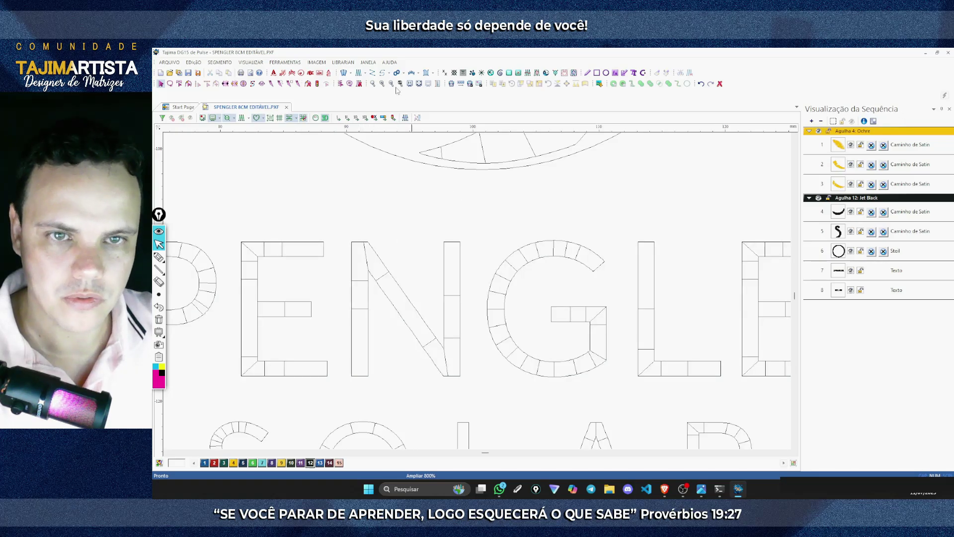
Sketch zigzag pen annotations of the stitch direction over the N's upper and lower joints, and clear the drawings
{"action": "left_click", "coordinate": [158, 257]}
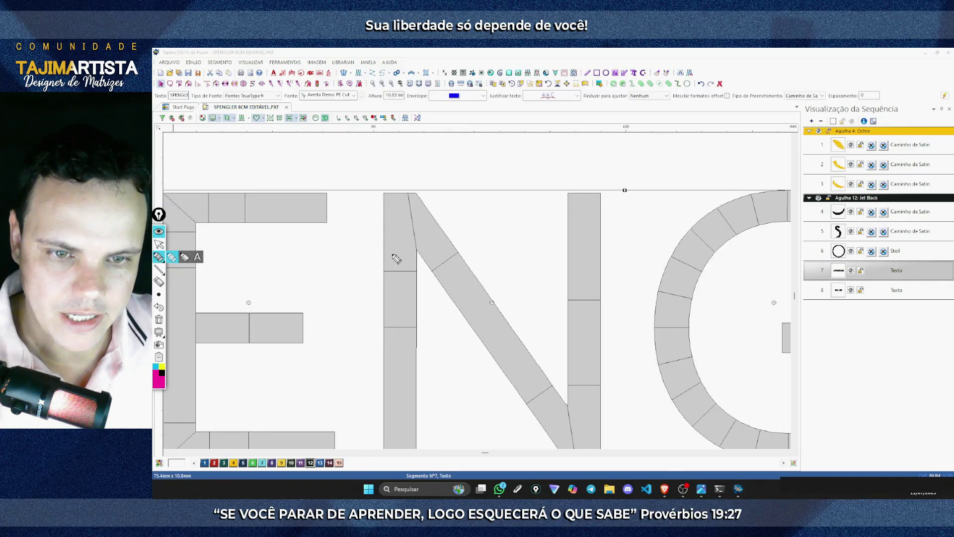
{"action": "mouse_move", "coordinate": [388, 198]}
{"action": "left_mouse_down"}
{"action": "mouse_move", "coordinate": [384, 222]}
{"action": "mouse_move", "coordinate": [410, 256]}
{"action": "mouse_move", "coordinate": [390, 268]}
{"action": "mouse_move", "coordinate": [401, 295]}
{"action": "left_mouse_up"}
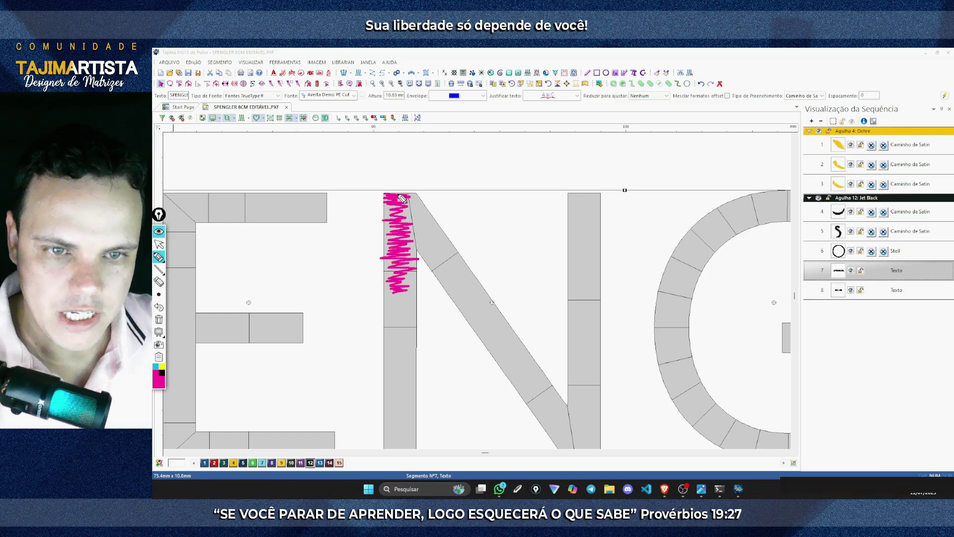
{"action": "mouse_move", "coordinate": [403, 198]}
{"action": "left_mouse_down"}
{"action": "mouse_move", "coordinate": [424, 199]}
{"action": "mouse_move", "coordinate": [400, 228]}
{"action": "mouse_move", "coordinate": [442, 242]}
{"action": "mouse_move", "coordinate": [450, 285]}
{"action": "mouse_move", "coordinate": [475, 299]}
{"action": "left_mouse_up"}
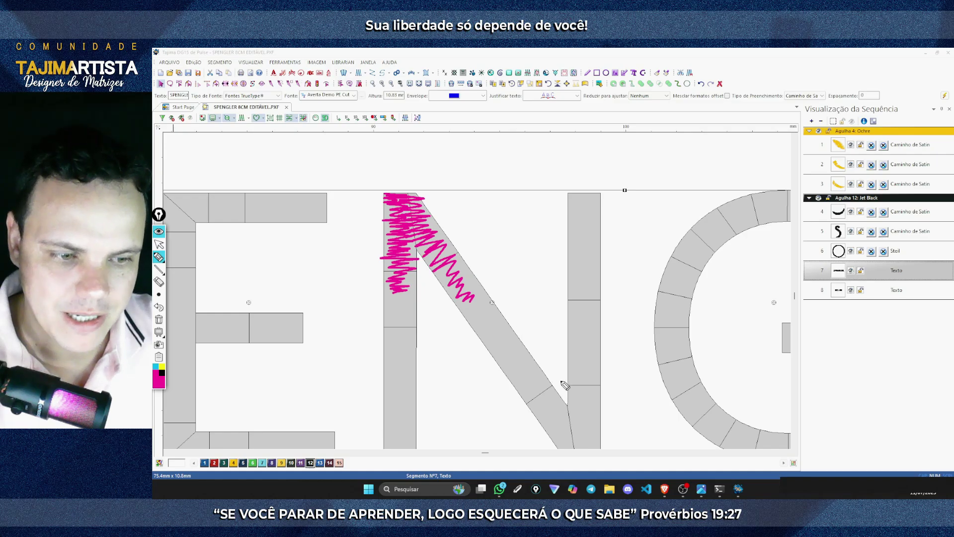
{"action": "mouse_move", "coordinate": [556, 398]}
{"action": "left_mouse_down"}
{"action": "mouse_move", "coordinate": [542, 386]}
{"action": "mouse_move", "coordinate": [536, 407]}
{"action": "mouse_move", "coordinate": [564, 422]}
{"action": "left_mouse_up"}
{"action": "left_click", "coordinate": [159, 295]}
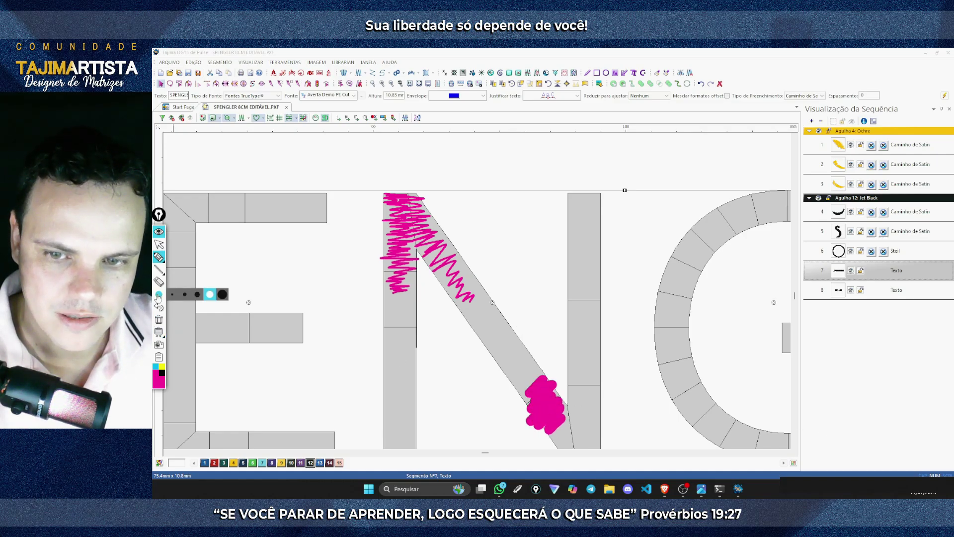
{"action": "left_click", "coordinate": [191, 296]}
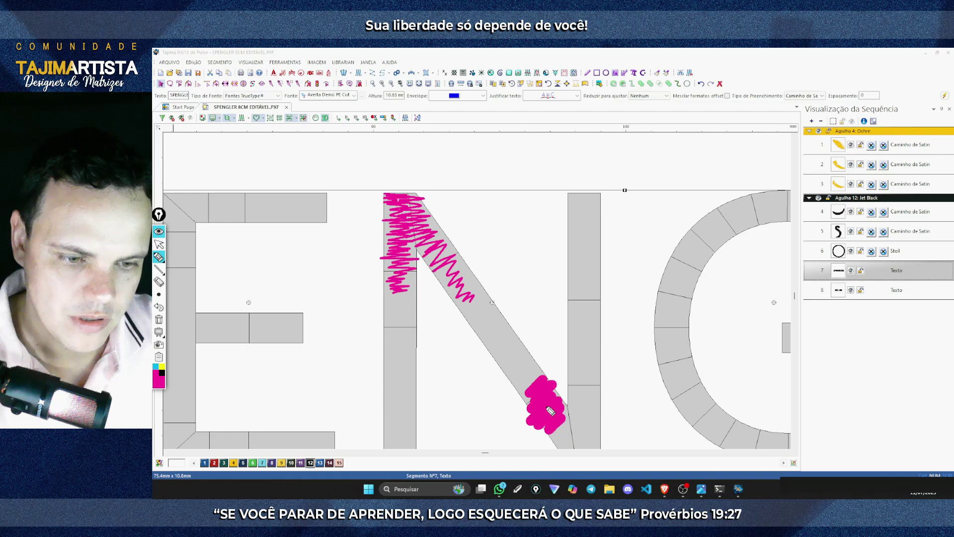
{"action": "left_click", "coordinate": [160, 333]}
{"action": "mouse_move", "coordinate": [544, 375]}
{"action": "left_mouse_down"}
{"action": "mouse_move", "coordinate": [524, 399]}
{"action": "mouse_move", "coordinate": [561, 403]}
{"action": "mouse_move", "coordinate": [551, 428]}
{"action": "mouse_move", "coordinate": [564, 424]}
{"action": "mouse_move", "coordinate": [555, 437]}
{"action": "mouse_move", "coordinate": [567, 446]}
{"action": "mouse_move", "coordinate": [557, 445]}
{"action": "mouse_move", "coordinate": [550, 439]}
{"action": "mouse_move", "coordinate": [599, 422]}
{"action": "mouse_move", "coordinate": [579, 407]}
{"action": "mouse_move", "coordinate": [580, 384]}
{"action": "left_mouse_up"}
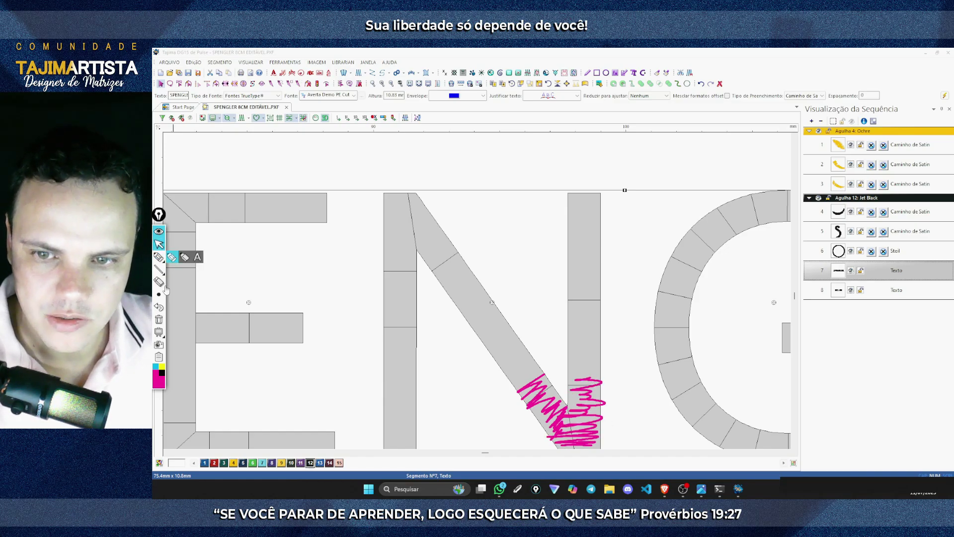
{"action": "key", "text": "Delete"}
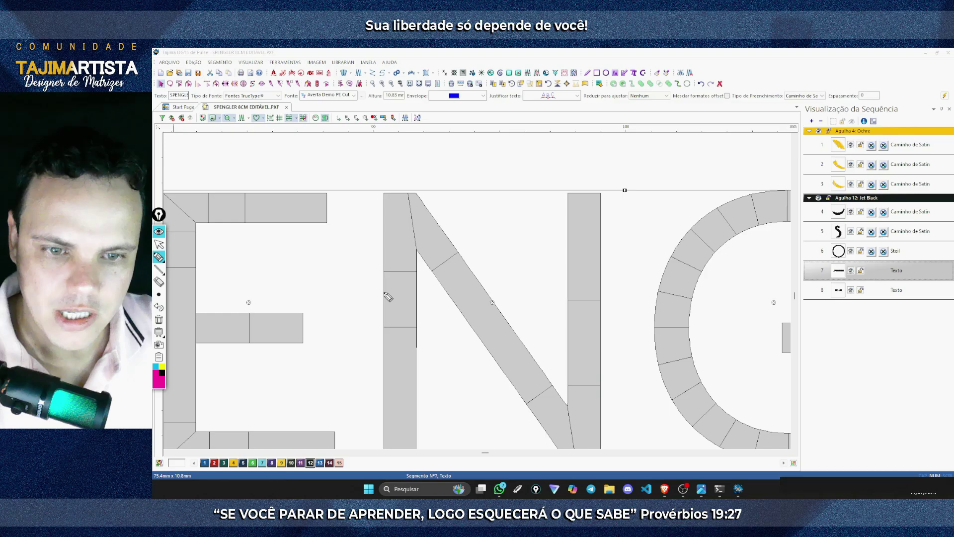
Sketch fanned stitches around the N's upper joint with an arc over the corner, and clear the annotation
{"action": "mouse_move", "coordinate": [383, 293]}
{"action": "left_mouse_down"}
{"action": "mouse_move", "coordinate": [415, 286]}
{"action": "mouse_move", "coordinate": [378, 276]}
{"action": "mouse_move", "coordinate": [416, 268]}
{"action": "mouse_move", "coordinate": [382, 257]}
{"action": "mouse_move", "coordinate": [415, 250]}
{"action": "mouse_move", "coordinate": [380, 206]}
{"action": "mouse_move", "coordinate": [405, 246]}
{"action": "mouse_move", "coordinate": [422, 257]}
{"action": "mouse_move", "coordinate": [445, 251]}
{"action": "mouse_move", "coordinate": [455, 266]}
{"action": "mouse_move", "coordinate": [441, 264]}
{"action": "left_mouse_up"}
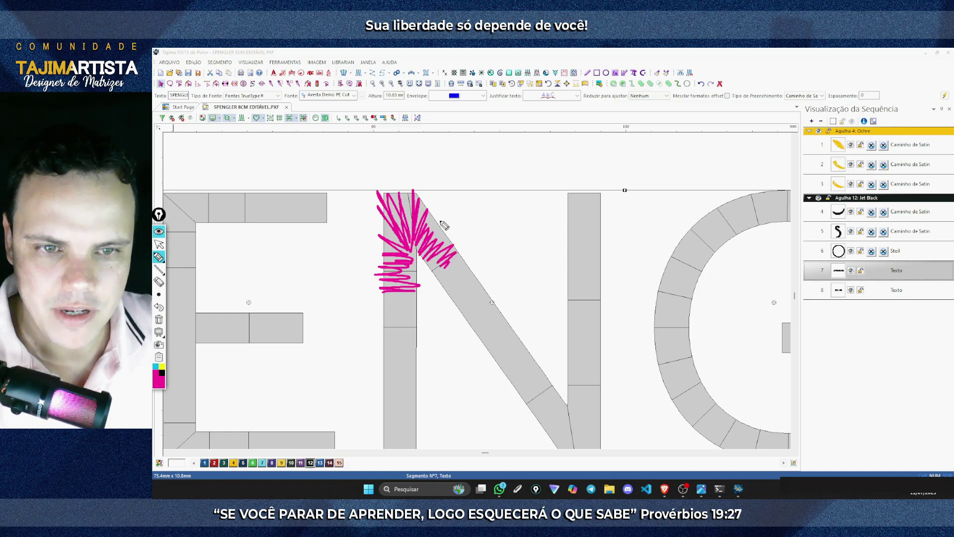
{"action": "mouse_move", "coordinate": [441, 212]}
{"action": "left_mouse_down"}
{"action": "mouse_move", "coordinate": [369, 189]}
{"action": "mouse_move", "coordinate": [369, 250]}
{"action": "left_mouse_up"}
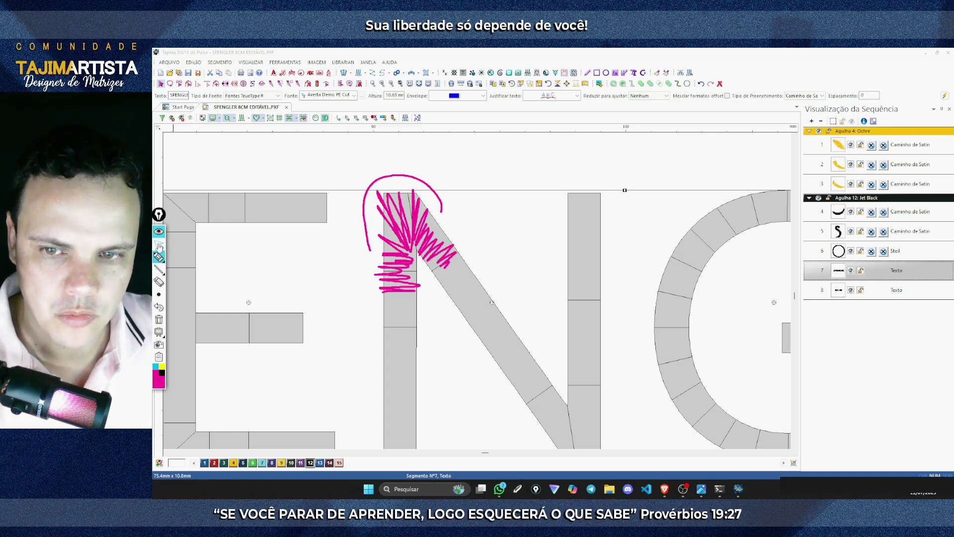
{"action": "left_click", "coordinate": [159, 321]}
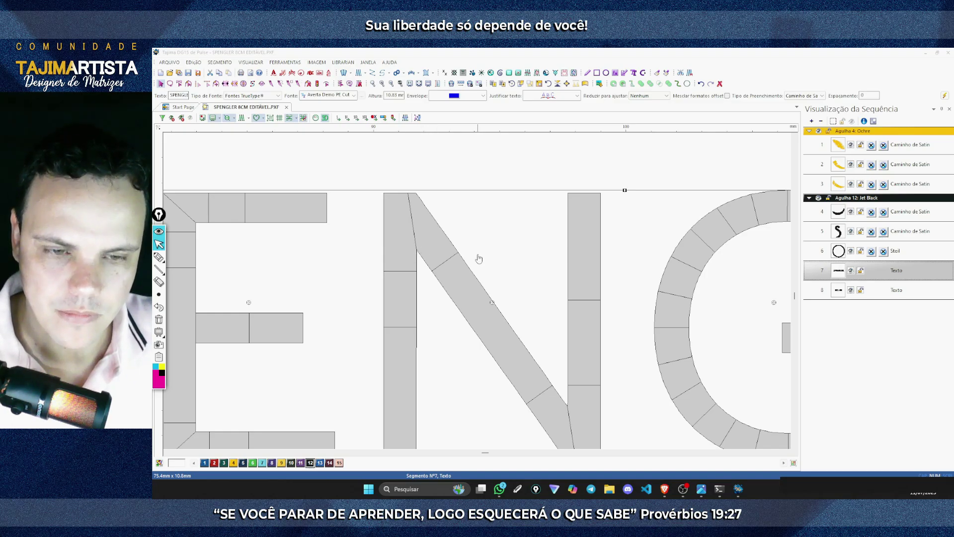
Move the stitch angle line at SPENGLER's N upper joint down the first stem and set it horizontally across
{"action": "left_click", "coordinate": [478, 171]}
{"action": "left_click", "coordinate": [429, 222]}
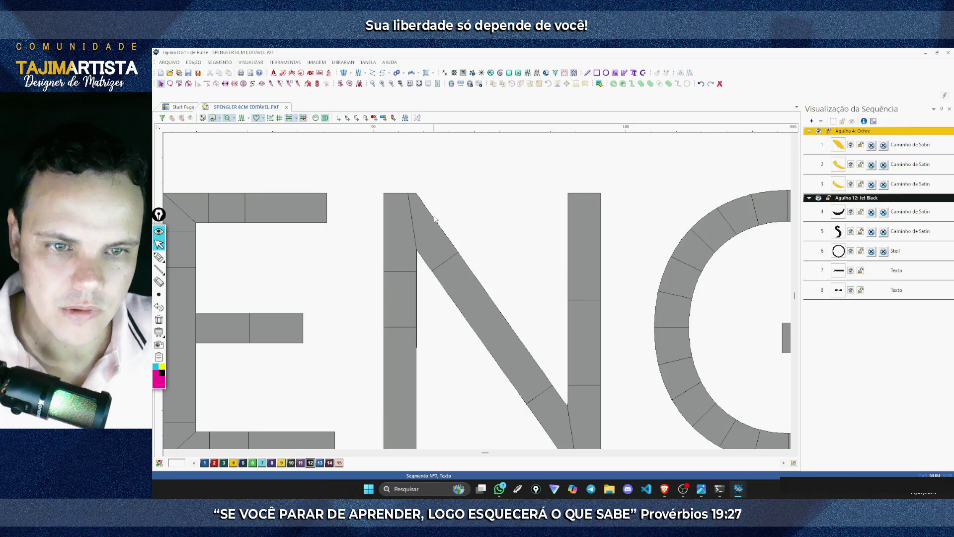
{"action": "key", "text": "r"}
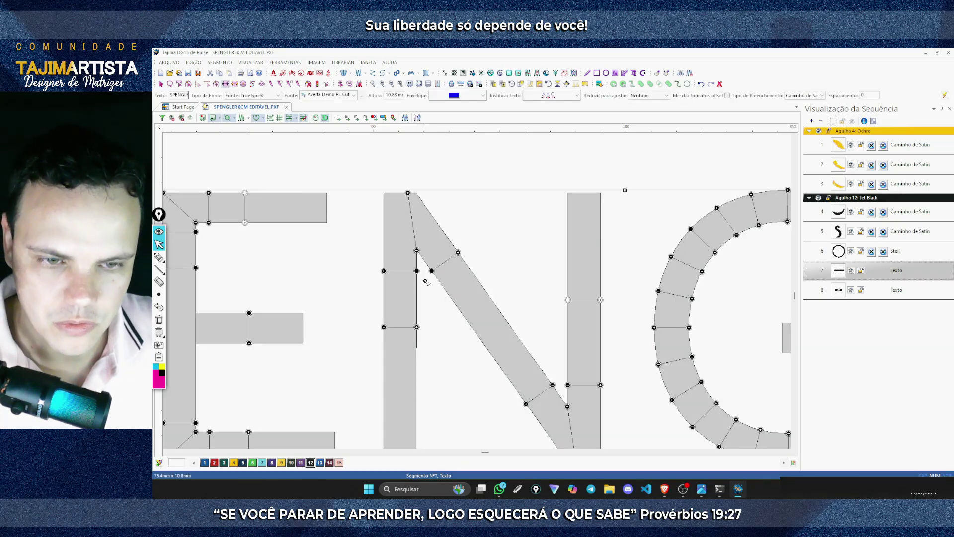
{"action": "left_click_drag", "start_coordinate": [408, 193], "coordinate": [382, 304]}
{"action": "left_click_drag", "start_coordinate": [417, 251], "coordinate": [417, 304]}
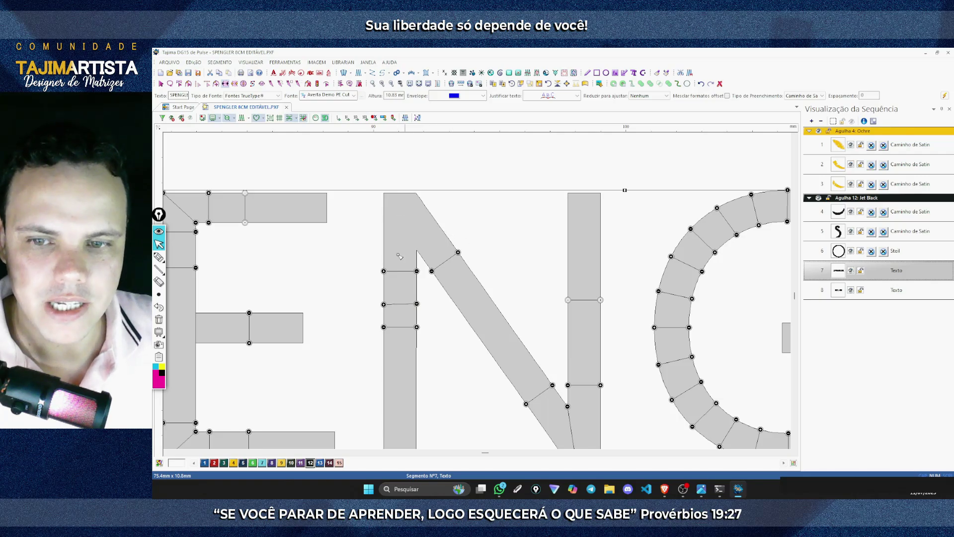
Sketch a diagonal angle line and near-horizontal zigzag stitches over the N's upper joint, and clear the annotation
{"action": "left_click", "coordinate": [159, 257]}
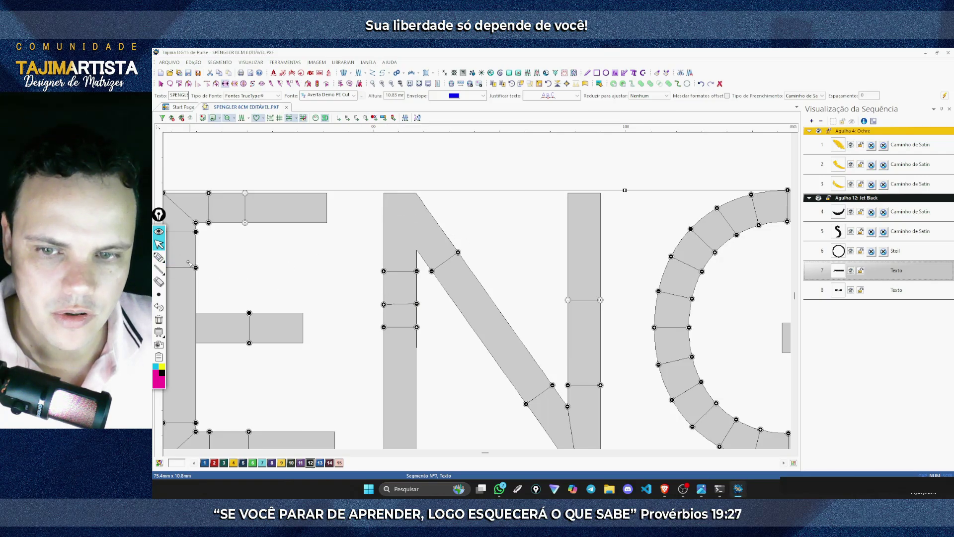
{"action": "left_click", "coordinate": [186, 259]}
{"action": "left_click", "coordinate": [381, 283]}
{"action": "left_click", "coordinate": [381, 281]}
{"action": "left_click", "coordinate": [411, 280]}
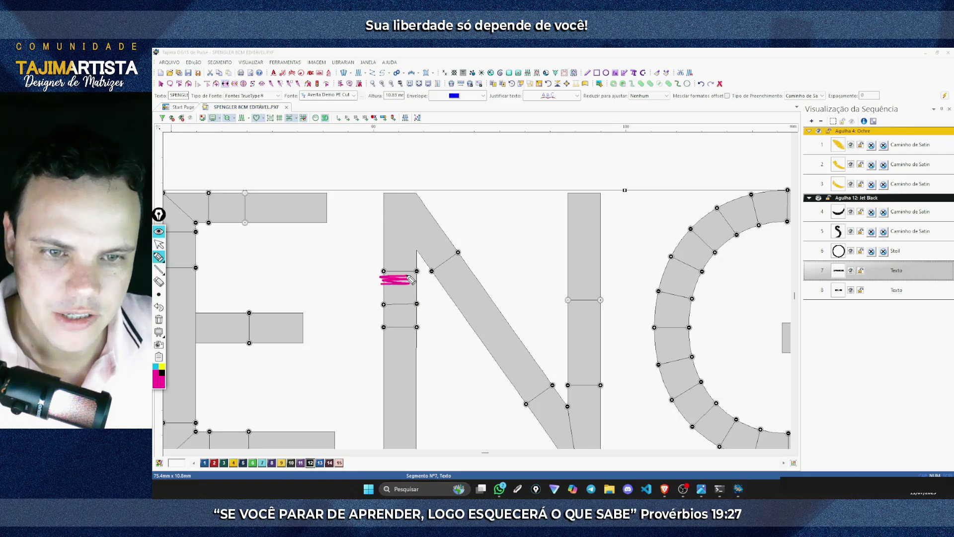
{"action": "left_click", "coordinate": [381, 278]}
{"action": "left_click", "coordinate": [412, 275]}
{"action": "left_click_drag", "start_coordinate": [418, 250], "coordinate": [383, 204]}
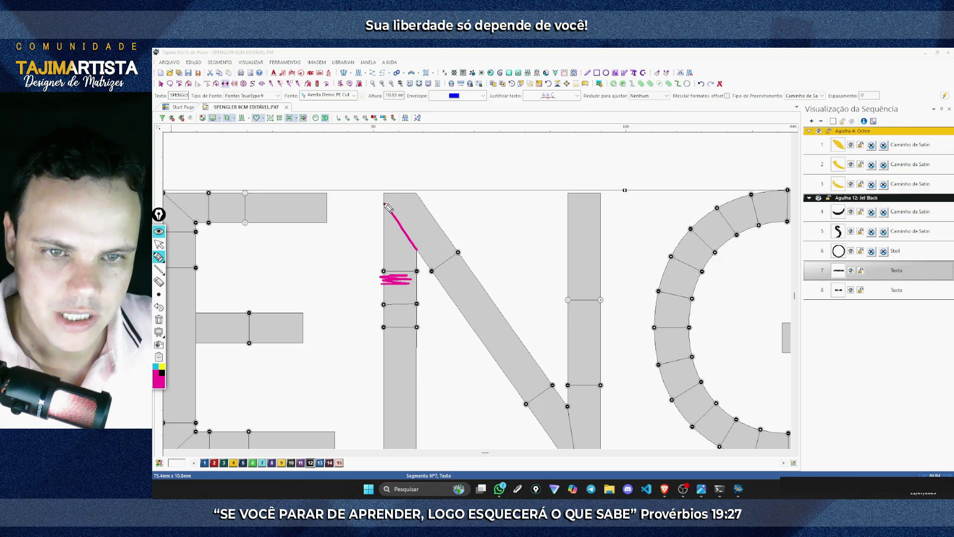
{"action": "mouse_move", "coordinate": [400, 277]}
{"action": "left_mouse_down"}
{"action": "mouse_move", "coordinate": [385, 240]}
{"action": "mouse_move", "coordinate": [398, 237]}
{"action": "mouse_move", "coordinate": [383, 215]}
{"action": "mouse_move", "coordinate": [401, 200]}
{"action": "mouse_move", "coordinate": [389, 194]}
{"action": "mouse_move", "coordinate": [388, 203]}
{"action": "mouse_move", "coordinate": [424, 213]}
{"action": "mouse_move", "coordinate": [407, 233]}
{"action": "mouse_move", "coordinate": [457, 251]}
{"action": "mouse_move", "coordinate": [421, 263]}
{"action": "mouse_move", "coordinate": [469, 287]}
{"action": "left_mouse_up"}
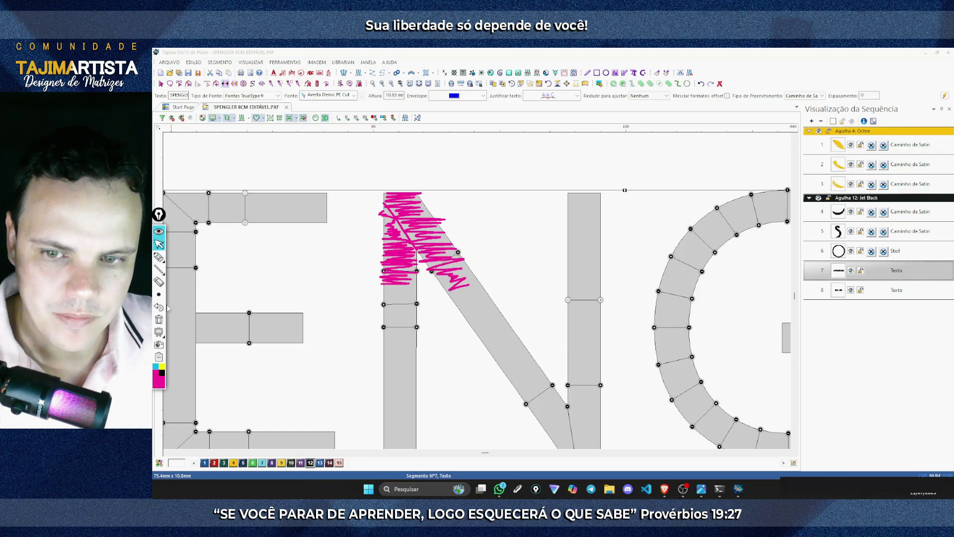
{"action": "left_click", "coordinate": [158, 320]}
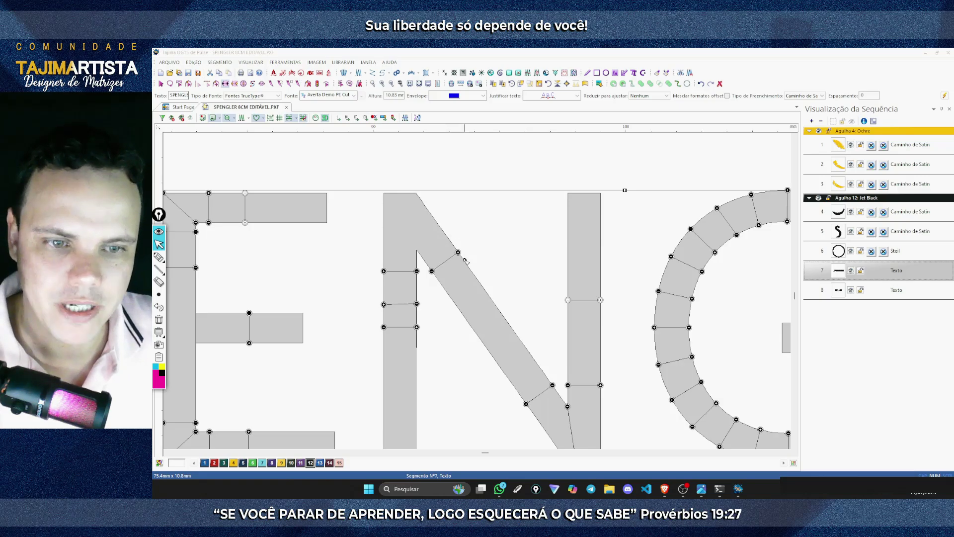
Add a diagonal stitch angle line from the N's inner upper corner to the outer edge near the stem's top
{"action": "key", "text": "Escape"}
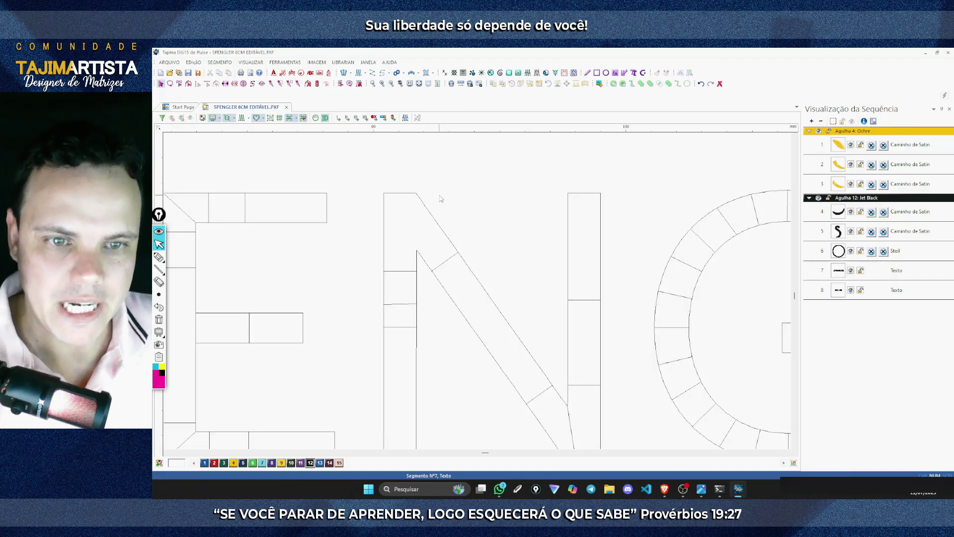
{"action": "left_click", "coordinate": [428, 202]}
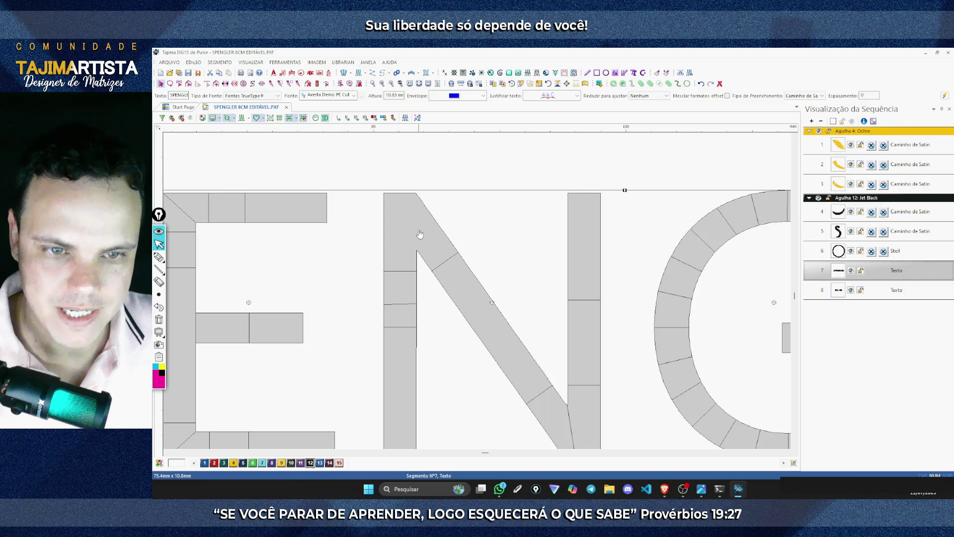
{"action": "key", "text": "r"}
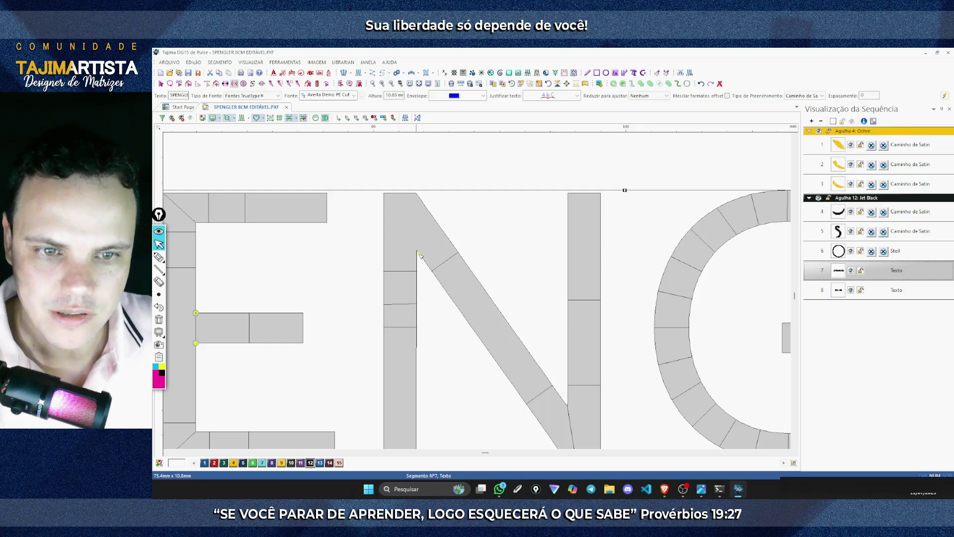
{"action": "left_click", "coordinate": [418, 252]}
{"action": "left_click", "coordinate": [442, 230]}
{"action": "left_click_drag", "start_coordinate": [384, 211], "coordinate": [385, 201]}
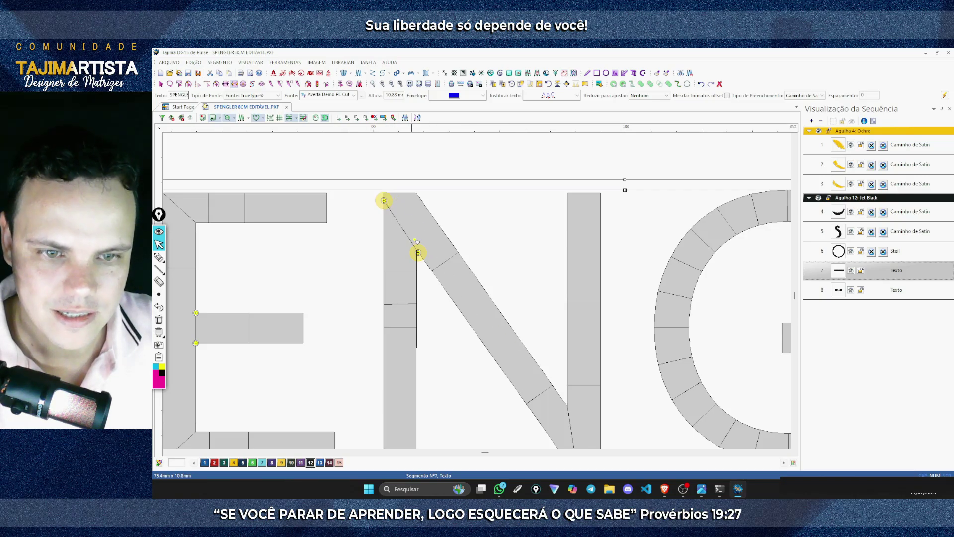
Snap the N's upper cut line onto the inner corner and add a cut line from the lower joint's inner corner to the bottom edge
{"action": "left_click_drag", "start_coordinate": [419, 252], "coordinate": [416, 250]}
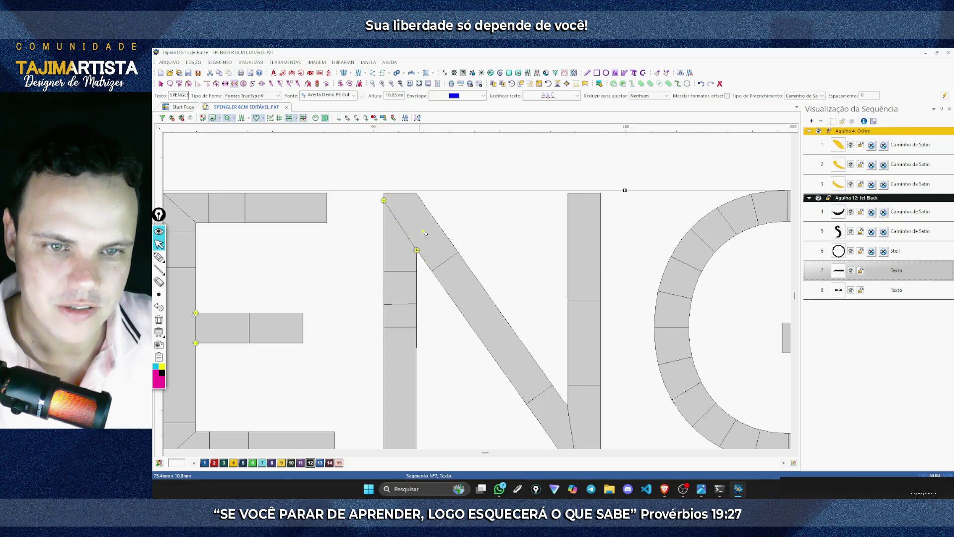
{"action": "scroll", "coordinate": [429, 242], "scroll_direction": "down", "scroll_amount": 2}
{"action": "scroll", "coordinate": [470, 267], "scroll_direction": "right", "scroll_amount": 3}
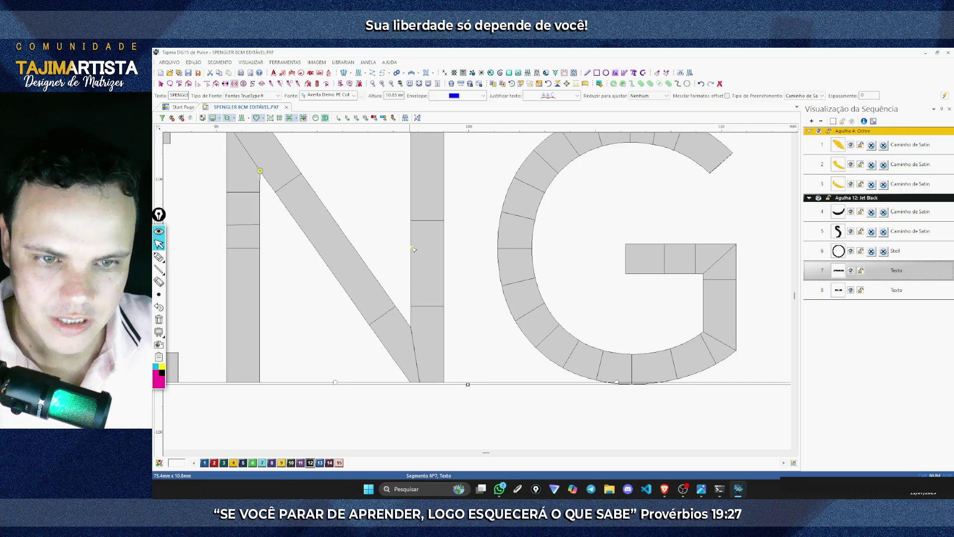
{"action": "left_click", "coordinate": [409, 325]}
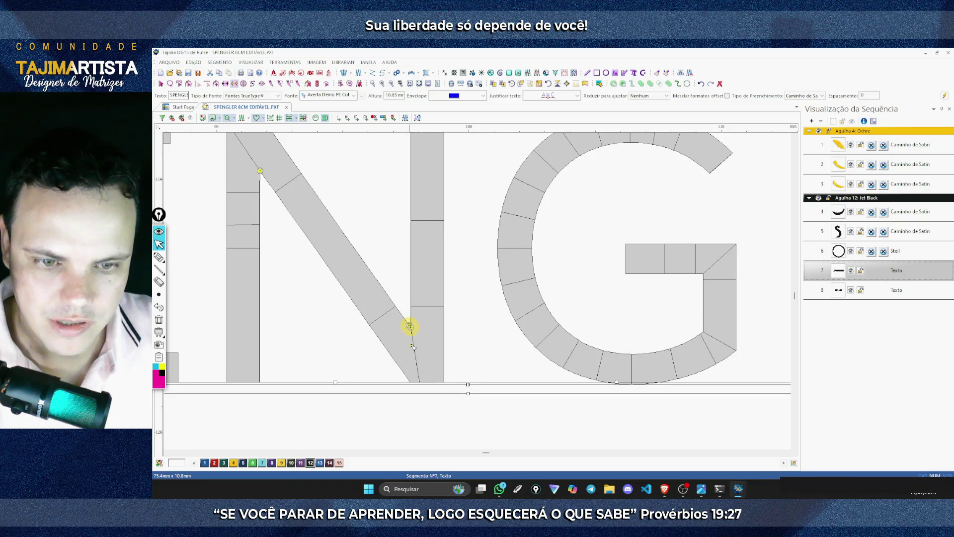
{"action": "left_click", "coordinate": [409, 381]}
{"action": "left_click", "coordinate": [412, 382]}
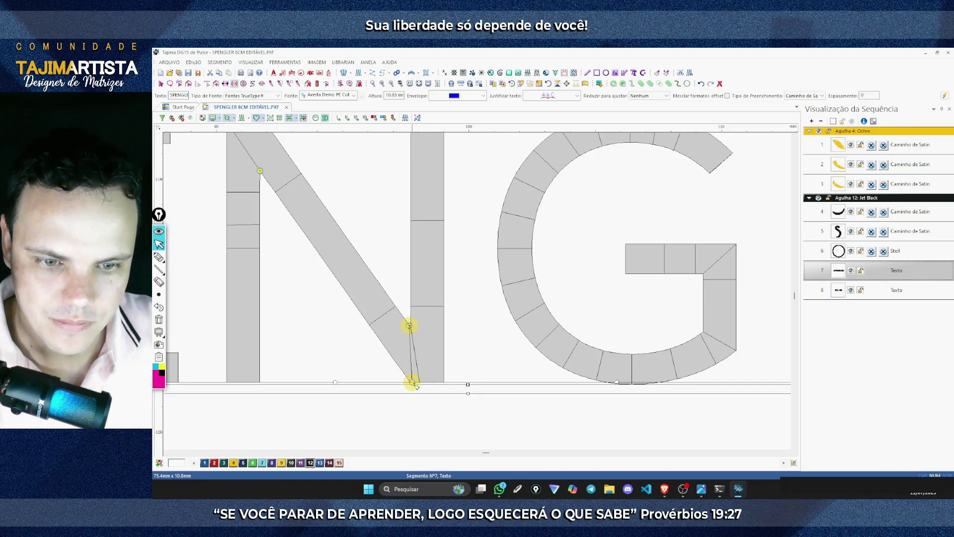
{"action": "left_click", "coordinate": [411, 326]}
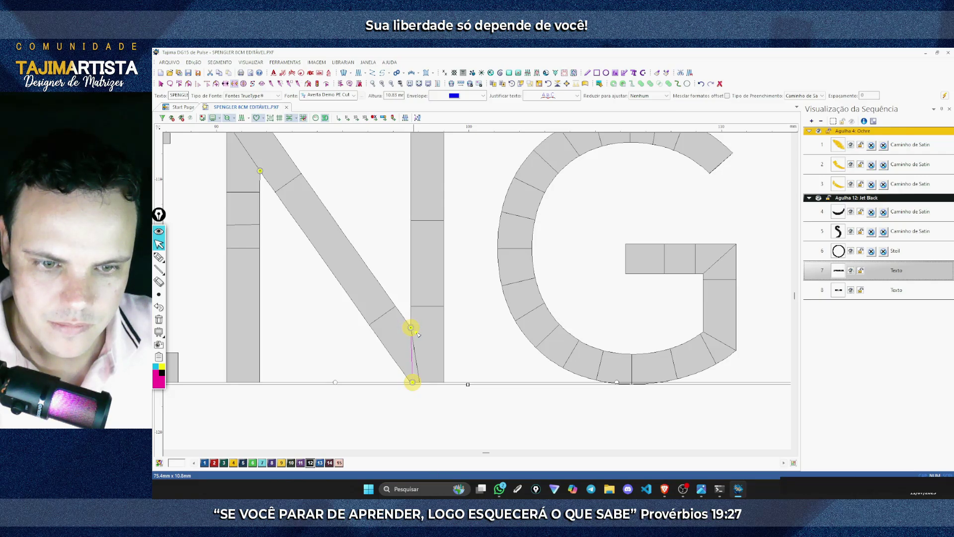
Align both ends of the N's lower cut line so it runs vertically along the second stem's inner edge
{"action": "left_click", "coordinate": [410, 332]}
{"action": "left_click_drag", "start_coordinate": [417, 334], "coordinate": [417, 334]}
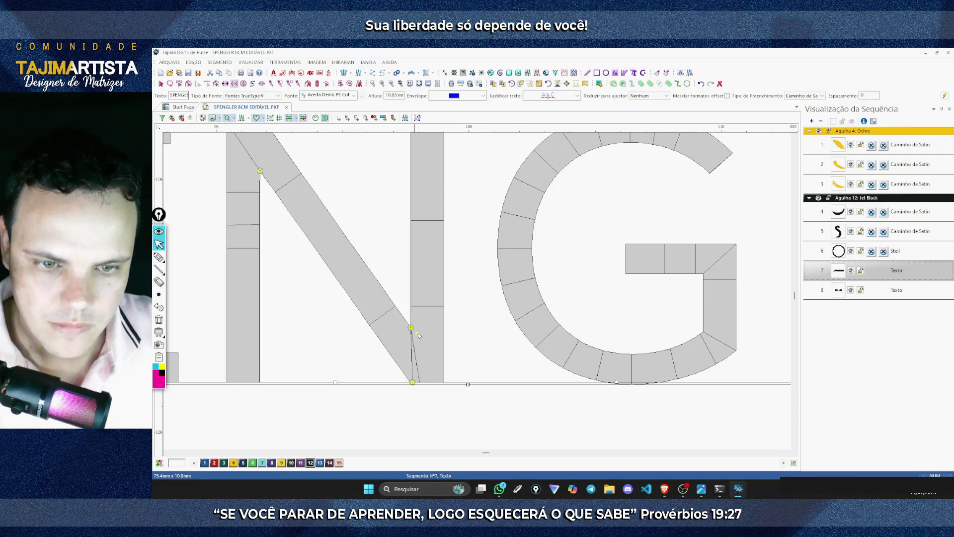
{"action": "left_click", "coordinate": [413, 383]}
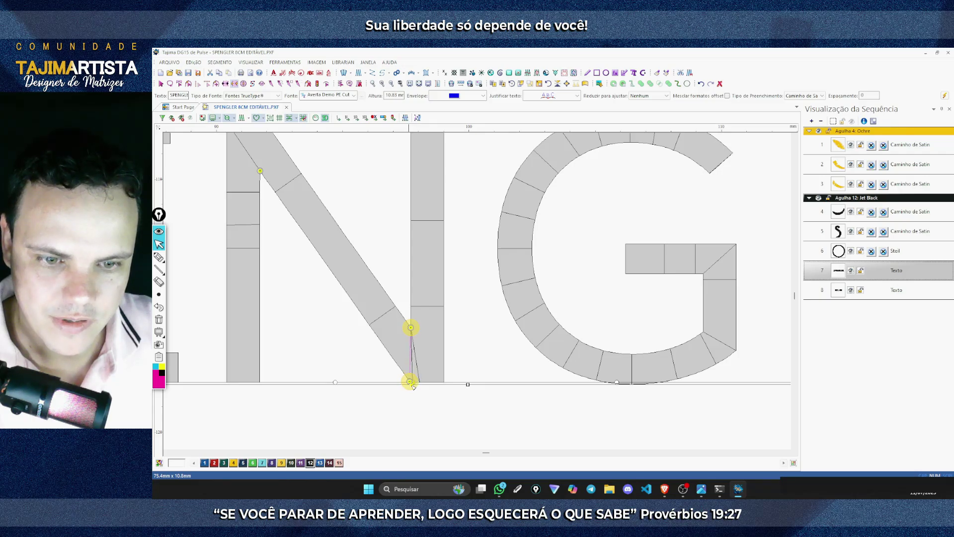
{"action": "left_click_drag", "start_coordinate": [413, 386], "coordinate": [413, 387]}
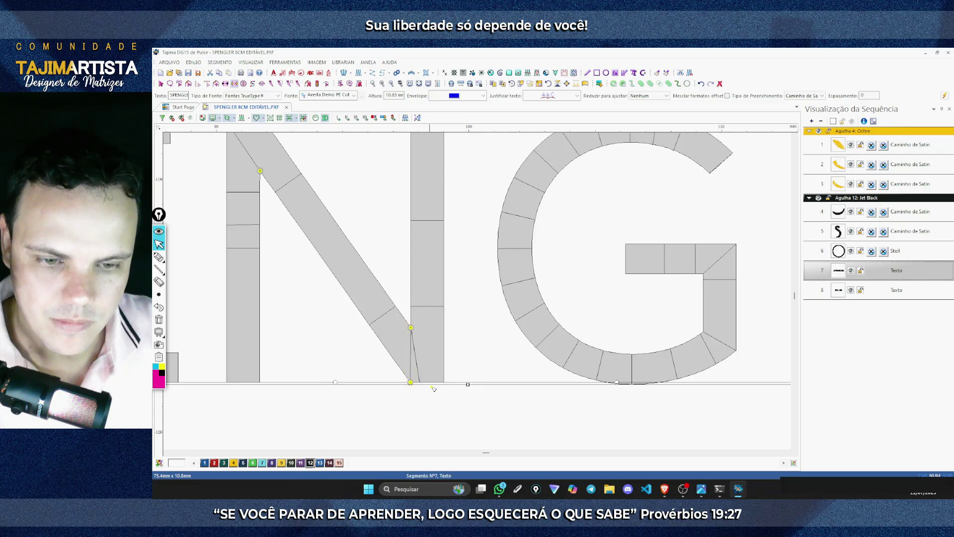
{"action": "left_click", "coordinate": [411, 383]}
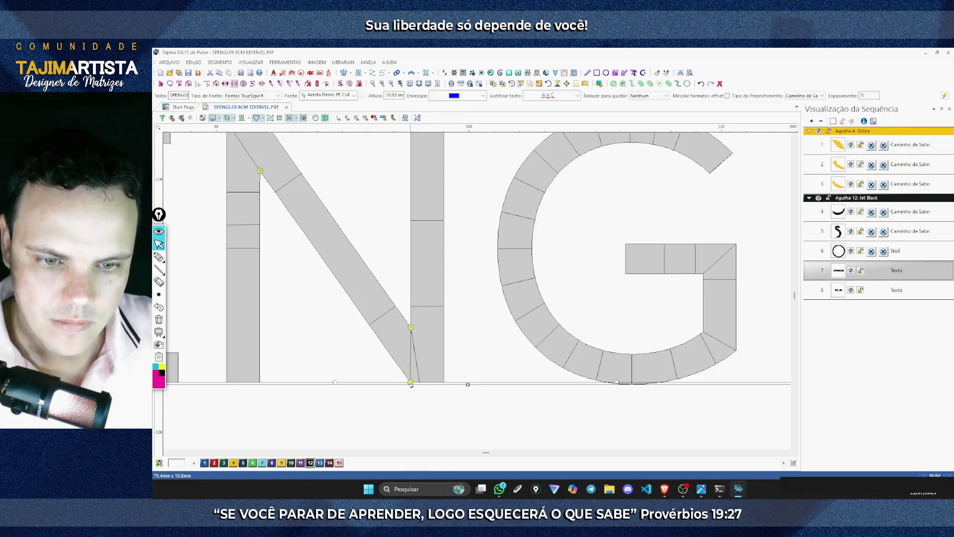
{"action": "left_click", "coordinate": [412, 383]}
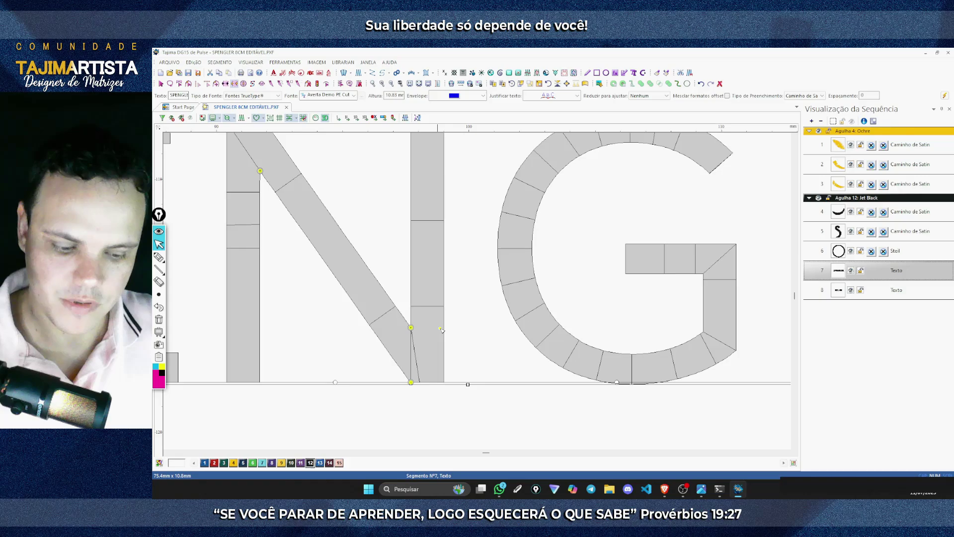
Place stitch angle lines horizontally across the first stem below the N's upper joint, along its top edge and crosswise over the diagonal's start
{"action": "left_click", "coordinate": [397, 313]}
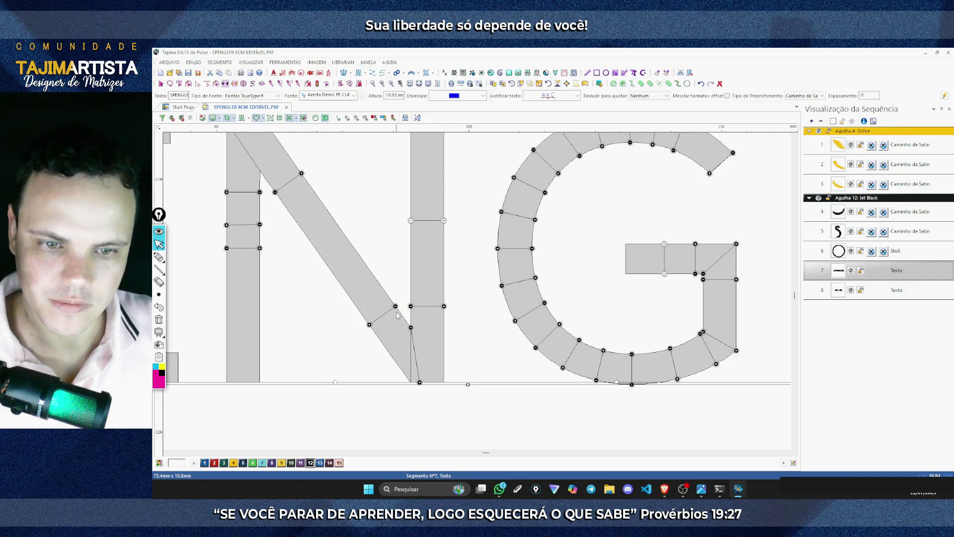
{"action": "scroll", "coordinate": [427, 305], "scroll_direction": "up", "scroll_amount": 2}
{"action": "scroll", "coordinate": [419, 288], "scroll_direction": "left", "scroll_amount": 3}
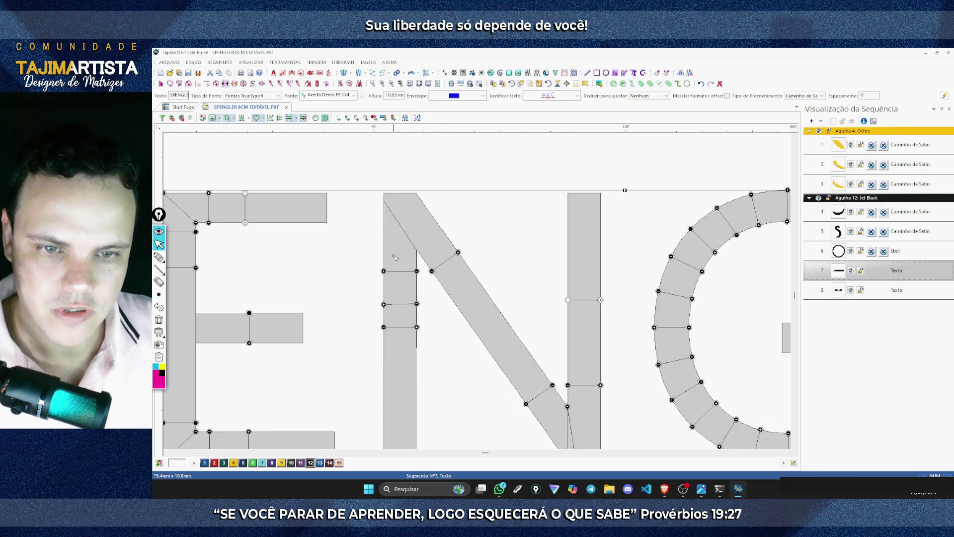
{"action": "left_click", "coordinate": [384, 239]}
{"action": "left_click", "coordinate": [410, 239]}
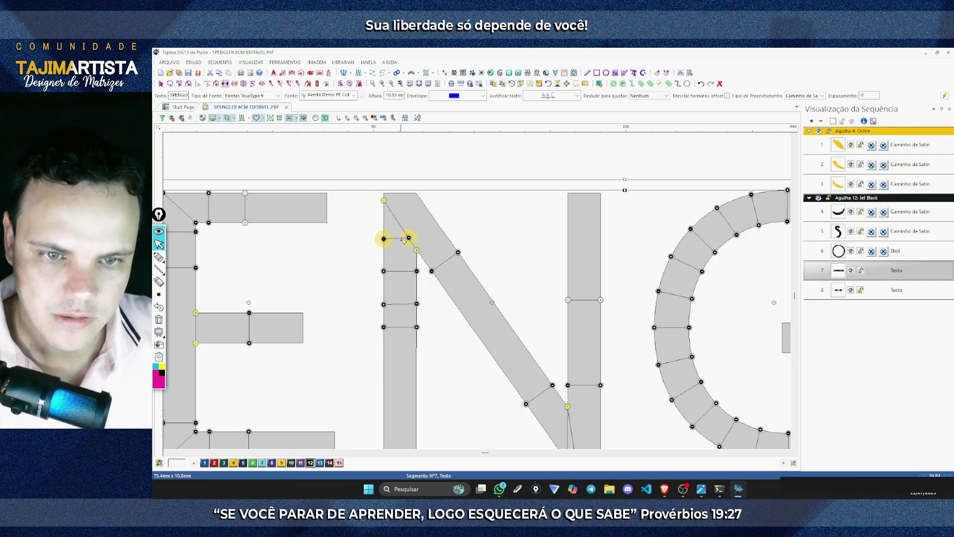
{"action": "left_click", "coordinate": [426, 207]}
{"action": "left_click", "coordinate": [383, 192]}
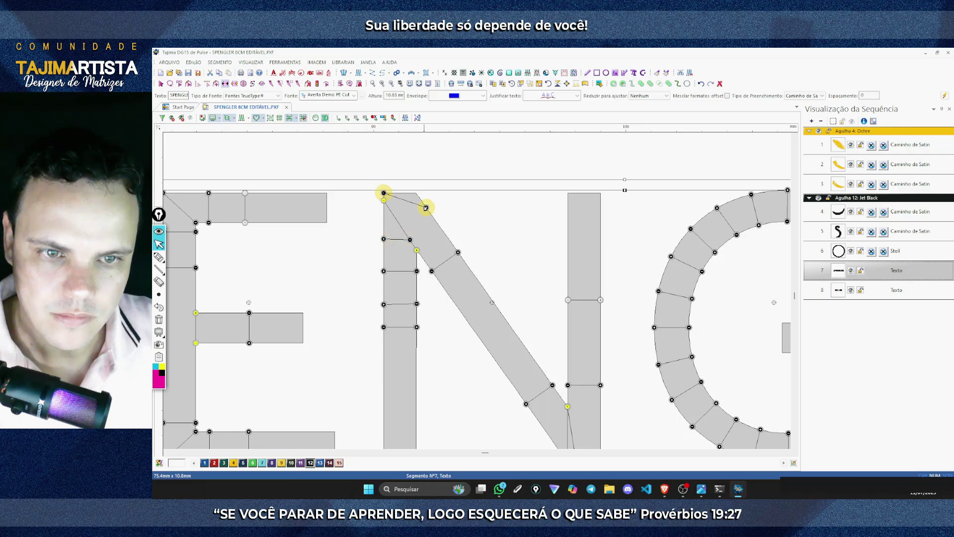
{"action": "left_click", "coordinate": [435, 219]}
{"action": "left_click", "coordinate": [407, 235]}
Add a crosswise stitch angle line midway down the N's diagonal and set a horizontal one near the second stem's bottom
{"action": "scroll", "coordinate": [409, 231], "scroll_direction": "down", "scroll_amount": 2}
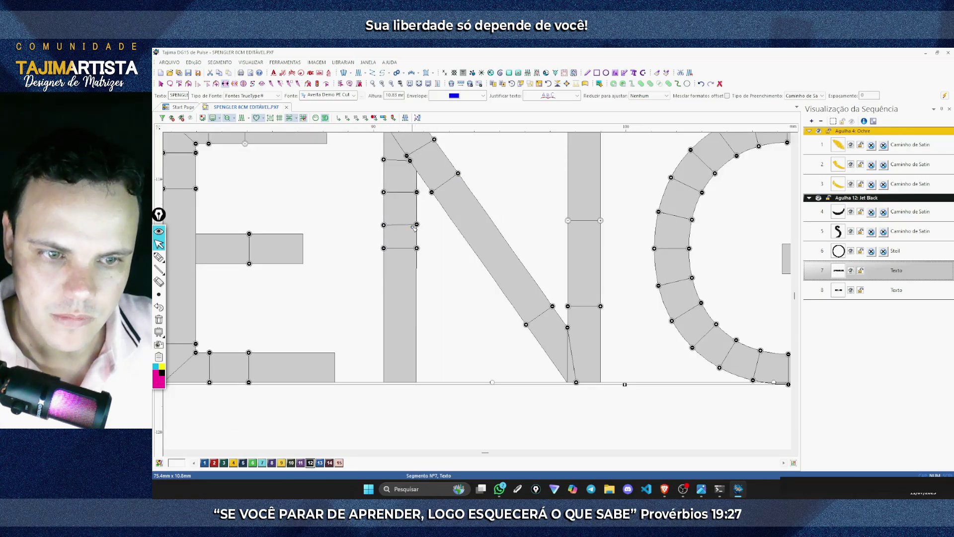
{"action": "scroll", "coordinate": [414, 228], "scroll_direction": "right", "scroll_amount": 4}
{"action": "left_click", "coordinate": [353, 247]}
{"action": "left_click", "coordinate": [328, 266]}
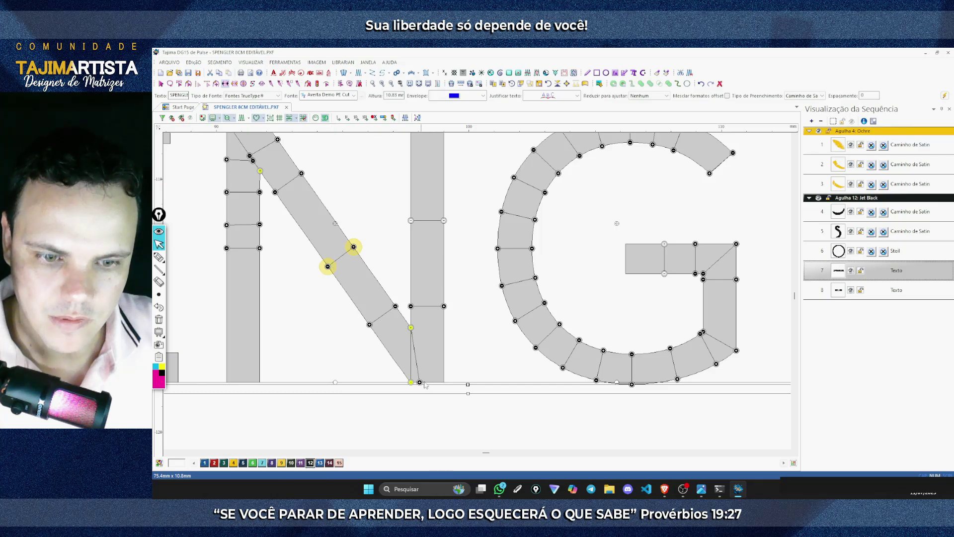
{"action": "left_click", "coordinate": [444, 373]}
{"action": "left_click", "coordinate": [410, 374]}
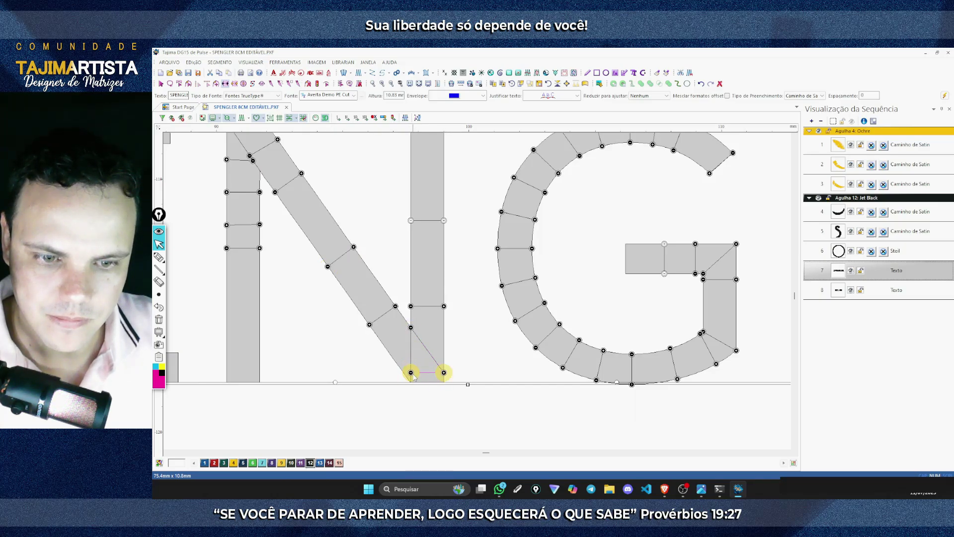
Set graduated stitch angle lines on the N's lower diagonal, from crosswise below its middle to nearly horizontal beside the cut line
{"action": "left_click", "coordinate": [386, 349]}
{"action": "left_click", "coordinate": [410, 346]}
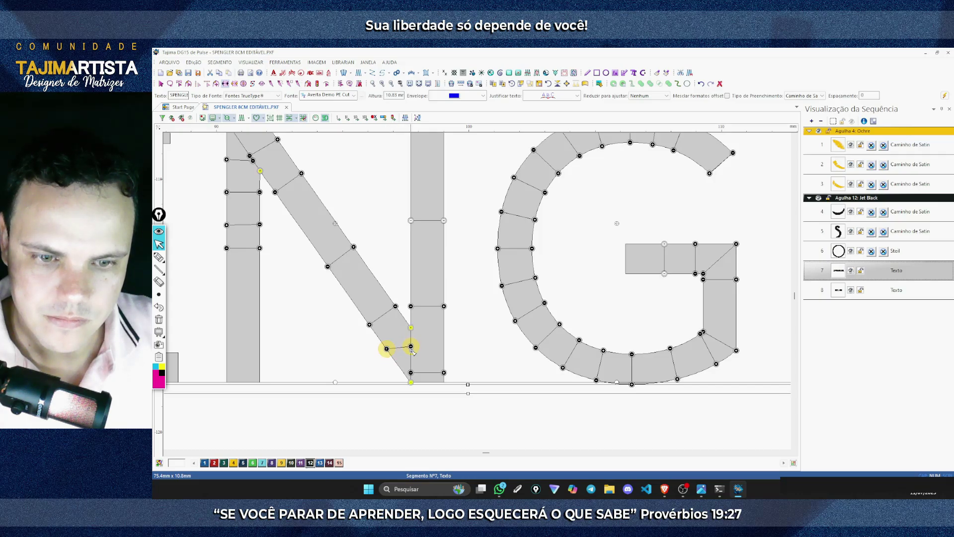
{"action": "left_click", "coordinate": [401, 313]}
{"action": "left_click", "coordinate": [369, 325]}
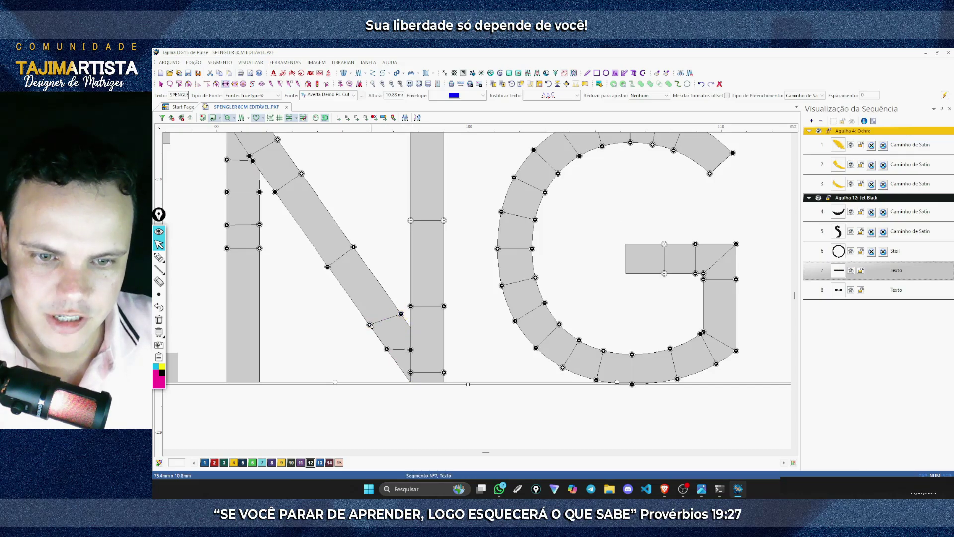
{"action": "left_click", "coordinate": [368, 323]}
{"action": "left_click", "coordinate": [374, 275]}
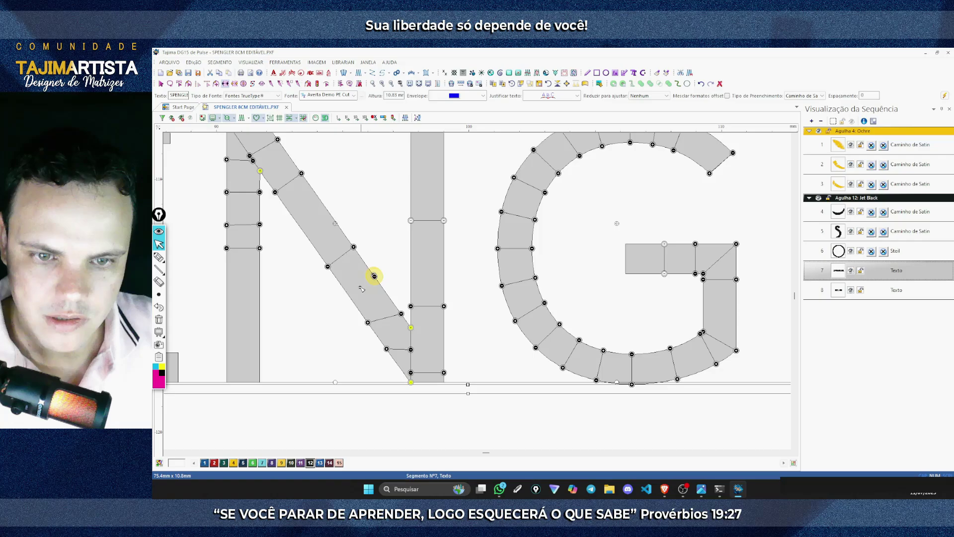
{"action": "left_click", "coordinate": [348, 295]}
Add stitch angle lines at the first stem's bottom end and the second stem's top end of the N, and apply the edits
{"action": "left_click", "coordinate": [227, 357]}
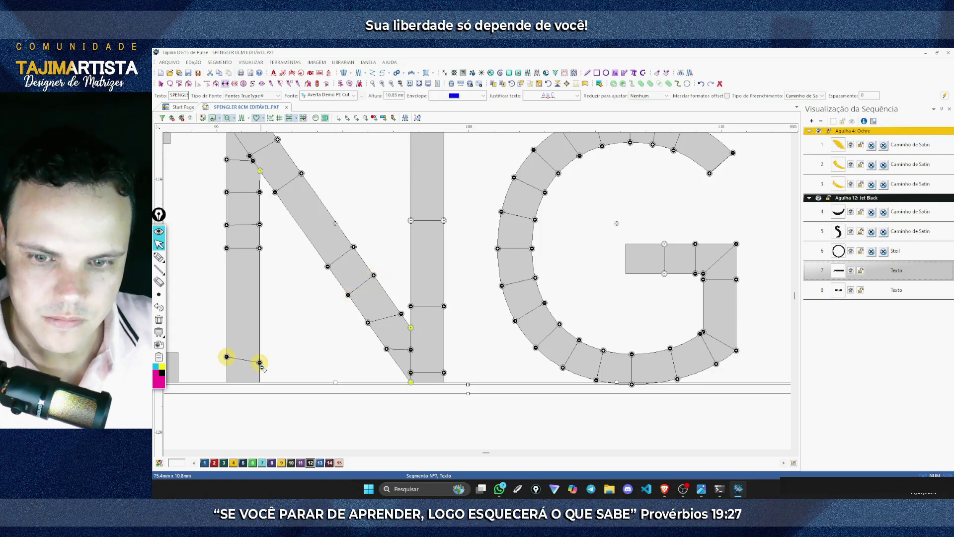
{"action": "left_click", "coordinate": [260, 382]}
{"action": "scroll", "coordinate": [236, 374], "scroll_direction": "up", "scroll_amount": 5}
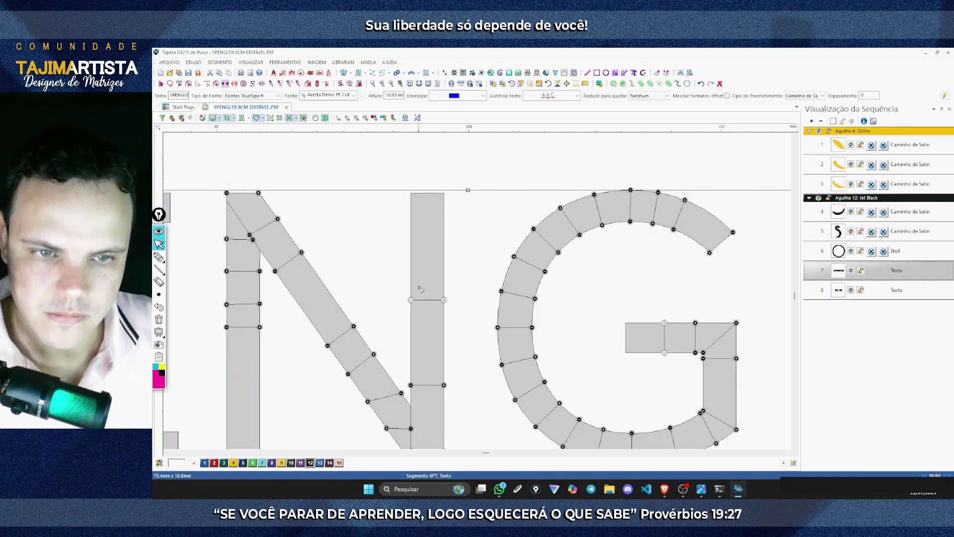
{"action": "left_click", "coordinate": [410, 288]}
{"action": "left_click", "coordinate": [444, 271]}
{"action": "key", "text": "Return"}
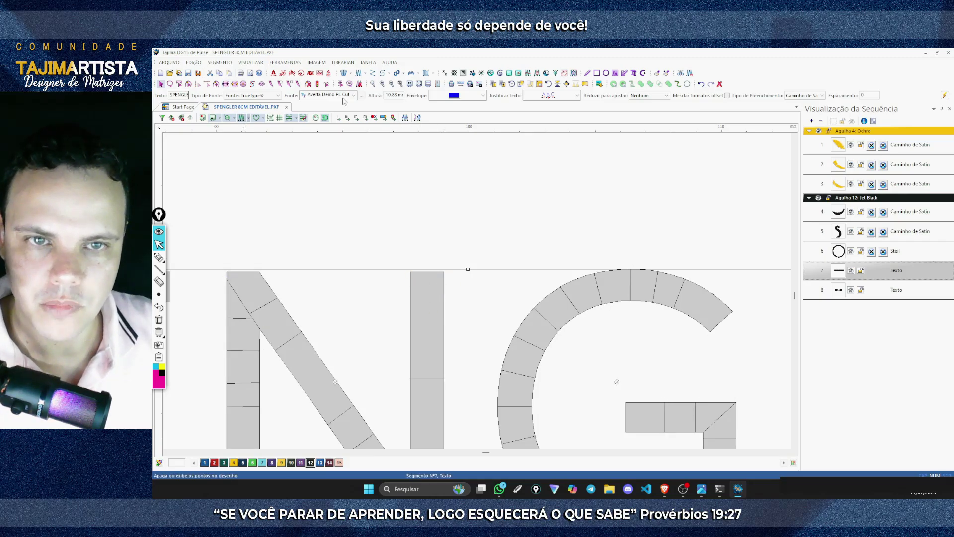
Examine the stitched result of the N's joints within the SPENGLER lettering, with the text deselected
{"action": "left_click", "coordinate": [392, 84]}
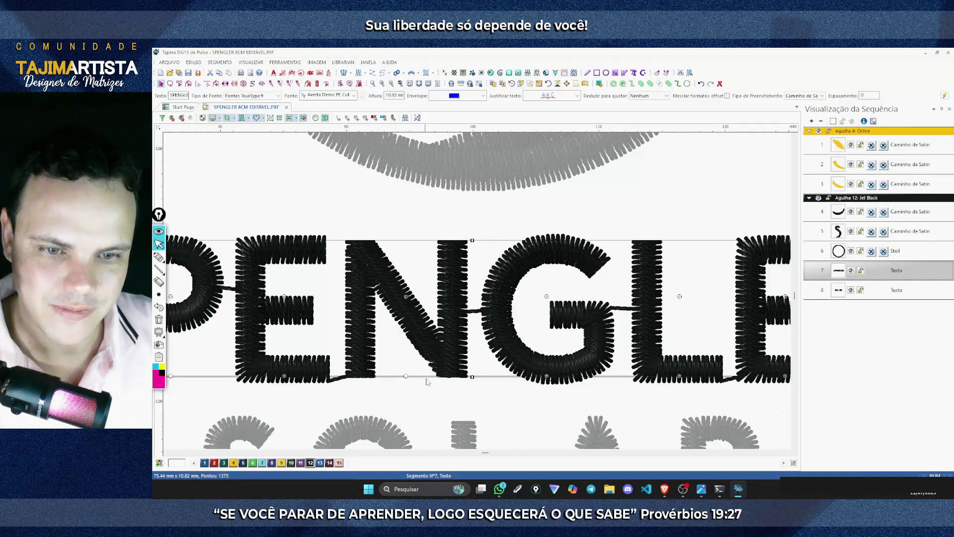
{"action": "key", "text": "w"}
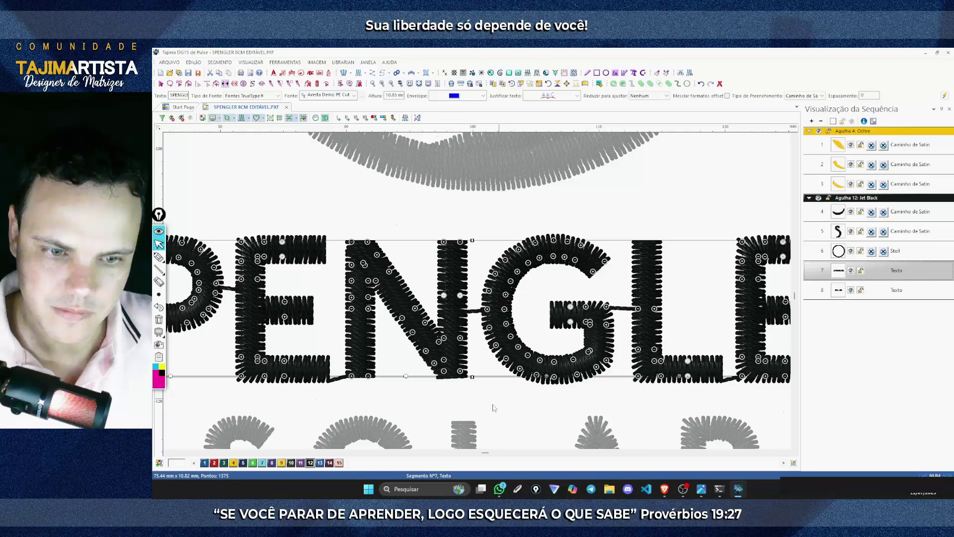
{"action": "key", "text": "Escape"}
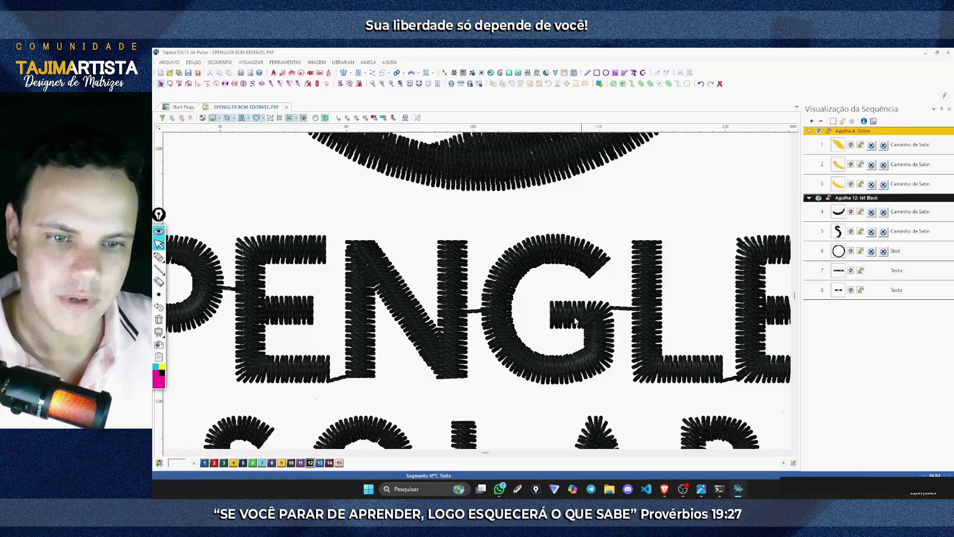
{"action": "left_click", "coordinate": [391, 84]}
{"action": "left_click", "coordinate": [391, 84]}
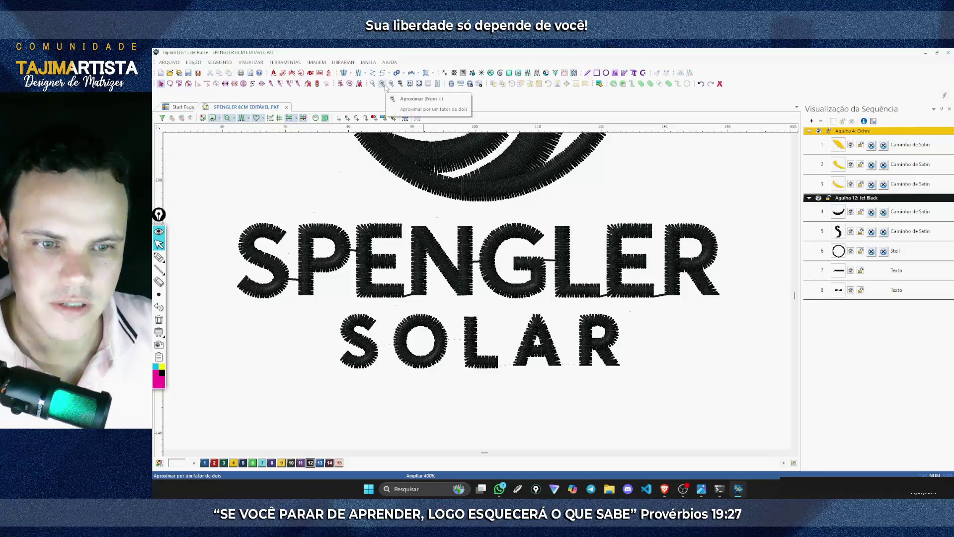
Hide the stitches and replace the vertical cut line atop the SOLAR A with one from its inner apex to the outline's top-left corner
{"action": "left_click", "coordinate": [382, 83]}
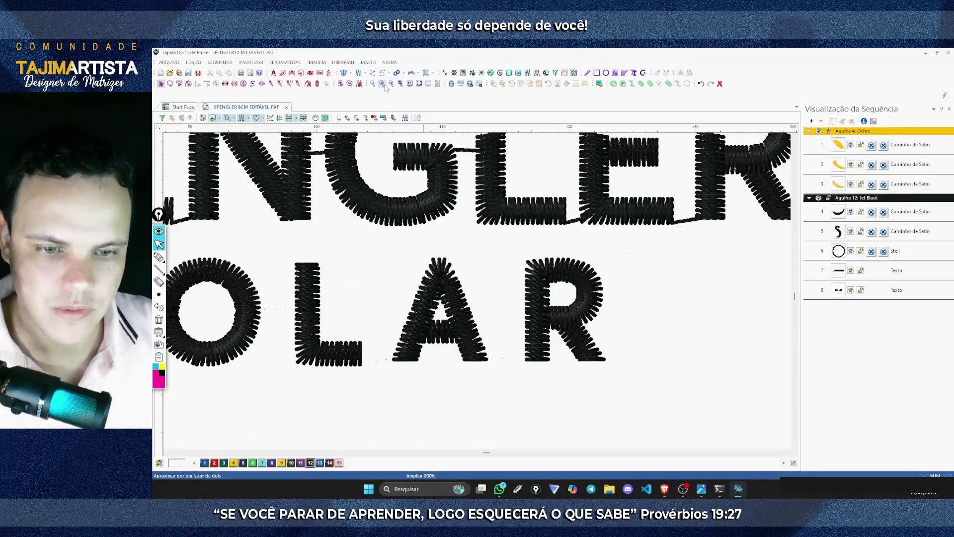
{"action": "left_click", "coordinate": [382, 84]}
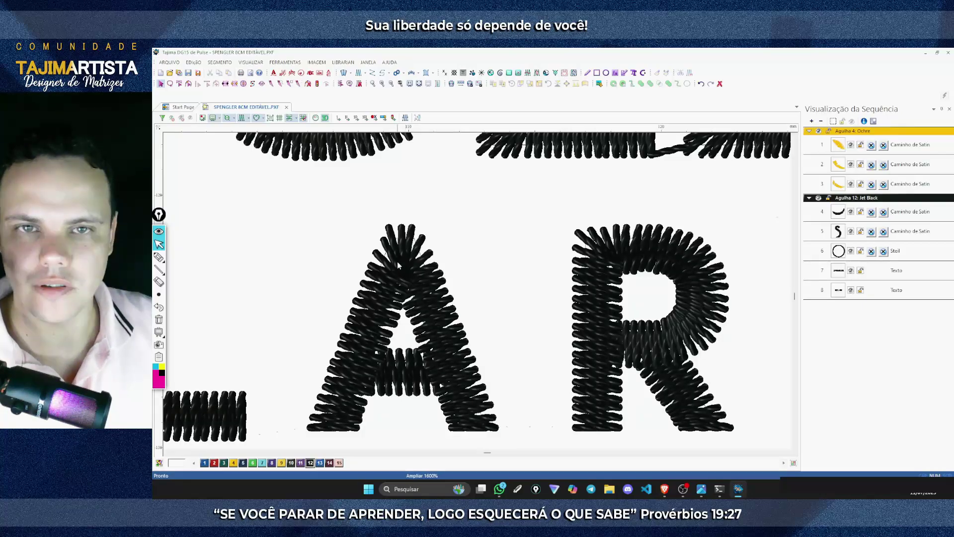
{"action": "left_click", "coordinate": [241, 118]}
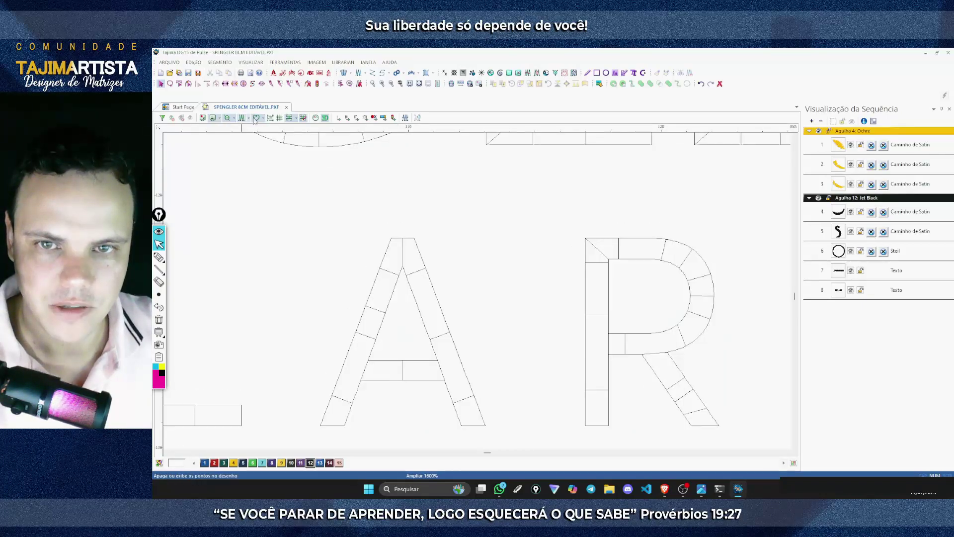
{"action": "left_click", "coordinate": [381, 84]}
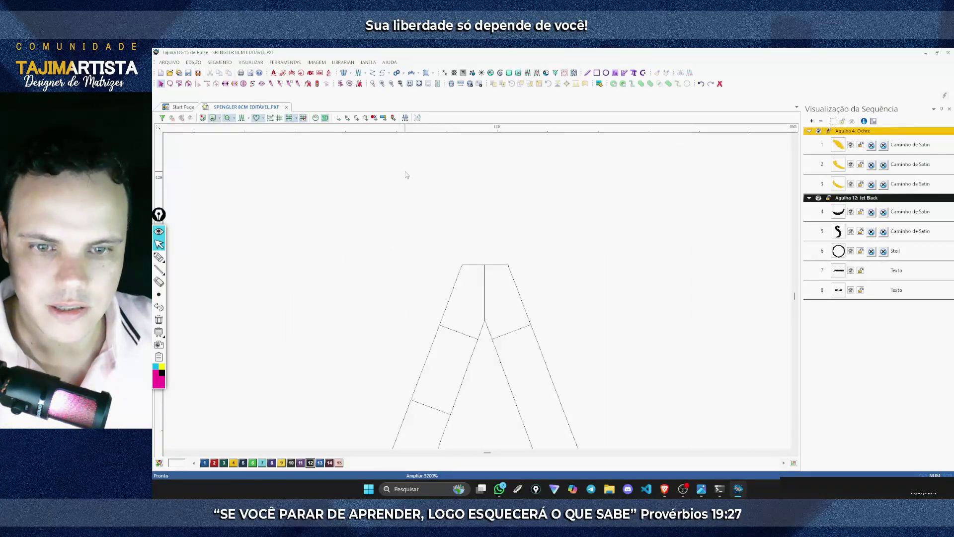
{"action": "left_click", "coordinate": [481, 227]}
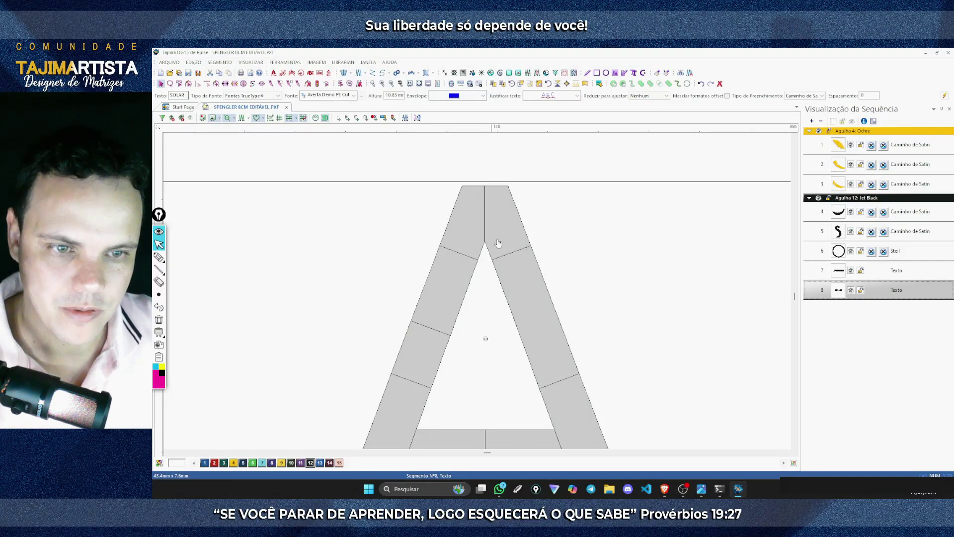
{"action": "key", "text": "c"}
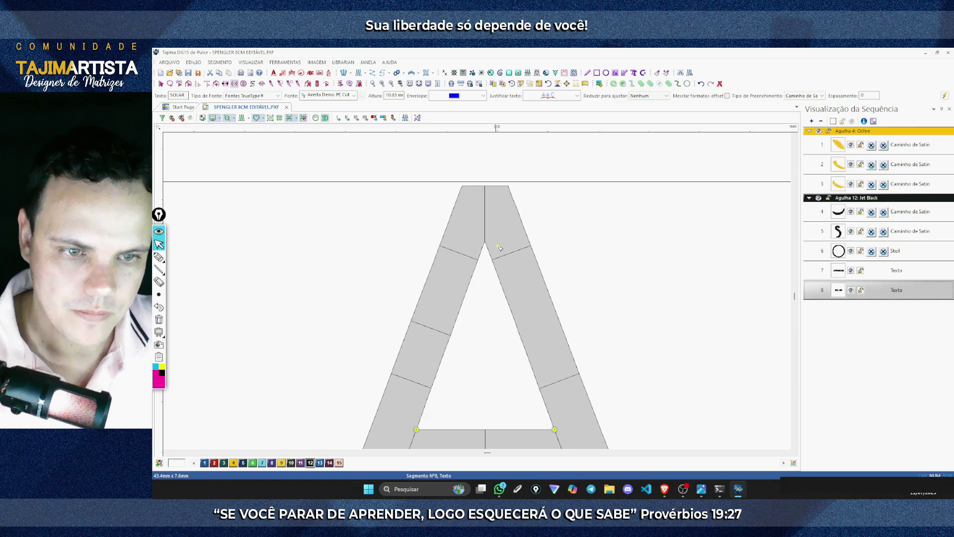
{"action": "left_click", "coordinate": [485, 242]}
{"action": "left_click", "coordinate": [461, 189]}
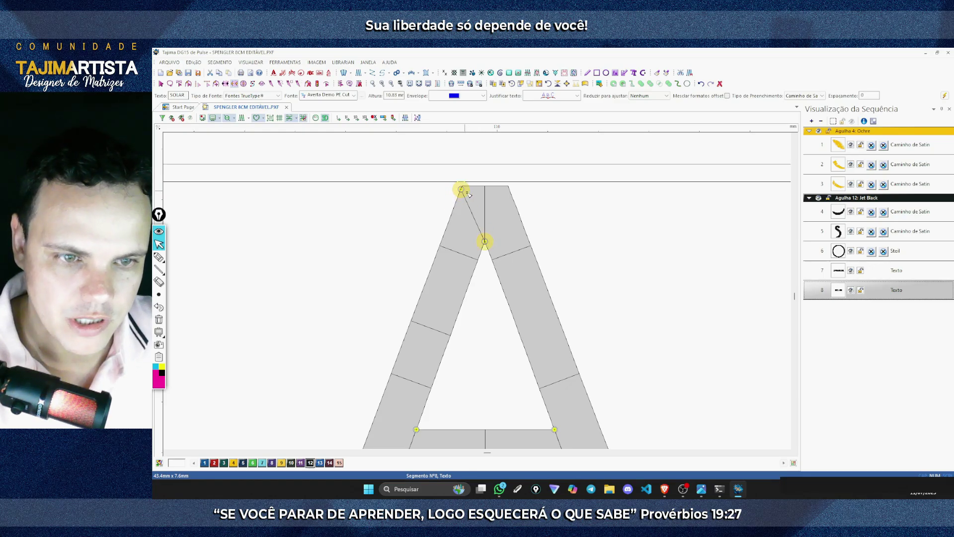
{"action": "left_click", "coordinate": [464, 187]}
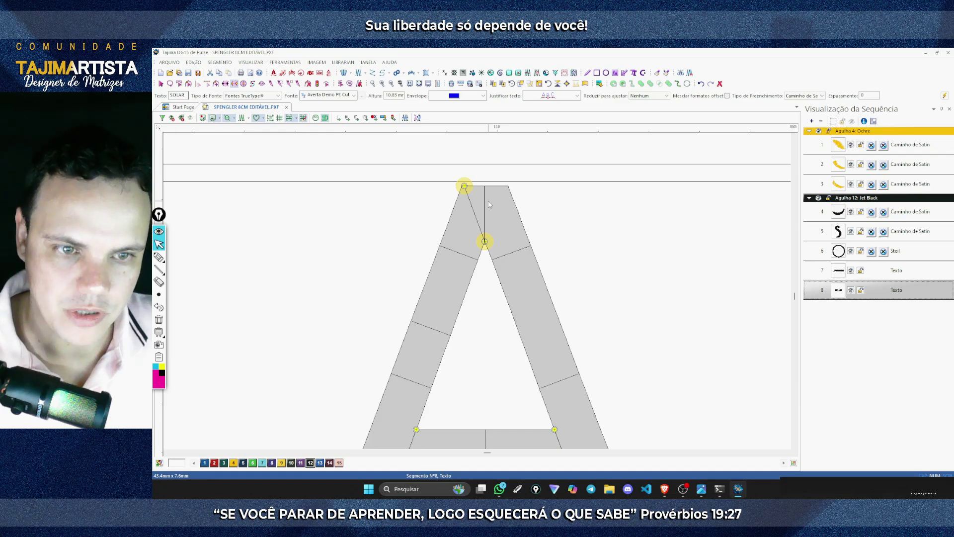
{"action": "left_click", "coordinate": [485, 242]}
Add horizontal stitch angle lines on the A's top edge and on both sides of the new cut line, and apply the edits
{"action": "left_click", "coordinate": [485, 185]}
{"action": "left_click", "coordinate": [507, 186]}
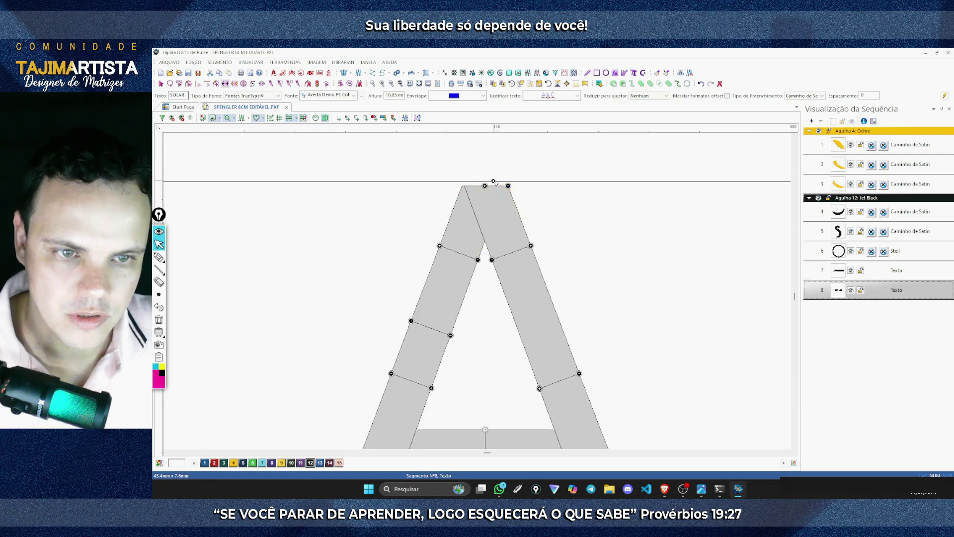
{"action": "left_click", "coordinate": [479, 185]}
{"action": "left_click", "coordinate": [450, 215]}
{"action": "left_click", "coordinate": [475, 213]}
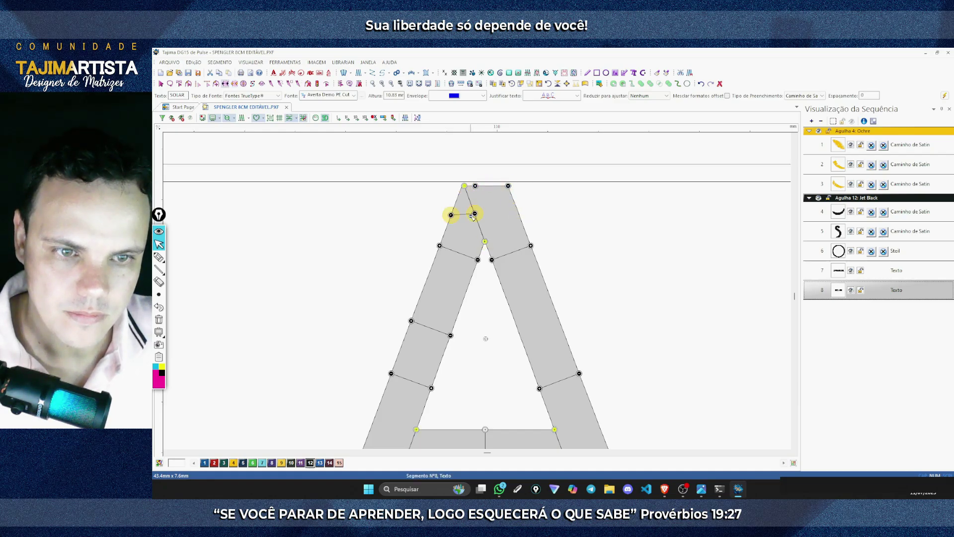
{"action": "left_click", "coordinate": [519, 215]}
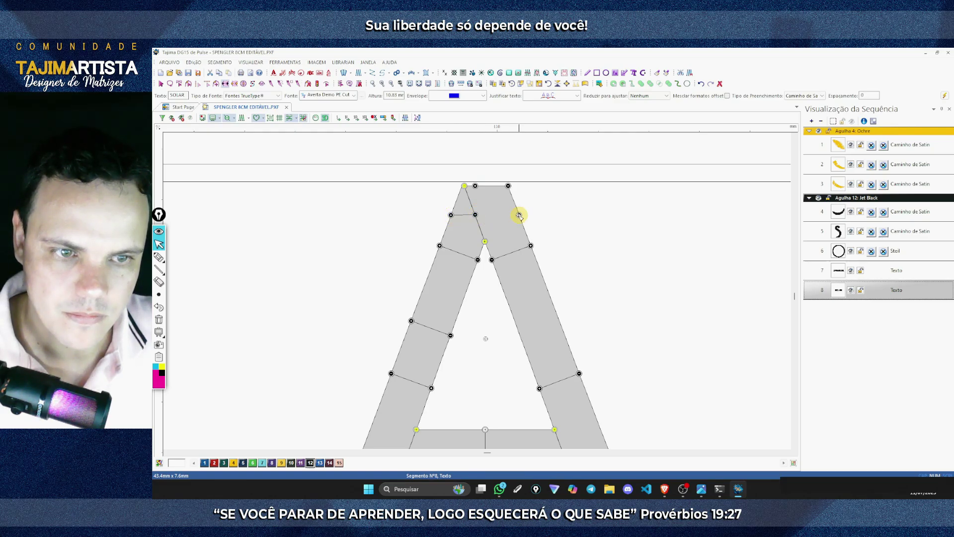
{"action": "left_click", "coordinate": [475, 215]}
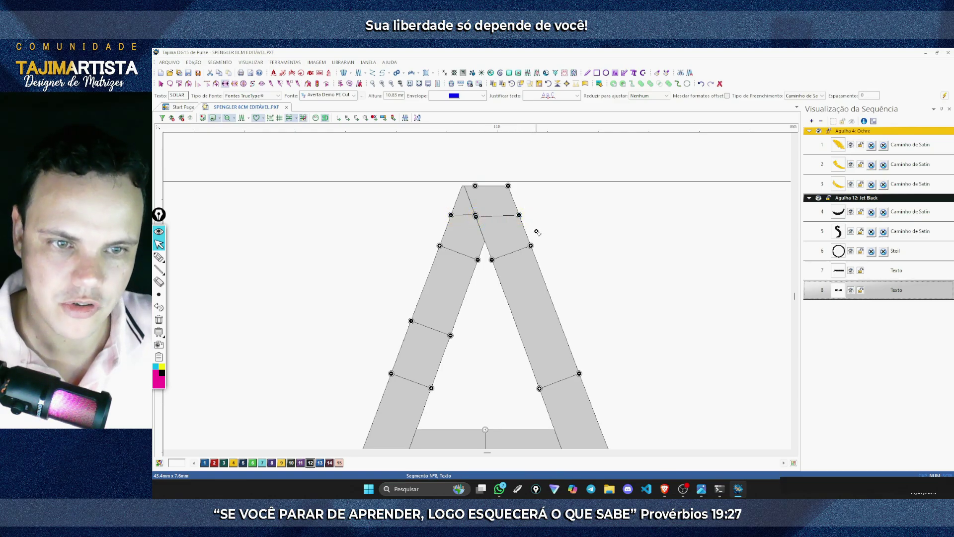
{"action": "key", "text": "Return"}
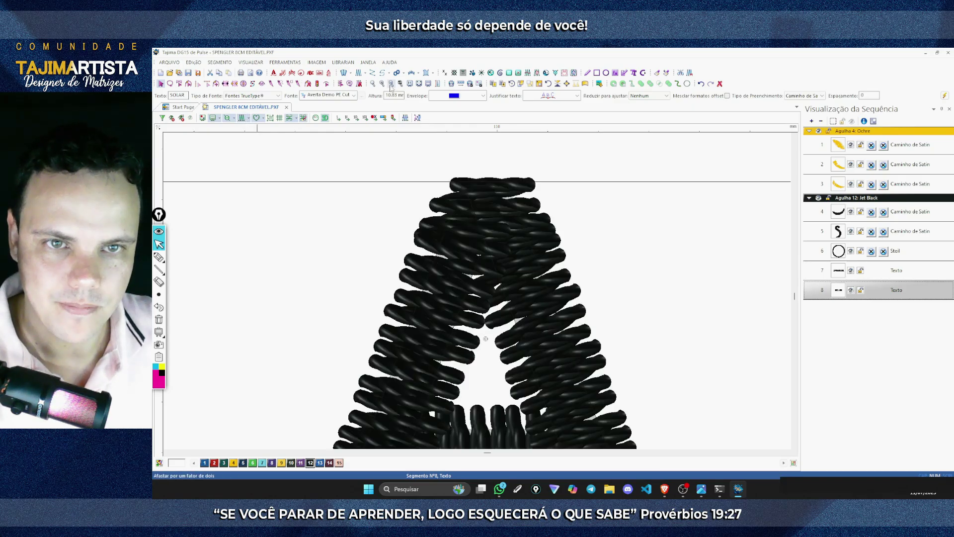
Deselect the SOLAR text and save the edited design file
{"action": "scroll", "coordinate": [439, 275], "scroll_direction": "down", "scroll_amount": 2}
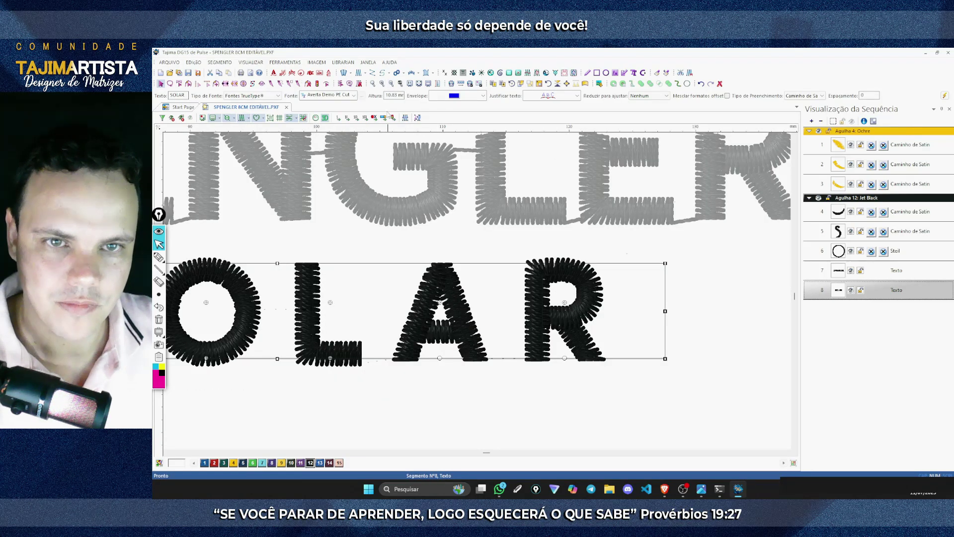
{"action": "scroll", "coordinate": [487, 285], "scroll_direction": "down", "scroll_amount": 2}
{"action": "left_click", "coordinate": [537, 347]}
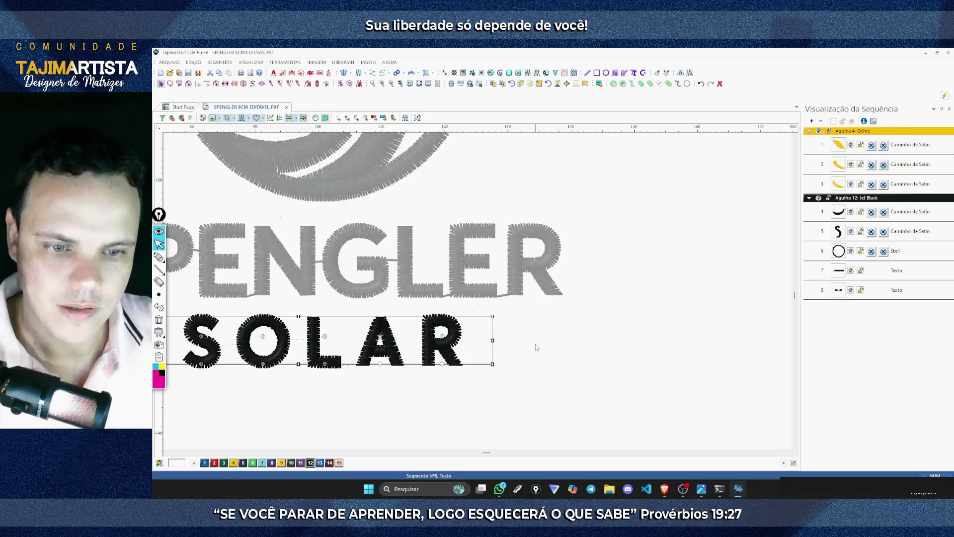
{"action": "scroll", "coordinate": [537, 344], "scroll_direction": "left", "scroll_amount": 3}
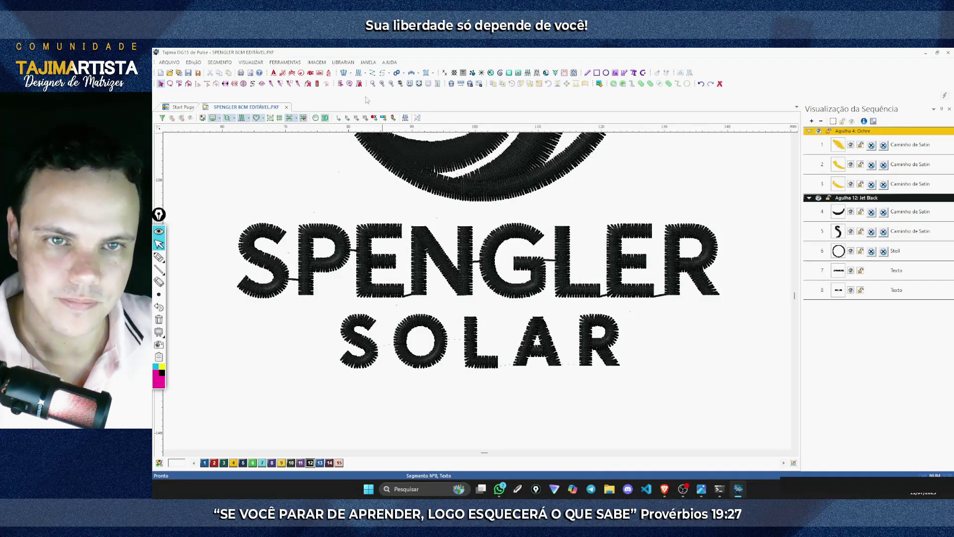
{"action": "scroll", "coordinate": [550, 340], "scroll_direction": "down", "scroll_amount": 2}
{"action": "scroll", "coordinate": [551, 341], "scroll_direction": "right", "scroll_amount": 3}
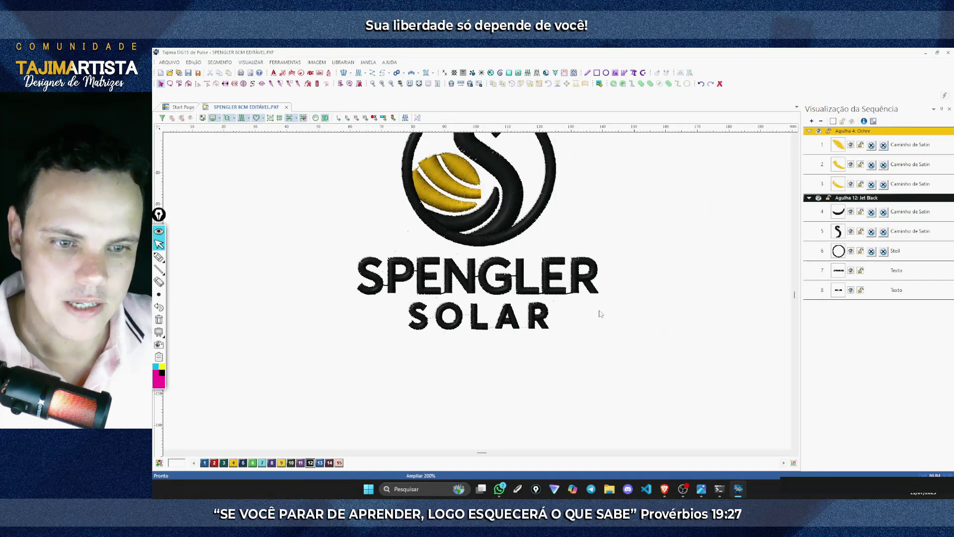
{"action": "left_click", "coordinate": [169, 62]}
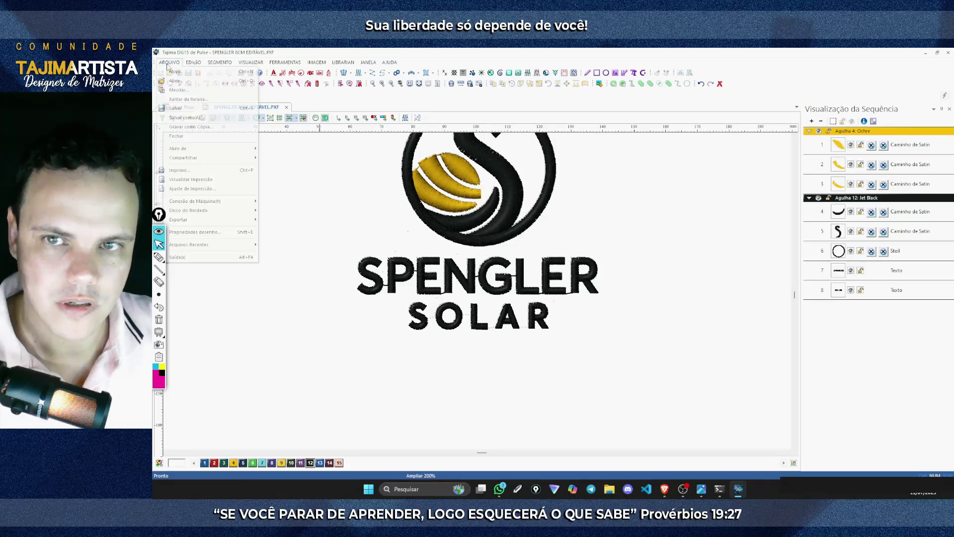
{"action": "left_click", "coordinate": [183, 109]}
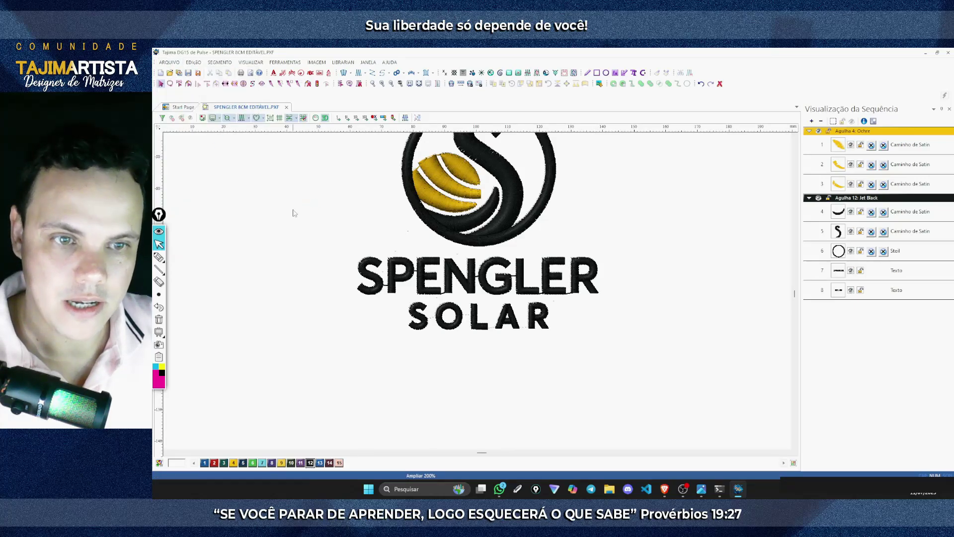
Try scaling the SPENGLER and SOLAR texts together freehand to about 72 mm wide by 21 mm high, and undo it
{"action": "scroll", "coordinate": [293, 213], "scroll_direction": "up", "scroll_amount": 2}
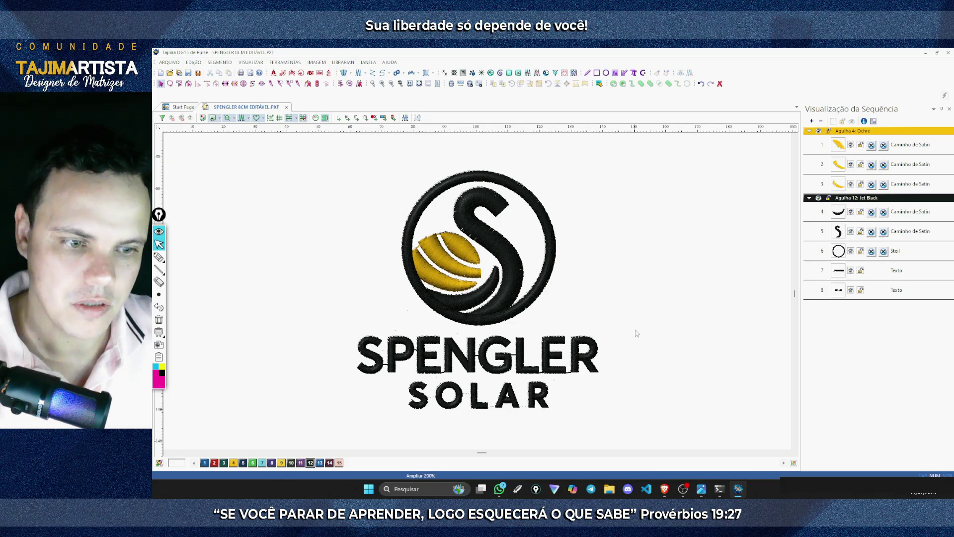
{"action": "left_click_drag", "start_coordinate": [636, 328], "coordinate": [338, 423]}
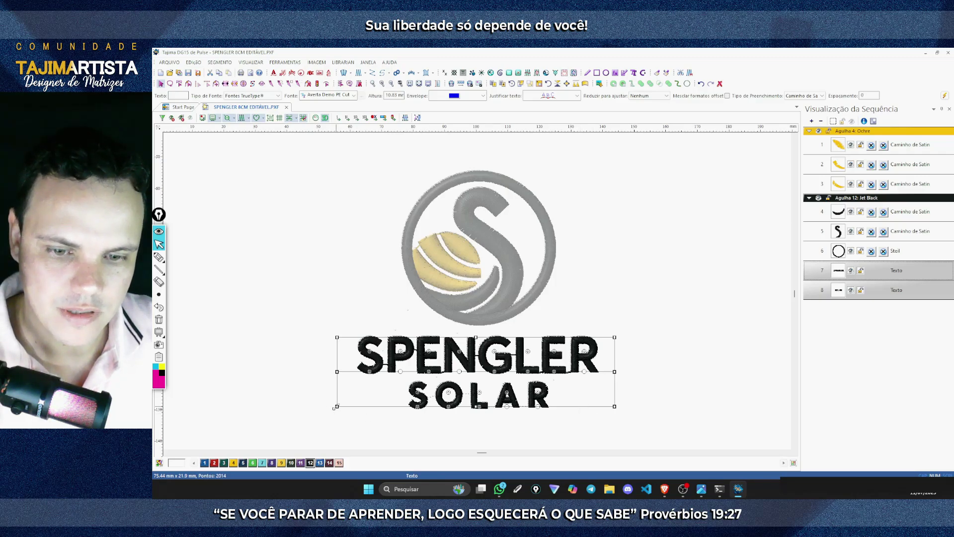
{"action": "left_click", "coordinate": [639, 339]}
{"action": "left_click_drag", "start_coordinate": [645, 431], "coordinate": [347, 337]}
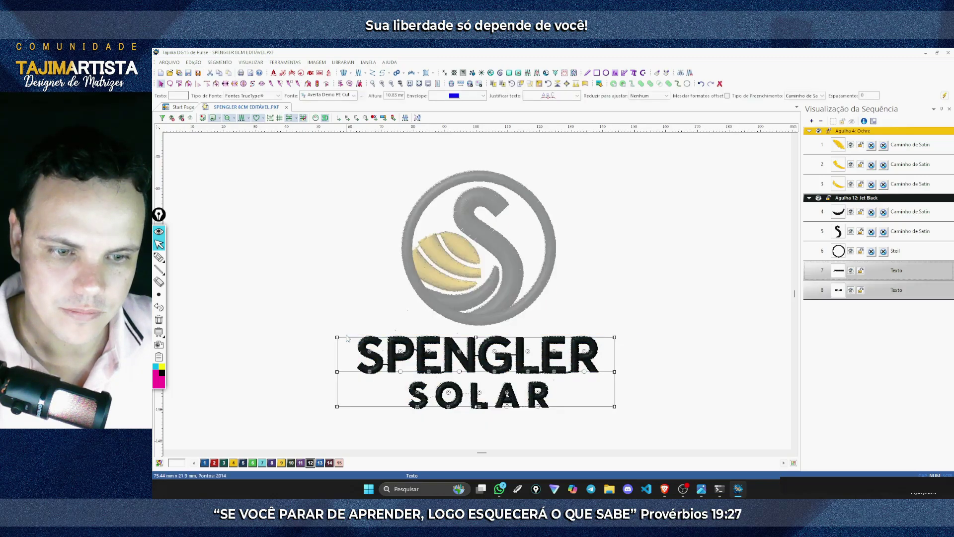
{"action": "scroll", "coordinate": [473, 322], "scroll_direction": "up", "scroll_amount": 3}
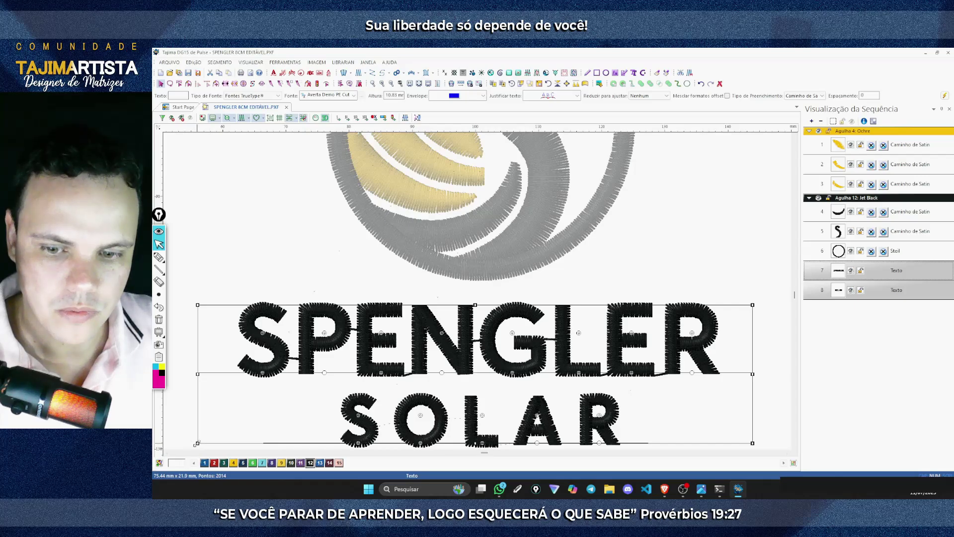
{"action": "left_click_drag", "start_coordinate": [198, 443], "coordinate": [221, 436]}
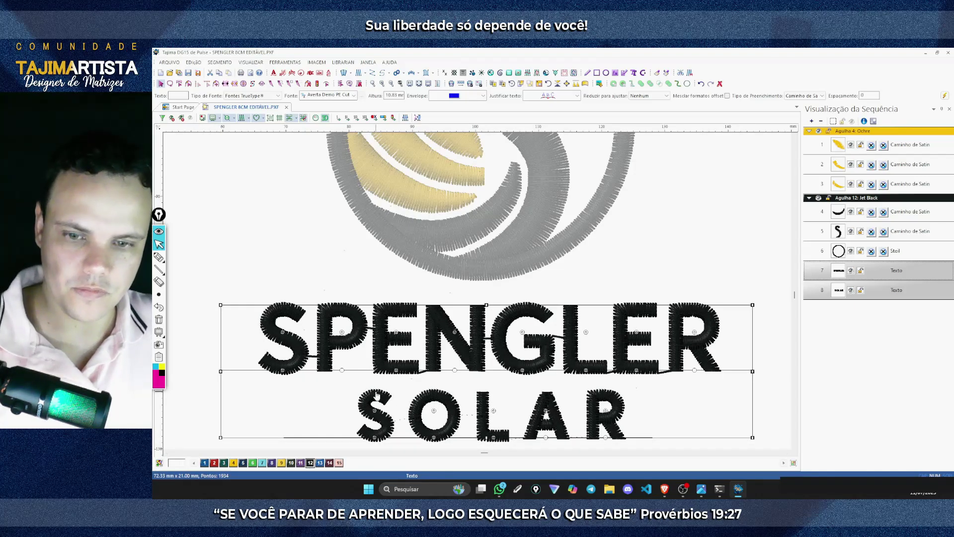
{"action": "key", "text": "ctrl+z"}
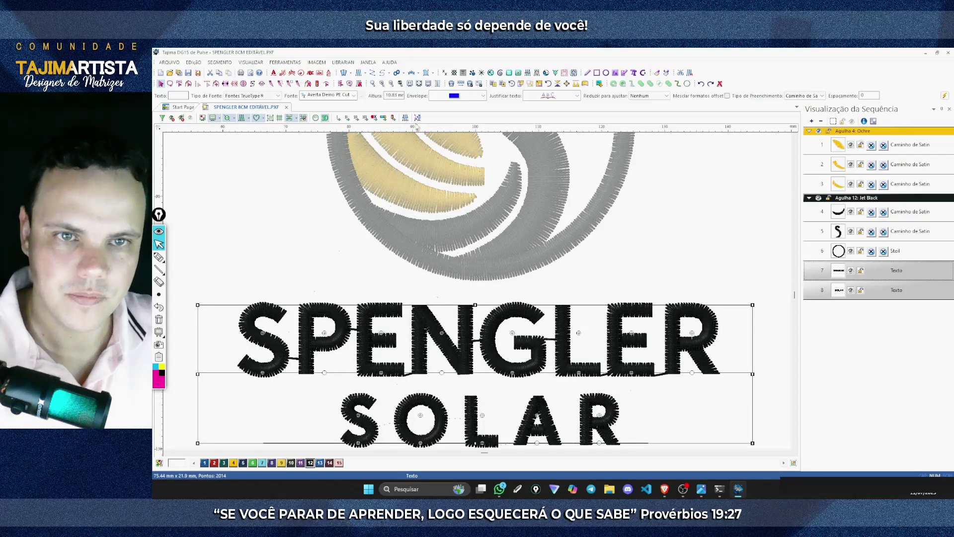
Resize the SPENGLER and SOLAR texts together proportionally to 80% with the resize parameters, and deselect them
{"action": "left_click", "coordinate": [387, 84]}
{"action": "left_click_drag", "start_coordinate": [638, 375], "coordinate": [337, 252]}
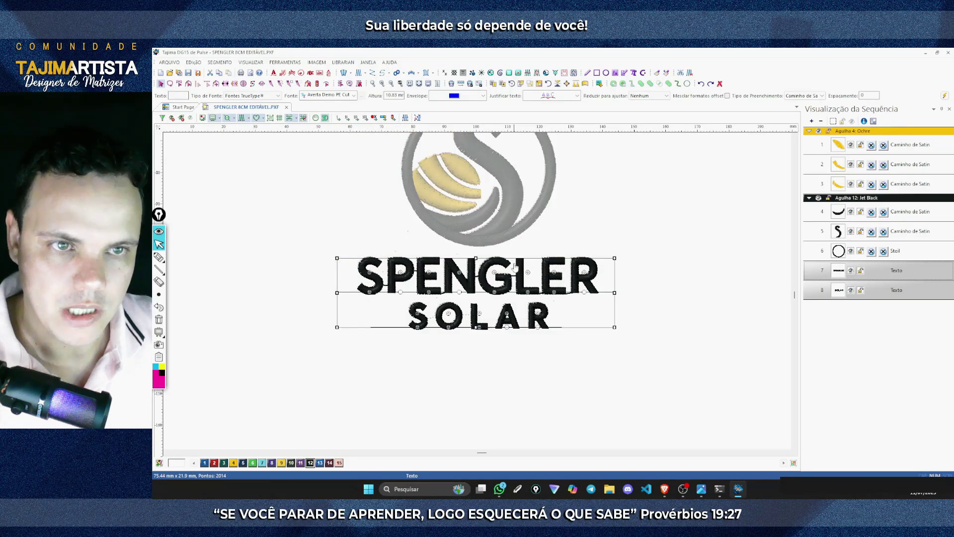
{"action": "left_click", "coordinate": [540, 84]}
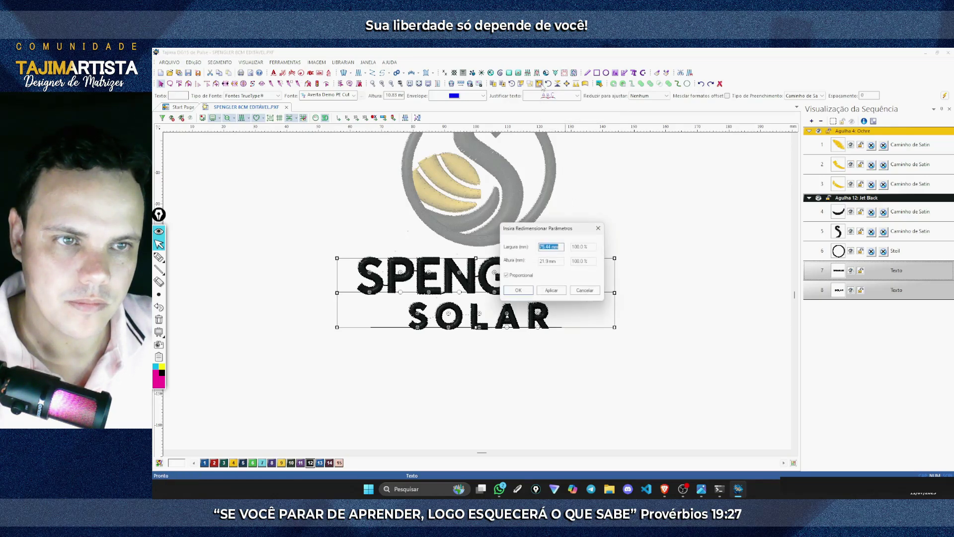
{"action": "left_click_drag", "start_coordinate": [570, 222], "coordinate": [678, 184]}
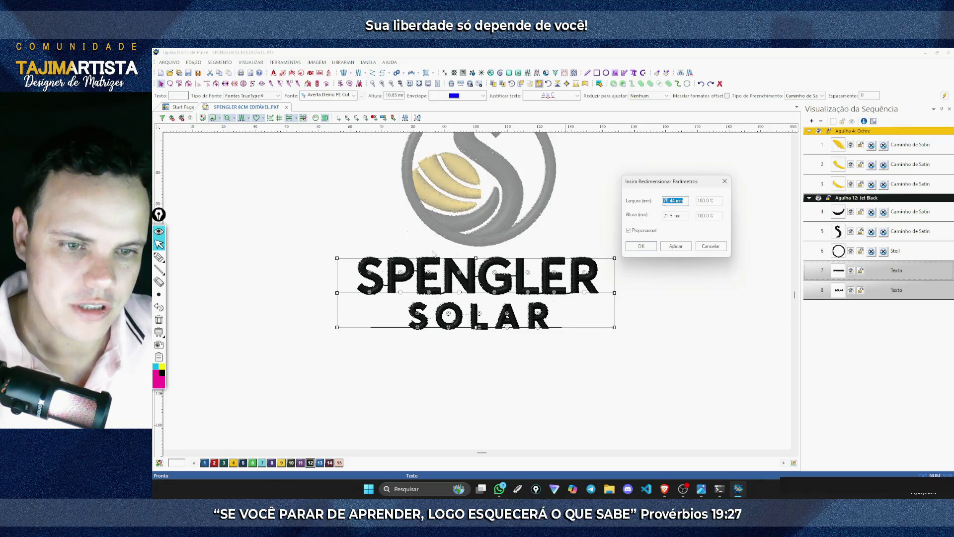
{"action": "left_click", "coordinate": [711, 201]}
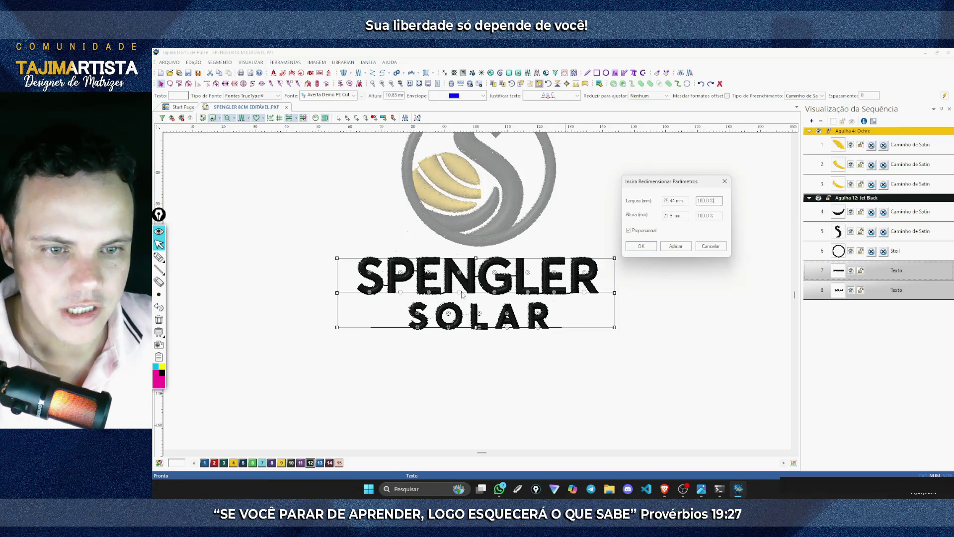
{"action": "double_click", "coordinate": [718, 200]}
{"action": "type", "text": "80"}
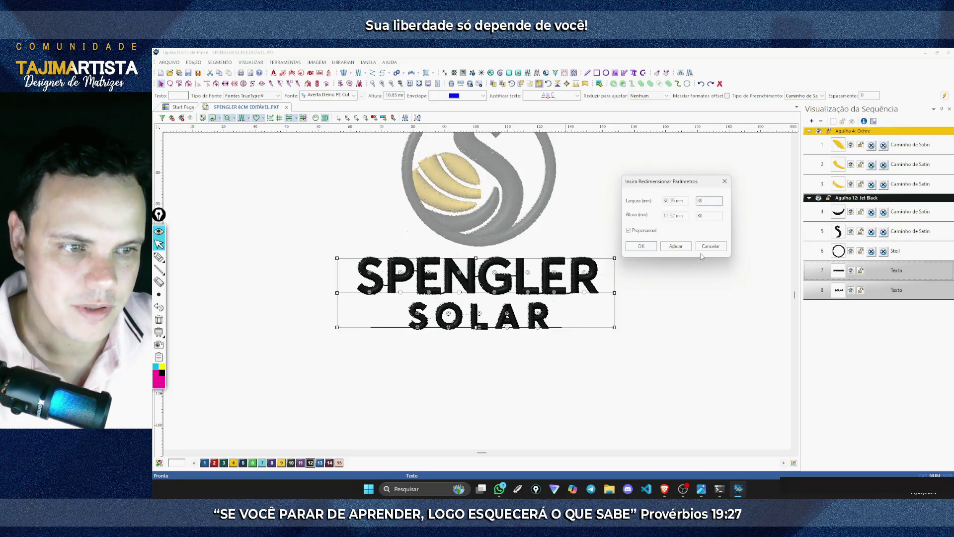
{"action": "left_click", "coordinate": [686, 247]}
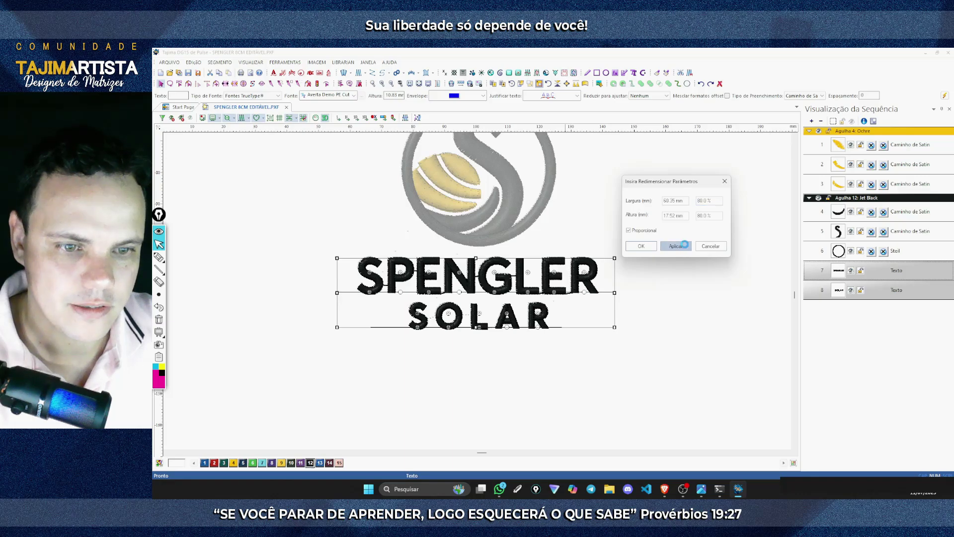
{"action": "left_click", "coordinate": [641, 246]}
{"action": "left_click", "coordinate": [533, 355]}
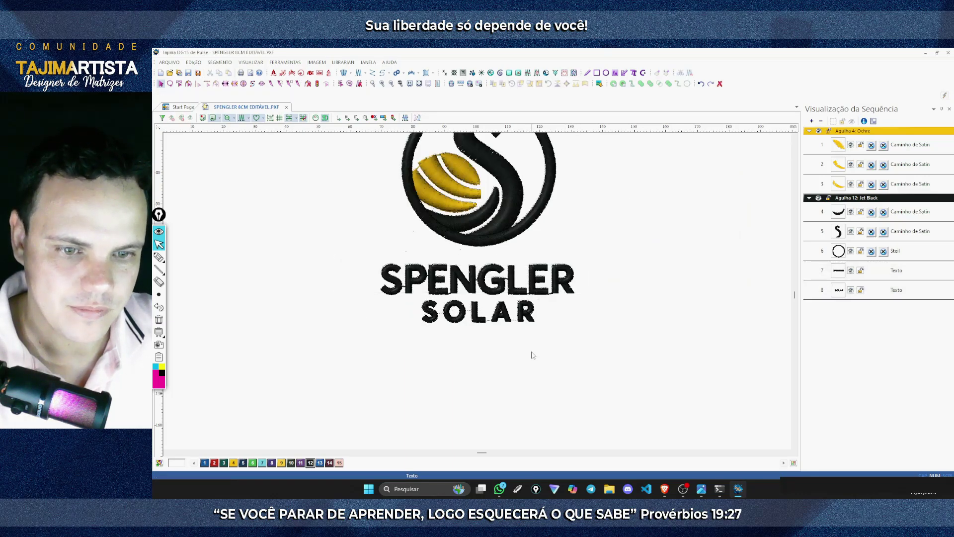
{"action": "scroll", "coordinate": [697, 336], "scroll_direction": "up", "scroll_amount": 3}
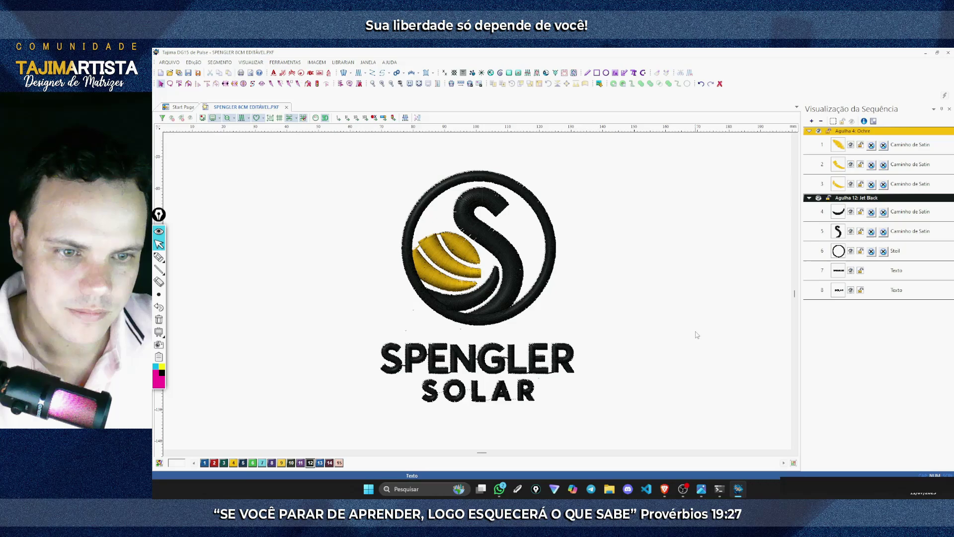
{"action": "scroll", "coordinate": [575, 379], "scroll_direction": "down", "scroll_amount": 3}
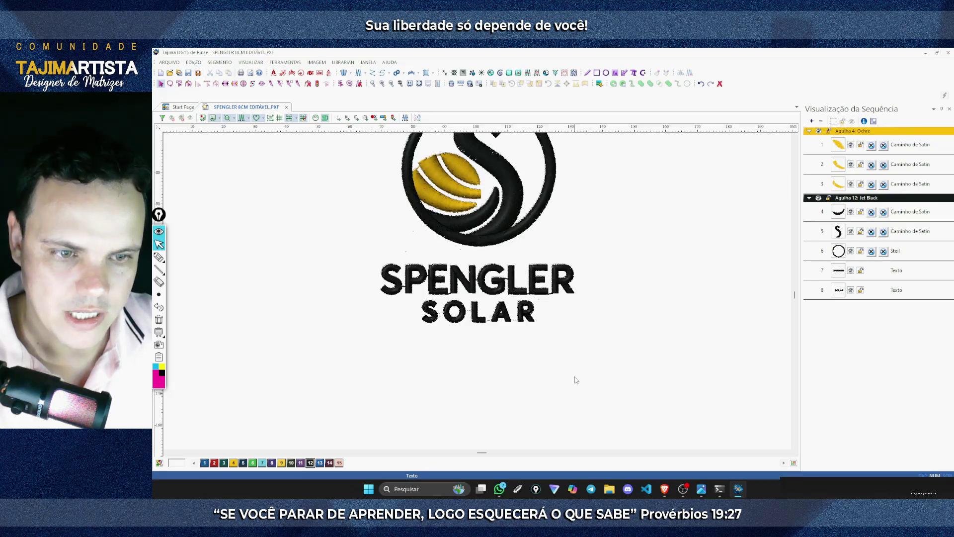
{"action": "scroll", "coordinate": [606, 309], "scroll_direction": "up", "scroll_amount": 3}
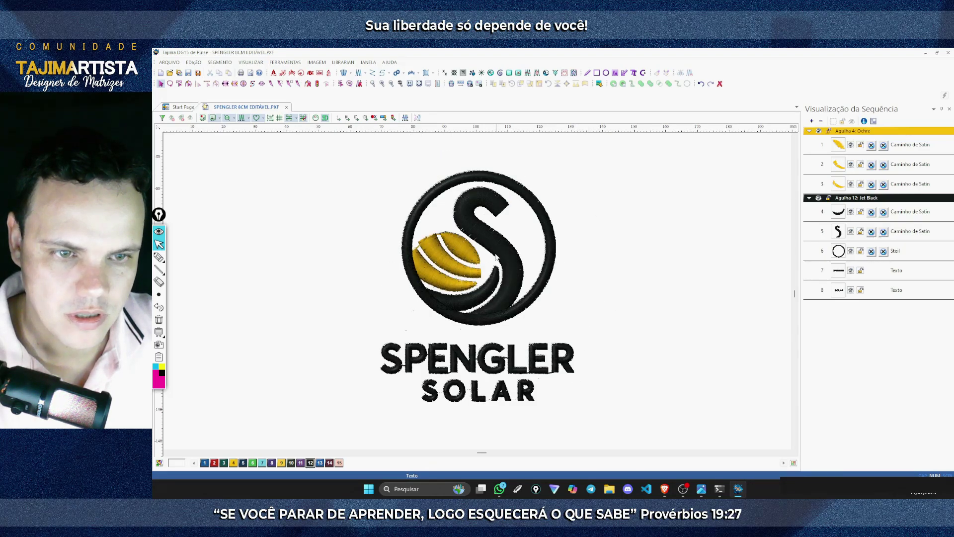
Select the yellow stripes, the S and the black crescent, and set their absolute compensation to 0.2 mm
{"action": "left_click_drag", "start_coordinate": [519, 201], "coordinate": [453, 297]}
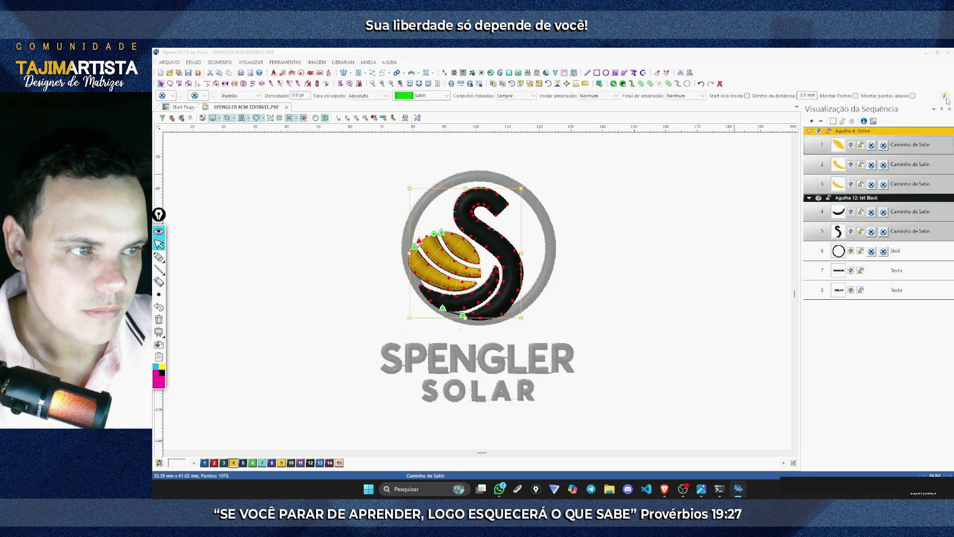
{"action": "left_click", "coordinate": [639, 190]}
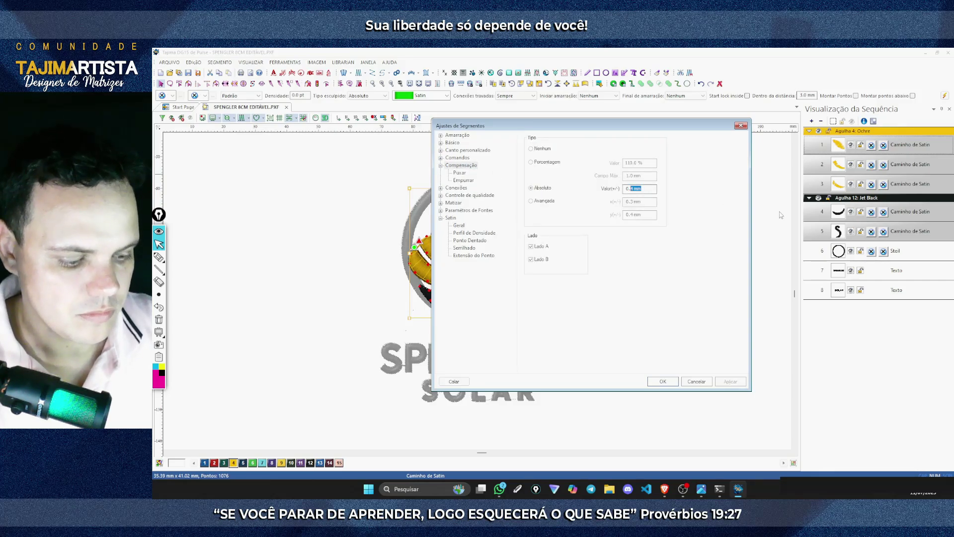
{"action": "type", "text": "3"}
{"action": "key", "text": "Return"}
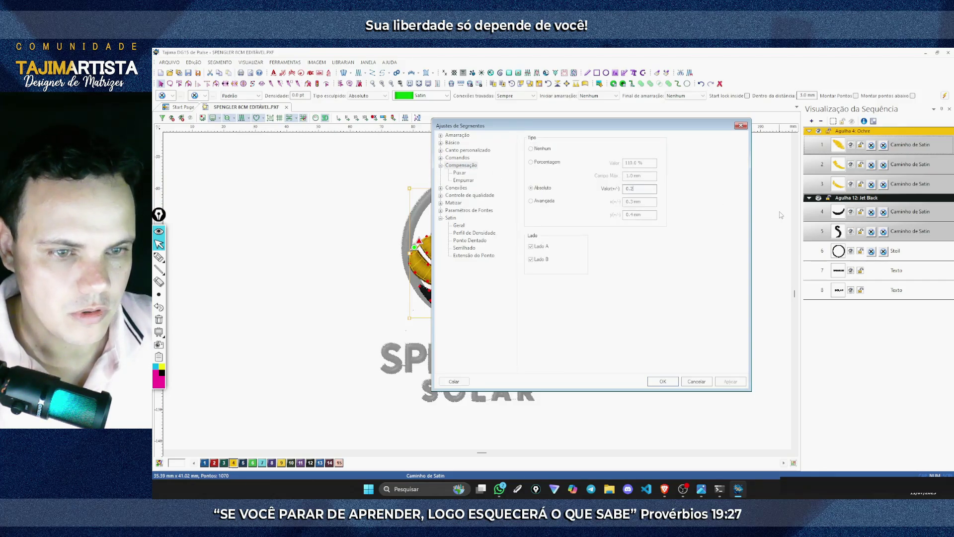
{"action": "left_click", "coordinate": [617, 266]}
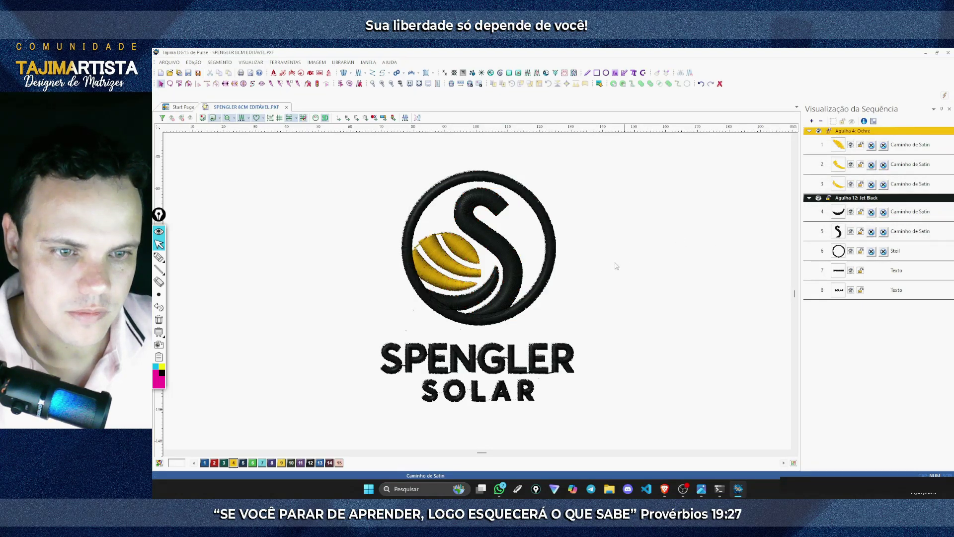
Set the steil width of the outer black circle to 2.8 mm, and deselect it
{"action": "left_click_drag", "start_coordinate": [594, 213], "coordinate": [546, 251]}
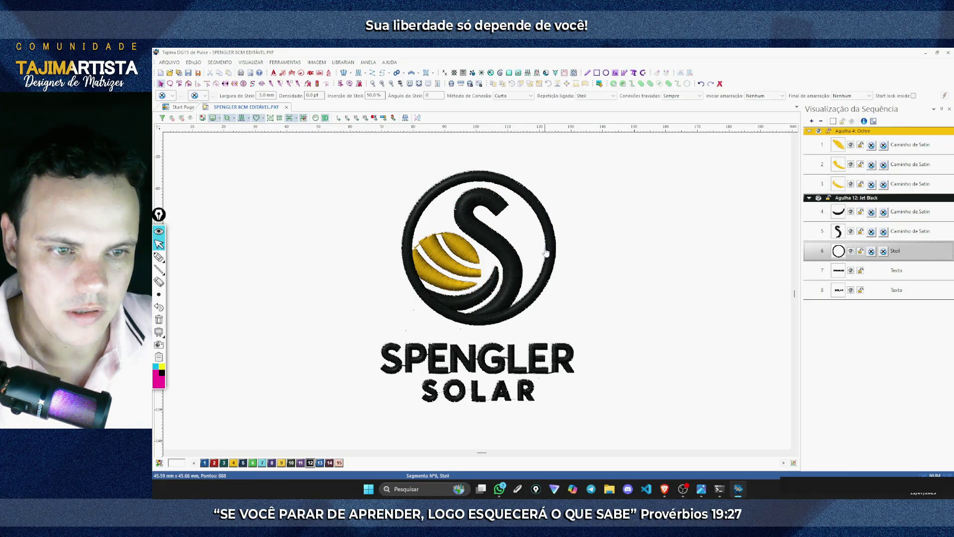
{"action": "left_click", "coordinate": [602, 281]}
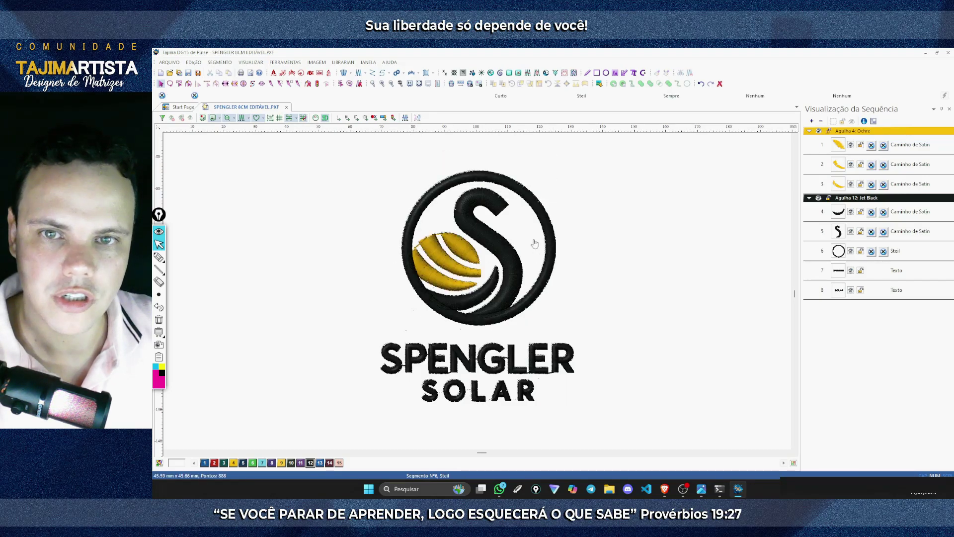
{"action": "left_click", "coordinate": [554, 248]}
{"action": "double_click", "coordinate": [268, 95]}
{"action": "type", "text": "2.8"}
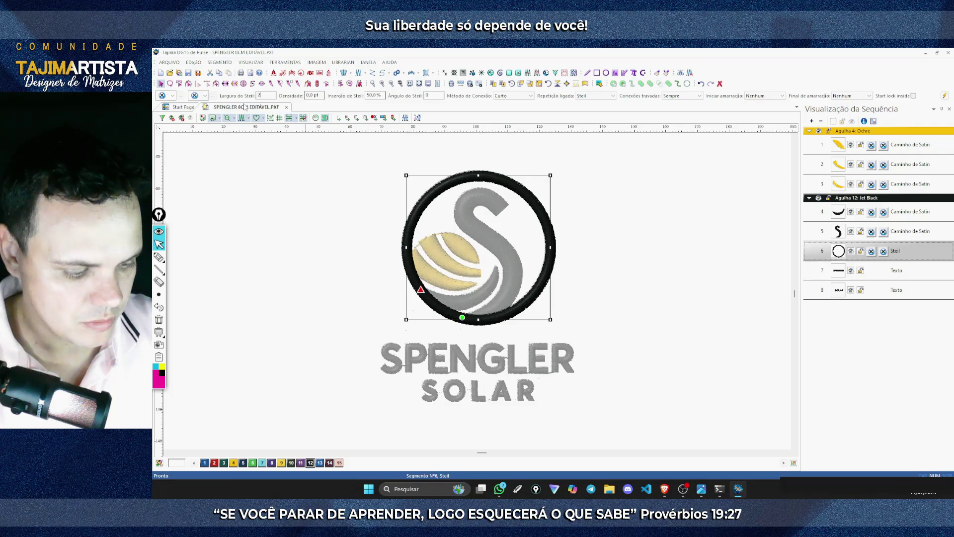
{"action": "key", "text": "Return"}
{"action": "left_click", "coordinate": [617, 256]}
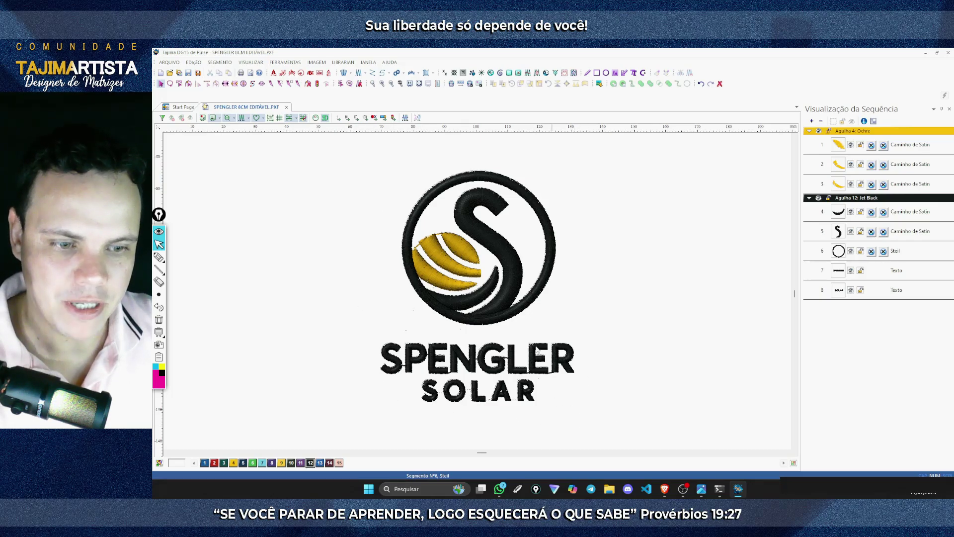
Check the overall size of the whole design and inspect the stitches of the SPENGLER SOLAR lettering up close
{"action": "left_click_drag", "start_coordinate": [339, 152], "coordinate": [627, 417]}
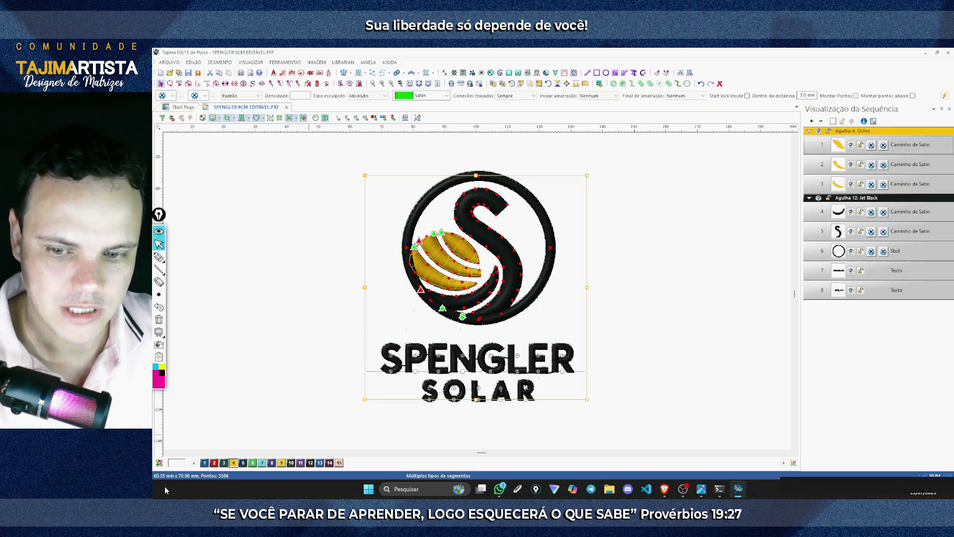
{"action": "left_click", "coordinate": [641, 327]}
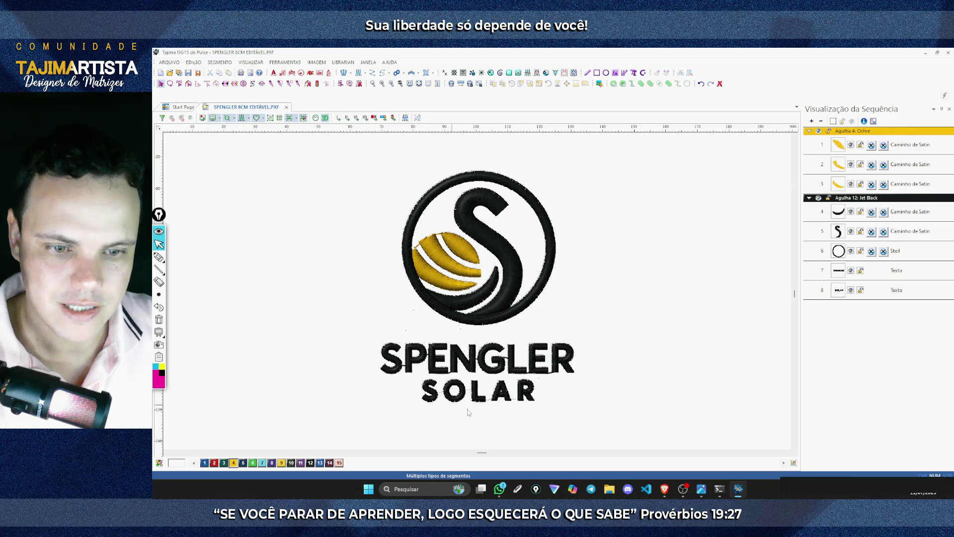
{"action": "left_click", "coordinate": [382, 84]}
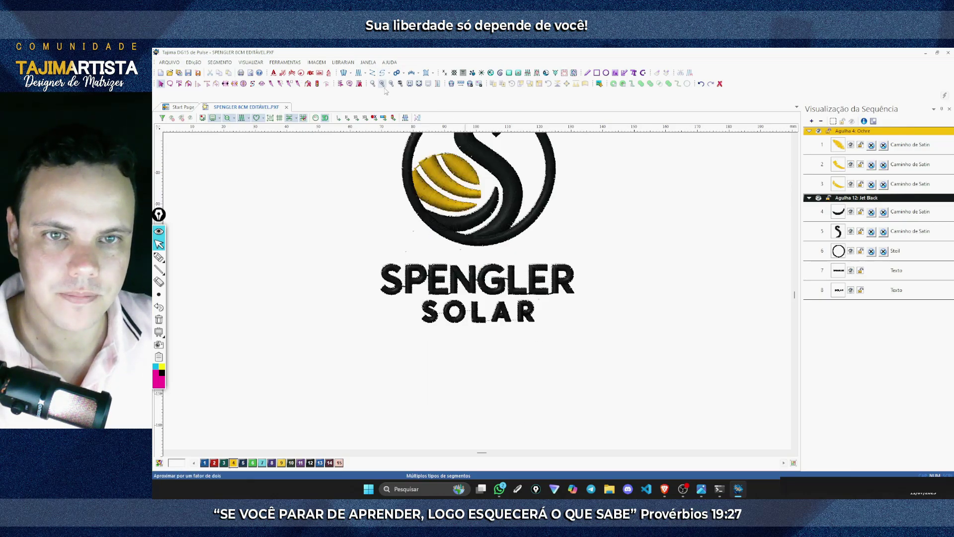
{"action": "left_click", "coordinate": [382, 83]}
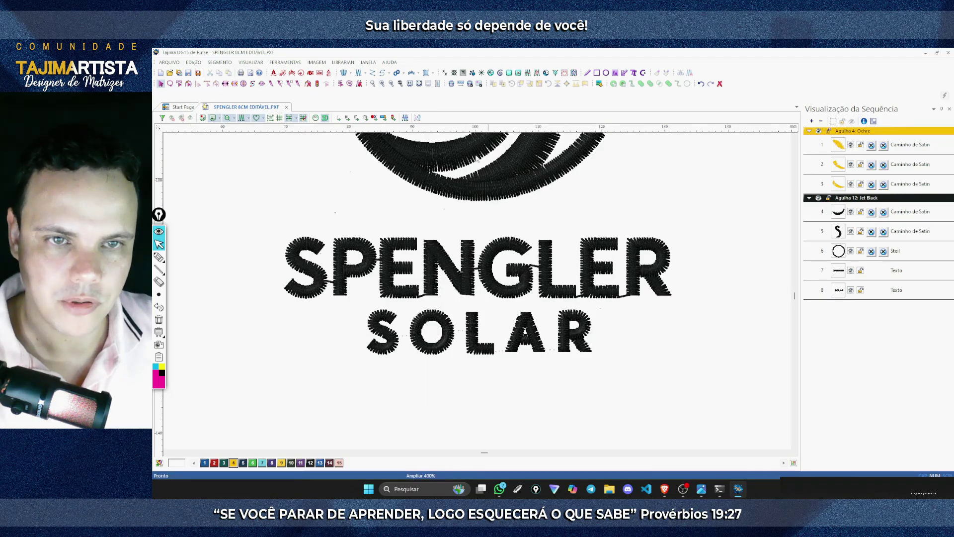
{"action": "scroll", "coordinate": [458, 294], "scroll_direction": "down", "scroll_amount": 2}
{"action": "scroll", "coordinate": [480, 231], "scroll_direction": "up", "scroll_amount": 2}
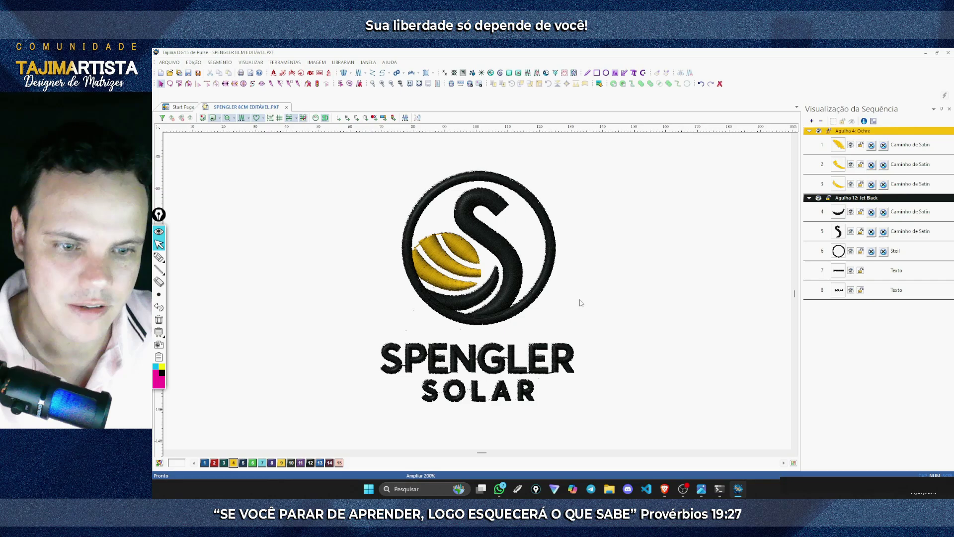
Save the design, tick the "Configurar os pontos" item in the Google Docs checklist, and return to the Tajima design
{"action": "left_click", "coordinate": [169, 62]}
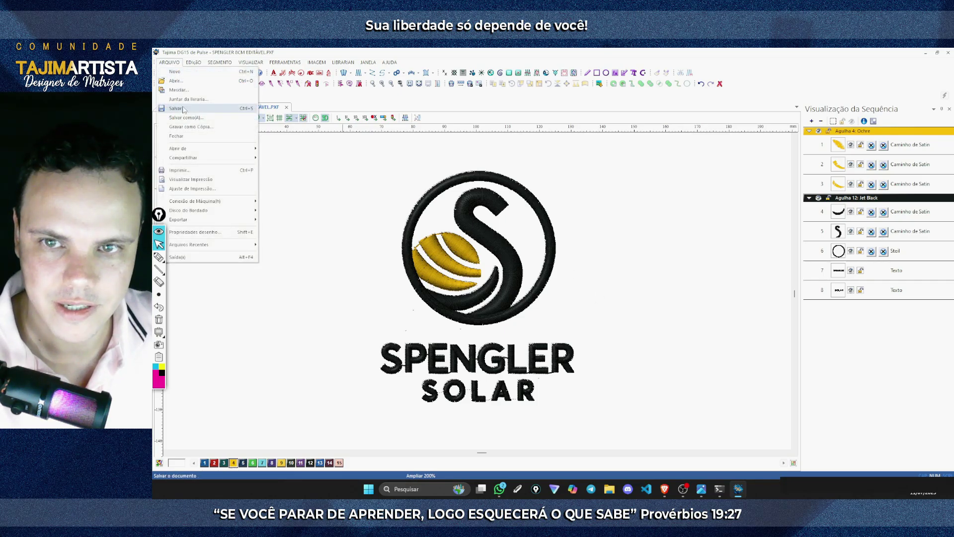
{"action": "left_click", "coordinate": [665, 489]}
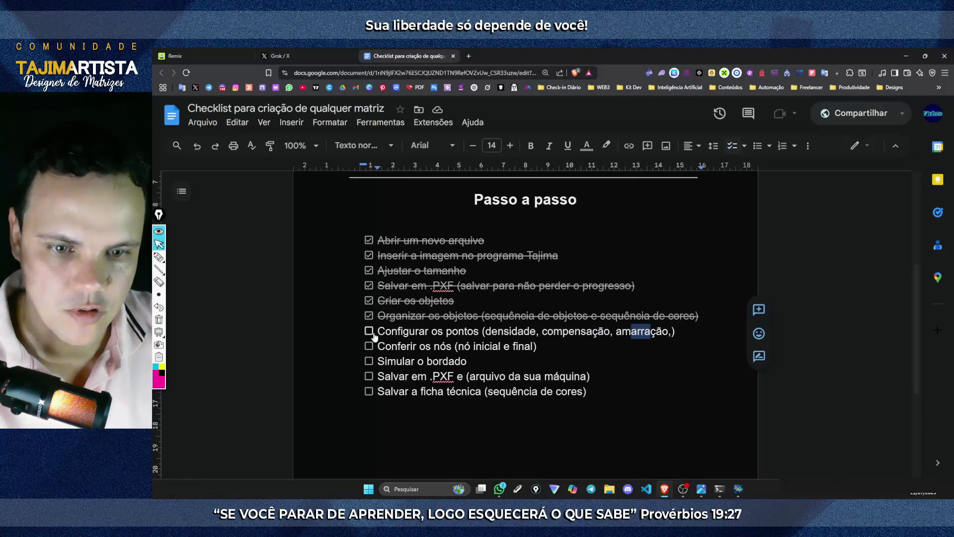
{"action": "left_click", "coordinate": [369, 331]}
{"action": "left_click", "coordinate": [453, 332]}
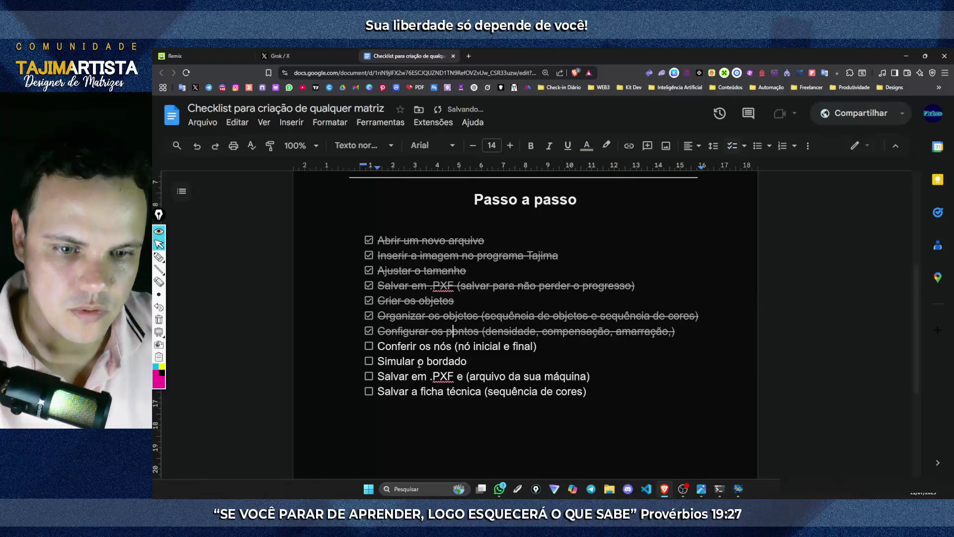
{"action": "left_click_drag", "start_coordinate": [387, 346], "coordinate": [448, 344]}
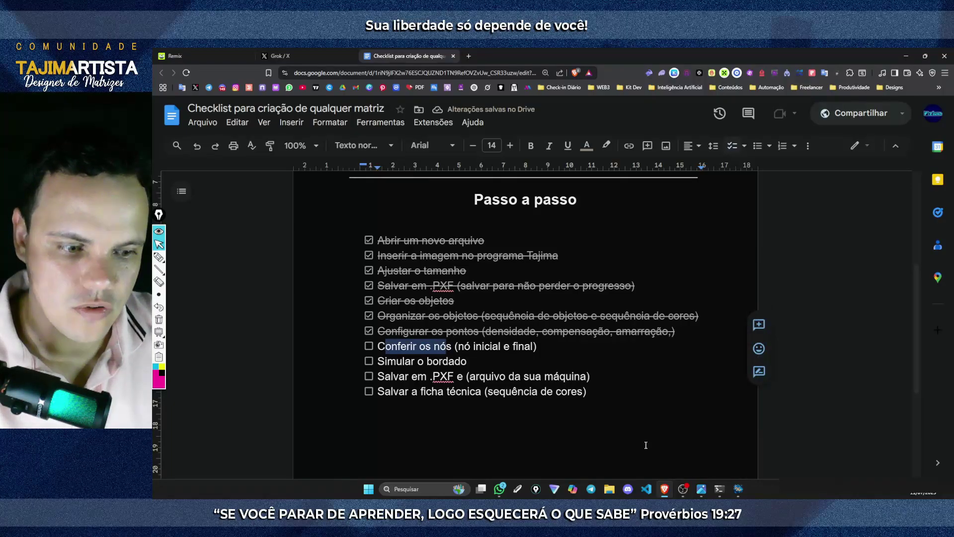
{"action": "left_click", "coordinate": [664, 489]}
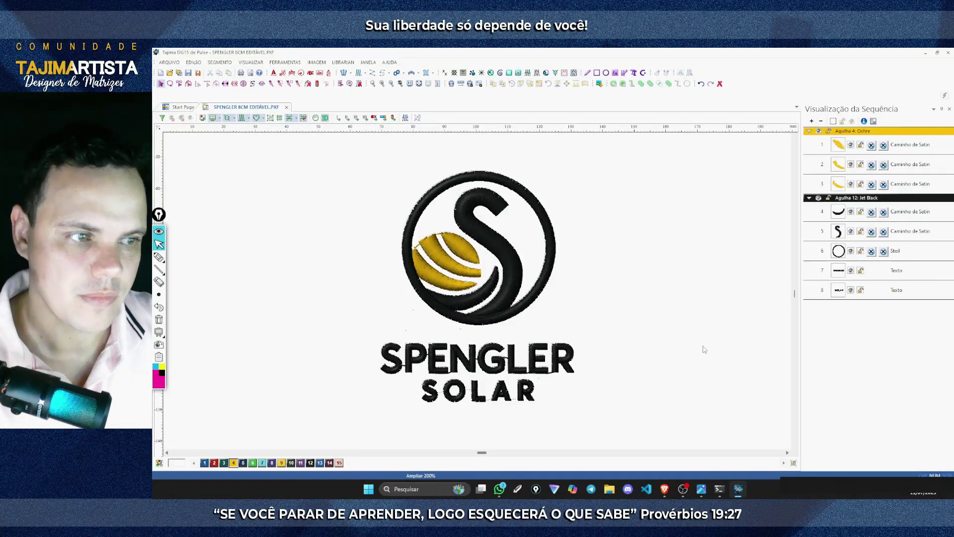
Mark the start of the upper yellow stripe and its connection with the annotation pen, and undo the marks
{"action": "left_click", "coordinate": [382, 84]}
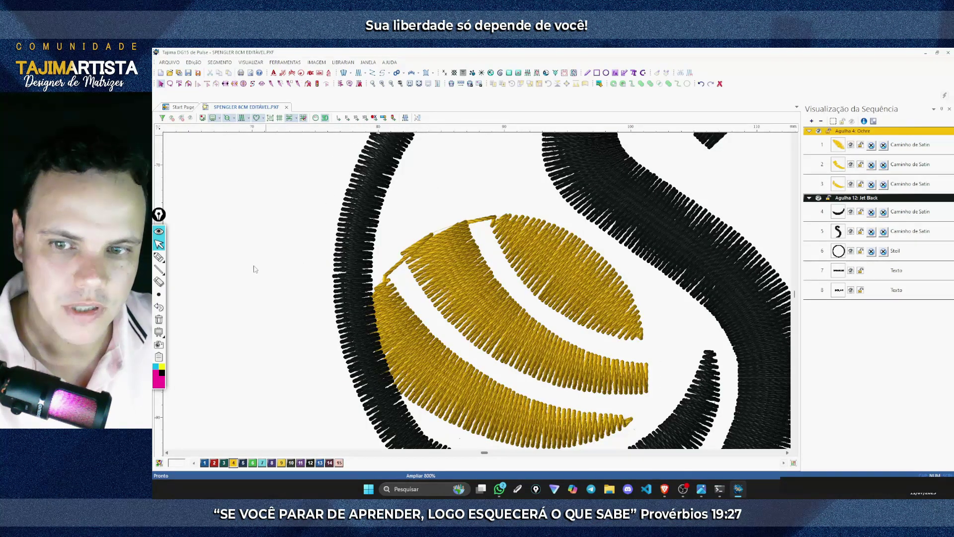
{"action": "left_click", "coordinate": [172, 257]}
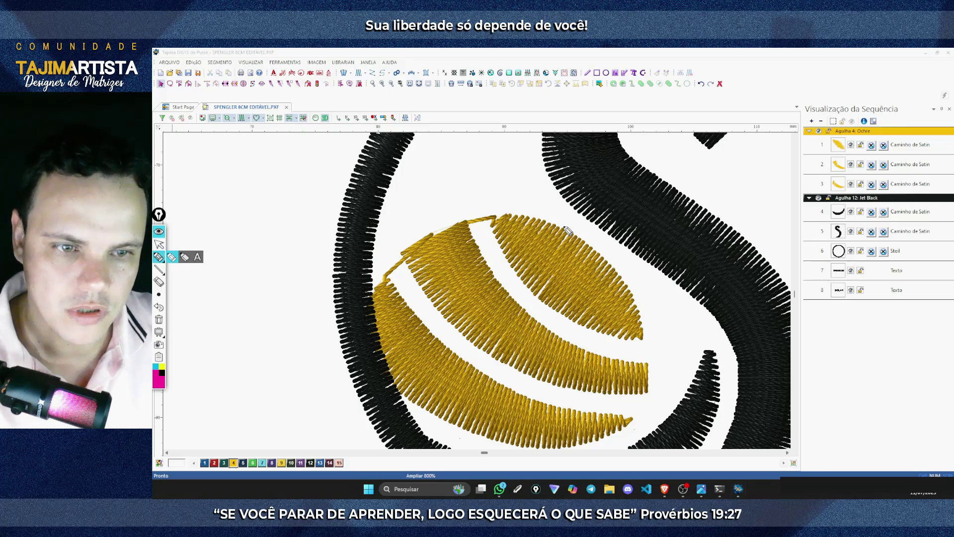
{"action": "left_click", "coordinate": [497, 219]}
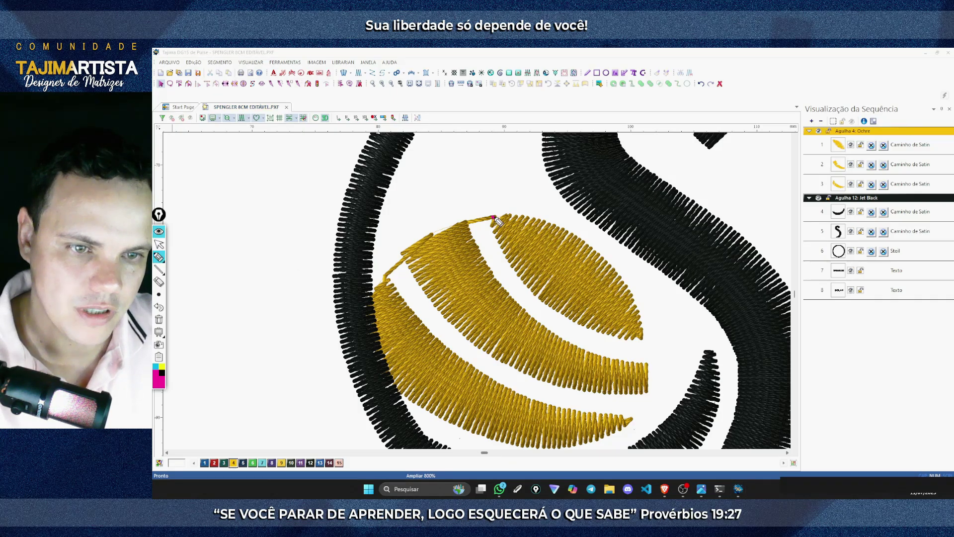
{"action": "mouse_move", "coordinate": [497, 220]}
{"action": "left_mouse_down"}
{"action": "mouse_move", "coordinate": [506, 240]}
{"action": "mouse_move", "coordinate": [522, 264]}
{"action": "mouse_move", "coordinate": [571, 258]}
{"action": "mouse_move", "coordinate": [551, 289]}
{"action": "mouse_move", "coordinate": [560, 238]}
{"action": "mouse_move", "coordinate": [526, 245]}
{"action": "mouse_move", "coordinate": [495, 221]}
{"action": "mouse_move", "coordinate": [514, 229]}
{"action": "mouse_move", "coordinate": [494, 219]}
{"action": "mouse_move", "coordinate": [495, 209]}
{"action": "mouse_move", "coordinate": [486, 213]}
{"action": "mouse_move", "coordinate": [498, 225]}
{"action": "mouse_move", "coordinate": [475, 228]}
{"action": "left_mouse_up"}
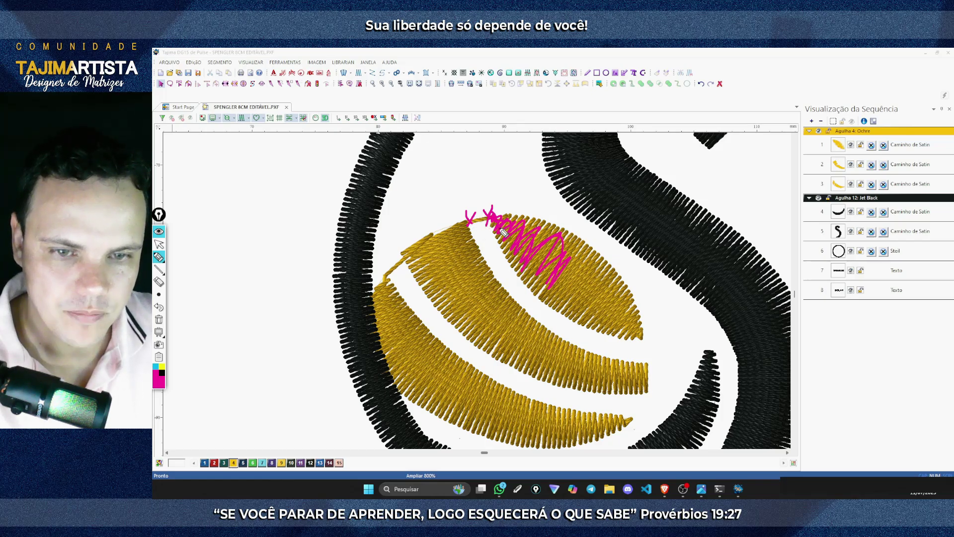
{"action": "left_click", "coordinate": [159, 308]}
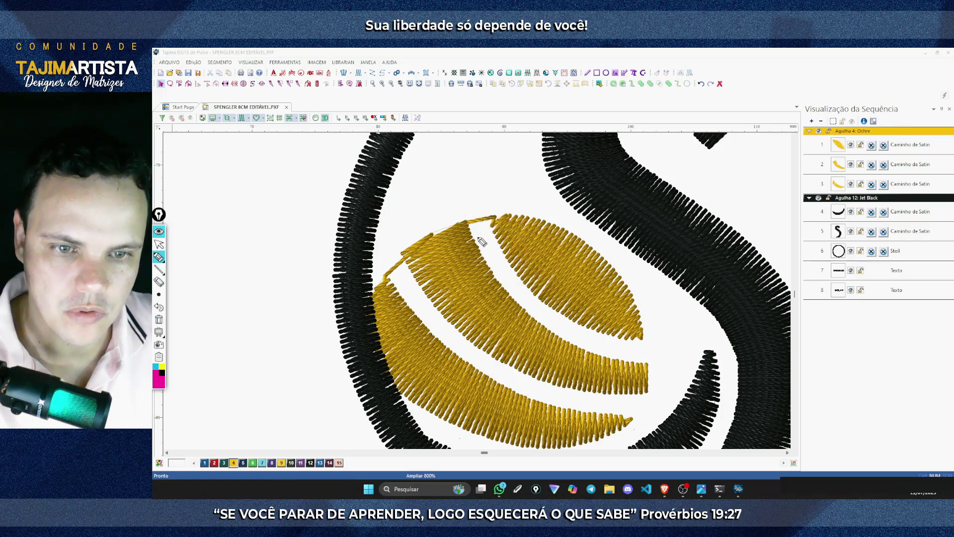
Set the tie-off at both the start and the end of the three yellow satin segments to Linha, and deselect them
{"action": "left_click", "coordinate": [381, 83]}
{"action": "left_click", "coordinate": [392, 83]}
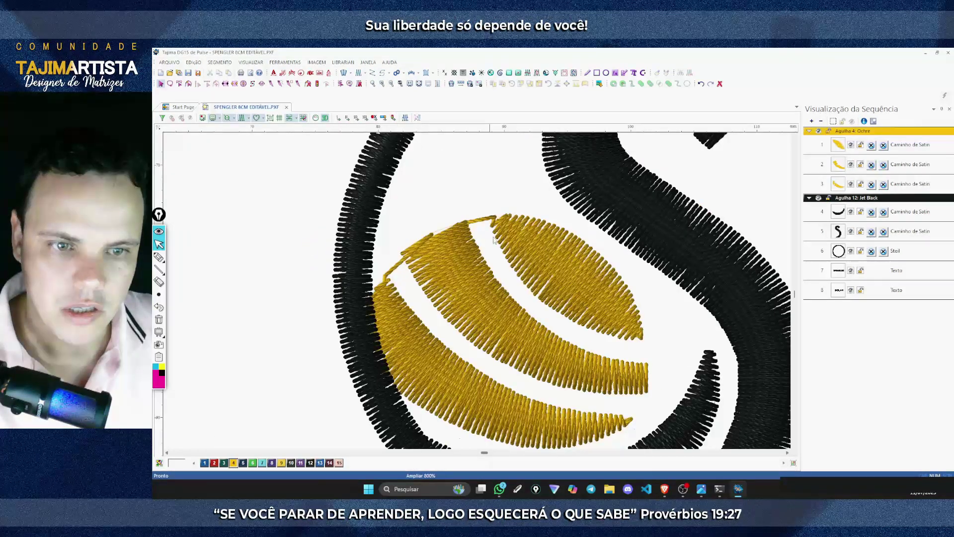
{"action": "left_click_drag", "start_coordinate": [520, 194], "coordinate": [383, 317]}
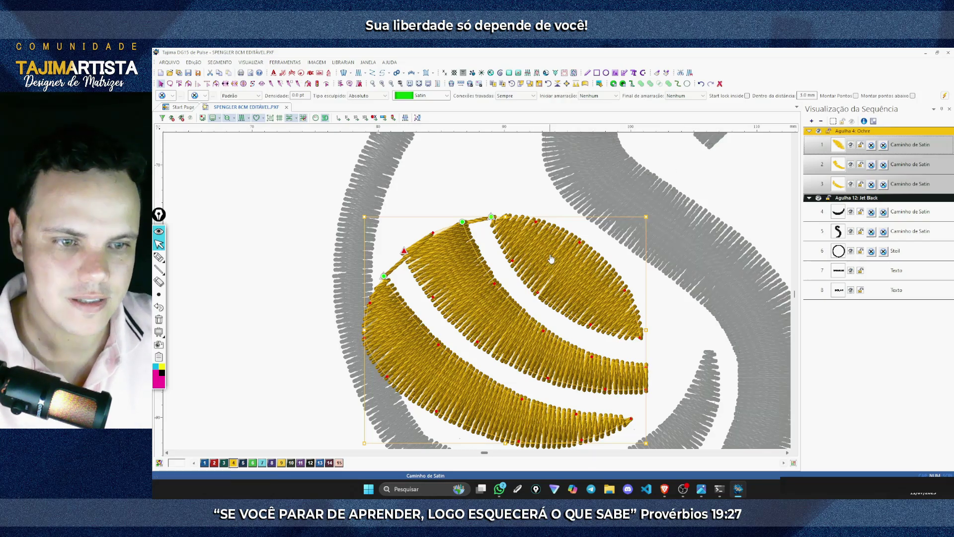
{"action": "double_click", "coordinate": [550, 258]}
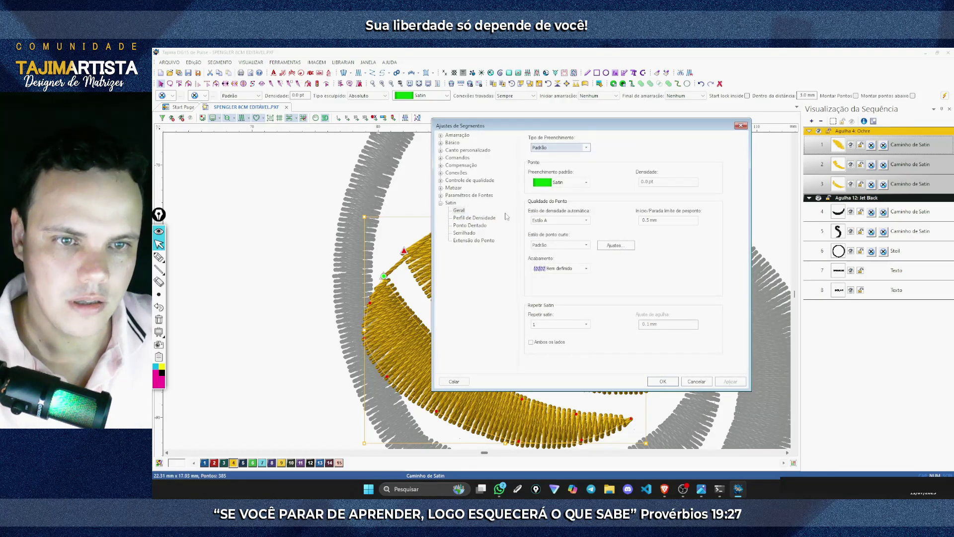
{"action": "double_click", "coordinate": [456, 172]}
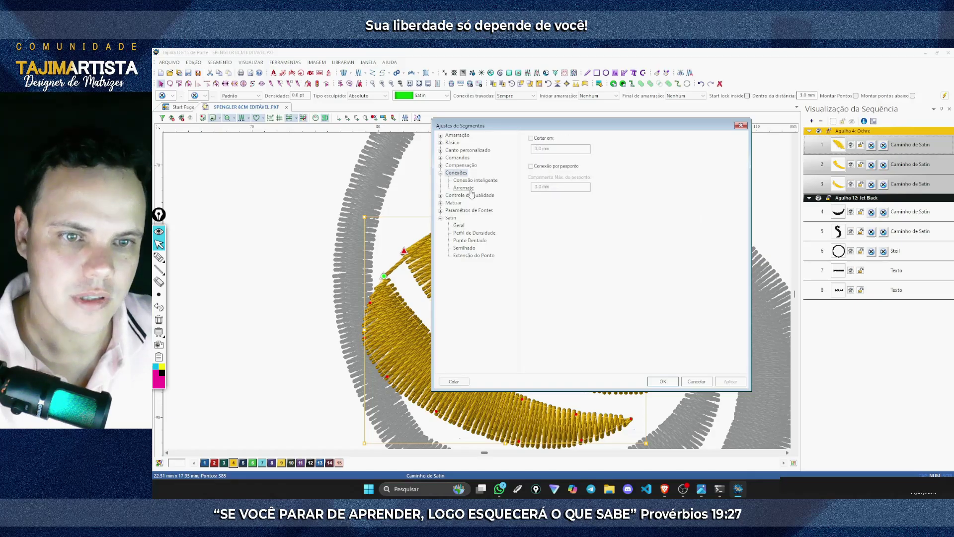
{"action": "left_click", "coordinate": [467, 188]}
{"action": "left_click", "coordinate": [569, 236]}
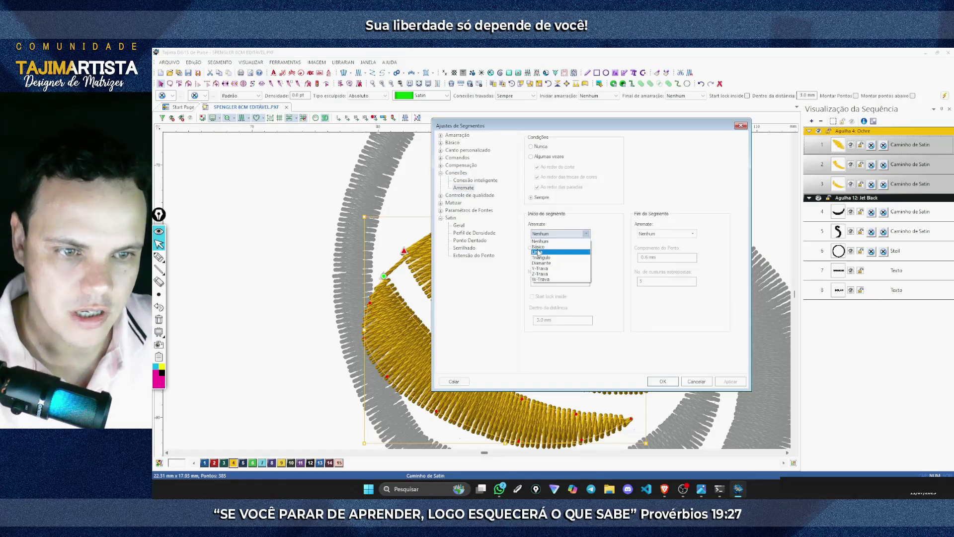
{"action": "left_click", "coordinate": [539, 252]}
{"action": "left_click", "coordinate": [677, 234]}
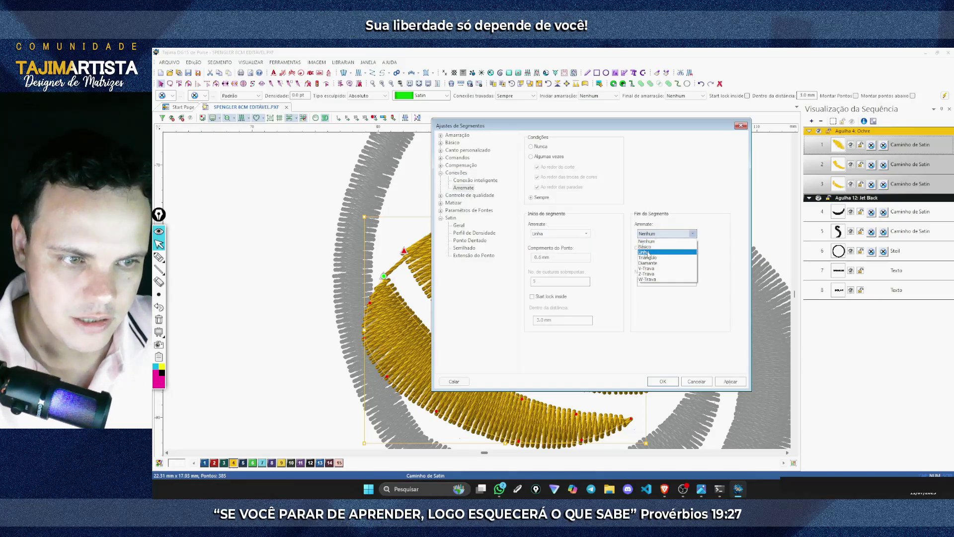
{"action": "left_click", "coordinate": [648, 253]}
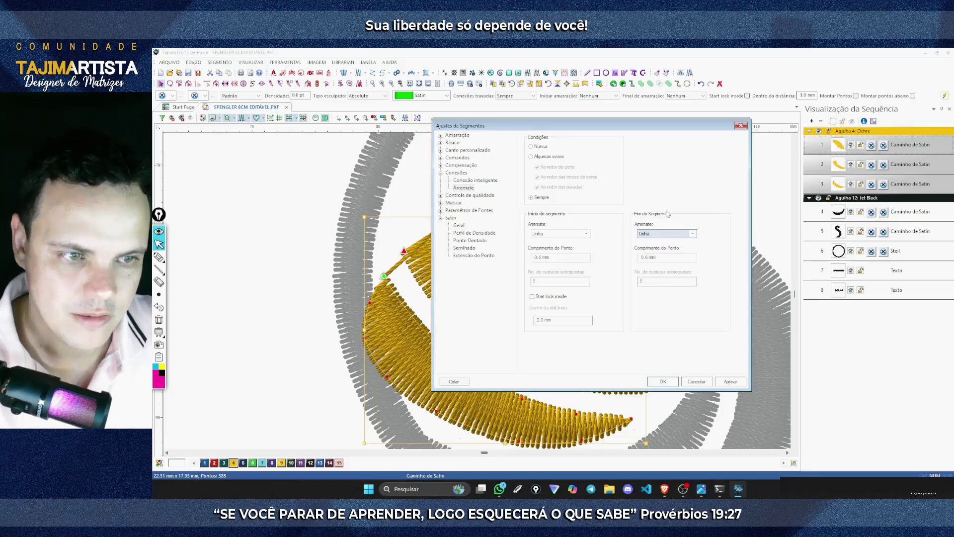
{"action": "left_click", "coordinate": [731, 382]}
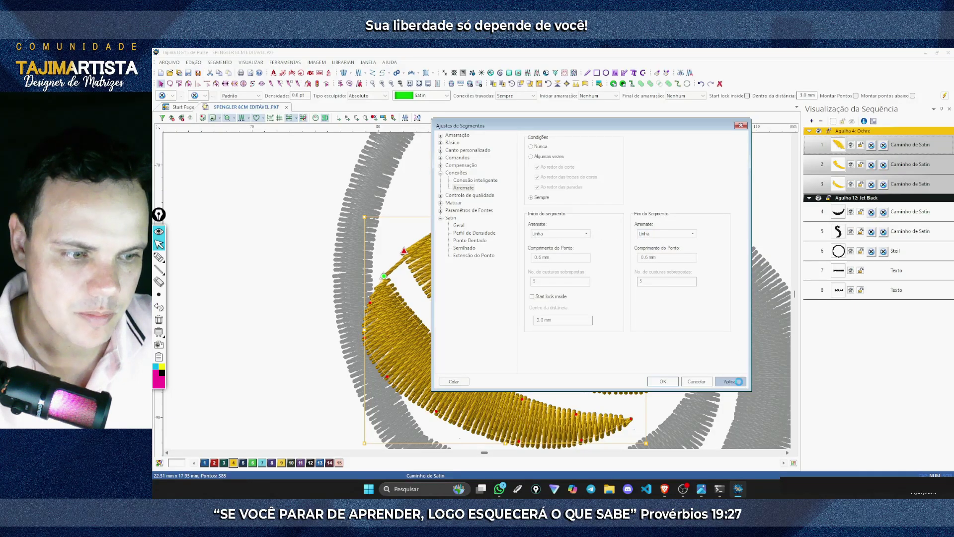
{"action": "left_click", "coordinate": [663, 381]}
{"action": "left_click", "coordinate": [495, 189]}
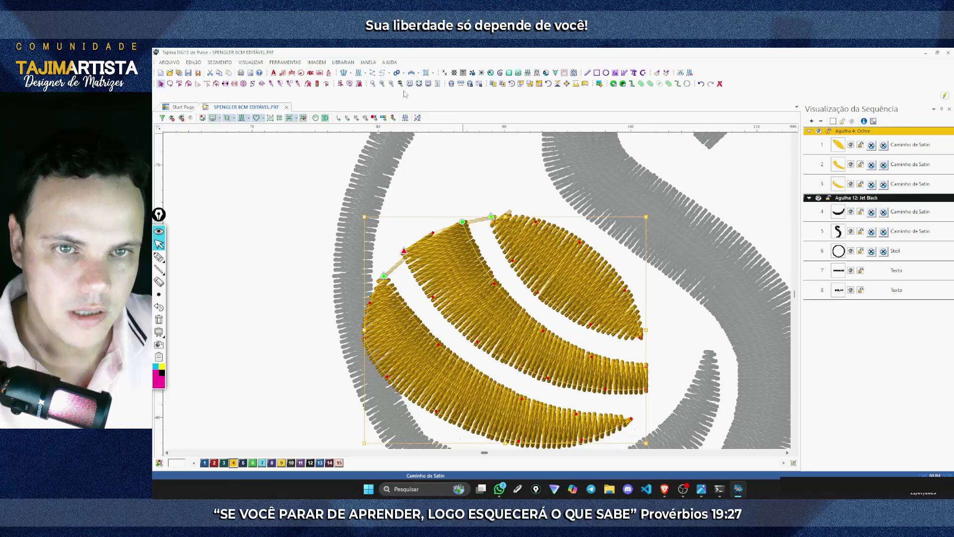
Set the tie-off at both the start and the end of the three black satin and steil segments to Linha, and deselect them
{"action": "scroll", "coordinate": [724, 209], "scroll_direction": "down", "scroll_amount": 2}
{"action": "scroll", "coordinate": [725, 210], "scroll_direction": "down", "scroll_amount": 2}
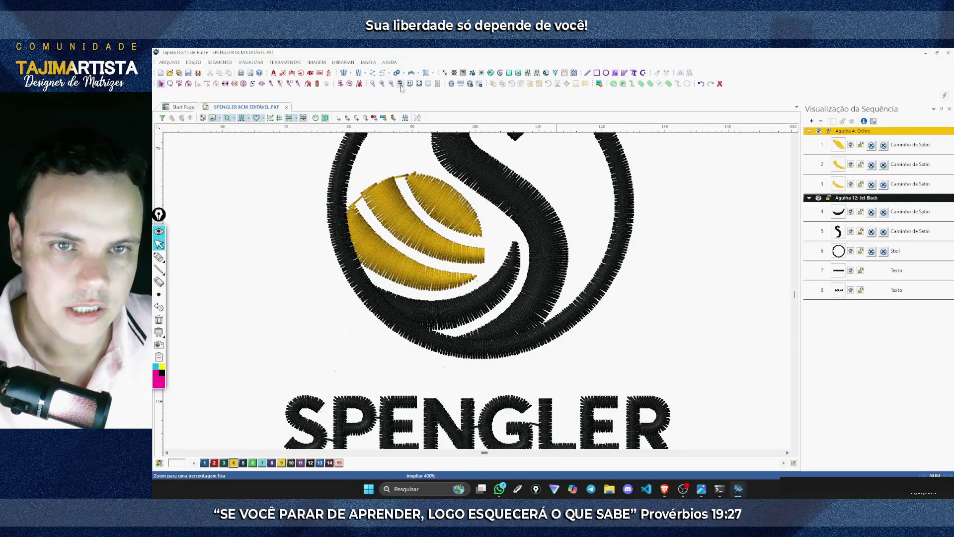
{"action": "scroll", "coordinate": [645, 176], "scroll_direction": "down", "scroll_amount": 2}
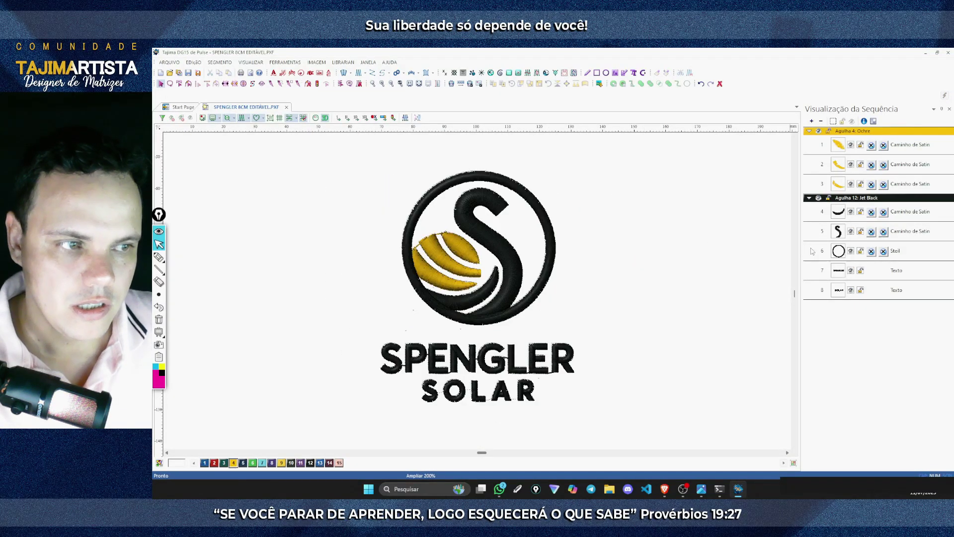
{"action": "left_click", "coordinate": [840, 214]}
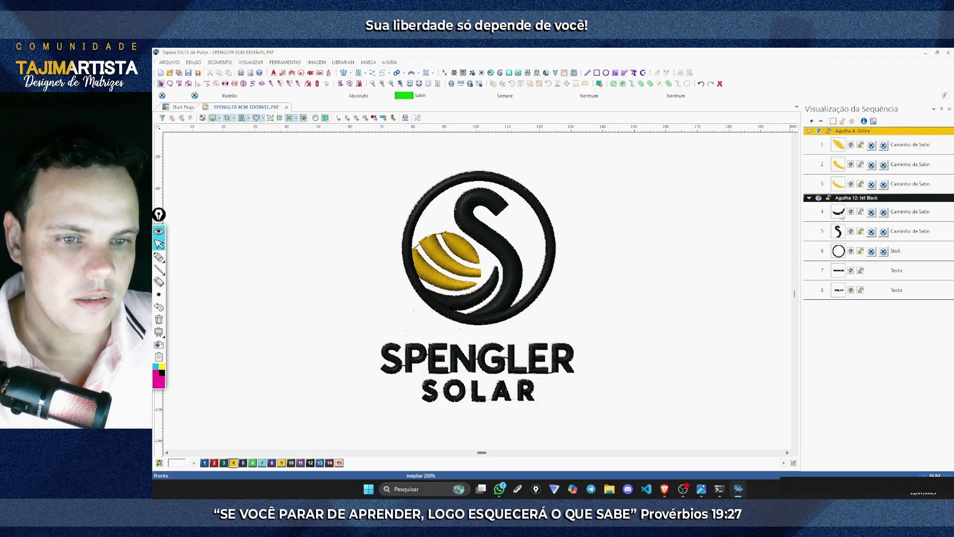
{"action": "left_click", "coordinate": [843, 254], "text": "shift"}
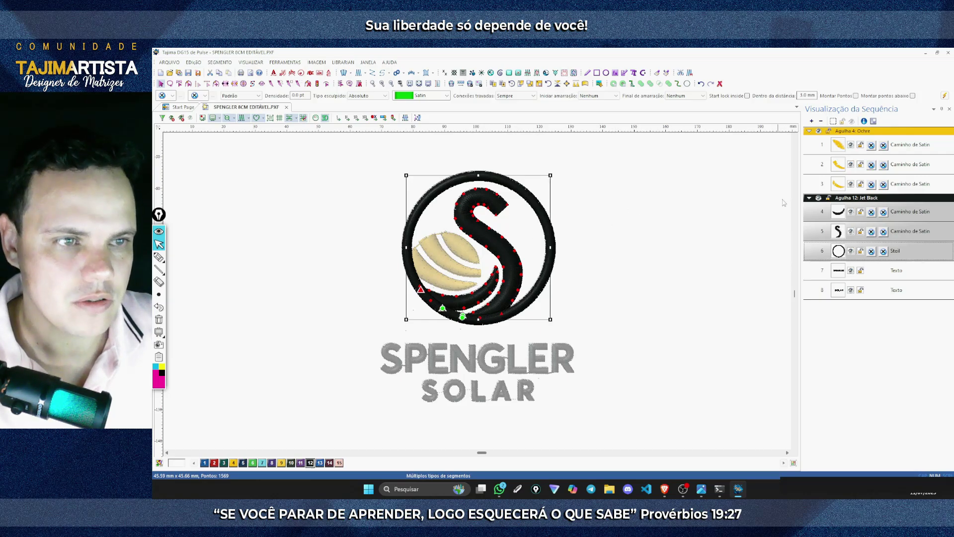
{"action": "left_click", "coordinate": [604, 96]}
{"action": "left_click", "coordinate": [587, 114]}
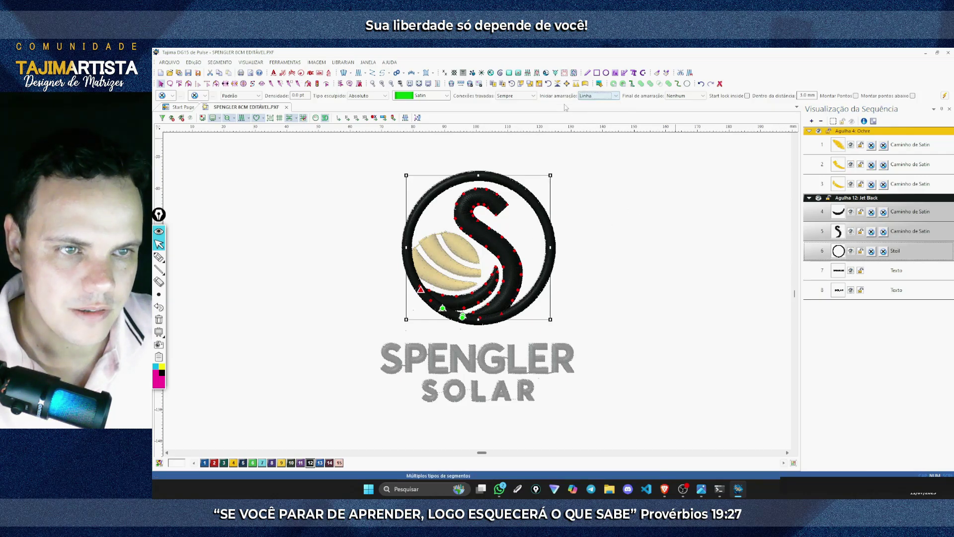
{"action": "left_click", "coordinate": [702, 96]}
{"action": "left_click", "coordinate": [688, 114]}
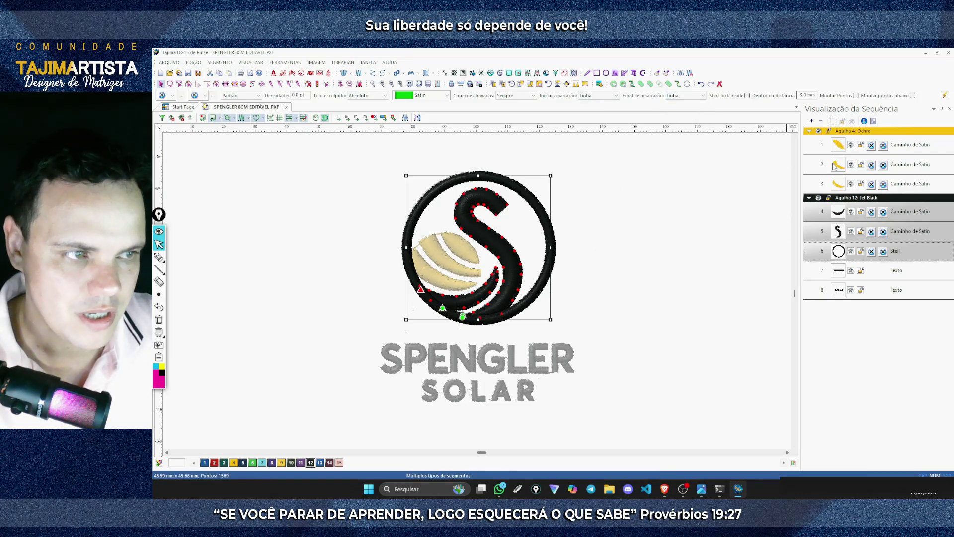
{"action": "left_click", "coordinate": [718, 243]}
Tick the "Conferir os nós (nó inicial e final)" item in the Google Docs checklist and return to the Tajima design
{"action": "key", "text": "alt+Tab"}
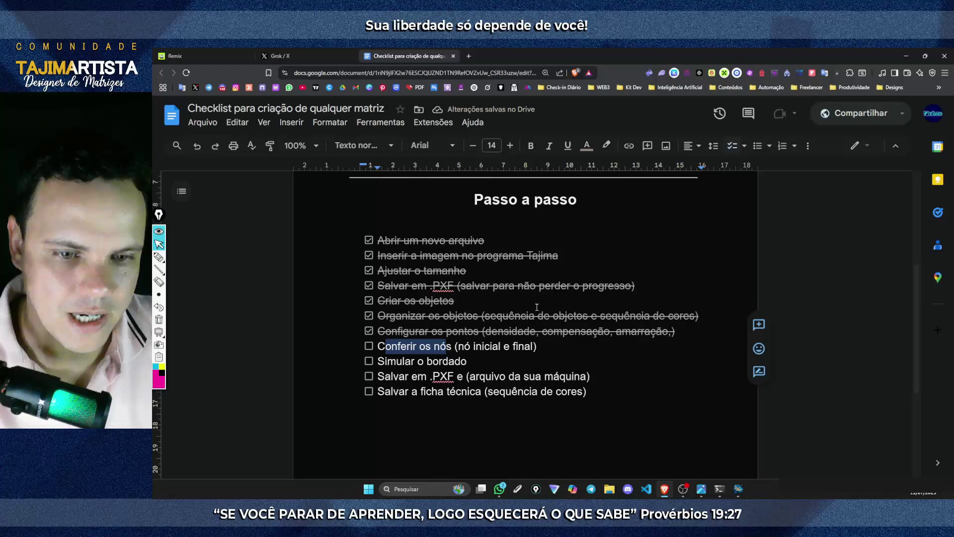
{"action": "left_click", "coordinate": [368, 347]}
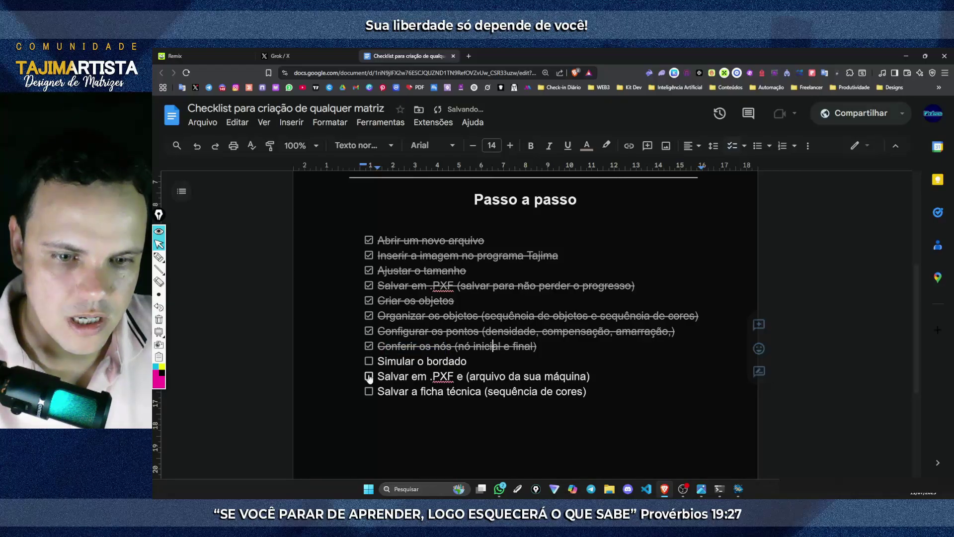
{"action": "left_click_drag", "start_coordinate": [387, 361], "coordinate": [462, 361]}
{"action": "left_click", "coordinate": [461, 361]}
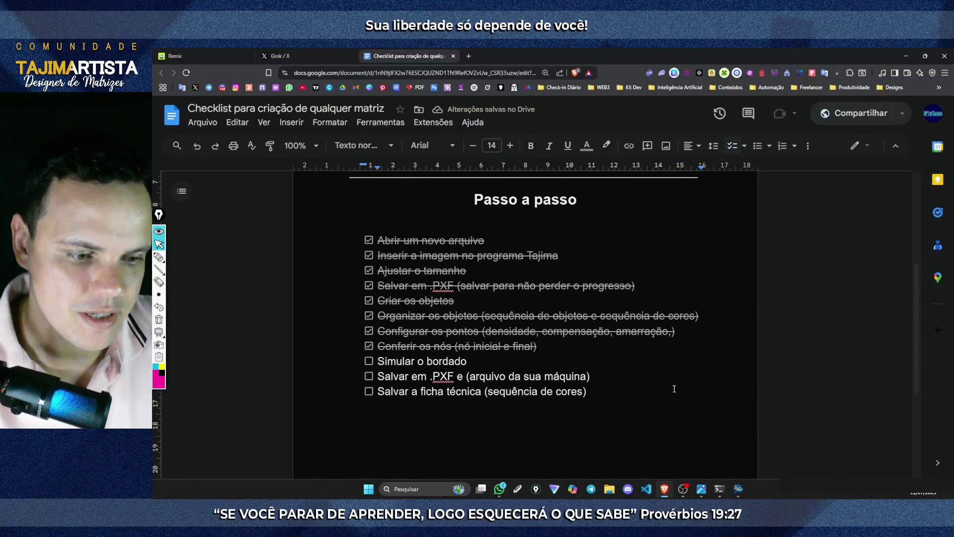
{"action": "key", "text": "alt+Tab"}
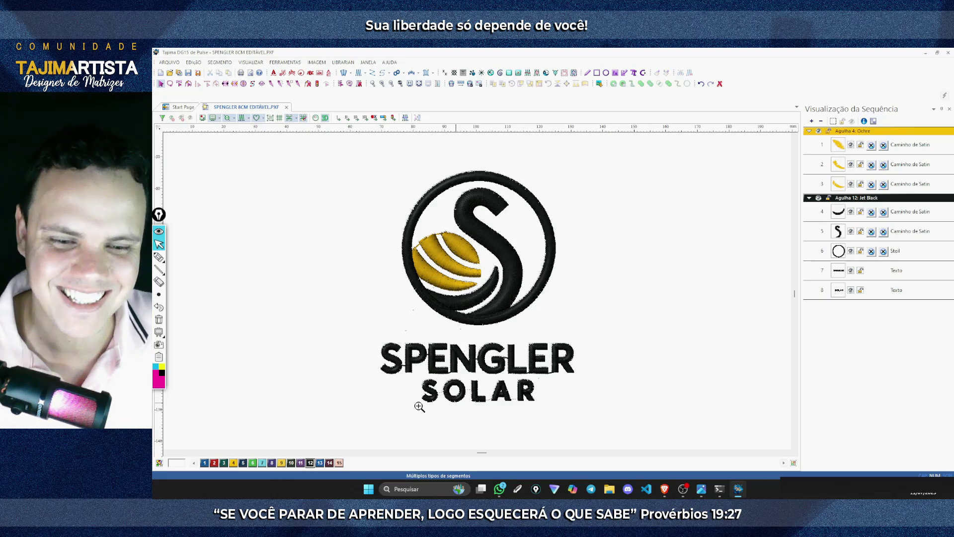
Play the stitch-out simulation of the whole SPENGLER SOLAR logo through both colours, and close the simulation
{"action": "key", "text": "z"}
{"action": "left_click_drag", "start_coordinate": [358, 415], "coordinate": [594, 165]}
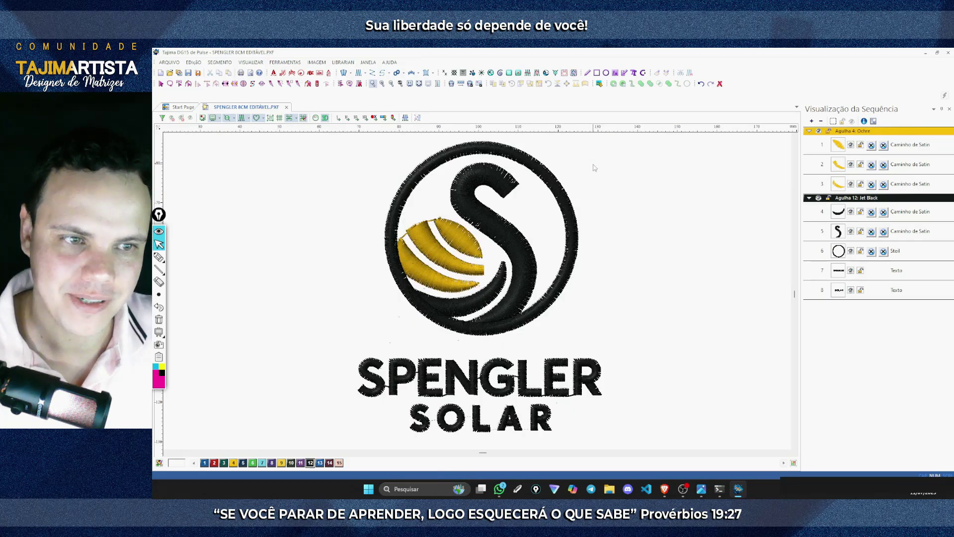
{"action": "key", "text": "Escape"}
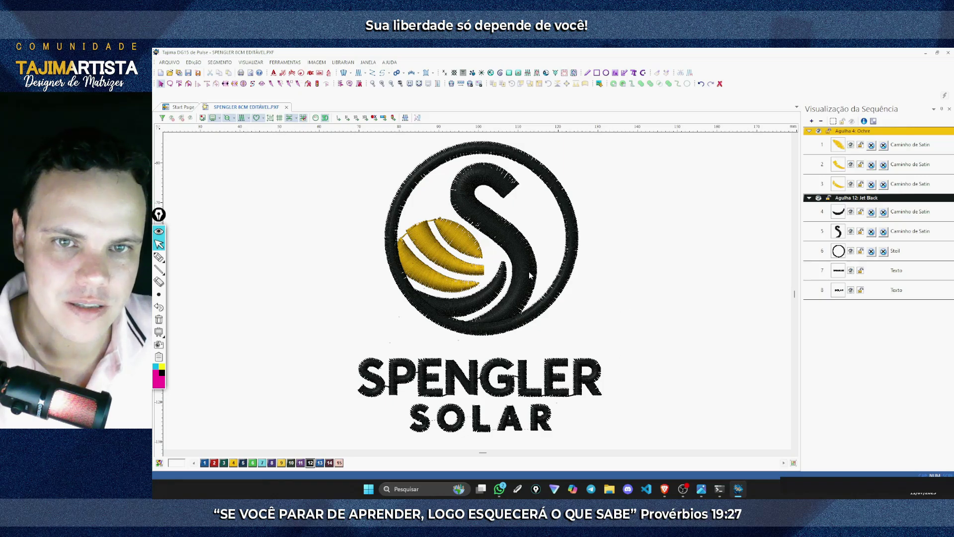
{"action": "left_click", "coordinate": [316, 117]}
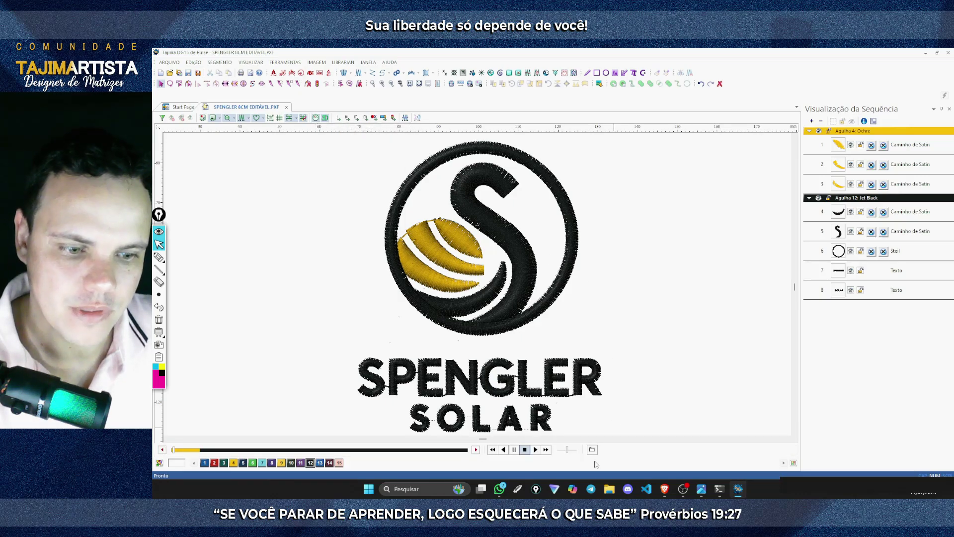
{"action": "left_click", "coordinate": [536, 450]}
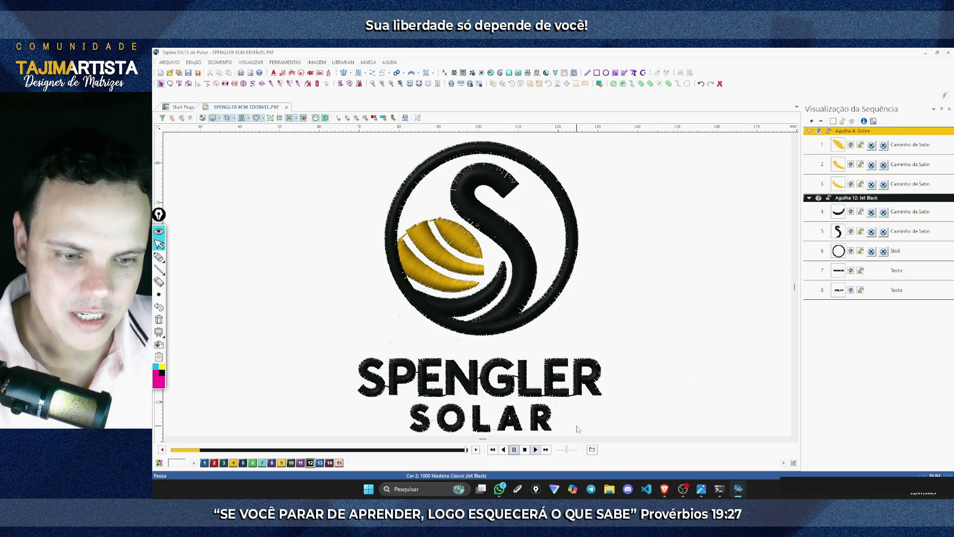
{"action": "left_click", "coordinate": [525, 449]}
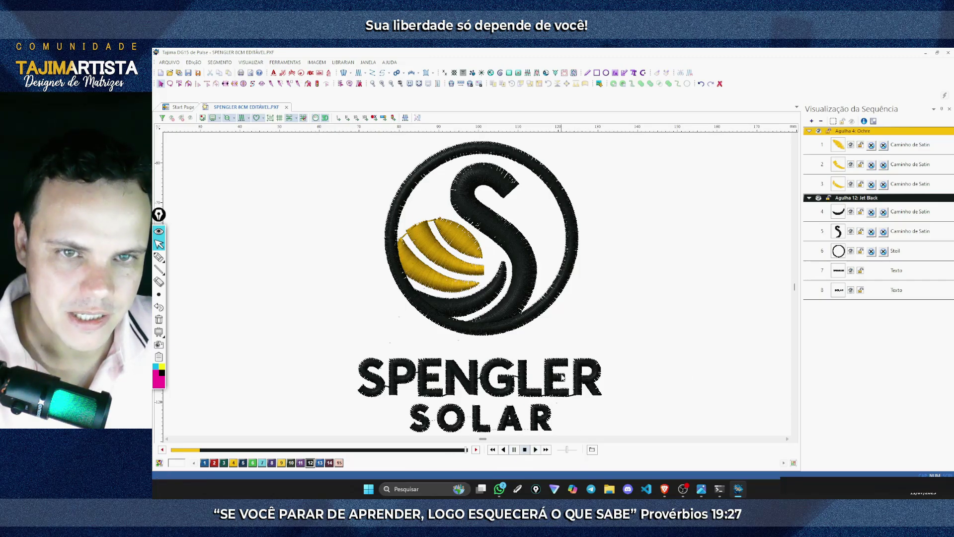
{"action": "left_click", "coordinate": [316, 118]}
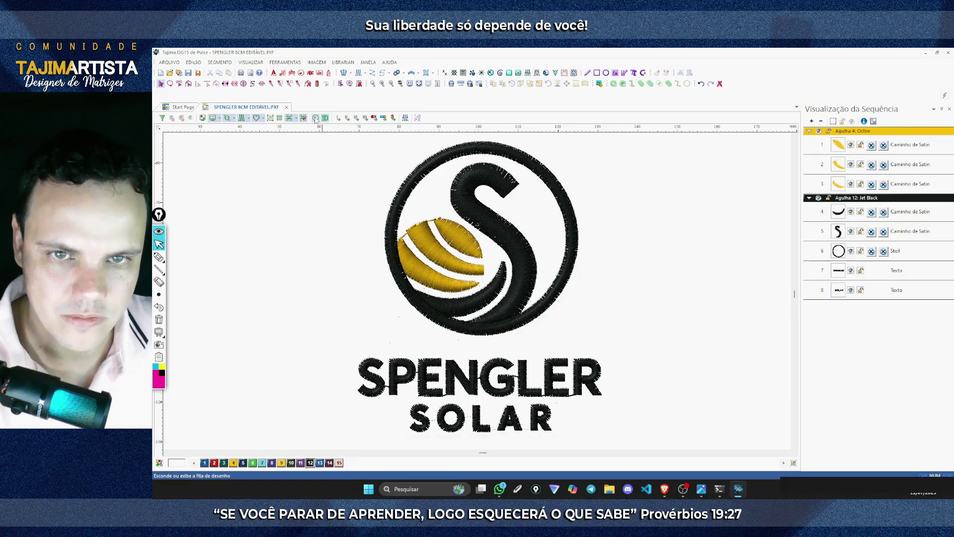
Save the design, tick "Simular o bordado" in the Google Docs checklist, and return to the Tajima design
{"action": "left_click", "coordinate": [169, 62]}
{"action": "left_click", "coordinate": [183, 108]}
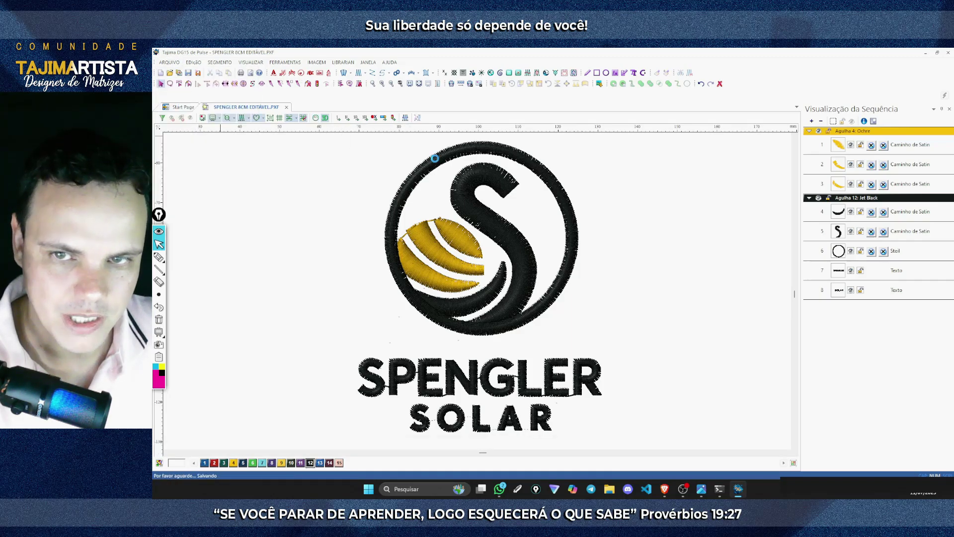
{"action": "left_click", "coordinate": [664, 489]}
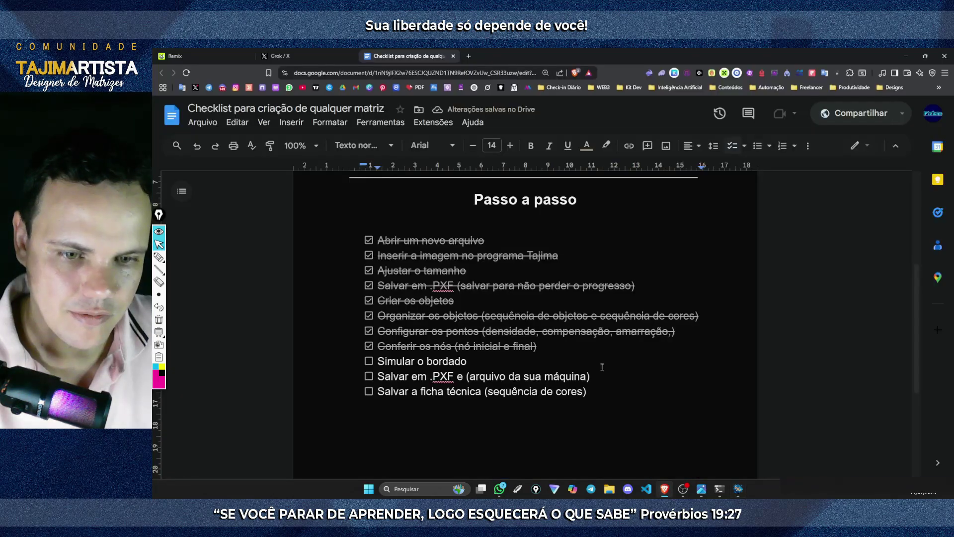
{"action": "left_click", "coordinate": [369, 362]}
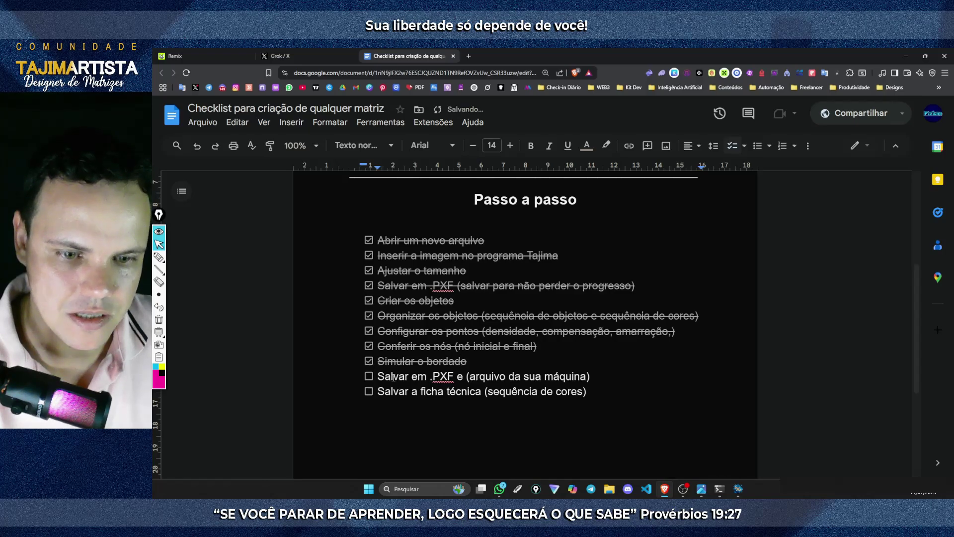
{"action": "left_click_drag", "start_coordinate": [394, 377], "coordinate": [479, 378]}
{"action": "left_click", "coordinate": [516, 376]}
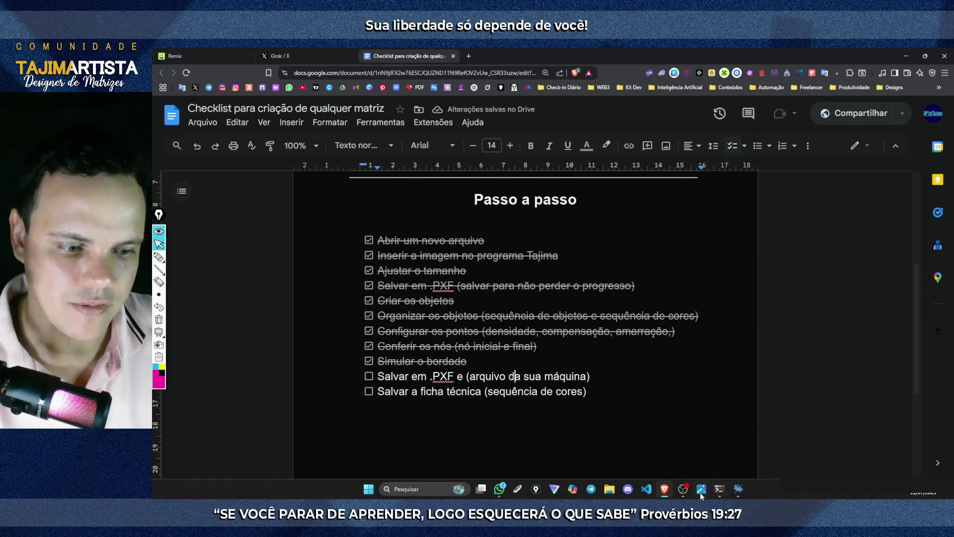
{"action": "left_click", "coordinate": [738, 491]}
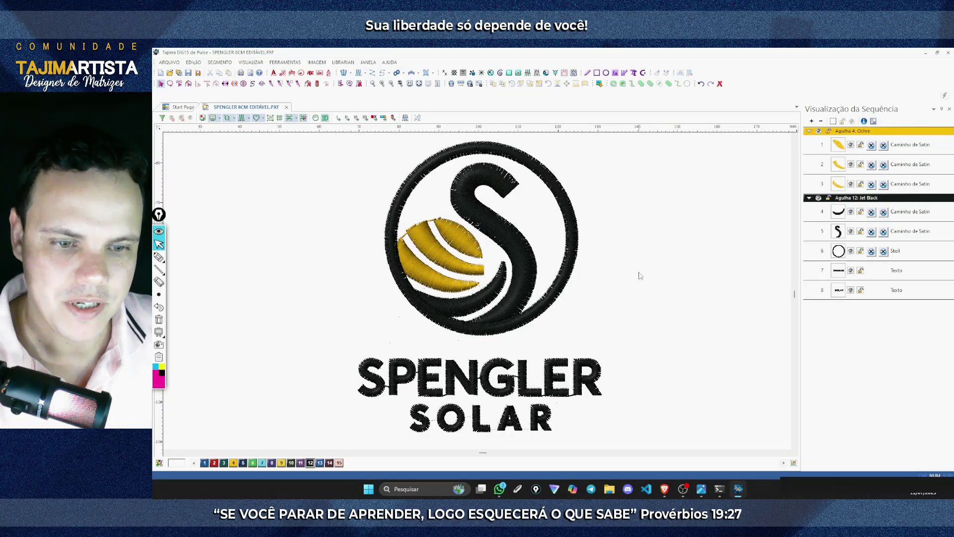
Save the design again in PXF format, replacing the existing editable file in the SPENGLER SOLAR folder
{"action": "left_click", "coordinate": [169, 62]}
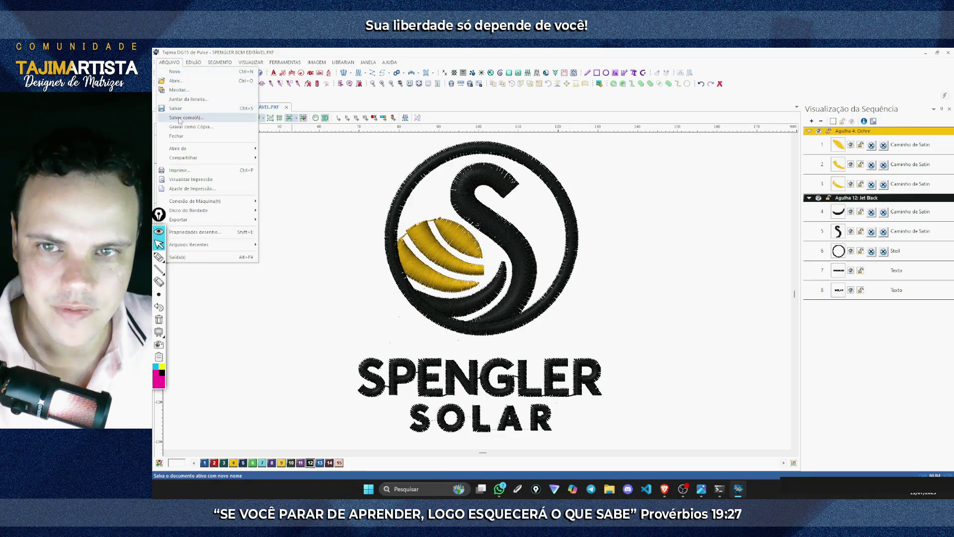
{"action": "left_click", "coordinate": [180, 118]}
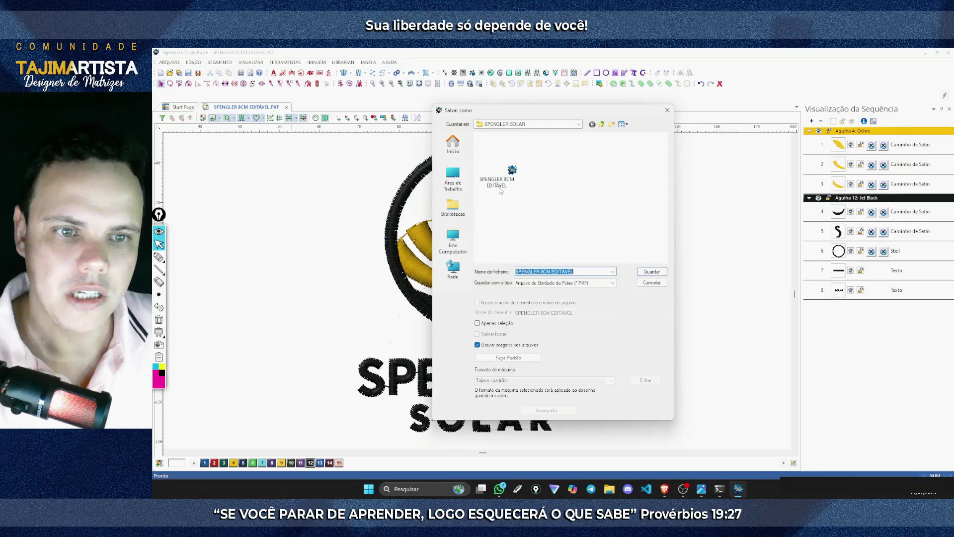
{"action": "left_click", "coordinate": [499, 182]}
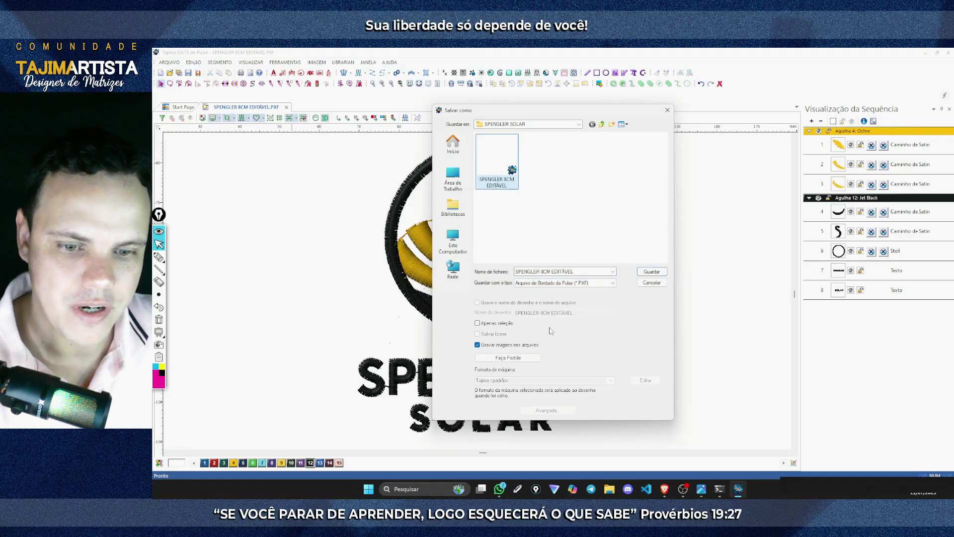
{"action": "left_click", "coordinate": [650, 273]}
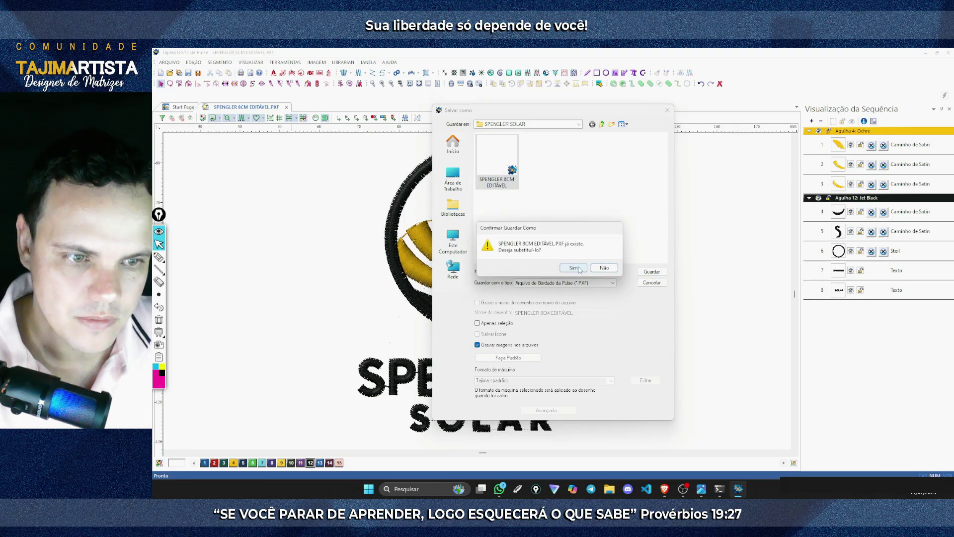
{"action": "left_click", "coordinate": [578, 269]}
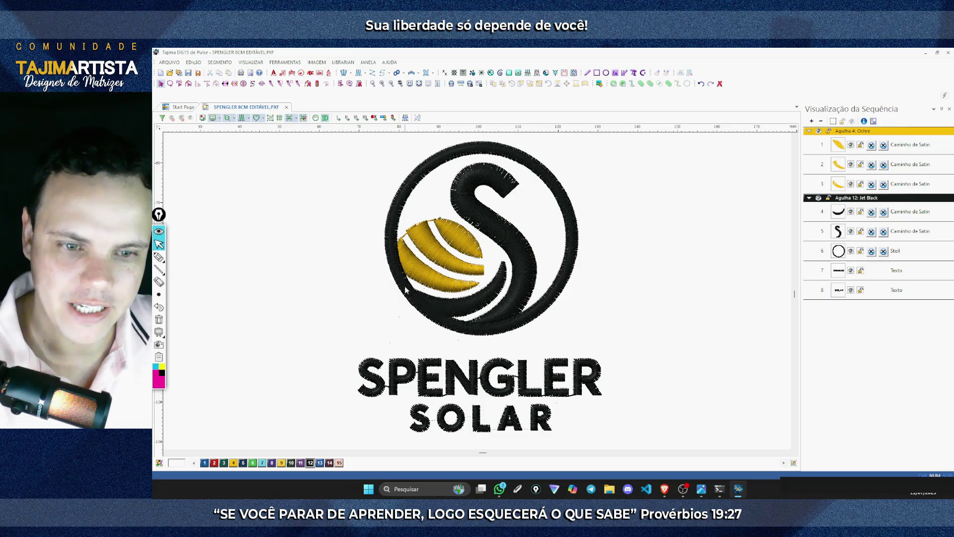
Save a machine version in the SPENGLER SOLAR folder as a Babylock/Bernina/Brother (*.PES) file named SPENGLER 6CM
{"action": "left_click", "coordinate": [169, 63]}
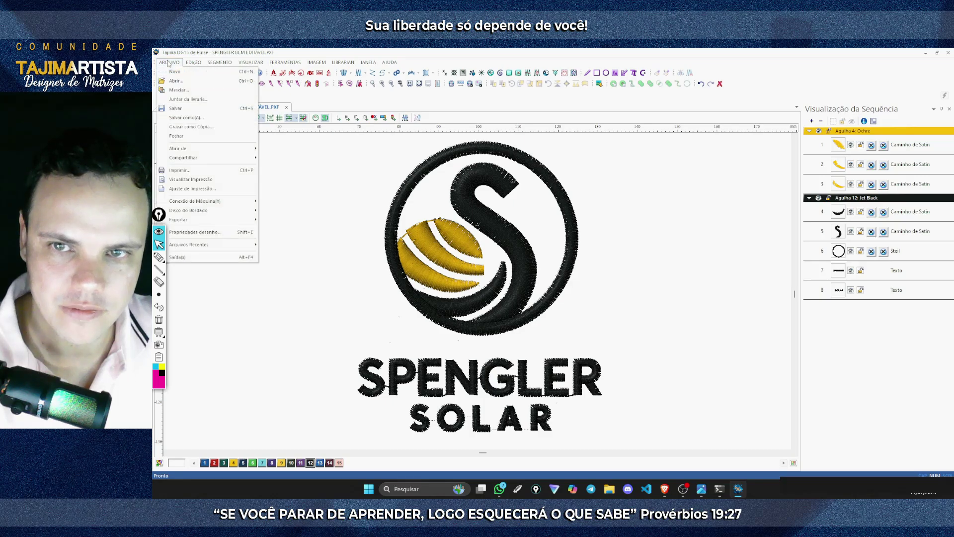
{"action": "left_click", "coordinate": [185, 118]}
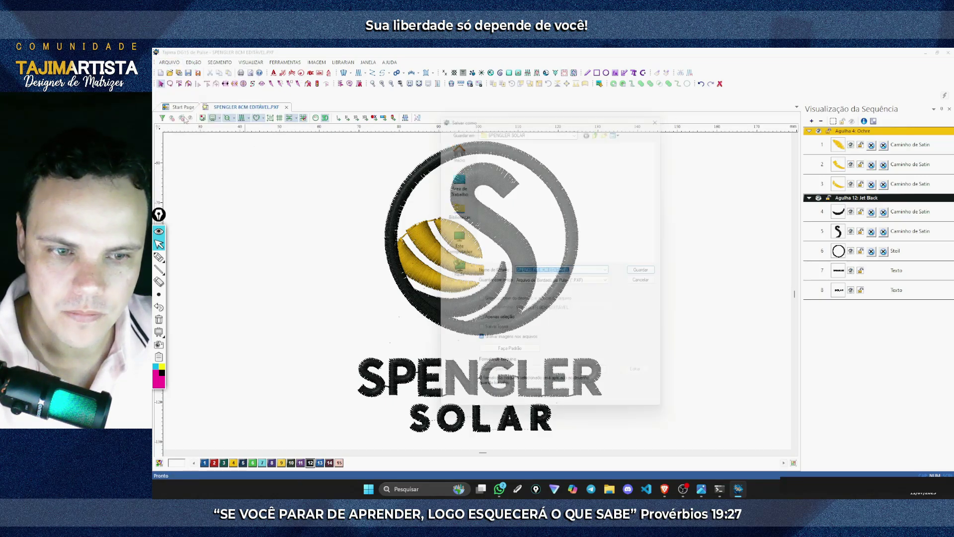
{"action": "left_click", "coordinate": [580, 284]}
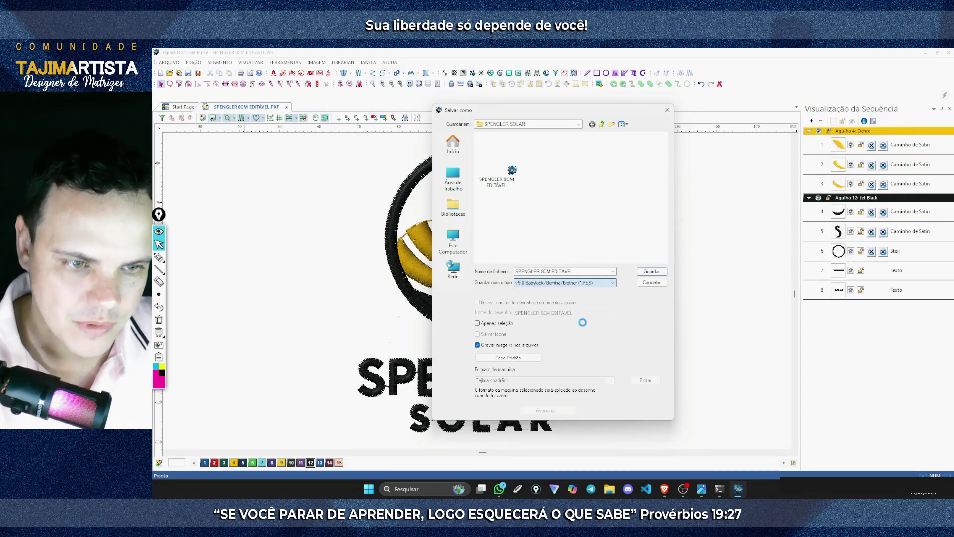
{"action": "left_click", "coordinate": [585, 324]}
{"action": "left_click", "coordinate": [570, 272]}
{"action": "left_click_drag", "start_coordinate": [573, 272], "coordinate": [560, 271]}
{"action": "key", "text": "BackSpace"}
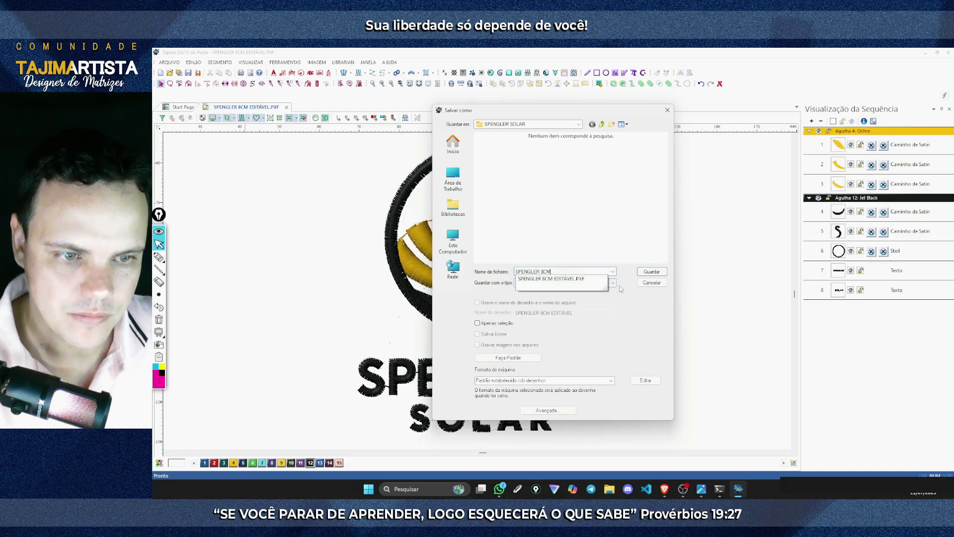
{"action": "left_click", "coordinate": [641, 325]}
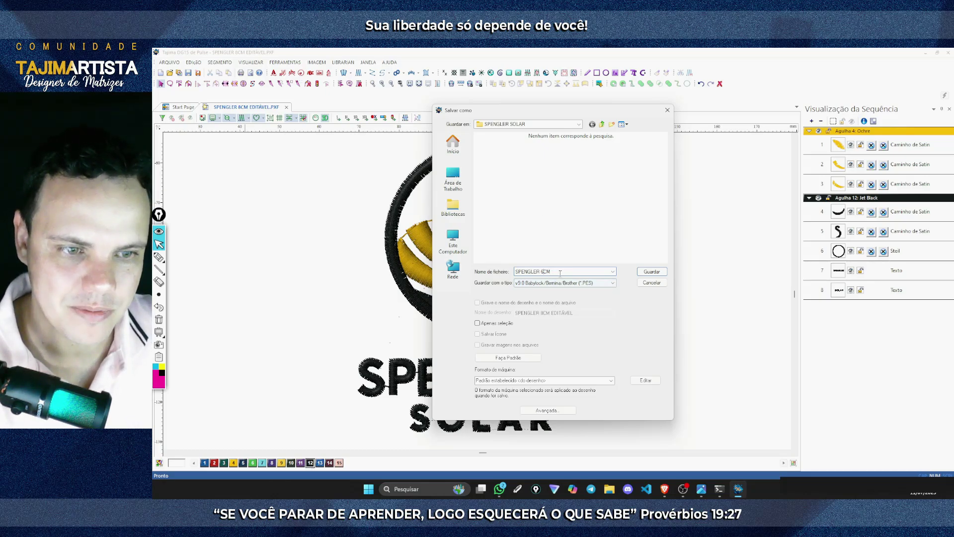
{"action": "left_click", "coordinate": [652, 272]}
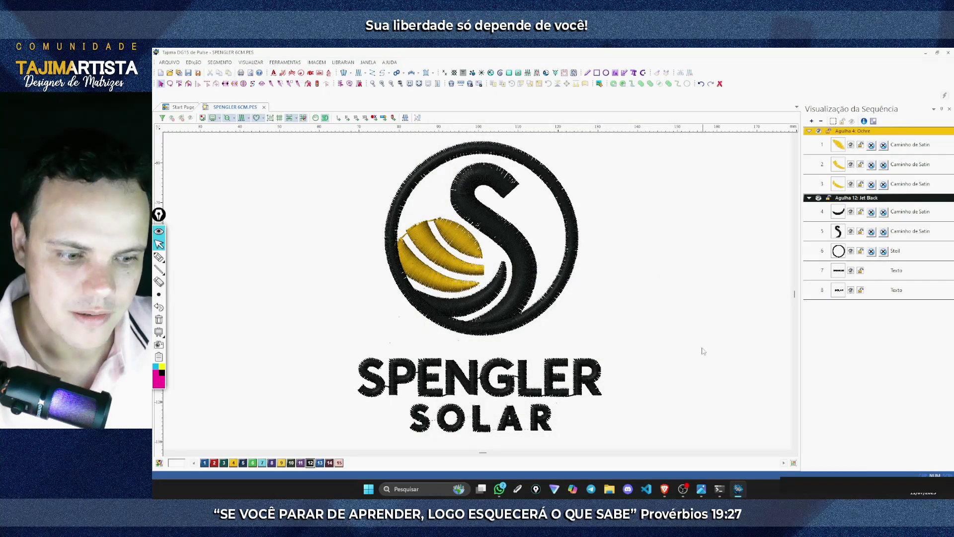
Tick "Salvar em .PXF e (arquivo da sua máquina)" in the Google Docs checklist and highlight the "Salvar a ficha técnica" item
{"action": "left_click", "coordinate": [665, 488]}
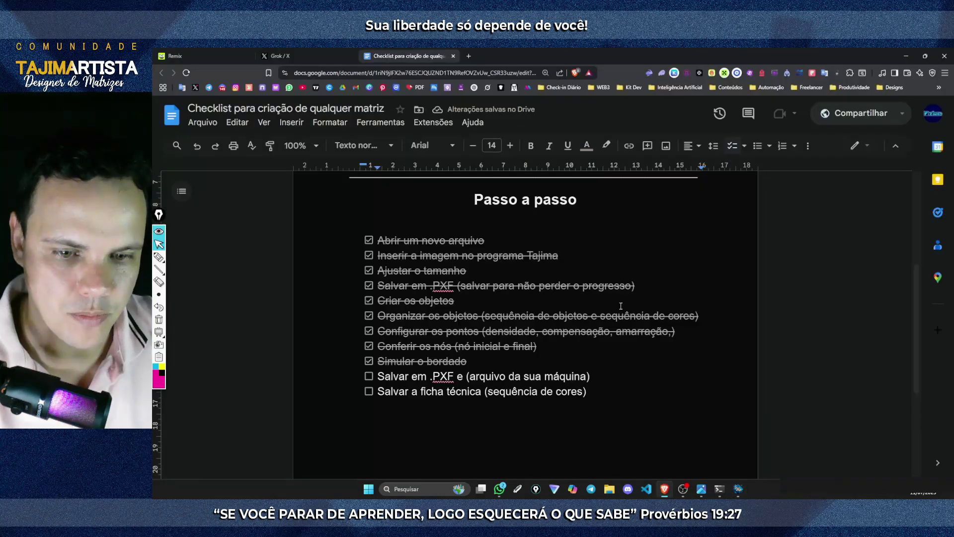
{"action": "left_click", "coordinate": [368, 376]}
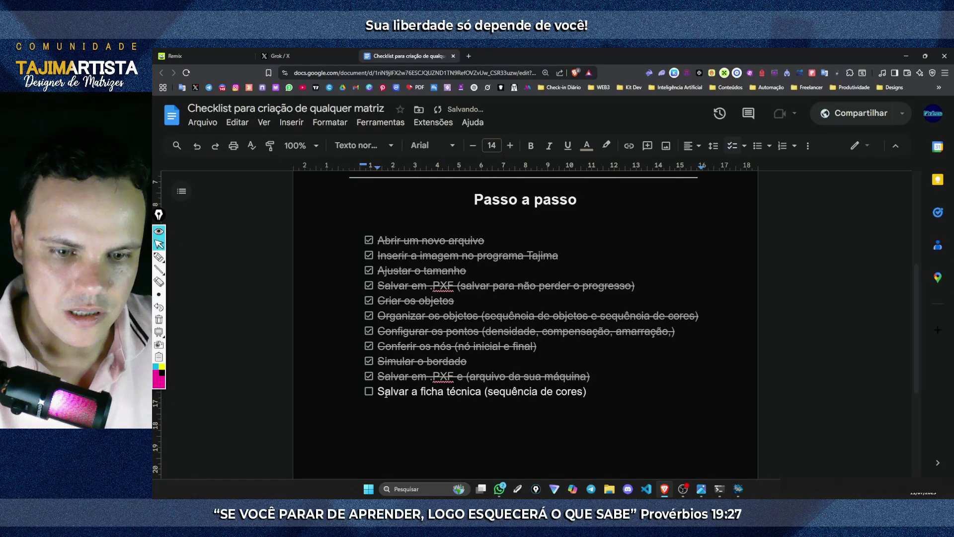
{"action": "left_click_drag", "start_coordinate": [386, 393], "coordinate": [467, 397]}
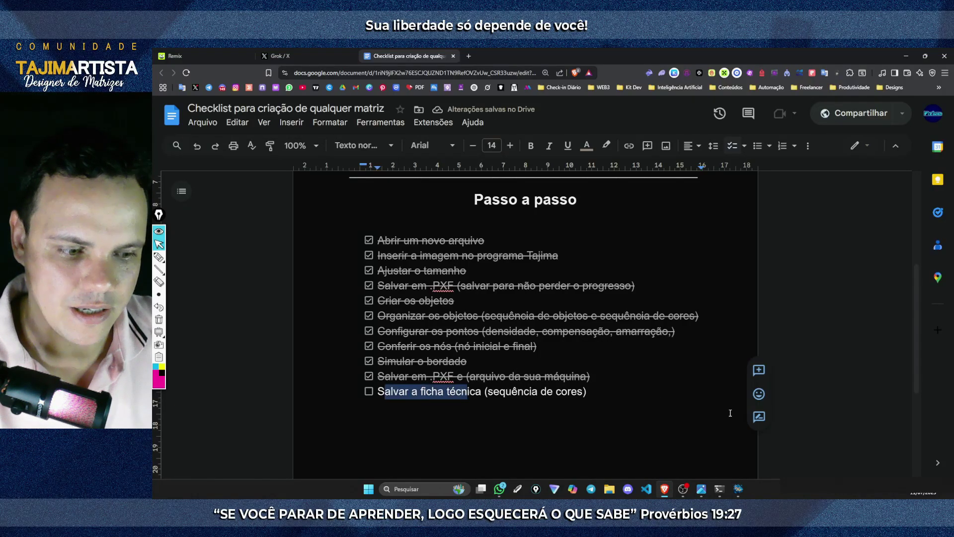
Print the design from Tajima with Microsoft Print to PDF, choosing the SPENGLER SOLAR folder inside Matrizes Youtube as destination
{"action": "key", "text": "alt+Tab"}
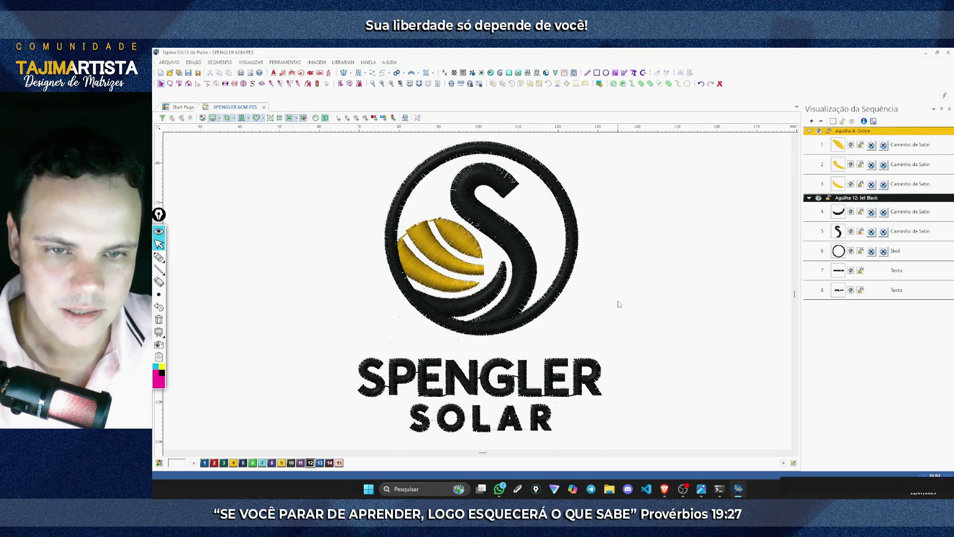
{"action": "left_click", "coordinate": [169, 63]}
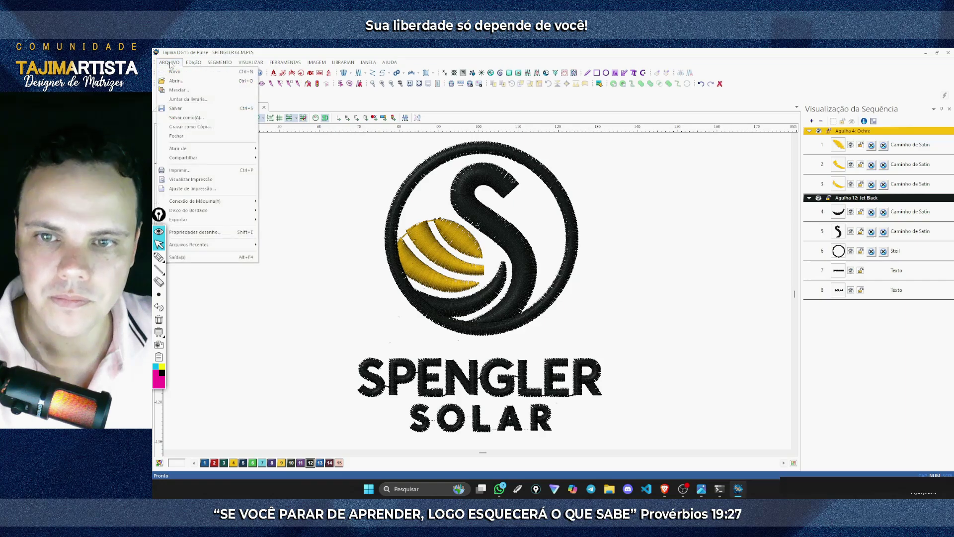
{"action": "left_click", "coordinate": [180, 171]}
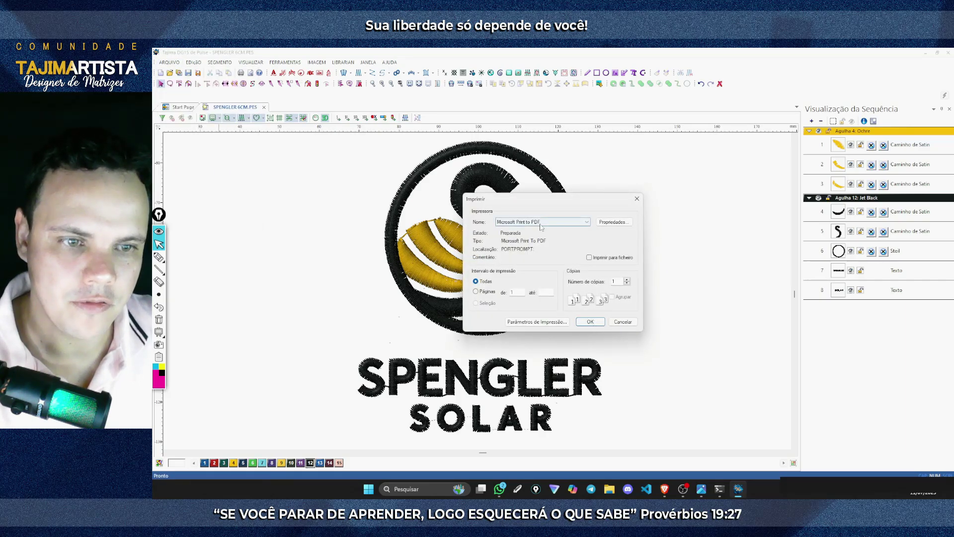
{"action": "left_click", "coordinate": [590, 322]}
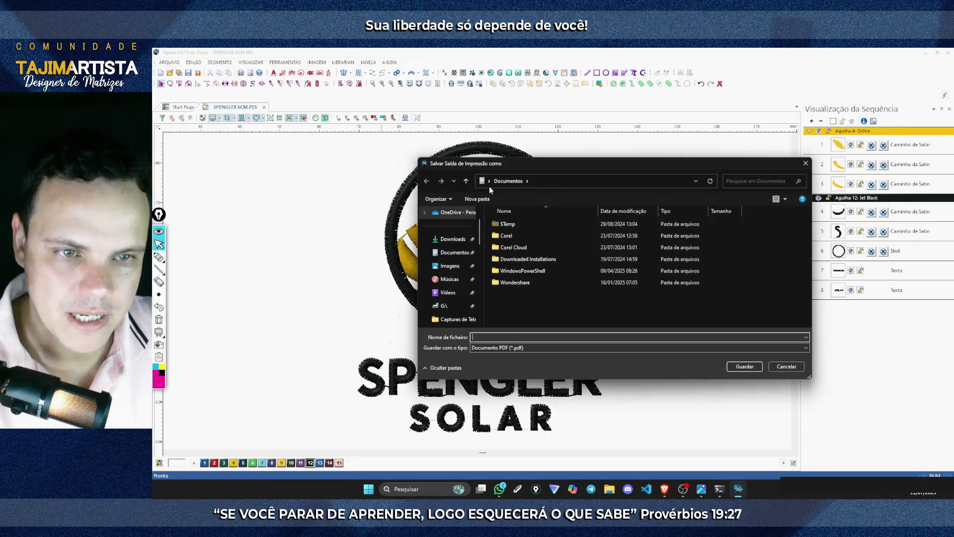
{"action": "left_click", "coordinate": [488, 183]}
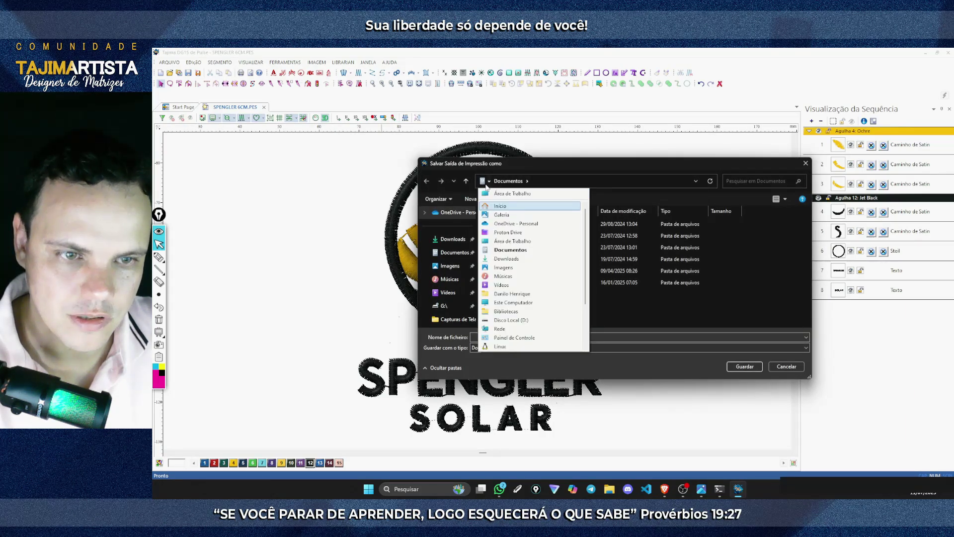
{"action": "left_click", "coordinate": [500, 206]}
{"action": "double_click", "coordinate": [537, 264]}
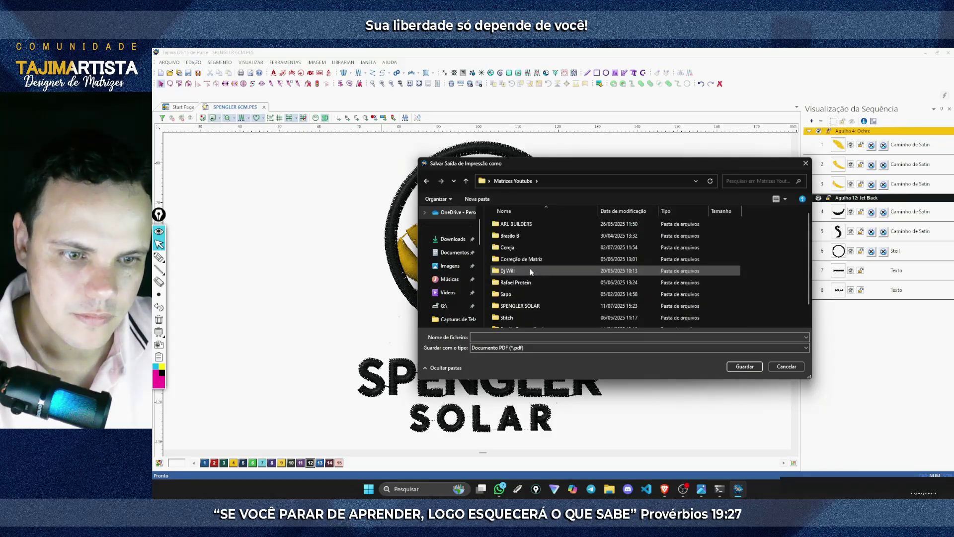
{"action": "double_click", "coordinate": [520, 306]}
Name the PDF technical sheet SPENGLER 6CM and save it
{"action": "left_click", "coordinate": [492, 338]}
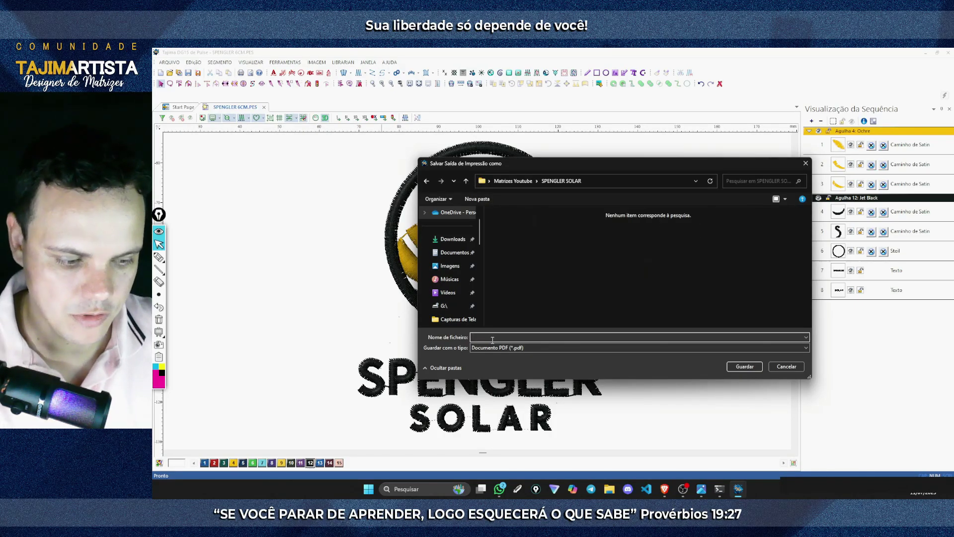
{"action": "type", "text": "SPEN"}
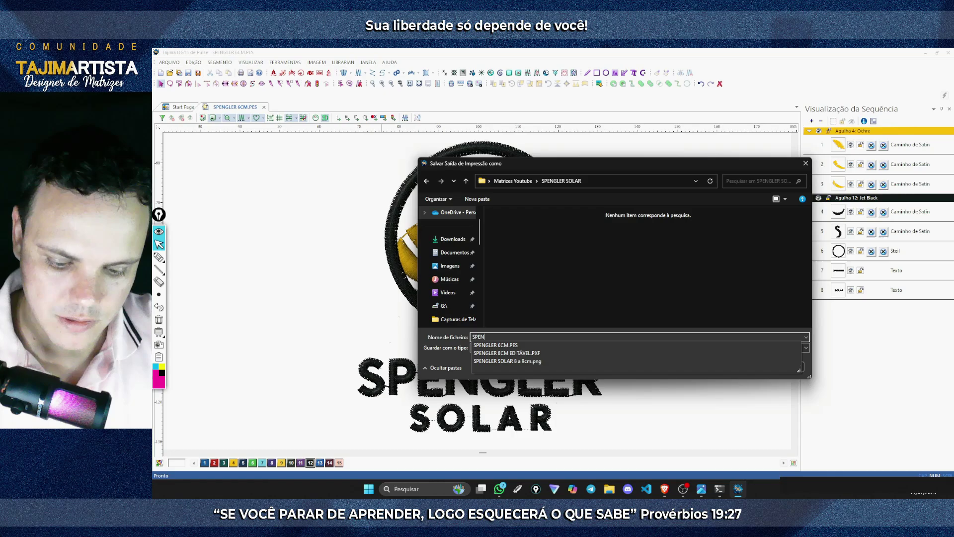
{"action": "type", "text": "GLER"}
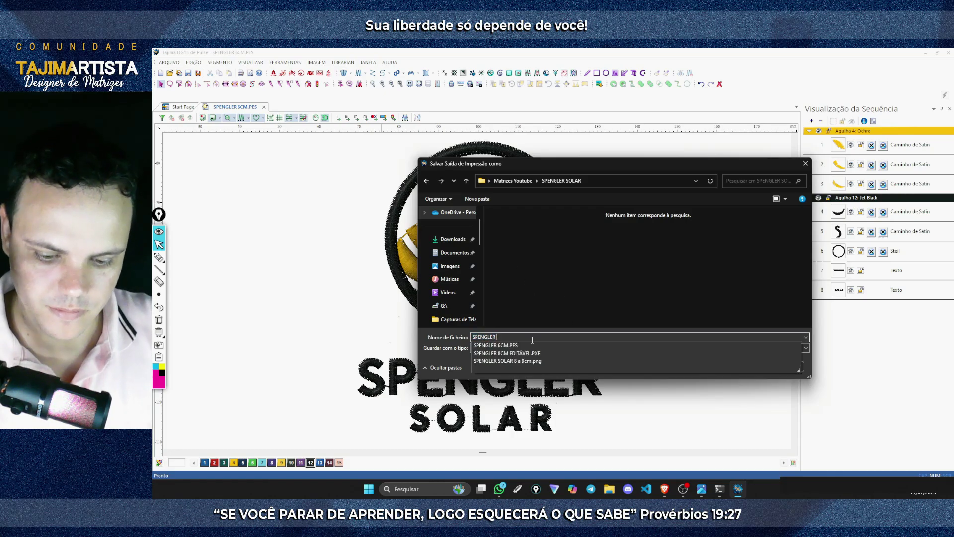
{"action": "type", "text": " 6CM"}
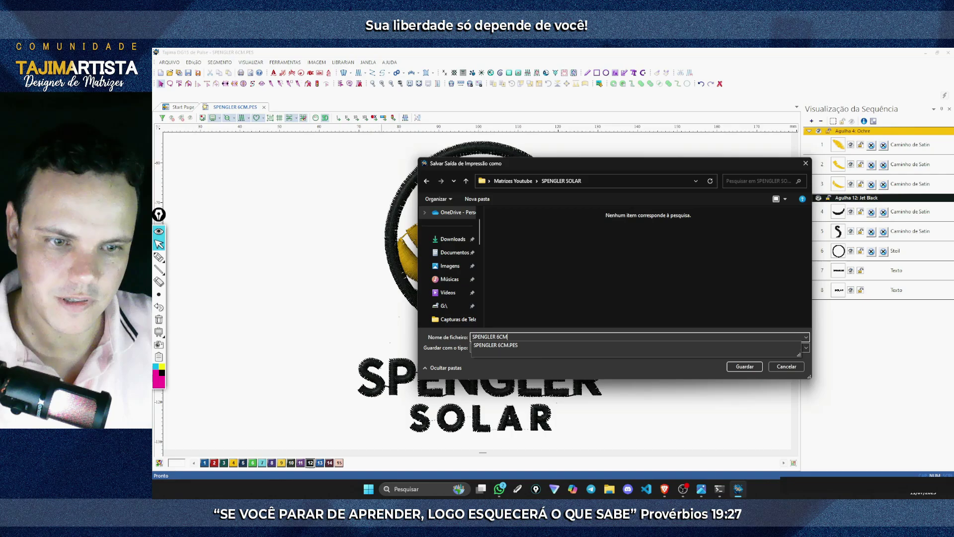
{"action": "left_click", "coordinate": [559, 297]}
{"action": "left_click", "coordinate": [507, 338]}
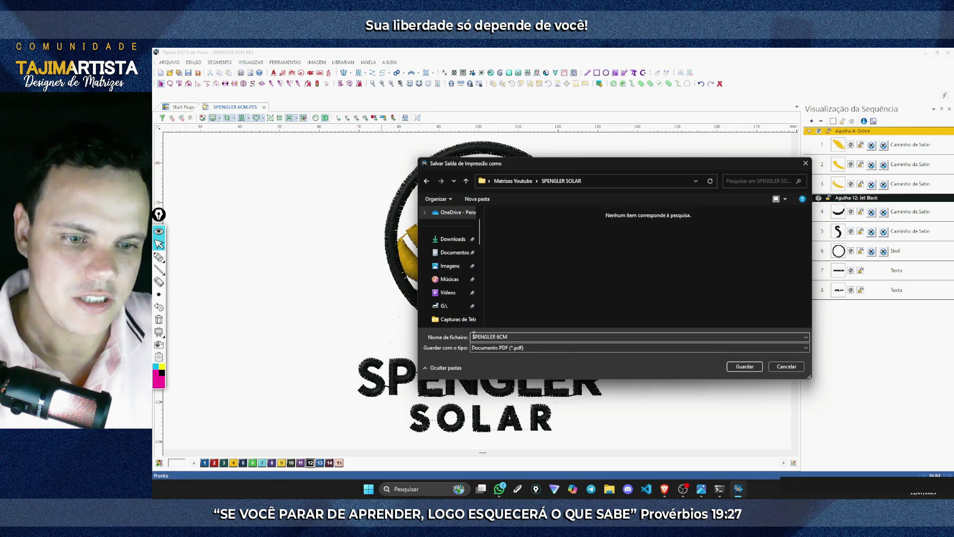
{"action": "left_click", "coordinate": [744, 366]}
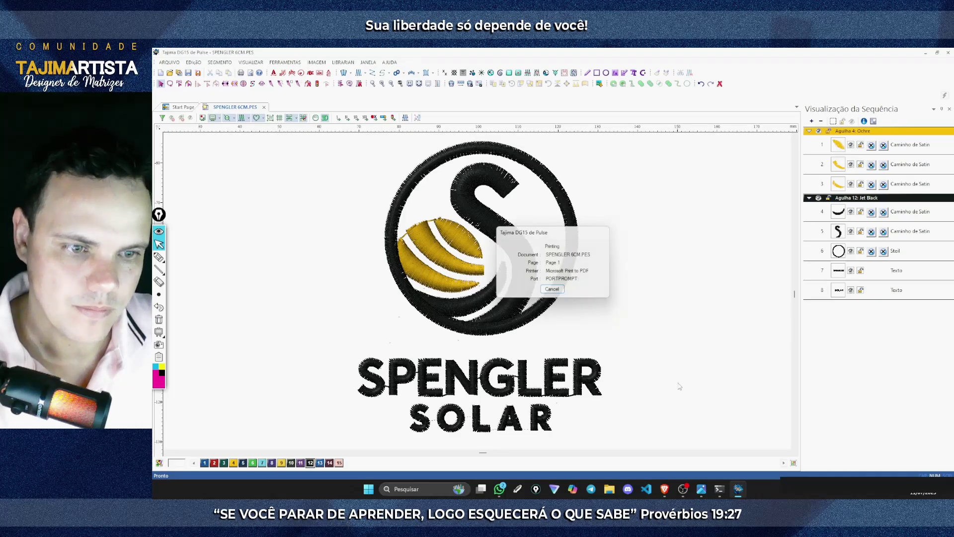
Tick "Salvar a ficha técnica (sequência de cores)" in the Google Docs checklist
{"action": "left_click", "coordinate": [665, 488]}
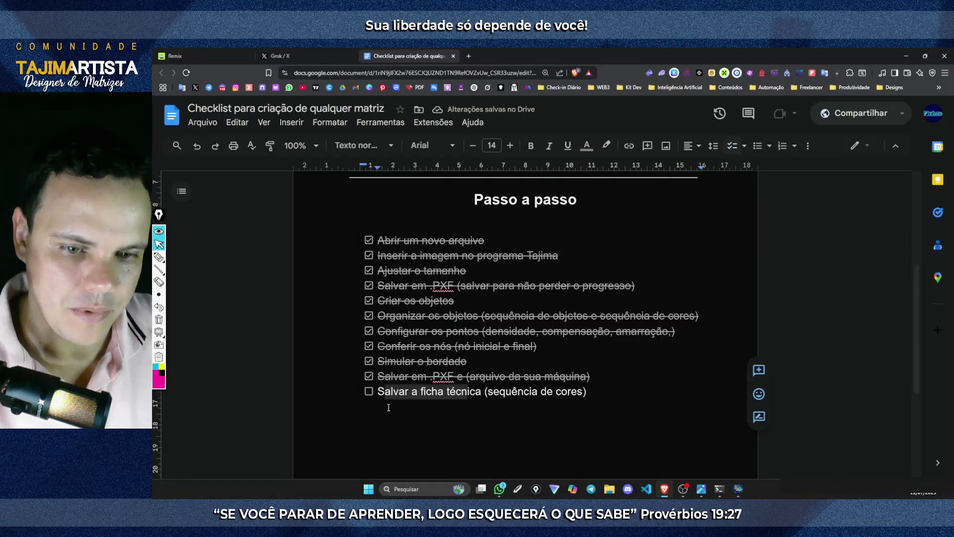
{"action": "left_click_drag", "start_coordinate": [385, 393], "coordinate": [486, 396]}
{"action": "left_click", "coordinate": [485, 396]}
{"action": "left_click", "coordinate": [369, 391]}
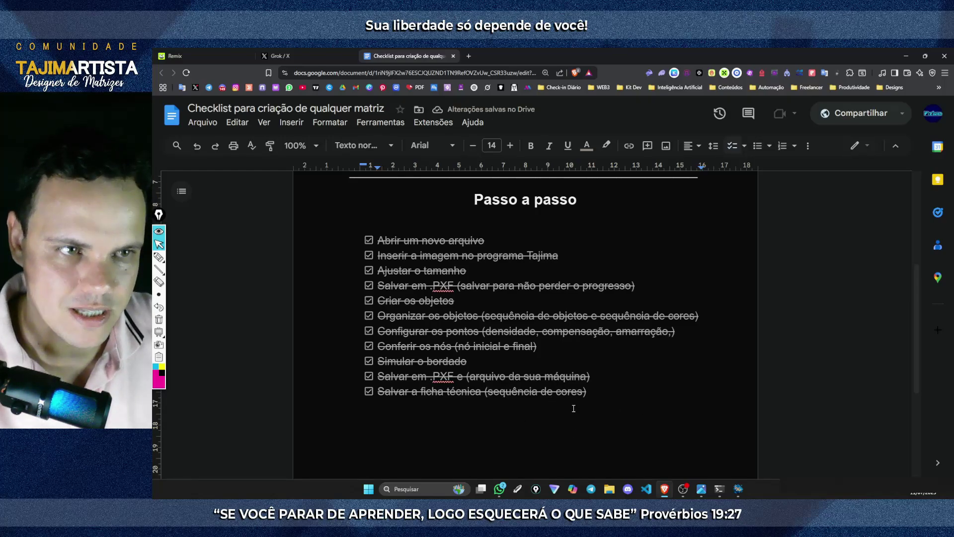
Go to the desktop and open the SPENGLER 6CM PDF from the SPENGLER SOLAR folder inside Matrizes Youtube
{"action": "left_click", "coordinate": [905, 55]}
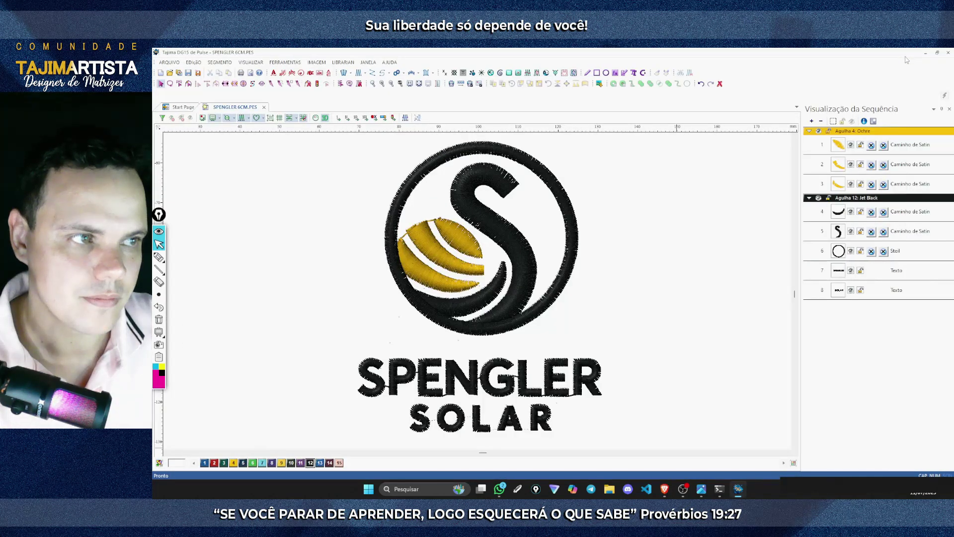
{"action": "left_click", "coordinate": [927, 54]}
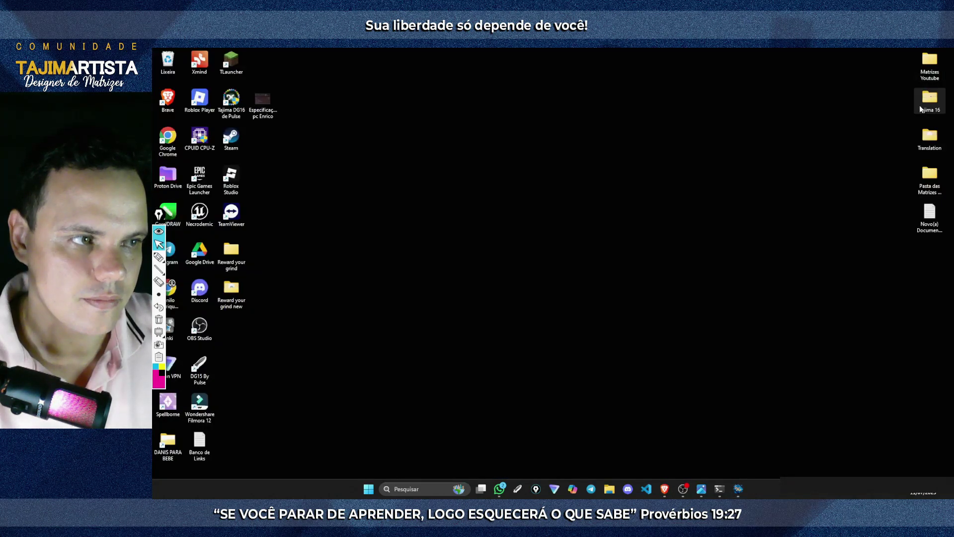
{"action": "double_click", "coordinate": [930, 67]}
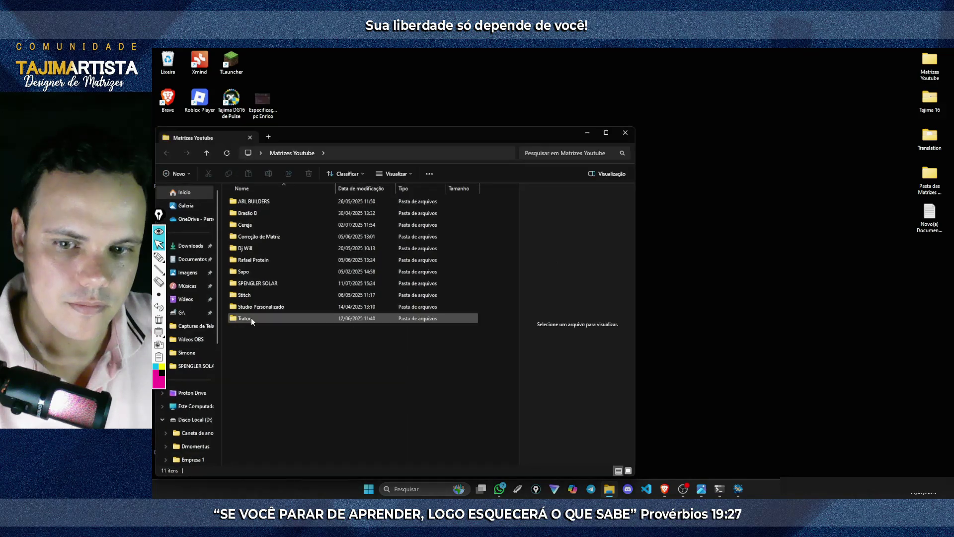
{"action": "double_click", "coordinate": [254, 285]}
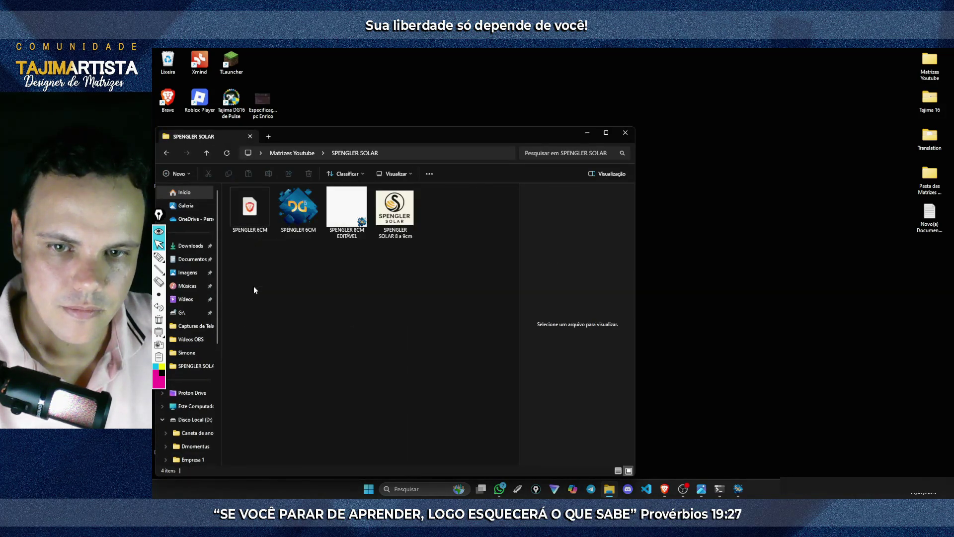
{"action": "double_click", "coordinate": [240, 216]}
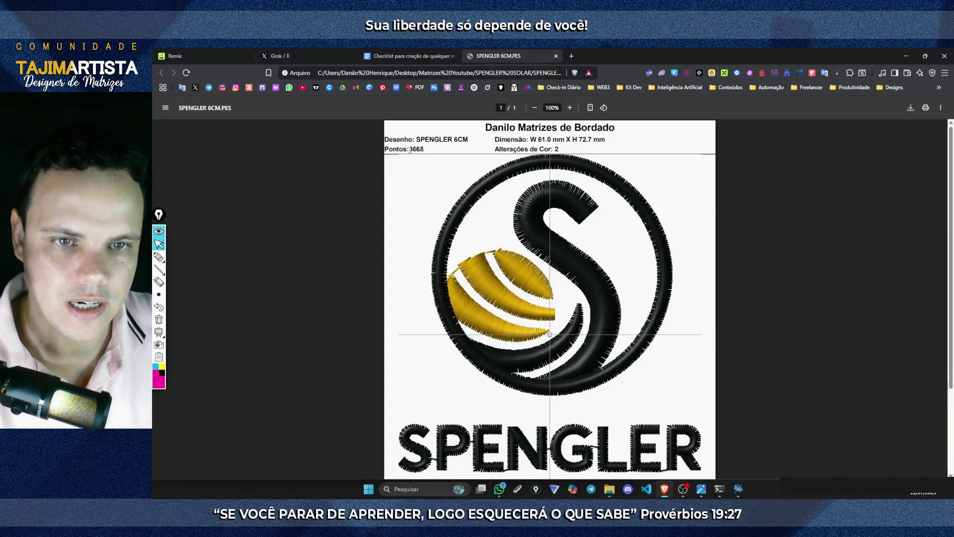
Examine the technical sheet's stitch count, design dimensions and used thread colours, highlighting each value
{"action": "left_click_drag", "start_coordinate": [409, 149], "coordinate": [423, 150]}
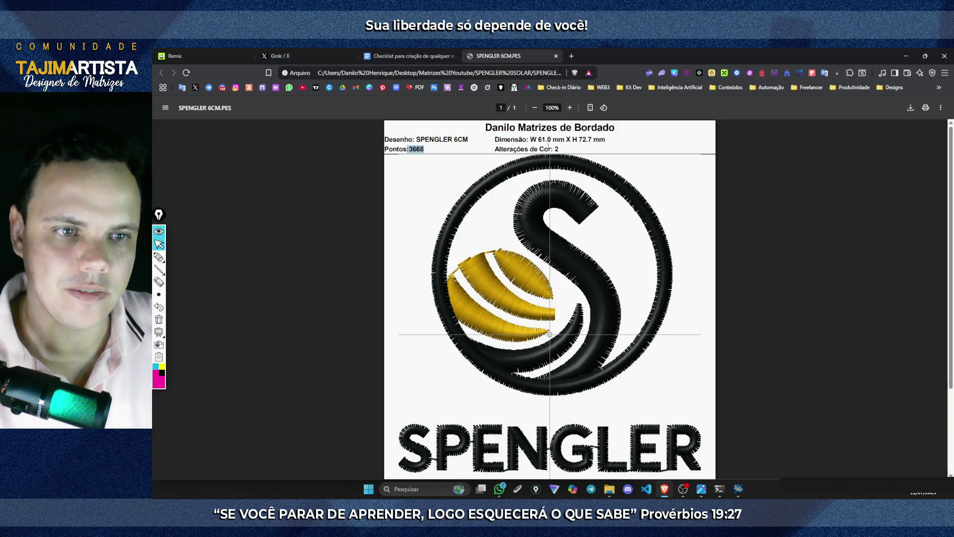
{"action": "left_click_drag", "start_coordinate": [544, 149], "coordinate": [610, 141]}
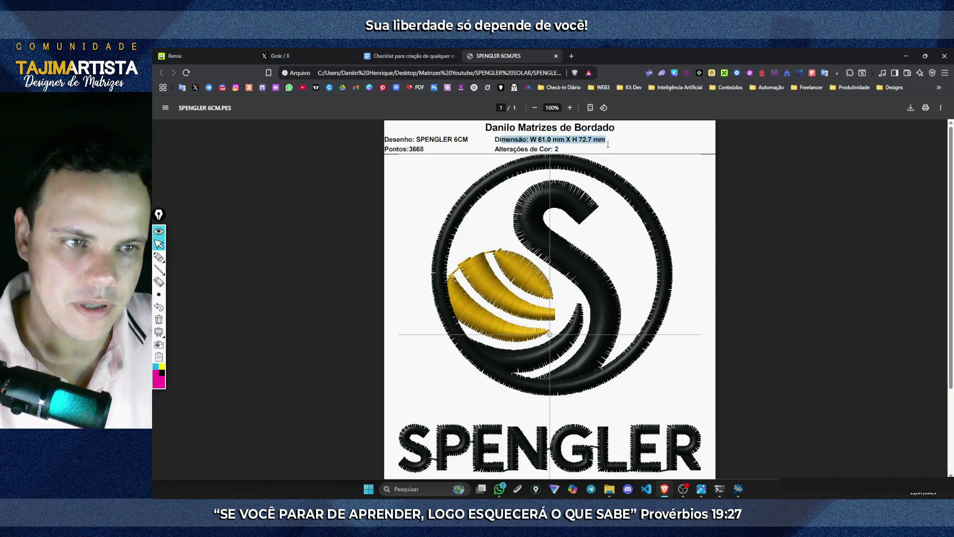
{"action": "scroll", "coordinate": [638, 264], "scroll_direction": "down", "scroll_amount": 2}
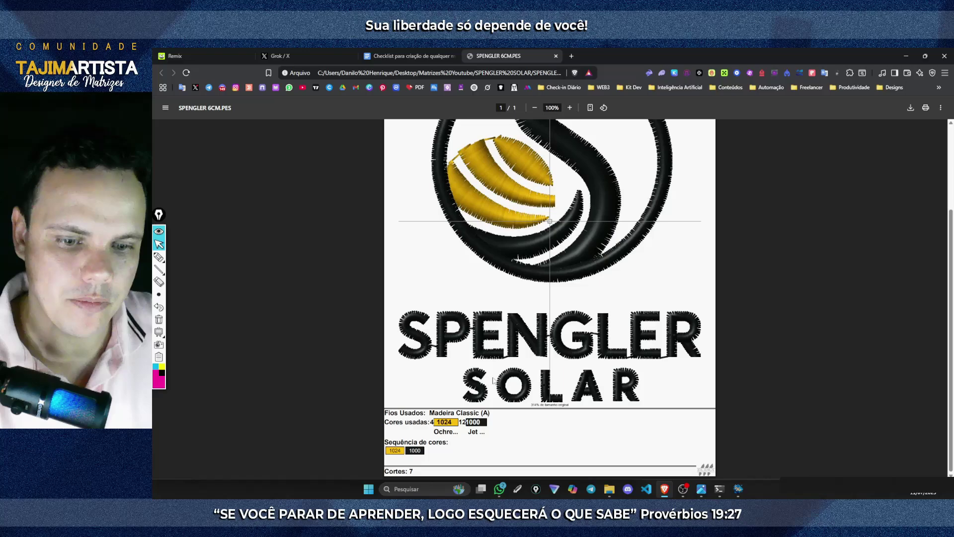
{"action": "left_click_drag", "start_coordinate": [399, 422], "coordinate": [486, 422]}
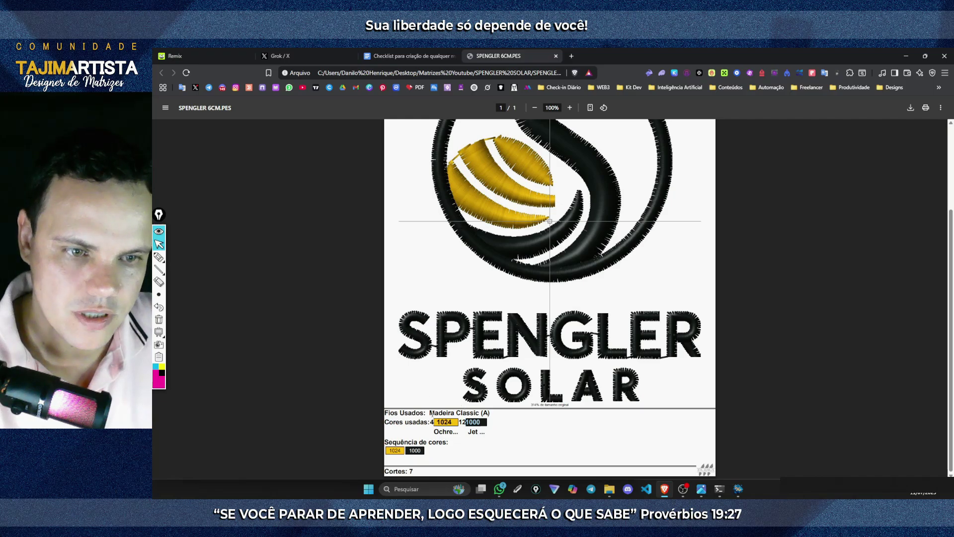
Review the whole technical sheet, from the header data and embroidery preview down to the thread and colour details
{"action": "scroll", "coordinate": [532, 378], "scroll_direction": "up", "scroll_amount": 1}
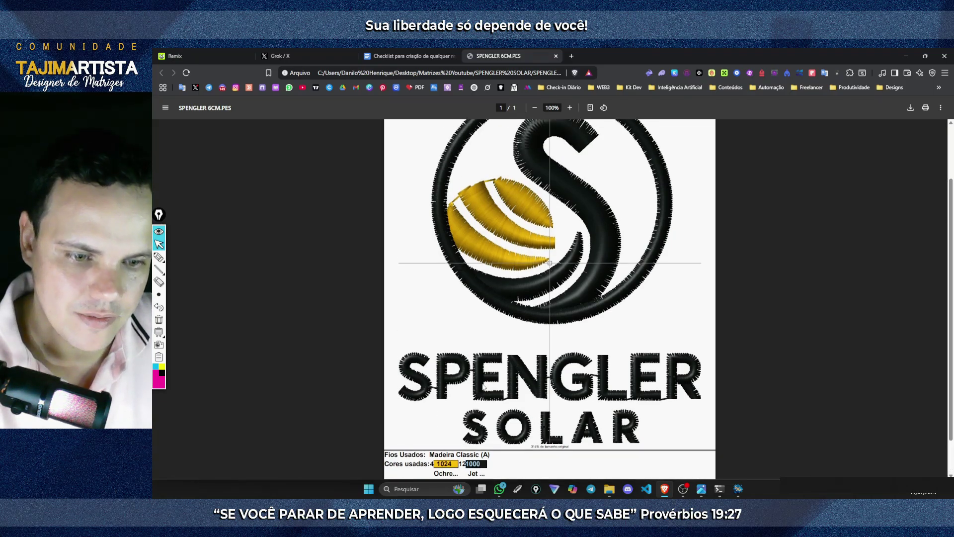
{"action": "scroll", "coordinate": [405, 321], "scroll_direction": "down", "scroll_amount": 1}
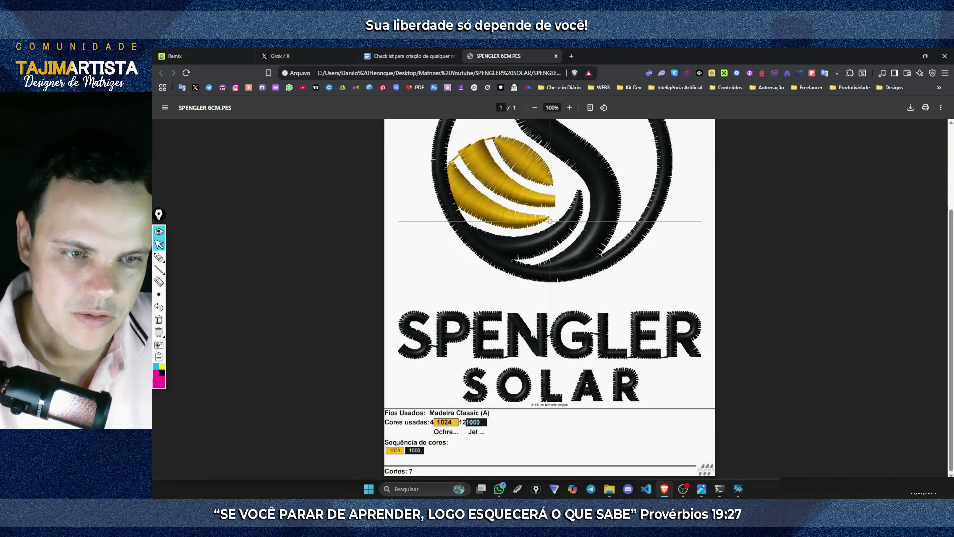
{"action": "scroll", "coordinate": [575, 324], "scroll_direction": "up", "scroll_amount": 2}
{"action": "scroll", "coordinate": [524, 218], "scroll_direction": "up", "scroll_amount": 1}
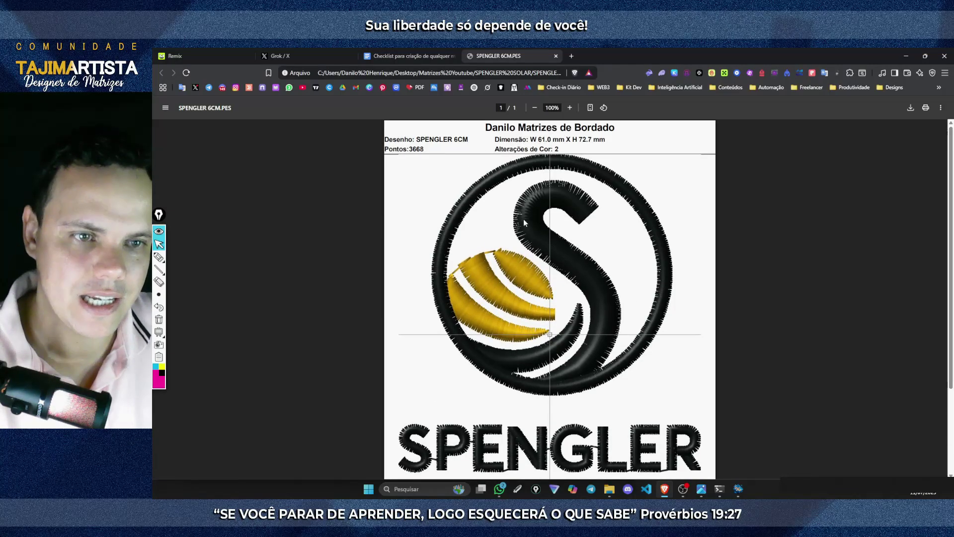
{"action": "scroll", "coordinate": [606, 335], "scroll_direction": "down", "scroll_amount": 2}
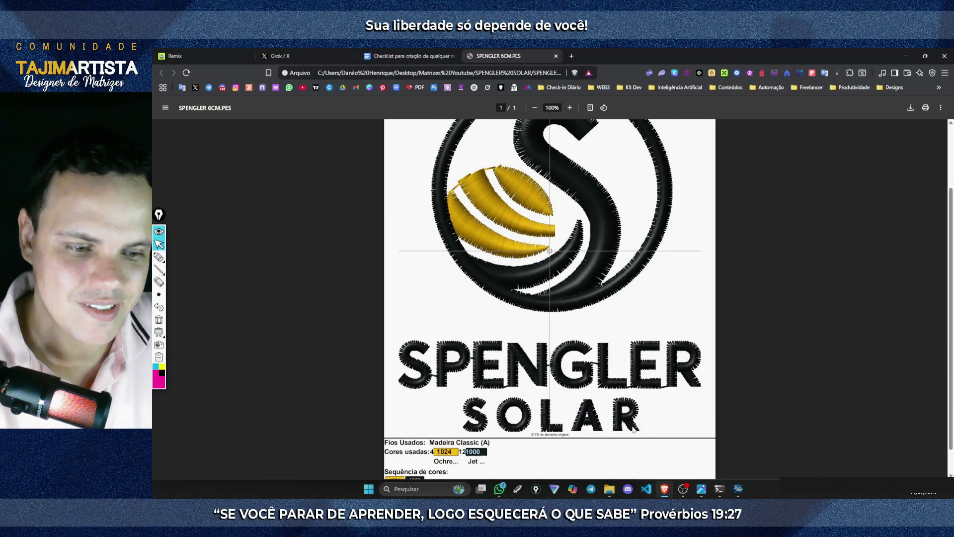
{"action": "scroll", "coordinate": [680, 407], "scroll_direction": "up", "scroll_amount": 2}
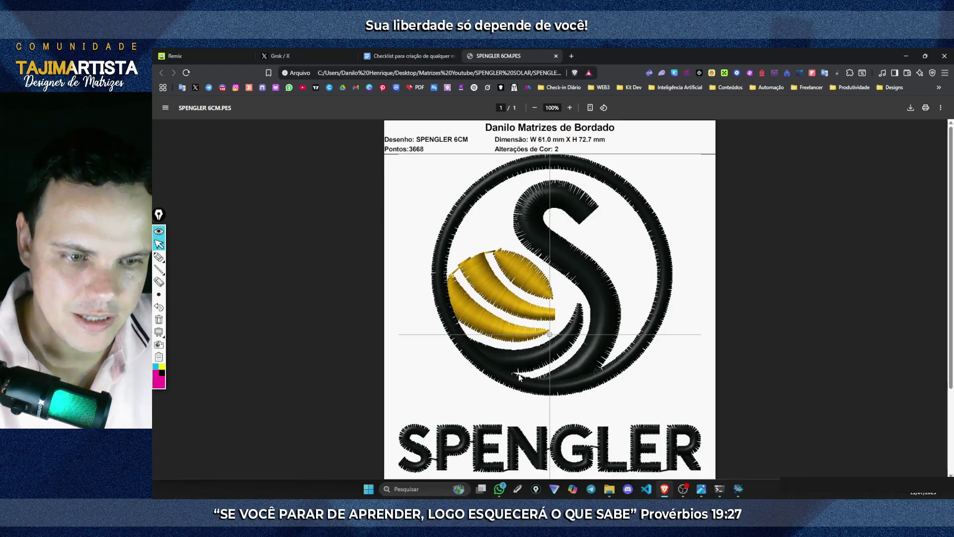
{"action": "scroll", "coordinate": [556, 318], "scroll_direction": "down", "scroll_amount": 1}
{"action": "scroll", "coordinate": [555, 317], "scroll_direction": "down", "scroll_amount": 1}
{"action": "scroll", "coordinate": [542, 312], "scroll_direction": "up", "scroll_amount": 2}
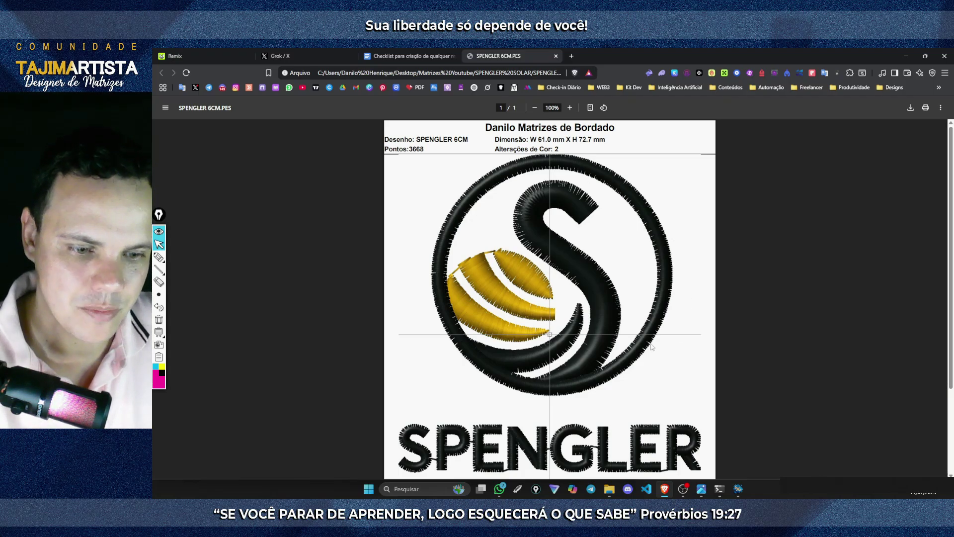
{"action": "scroll", "coordinate": [671, 289], "scroll_direction": "down", "scroll_amount": 1}
{"action": "scroll", "coordinate": [672, 288], "scroll_direction": "down", "scroll_amount": 1}
{"action": "scroll", "coordinate": [668, 358], "scroll_direction": "down", "scroll_amount": 1}
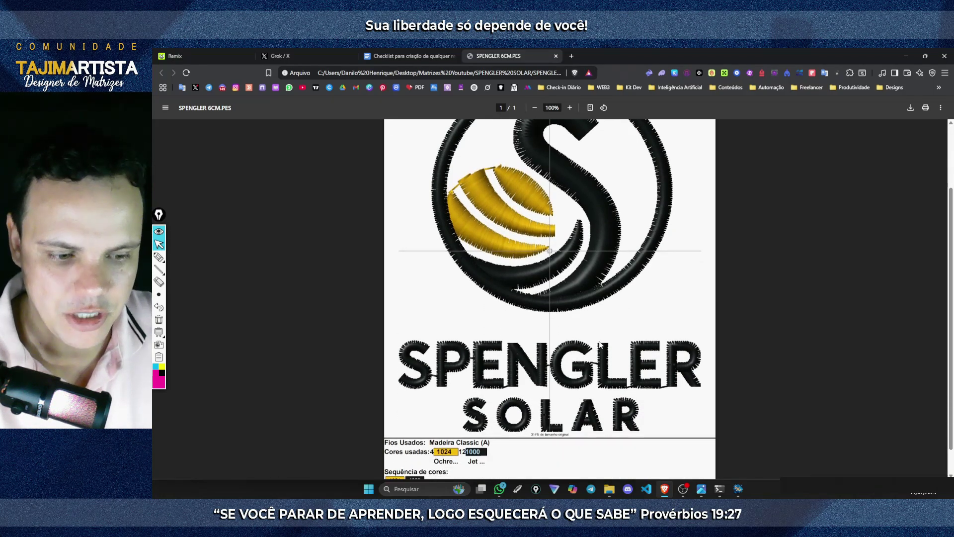
Return to the Tajima design and replace the SPENGLER lettering with the text OUTRA COISA
{"action": "left_click", "coordinate": [738, 489]}
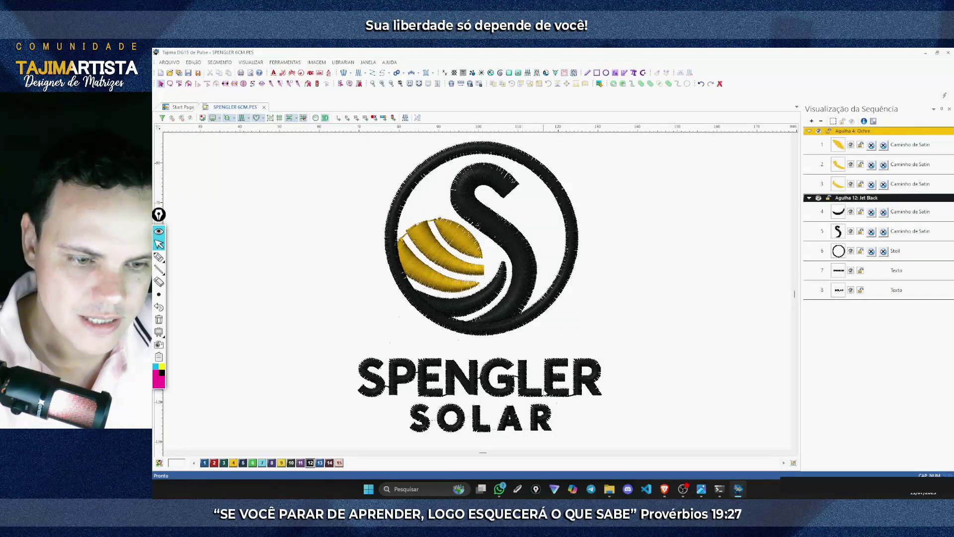
{"action": "left_click", "coordinate": [546, 393]}
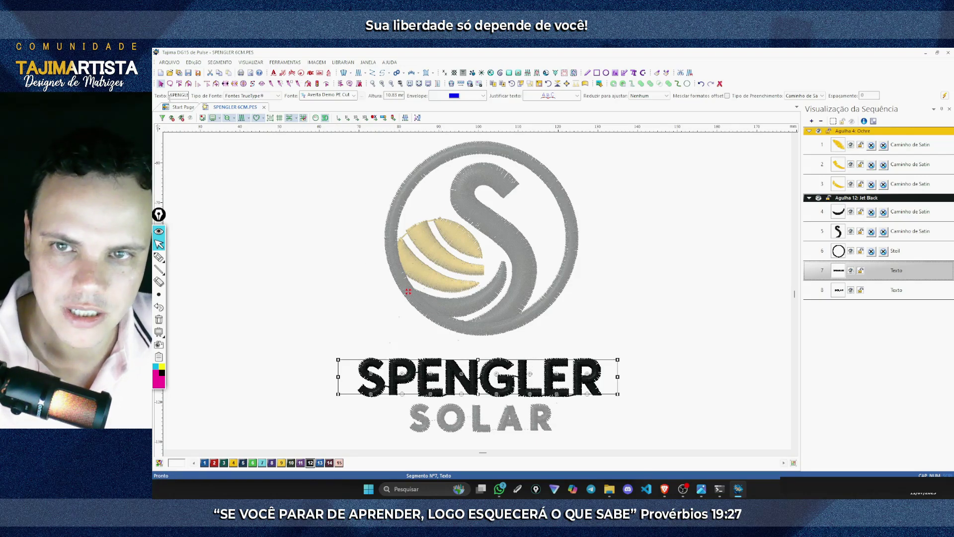
{"action": "double_click", "coordinate": [178, 95]}
{"action": "type", "text": "OU"}
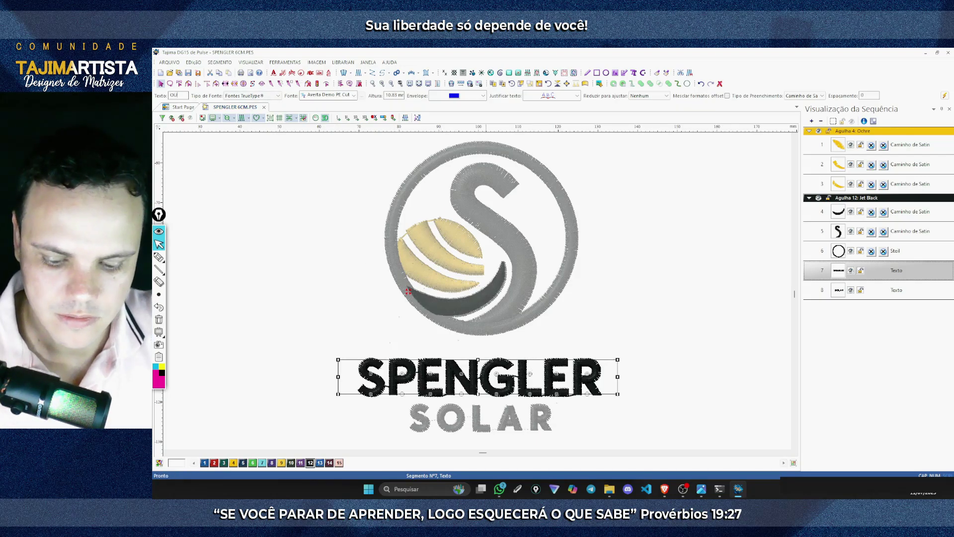
{"action": "type", "text": "TRA COISA"}
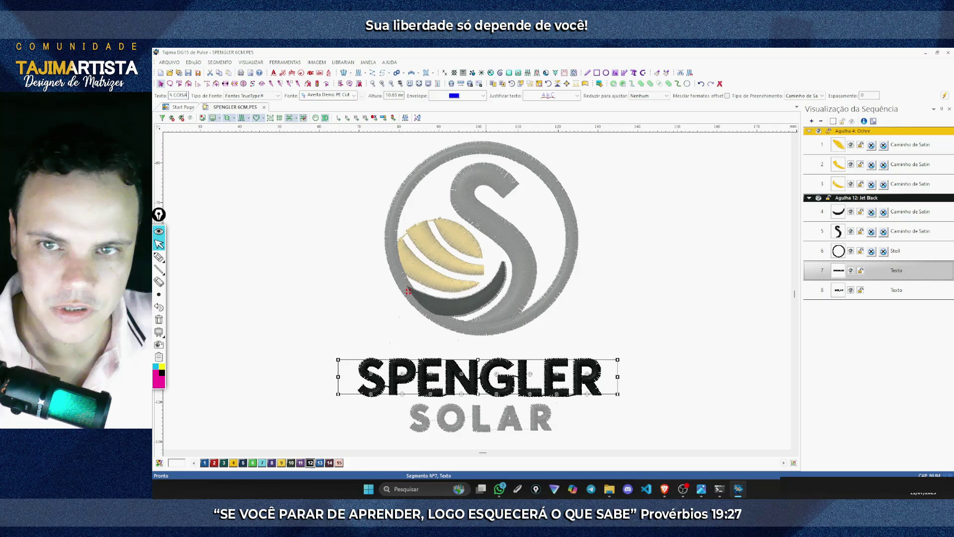
{"action": "key", "text": "Return"}
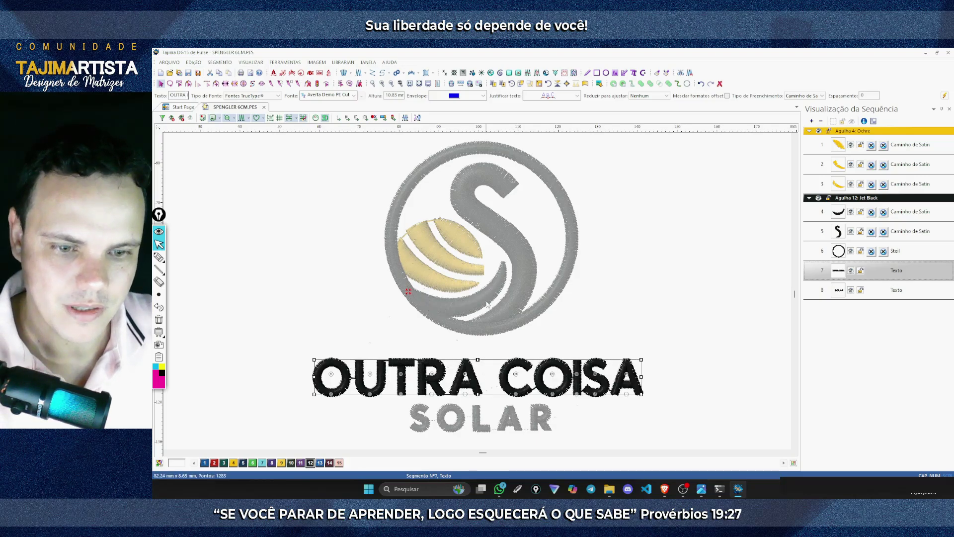
Replace the SOLAR lettering beneath OUTRA COISA with the text LUNAR and leave the design deselected
{"action": "left_click", "coordinate": [507, 428]}
{"action": "left_click", "coordinate": [507, 428]}
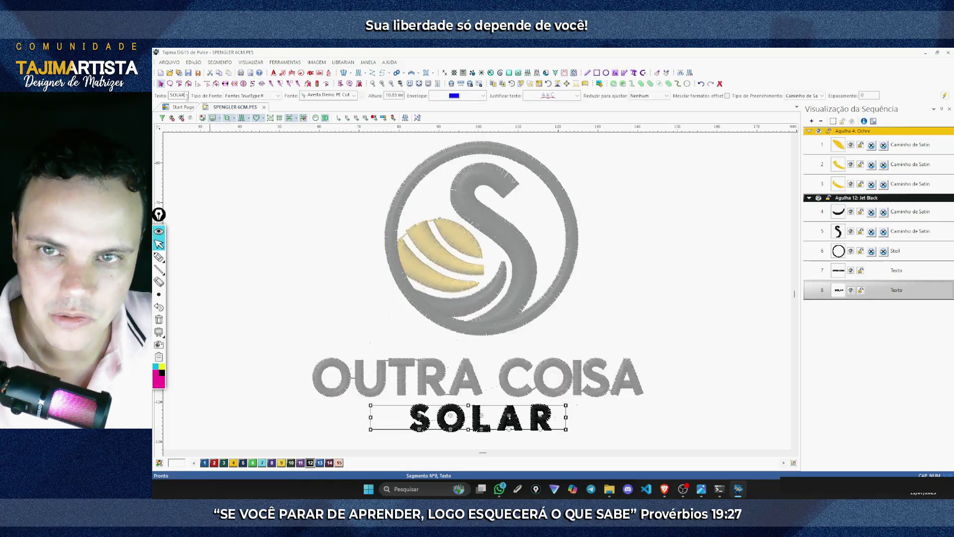
{"action": "double_click", "coordinate": [178, 95]}
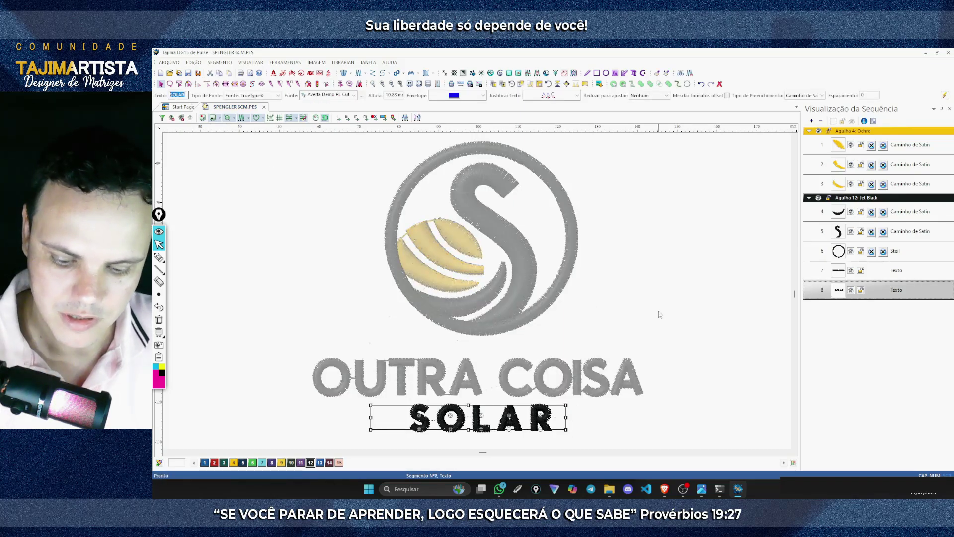
{"action": "key", "text": "BackSpace"}
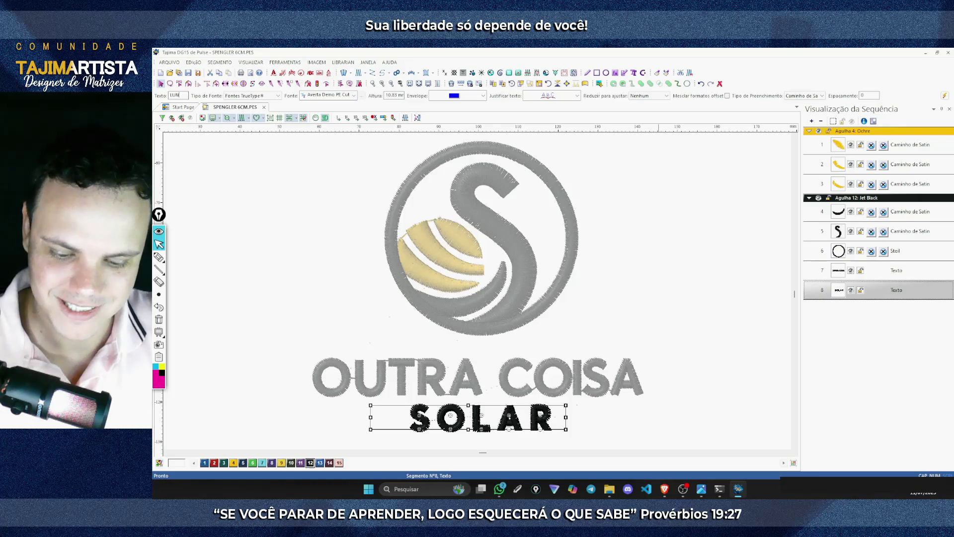
{"action": "key", "text": "Return"}
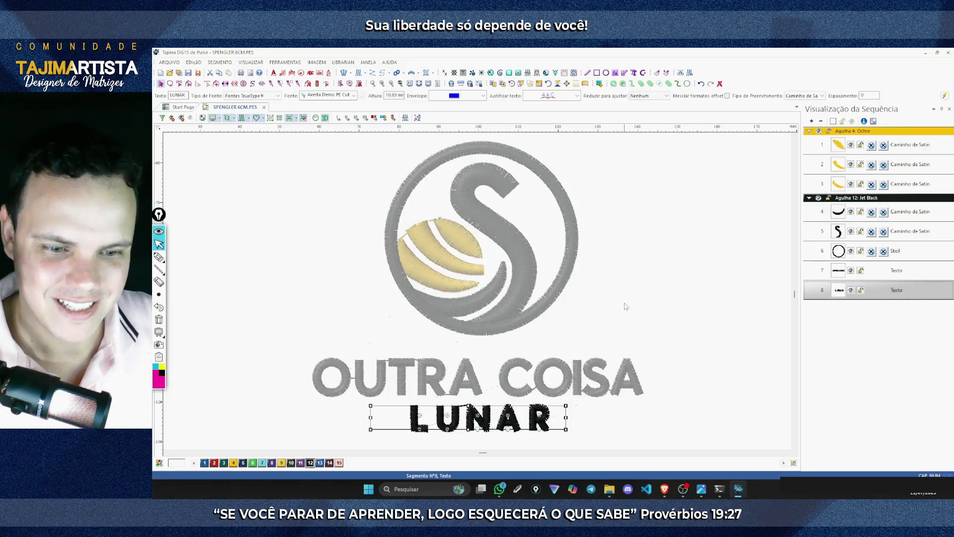
{"action": "left_click", "coordinate": [622, 328]}
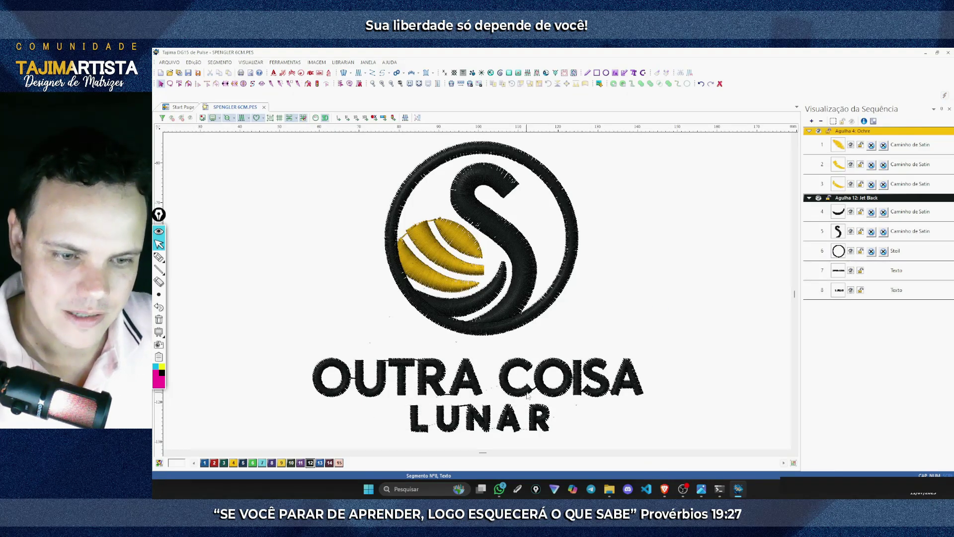
{"action": "left_click", "coordinate": [543, 436]}
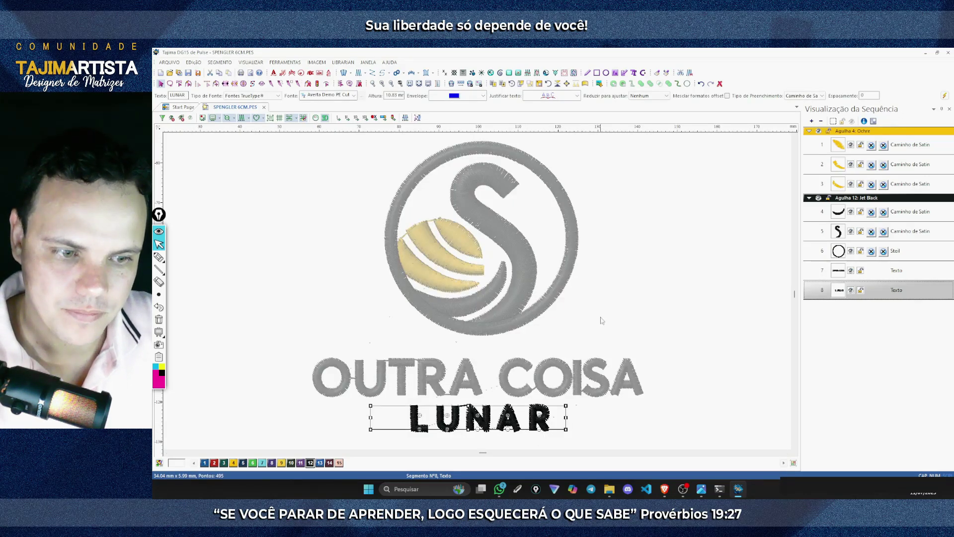
{"action": "left_click", "coordinate": [533, 393]}
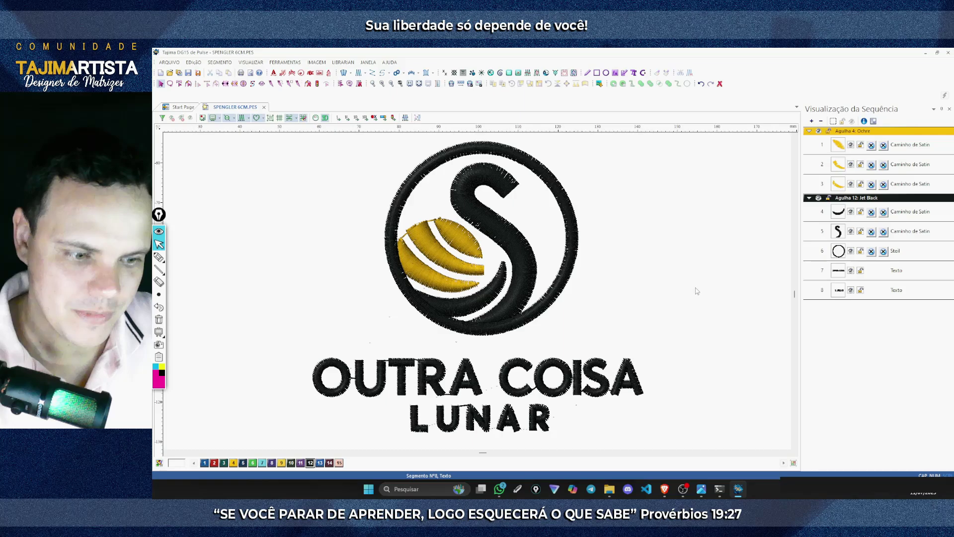